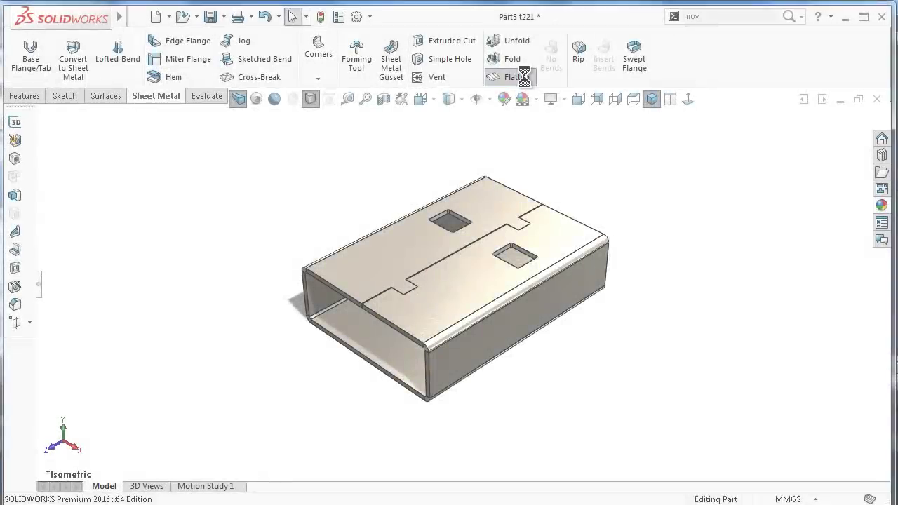
# Flatten the folded sheet-metal shell before moving on to the USB socket assembly.
pyautogui.click(518, 76)
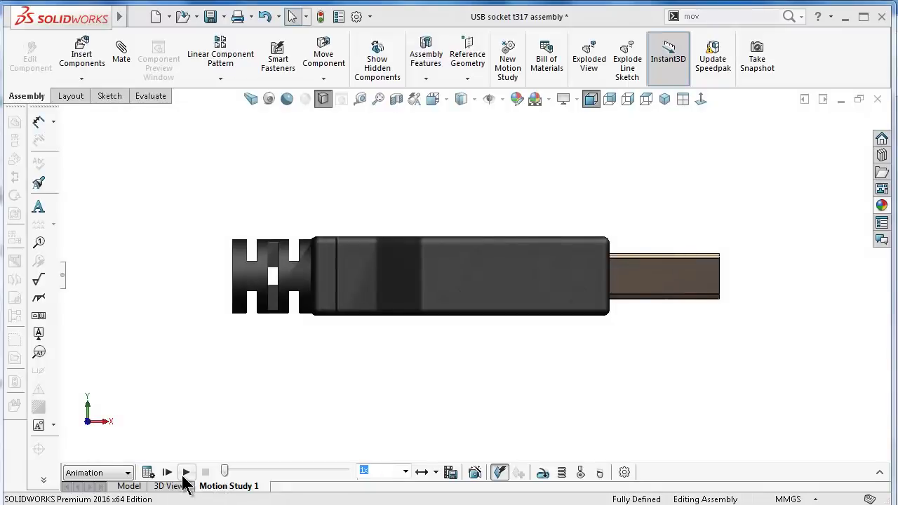
# Play the USB socket assembly's Motion Study 1 animation.
pyautogui.click(186, 472)
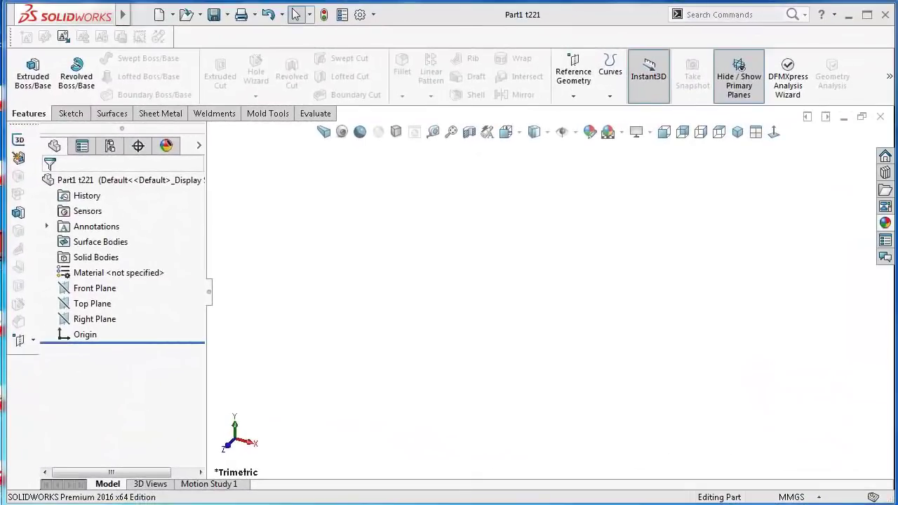
# Start a sketch on the Top Plane and draw a center rectangle from the origin.
pyautogui.click(92, 304)
pyautogui.click(107, 288)
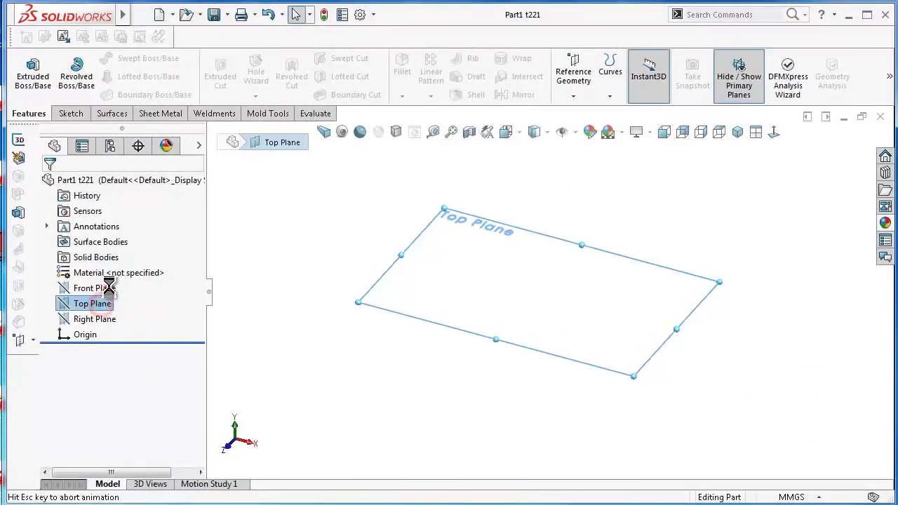
pyautogui.click(112, 78)
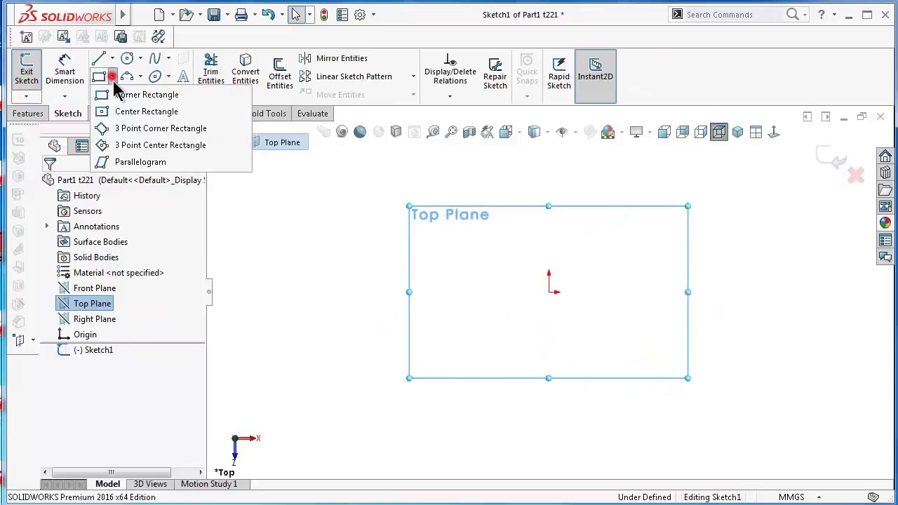
pyautogui.click(137, 111)
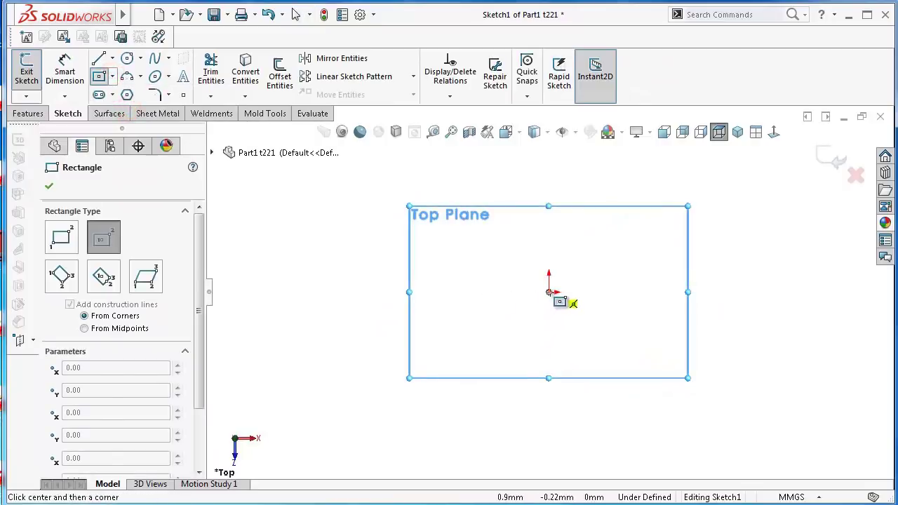
pyautogui.click(548, 292)
pyautogui.click(335, 208)
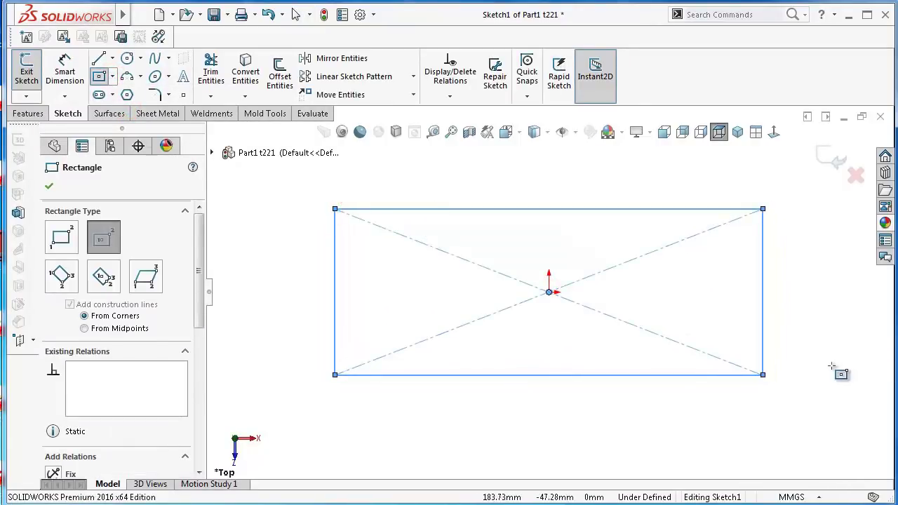
# Dimension the rectangle 15.5 mm tall and 19 mm wide, correcting the width from 18.5.
pyautogui.moveTo(827, 362); pyautogui.dragTo(795, 247, button='right')
pyautogui.click(763, 253)
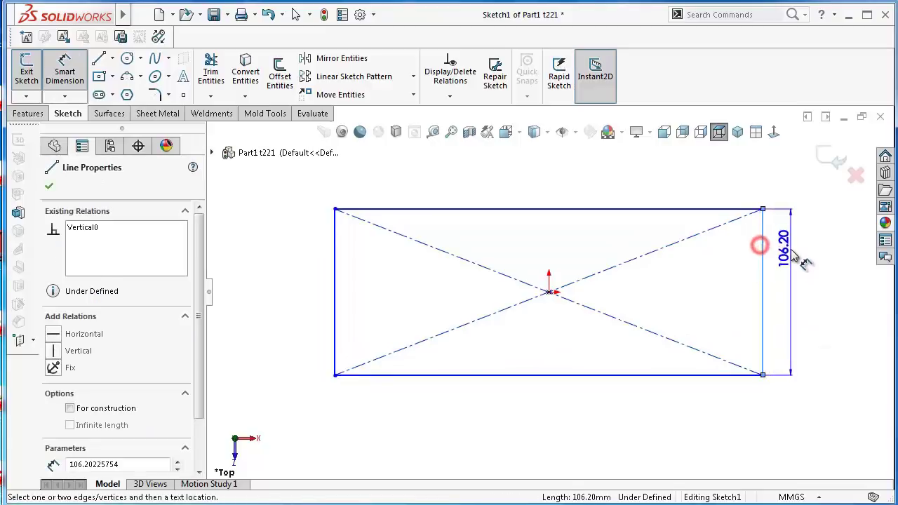
pyautogui.click(791, 241)
pyautogui.write('15.5')
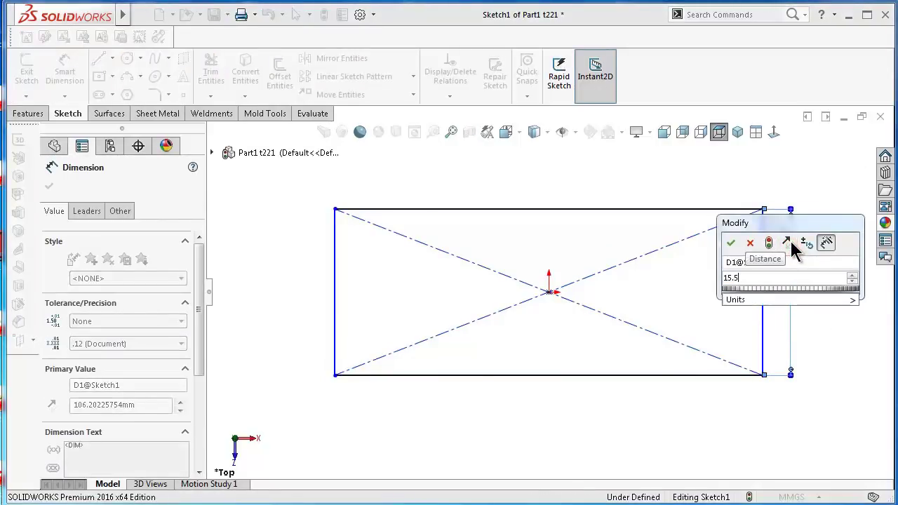
pyautogui.press('Return')
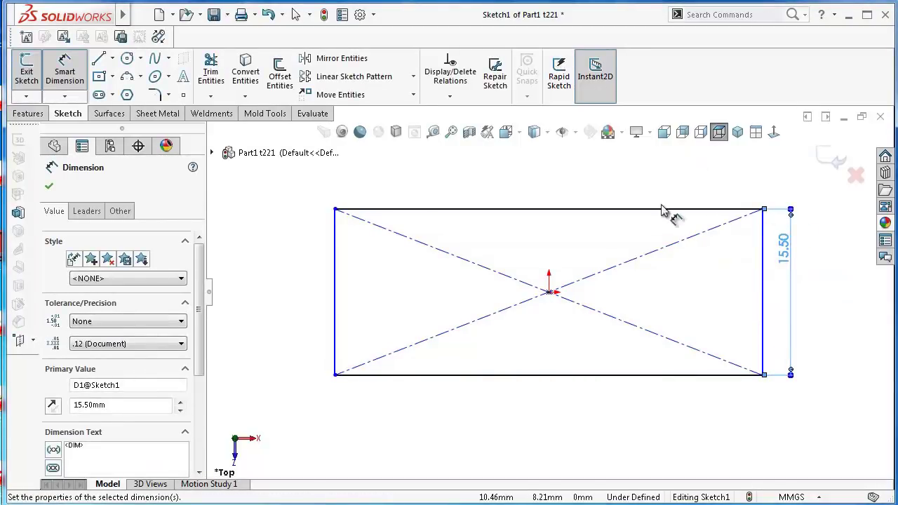
pyautogui.click(662, 209)
pyautogui.click(591, 188)
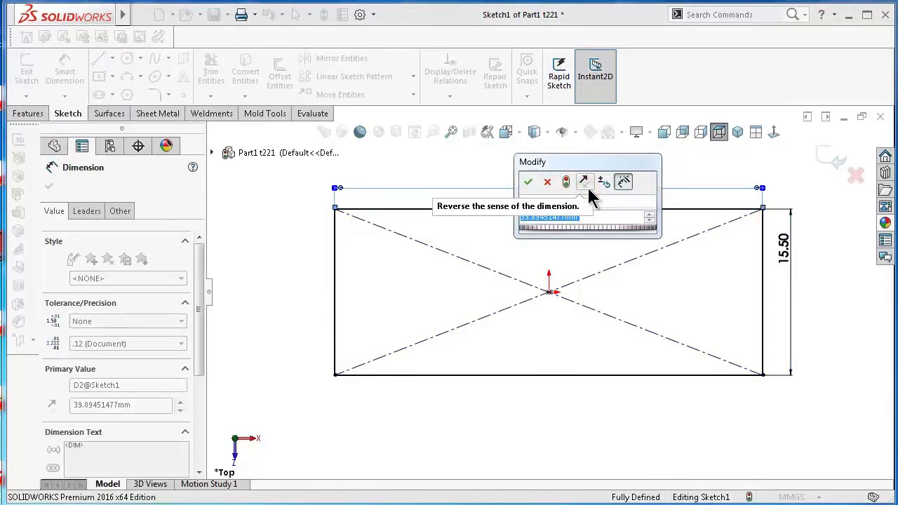
pyautogui.write('18')
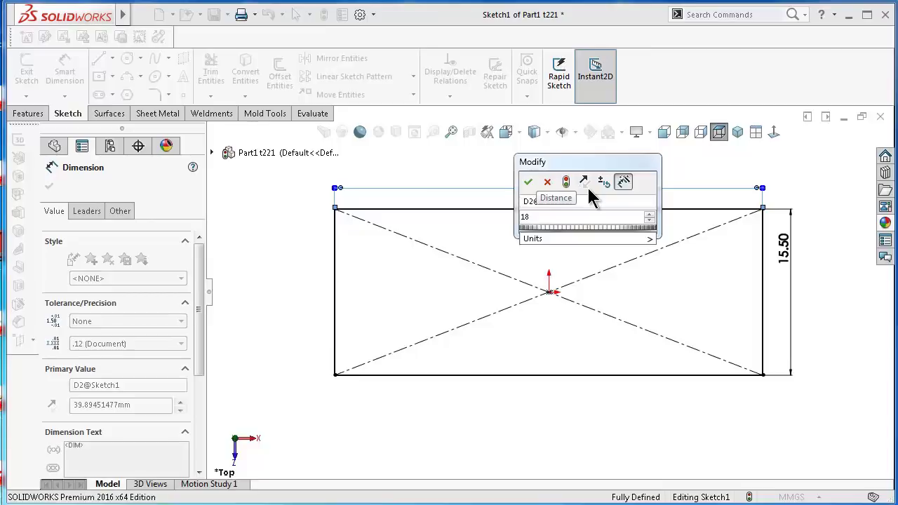
pyautogui.write('.')
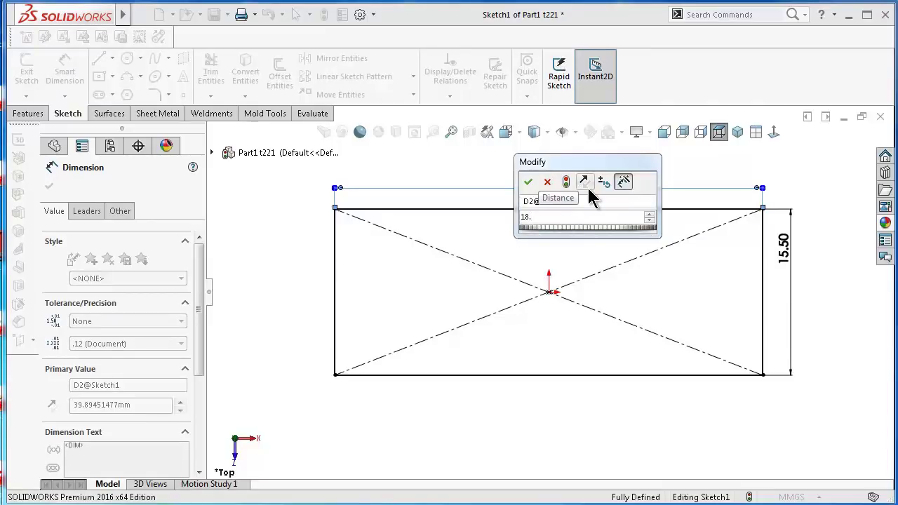
pyautogui.write('5')
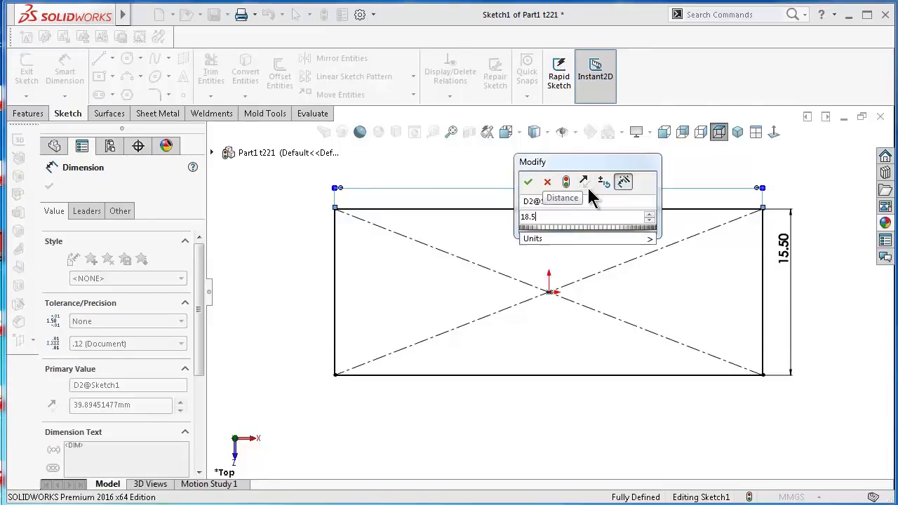
pyautogui.press('Return')
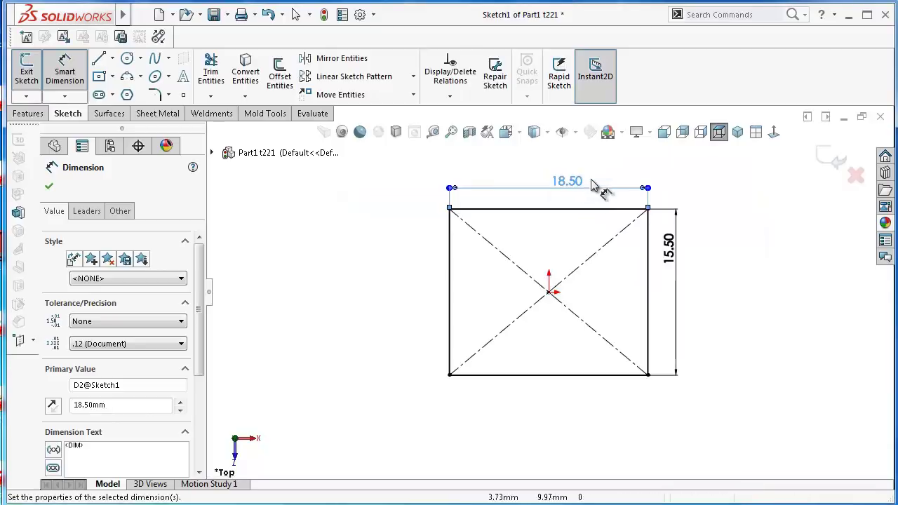
pyautogui.doubleClick(588, 184)
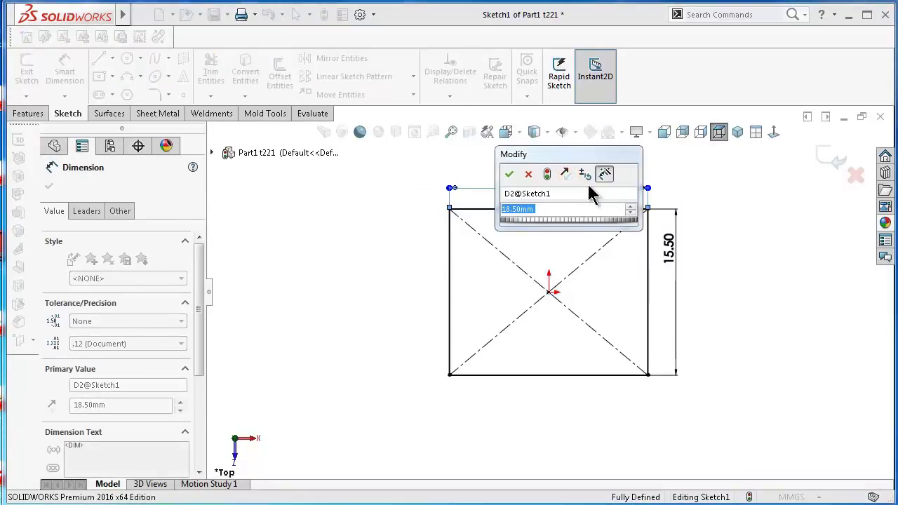
pyautogui.write('19')
pyautogui.press('Return')
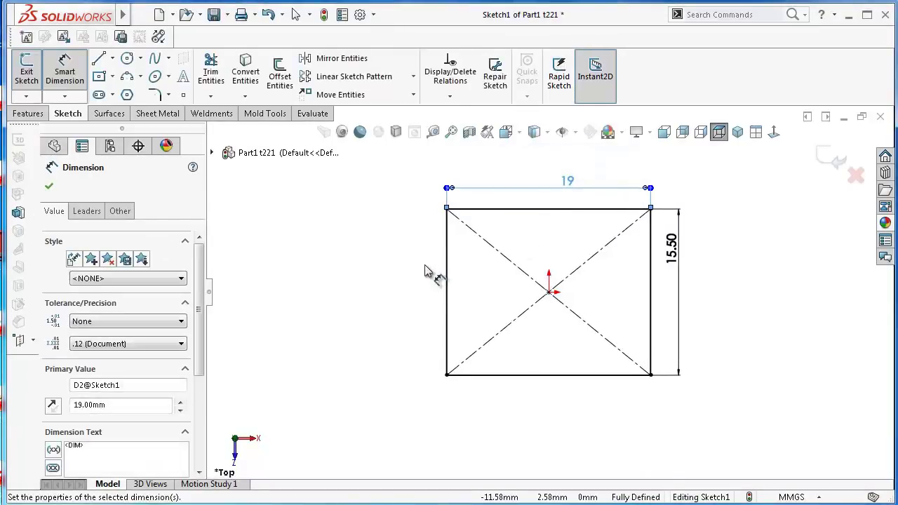
pyautogui.click(98, 59)
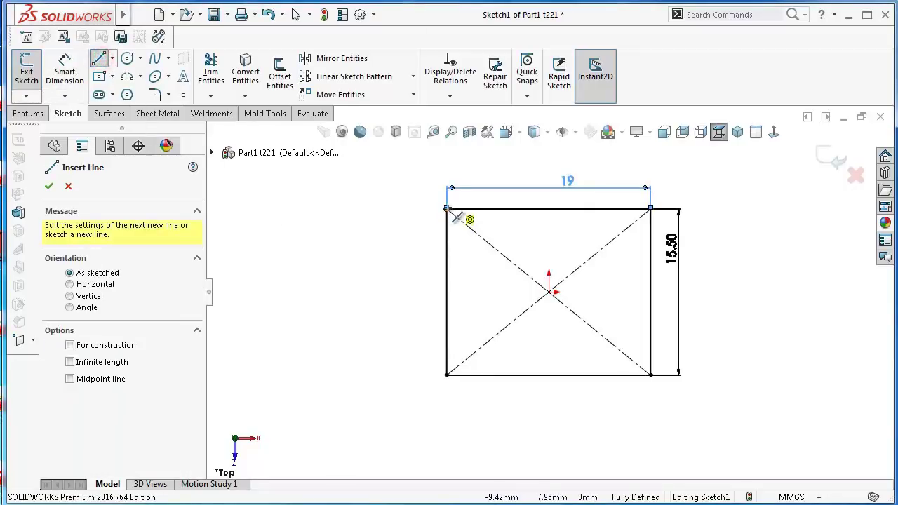
# Draw a two-segment line from the rectangle's top-left corner: slanted, then horizontal leftward.
pyautogui.click(448, 209)
pyautogui.click(400, 249)
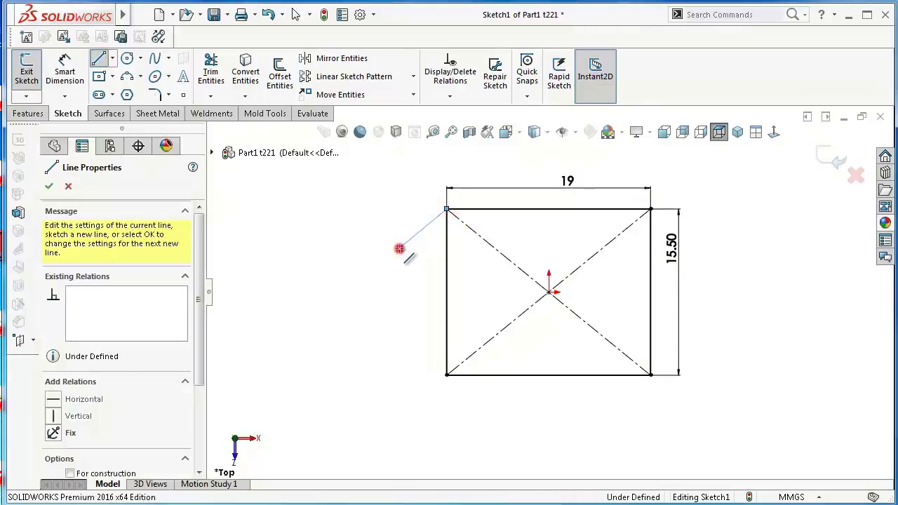
pyautogui.click(292, 253)
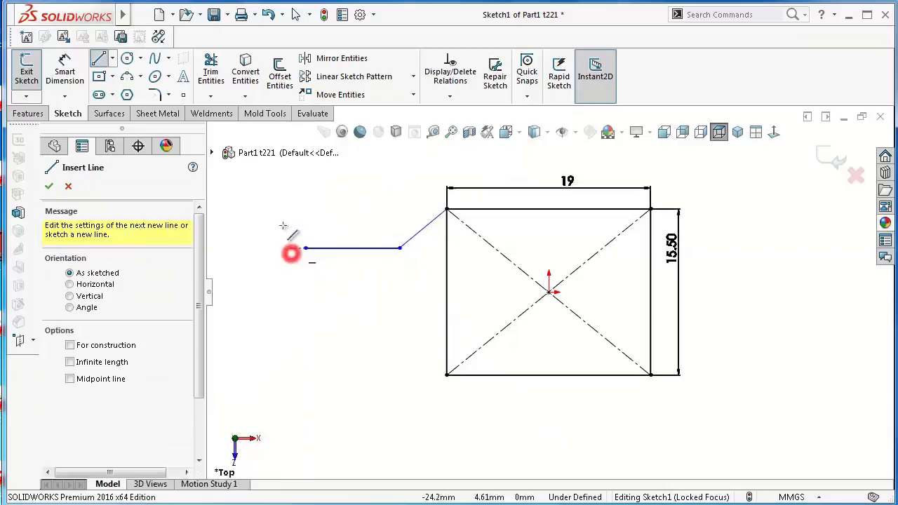
# Draw a narrow upright rectangle at the end of the line.
pyautogui.click(100, 78)
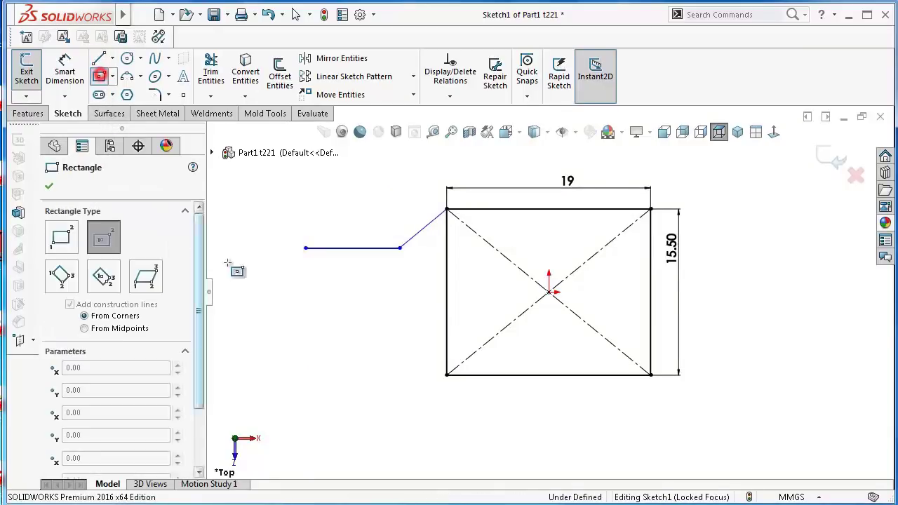
pyautogui.click(281, 292)
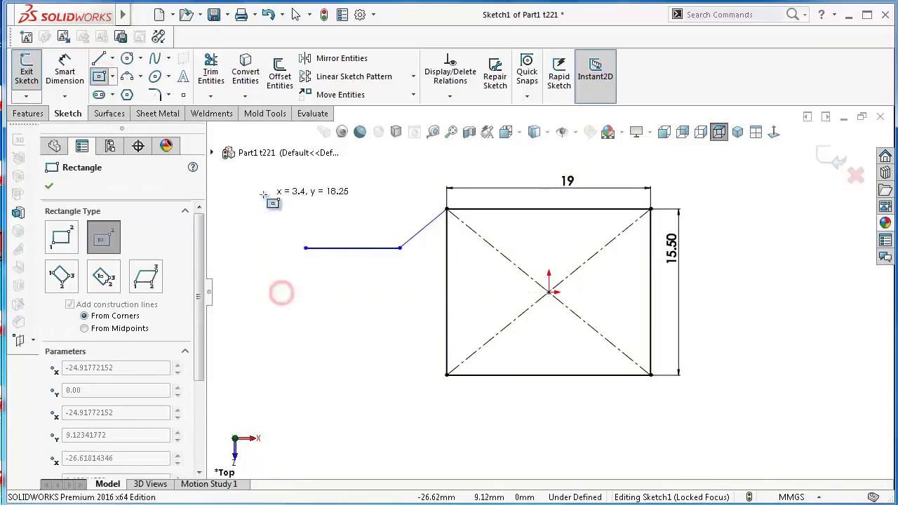
pyautogui.click(263, 198)
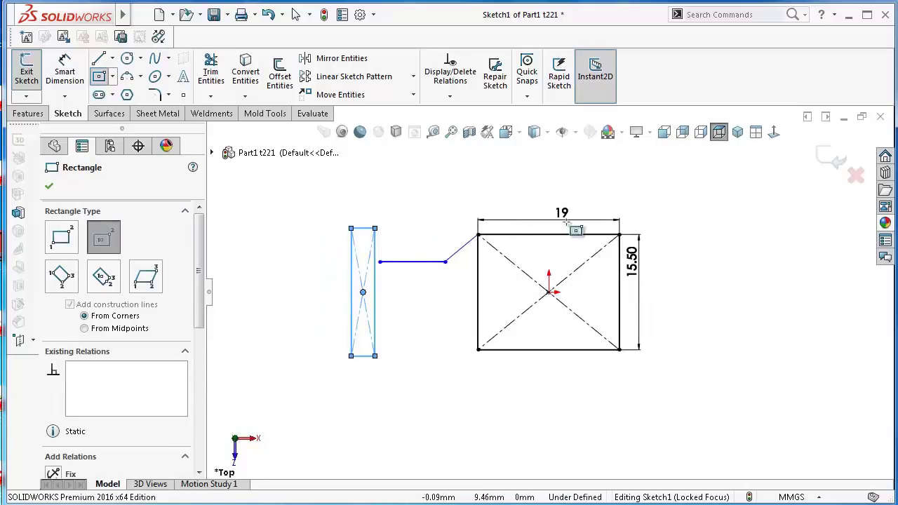
pyautogui.scroll(-2, 609, 233)
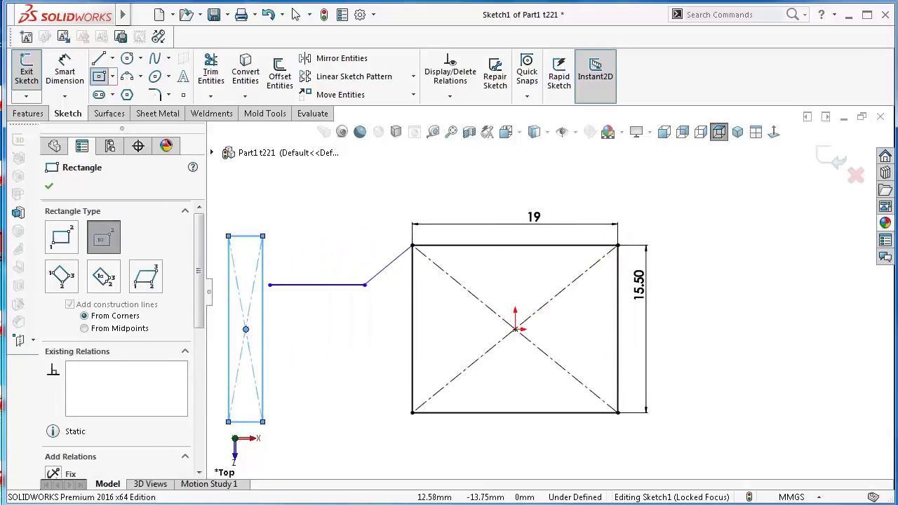
pyautogui.click(744, 339)
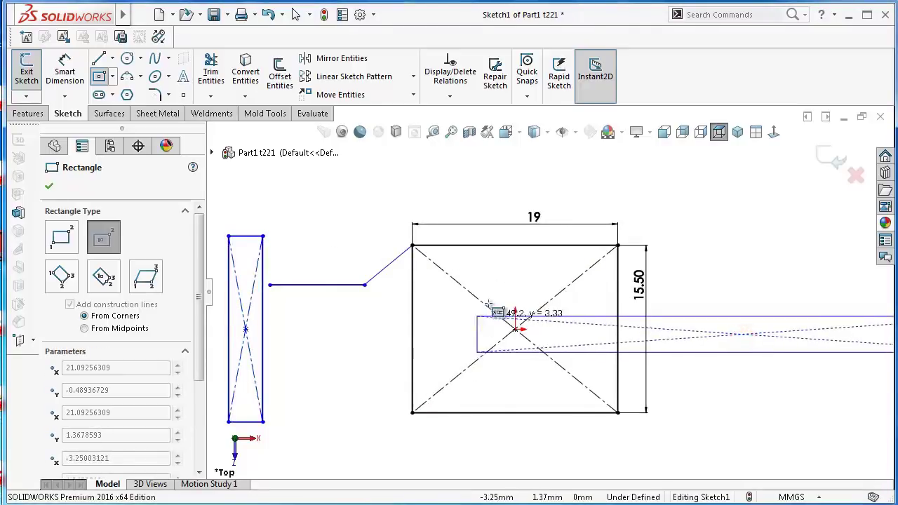
pyautogui.press('Escape')
pyautogui.scroll(3, 549, 293)
# Dimension the narrow rectangle 2.50 mm wide and 14 mm tall.
pyautogui.press('d')
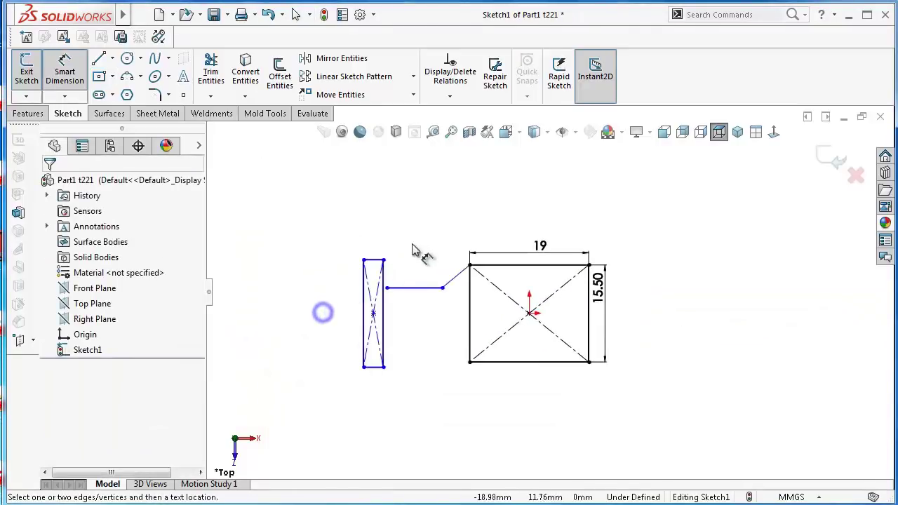
pyautogui.scroll(-4, 382, 267)
pyautogui.click(382, 295)
pyautogui.click(370, 254)
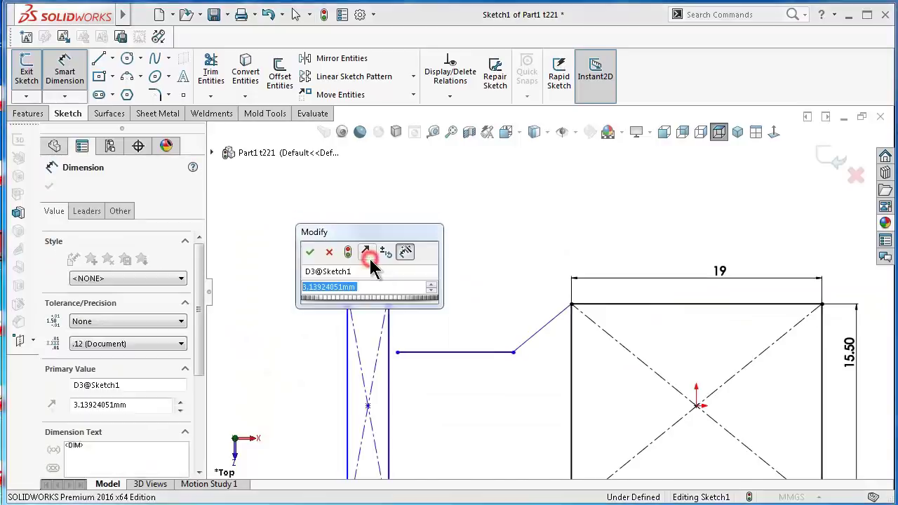
pyautogui.write('2.5')
pyautogui.press('Return')
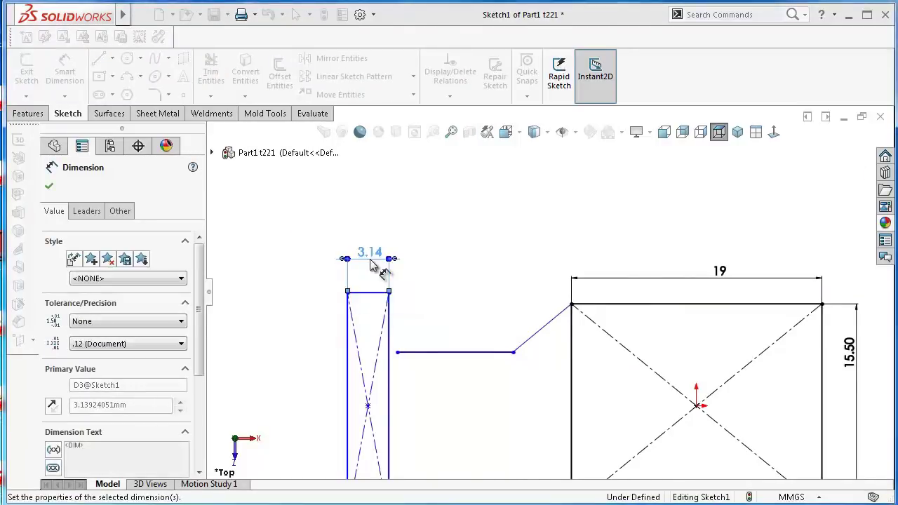
pyautogui.scroll(-1, 376, 278)
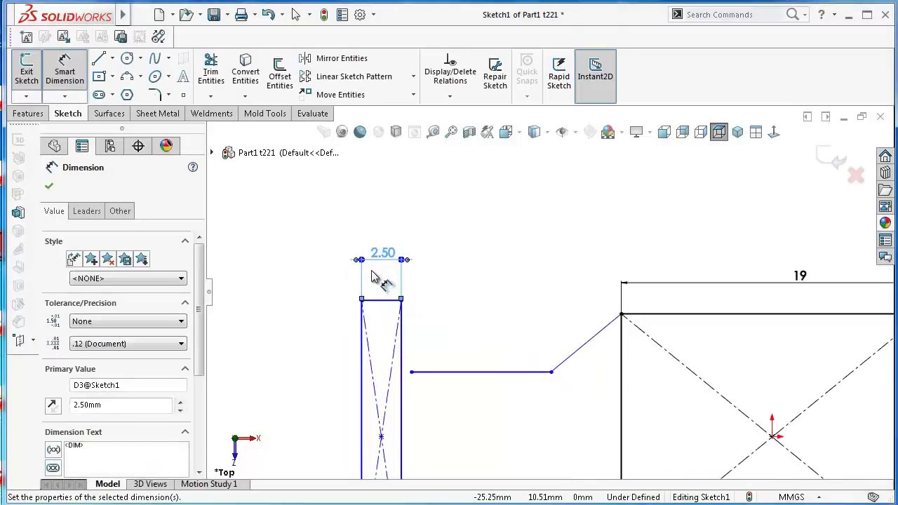
pyautogui.click(361, 325)
pyautogui.click(327, 364)
pyautogui.write('1')
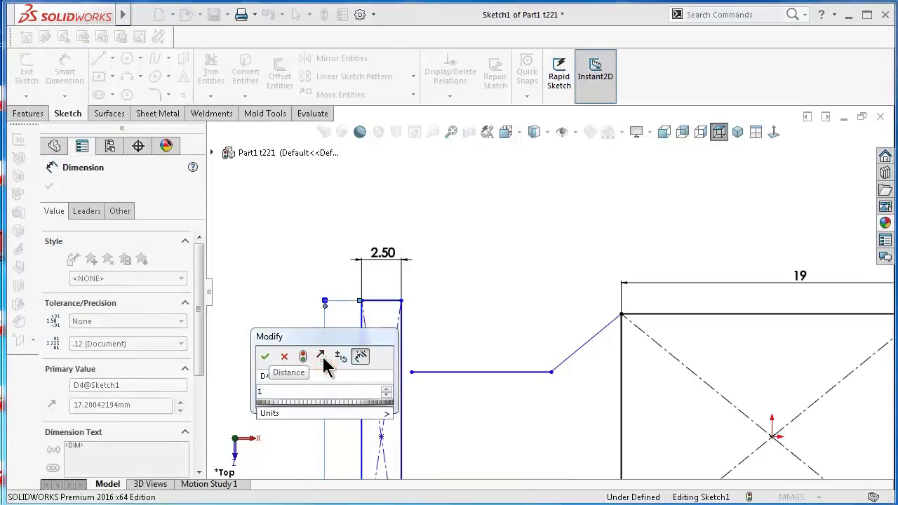
pyautogui.write('4')
pyautogui.press('Return')
pyautogui.press('f')
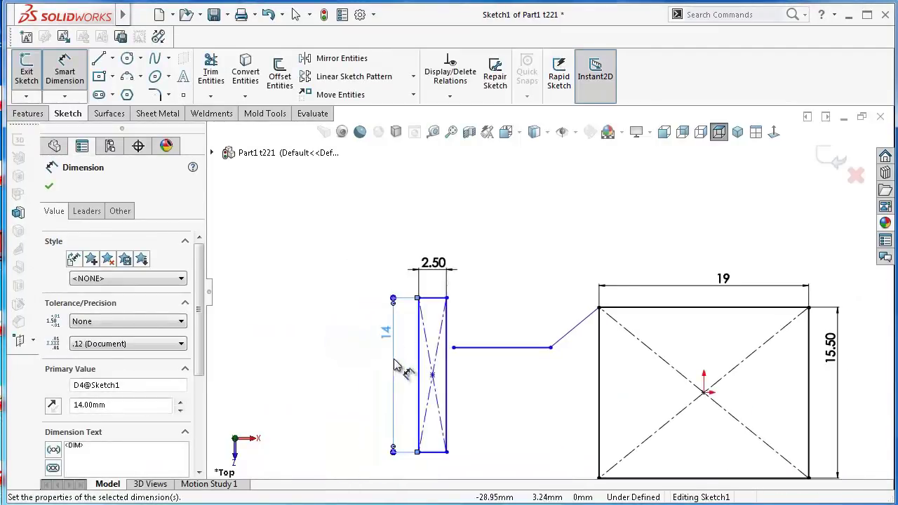
# Set the slanted notch line to 155° and add a driven 155° reference angle.
pyautogui.scroll(-3, 396, 365)
pyautogui.click(550, 293)
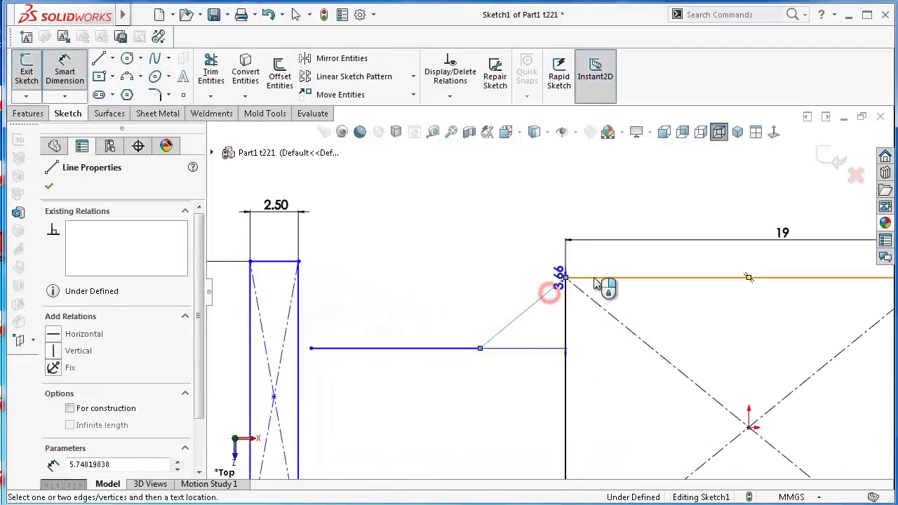
pyautogui.click(597, 278)
pyautogui.click(586, 295)
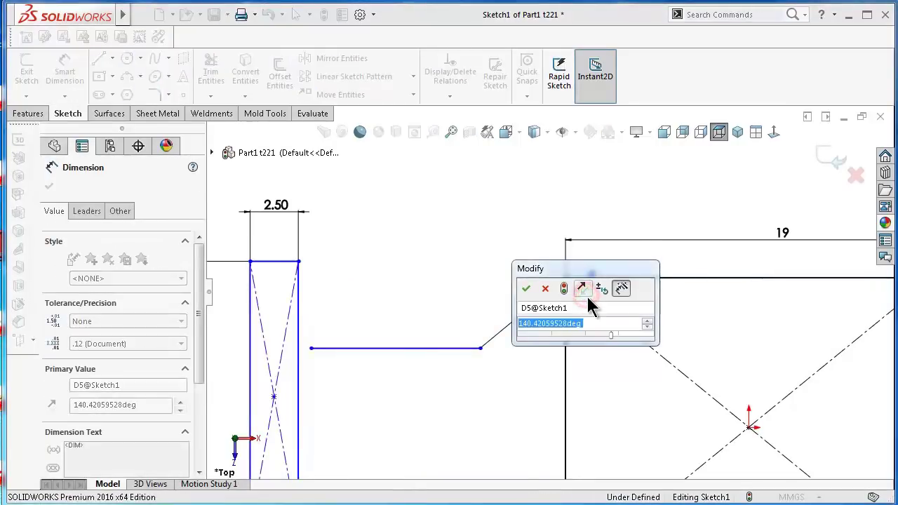
pyautogui.write('155')
pyautogui.press('Return')
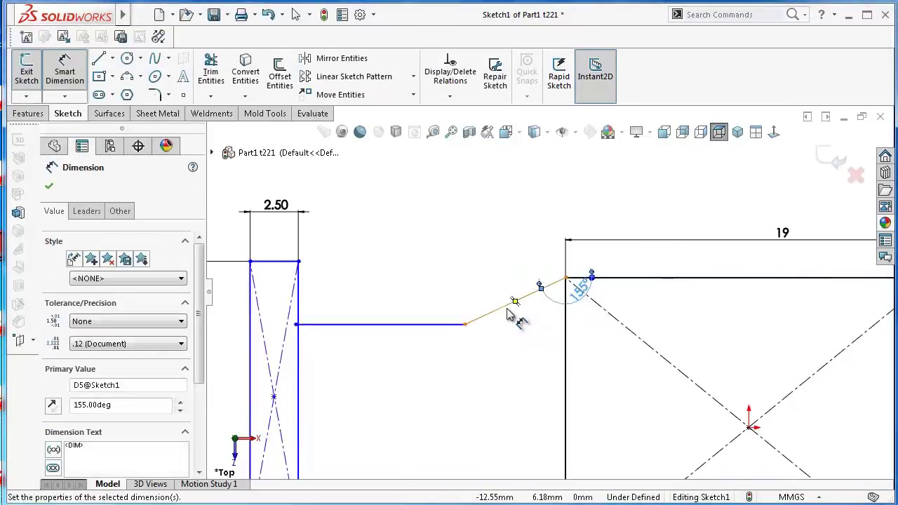
pyautogui.click(503, 315)
pyautogui.click(456, 324)
pyautogui.click(452, 300)
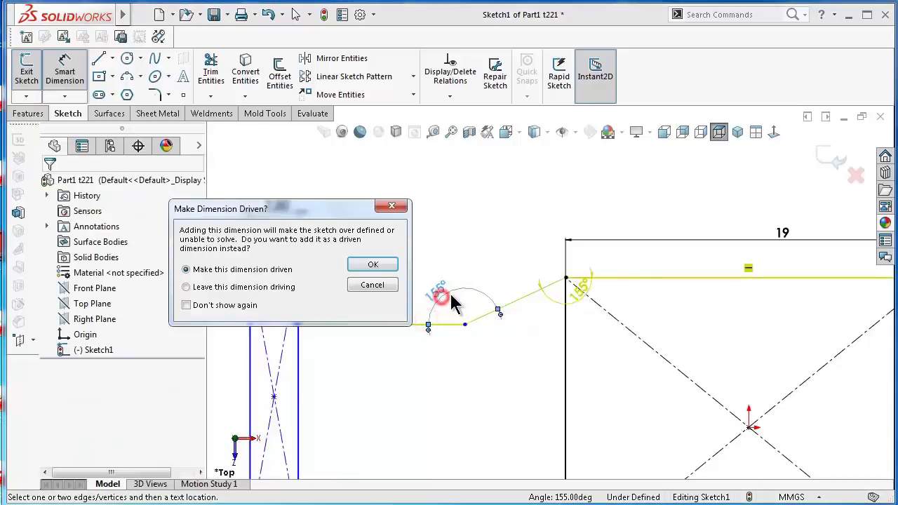
pyautogui.click(373, 266)
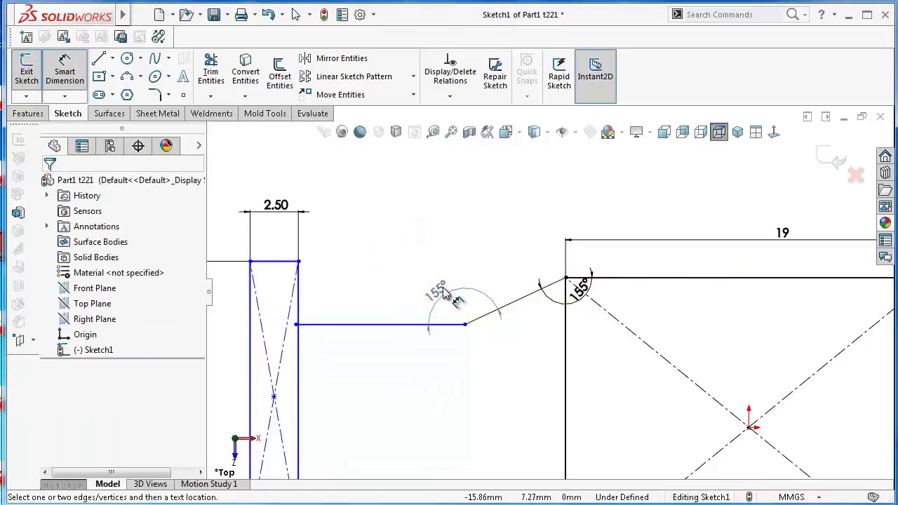
pyautogui.moveTo(444, 293); pyautogui.dragTo(453, 289)
pyautogui.press('Escape')
pyautogui.keyDown('ctrl'); pyautogui.moveTo(341, 317); pyautogui.dragTo(416, 311, button='middle'); pyautogui.keyUp('ctrl')
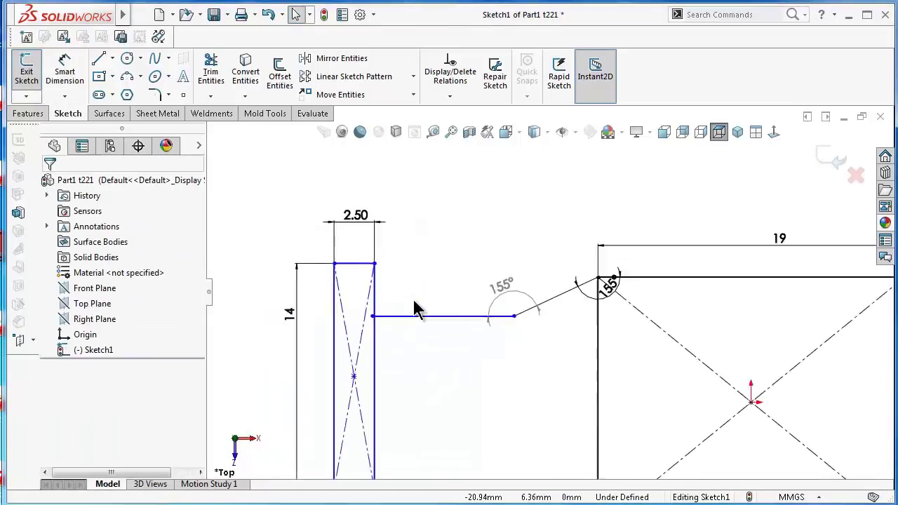
pyautogui.scroll(2, 562, 291)
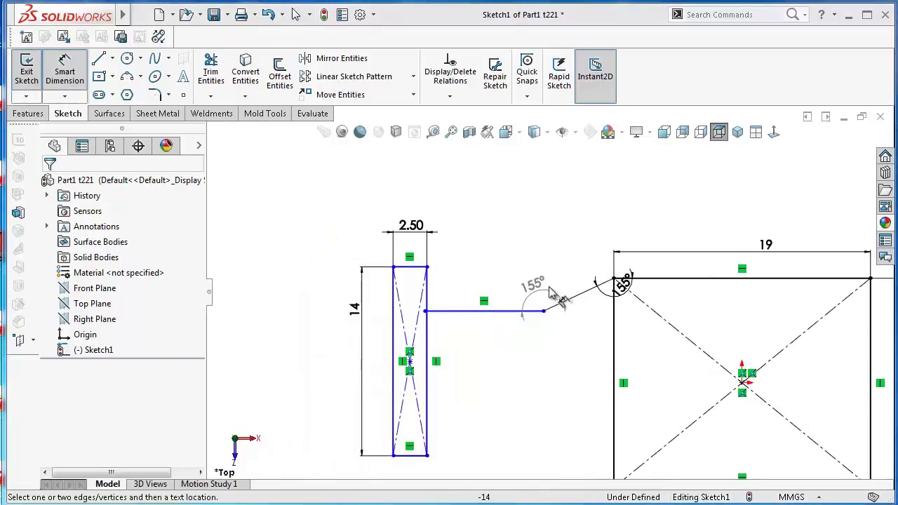
# Dimension a 4.50 mm horizontal offset from the notch line to the large rectangle.
pyautogui.moveTo(538, 250); pyautogui.dragTo(533, 179, button='right')
pyautogui.scroll(-3, 567, 254)
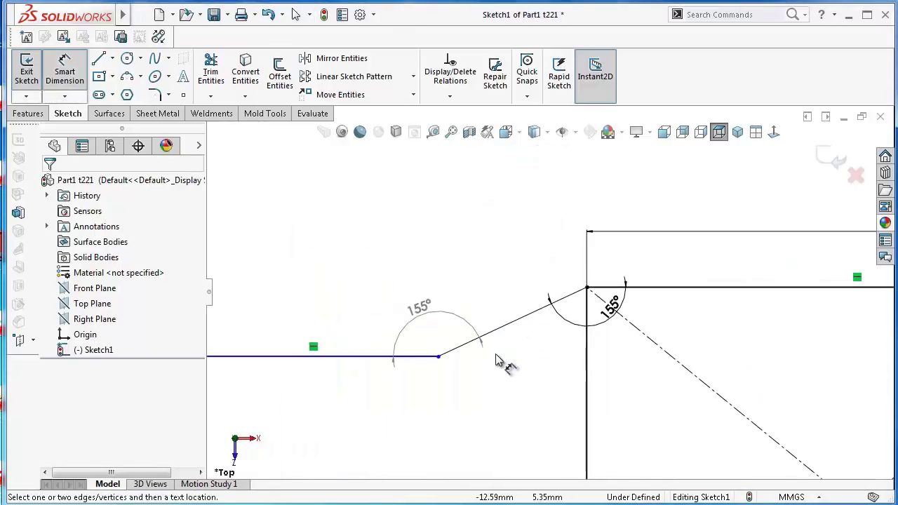
pyautogui.click(438, 356)
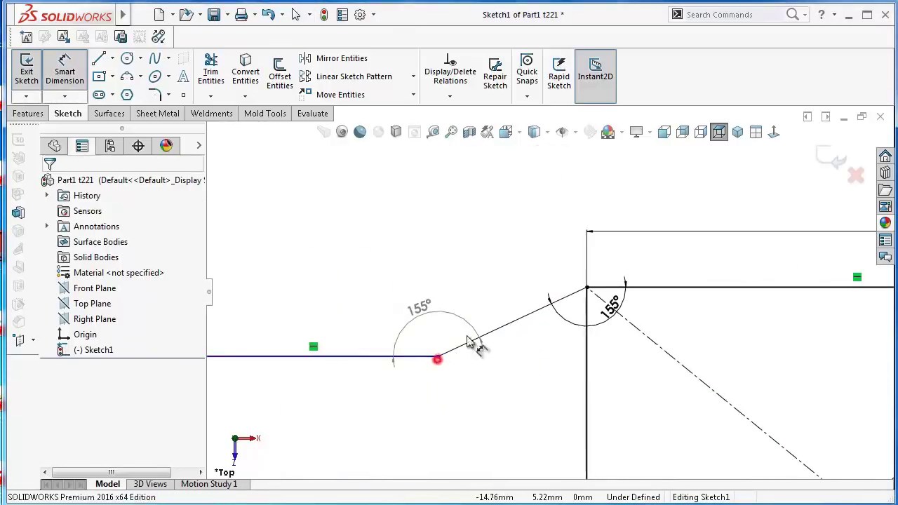
pyautogui.click(587, 309)
pyautogui.click(528, 218)
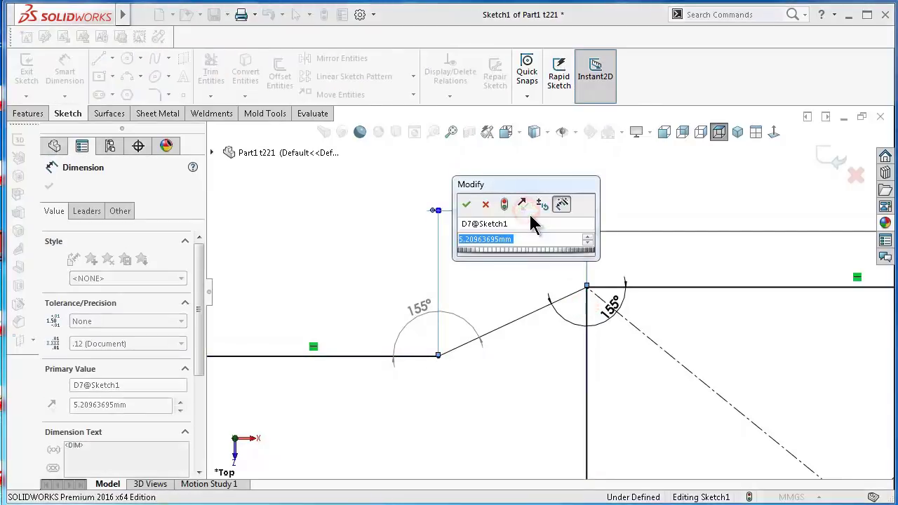
pyautogui.write('4.5')
pyautogui.press('Return')
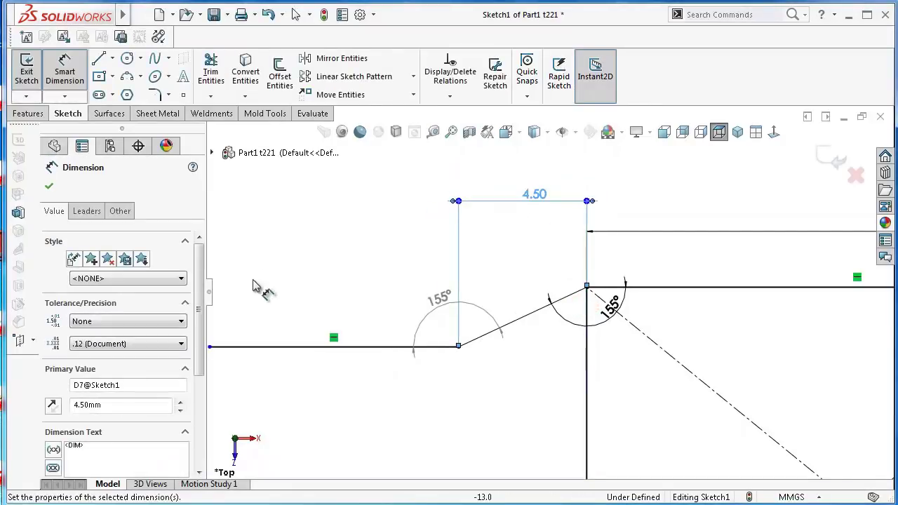
pyautogui.scroll(3, 400, 358)
pyautogui.scroll(-1, 463, 280)
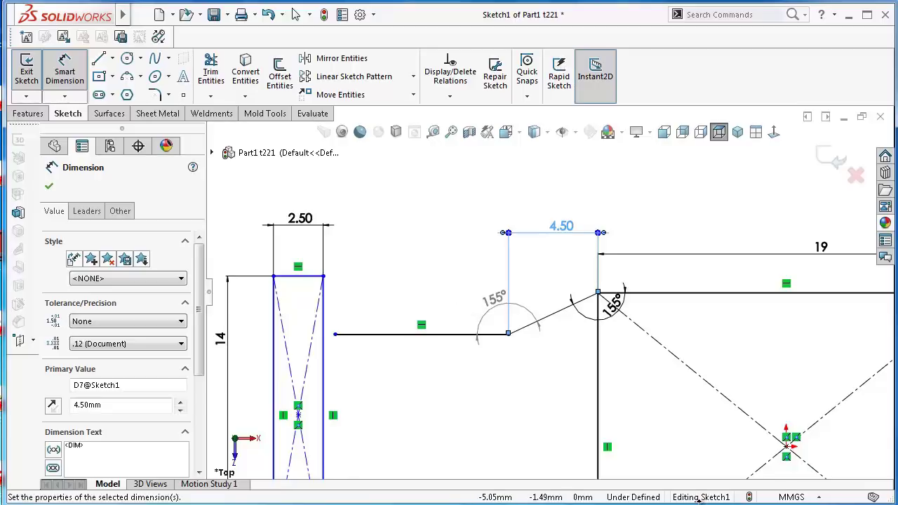
# Dimension the horizontal notch line to 4 mm long.
pyautogui.click(467, 331)
pyautogui.click(474, 386)
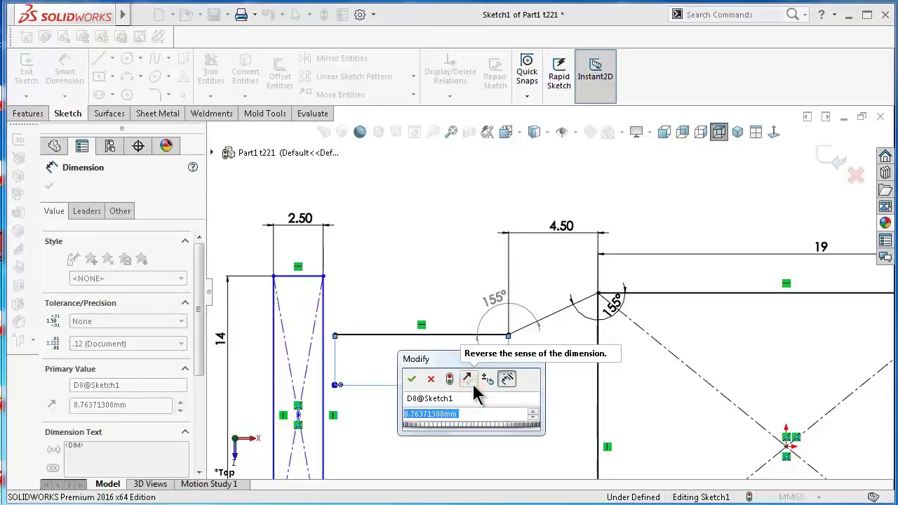
pyautogui.write('4')
pyautogui.press('Return')
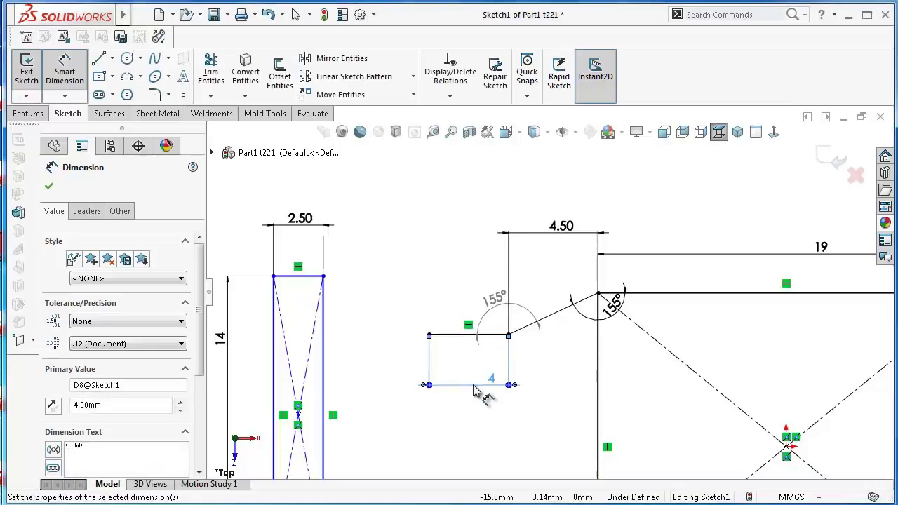
pyautogui.press('Escape')
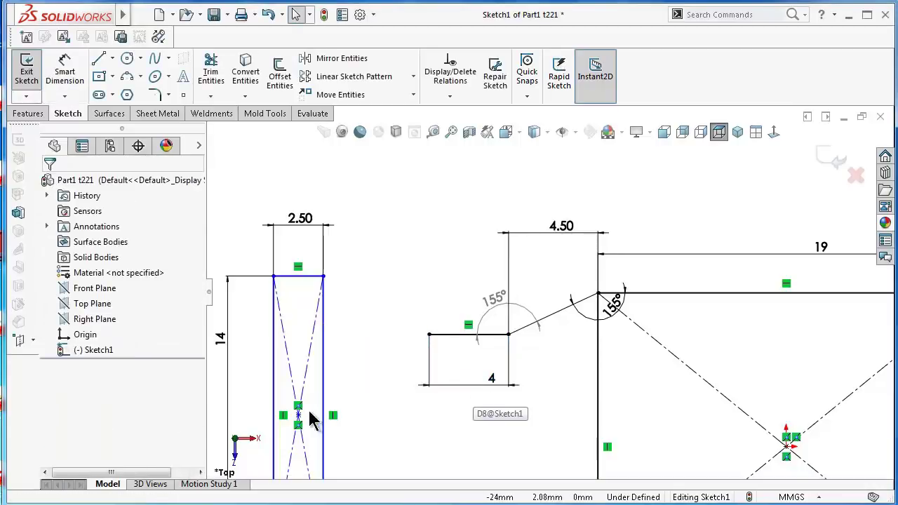
# Align the centre points of the two rectangles horizontally.
pyautogui.click(300, 418)
pyautogui.press('f')
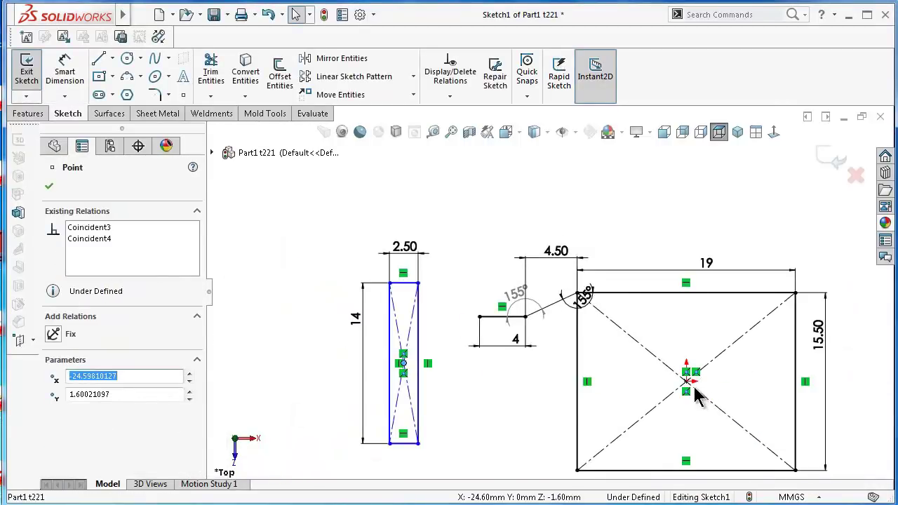
pyautogui.keyDown('ctrl'); pyautogui.click(688, 382); pyautogui.keyUp('ctrl')
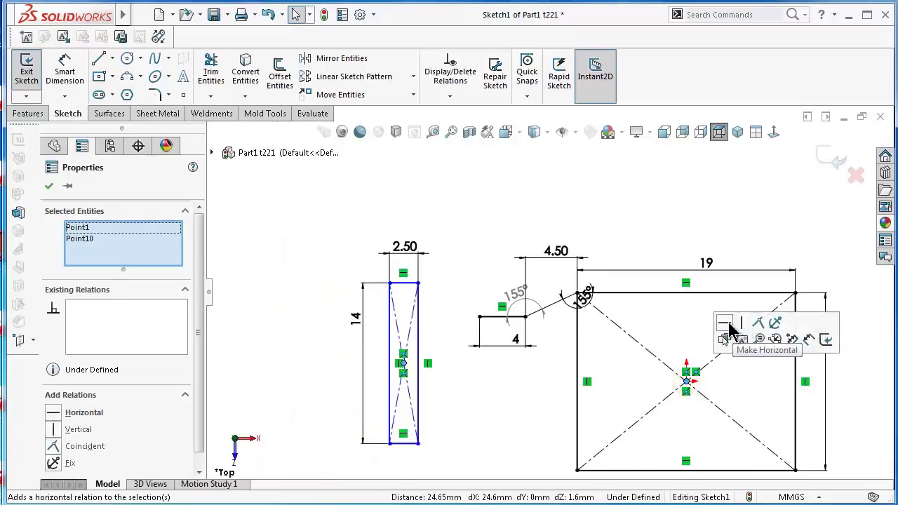
pyautogui.click(728, 324)
pyautogui.click(462, 257)
# Make the notch line's end point coincident with the narrow rectangle's right edge.
pyautogui.click(419, 343)
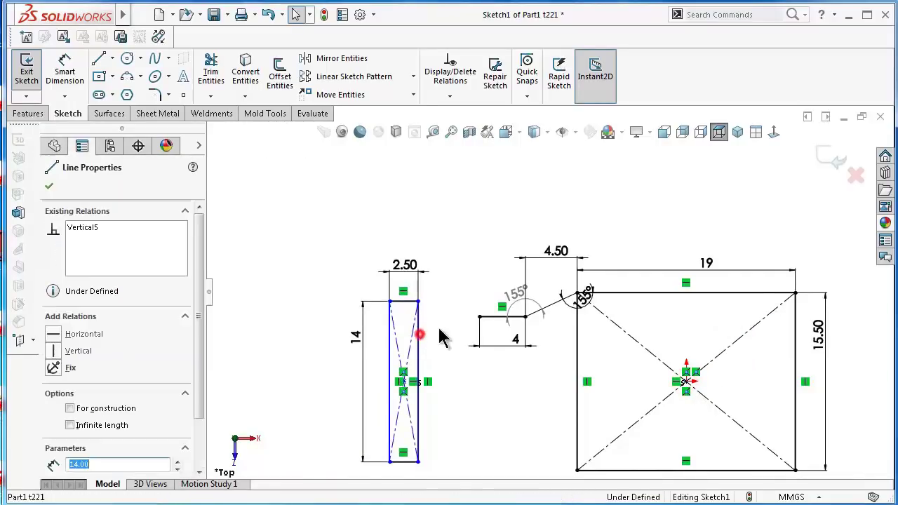
pyautogui.scroll(-5, 499, 318)
pyautogui.keyDown('ctrl'); pyautogui.click(452, 316); pyautogui.keyUp('ctrl')
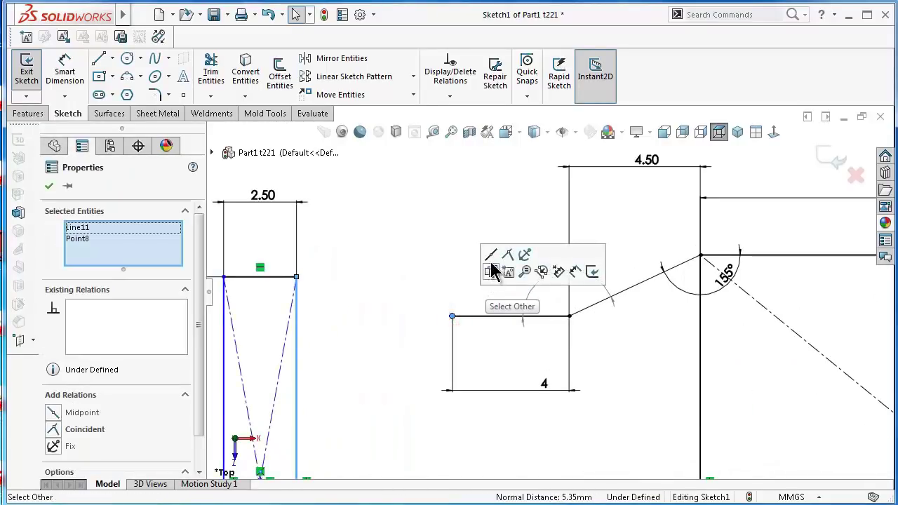
pyautogui.click(510, 251)
pyautogui.click(424, 212)
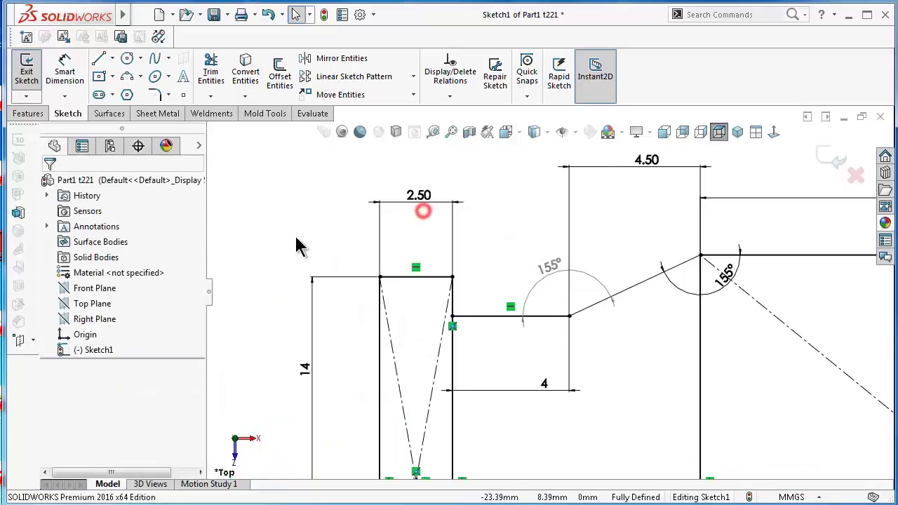
pyautogui.scroll(3, 587, 391)
pyautogui.scroll(-2, 601, 381)
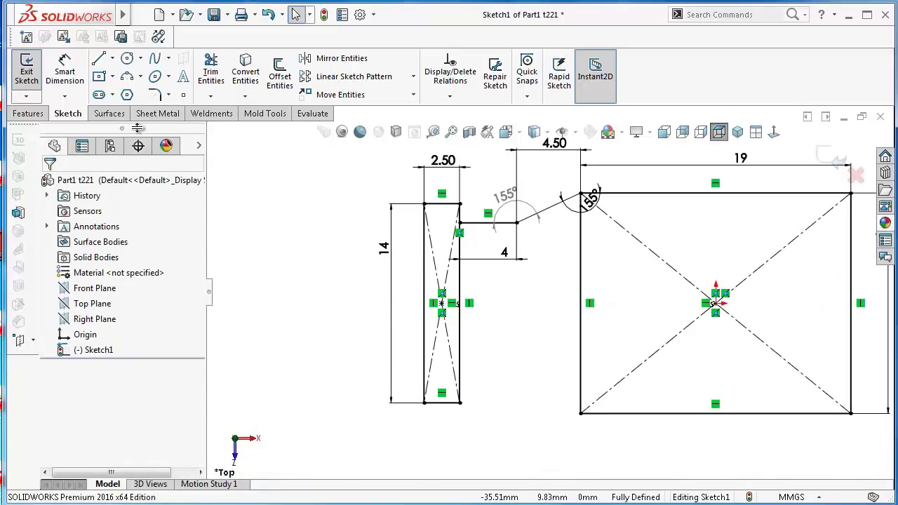
pyautogui.click(111, 59)
pyautogui.click(127, 92)
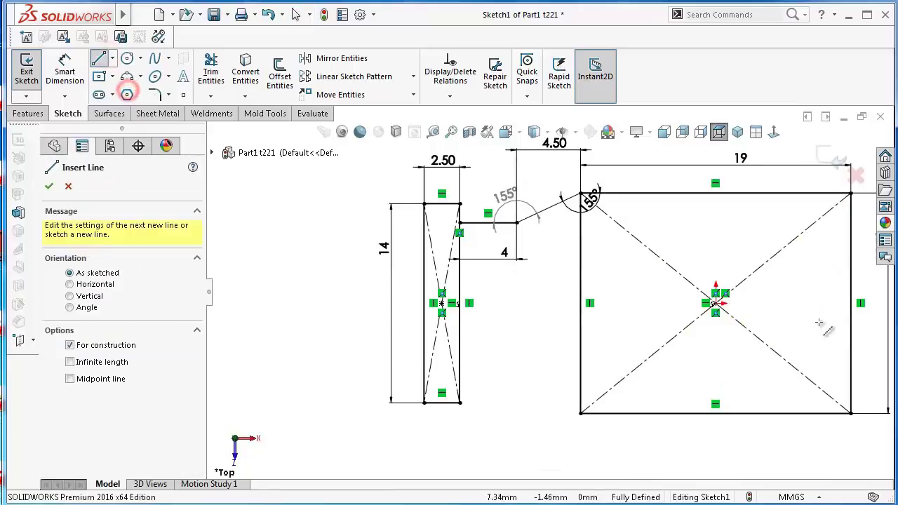
# Draw a centerline between the rectangle centres and mirror the two notch lines about it.
pyautogui.click(716, 303)
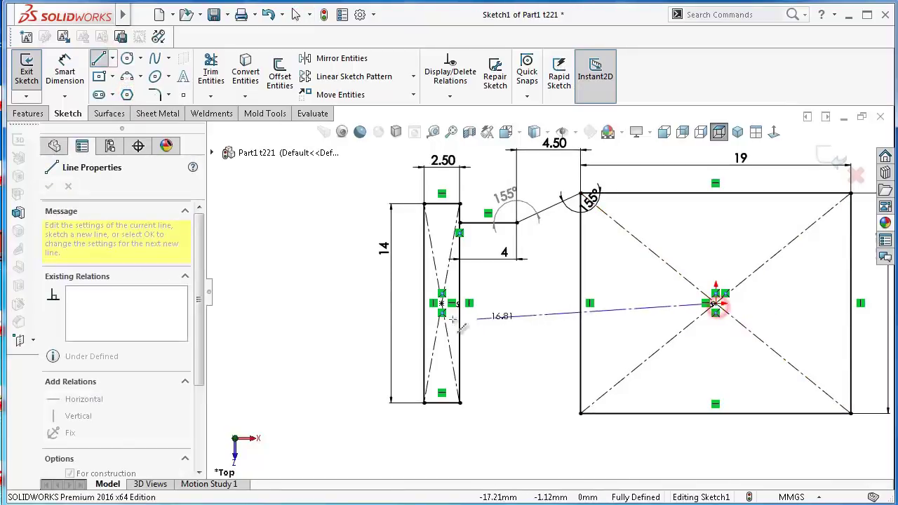
pyautogui.click(441, 303)
pyautogui.press('Escape')
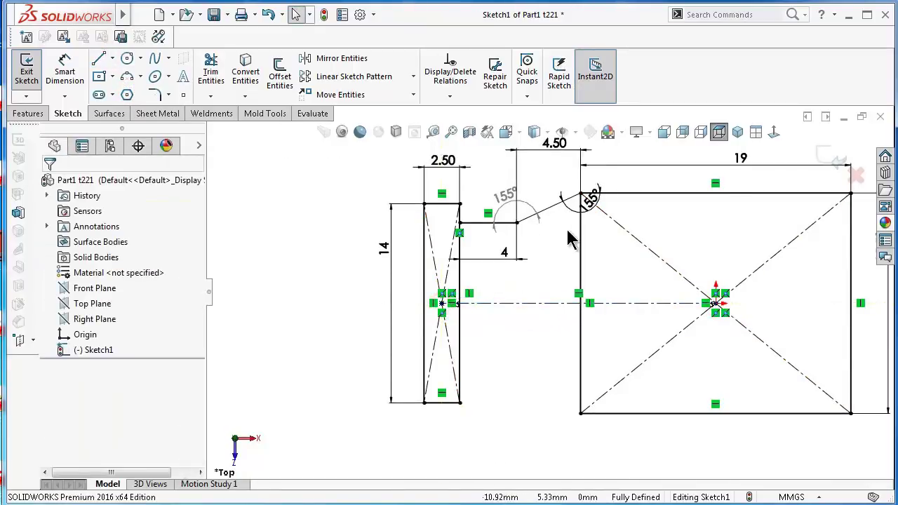
pyautogui.scroll(-2, 554, 221)
pyautogui.click(330, 60)
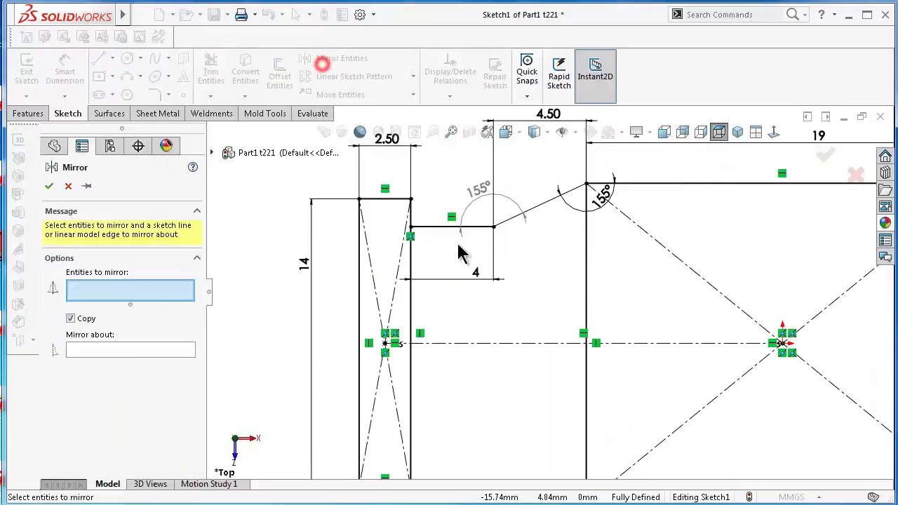
pyautogui.click(473, 229)
pyautogui.click(527, 210)
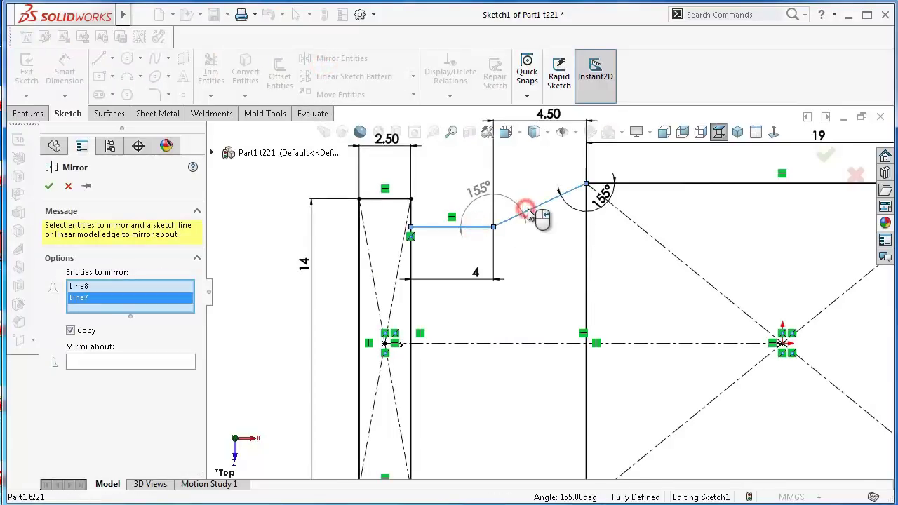
pyautogui.click(552, 345)
pyautogui.press('Return')
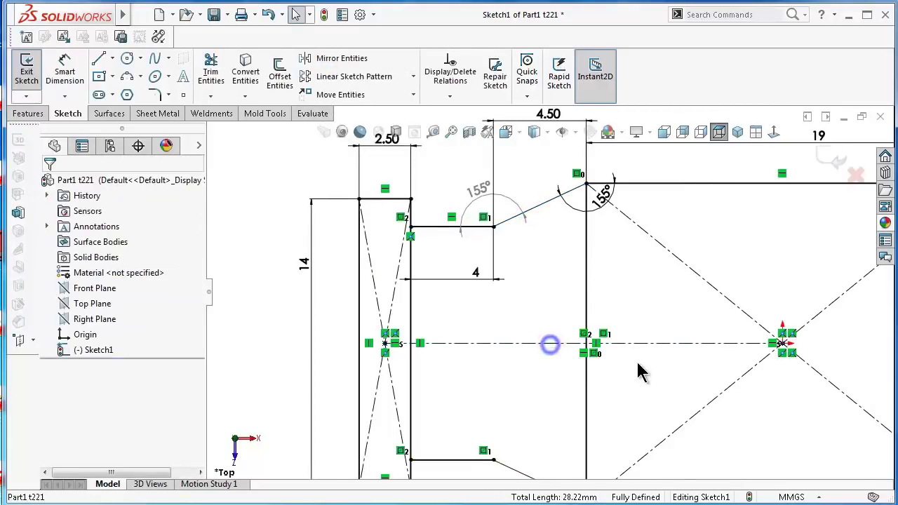
pyautogui.press('f')
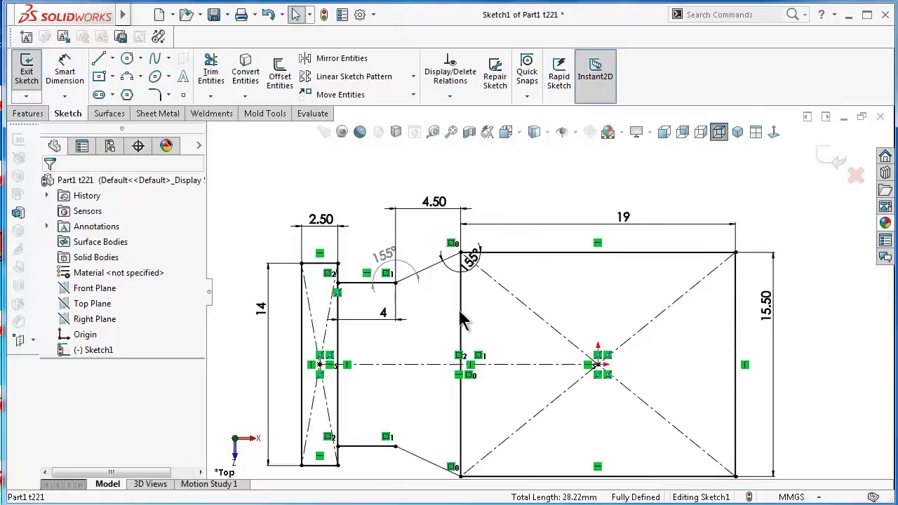
# Convert the large rectangle's left vertical line to construction geometry.
pyautogui.click(460, 319)
pyautogui.click(516, 268)
pyautogui.click(517, 268)
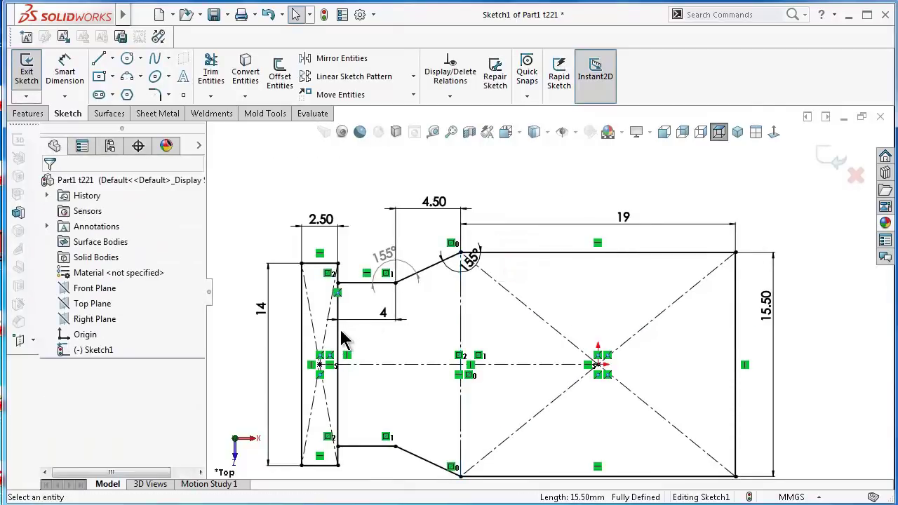
pyautogui.click(339, 334)
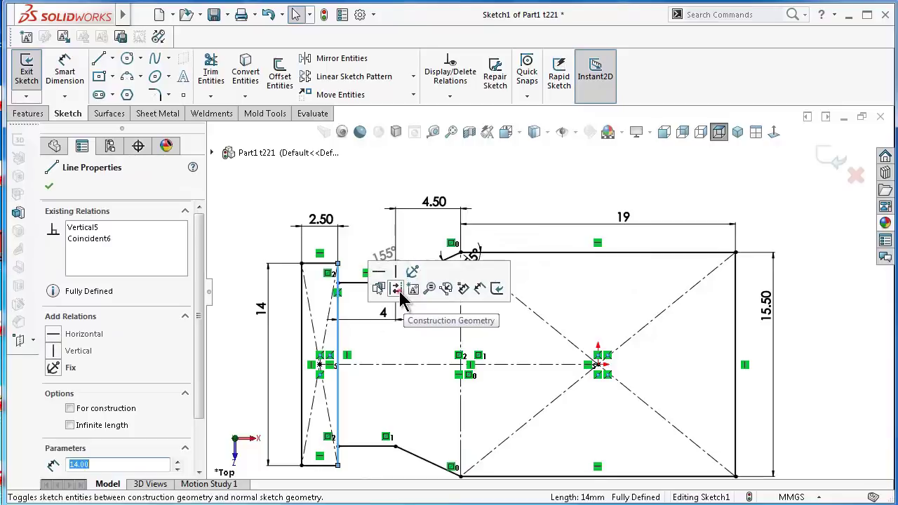
pyautogui.click(333, 210)
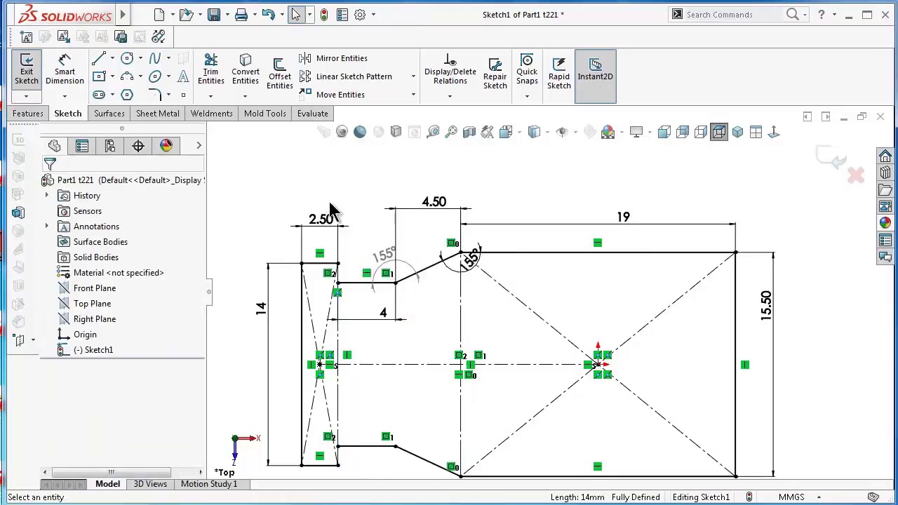
# Close the upper and lower gaps at the notch with short vertical lines.
pyautogui.click(101, 62)
pyautogui.scroll(-5, 282, 273)
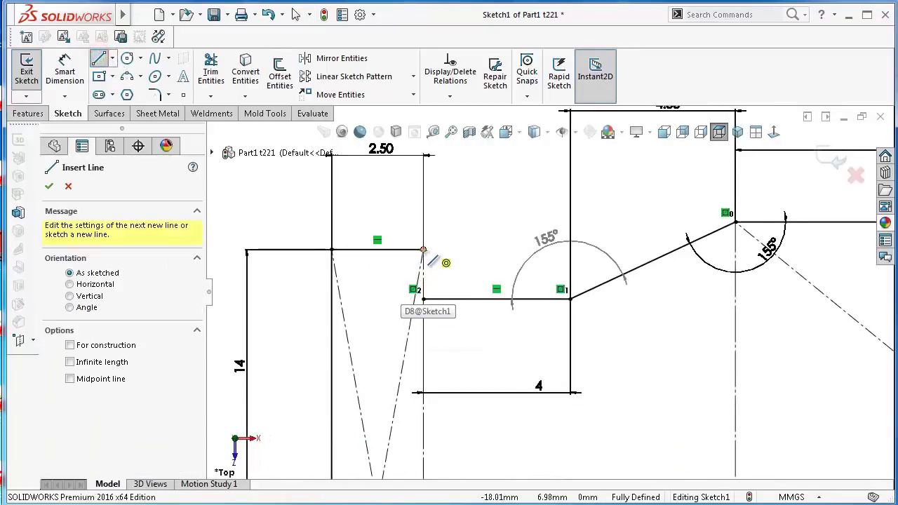
pyautogui.click(423, 250)
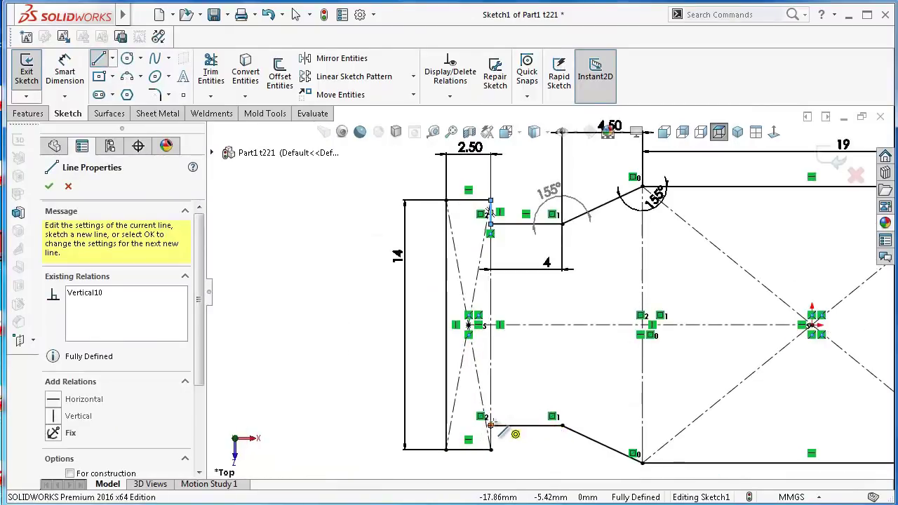
pyautogui.click(491, 425)
pyautogui.click(491, 449)
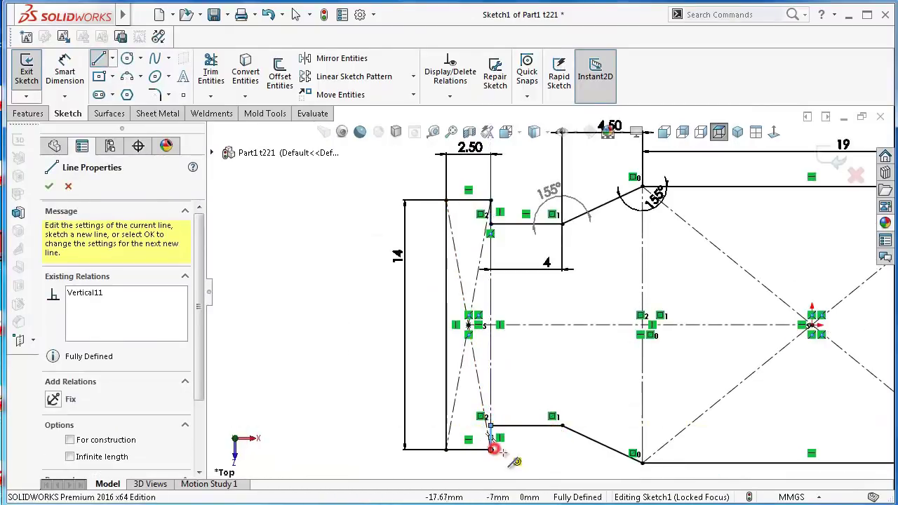
pyautogui.press('Escape')
pyautogui.scroll(2, 372, 316)
pyautogui.click(365, 297)
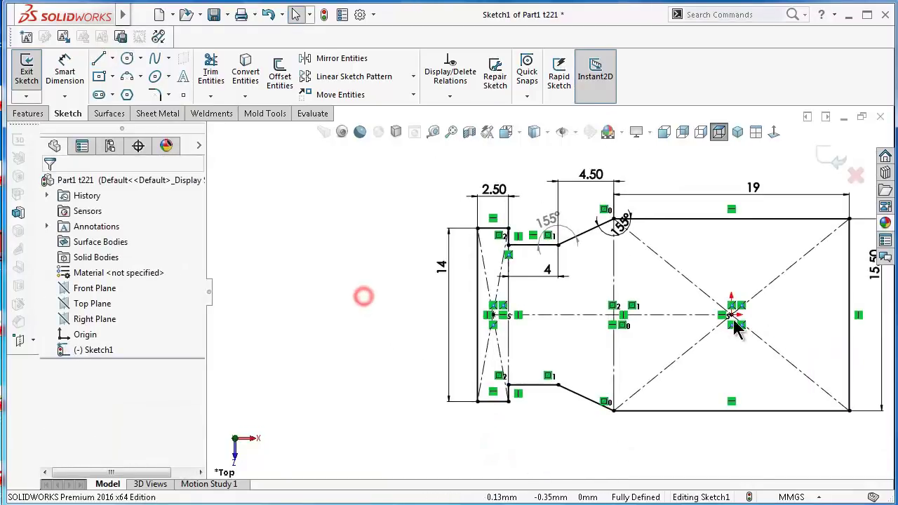
pyautogui.press('f')
pyautogui.scroll(2, 733, 304)
pyautogui.scroll(-2, 724, 448)
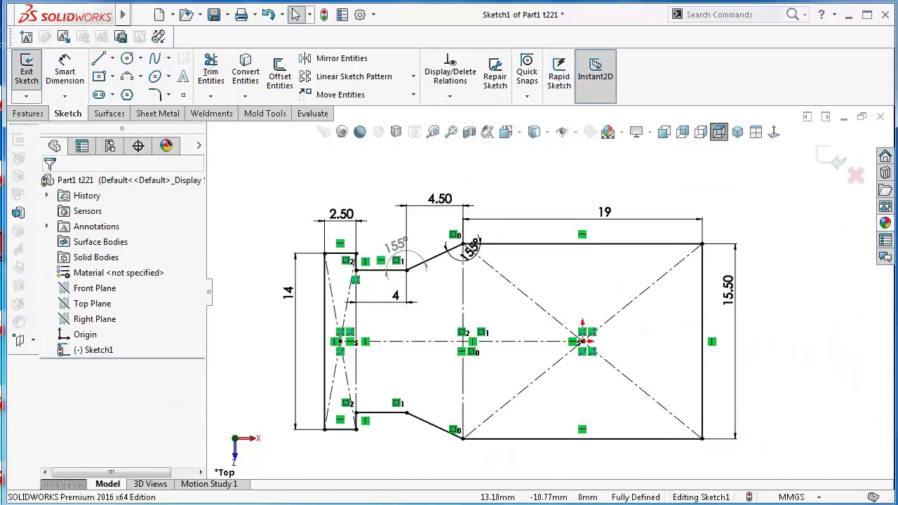
# Extrude Sketch1 8 mm with a Mid Plane end condition.
pyautogui.hotkey('alt', 'Right')
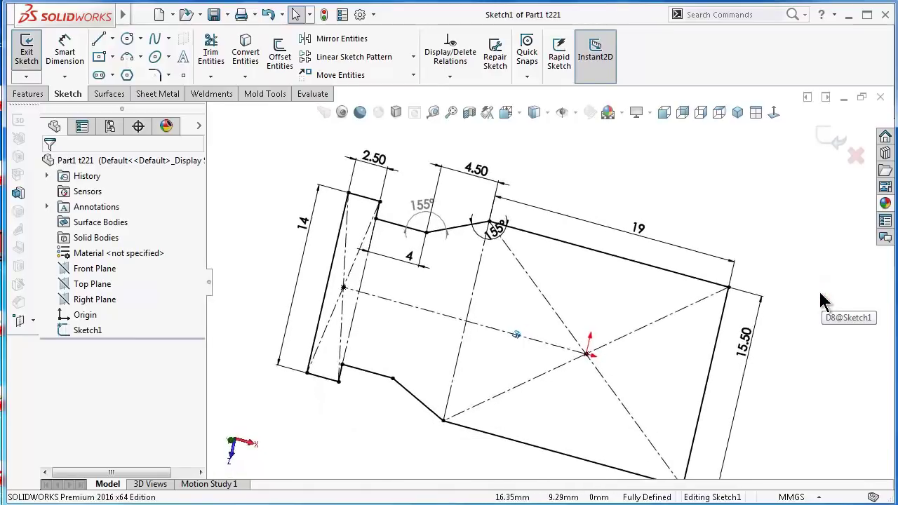
pyautogui.press('Left')
pyautogui.click(27, 94)
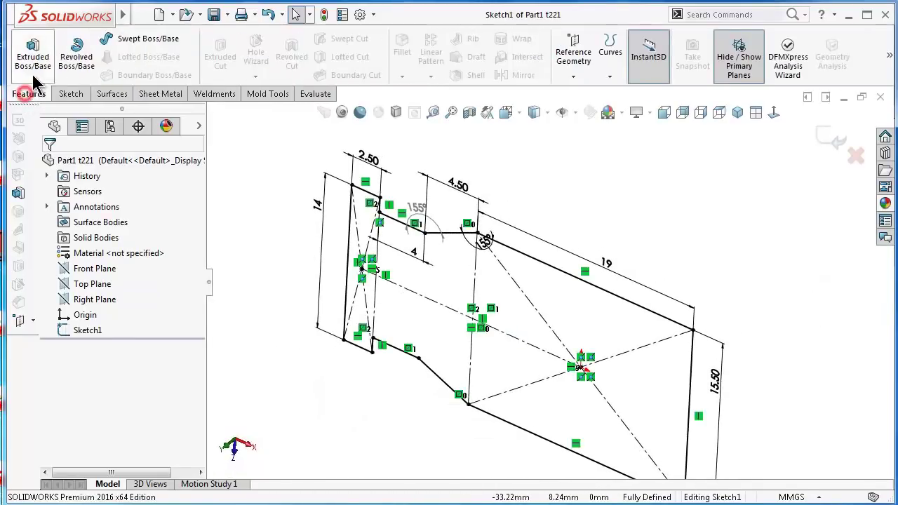
pyautogui.click(33, 56)
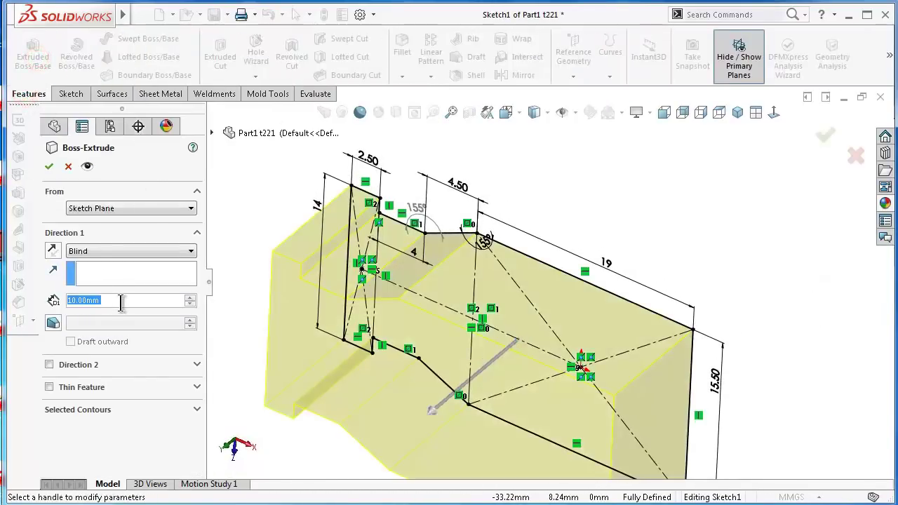
pyautogui.write('8')
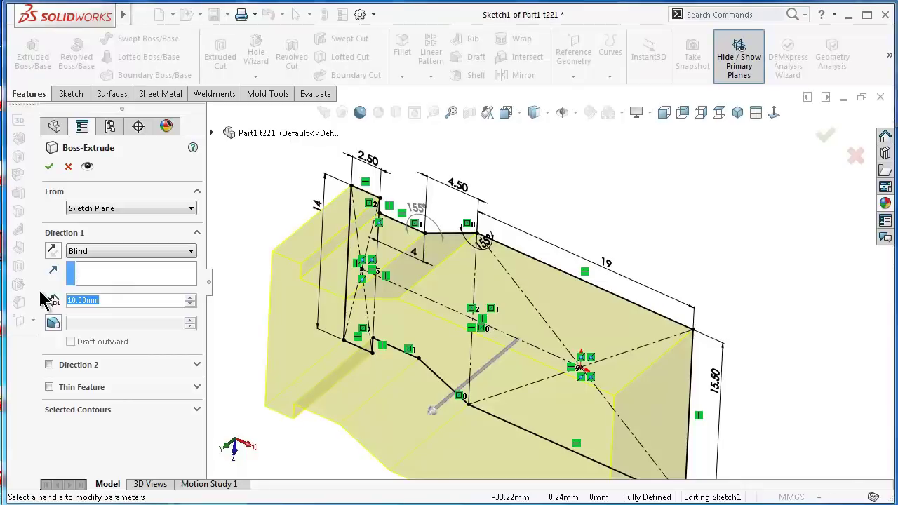
pyautogui.press('Return')
pyautogui.click(90, 251)
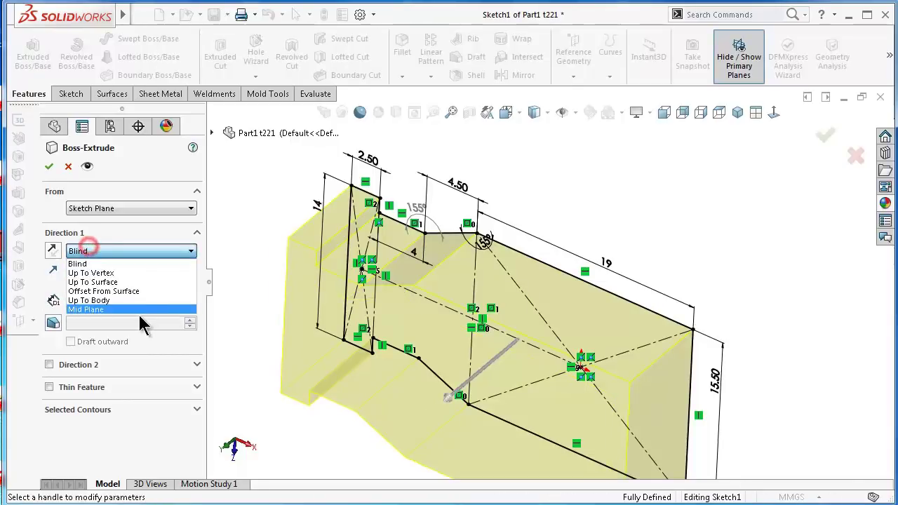
pyautogui.click(126, 307)
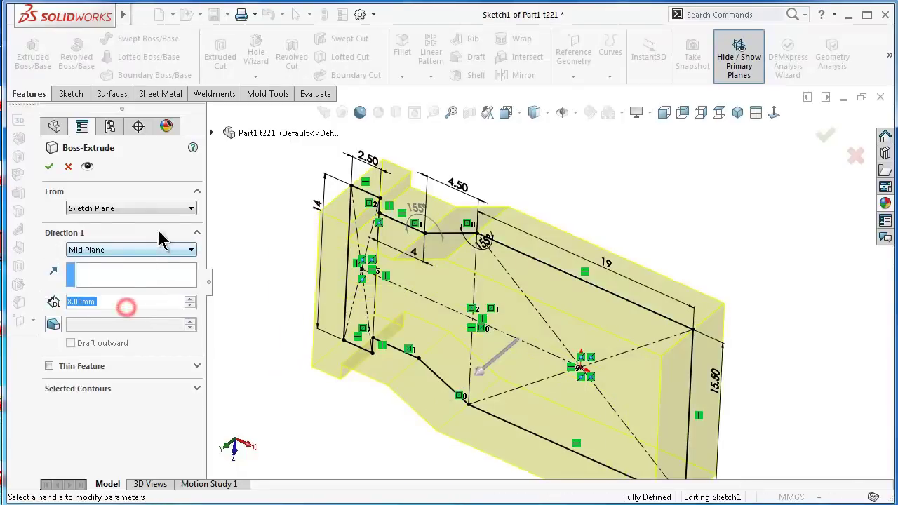
pyautogui.click(49, 166)
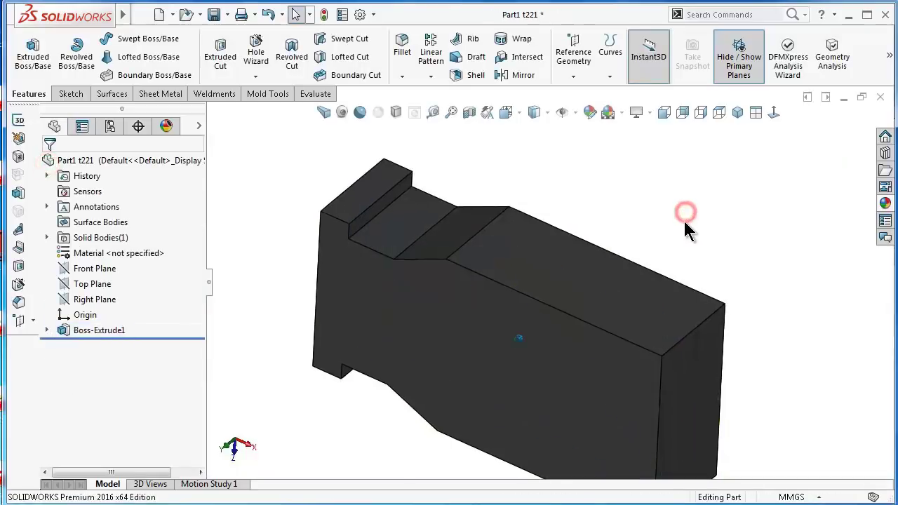
# Start a new sketch, Sketch2, on the part's end face.
pyautogui.moveTo(684, 234)
pyautogui.mouseDown(button='middle')
pyautogui.moveTo(684, 284)
pyautogui.moveTo(733, 342)
pyautogui.moveTo(512, 307)
pyautogui.moveTo(526, 303)
pyautogui.mouseUp(button='middle')
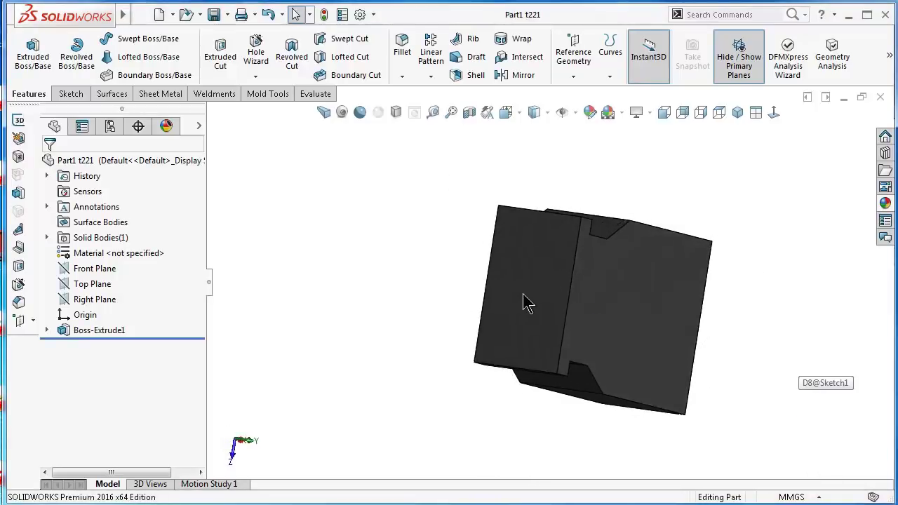
pyautogui.click(523, 293)
pyautogui.click(579, 251)
# Draw a circle centred on the origin in Sketch2 and dimension it 7.50 mm diameter.
pyautogui.click(774, 112)
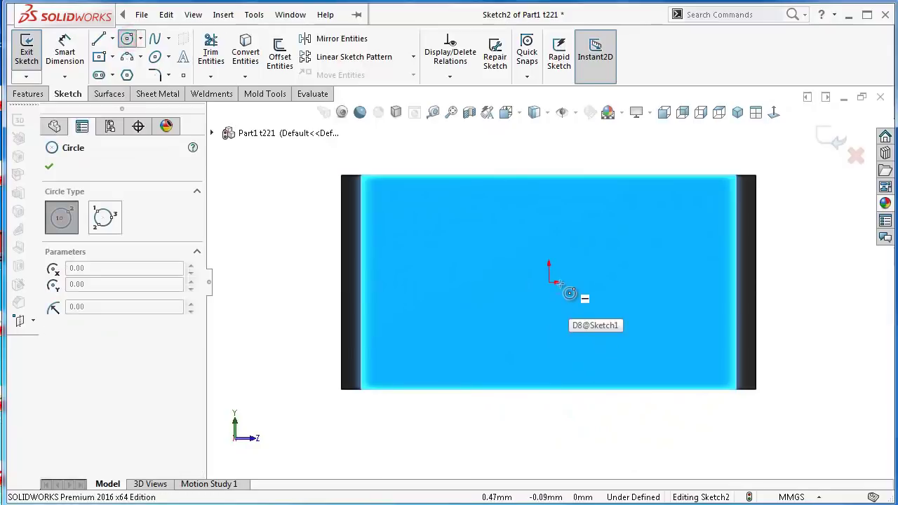
pyautogui.click(549, 283)
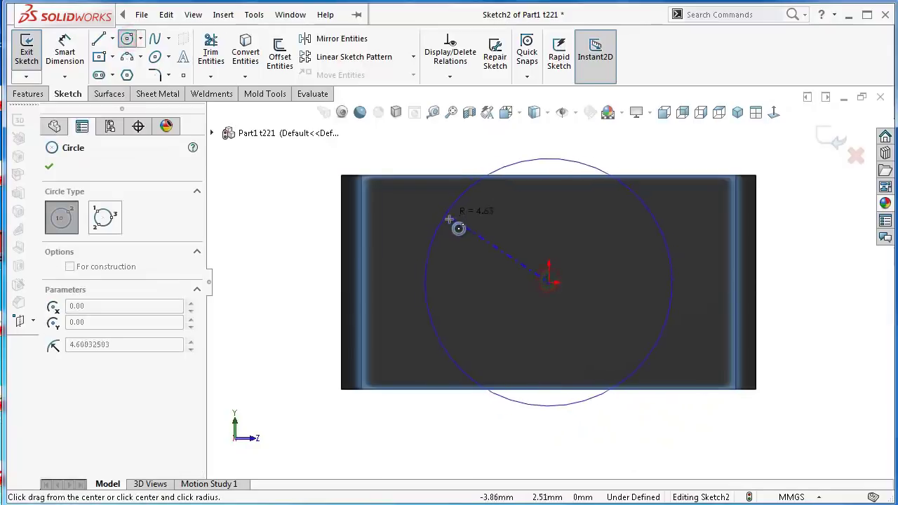
pyautogui.click(468, 235)
pyautogui.moveTo(293, 307); pyautogui.dragTo(302, 210, button='right')
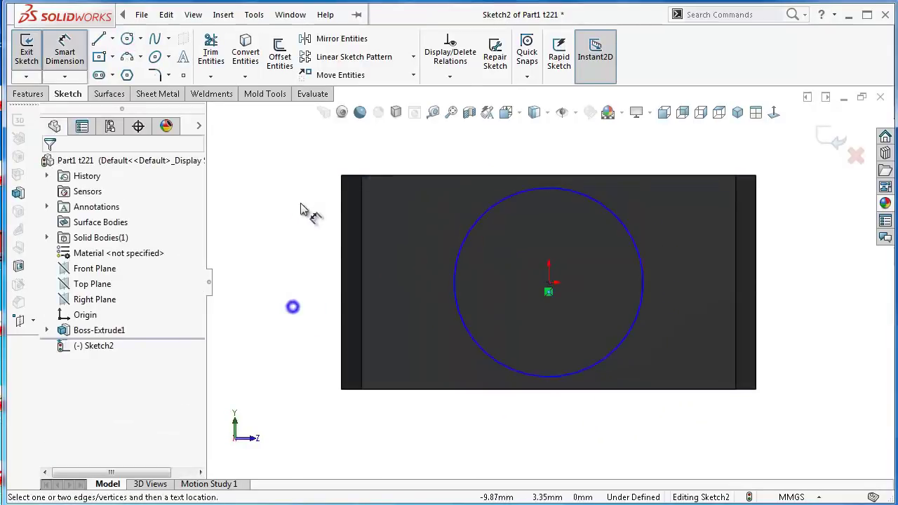
pyautogui.click(458, 261)
pyautogui.click(316, 268)
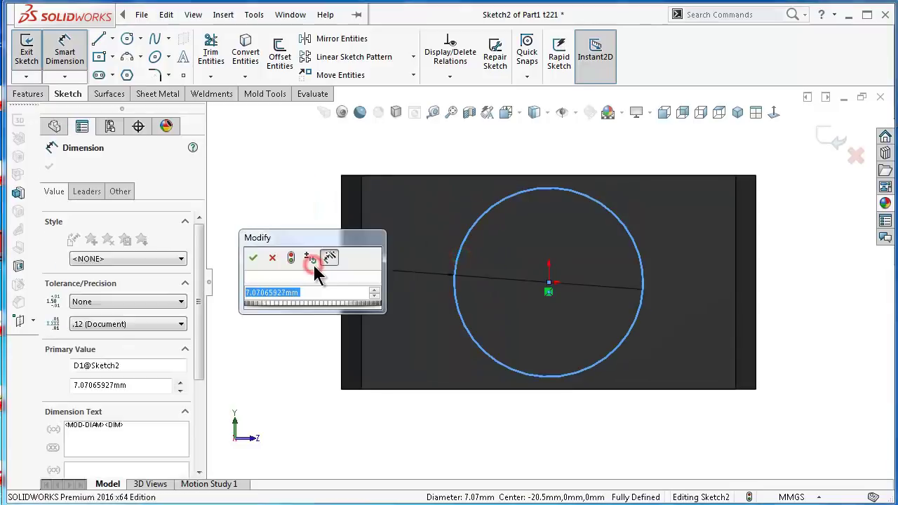
pyautogui.write('7.')
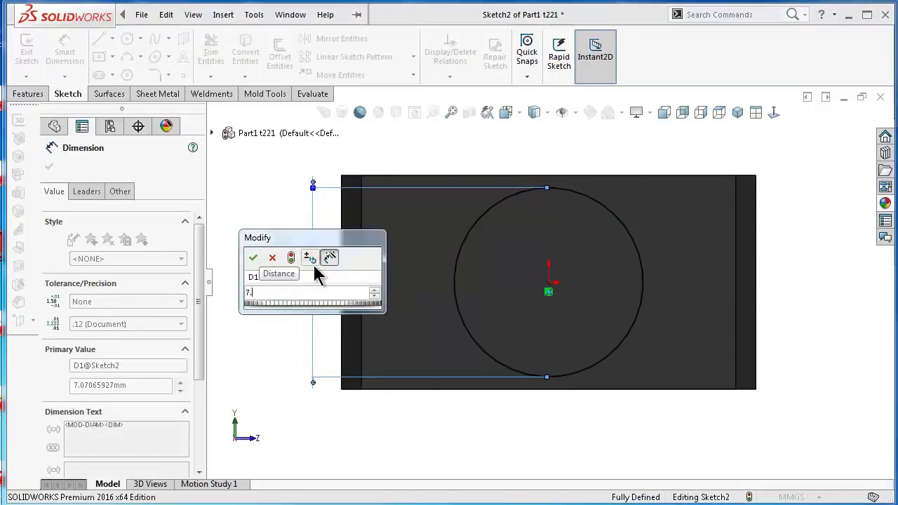
pyautogui.write('5')
pyautogui.press('Return')
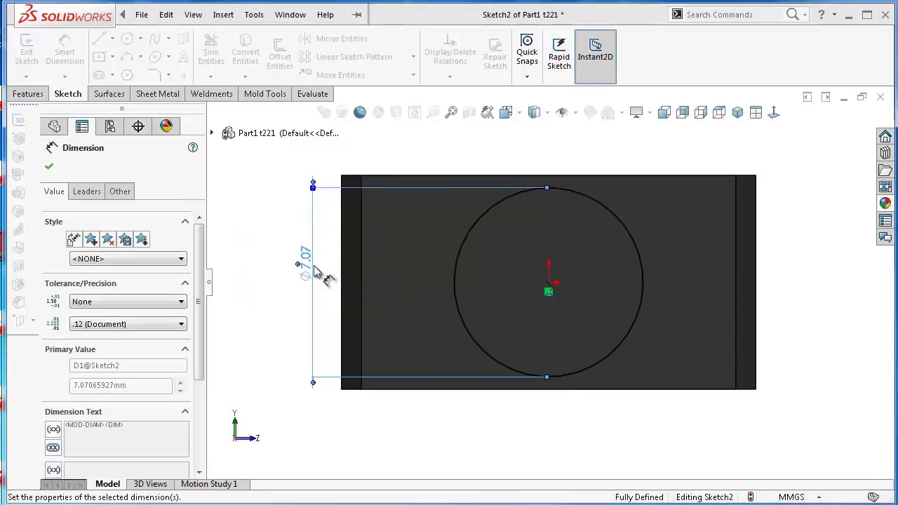
pyautogui.moveTo(315, 270)
pyautogui.mouseDown(button='middle')
pyautogui.moveTo(320, 287)
pyautogui.moveTo(335, 280)
pyautogui.moveTo(349, 315)
pyautogui.mouseUp(button='middle')
# Extrude the 7.50 mm circle 8 mm as a thin tube with a reversed 2 mm wall, then save.
pyautogui.click(22, 98)
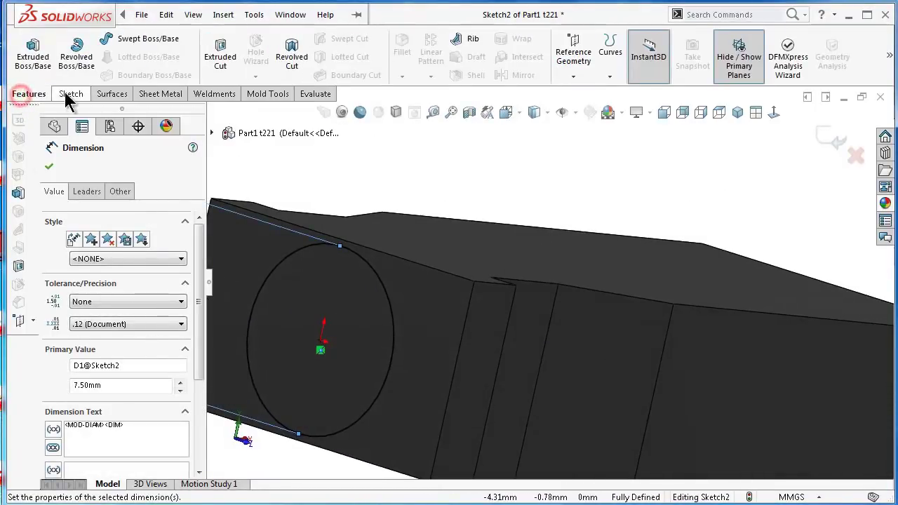
pyautogui.click(41, 70)
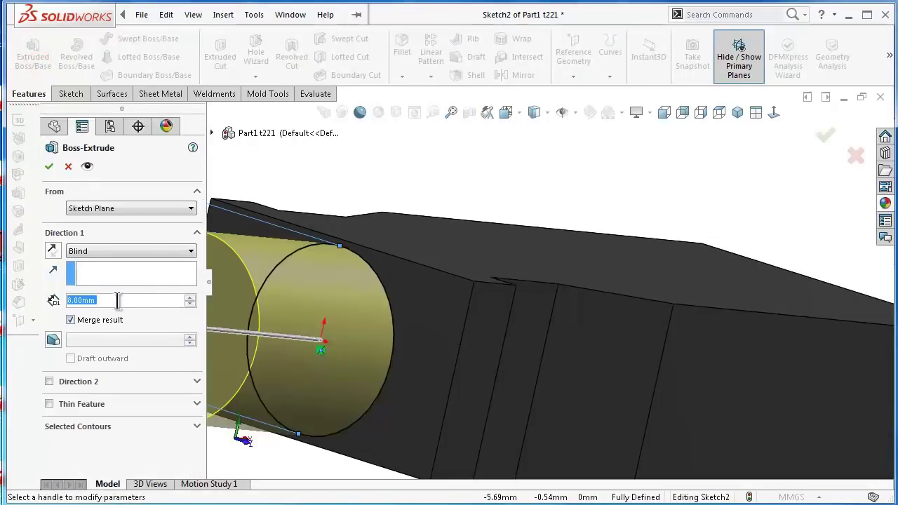
pyautogui.click(49, 403)
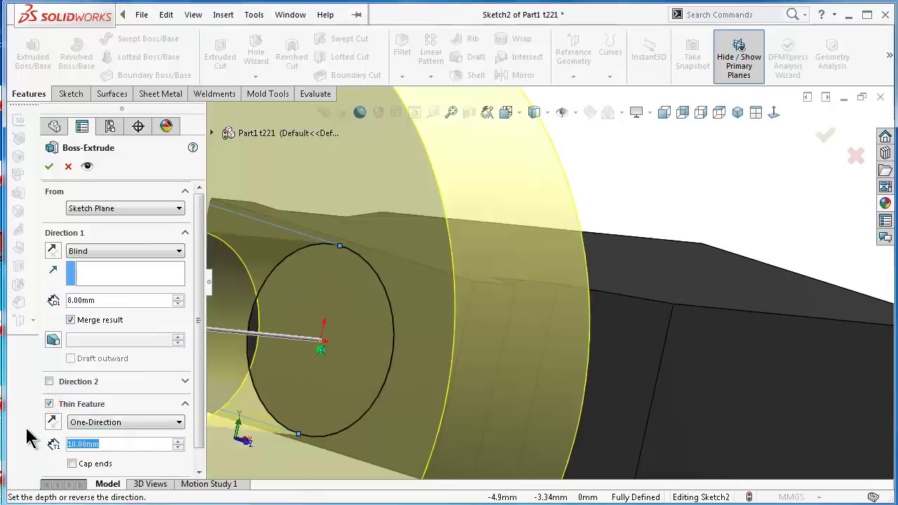
pyautogui.write('2')
pyautogui.press('Return')
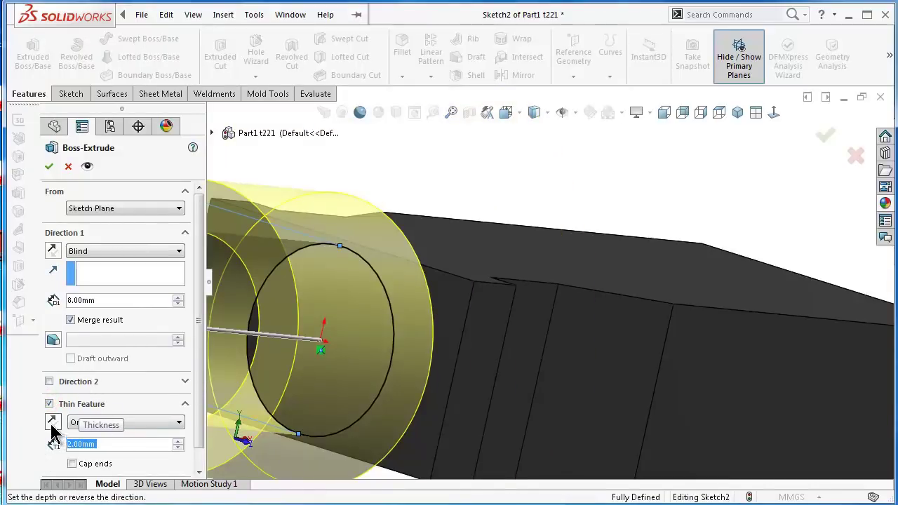
pyautogui.click(52, 422)
pyautogui.moveTo(386, 361)
pyautogui.mouseDown(button='middle')
pyautogui.moveTo(435, 344)
pyautogui.moveTo(428, 353)
pyautogui.moveTo(427, 345)
pyautogui.moveTo(437, 357)
pyautogui.mouseUp(button='middle')
pyautogui.click(48, 165)
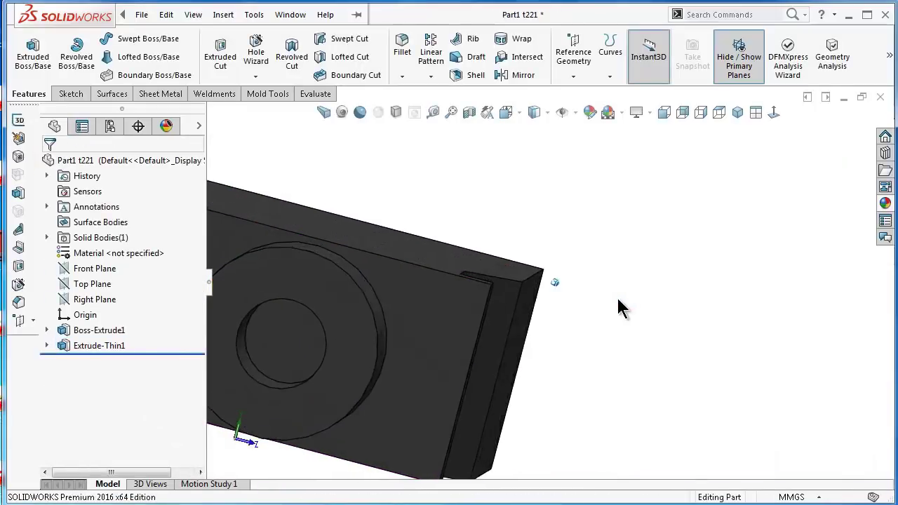
pyautogui.hotkey('ctrl', '7')
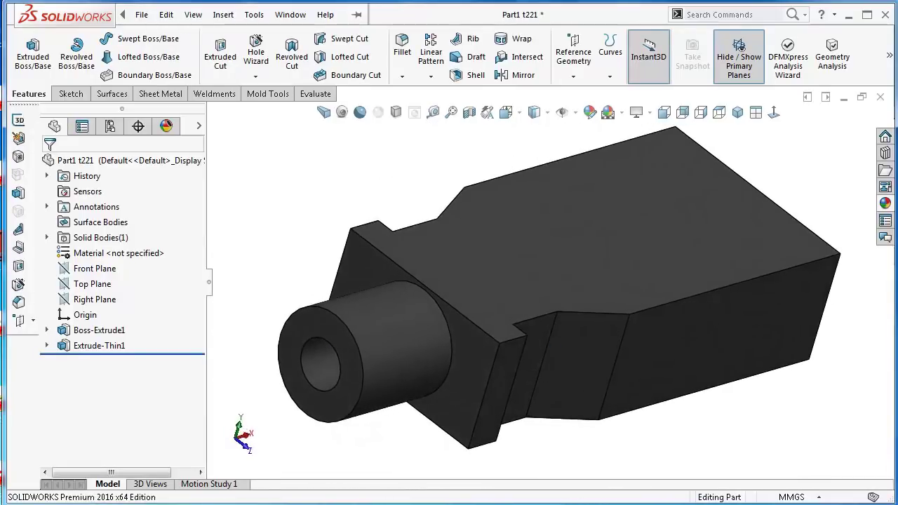
pyautogui.hotkey('ctrl', 's')
# Start a new sketch on the part's top face, viewed normal to it.
pyautogui.click(704, 223)
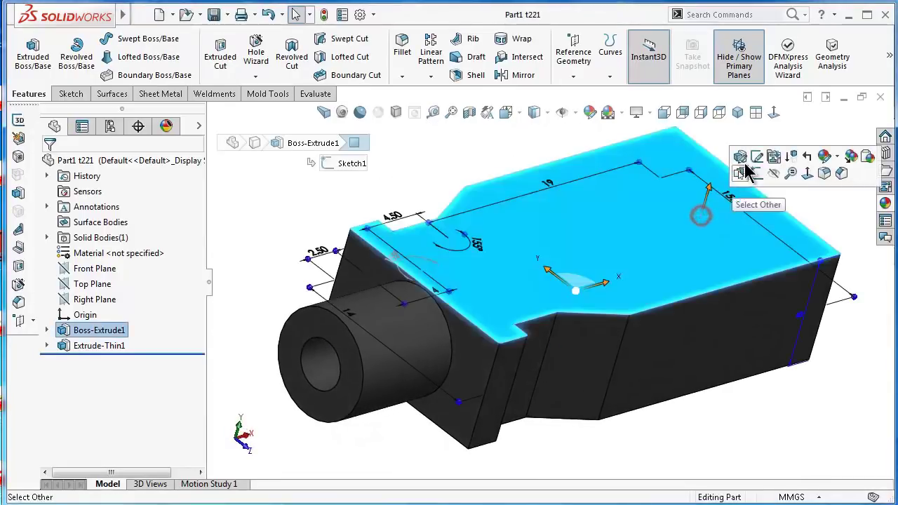
pyautogui.click(761, 153)
pyautogui.click(773, 112)
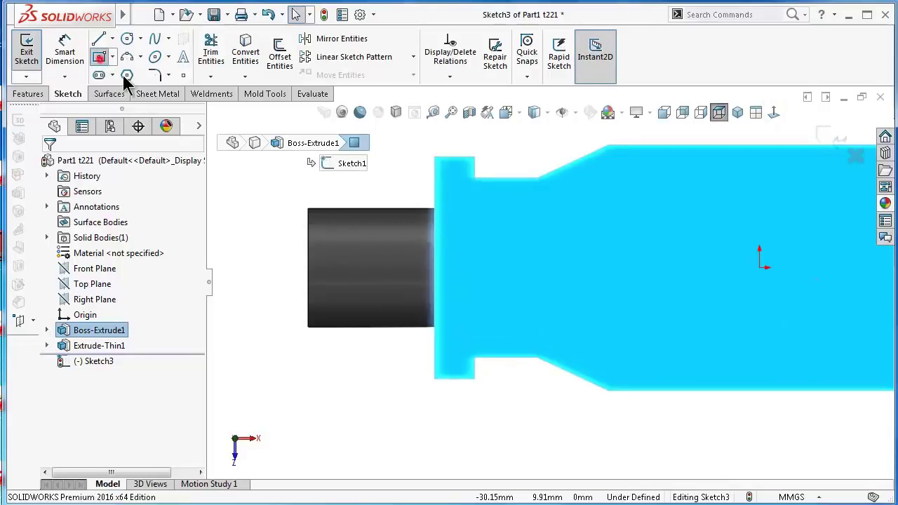
# Draw two centre rectangles straddling the cylindrical tube boss.
pyautogui.click(407, 268)
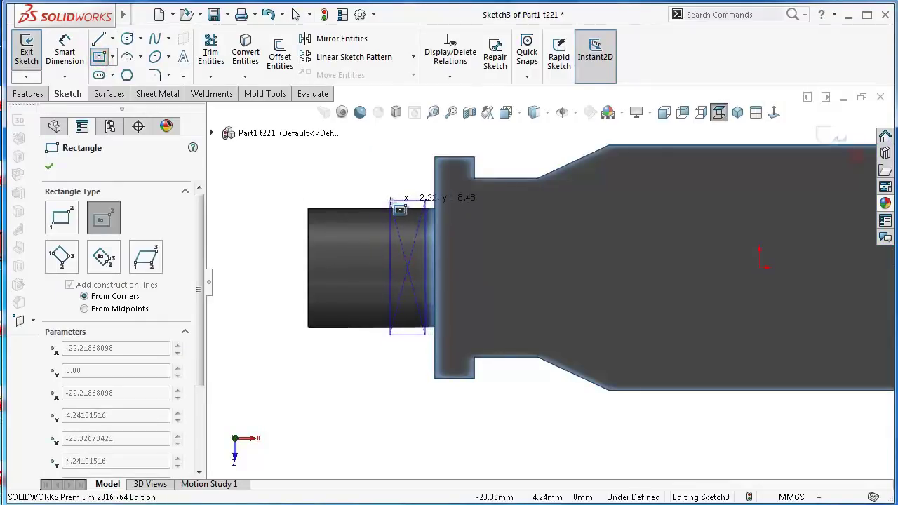
pyautogui.click(390, 202)
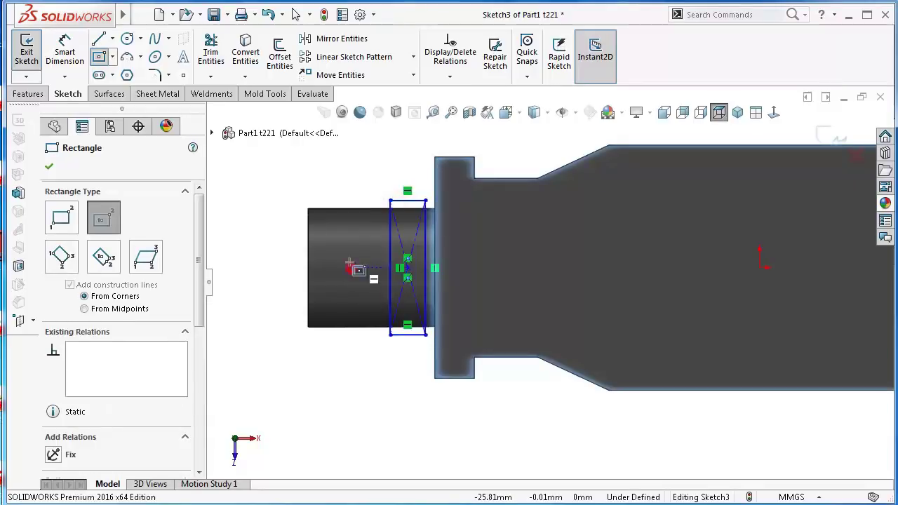
pyautogui.click(351, 268)
pyautogui.click(337, 202)
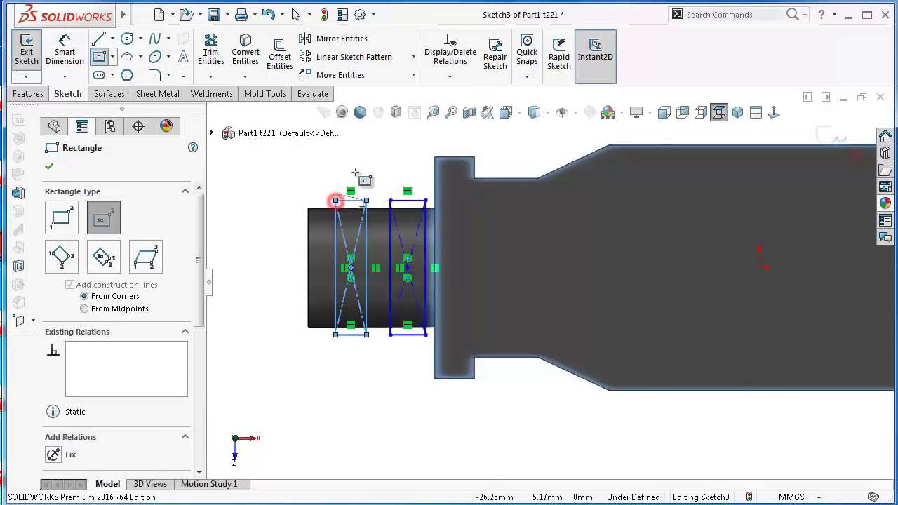
pyautogui.scroll(-1, 379, 176)
pyautogui.scroll(-1, 381, 203)
pyautogui.scroll(-1, 384, 217)
pyautogui.press('Escape')
pyautogui.scroll(-2, 379, 239)
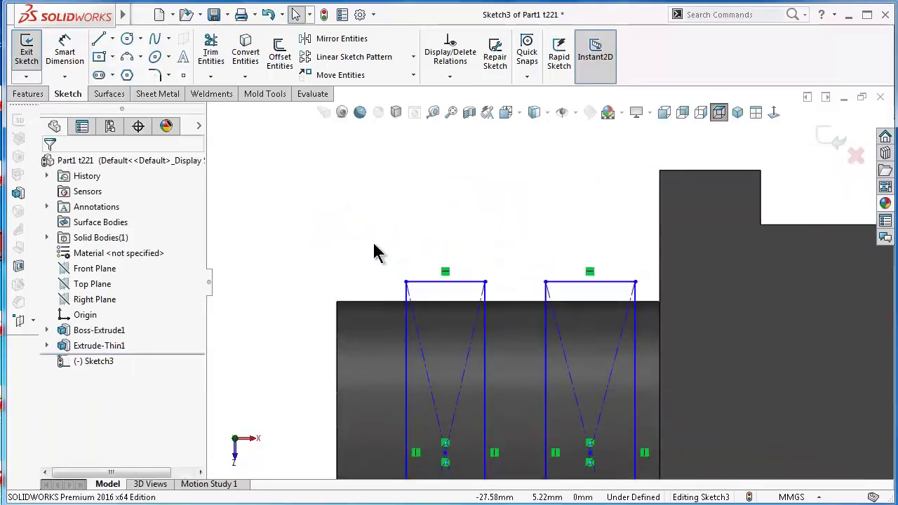
pyautogui.click(405, 282)
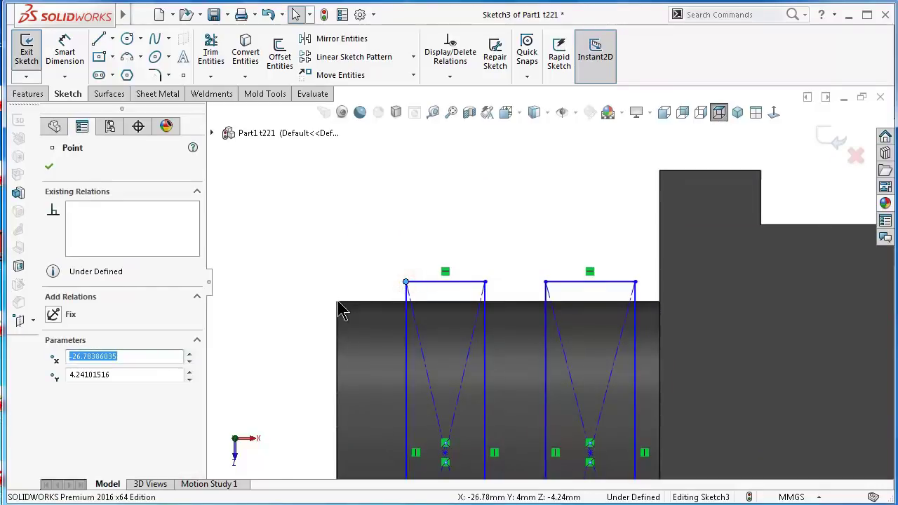
# Make the left rectangle's top edge coincident with the part's top outline corner.
pyautogui.keyDown('ctrl'); pyautogui.click(337, 302); pyautogui.keyUp('ctrl')
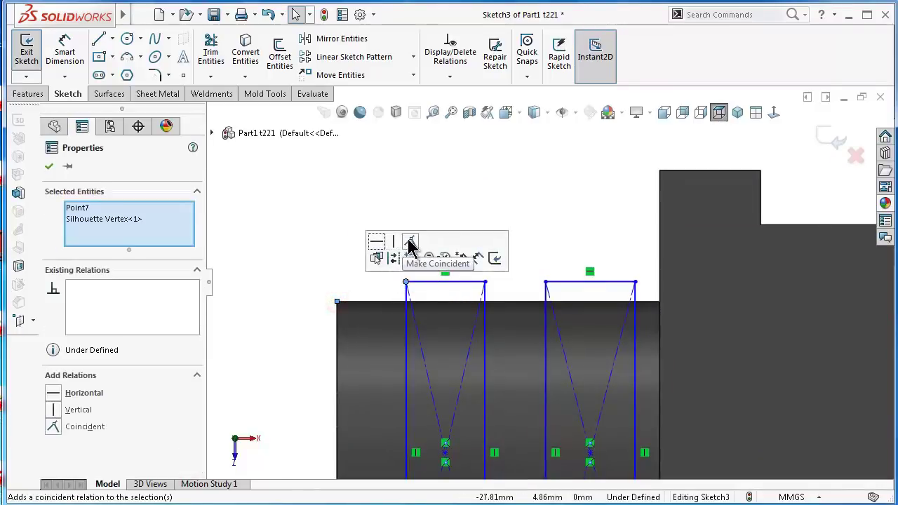
pyautogui.click(409, 240)
pyautogui.hotkey('ctrl', 'z')
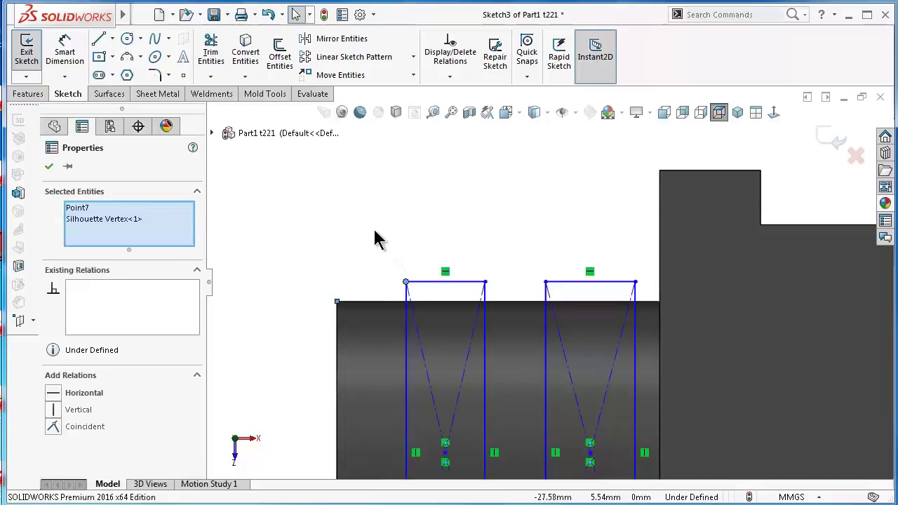
pyautogui.click(404, 294)
pyautogui.click(416, 282)
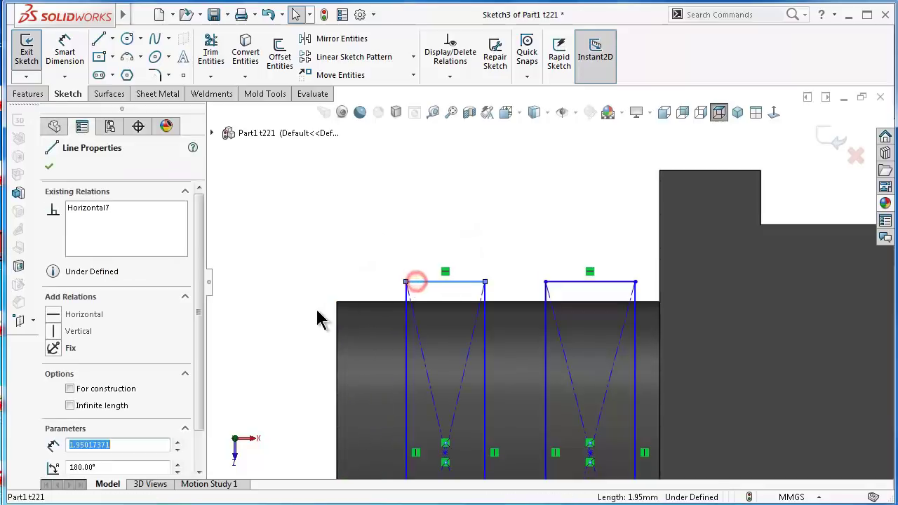
pyautogui.keyDown('ctrl'); pyautogui.click(337, 303); pyautogui.keyUp('ctrl')
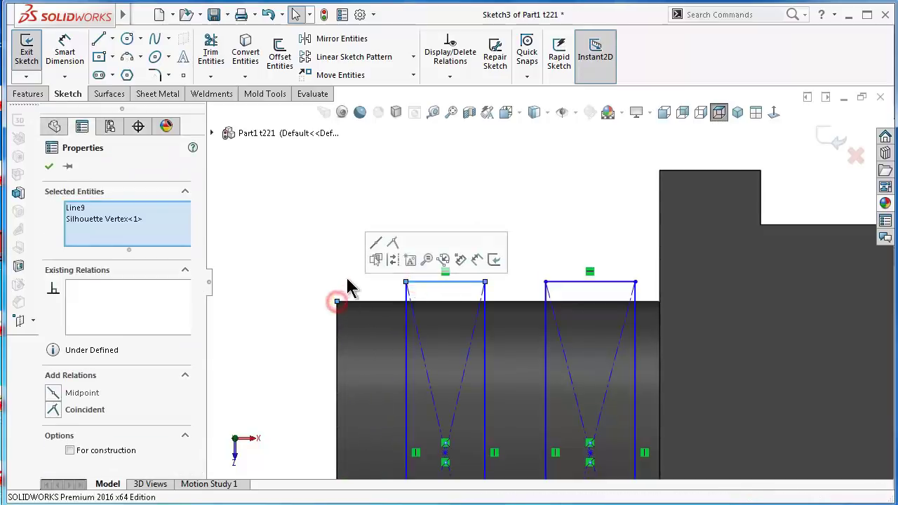
pyautogui.click(393, 245)
# Make the right rectangle's top edge collinear with the left rectangle's top edge.
pyautogui.click(352, 200)
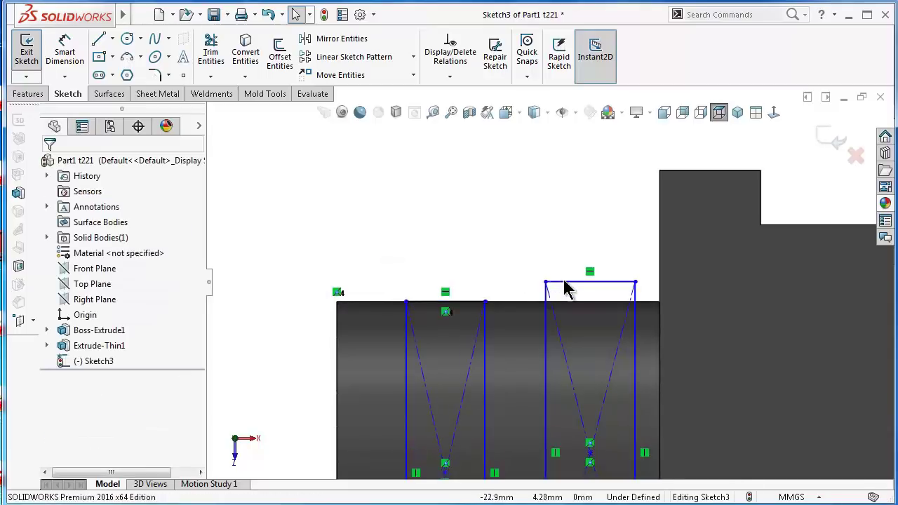
pyautogui.click(566, 282)
pyautogui.keyDown('ctrl'); pyautogui.click(479, 302); pyautogui.keyUp('ctrl')
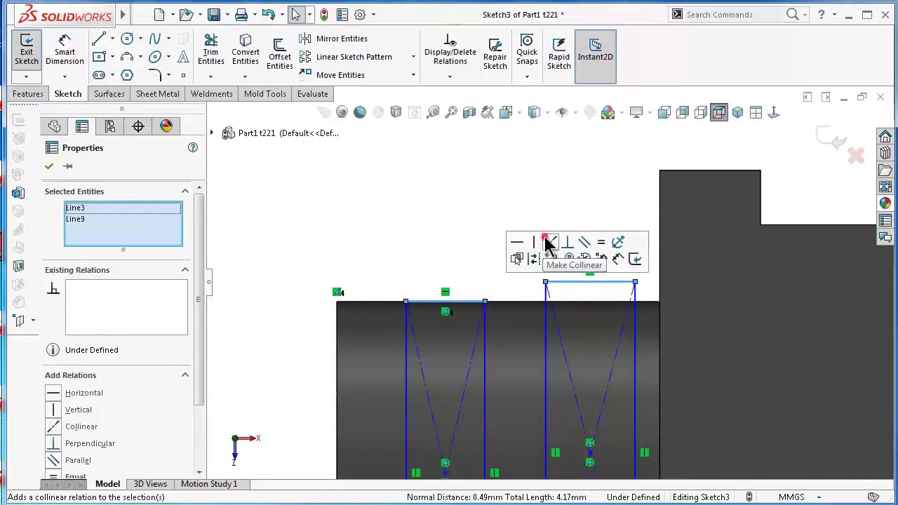
pyautogui.click(549, 244)
pyautogui.click(473, 195)
pyautogui.moveTo(587, 241); pyautogui.dragTo(554, 161, button='right')
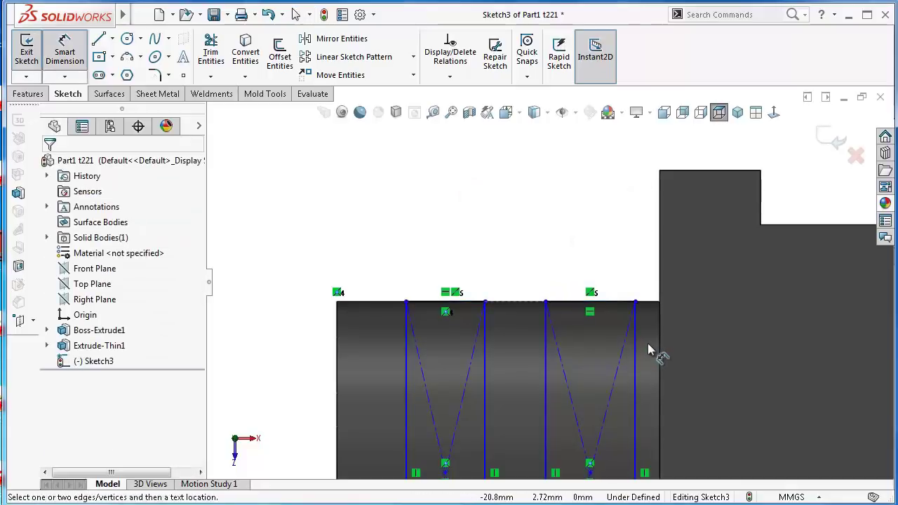
# Dimension the right slot 1.25 from the part's step edge.
pyautogui.scroll(1, 649, 347)
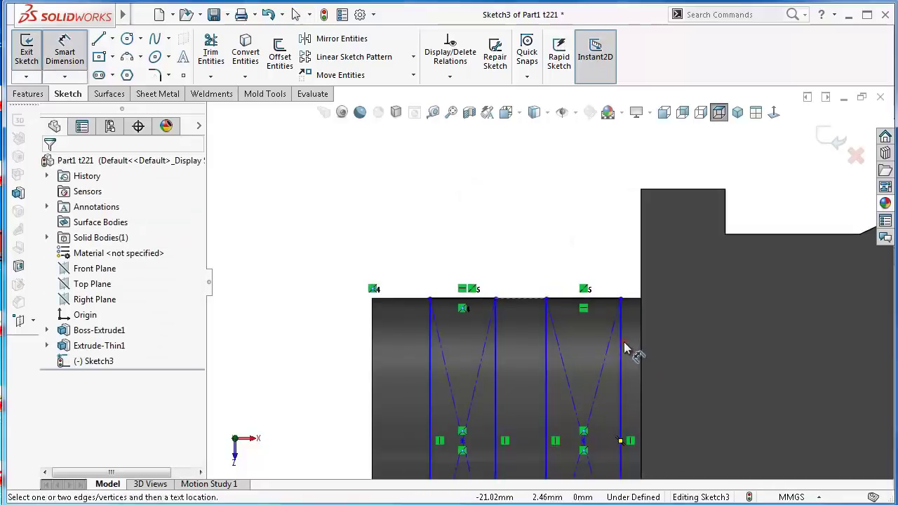
pyautogui.click(624, 343)
pyautogui.click(641, 343)
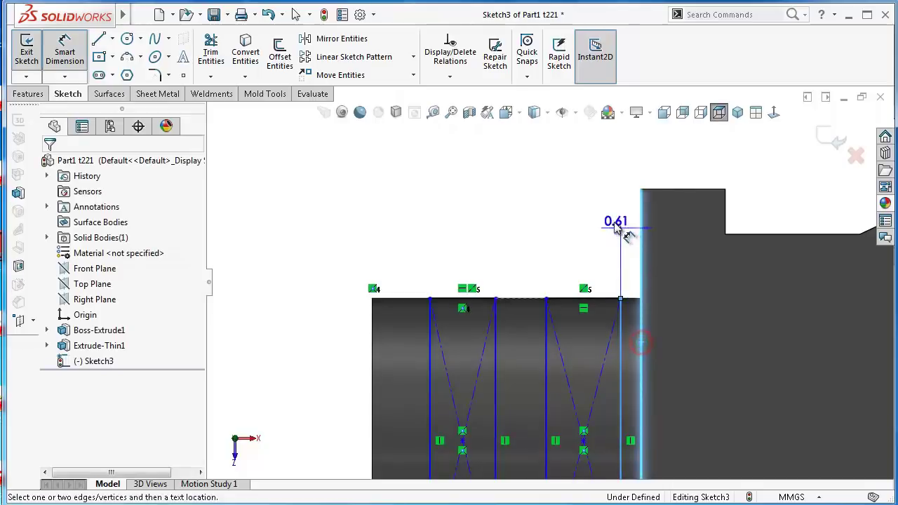
pyautogui.click(614, 224)
pyautogui.write('1')
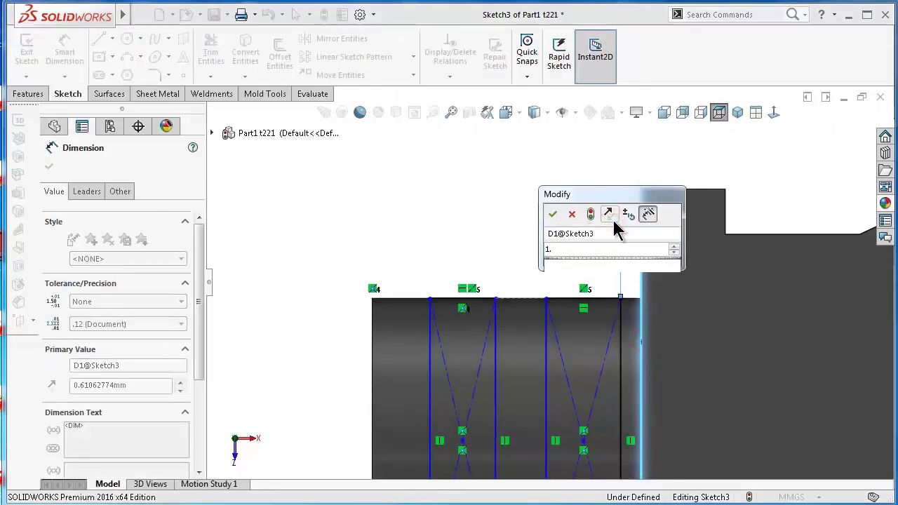
pyautogui.write('.25')
pyautogui.press('Return')
# Set the right slot's width to 1, correcting an initial 0.85.
pyautogui.scroll(-1, 607, 334)
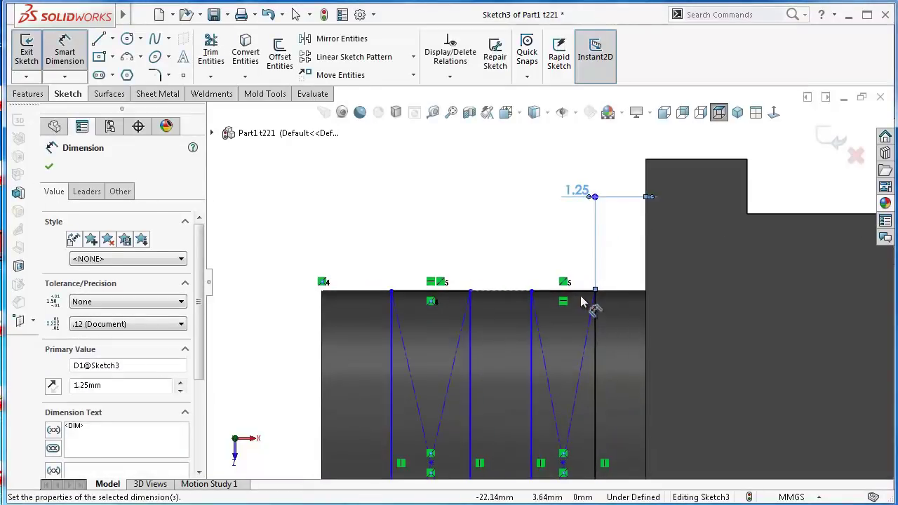
pyautogui.click(586, 292)
pyautogui.click(575, 247)
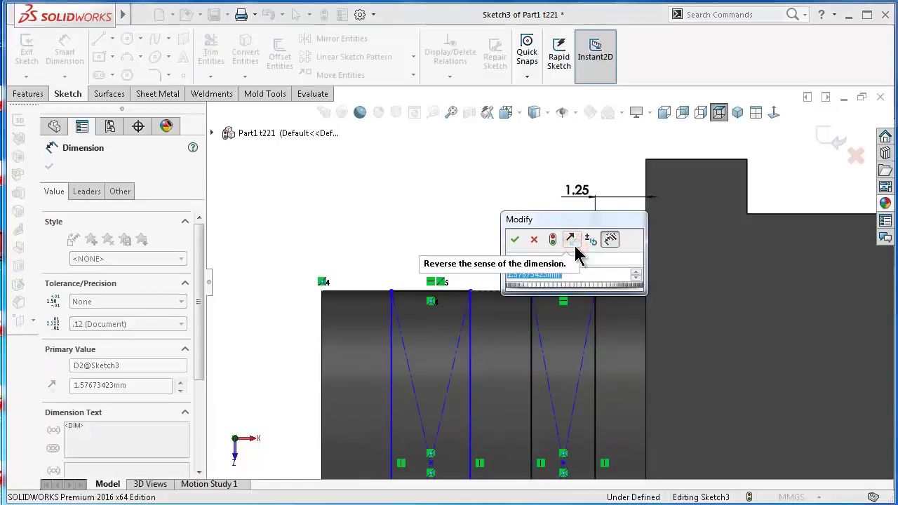
pyautogui.write('0.')
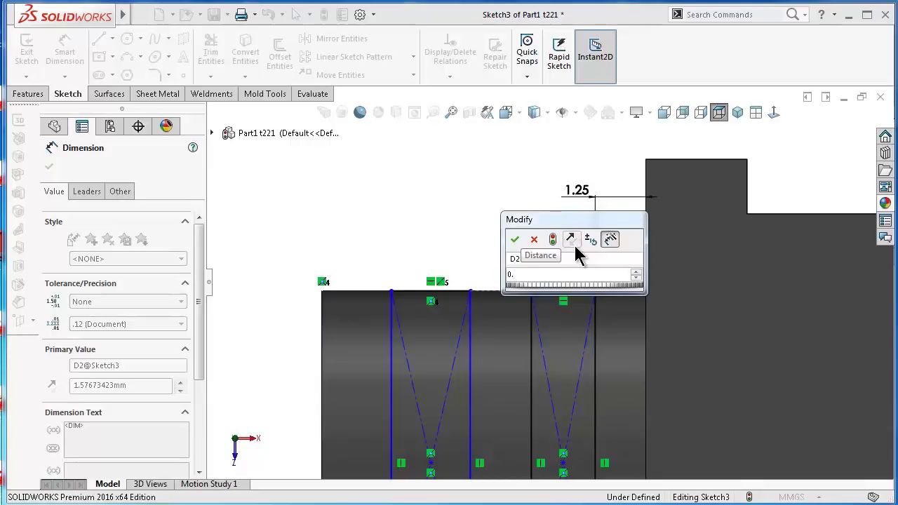
pyautogui.write('85')
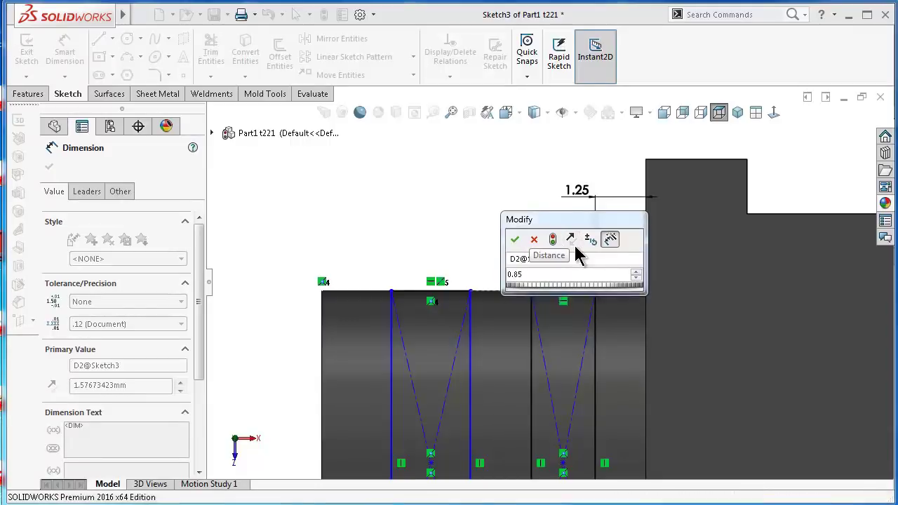
pyautogui.press('Return')
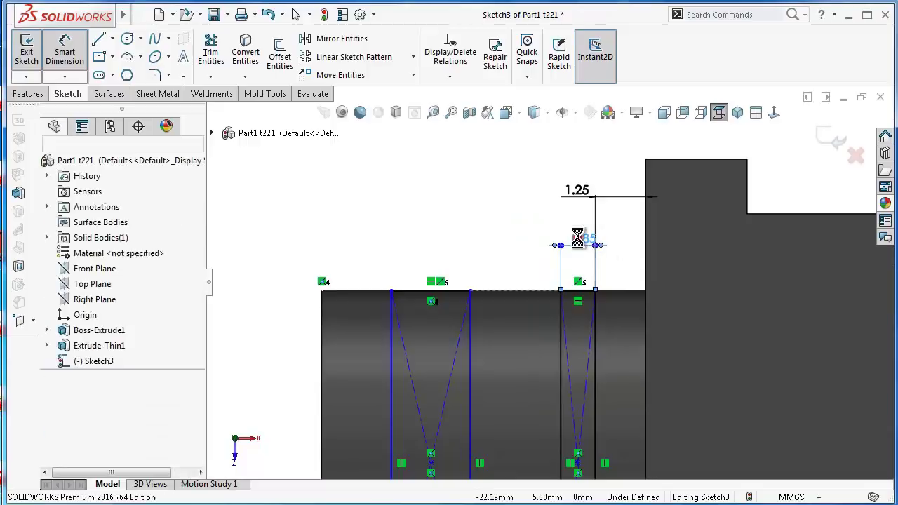
pyautogui.doubleClick(579, 242)
pyautogui.write('1')
pyautogui.press('Return')
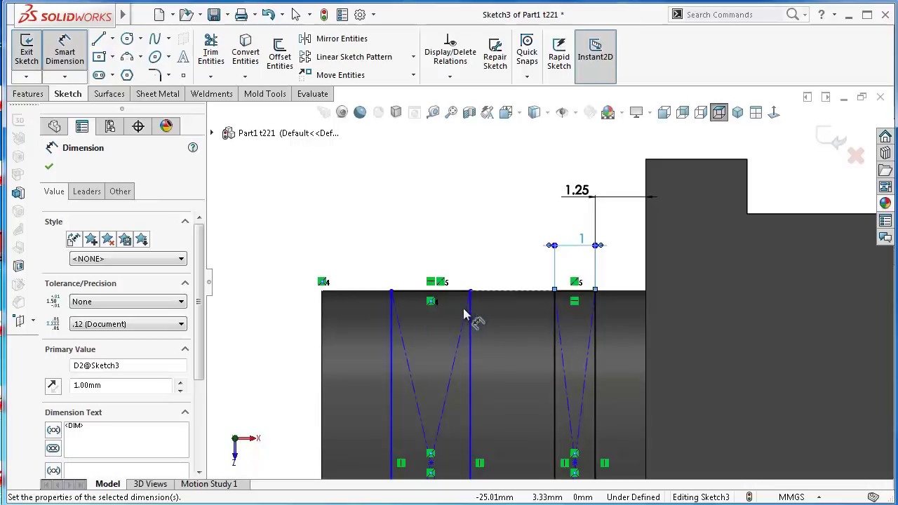
# Dimension the left slot 1.50 from the part's left end.
pyautogui.click(390, 334)
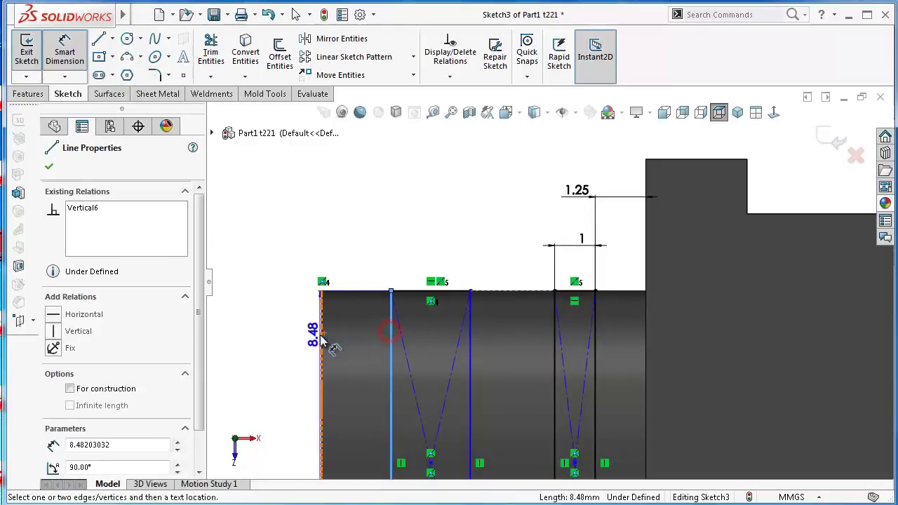
pyautogui.click(322, 335)
pyautogui.click(343, 240)
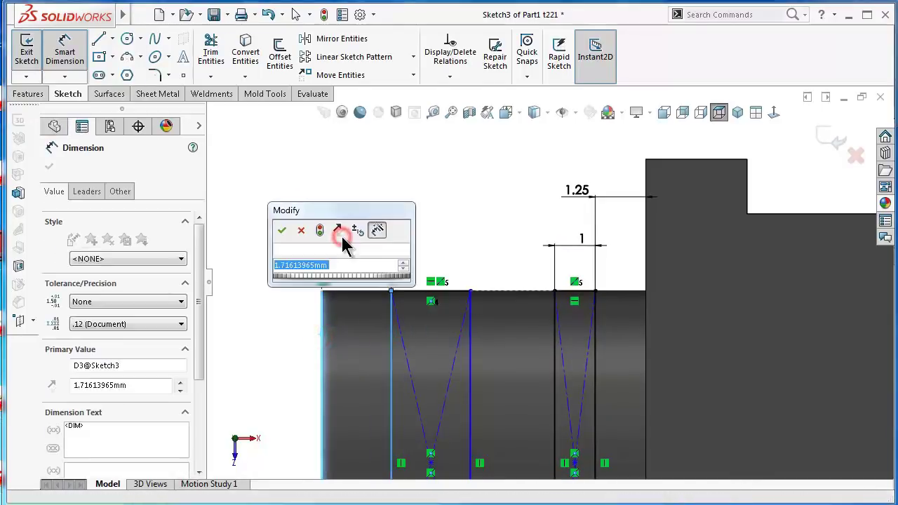
pyautogui.write('1.2')
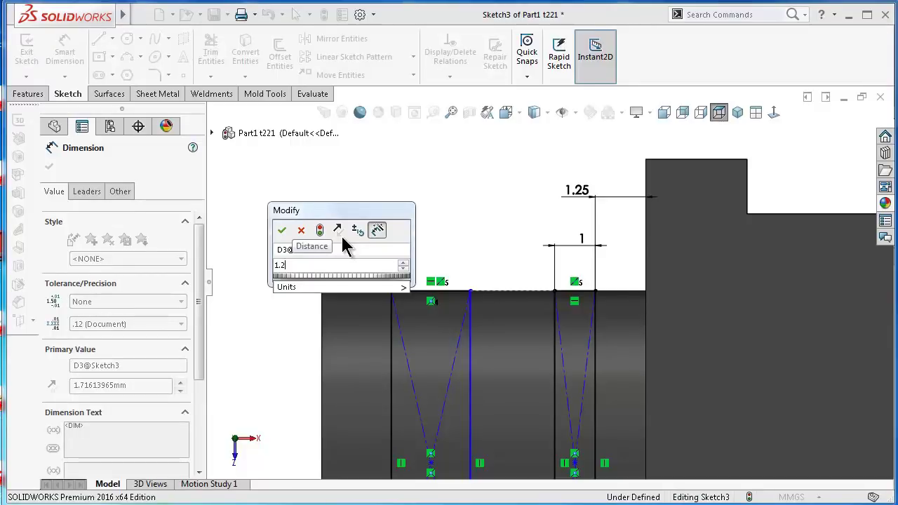
pyautogui.press('BackSpace')
pyautogui.write('5')
pyautogui.press('Return')
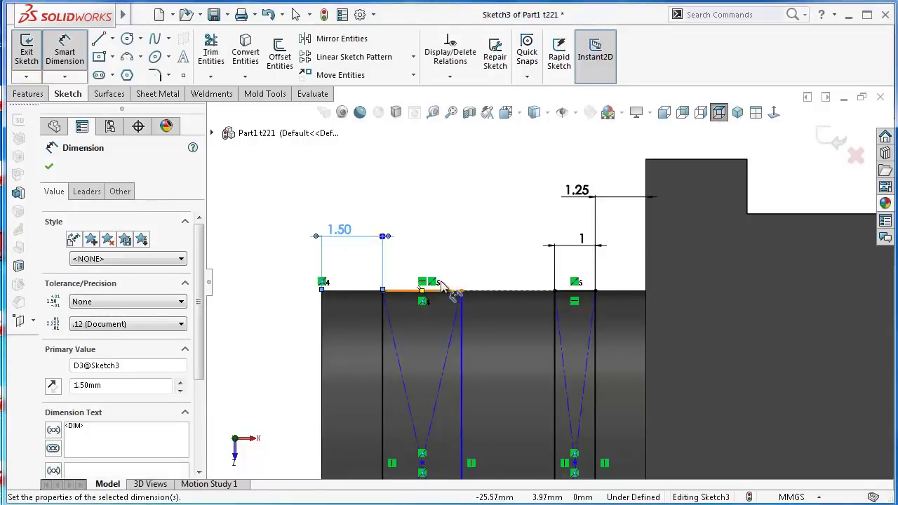
pyautogui.click(451, 298)
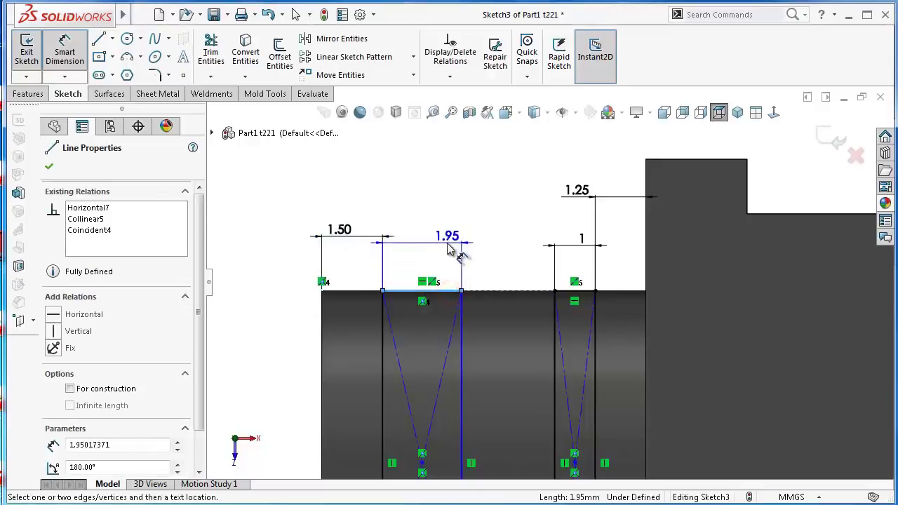
pyautogui.press('Escape')
pyautogui.click(450, 291)
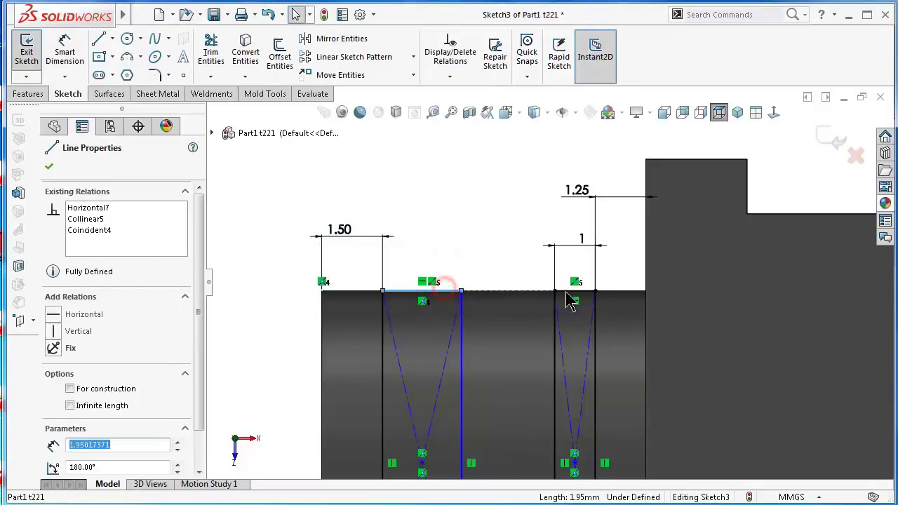
# Make the two slot rectangles equal in width.
pyautogui.keyDown('ctrl'); pyautogui.click(589, 292); pyautogui.keyUp('ctrl')
pyautogui.click(707, 232)
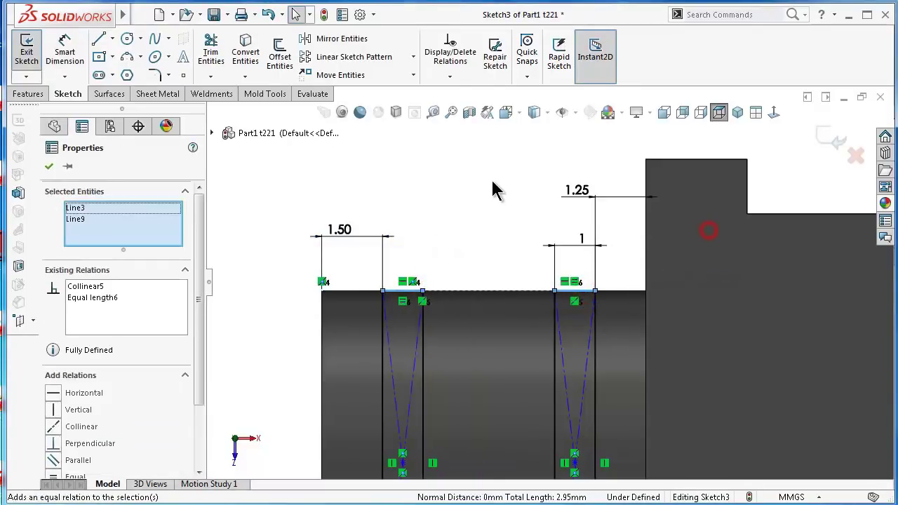
pyautogui.click(486, 181)
# Align one slot rectangle's centre point horizontally with the sketch origin.
pyautogui.scroll(3, 547, 281)
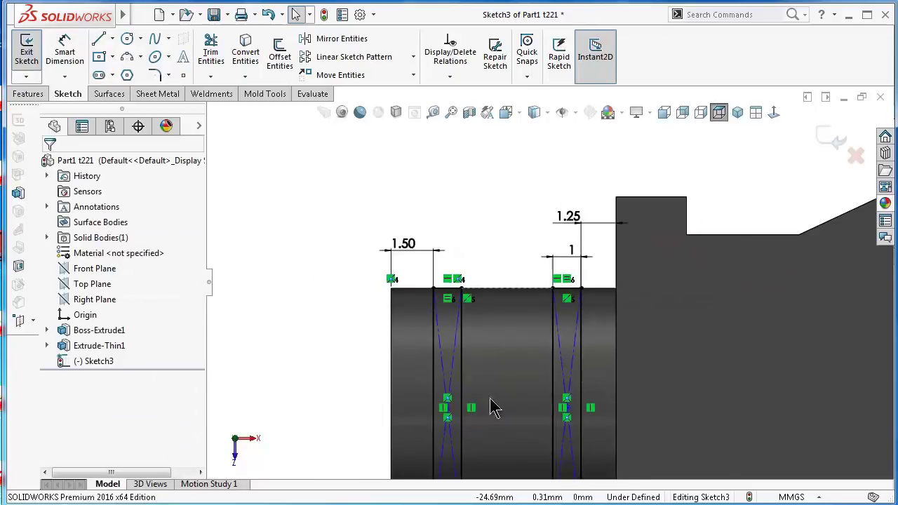
pyautogui.click(572, 411)
pyautogui.scroll(2, 772, 400)
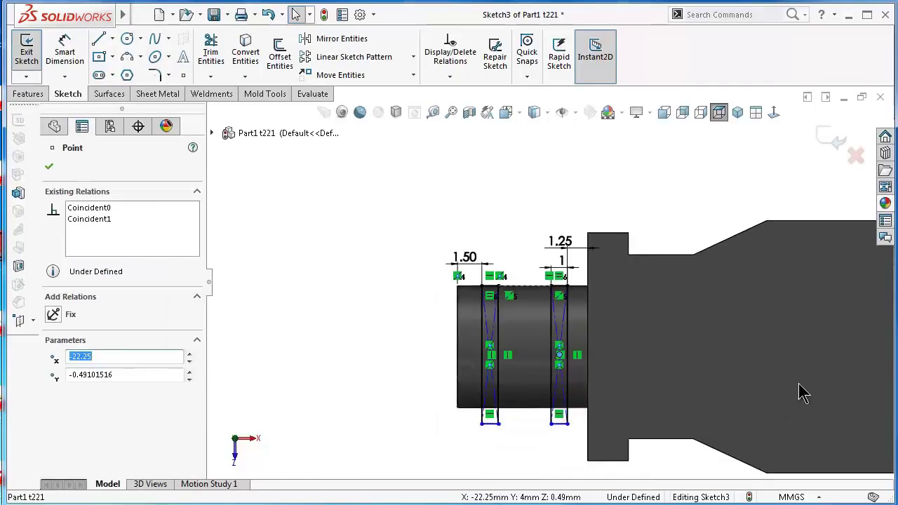
pyautogui.scroll(2, 790, 365)
pyautogui.scroll(-8, 510, 404)
pyautogui.press('Escape')
pyautogui.click(497, 360)
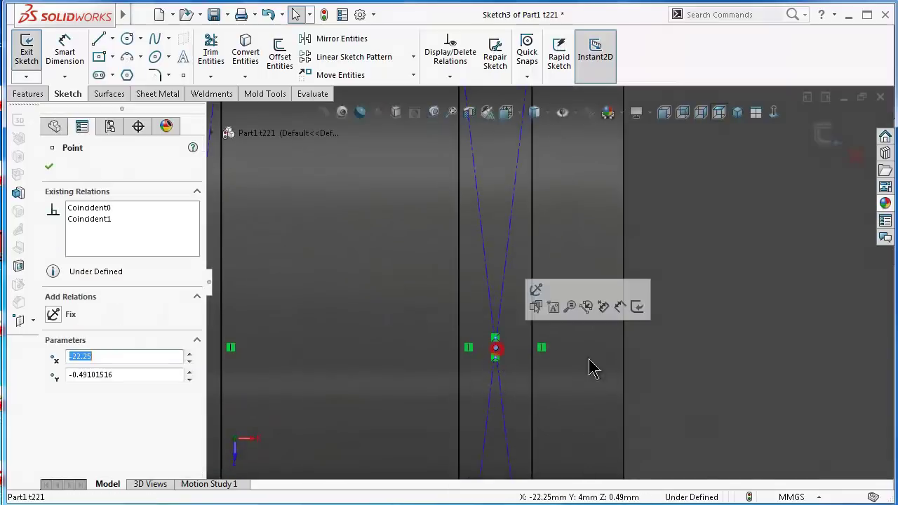
pyautogui.scroll(3, 784, 341)
pyautogui.scroll(2, 800, 317)
pyautogui.scroll(2, 811, 309)
pyautogui.scroll(-3, 807, 306)
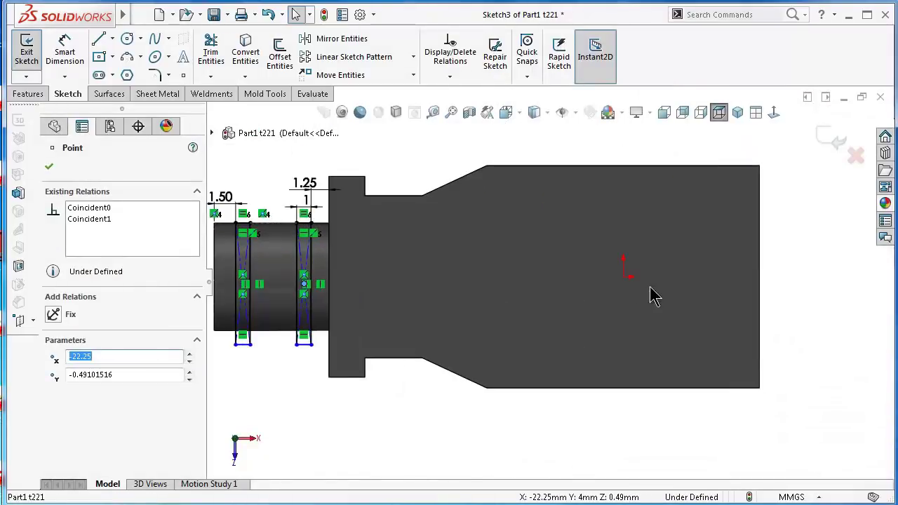
pyautogui.keyDown('ctrl'); pyautogui.click(623, 278); pyautogui.keyUp('ctrl')
pyautogui.click(663, 220)
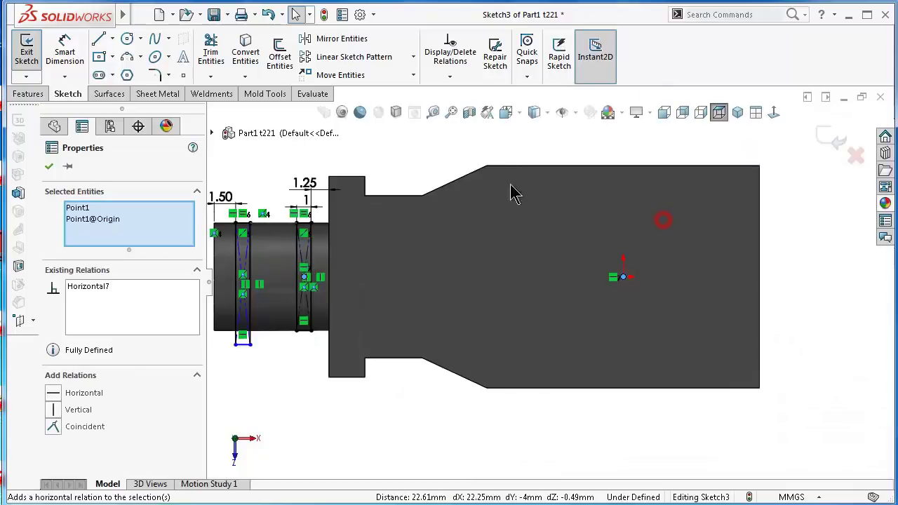
pyautogui.click(428, 146)
# Make the two slot centre points horizontal, fully defining Sketch3.
pyautogui.scroll(-5, 274, 291)
pyautogui.scroll(-2, 378, 297)
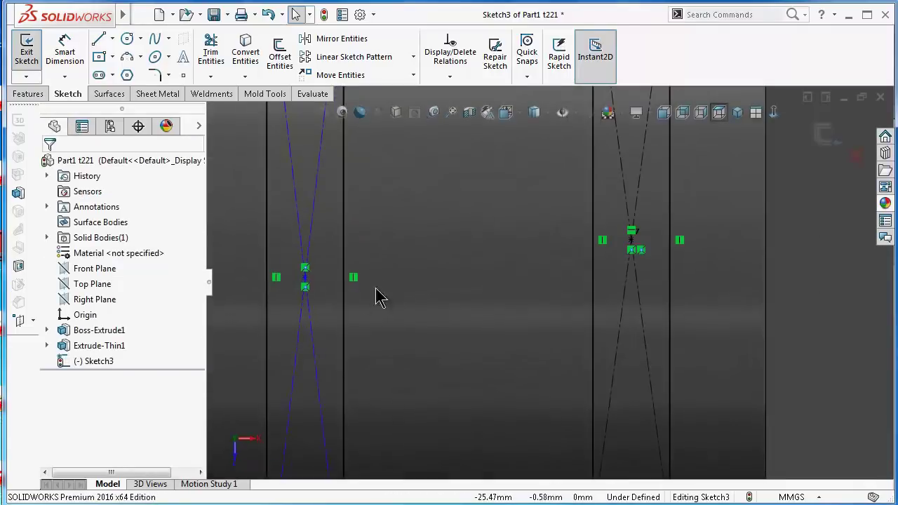
pyautogui.click(304, 278)
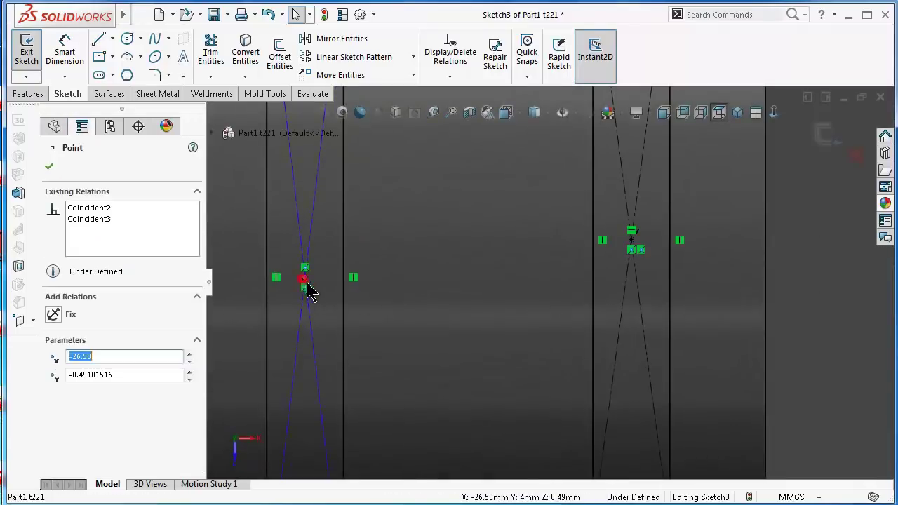
pyautogui.keyDown('ctrl'); pyautogui.click(633, 250); pyautogui.keyUp('ctrl')
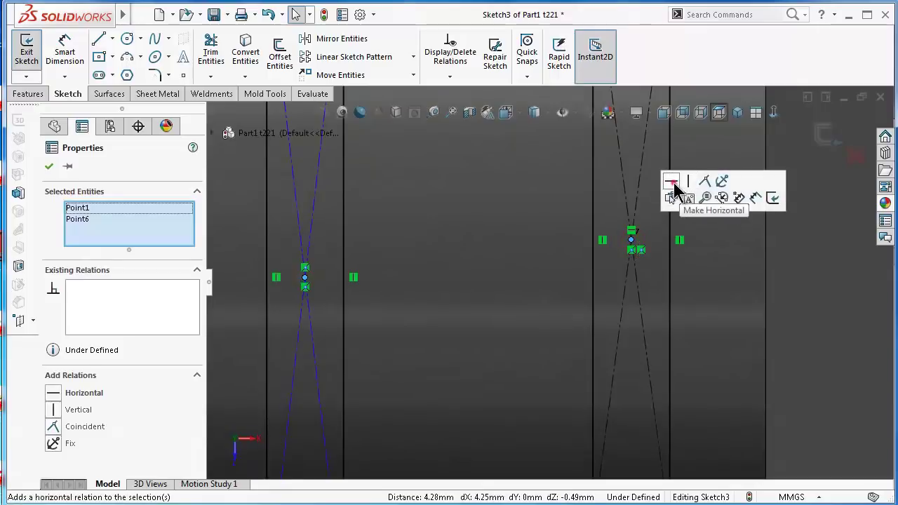
pyautogui.click(672, 181)
pyautogui.scroll(5, 544, 274)
pyautogui.click(288, 254)
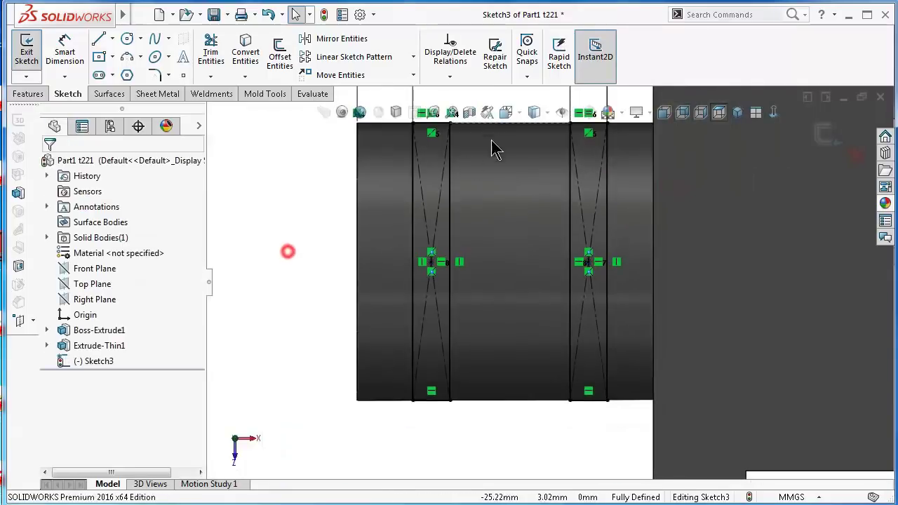
# Orbit to an angled view and switch the display to Shaded With Edges.
pyautogui.click(538, 113)
pyautogui.click(536, 171)
pyautogui.moveTo(417, 287)
pyautogui.mouseDown(button='middle')
pyautogui.moveTo(477, 59)
pyautogui.moveTo(370, 94)
pyautogui.mouseUp(button='middle')
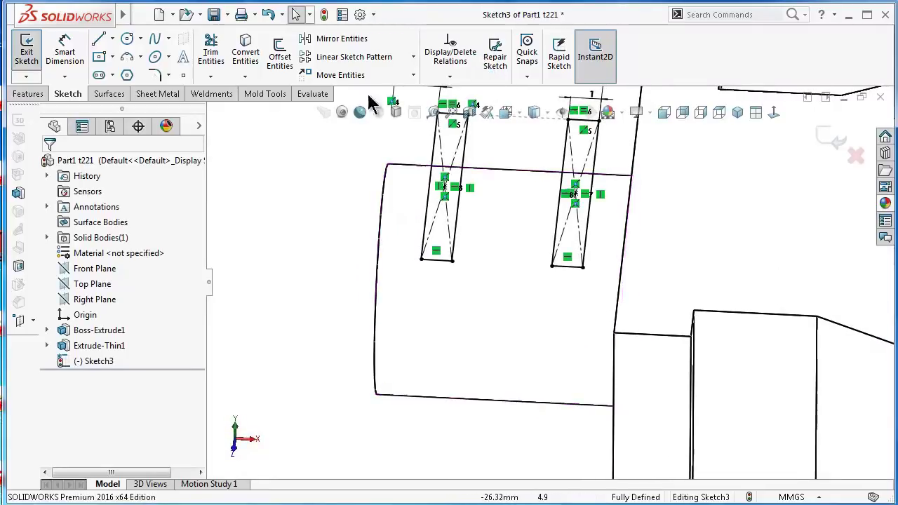
pyautogui.click(28, 95)
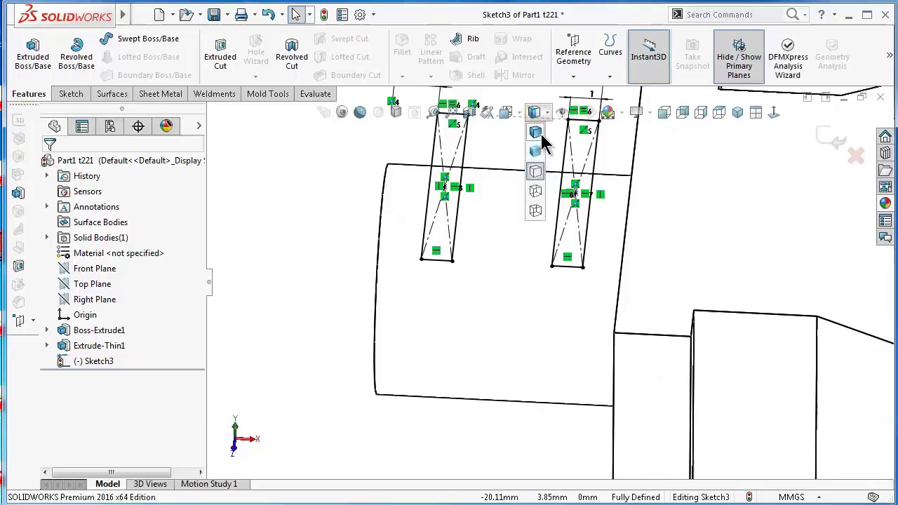
pyautogui.moveTo(565, 112)
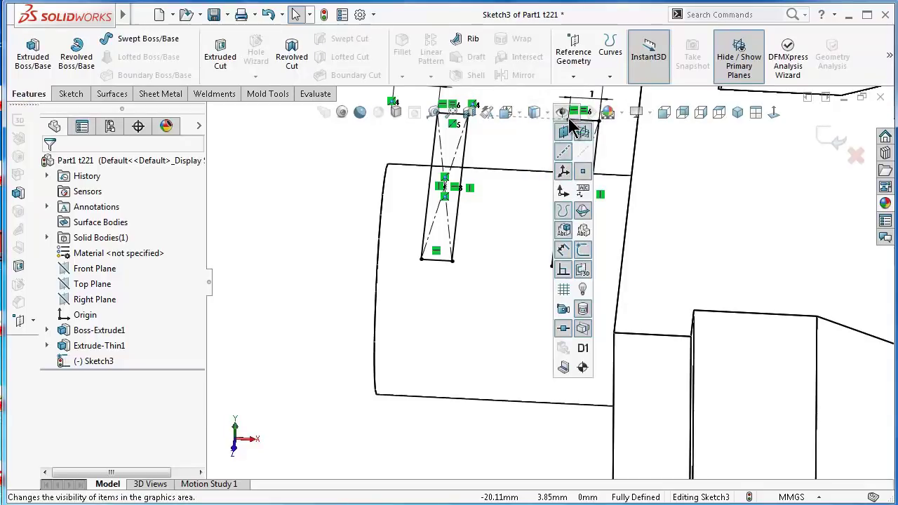
pyautogui.click(536, 133)
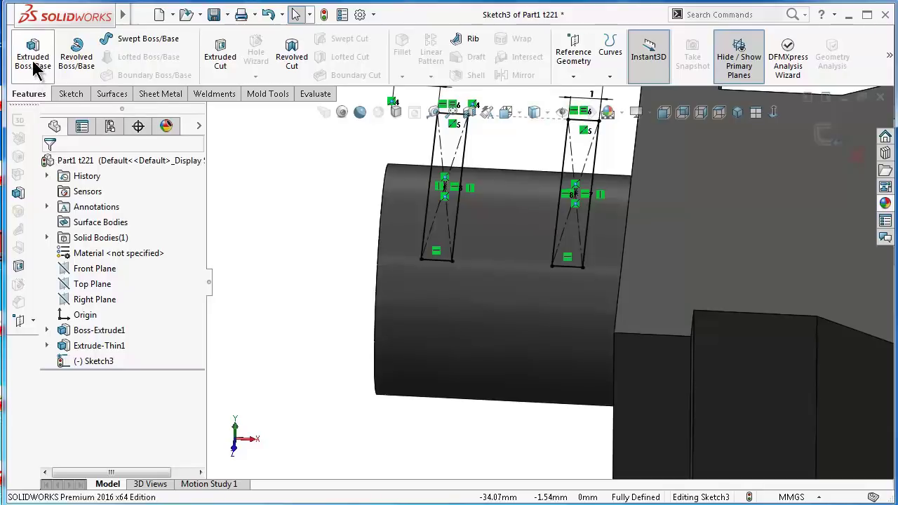
# Cut the two slot rectangles 2.5 mm blind into the tube boss and inspect the result.
pyautogui.click(232, 47)
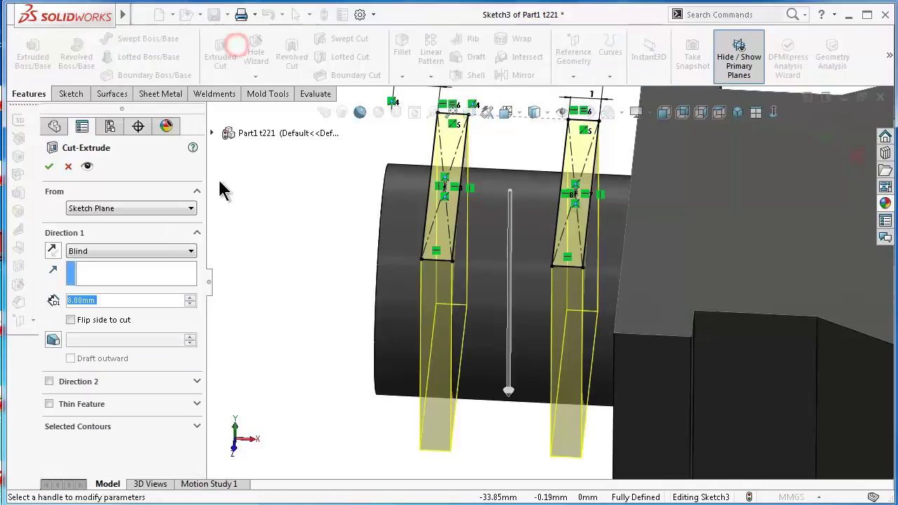
pyautogui.write('2.5')
pyautogui.press('Return')
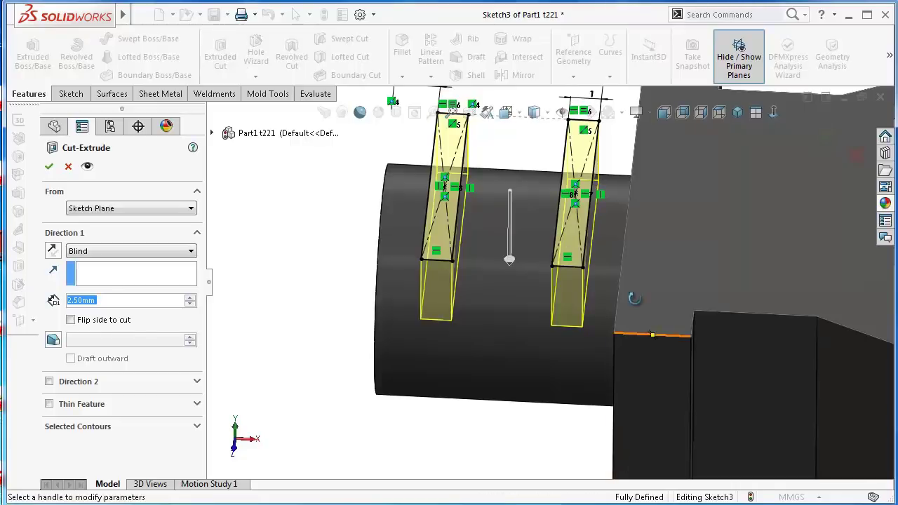
pyautogui.moveTo(631, 351)
pyautogui.mouseDown(button='middle')
pyautogui.moveTo(632, 234)
pyautogui.moveTo(637, 257)
pyautogui.moveTo(710, 262)
pyautogui.mouseUp(button='middle')
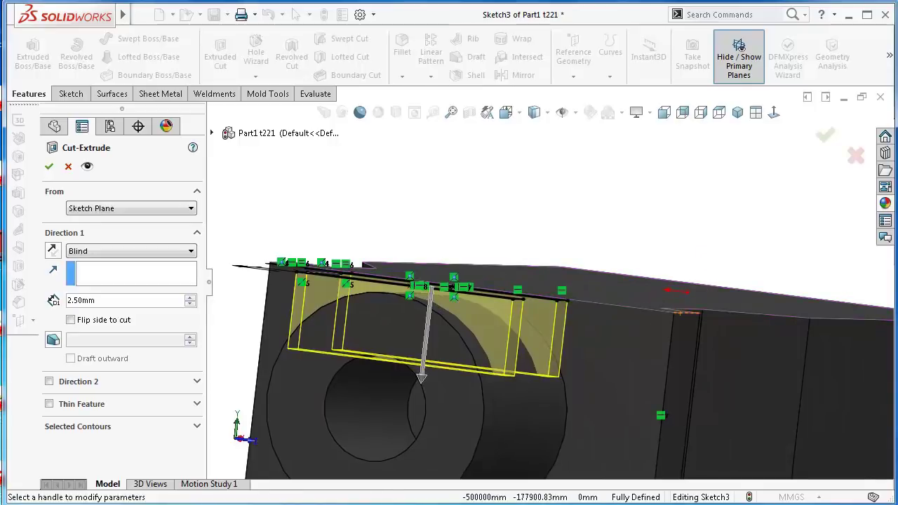
pyautogui.click(825, 137)
pyautogui.moveTo(561, 265)
pyautogui.mouseDown(button='middle')
pyautogui.moveTo(567, 228)
pyautogui.moveTo(359, 439)
pyautogui.moveTo(421, 417)
pyautogui.moveTo(393, 491)
pyautogui.mouseUp(button='middle')
pyautogui.press('f')
pyautogui.moveTo(421, 350)
pyautogui.mouseDown(button='middle')
pyautogui.moveTo(387, 369)
pyautogui.moveTo(403, 381)
pyautogui.moveTo(403, 429)
pyautogui.moveTo(426, 463)
pyautogui.moveTo(426, 452)
pyautogui.mouseUp(button='middle')
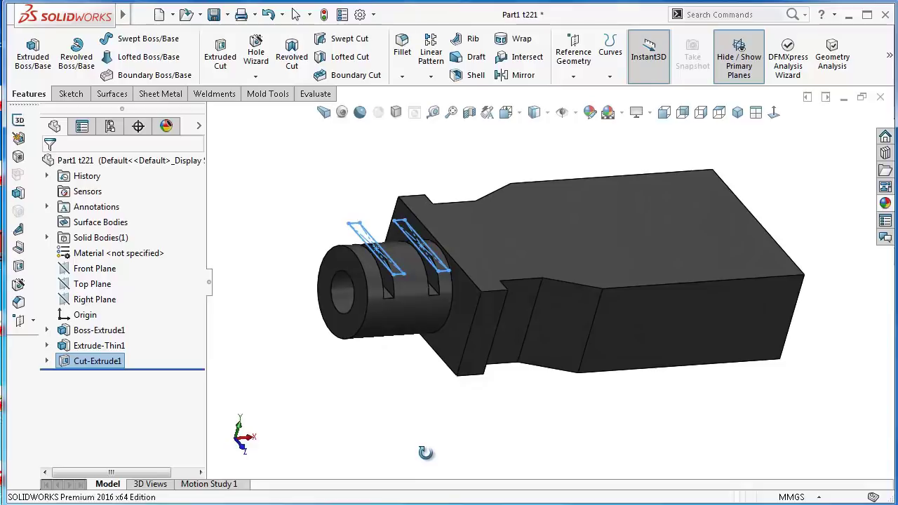
pyautogui.scroll(-2, 502, 488)
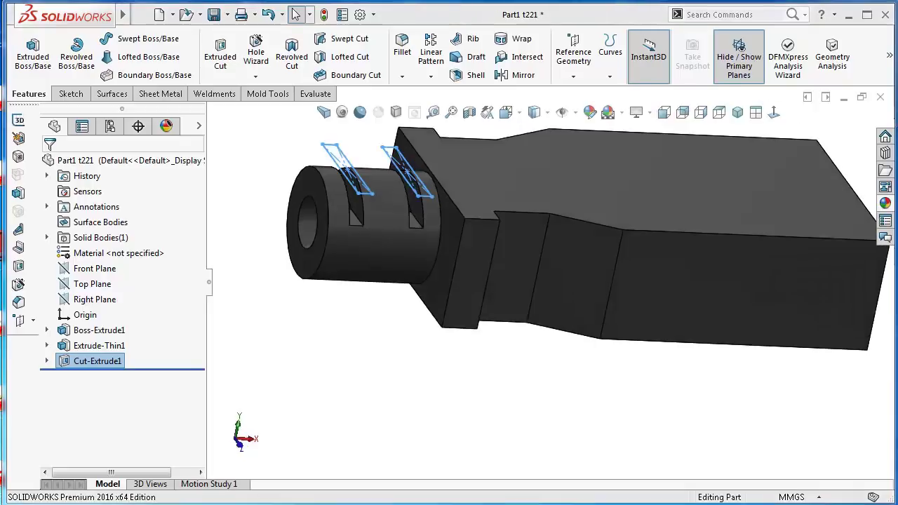
# Start a new sketch on the narrow face beside the cylinder, viewed normal to it.
pyautogui.click(472, 262)
pyautogui.click(523, 221)
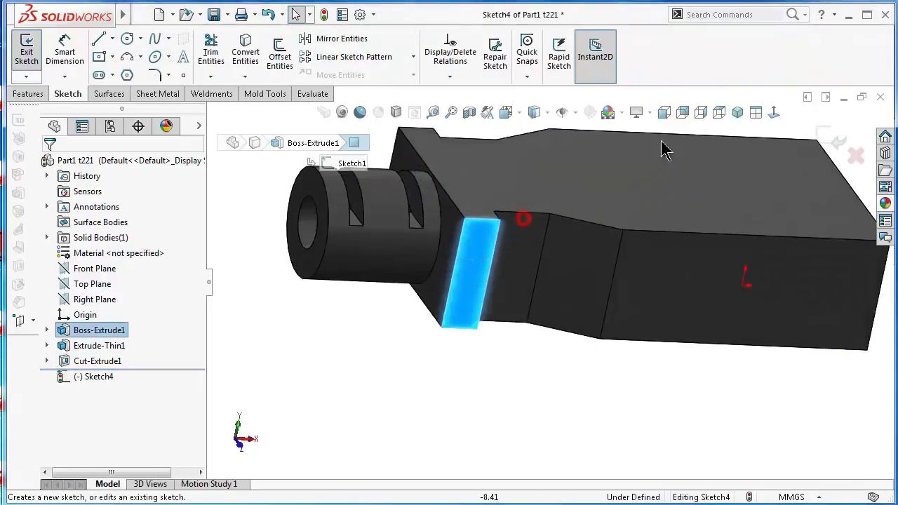
pyautogui.click(774, 112)
pyautogui.scroll(-1, 377, 297)
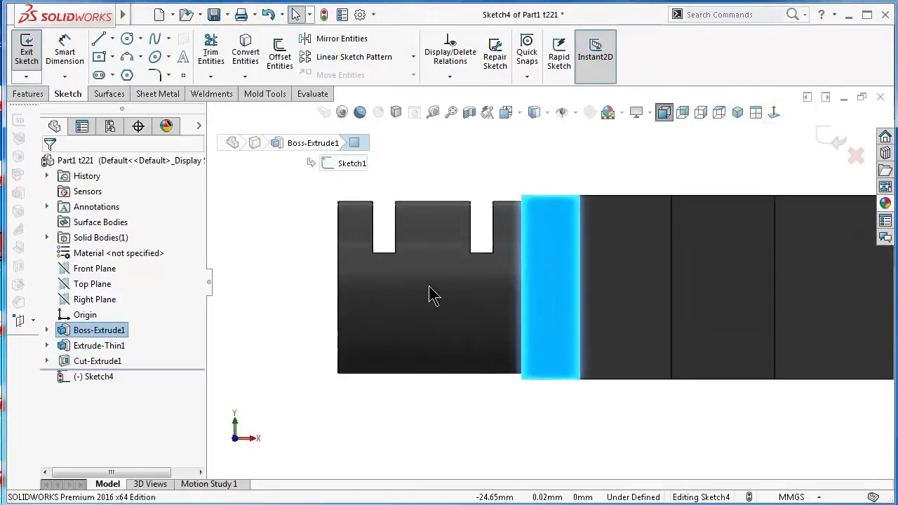
pyautogui.scroll(-1, 429, 295)
pyautogui.scroll(-1, 465, 271)
# Draw a construction centreline between the two slots' bottom corners.
pyautogui.click(112, 39)
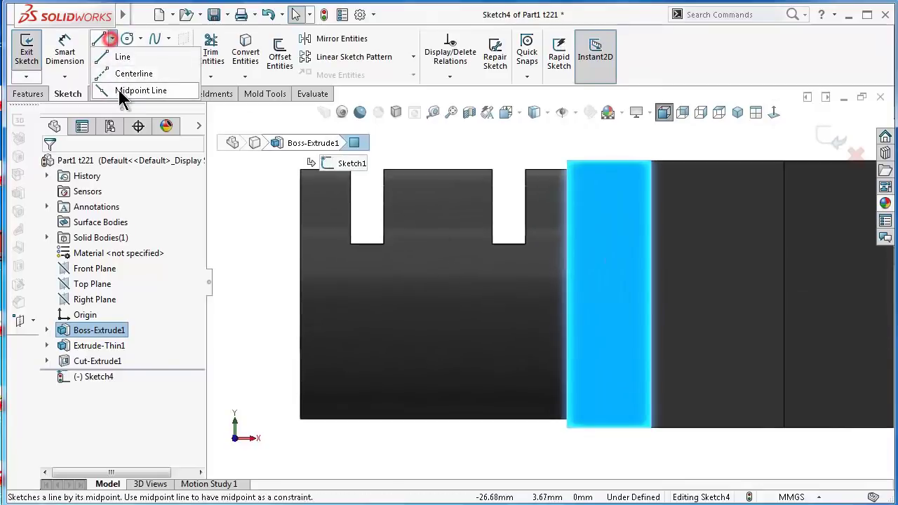
pyautogui.click(124, 73)
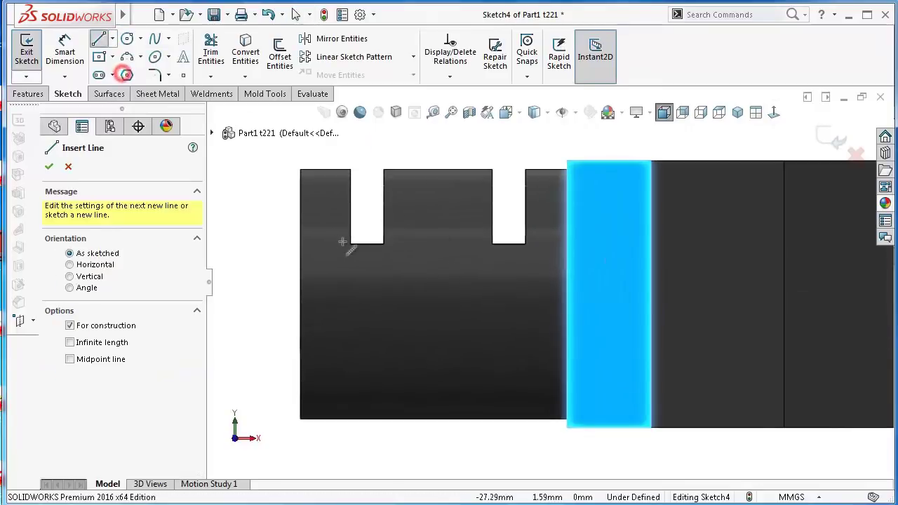
pyautogui.click(385, 243)
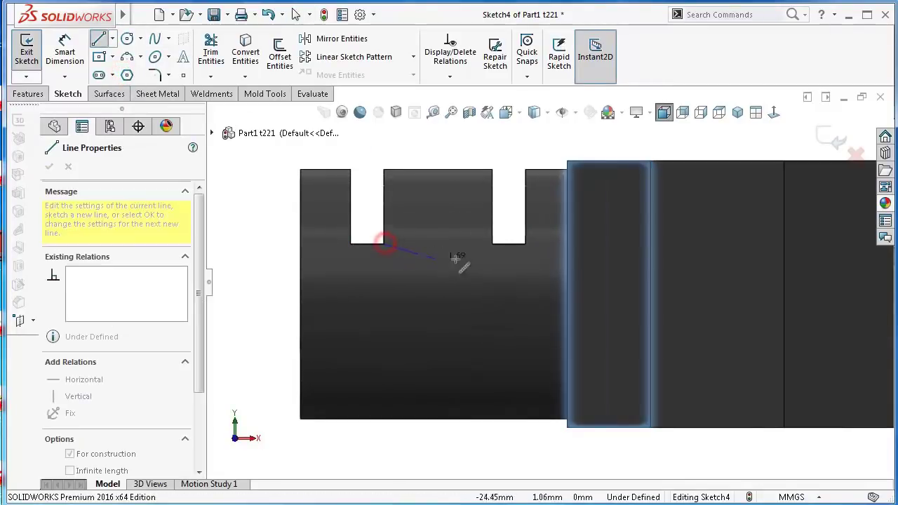
pyautogui.click(493, 244)
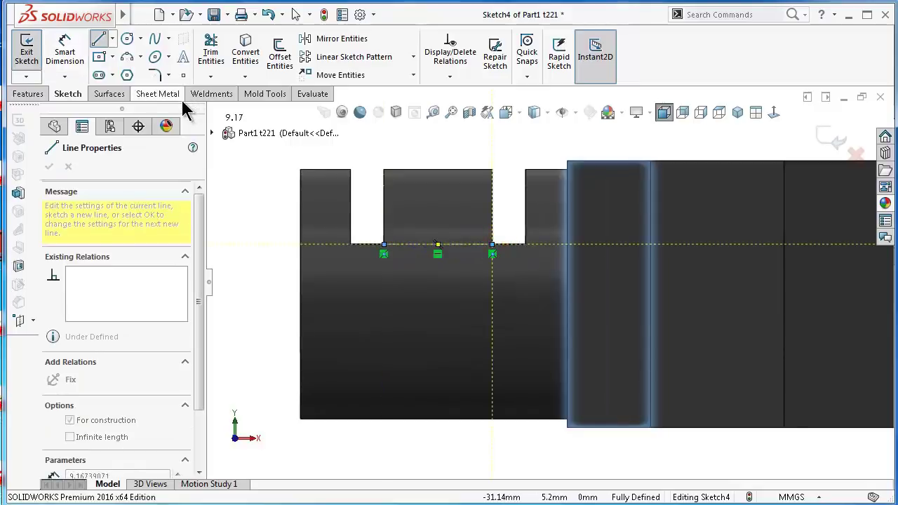
pyautogui.press('Escape')
# Draw a tall centre rectangle over the middle tab, its top edge aligned to the part's top.
pyautogui.click(99, 59)
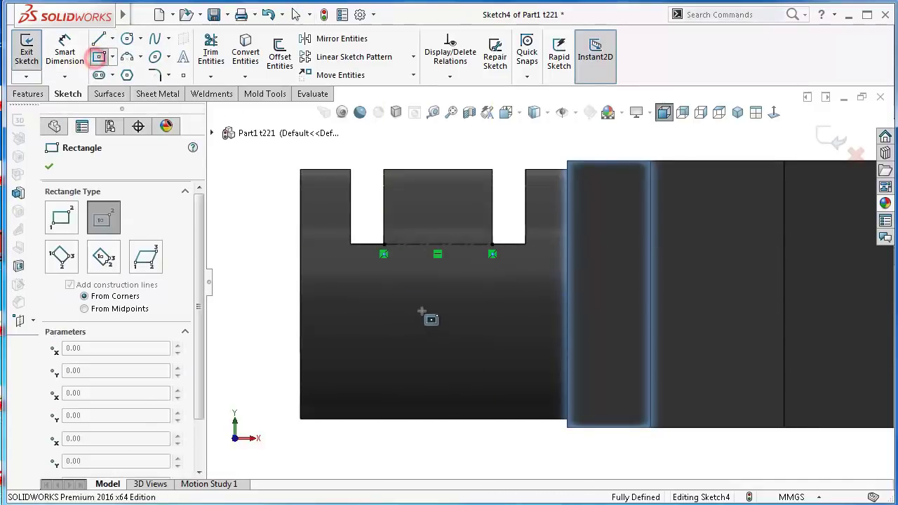
pyautogui.click(440, 300)
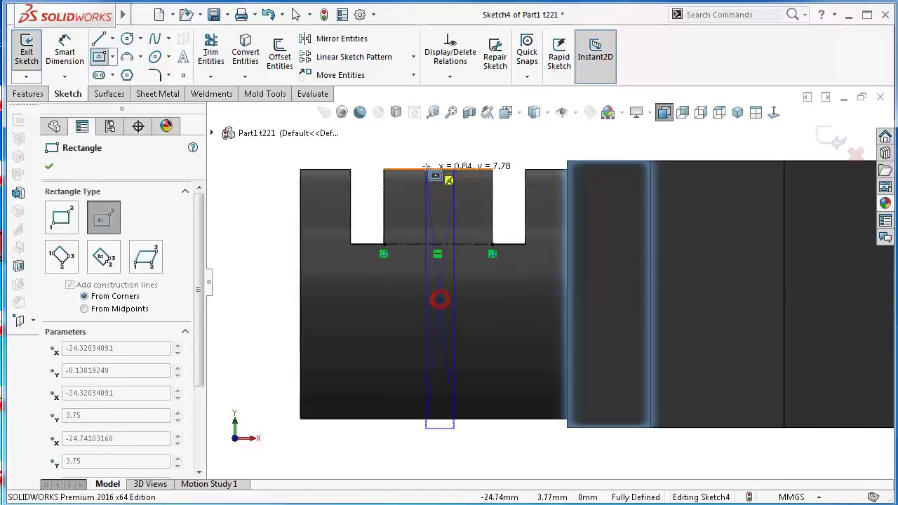
pyautogui.click(415, 151)
pyautogui.press('Escape')
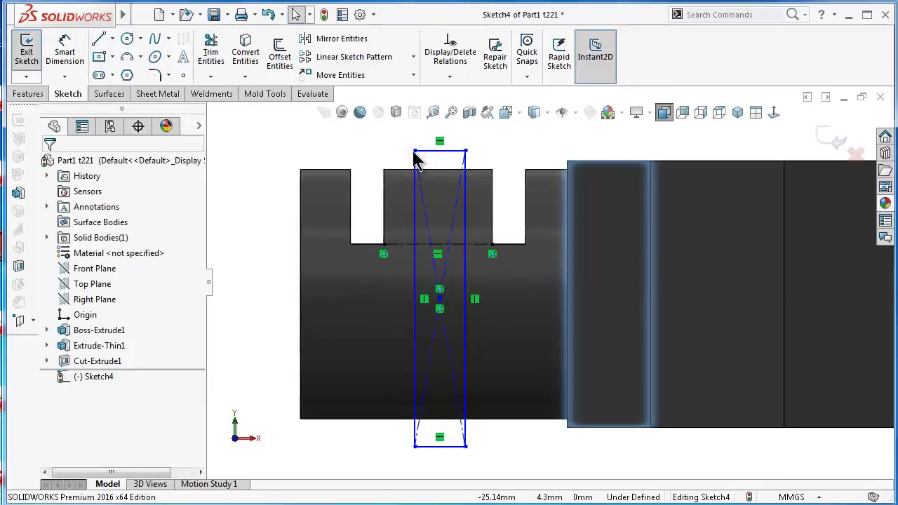
pyautogui.click(428, 151)
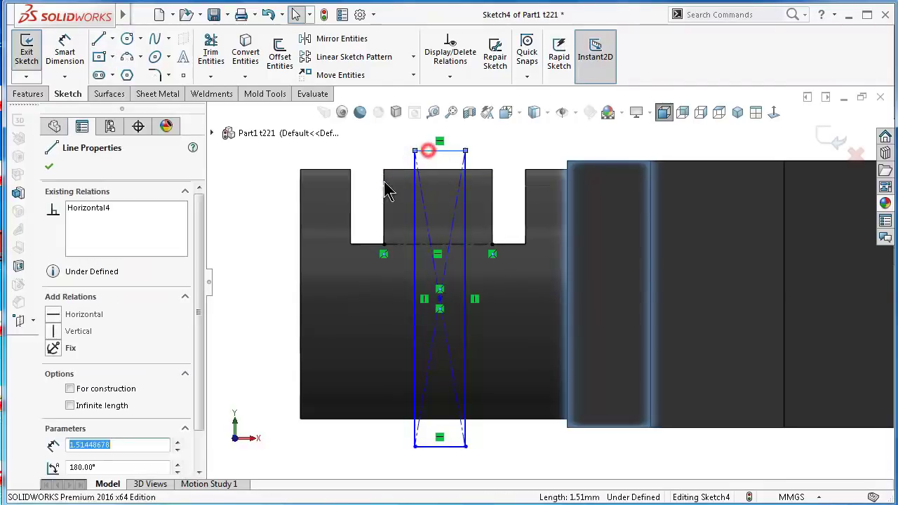
pyautogui.keyDown('ctrl'); pyautogui.click(301, 169); pyautogui.keyUp('ctrl')
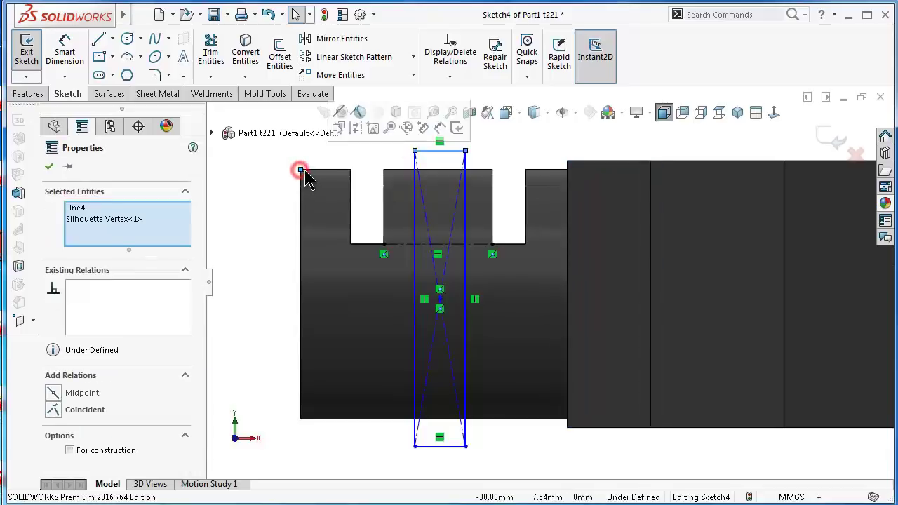
pyautogui.click(361, 120)
pyautogui.click(253, 227)
# Dimension the slot rectangle's width to 1 mm.
pyautogui.scroll(2, 491, 219)
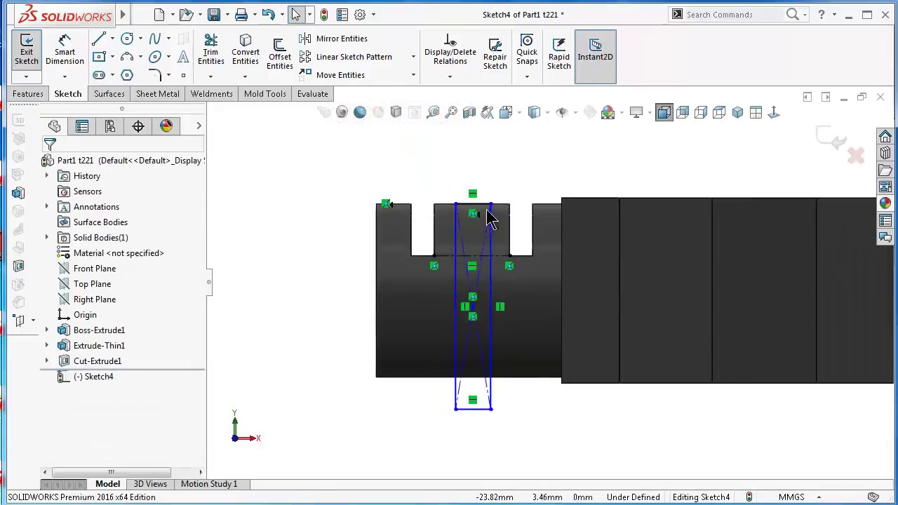
pyautogui.moveTo(552, 204); pyautogui.dragTo(552, 175, button='right')
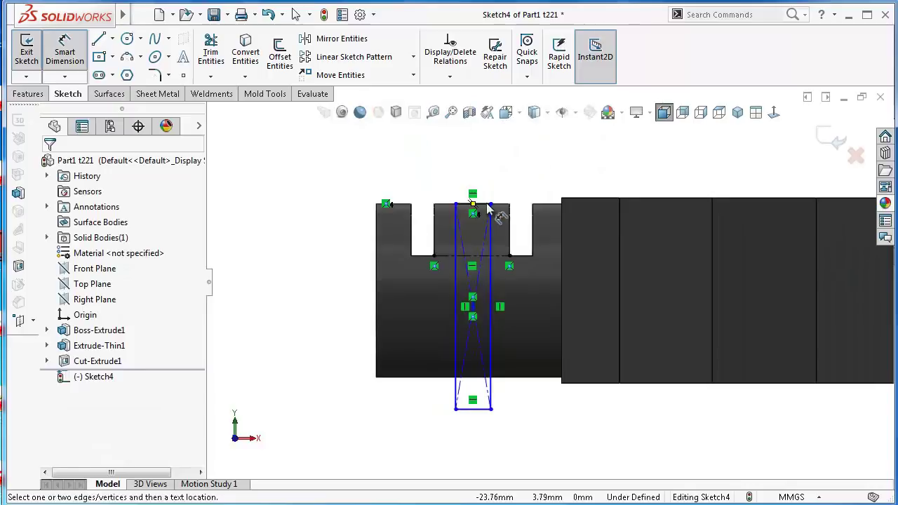
pyautogui.click(485, 205)
pyautogui.click(488, 181)
pyautogui.write('1')
pyautogui.press('Return')
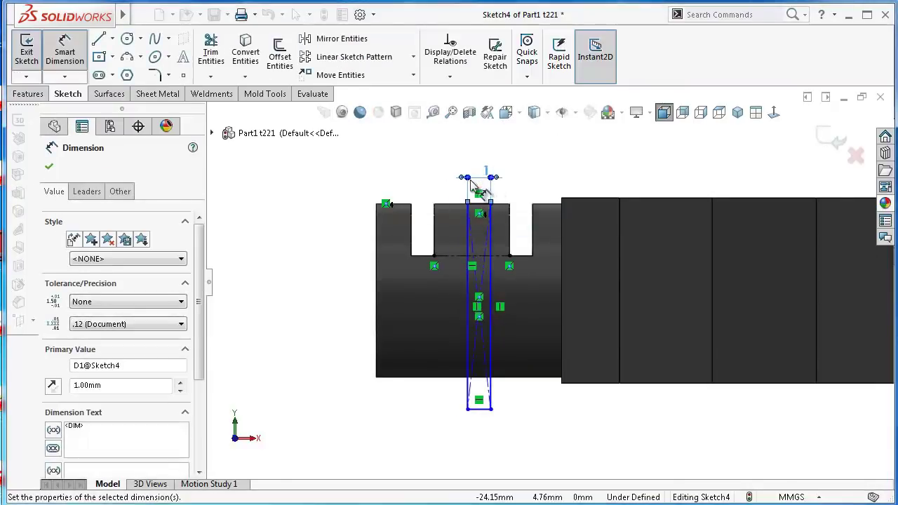
pyautogui.scroll(-2, 561, 210)
pyautogui.press('Escape')
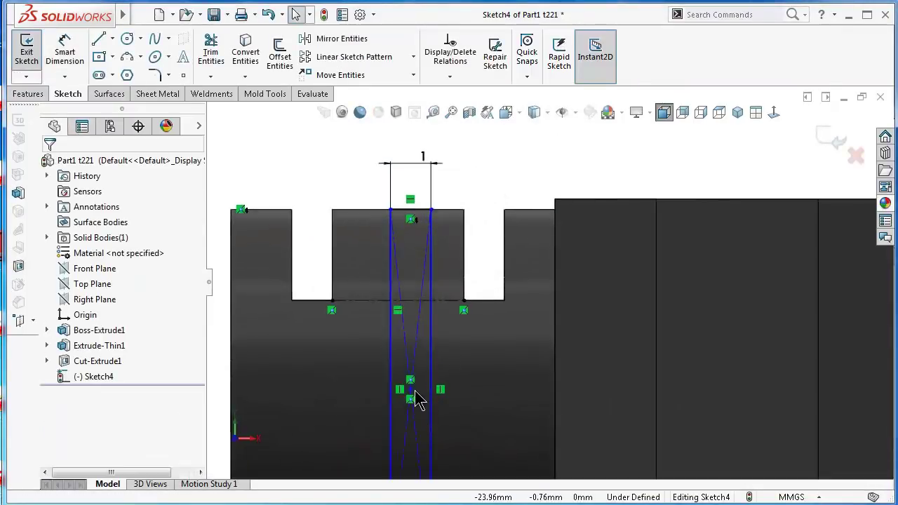
# Align the centreline's midpoint vertically with the slot rectangle's centre point.
pyautogui.click(412, 391)
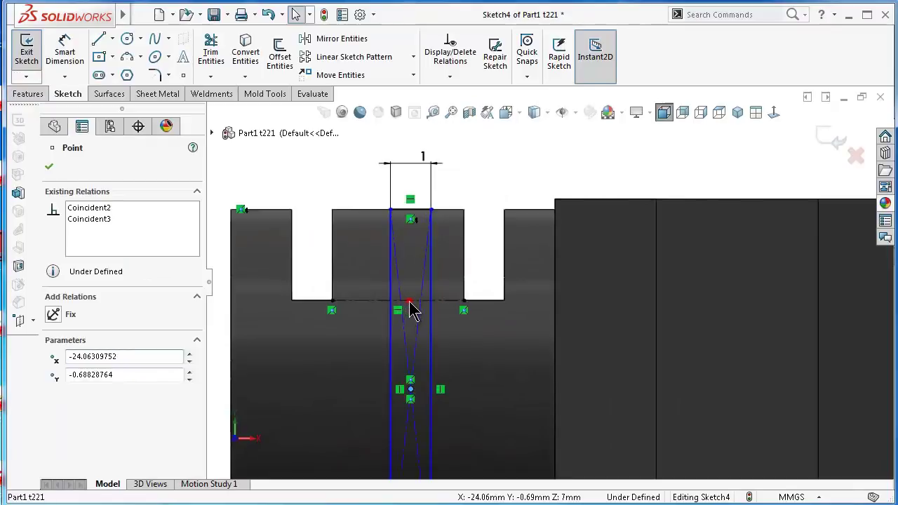
pyautogui.keyDown('ctrl'); pyautogui.click(411, 302); pyautogui.keyUp('ctrl')
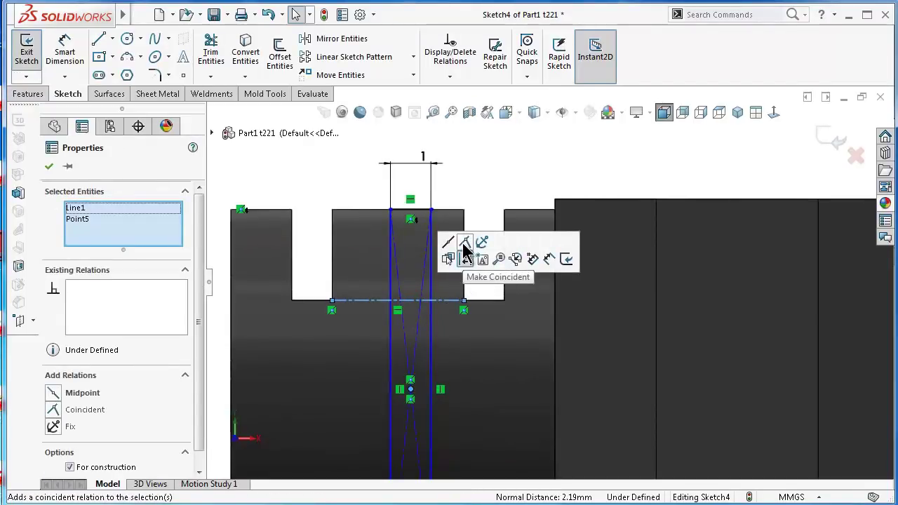
pyautogui.click(567, 161)
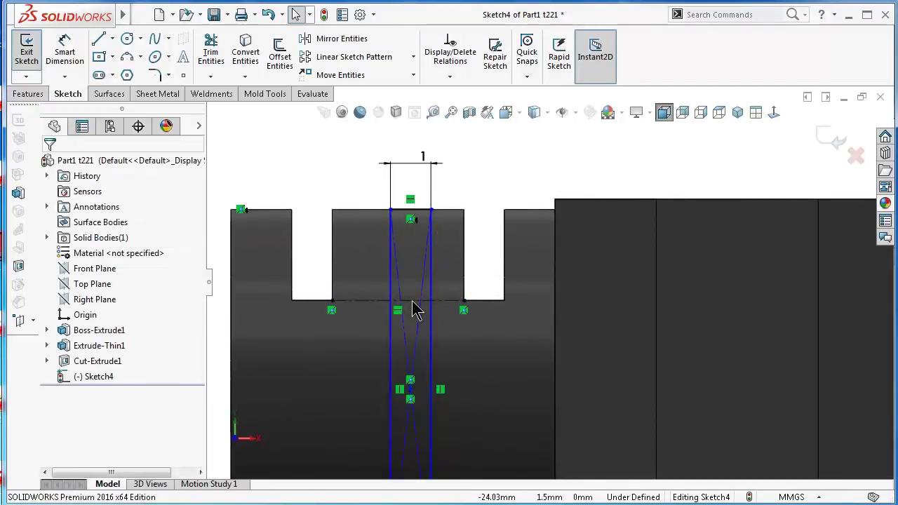
pyautogui.click(412, 303)
pyautogui.rightClick(412, 303)
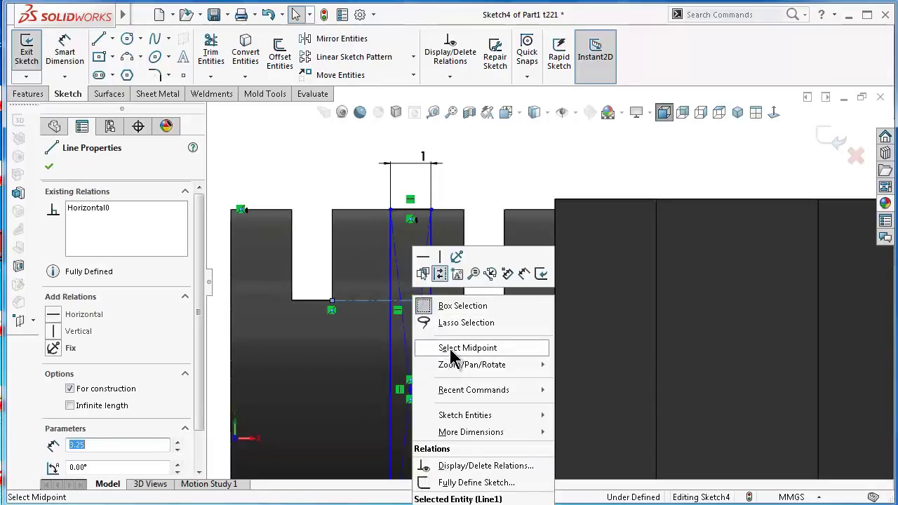
pyautogui.click(451, 350)
pyautogui.keyDown('ctrl'); pyautogui.click(411, 397); pyautogui.keyUp('ctrl')
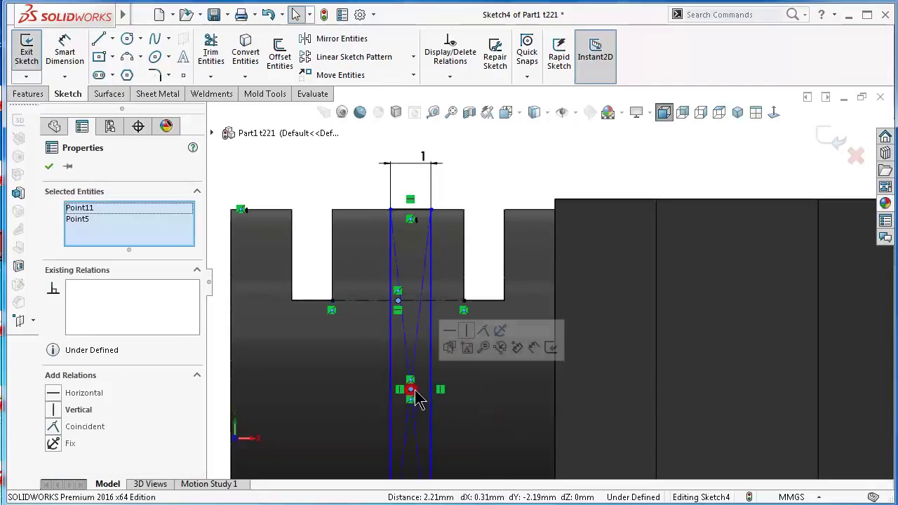
pyautogui.click(463, 326)
pyautogui.click(611, 172)
# Make the slot rectangle's bottom line coincident with the part's silhouette vertex.
pyautogui.scroll(2, 547, 281)
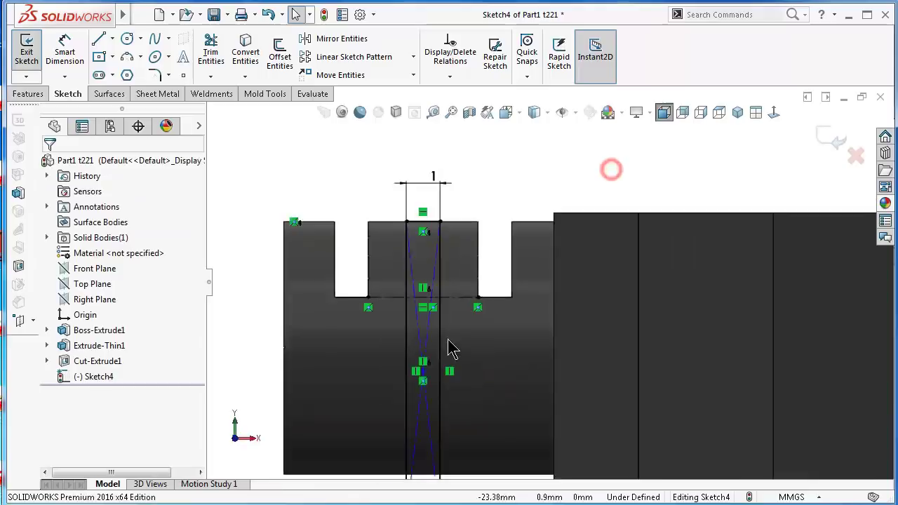
pyautogui.scroll(1, 448, 339)
pyautogui.scroll(2, 475, 414)
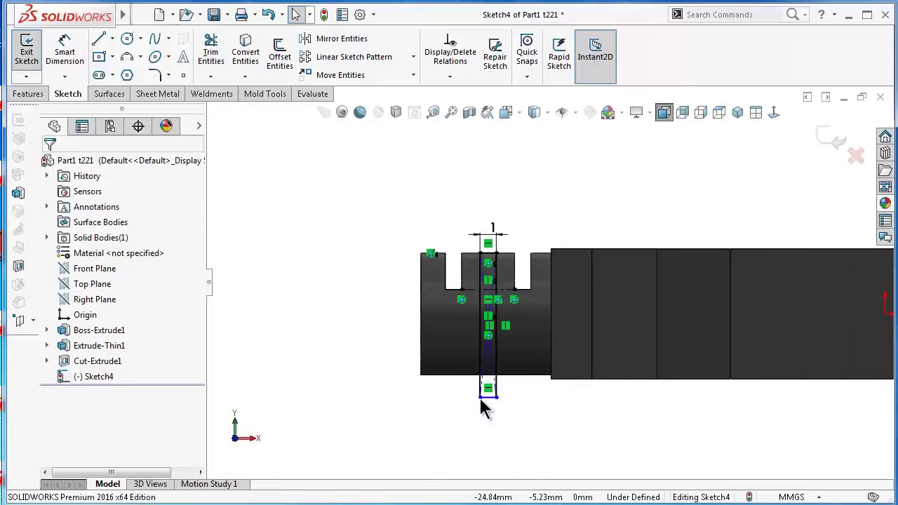
pyautogui.click(482, 398)
pyautogui.scroll(-3, 451, 365)
pyautogui.scroll(-2, 443, 331)
pyautogui.click(487, 387)
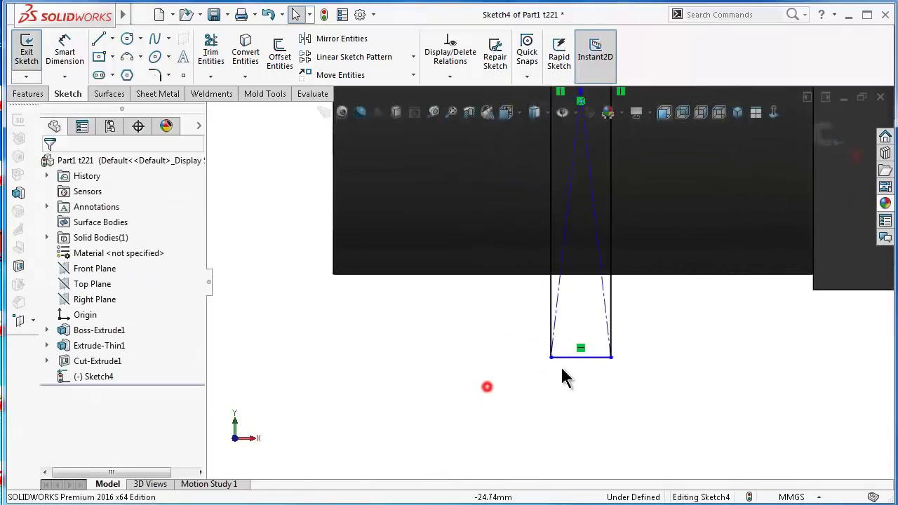
pyautogui.click(568, 358)
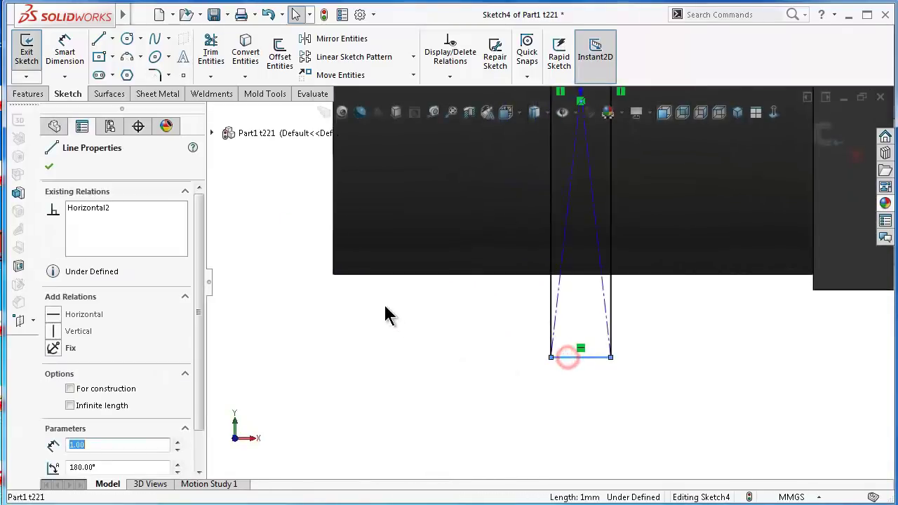
pyautogui.keyDown('ctrl'); pyautogui.click(335, 275); pyautogui.keyUp('ctrl')
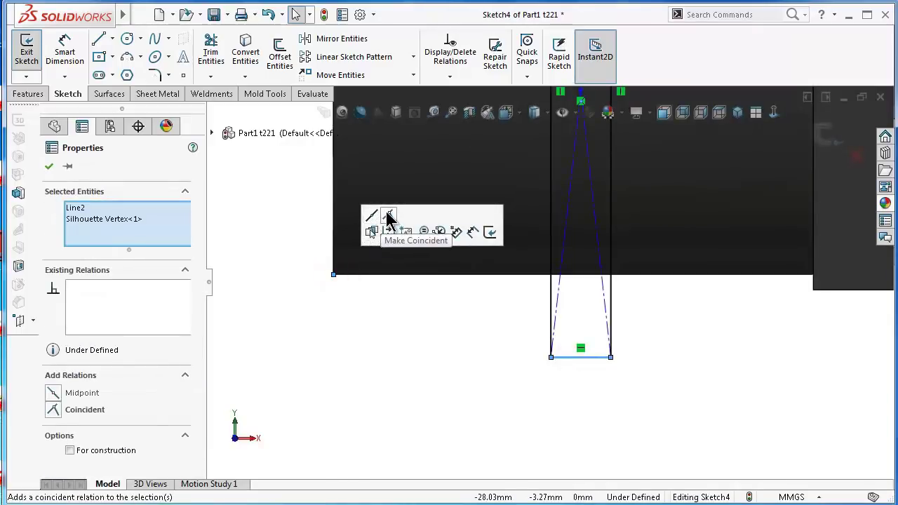
pyautogui.click(389, 218)
pyautogui.click(446, 386)
# Orbit the model to view the slots in 3D.
pyautogui.scroll(2, 609, 223)
pyautogui.scroll(-2, 588, 237)
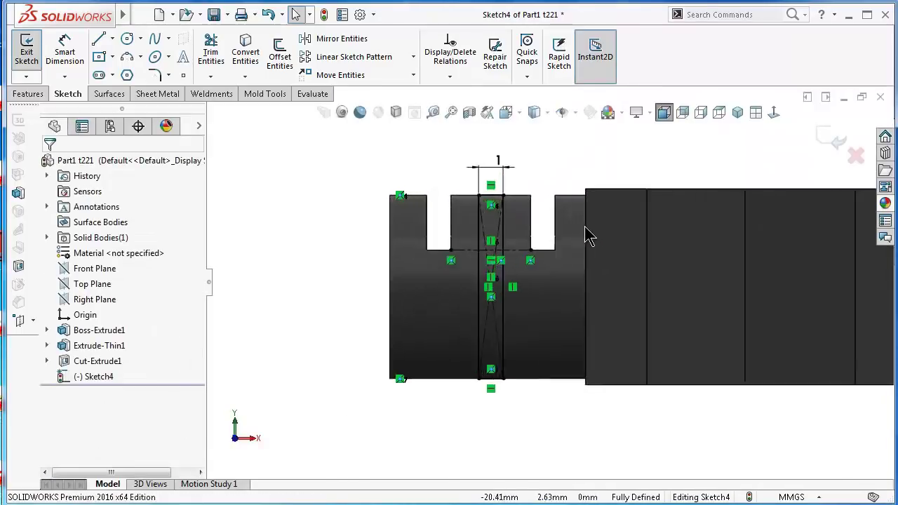
pyautogui.scroll(-2, 481, 245)
pyautogui.scroll(-2, 483, 248)
pyautogui.moveTo(483, 248)
pyautogui.mouseDown(button='middle')
pyautogui.moveTo(524, 297)
pyautogui.moveTo(421, 295)
pyautogui.mouseUp(button='middle')
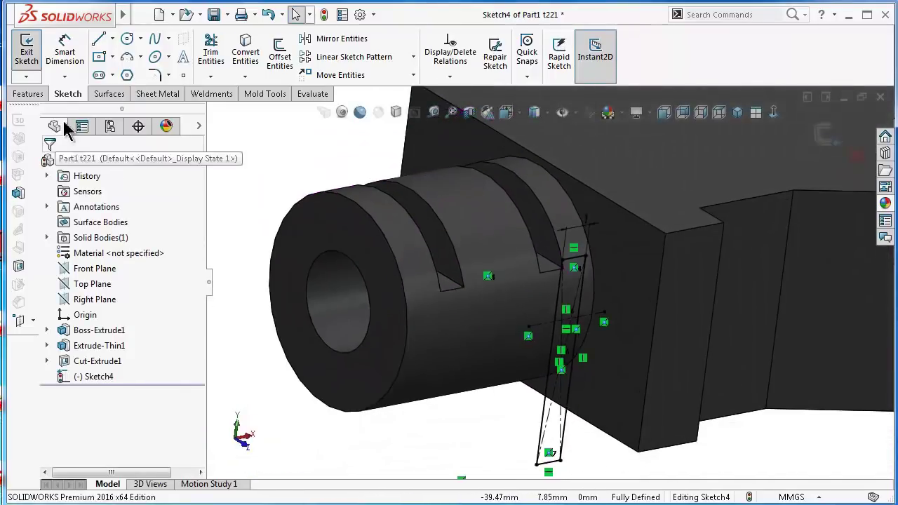
# Cut the slot sketch 5.50 mm deep into the part as Cut-Extrude2.
pyautogui.click(28, 97)
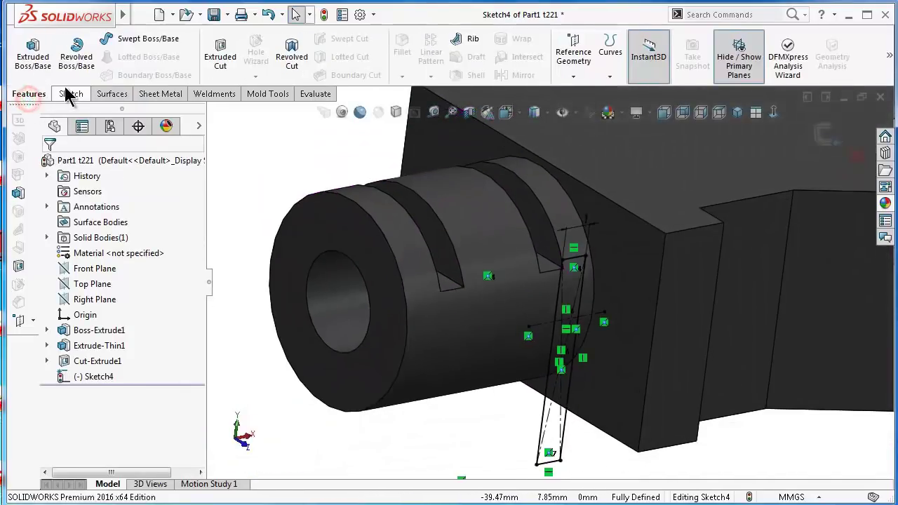
pyautogui.click(219, 52)
pyautogui.moveTo(517, 278); pyautogui.dragTo(44, 305, button='middle')
pyautogui.scroll(3, 44, 304)
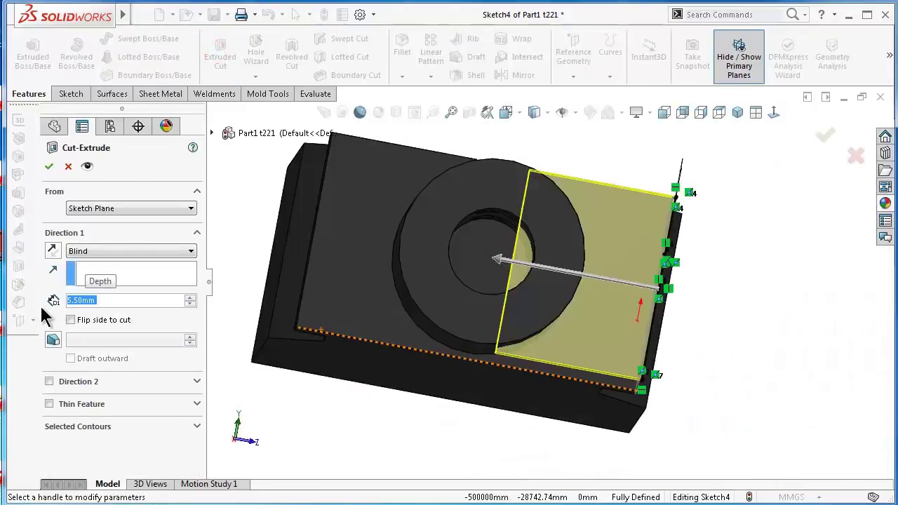
pyautogui.click(50, 167)
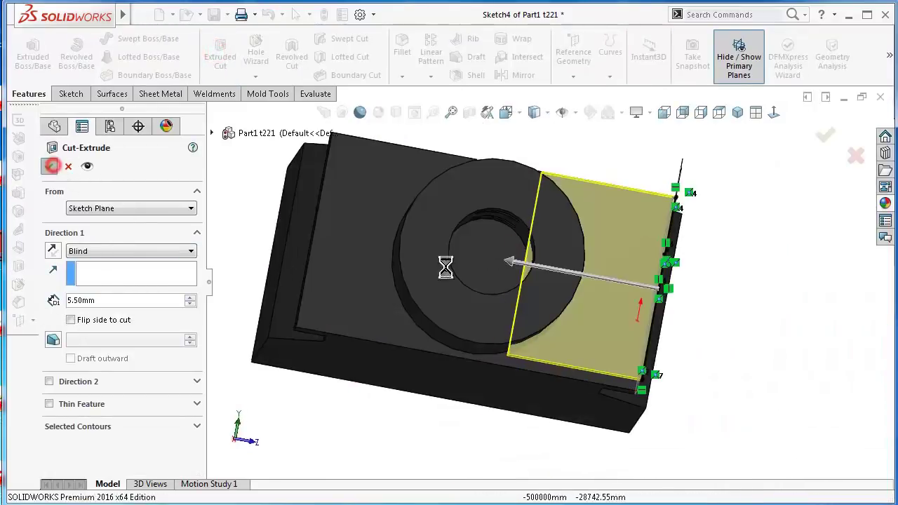
# Start a sketch on the body's large flat face and begin a center rectangle at the origin.
pyautogui.moveTo(700, 312)
pyautogui.mouseDown(button='middle')
pyautogui.moveTo(403, 398)
pyautogui.moveTo(489, 389)
pyautogui.mouseUp(button='middle')
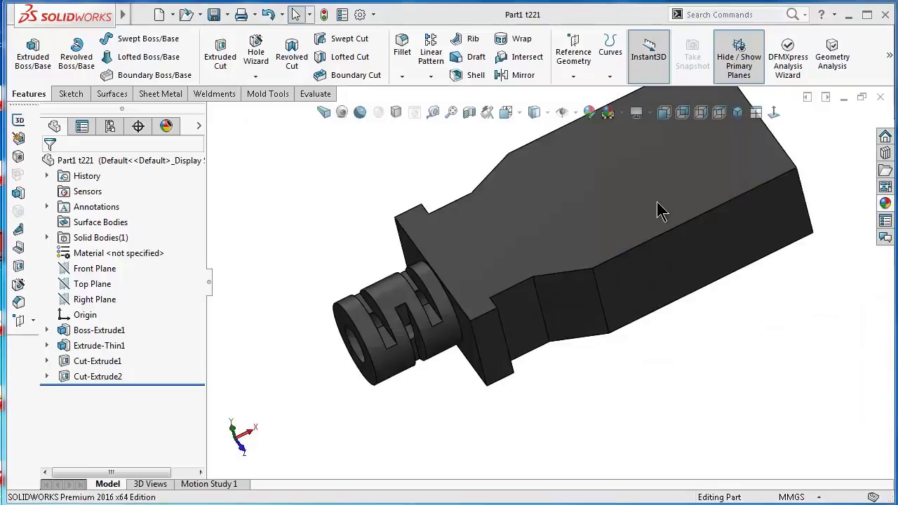
pyautogui.click(660, 210)
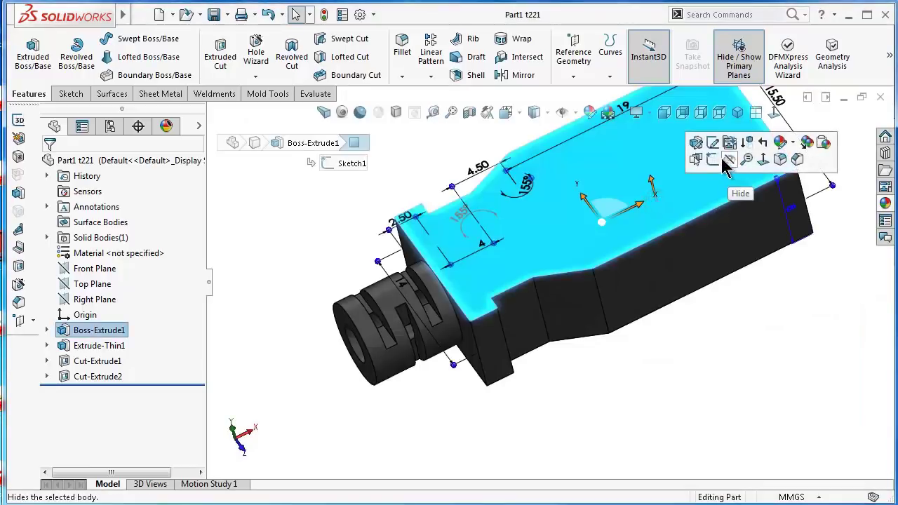
pyautogui.click(714, 159)
pyautogui.click(774, 112)
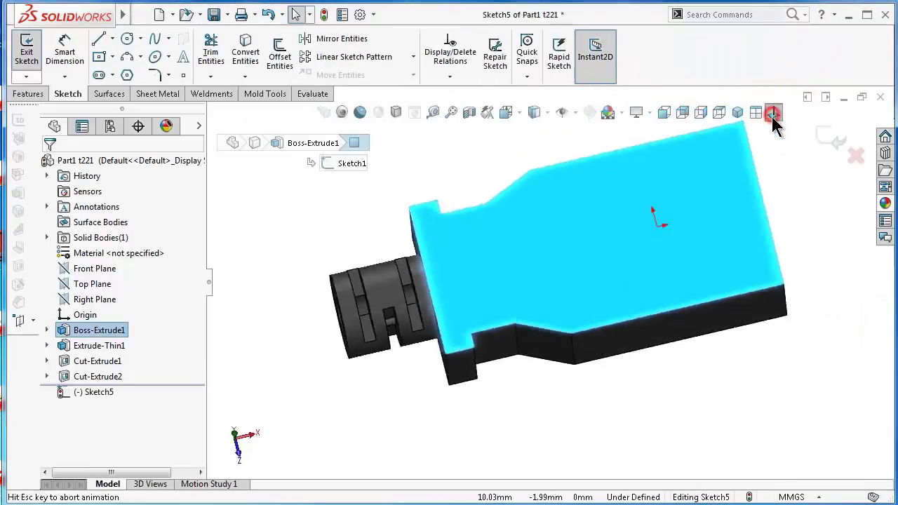
pyautogui.click(99, 57)
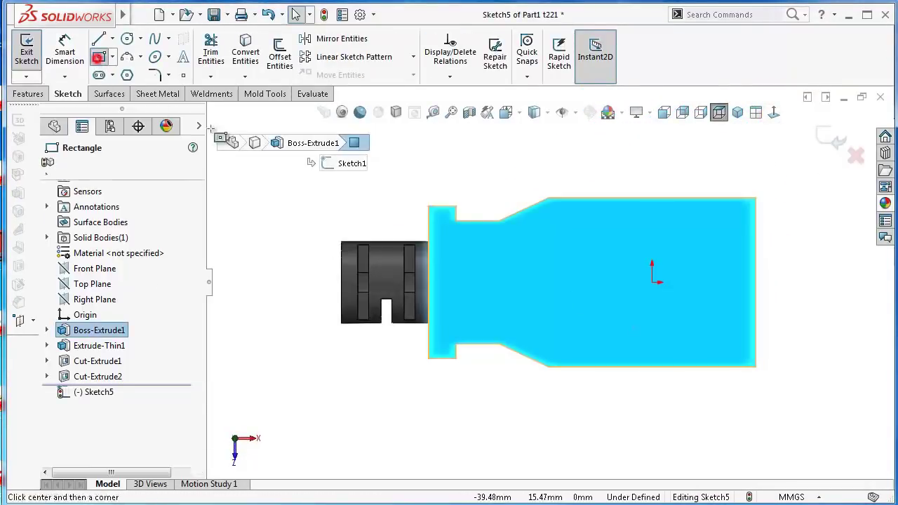
pyautogui.click(616, 283)
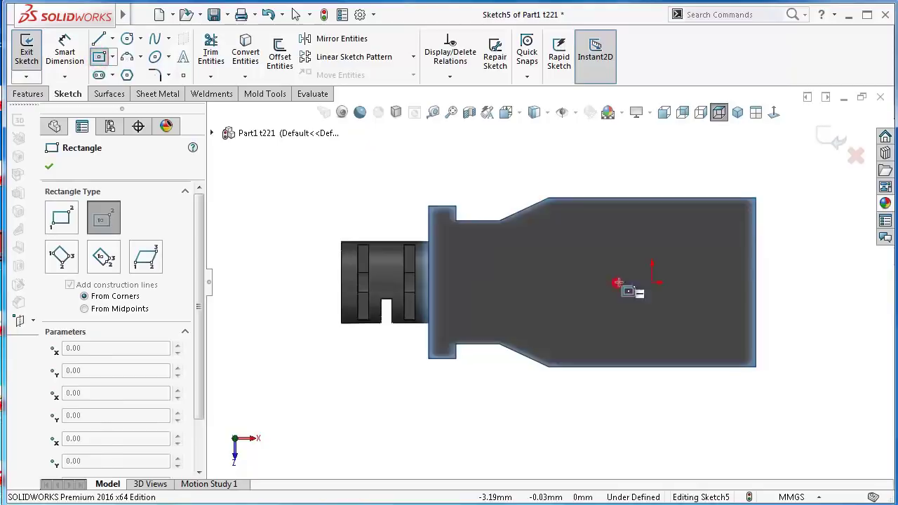
# Finish the center rectangle and dimension its height to 10 mm.
pyautogui.click(724, 241)
pyautogui.moveTo(814, 313); pyautogui.dragTo(816, 300, button='right')
pyautogui.click(726, 274)
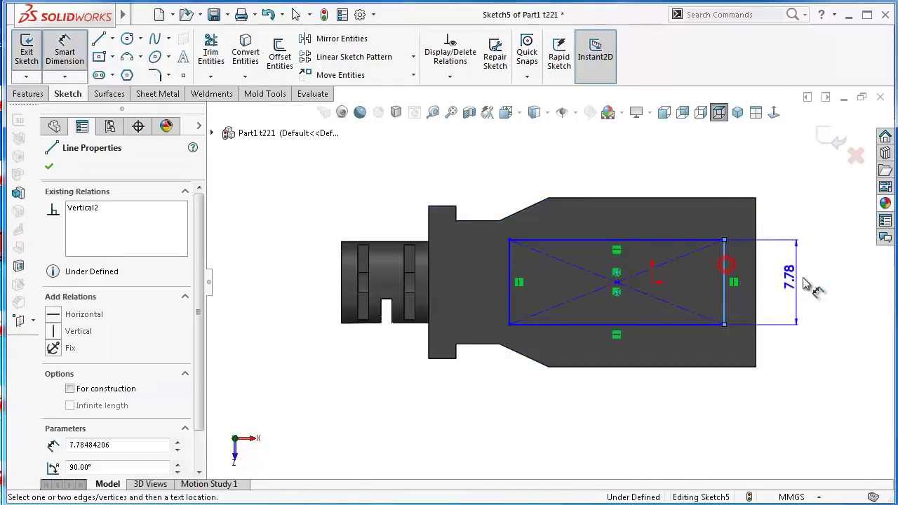
pyautogui.click(800, 280)
pyautogui.write('10')
pyautogui.press('Return')
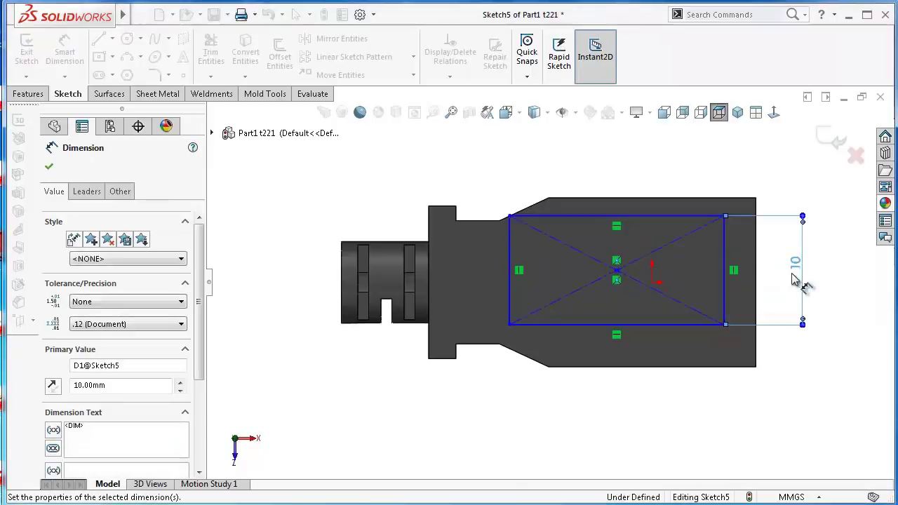
pyautogui.scroll(-2, 769, 228)
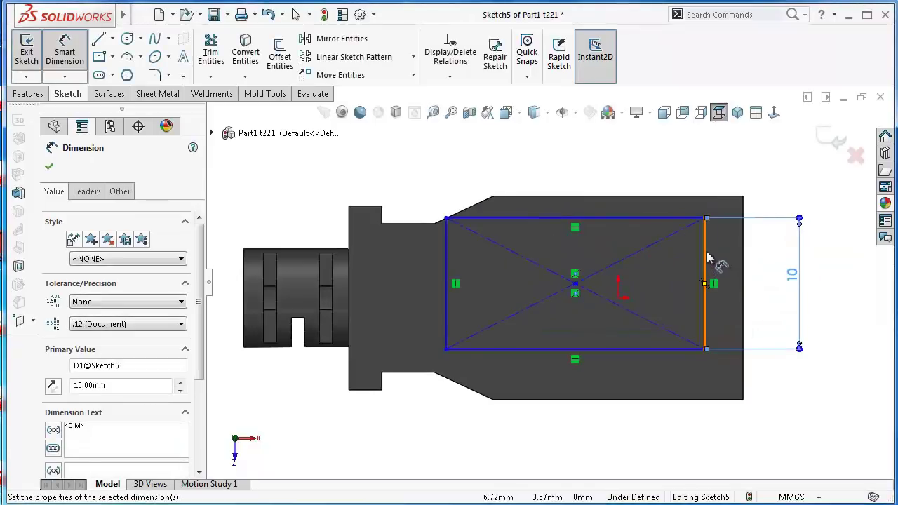
# Set a 2 mm gap between the rectangle's right edge and the body's end edge.
pyautogui.click(706, 257)
pyautogui.click(743, 259)
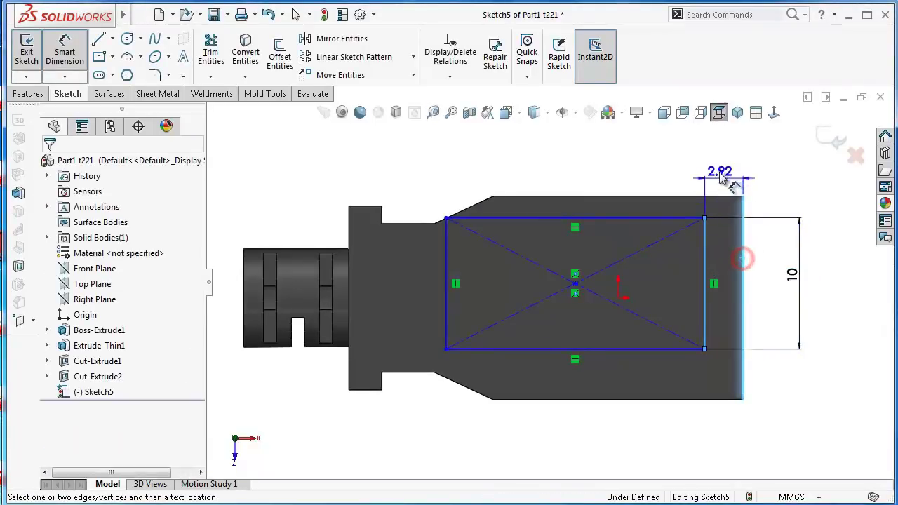
pyautogui.click(721, 167)
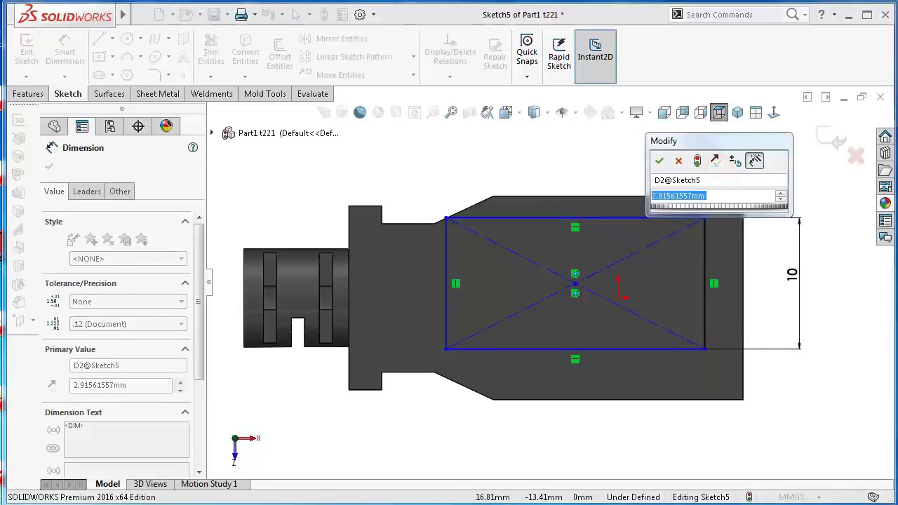
pyautogui.scroll(3, 814, 398)
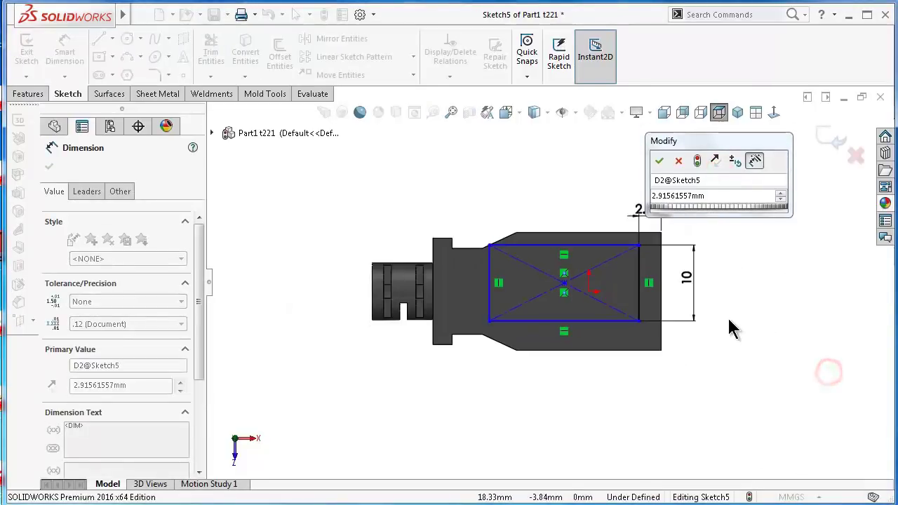
pyautogui.doubleClick(706, 196)
pyautogui.write('2')
pyautogui.press('Return')
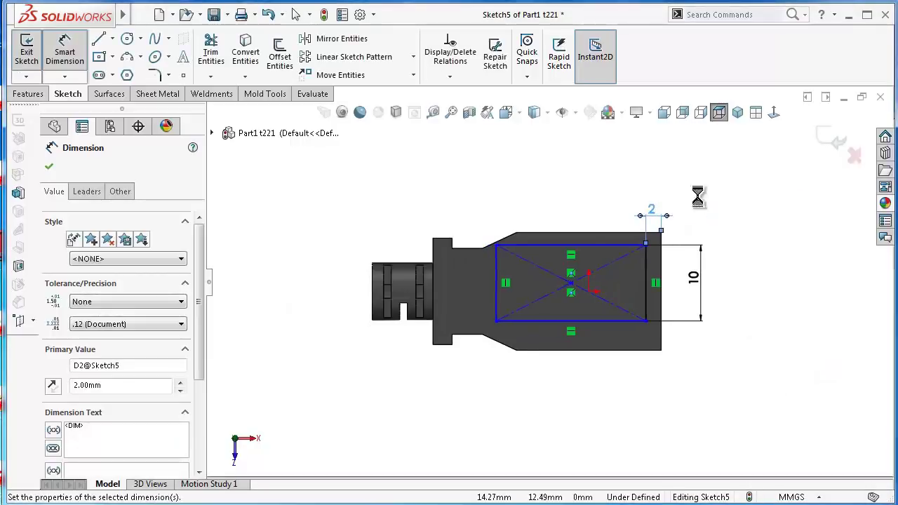
pyautogui.scroll(-2, 702, 232)
# Make the rectangle's centre point horizontal with the origin.
pyautogui.click(459, 350)
pyautogui.keyDown('ctrl'); pyautogui.click(492, 347); pyautogui.keyUp('ctrl')
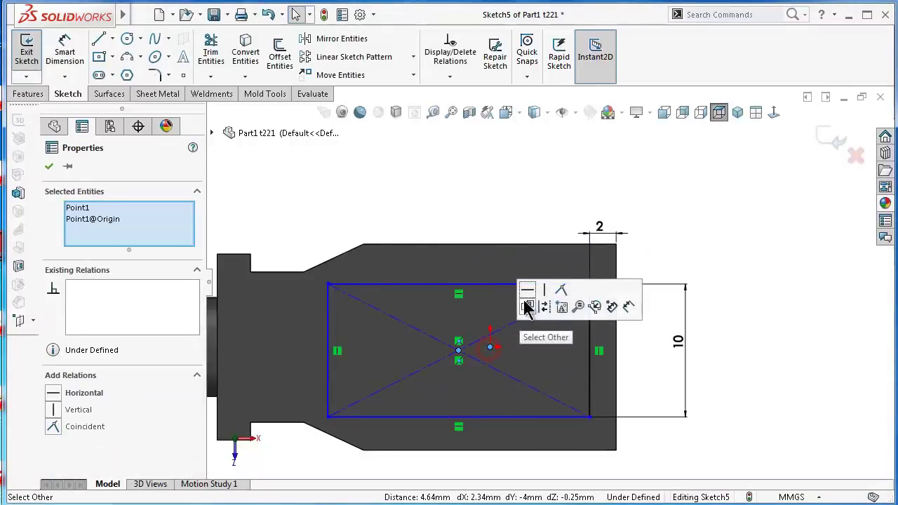
pyautogui.click(528, 300)
pyautogui.click(754, 328)
pyautogui.scroll(1, 561, 330)
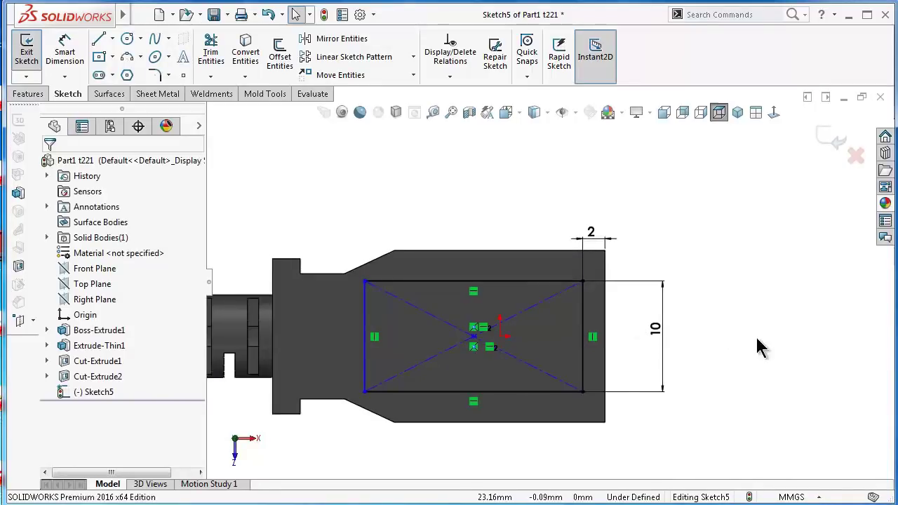
# Dimension the rectangle's width to 15 mm.
pyautogui.moveTo(756, 338); pyautogui.dragTo(751, 281, button='right')
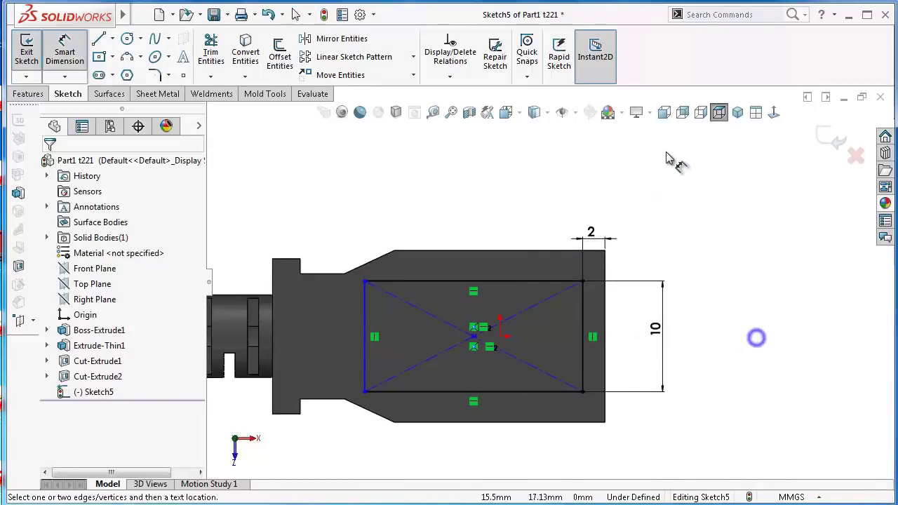
pyautogui.click(535, 280)
pyautogui.click(482, 201)
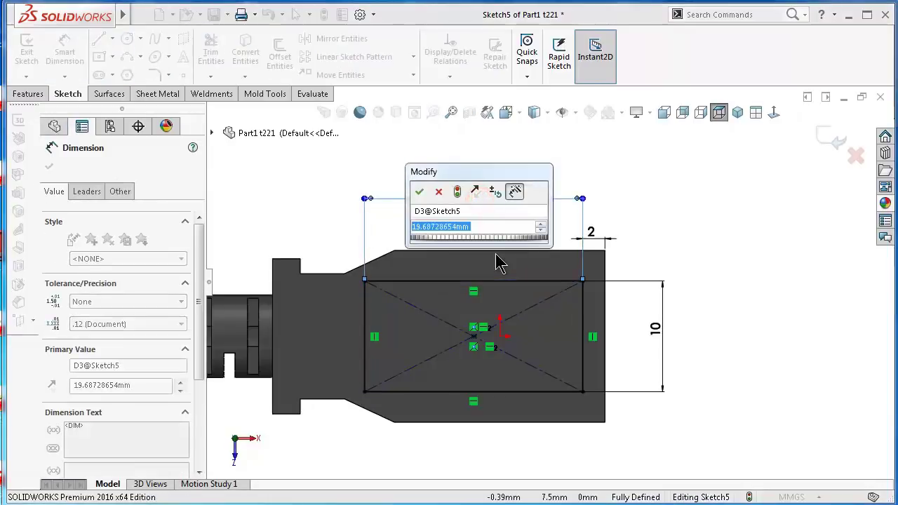
pyautogui.write('15')
pyautogui.press('Return')
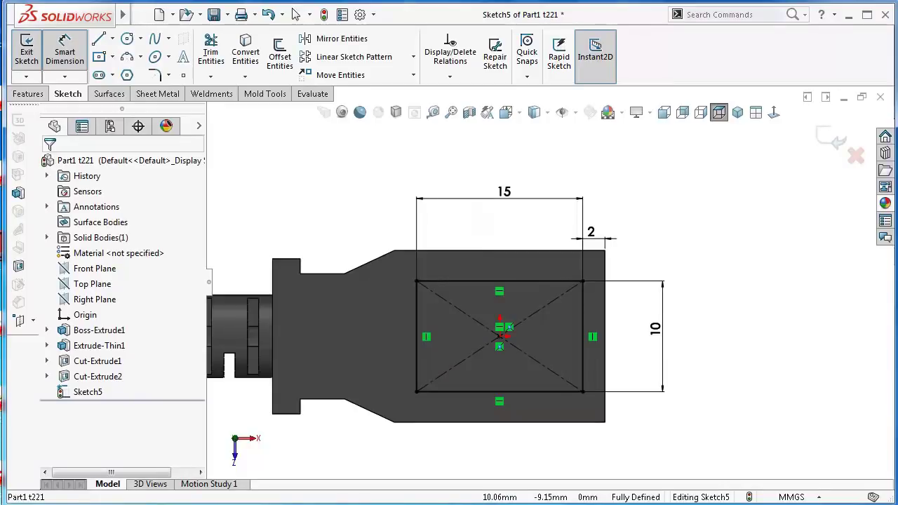
# Round all four rectangle corners with 0.5 mm sketch fillets.
pyautogui.click(157, 73)
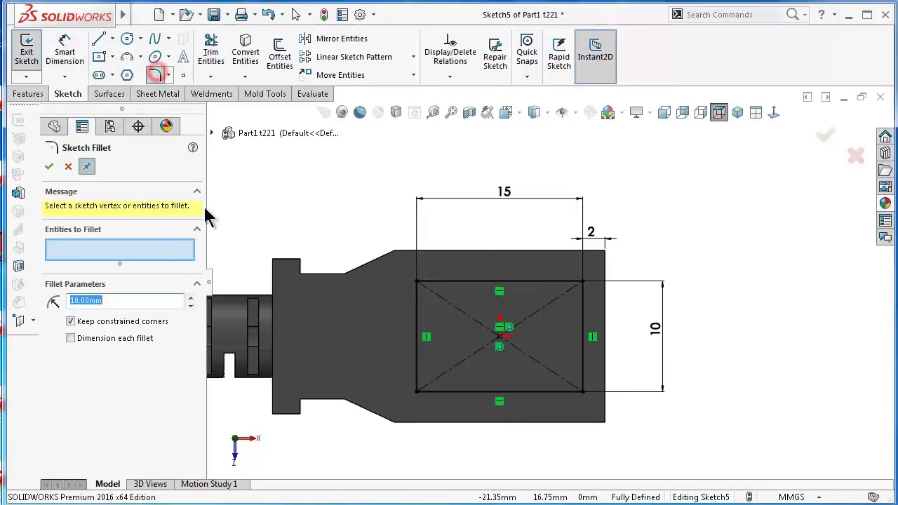
pyautogui.write('0.5')
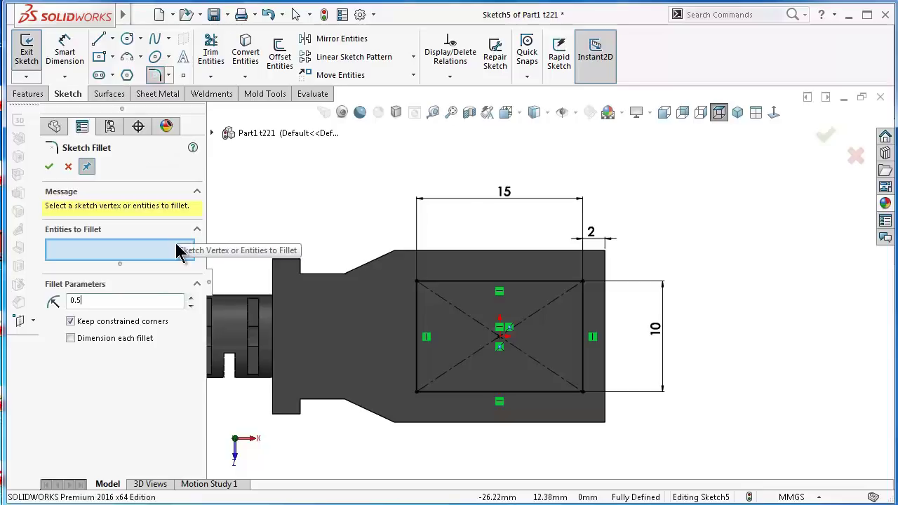
pyautogui.moveTo(403, 269); pyautogui.dragTo(596, 405)
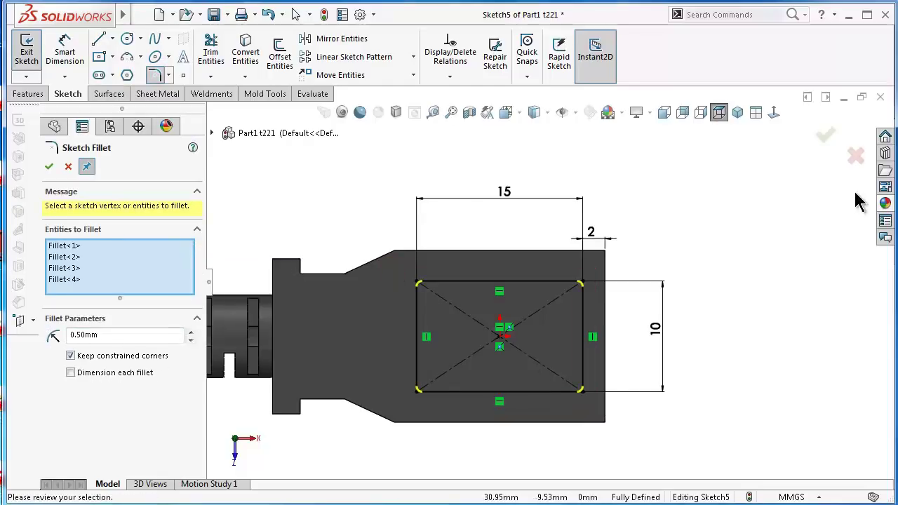
pyautogui.click(831, 134)
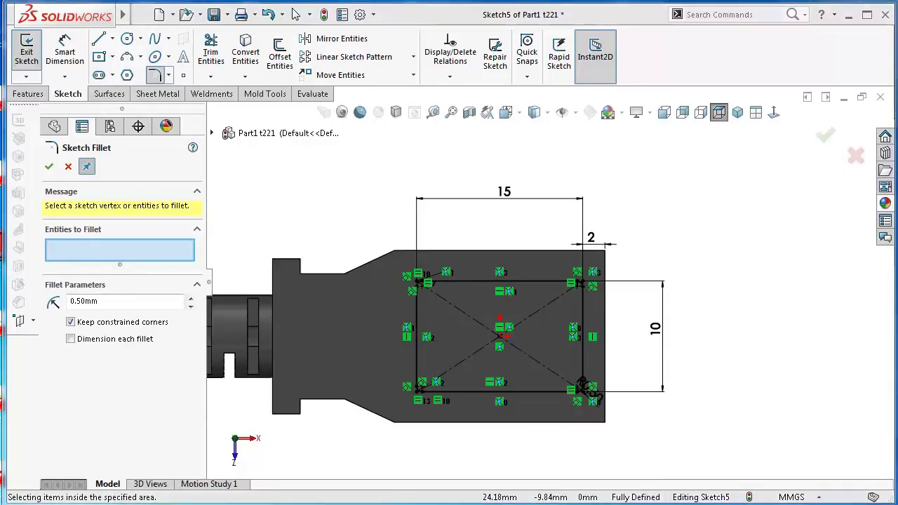
pyautogui.click(28, 94)
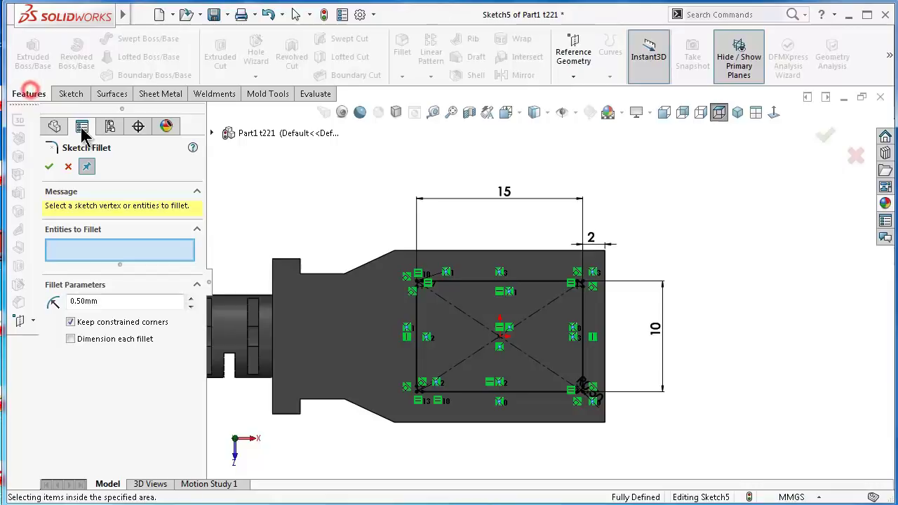
pyautogui.click(49, 167)
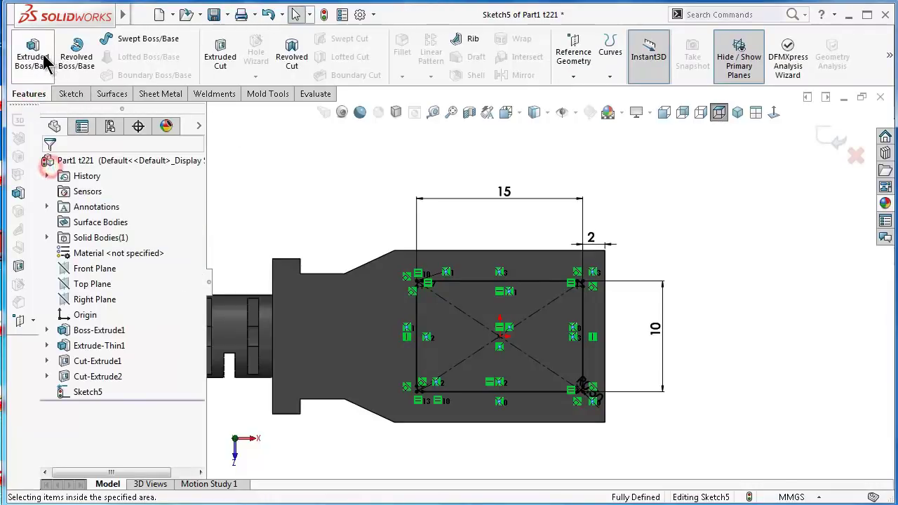
# Extrude-cut the rectangle 0.35 mm deep as Cut-Extrude3 and inspect the recess.
pyautogui.click(220, 58)
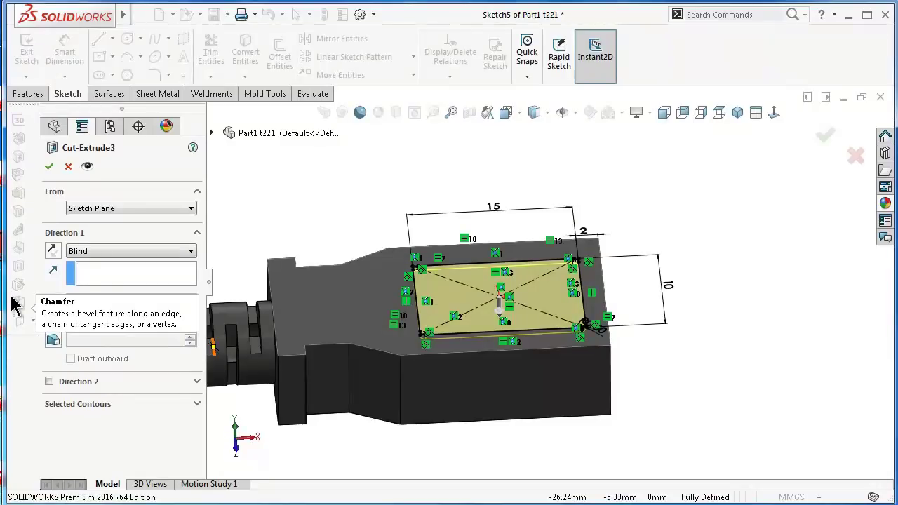
pyautogui.write('0.3')
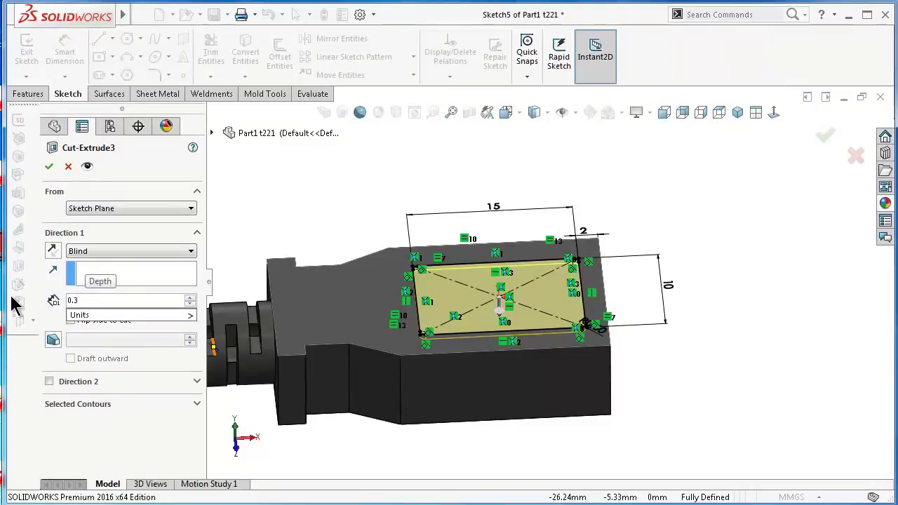
pyautogui.write('5')
pyautogui.press('Return')
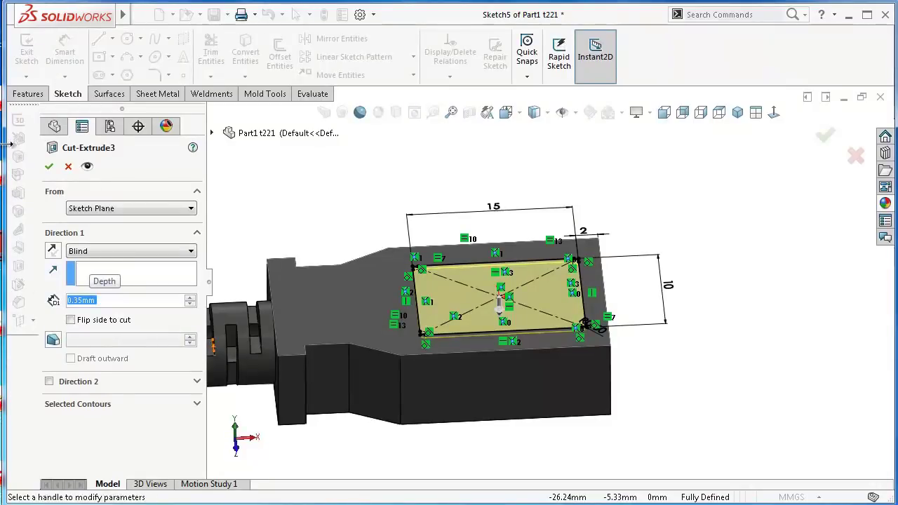
pyautogui.click(49, 167)
pyautogui.moveTo(716, 327)
pyautogui.mouseDown(button='middle')
pyautogui.moveTo(595, 398)
pyautogui.moveTo(634, 375)
pyautogui.mouseUp(button='middle')
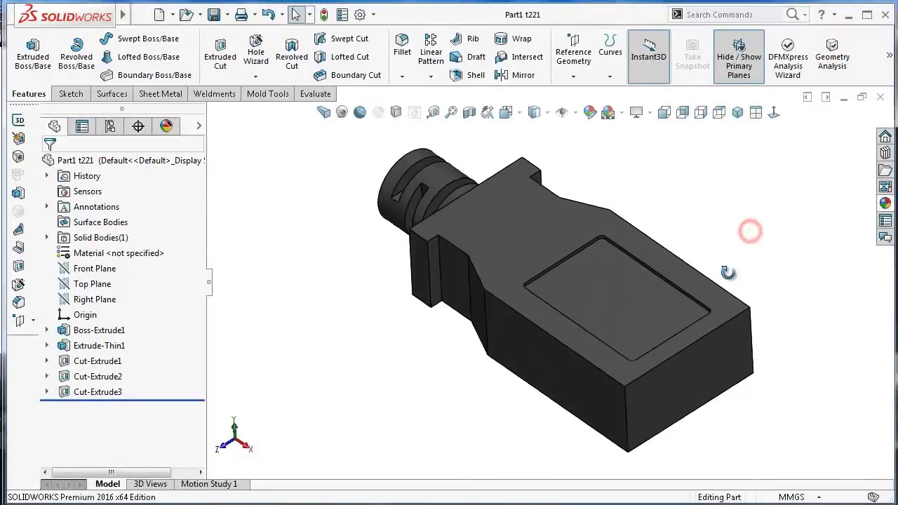
# Mirror the recess cut Cut-Extrude3 across Top Plane.
pyautogui.moveTo(752, 222)
pyautogui.mouseDown(button='middle')
pyautogui.moveTo(730, 278)
pyautogui.moveTo(738, 234)
pyautogui.mouseUp(button='middle')
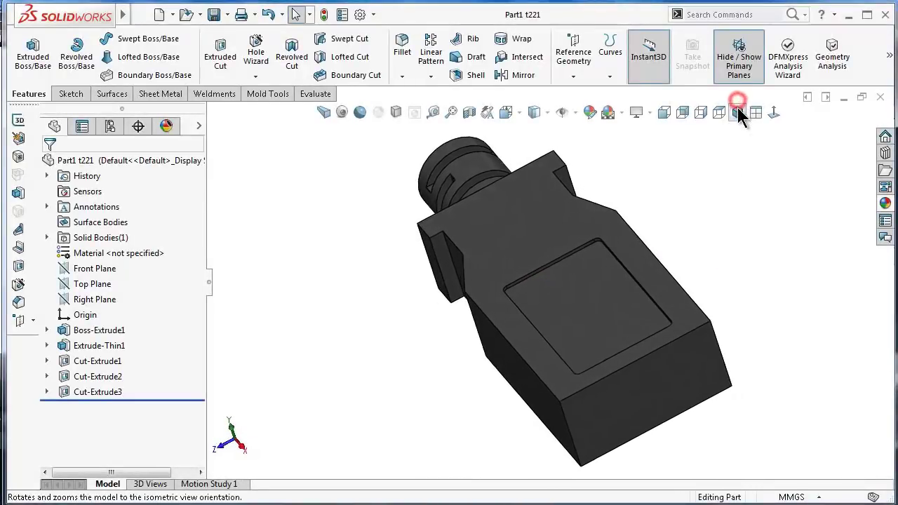
pyautogui.click(738, 110)
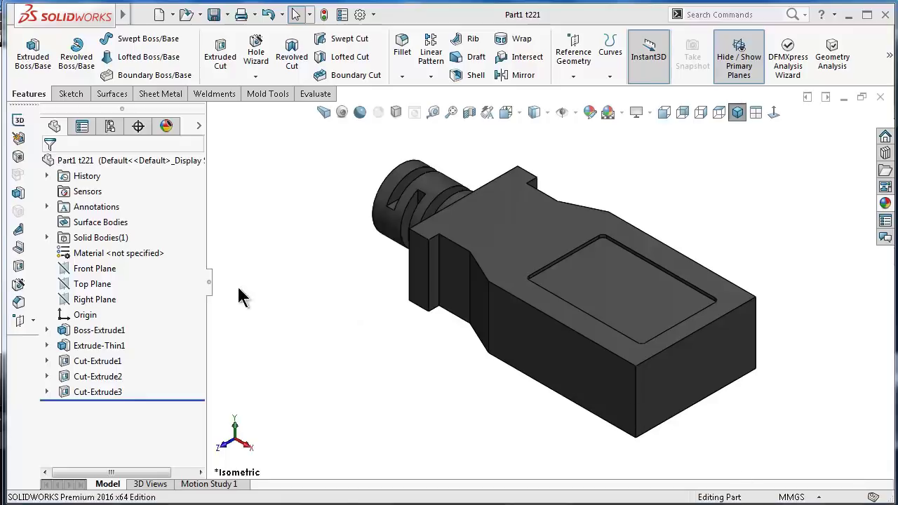
pyautogui.click(98, 289)
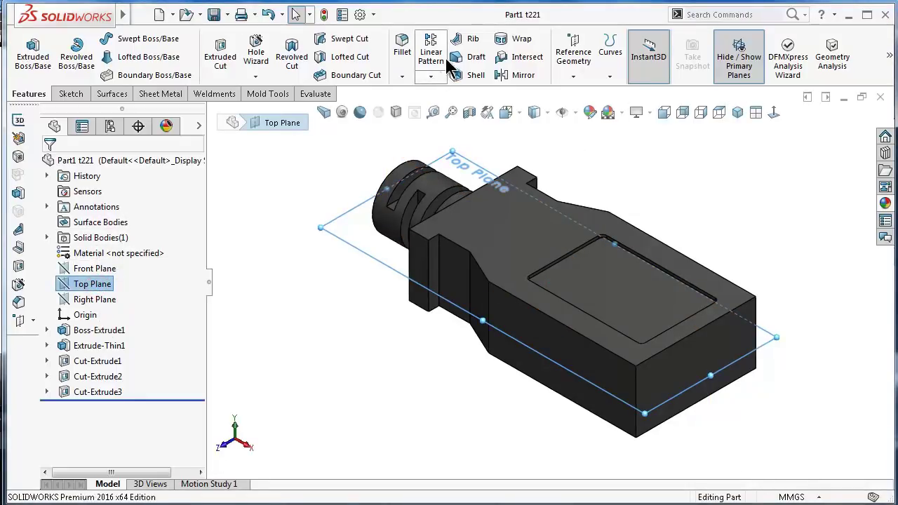
pyautogui.click(522, 77)
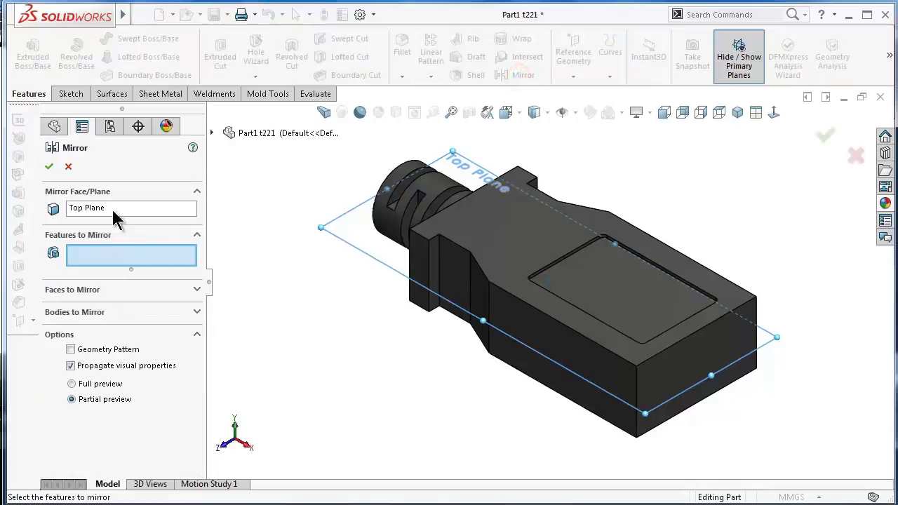
pyautogui.click(593, 292)
pyautogui.scroll(-3, 426, 193)
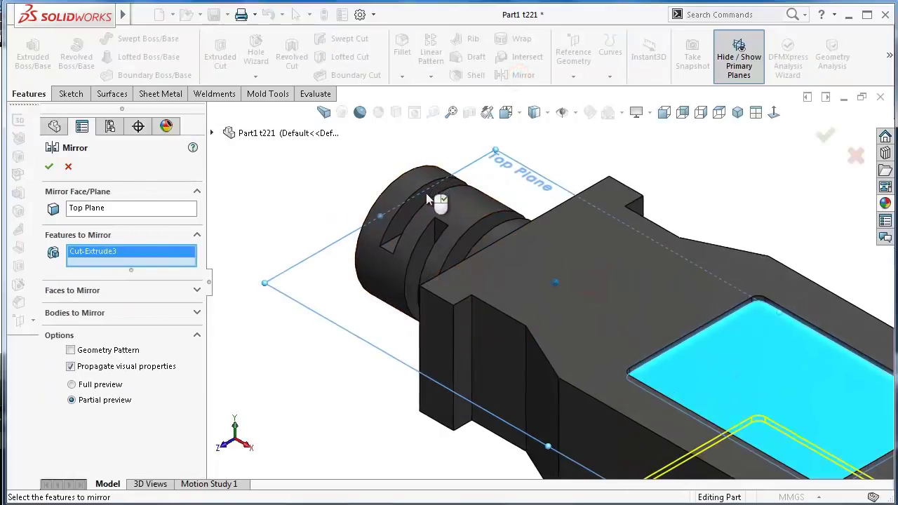
pyautogui.click(424, 199)
pyautogui.scroll(2, 435, 294)
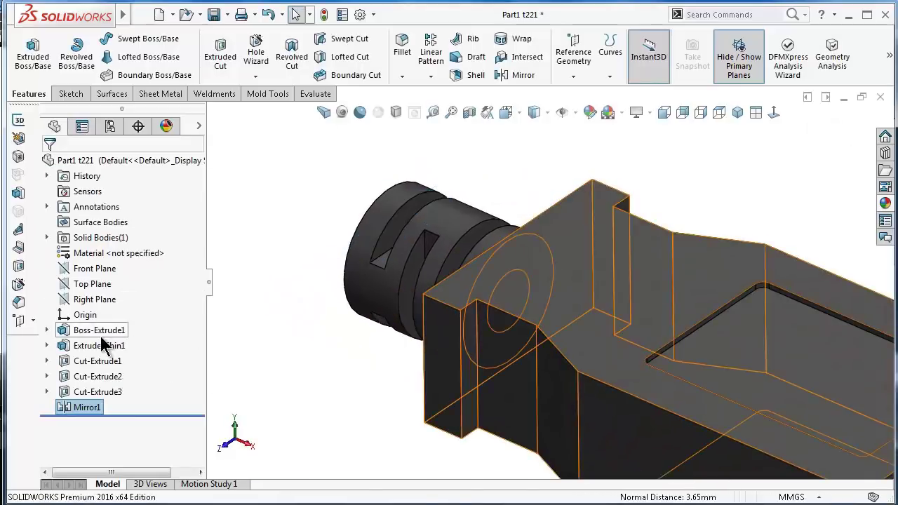
# Mirror the cylinder slot Cut-Extrude2 across Front Plane and return to isometric view.
pyautogui.click(102, 270)
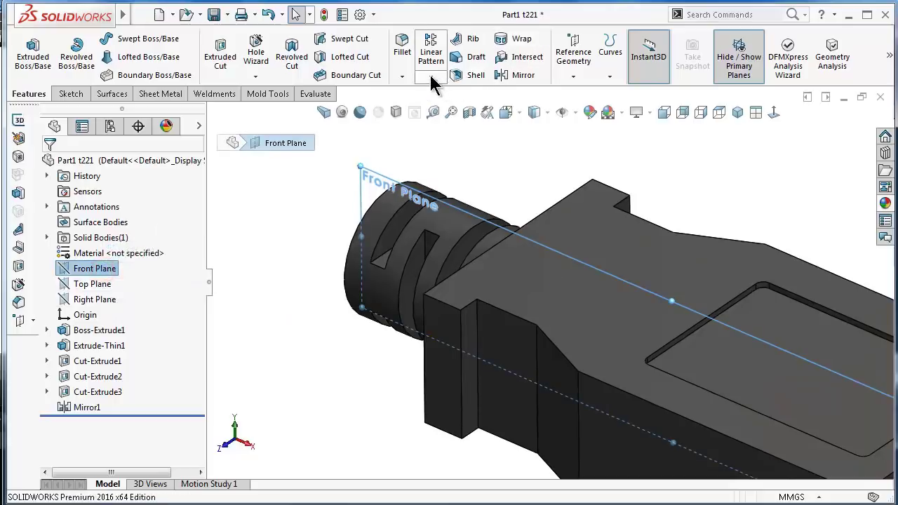
pyautogui.click(526, 80)
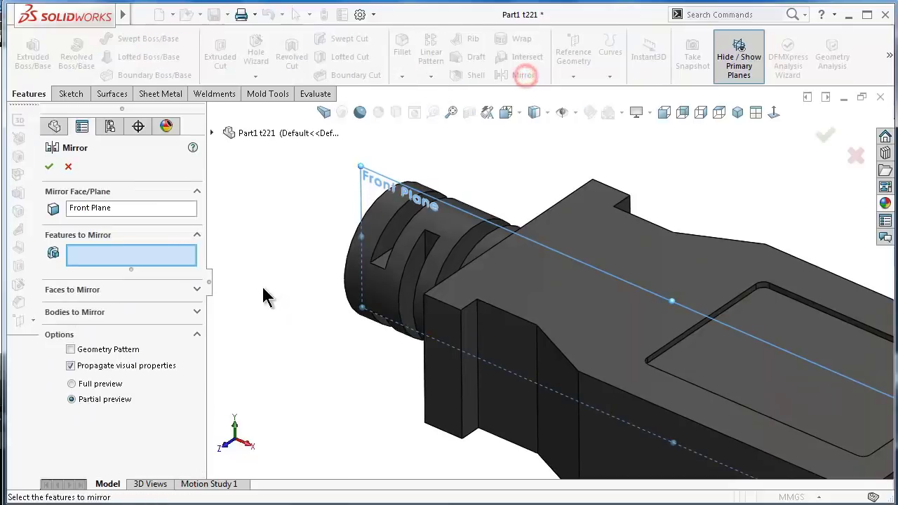
pyautogui.click(411, 279)
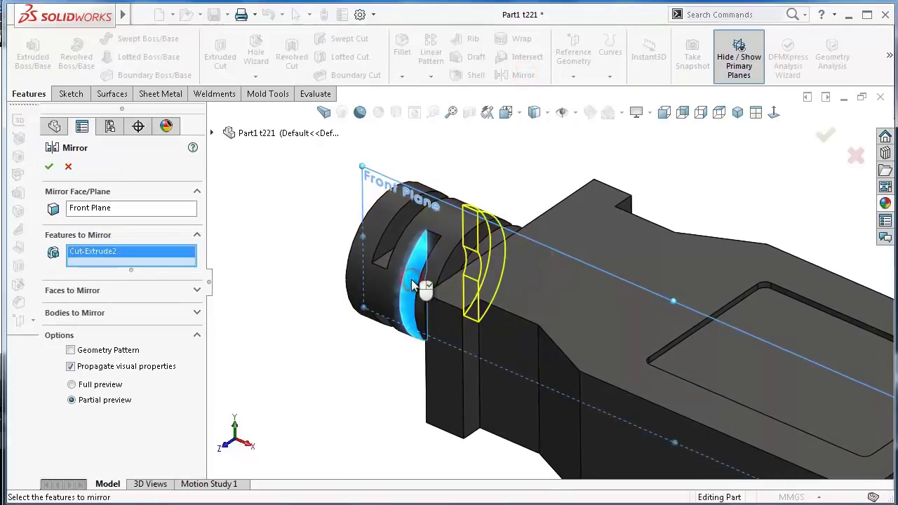
pyautogui.rightClick(411, 279)
pyautogui.moveTo(411, 279); pyautogui.dragTo(413, 306, button='middle')
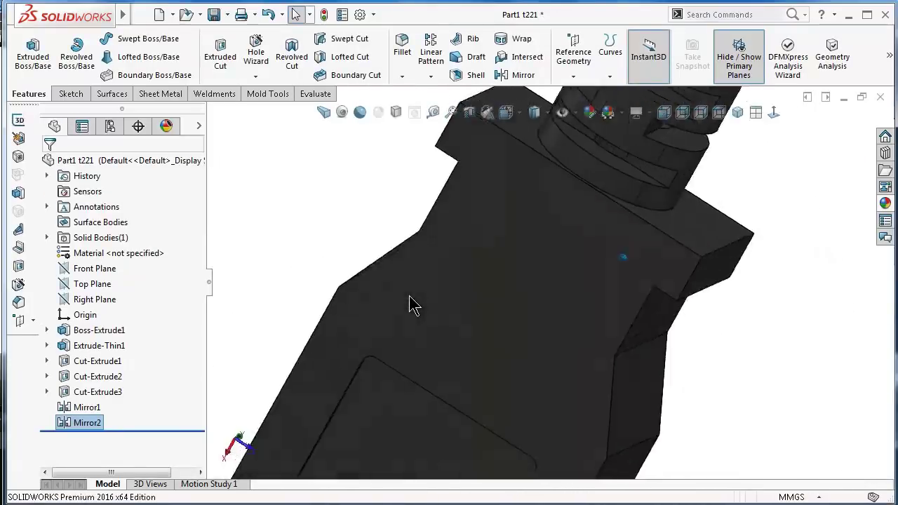
pyautogui.moveTo(413, 307)
pyautogui.mouseDown(button='middle')
pyautogui.moveTo(593, 224)
pyautogui.moveTo(631, 160)
pyautogui.moveTo(551, 297)
pyautogui.moveTo(636, 351)
pyautogui.moveTo(707, 455)
pyautogui.mouseUp(button='middle')
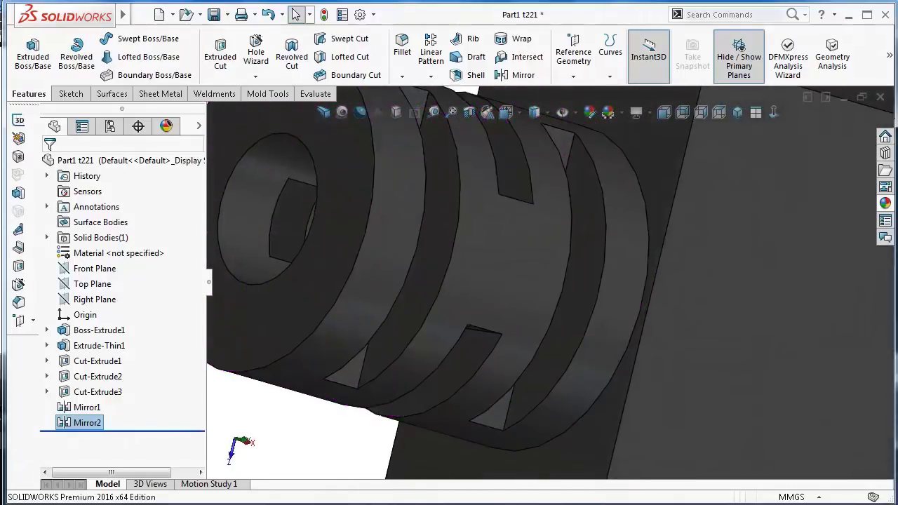
pyautogui.click(737, 113)
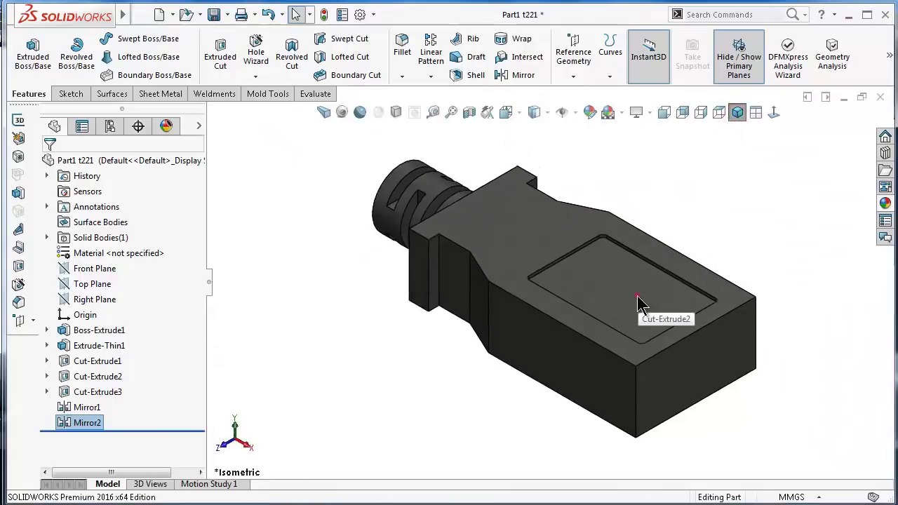
# Start Sketch6 on the recess floor and draw a circle left of the origin.
pyautogui.click(638, 302)
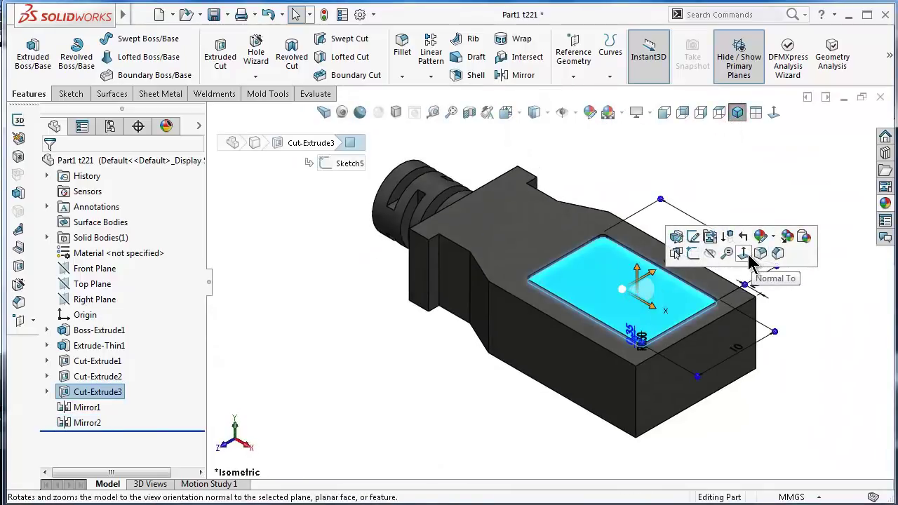
pyautogui.click(692, 257)
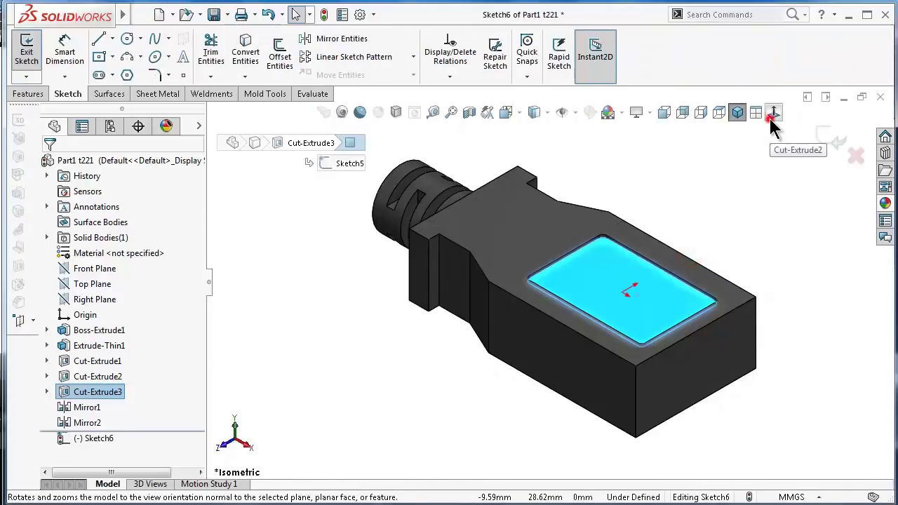
pyautogui.click(764, 115)
pyautogui.scroll(-2, 630, 316)
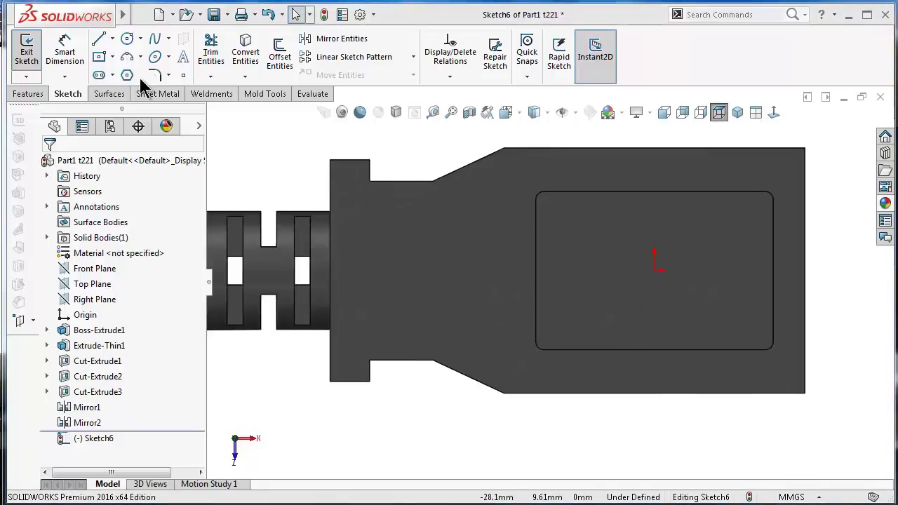
pyautogui.click(127, 40)
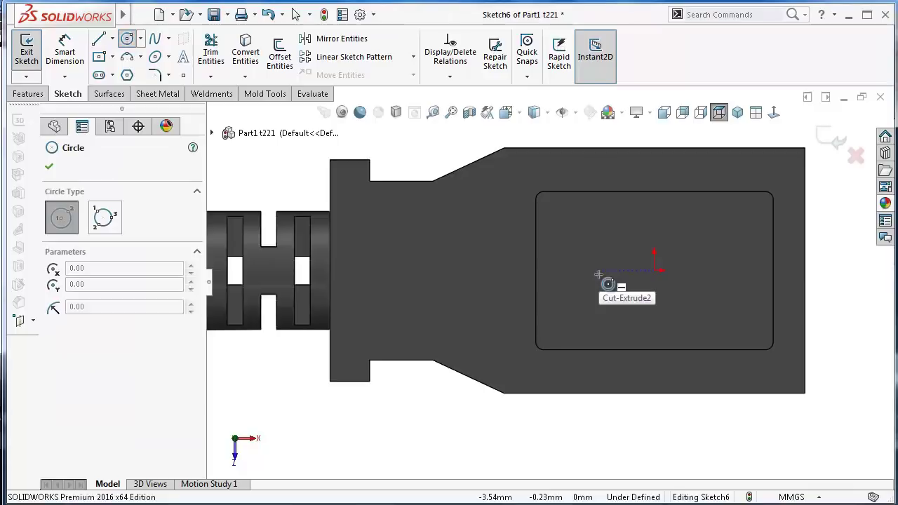
pyautogui.click(577, 270)
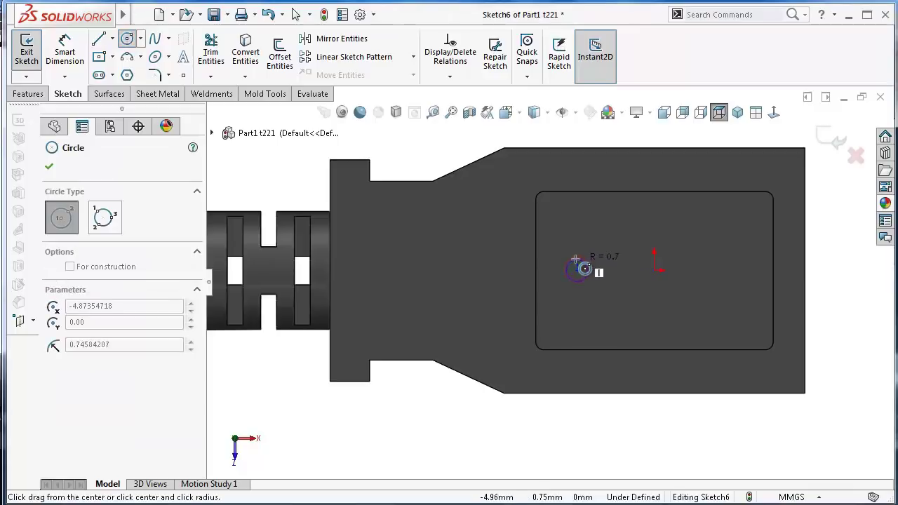
pyautogui.click(577, 255)
# Dimension the circle's diameter to 2 mm.
pyautogui.moveTo(619, 293); pyautogui.dragTo(599, 259, button='right')
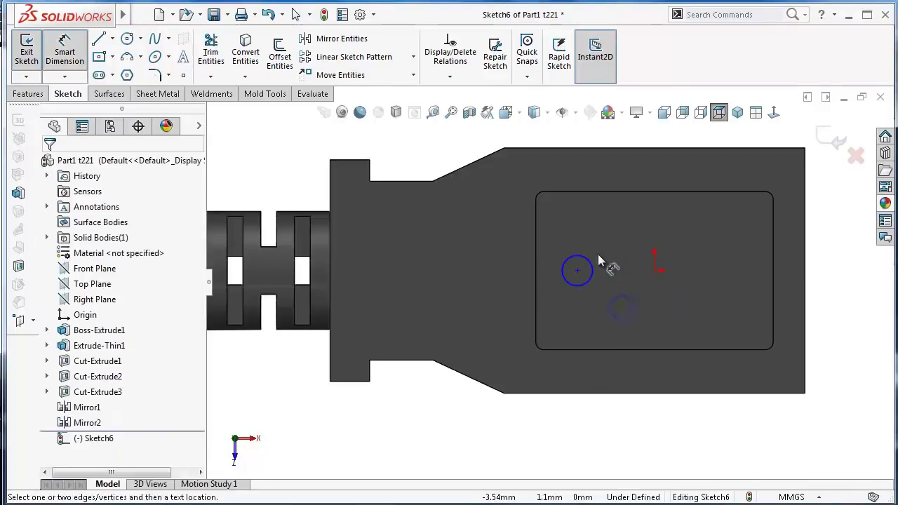
pyautogui.click(591, 266)
pyautogui.click(597, 258)
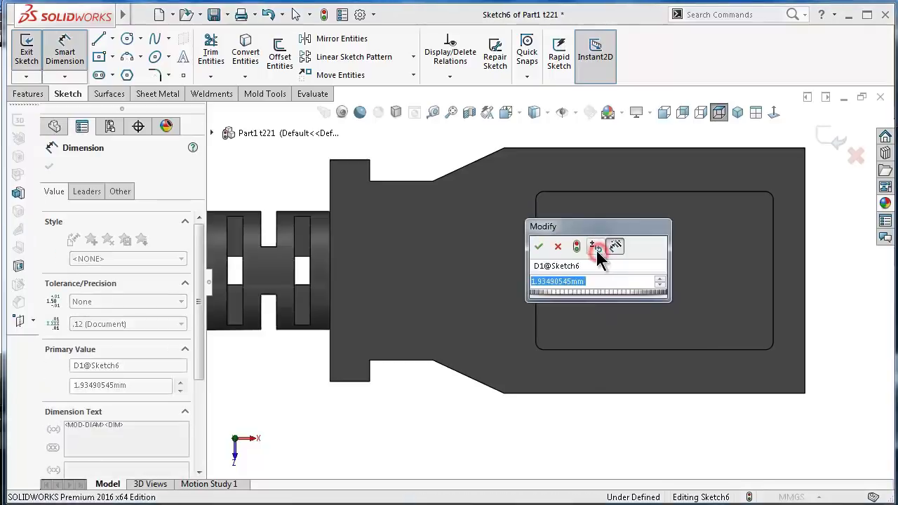
pyautogui.write('2')
pyautogui.press('Return')
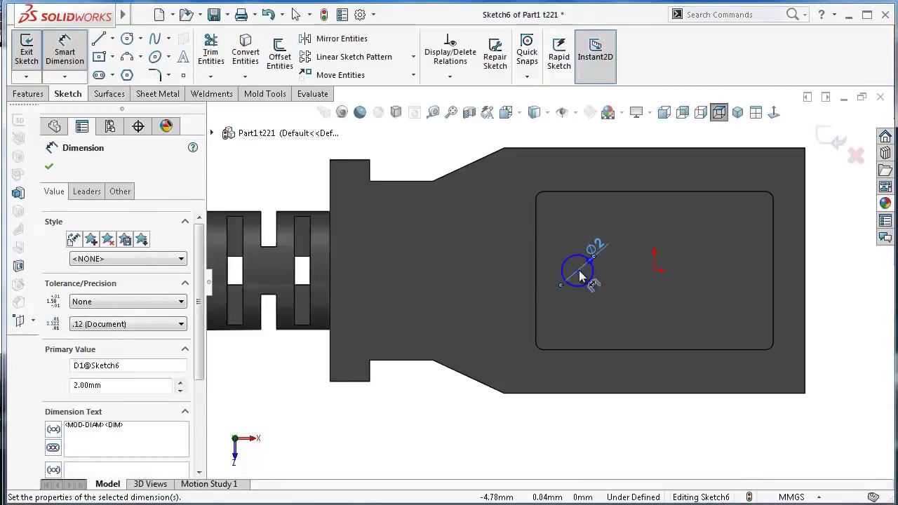
# Set the circle's centre 5 mm from the origin.
pyautogui.click(577, 271)
pyautogui.click(652, 270)
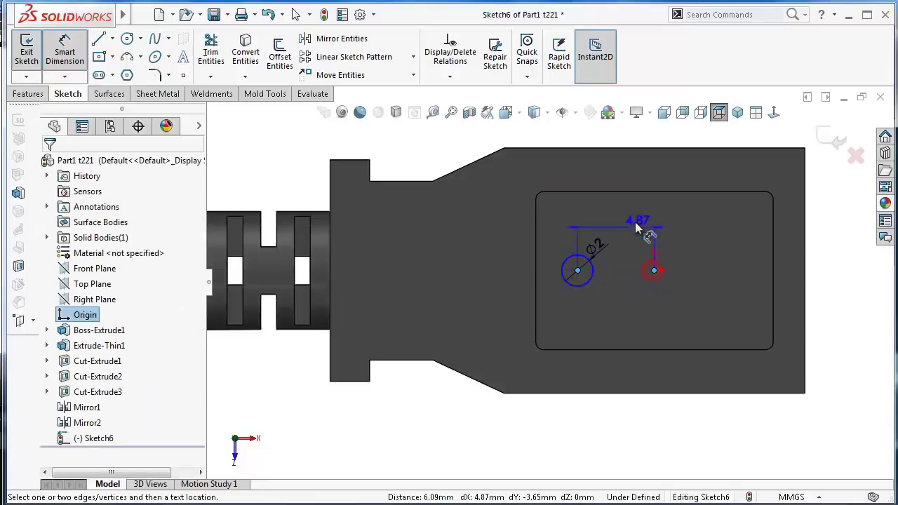
pyautogui.click(619, 221)
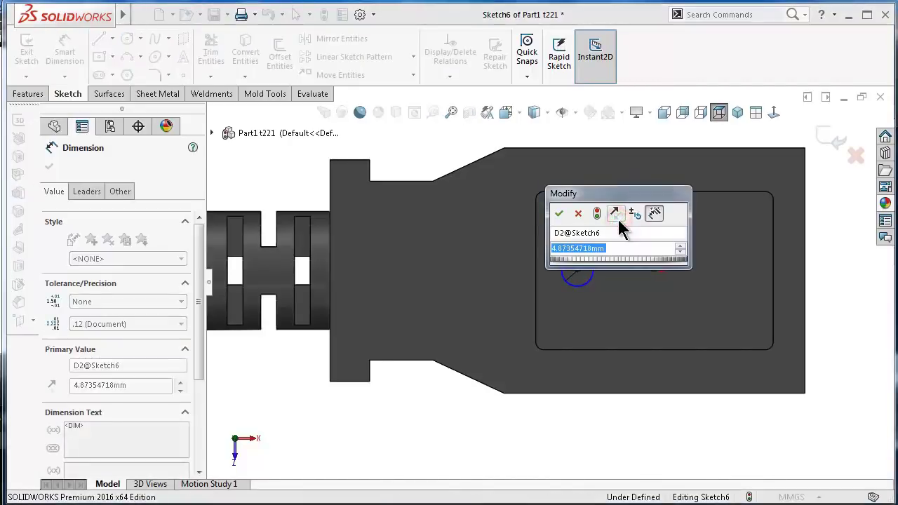
pyautogui.write('4')
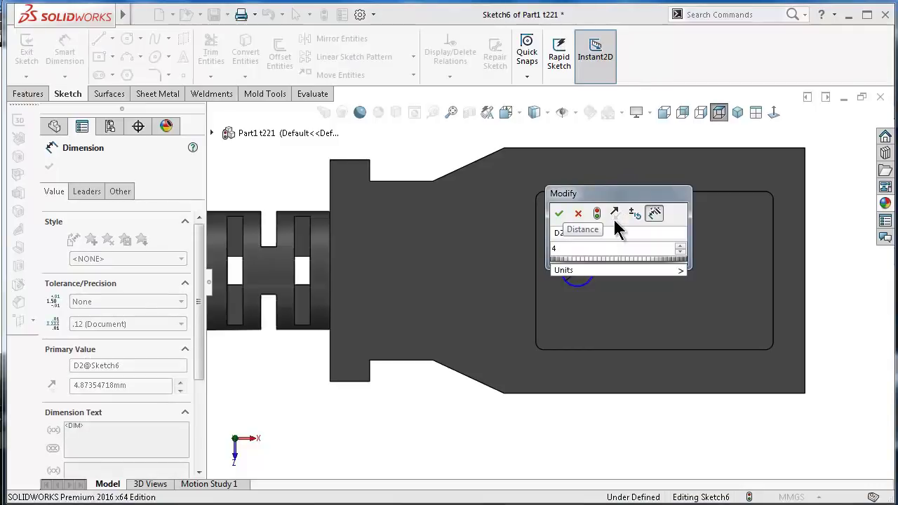
pyautogui.press('BackSpace')
pyautogui.write('5')
pyautogui.press('Return')
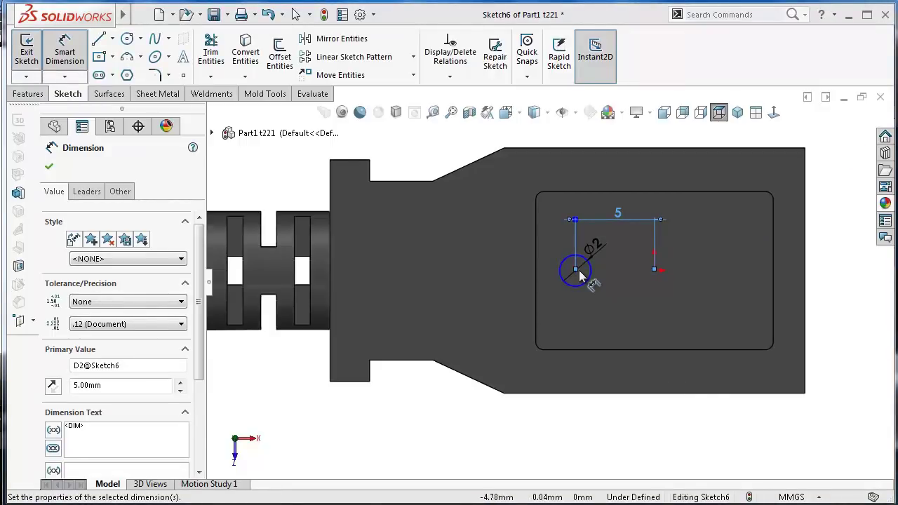
pyautogui.click(631, 283)
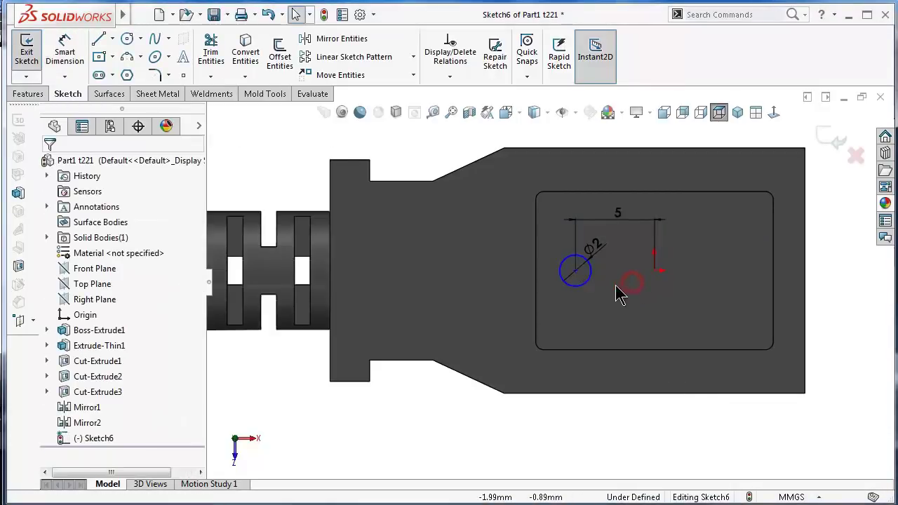
# Make the circle's centre horizontal with the origin and display hidden lines removed.
pyautogui.click(577, 274)
pyautogui.keyDown('ctrl'); pyautogui.click(654, 271); pyautogui.keyUp('ctrl')
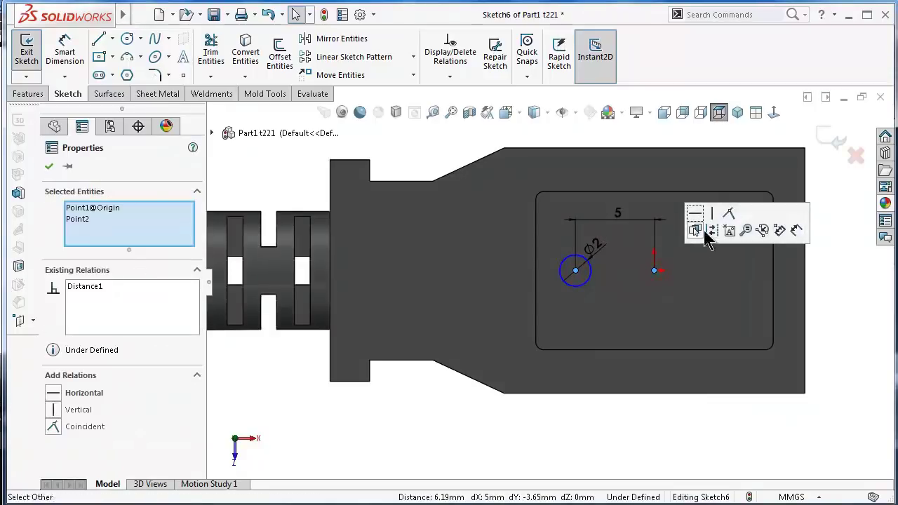
pyautogui.click(695, 213)
pyautogui.click(427, 157)
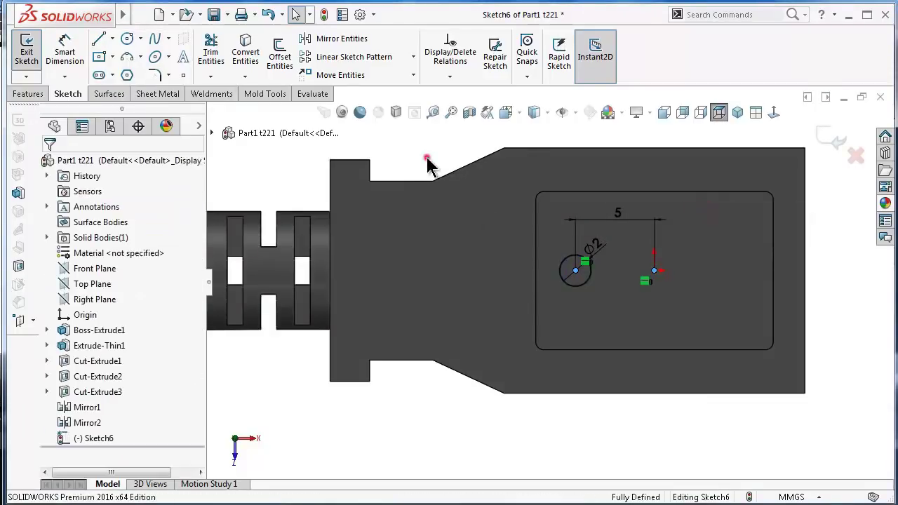
pyautogui.click(547, 113)
pyautogui.click(535, 172)
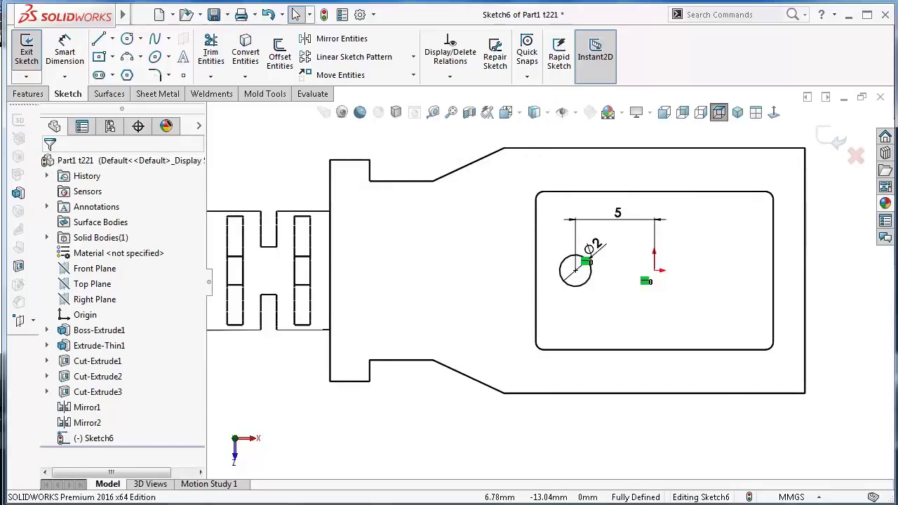
# Move the 5 dimension below the circle and the Ø2 dimension up and left.
pyautogui.moveTo(624, 225); pyautogui.dragTo(627, 315)
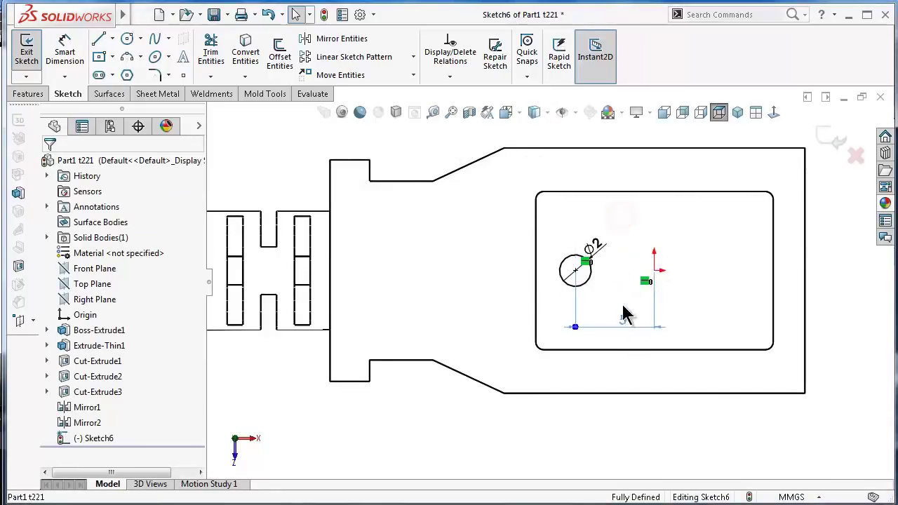
pyautogui.click(596, 250)
pyautogui.moveTo(596, 243); pyautogui.dragTo(537, 221)
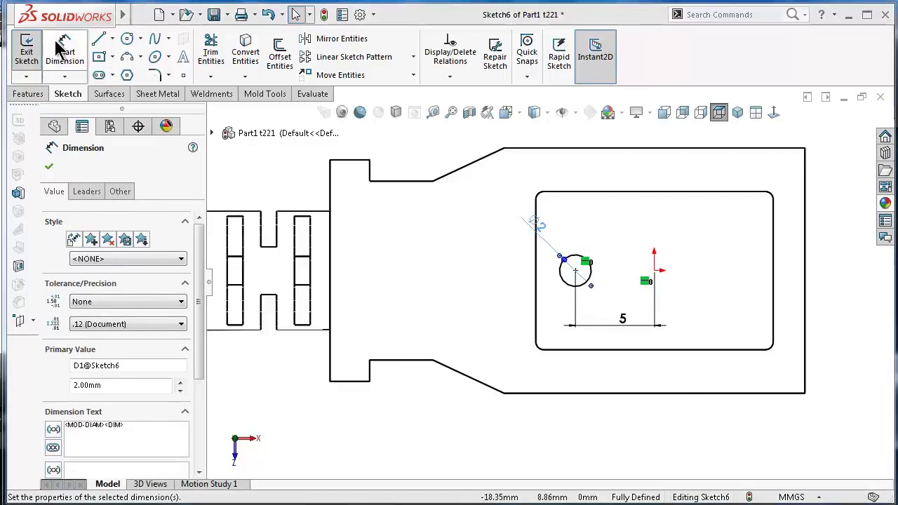
# Draw a small circle to the right and give it a 1.57 diameter.
pyautogui.click(127, 40)
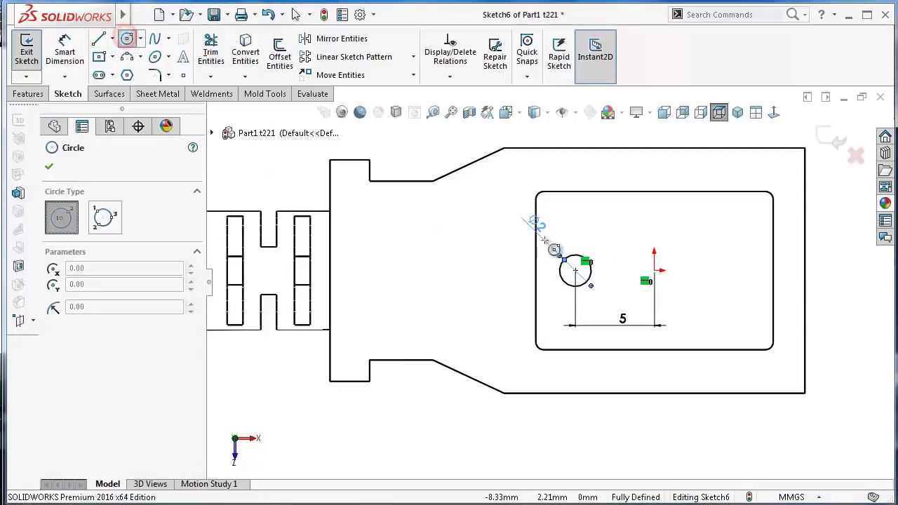
pyautogui.click(678, 230)
pyautogui.click(685, 229)
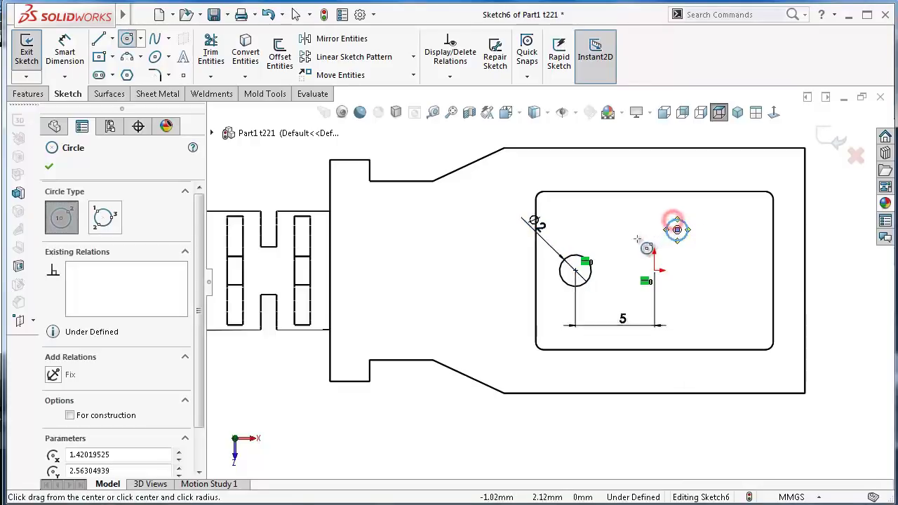
pyautogui.moveTo(638, 239)
pyautogui.mouseDown(button='right')
pyautogui.moveTo(627, 199)
pyautogui.moveTo(638, 177)
pyautogui.mouseUp(button='right')
pyautogui.click(688, 240)
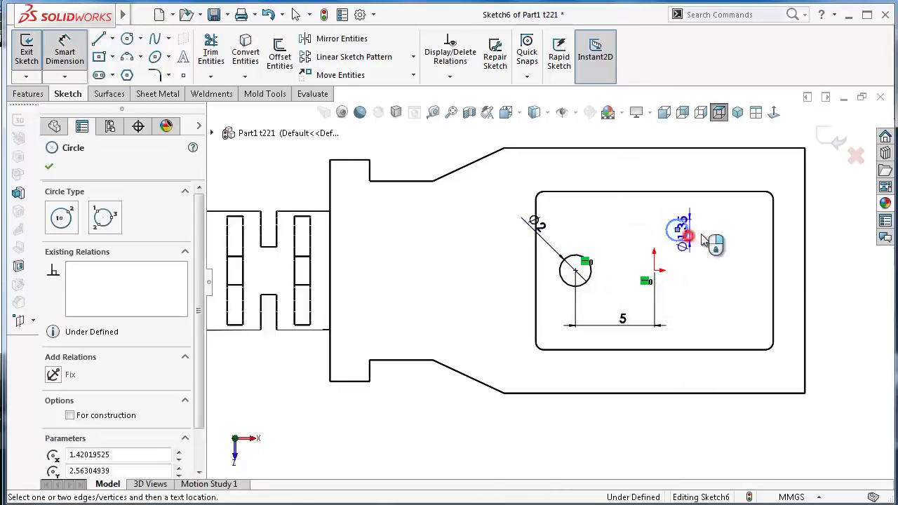
pyautogui.click(675, 241)
pyautogui.write('1.')
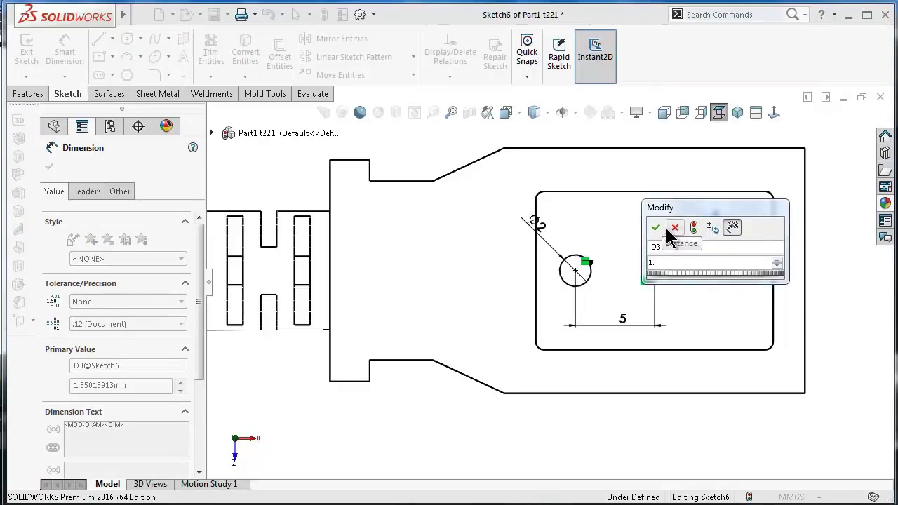
pyautogui.write('57')
pyautogui.press('Return')
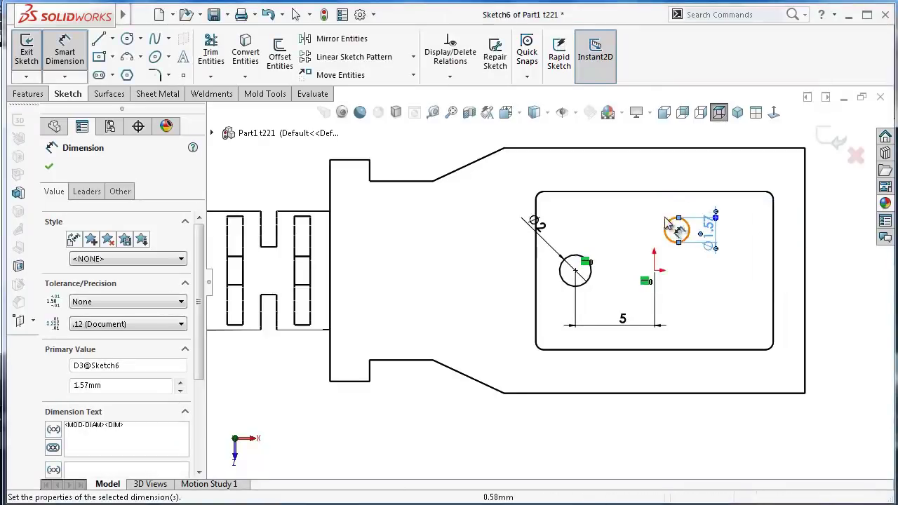
# Dimension the small circle's centre 2.50 vertically from the origin.
pyautogui.scroll(-2, 670, 231)
pyautogui.click(665, 250)
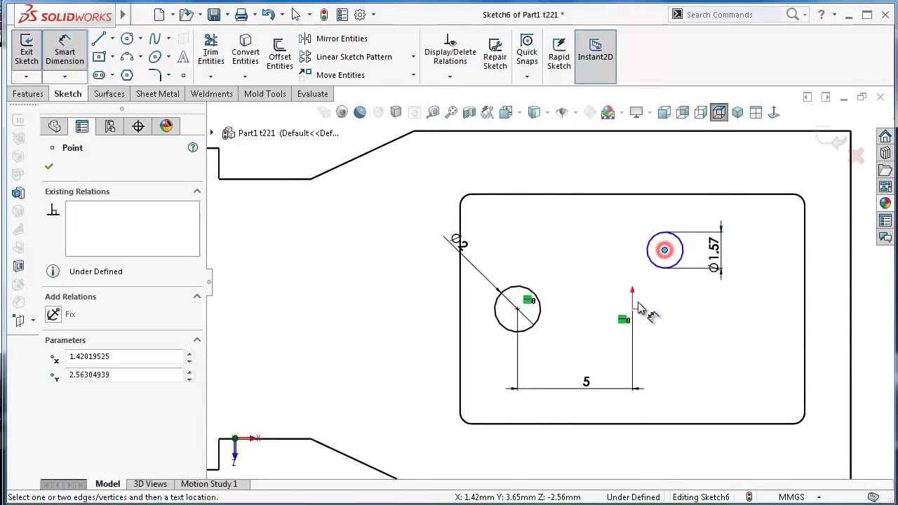
pyautogui.click(632, 309)
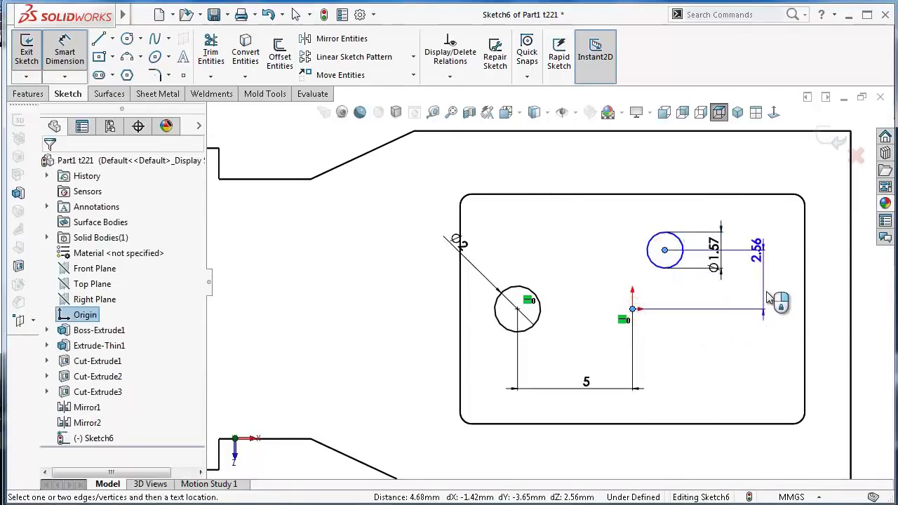
pyautogui.click(770, 302)
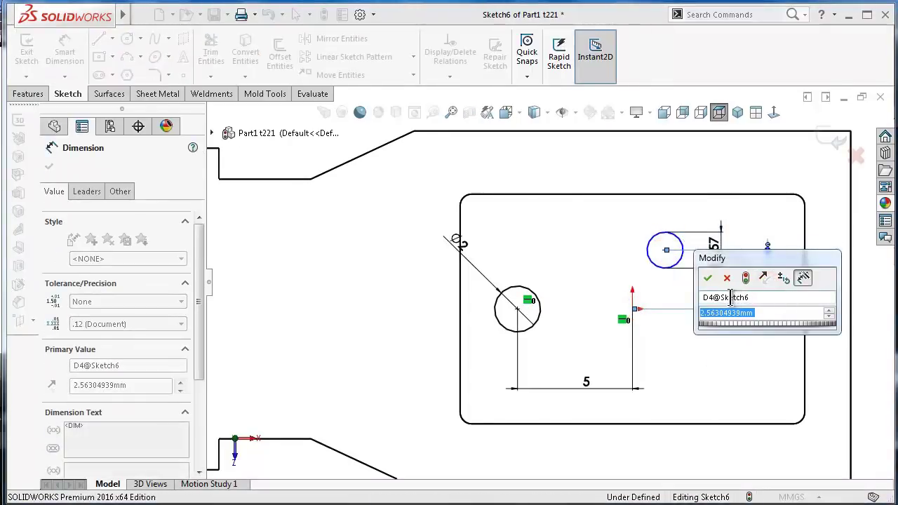
pyautogui.write('2.5')
pyautogui.press('Return')
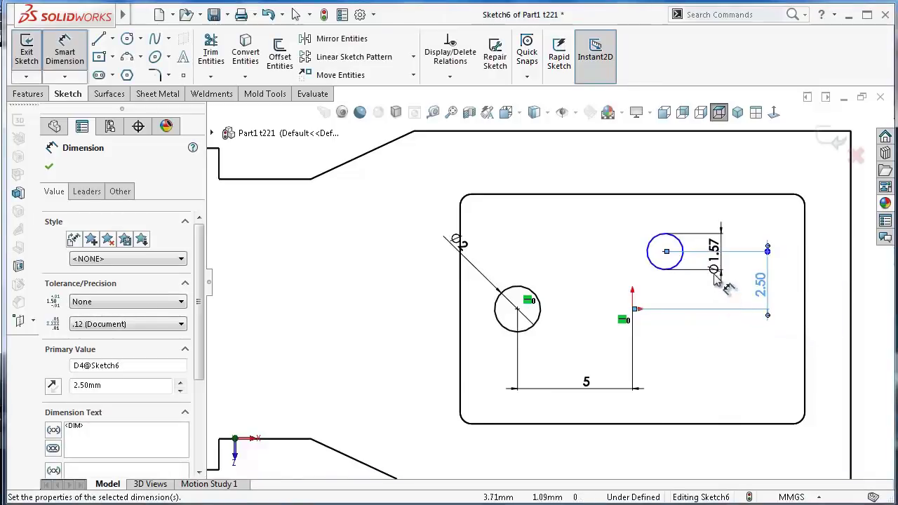
# Set a 7.25 horizontal distance between the Ø2 circle's centre and the small circle's centre.
pyautogui.click(517, 309)
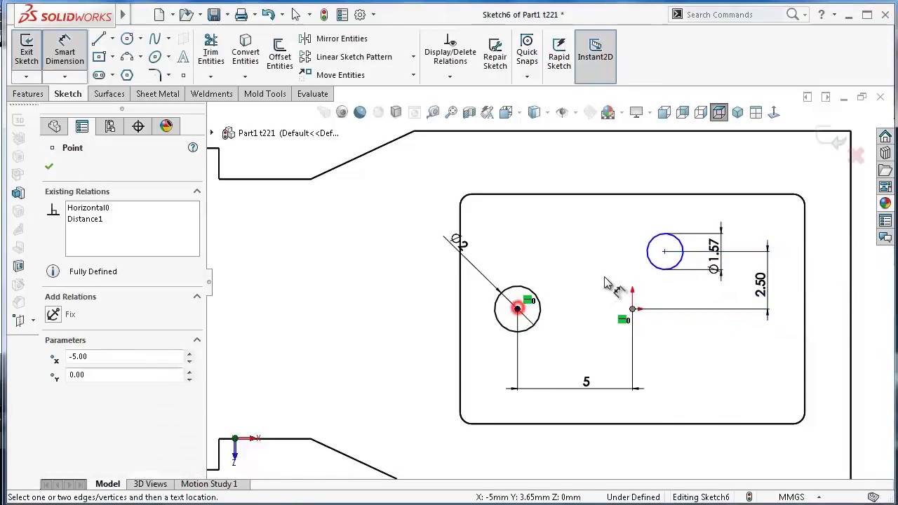
pyautogui.click(665, 252)
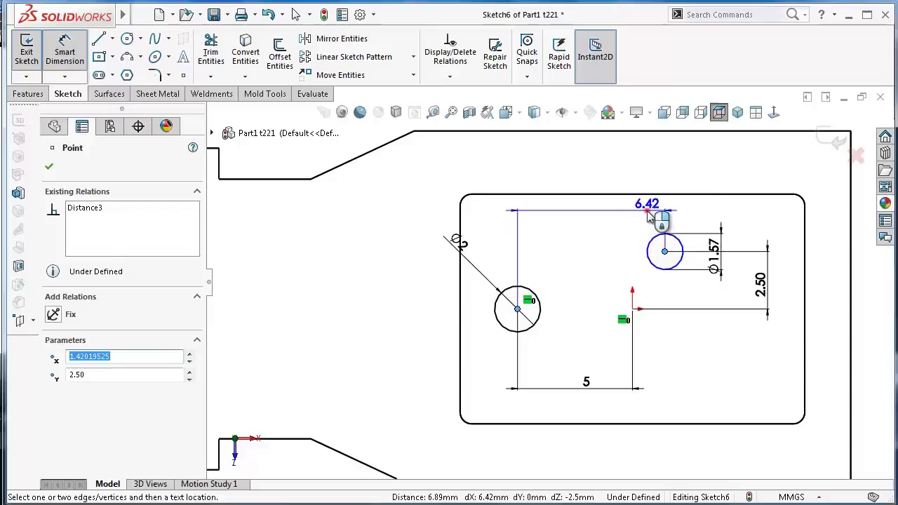
pyautogui.click(660, 210)
pyautogui.write('7.25')
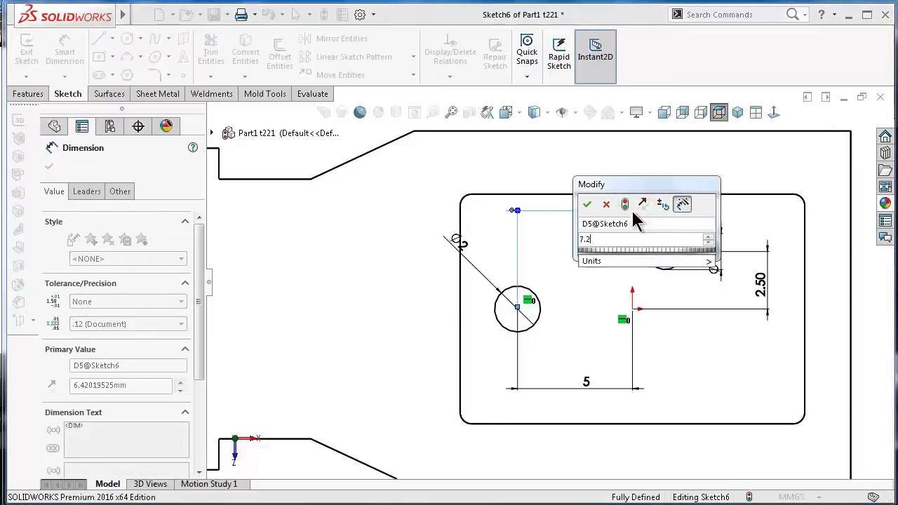
pyautogui.press('Return')
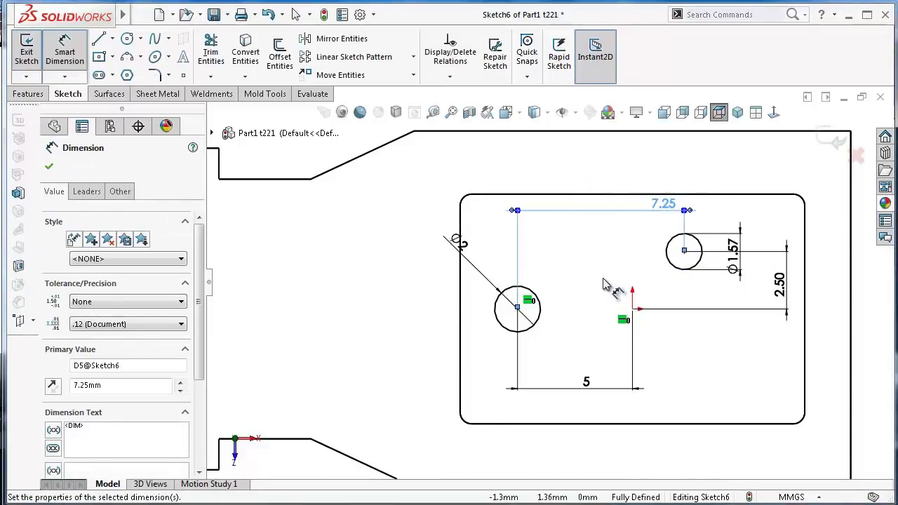
pyautogui.click(603, 283)
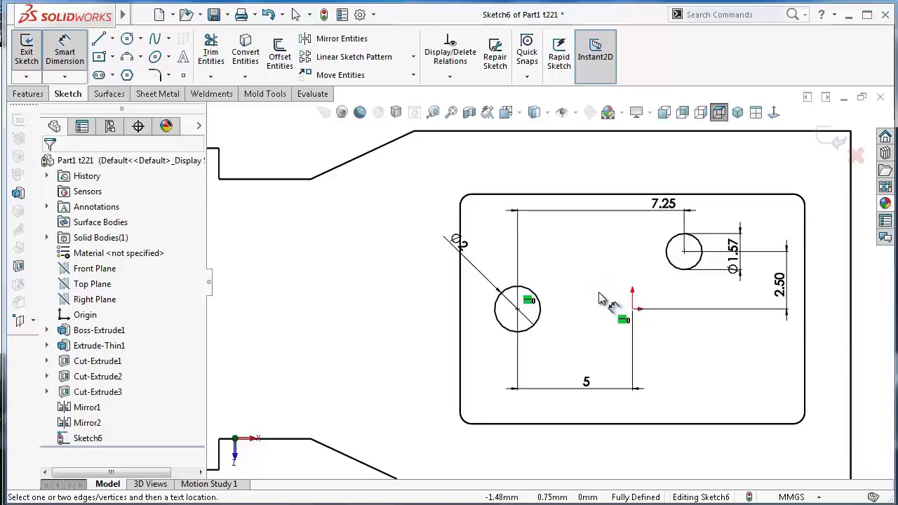
pyautogui.press('Escape')
# Change the small circle's diameter to 1.50 and reposition the 2.50, Ø1.50 and 7.25 dimensions.
pyautogui.doubleClick(732, 265)
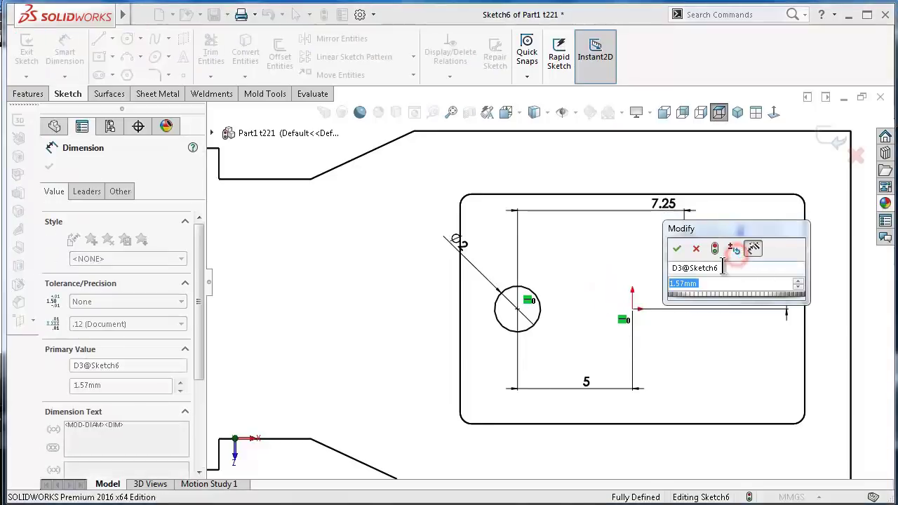
pyautogui.write('1.5')
pyautogui.press('Return')
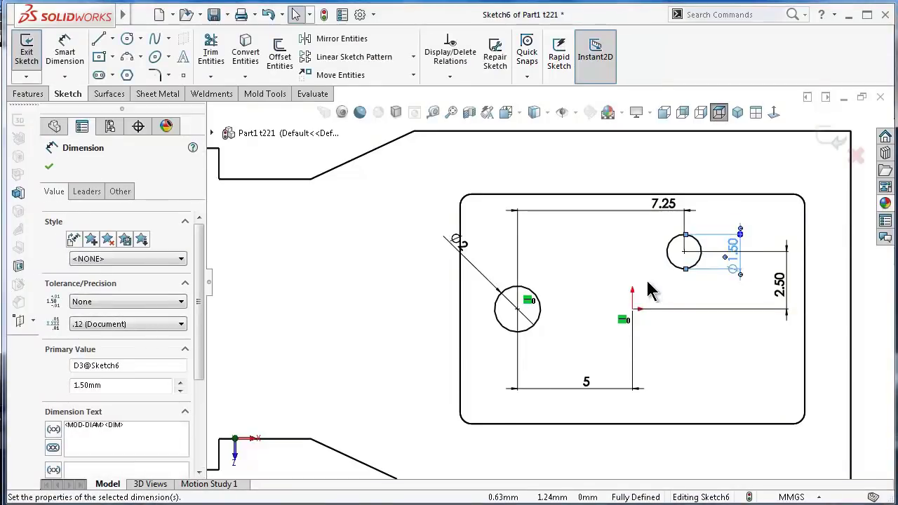
pyautogui.click(603, 261)
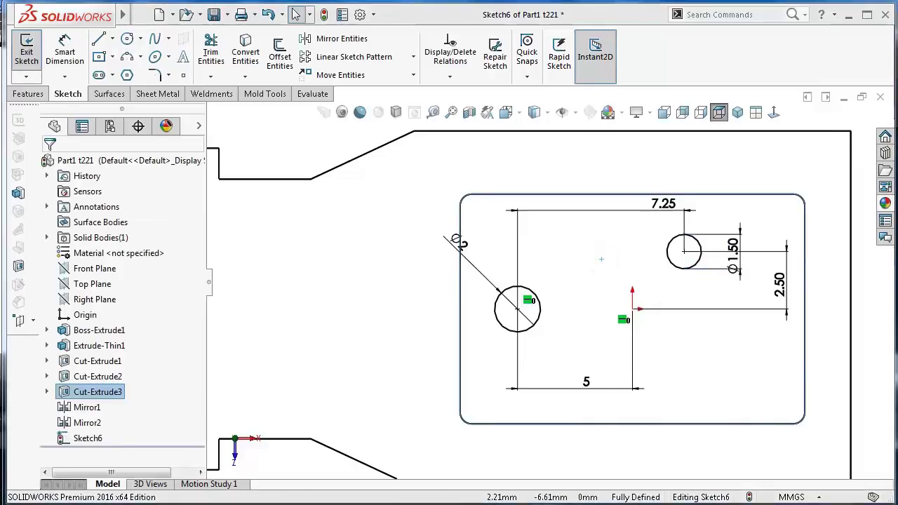
pyautogui.moveTo(787, 290); pyautogui.dragTo(841, 298)
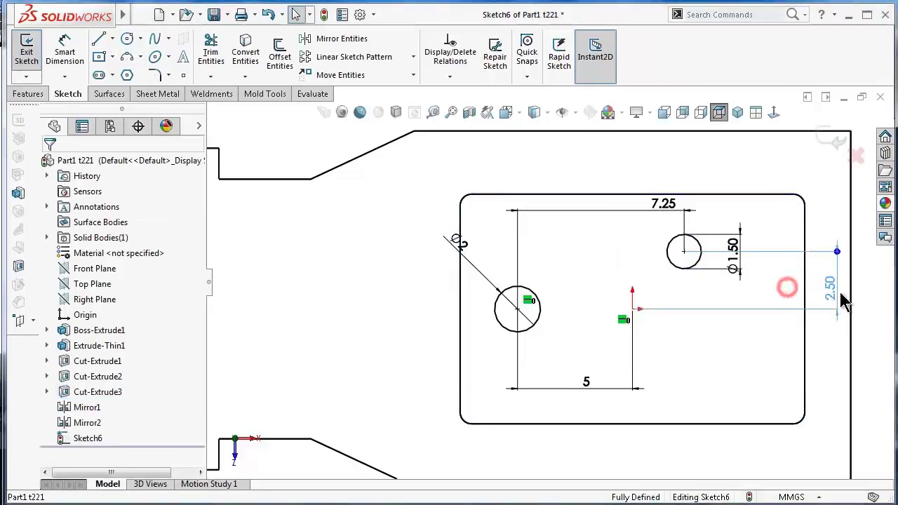
pyautogui.moveTo(732, 262); pyautogui.dragTo(783, 185)
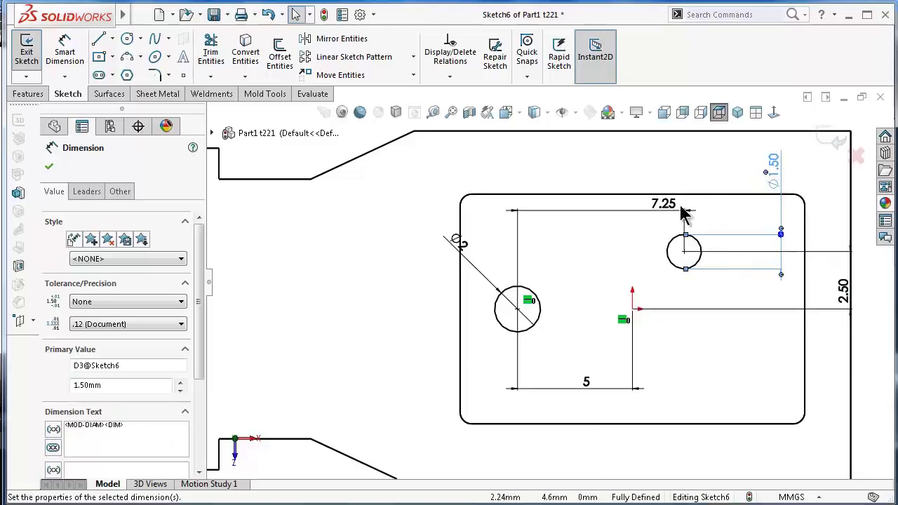
pyautogui.moveTo(664, 212); pyautogui.dragTo(642, 175)
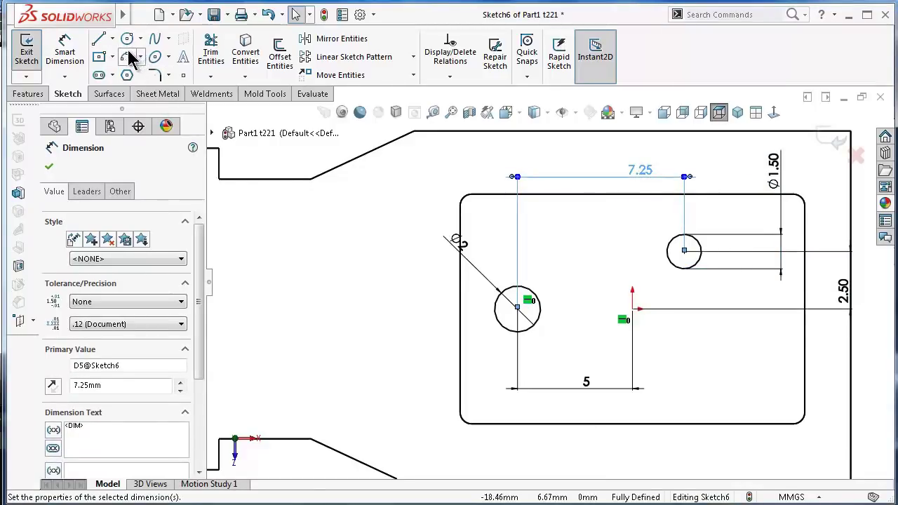
# Draw a three-sided polygon just right of the origin.
pyautogui.click(99, 40)
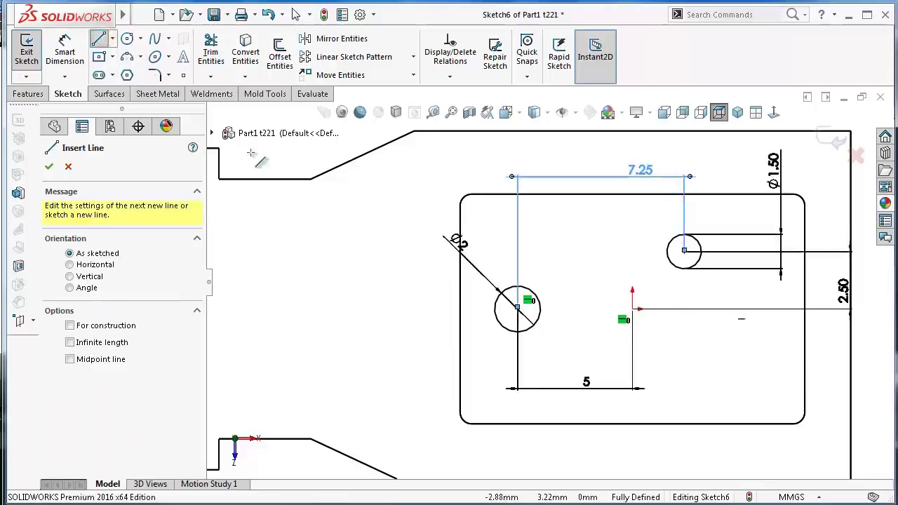
pyautogui.click(127, 76)
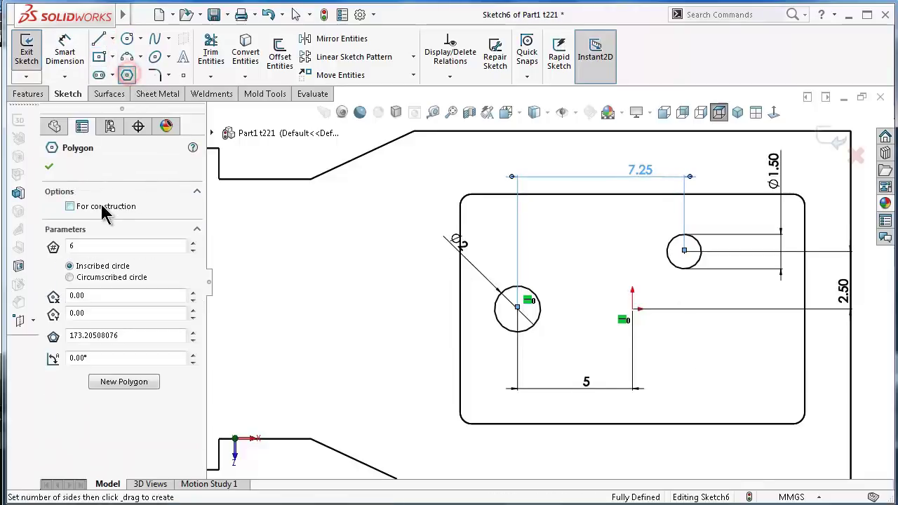
pyautogui.doubleClick(85, 245)
pyautogui.write('3')
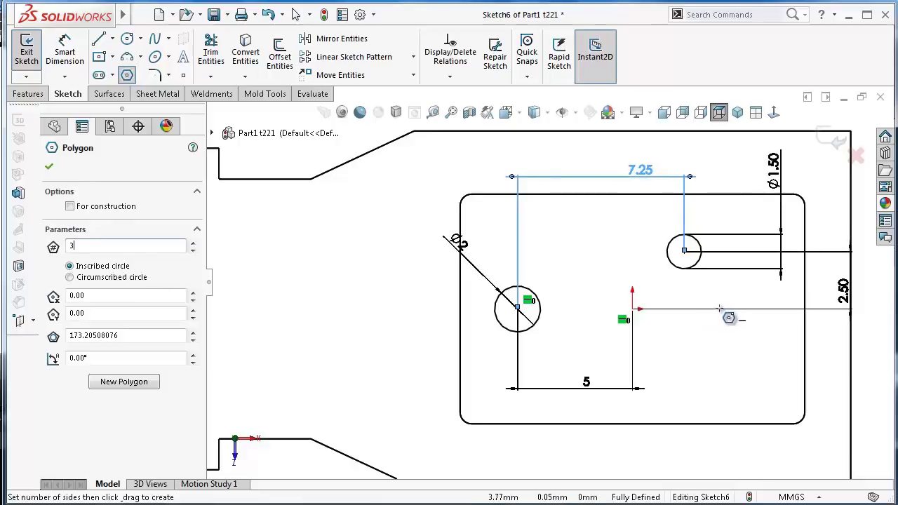
pyautogui.moveTo(729, 310)
pyautogui.mouseDown()
pyautogui.moveTo(775, 300)
pyautogui.moveTo(770, 309)
pyautogui.mouseUp()
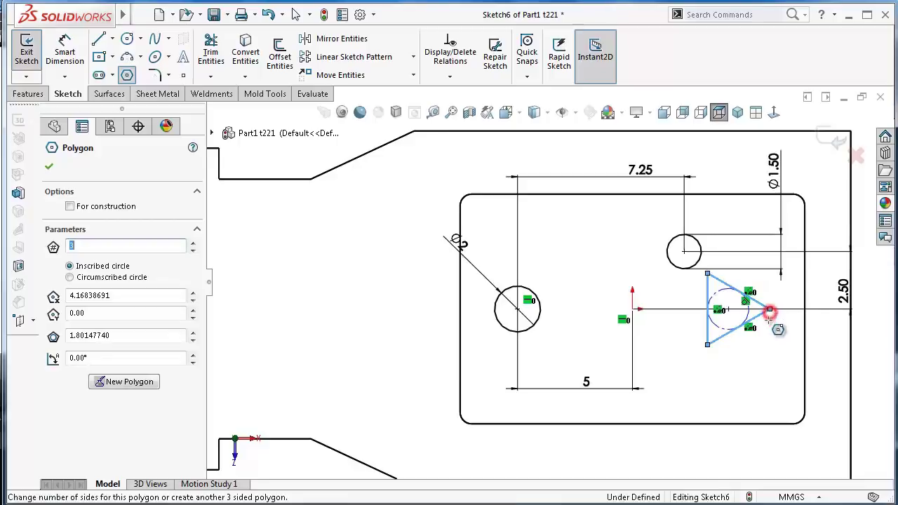
pyautogui.press('Escape')
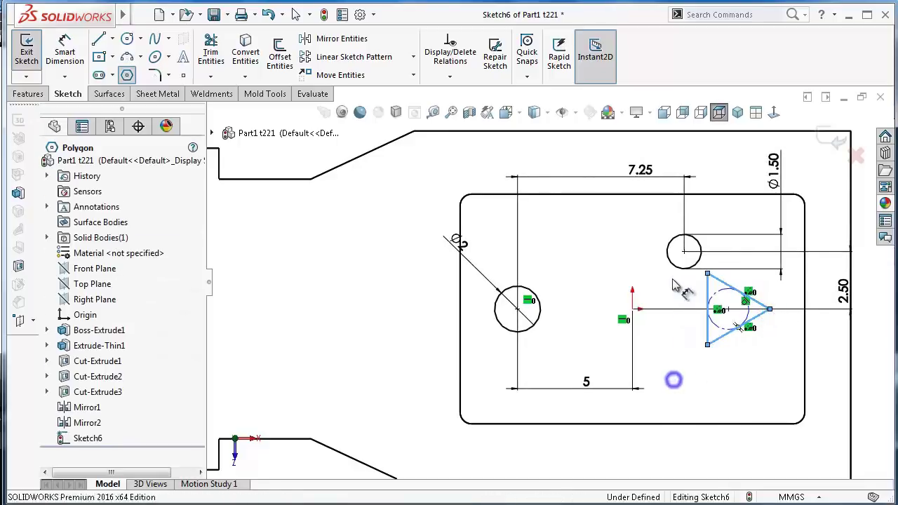
# Dimension one triangle edge and enter a length of 1.57.
pyautogui.press('d')
pyautogui.click(710, 298)
pyautogui.click(692, 301)
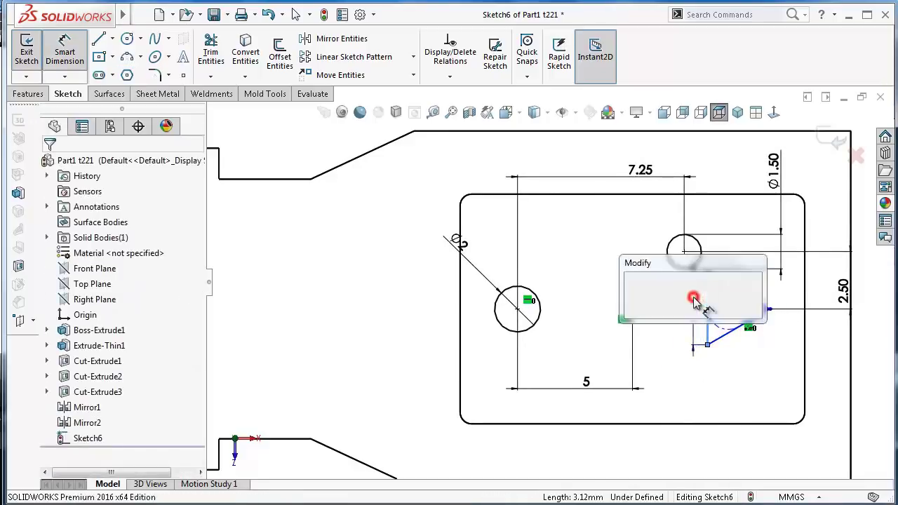
pyautogui.write('1.57')
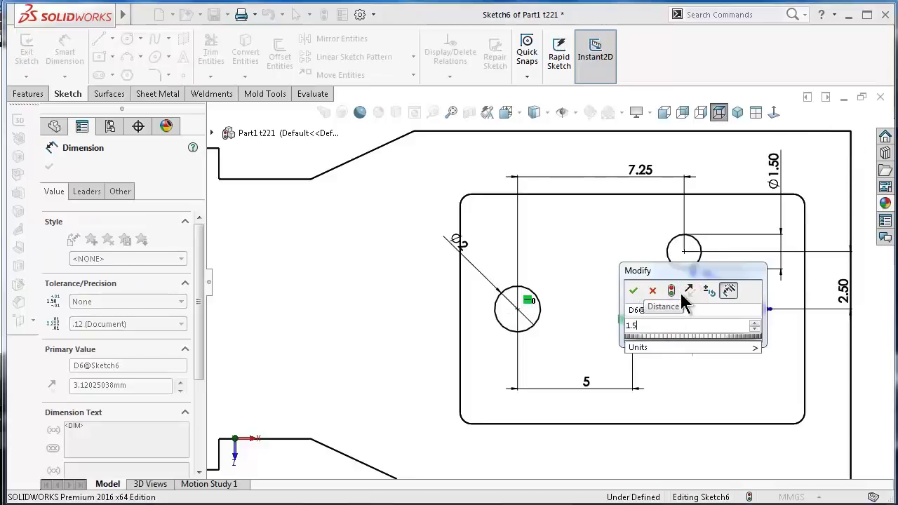
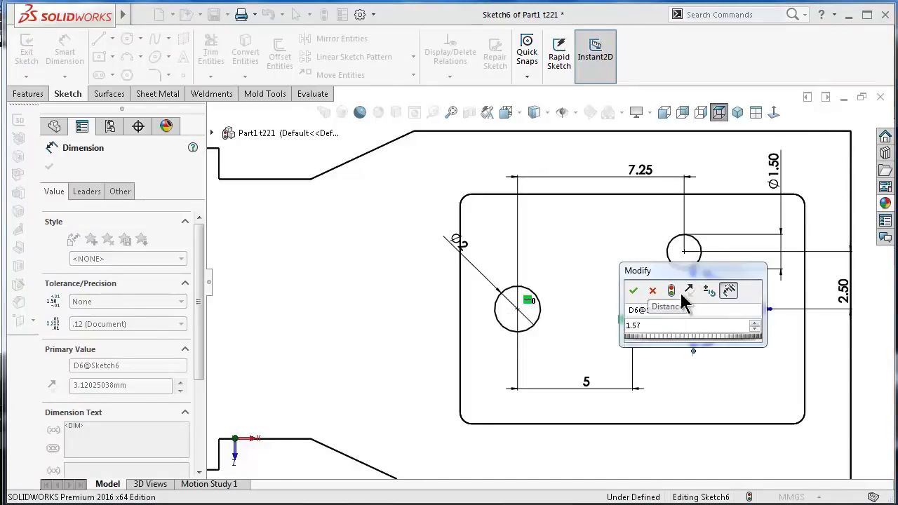
# Confirm the 1.57 triangle size and dimension its centre 2.5 horizontally from the small circle's centre.
pyautogui.press('Return')
pyautogui.scroll(-1, 680, 298)
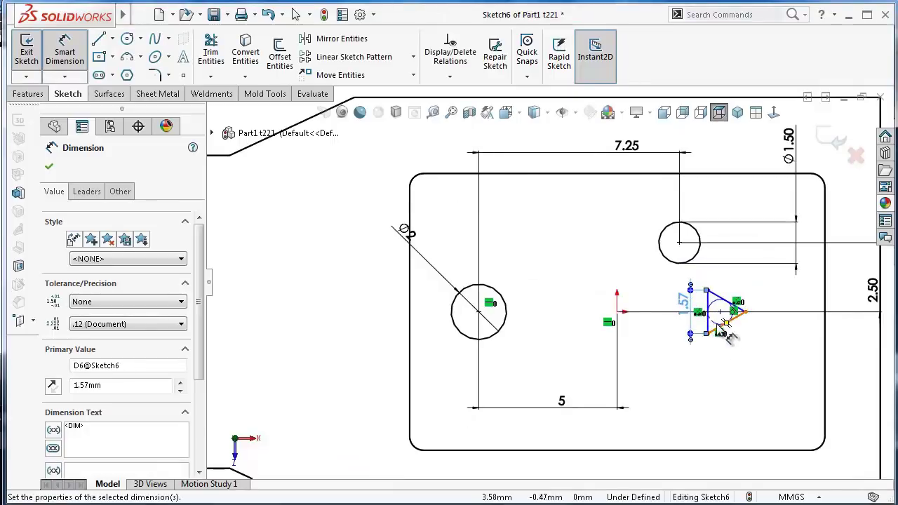
pyautogui.click(720, 313)
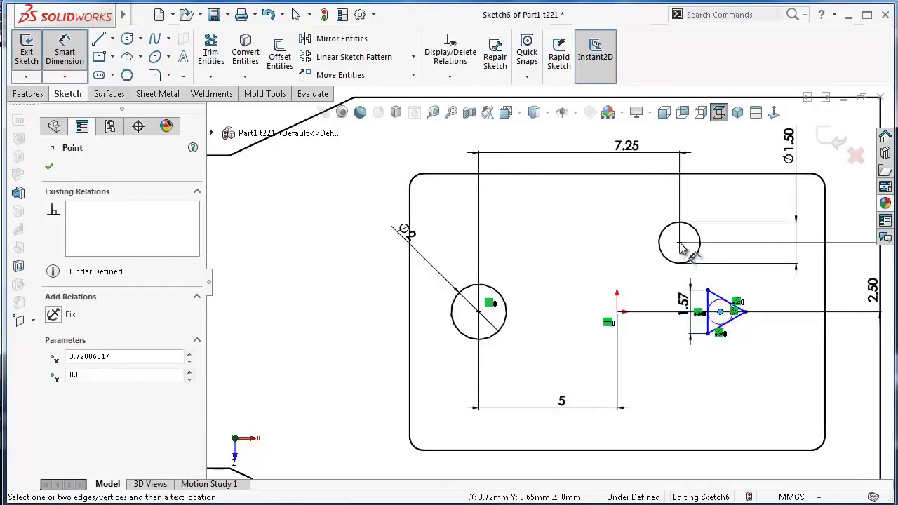
pyautogui.click(679, 242)
pyautogui.click(697, 209)
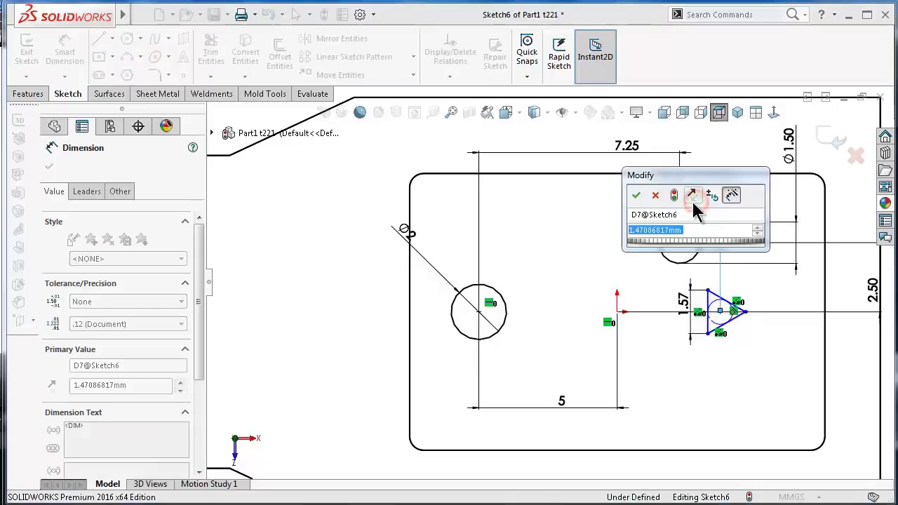
pyautogui.write('2.5')
pyautogui.press('Return')
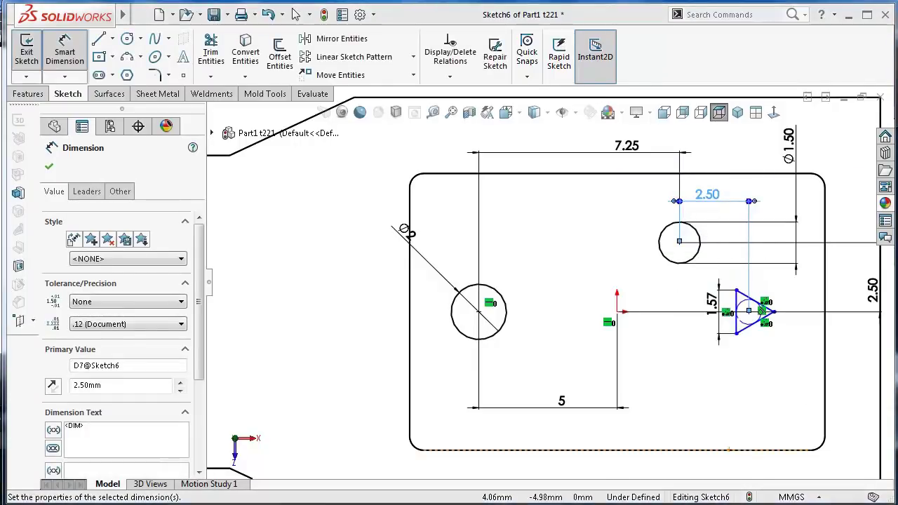
# Change the triangle-to-circle horizontal distance to 4, then to 3.50.
pyautogui.doubleClick(707, 194)
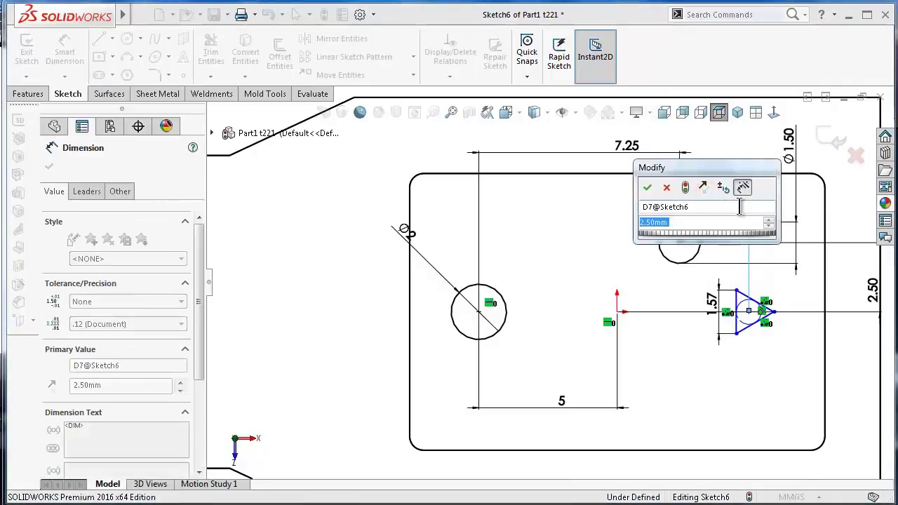
pyautogui.write('4')
pyautogui.press('Return')
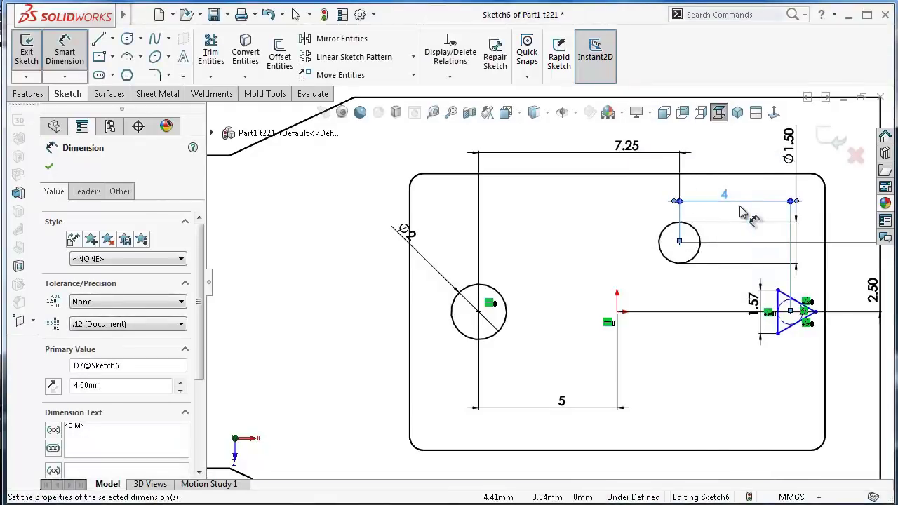
pyautogui.doubleClick(733, 200)
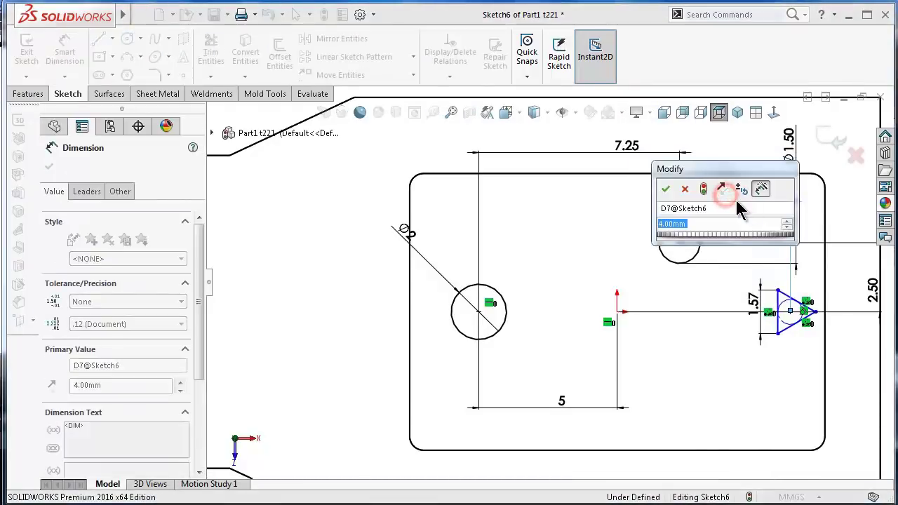
pyautogui.write('3.5')
pyautogui.press('Return')
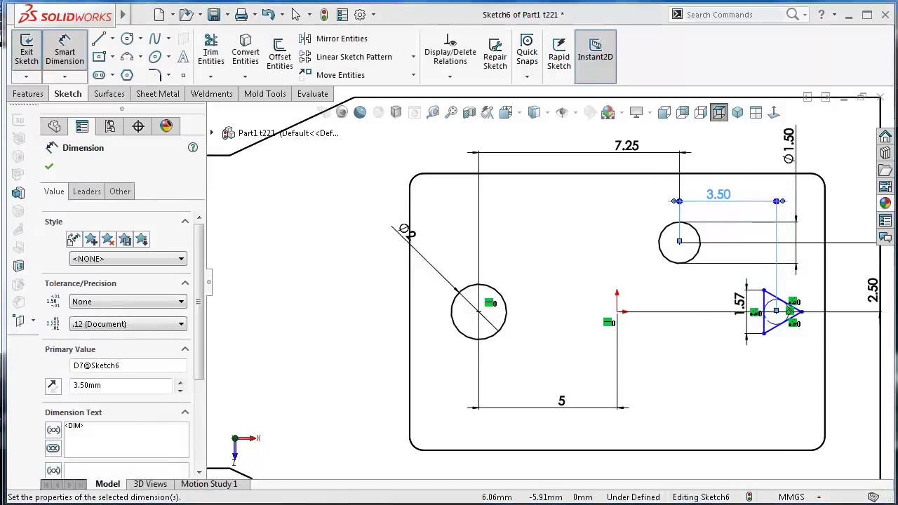
pyautogui.click(776, 312)
# Make the triangle's centre point horizontal with the sketch origin.
pyautogui.press('Escape')
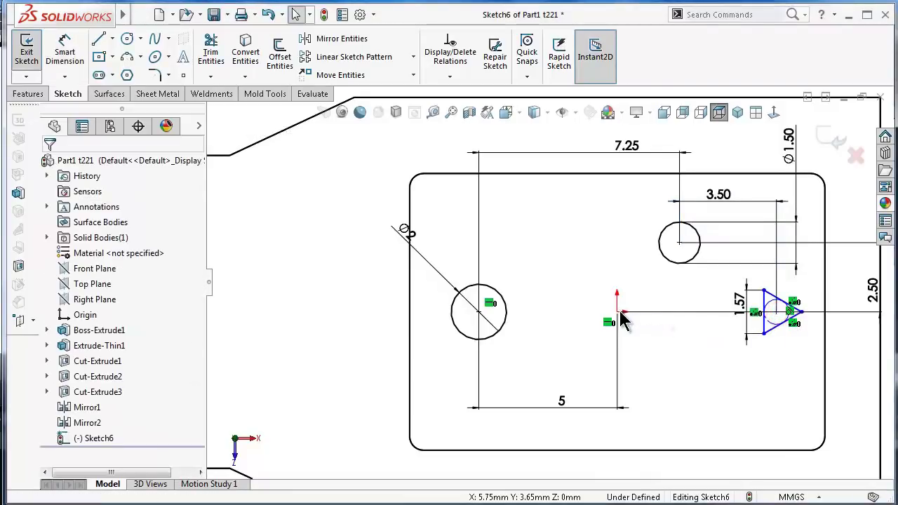
pyautogui.click(617, 313)
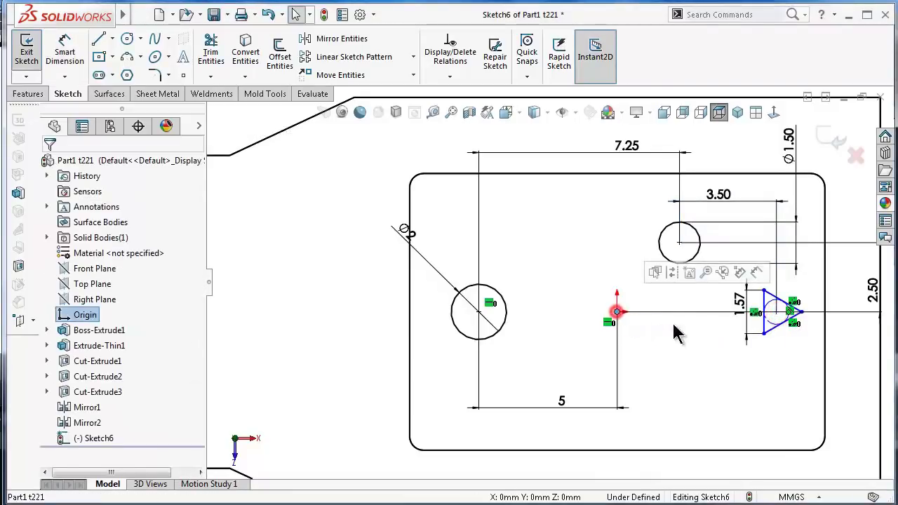
pyautogui.keyDown('ctrl'); pyautogui.click(777, 313); pyautogui.keyUp('ctrl')
pyautogui.click(811, 260)
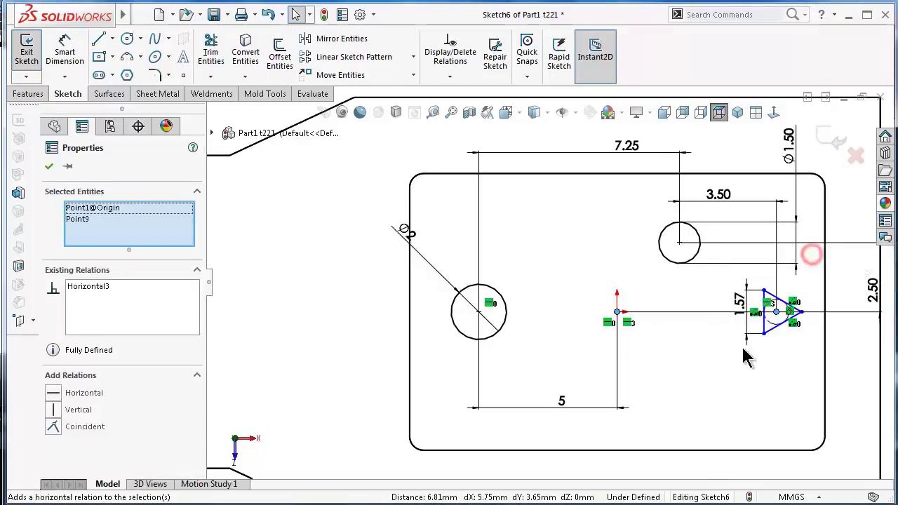
pyautogui.click(742, 347)
pyautogui.scroll(-2, 772, 341)
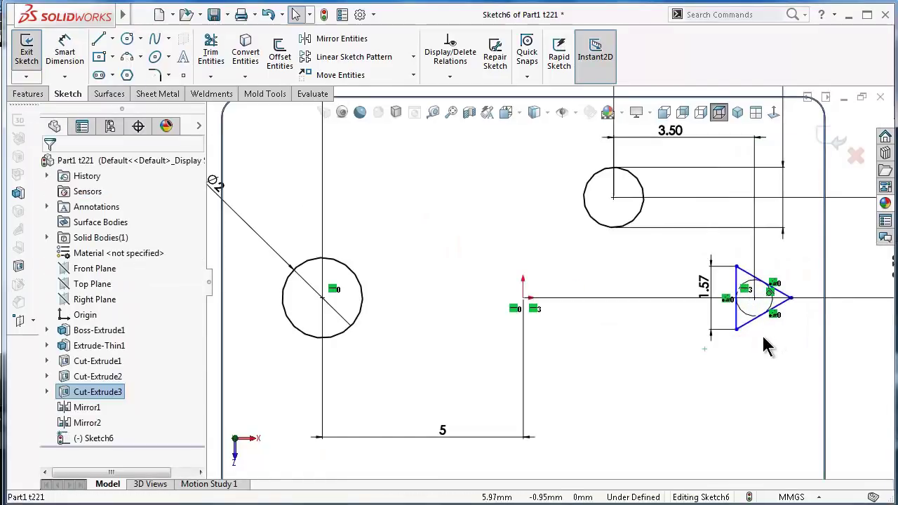
pyautogui.click(736, 277)
pyautogui.click(747, 275)
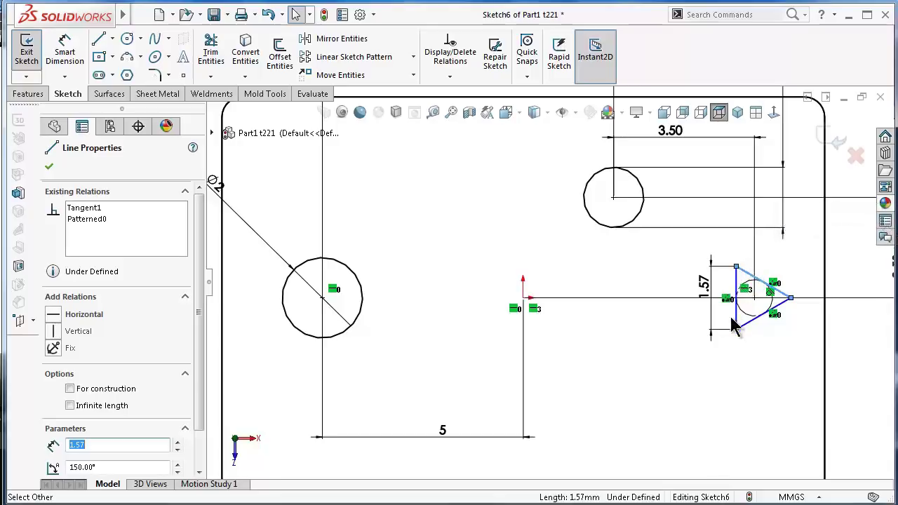
pyautogui.click(755, 299)
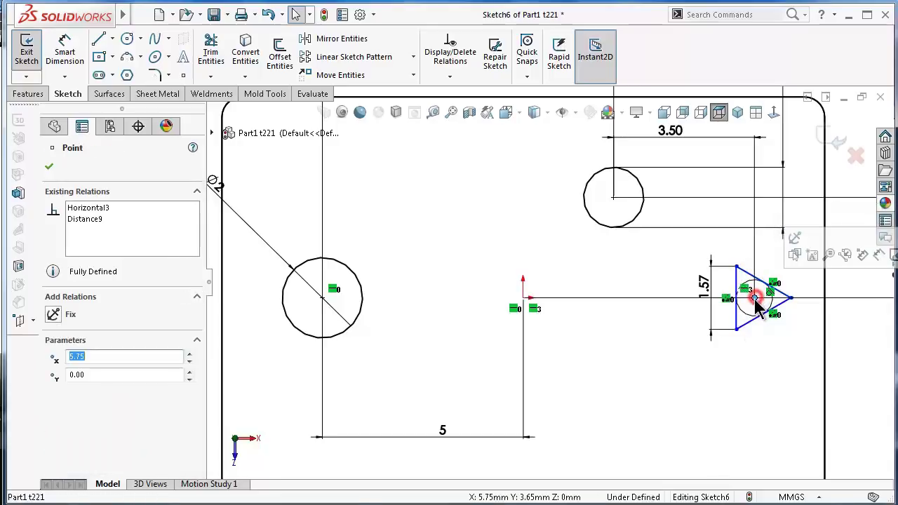
pyautogui.keyDown('ctrl'); pyautogui.click(524, 299); pyautogui.keyUp('ctrl')
pyautogui.click(569, 239)
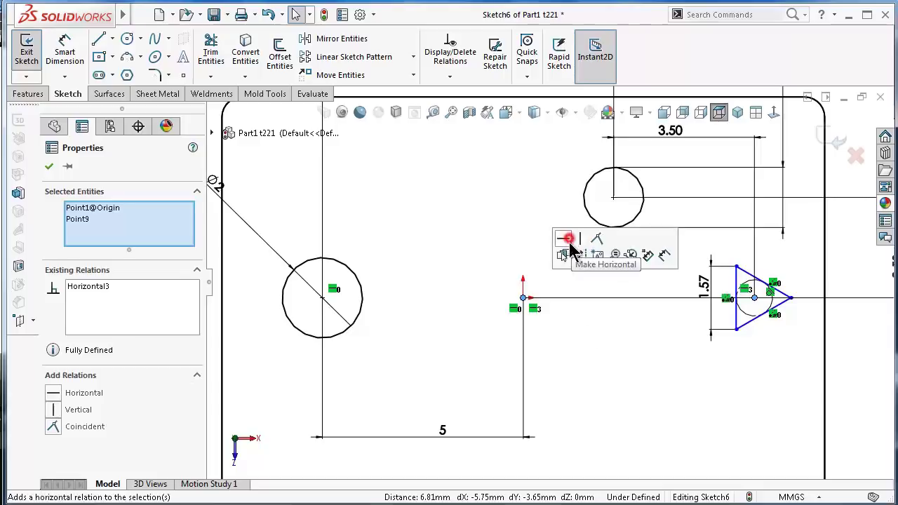
pyautogui.click(618, 358)
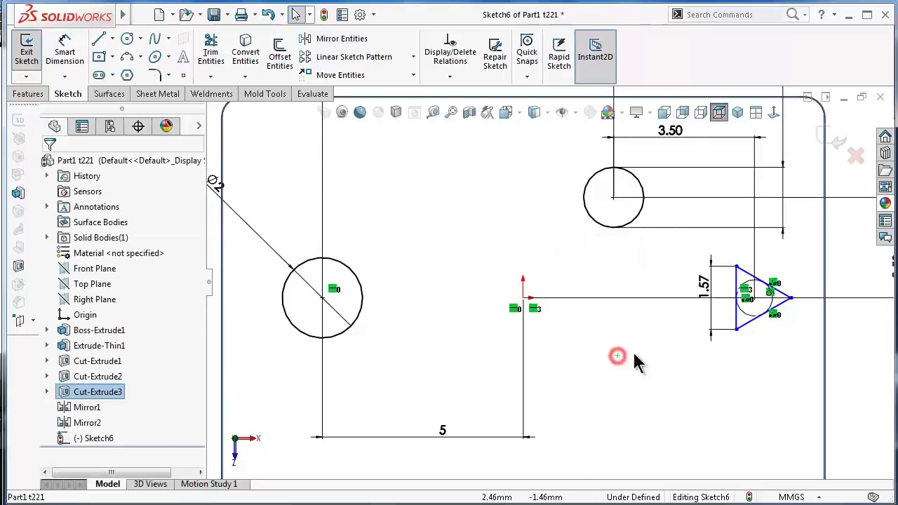
# Make the triangle's two slanted edges equal in length.
pyautogui.click(736, 308)
pyautogui.keyDown('ctrl'); pyautogui.click(749, 322); pyautogui.keyUp('ctrl')
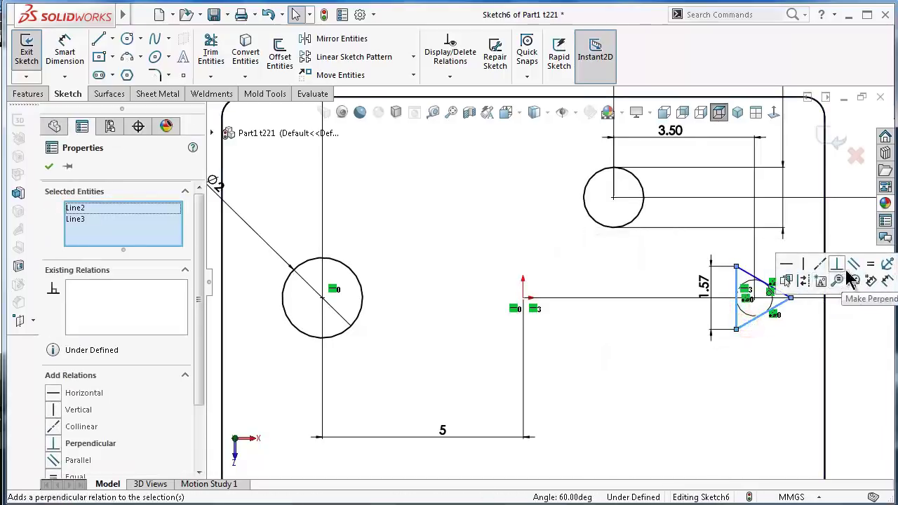
pyautogui.click(872, 266)
pyautogui.click(688, 359)
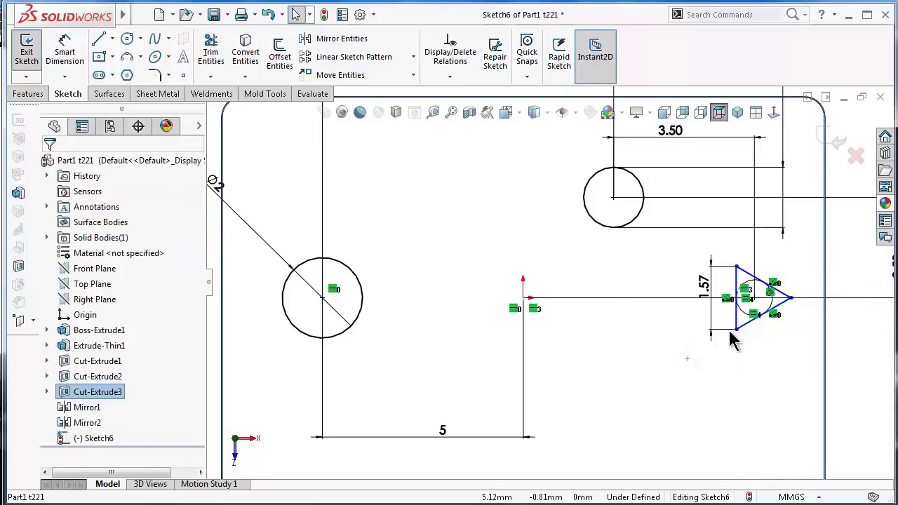
# Add a vertical relation to the triangle's left edge.
pyautogui.scroll(1, 729, 339)
pyautogui.scroll(-1, 581, 289)
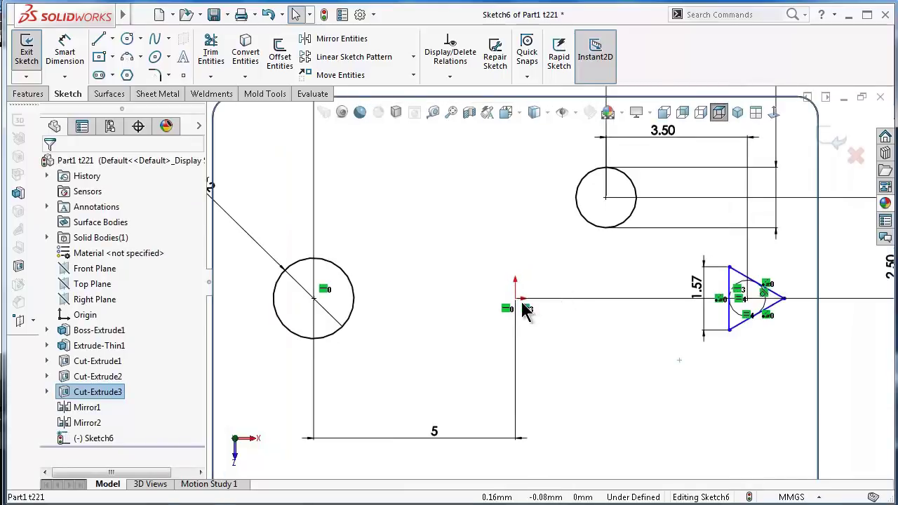
pyautogui.scroll(-3, 723, 323)
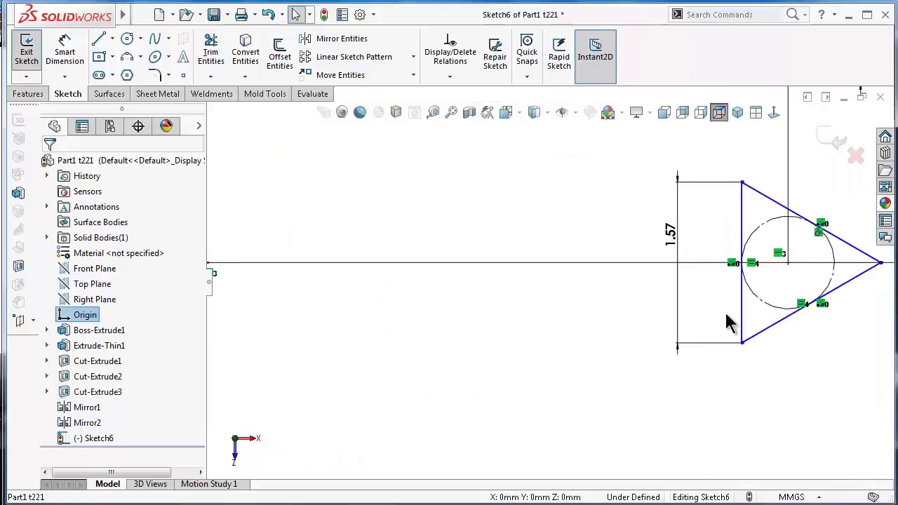
pyautogui.click(622, 370)
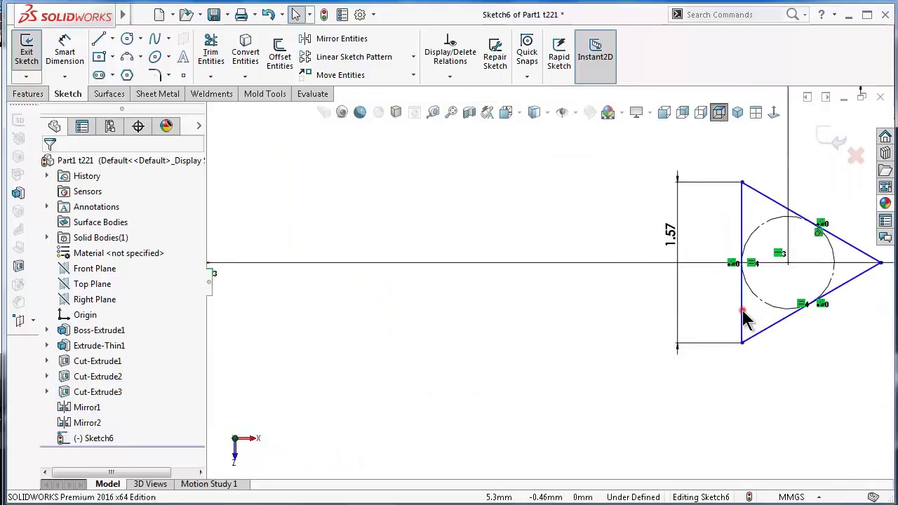
pyautogui.click(743, 308)
pyautogui.click(798, 251)
pyautogui.click(596, 333)
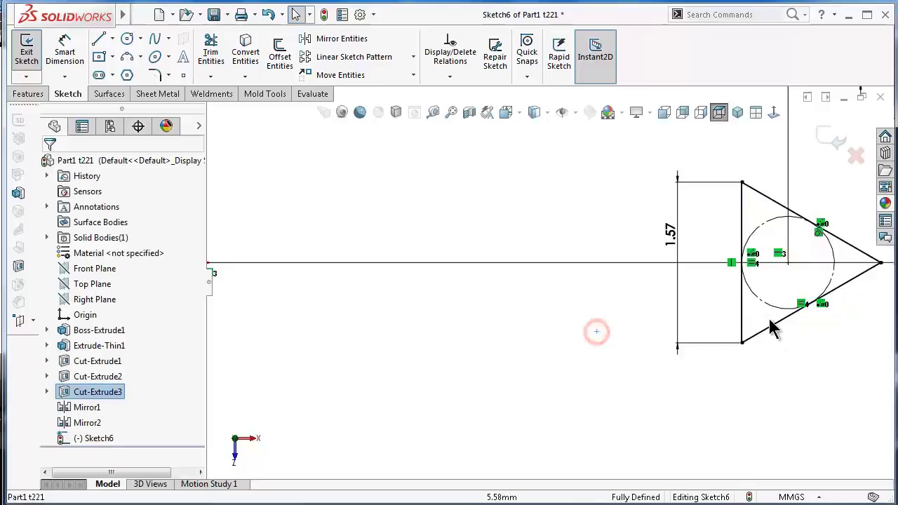
pyautogui.scroll(3, 705, 260)
pyautogui.scroll(-2, 706, 260)
pyautogui.scroll(2, 550, 283)
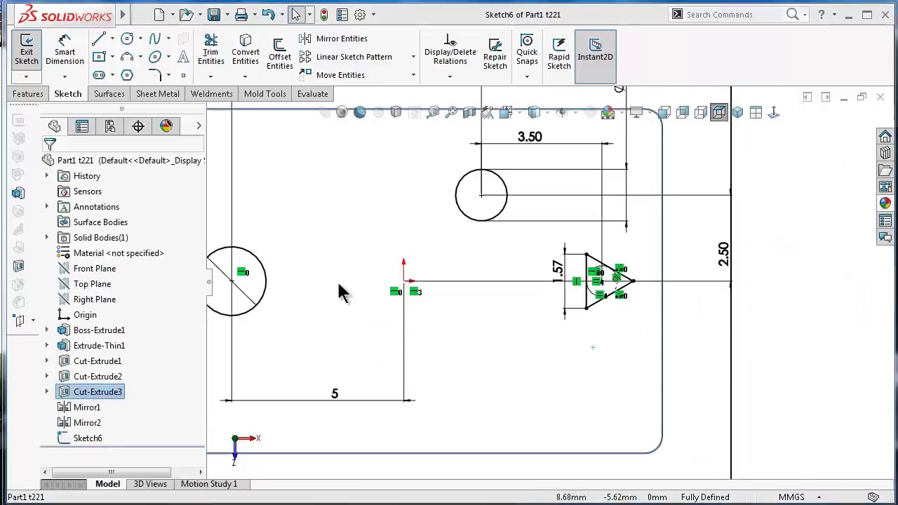
# Draw a centerline from the small circle's centre to the triangle, plus a vertical construction line below it.
pyautogui.click(112, 39)
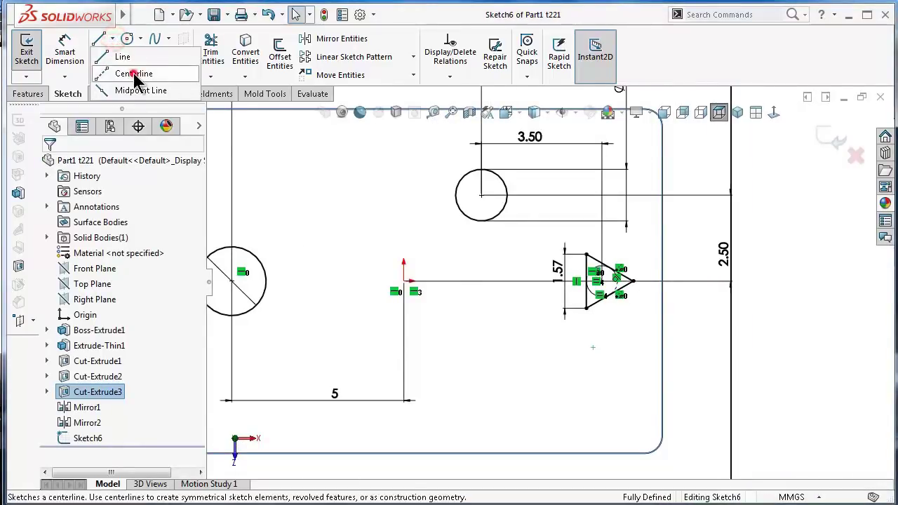
pyautogui.click(134, 72)
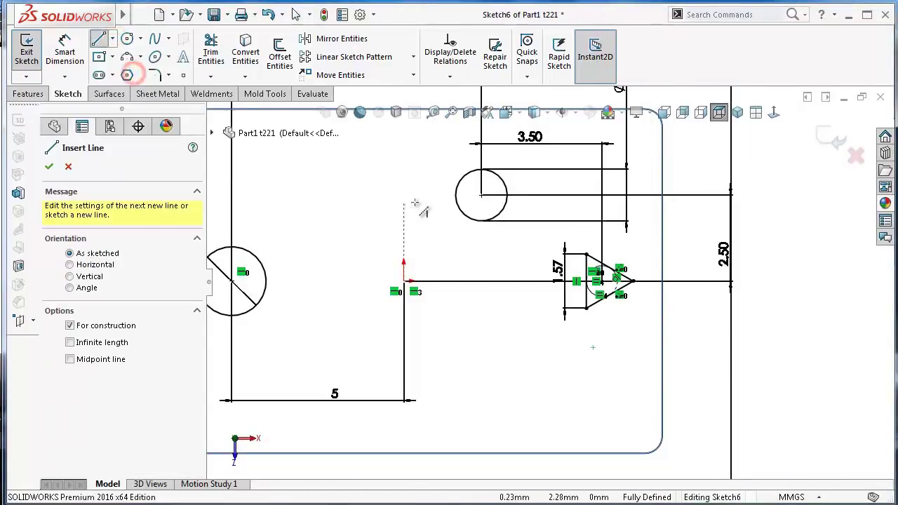
pyautogui.click(481, 196)
pyautogui.click(586, 273)
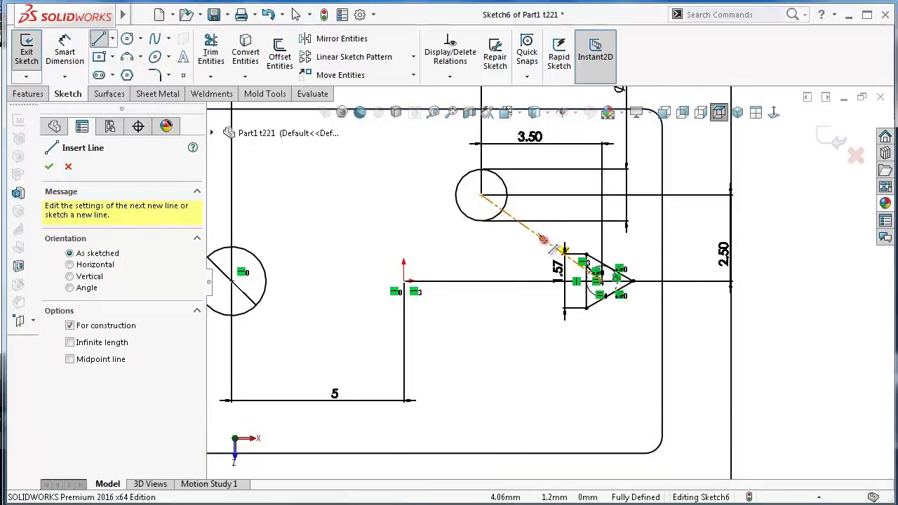
pyautogui.click(543, 239)
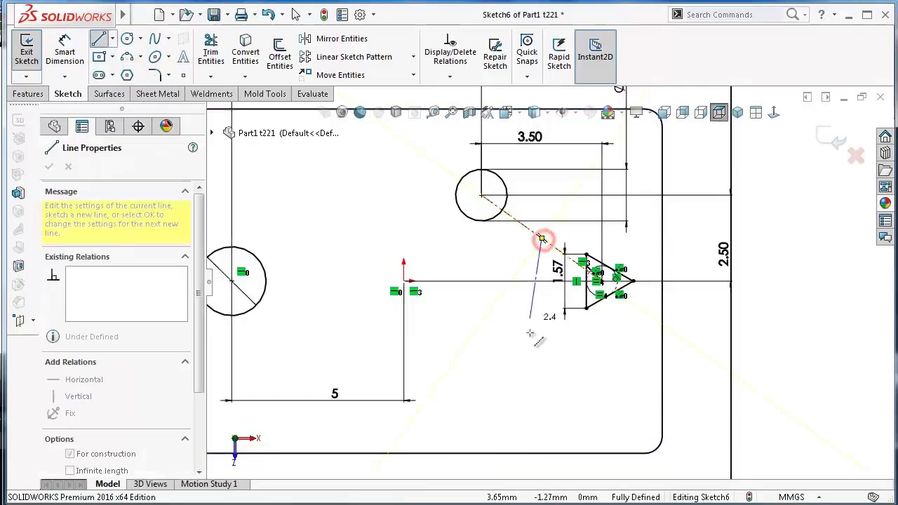
pyautogui.doubleClick(541, 367)
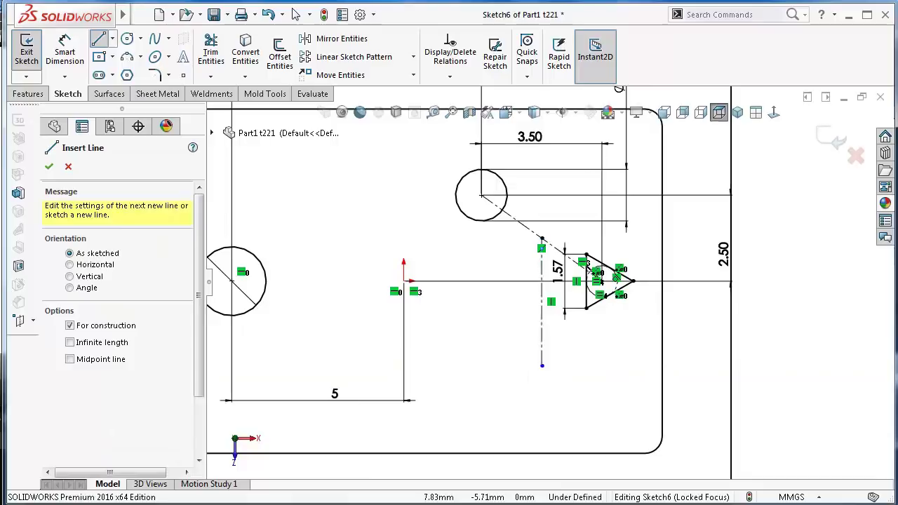
# Dimension the vertical line's bottom endpoint 2.50 below the origin.
pyautogui.moveTo(496, 414); pyautogui.dragTo(545, 365, button='right')
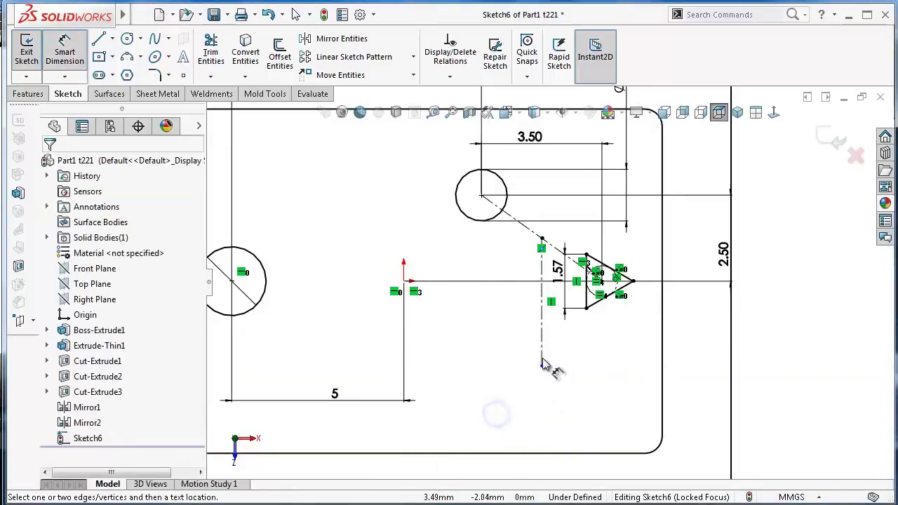
pyautogui.click(542, 365)
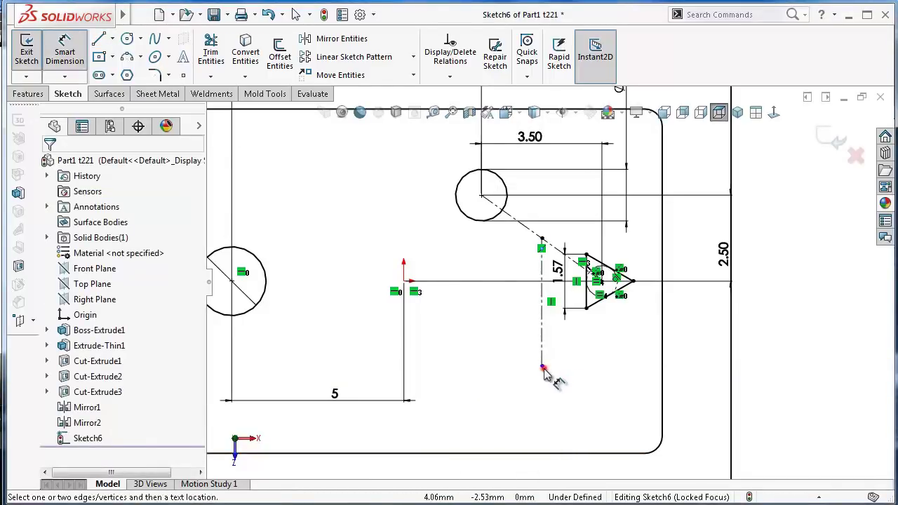
pyautogui.click(543, 367)
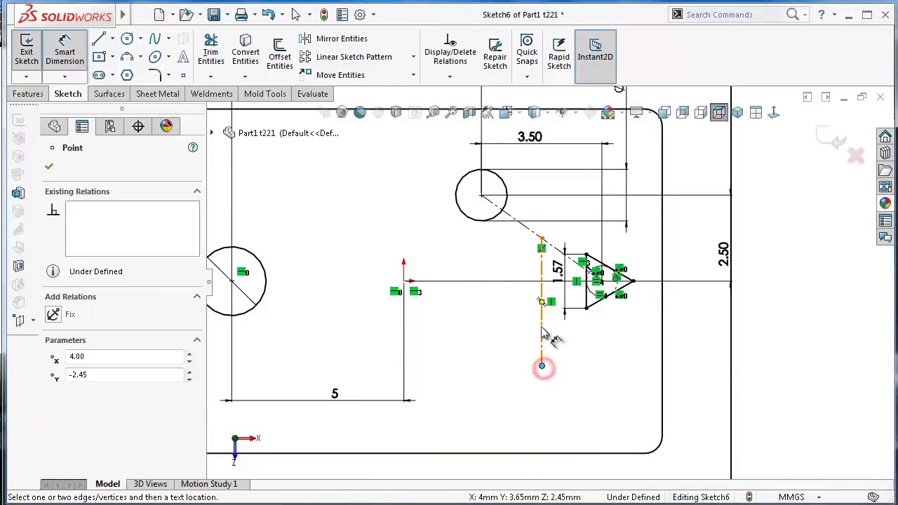
pyautogui.click(405, 283)
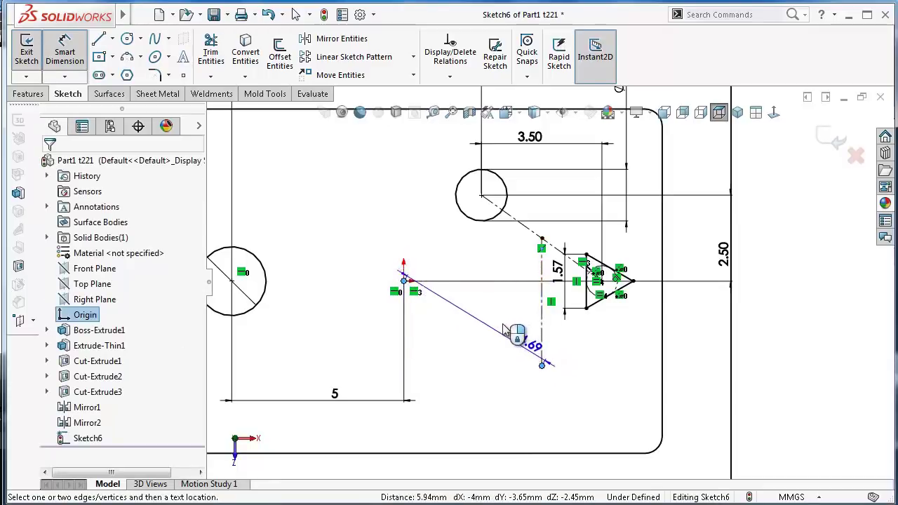
pyautogui.click(355, 321)
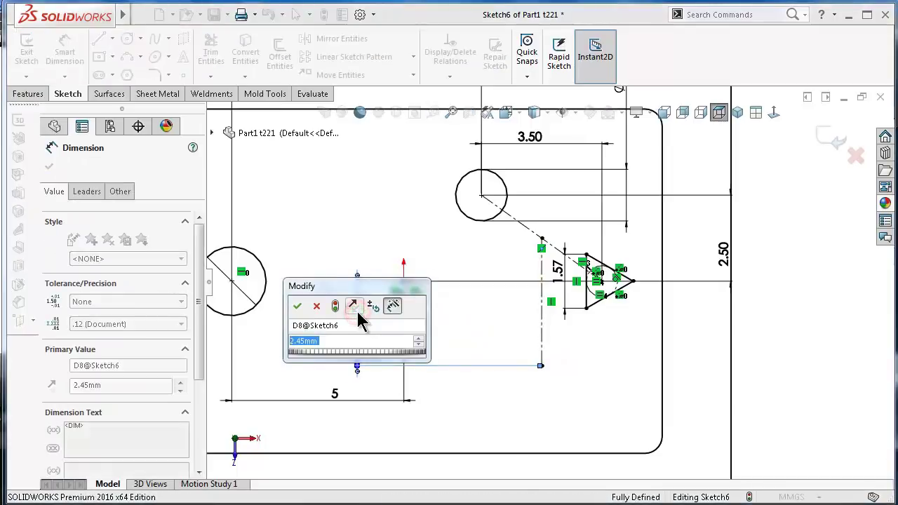
pyautogui.write('2.5')
pyautogui.press('Return')
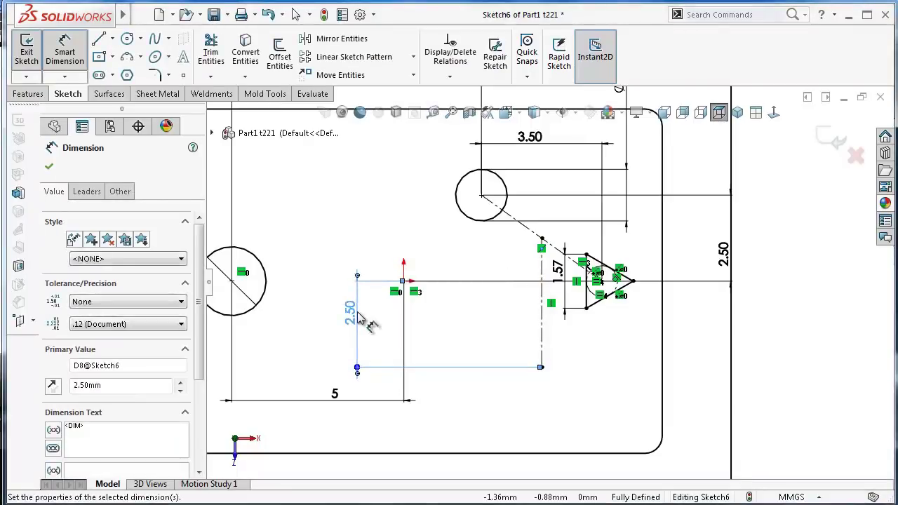
pyautogui.click(322, 334)
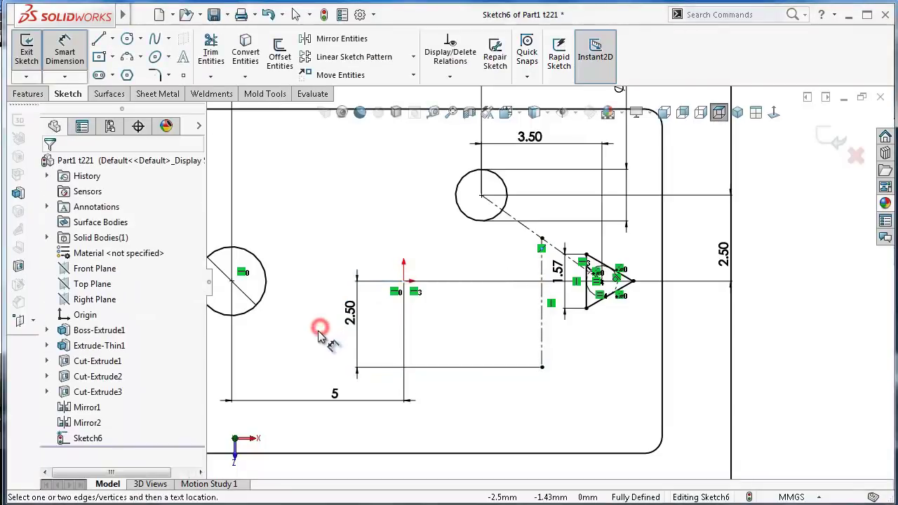
# Draw a centre rectangle on the construction line's lower end and make adjacent sides equal, forming a square.
pyautogui.click(99, 56)
pyautogui.moveTo(542, 367); pyautogui.dragTo(517, 348)
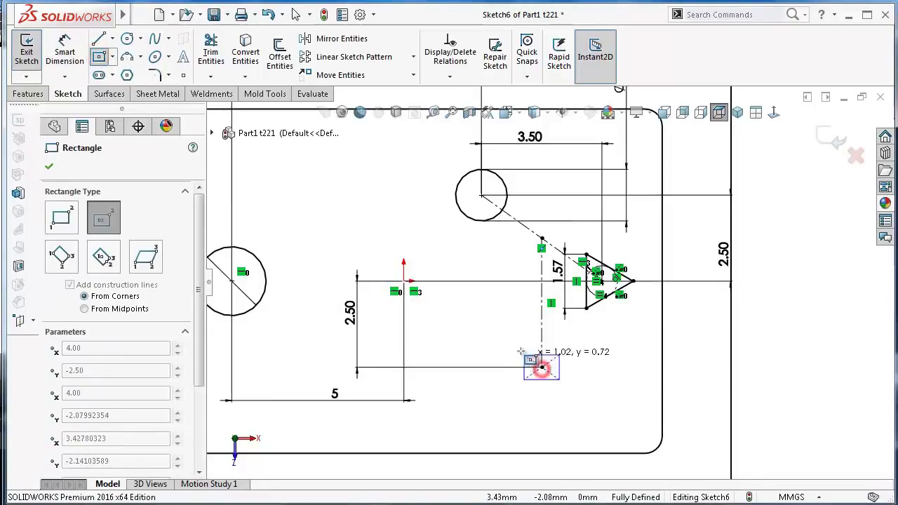
pyautogui.press('Escape')
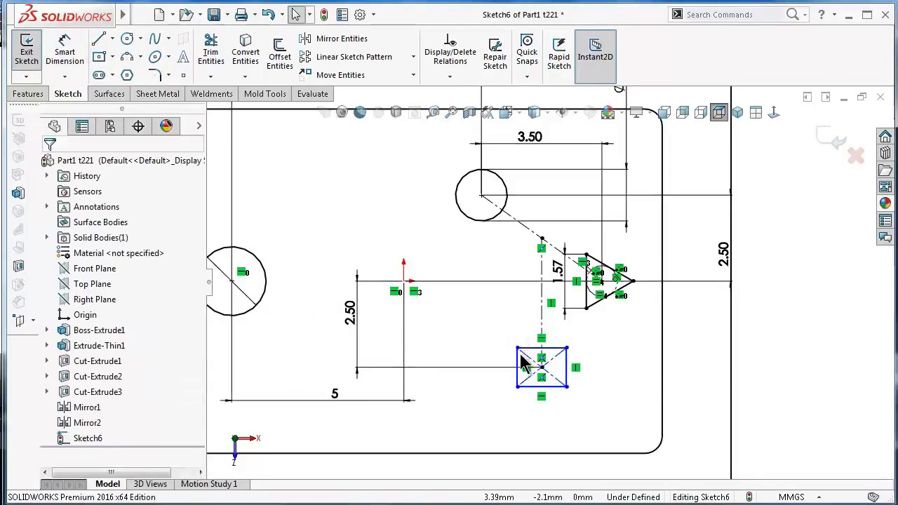
pyautogui.click(517, 358)
pyautogui.keyDown('ctrl'); pyautogui.click(567, 361); pyautogui.keyUp('ctrl')
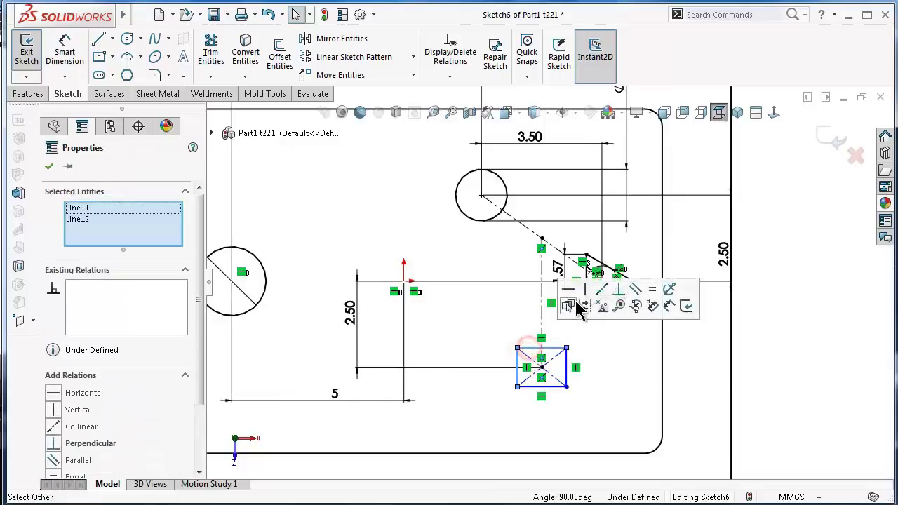
pyautogui.click(662, 294)
pyautogui.click(475, 329)
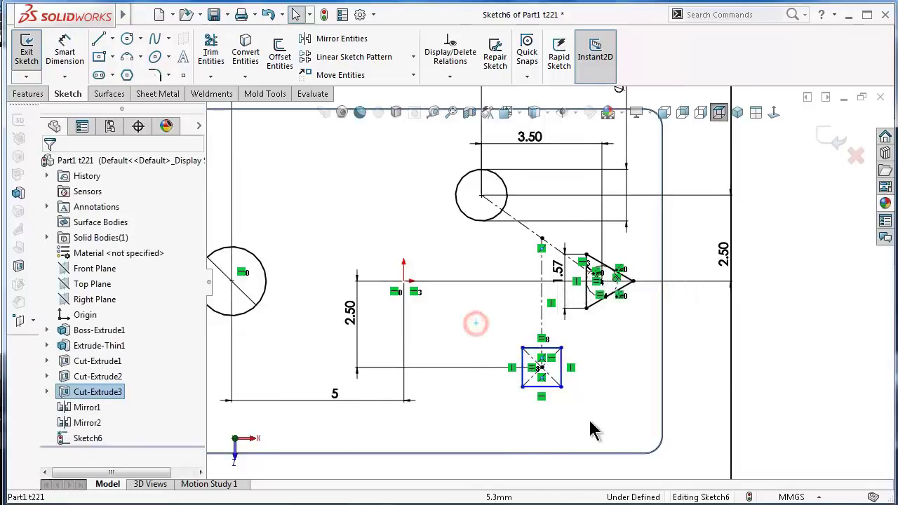
# Dimension the square's side at 1.775, then change it to 1.57.
pyautogui.moveTo(612, 401); pyautogui.dragTo(589, 372, button='right')
pyautogui.click(562, 364)
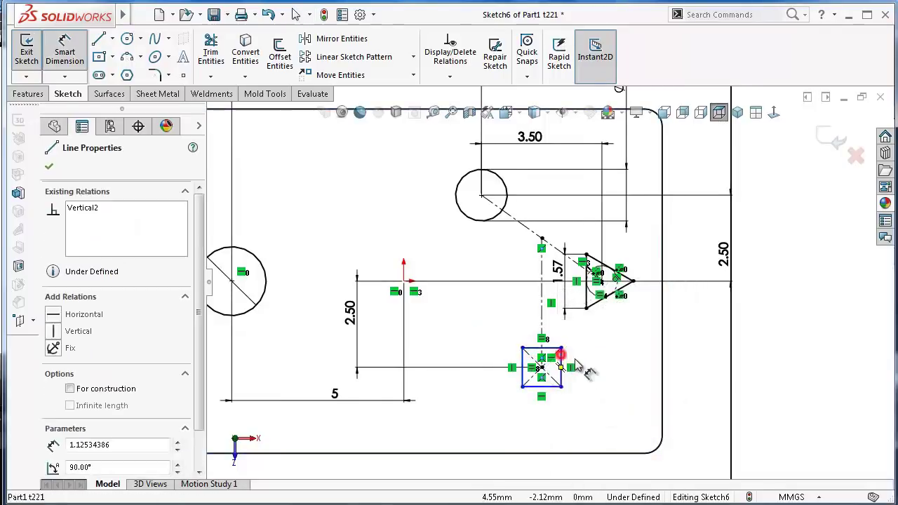
pyautogui.click(593, 376)
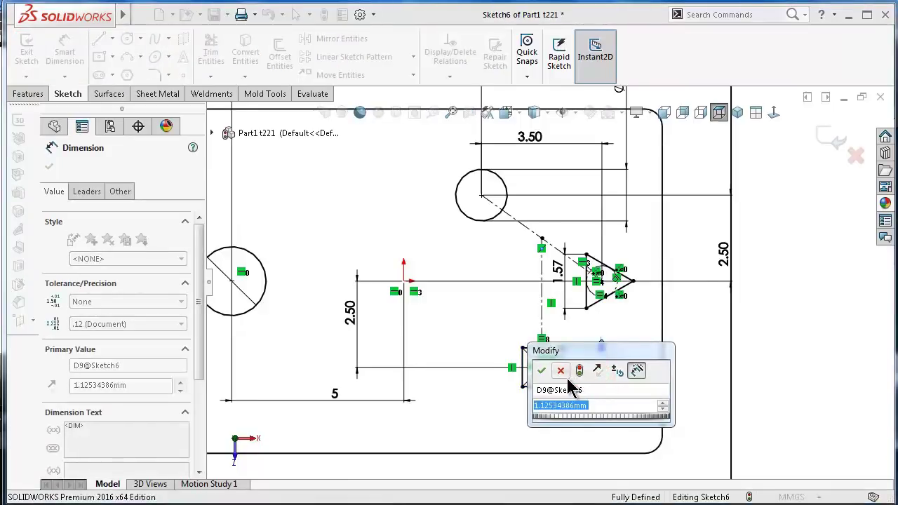
pyautogui.write('1.')
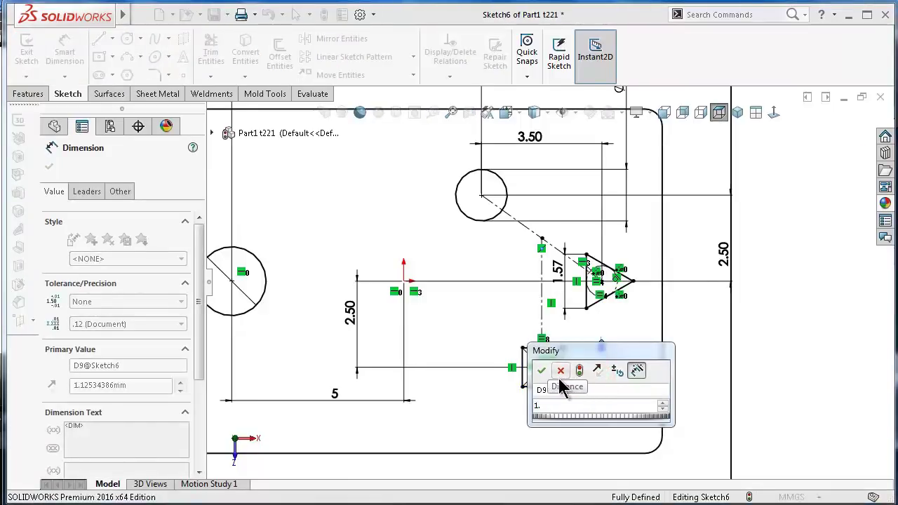
pyautogui.write('7')
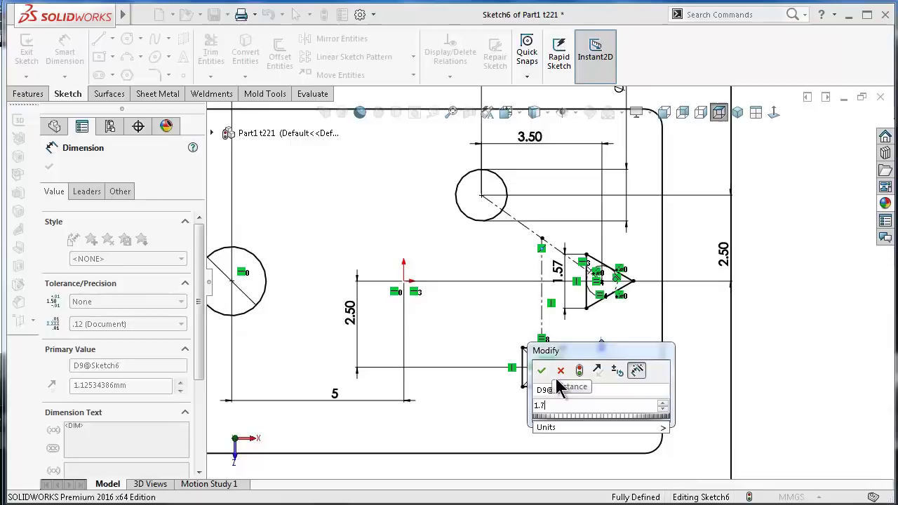
pyautogui.write('75')
pyautogui.press('Return')
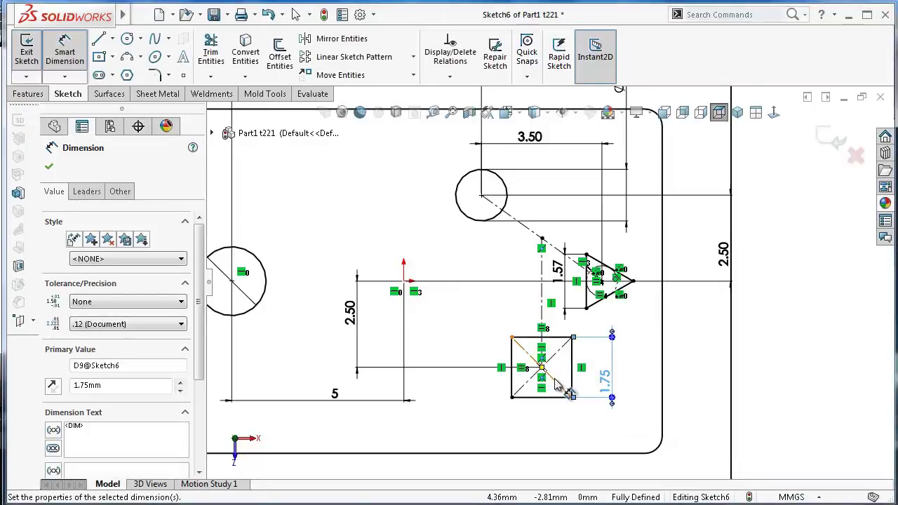
pyautogui.doubleClick(605, 388)
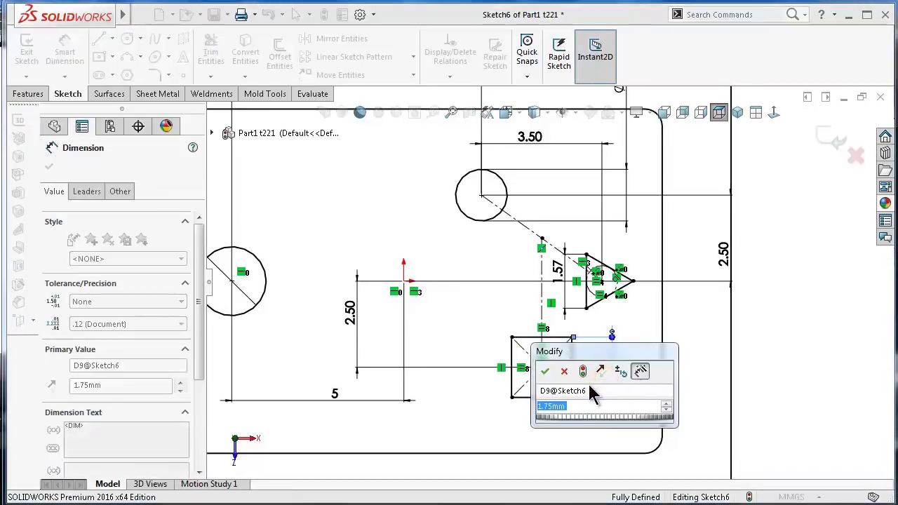
pyautogui.write('1')
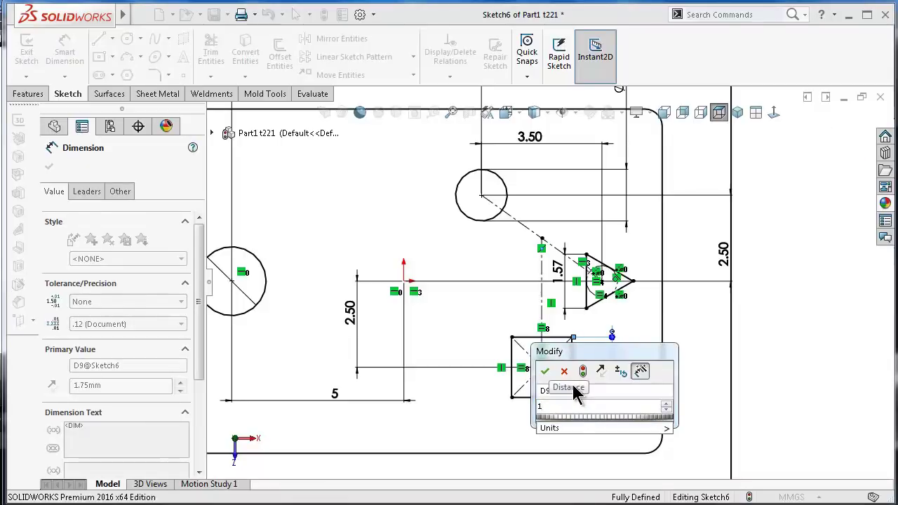
pyautogui.write('.57')
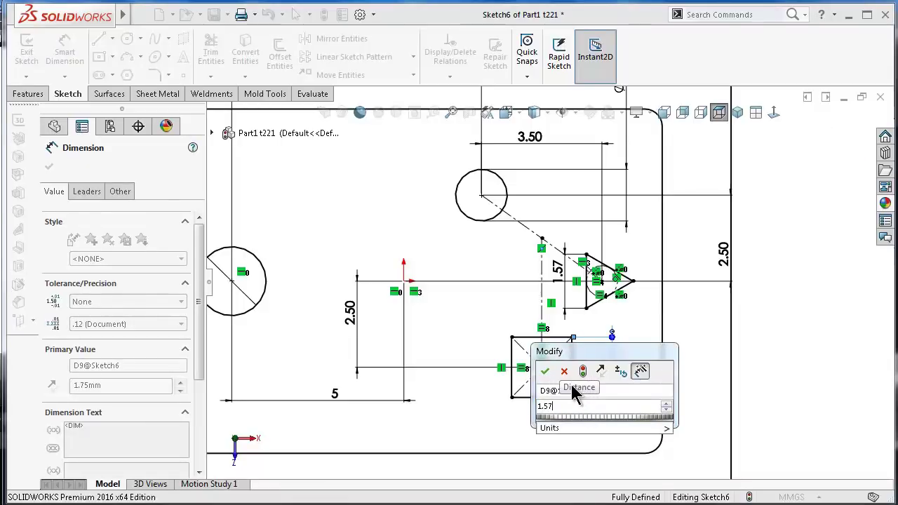
pyautogui.press('Return')
pyautogui.click(473, 342)
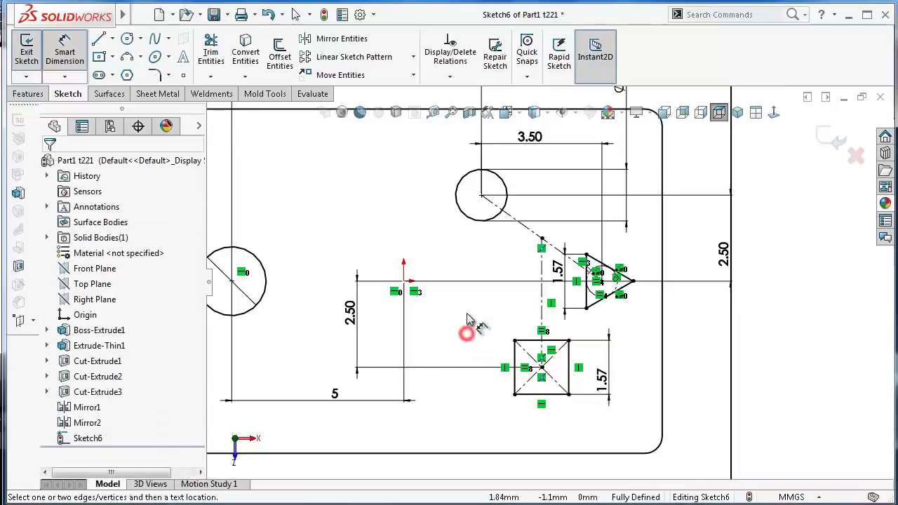
pyautogui.scroll(2, 475, 327)
pyautogui.click(451, 236)
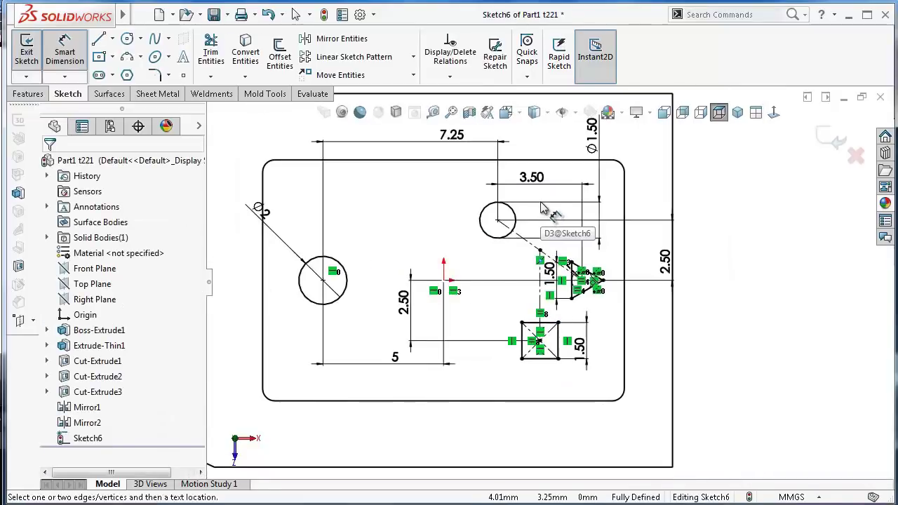
pyautogui.scroll(-2, 561, 298)
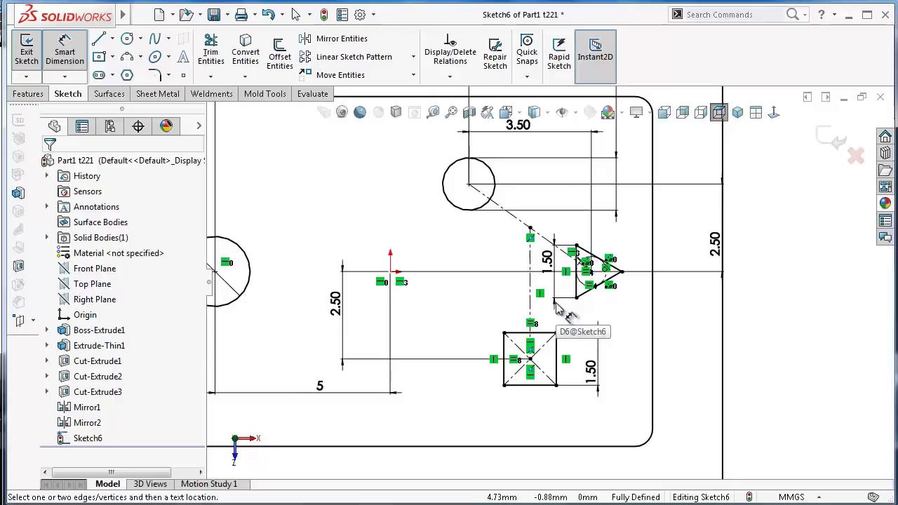
pyautogui.scroll(2, 579, 263)
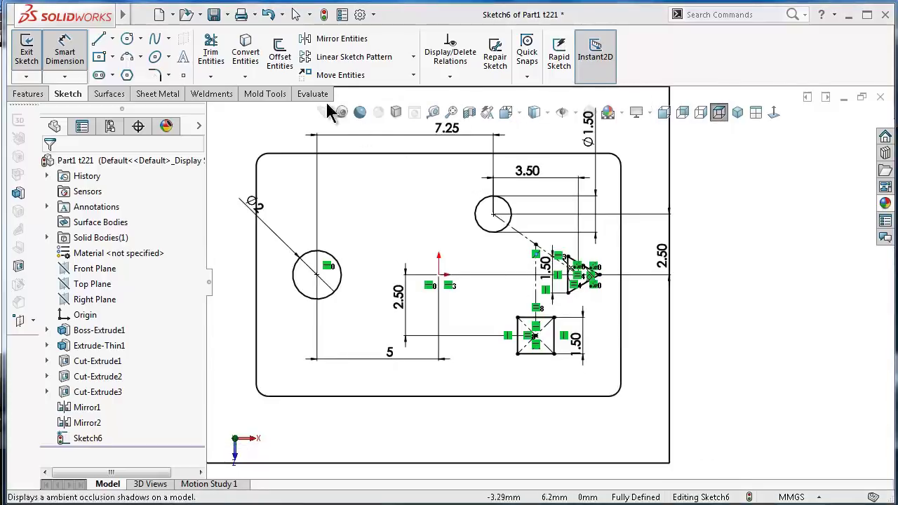
pyautogui.click(32, 94)
# Extrude the circles, square and triangle as a boss, Up To Surface ending at the housing's top face.
pyautogui.click(33, 56)
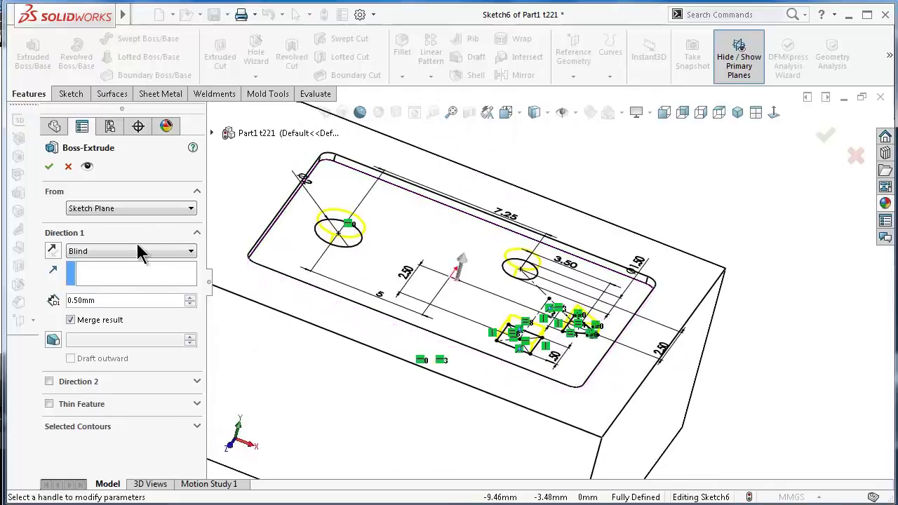
pyautogui.click(135, 254)
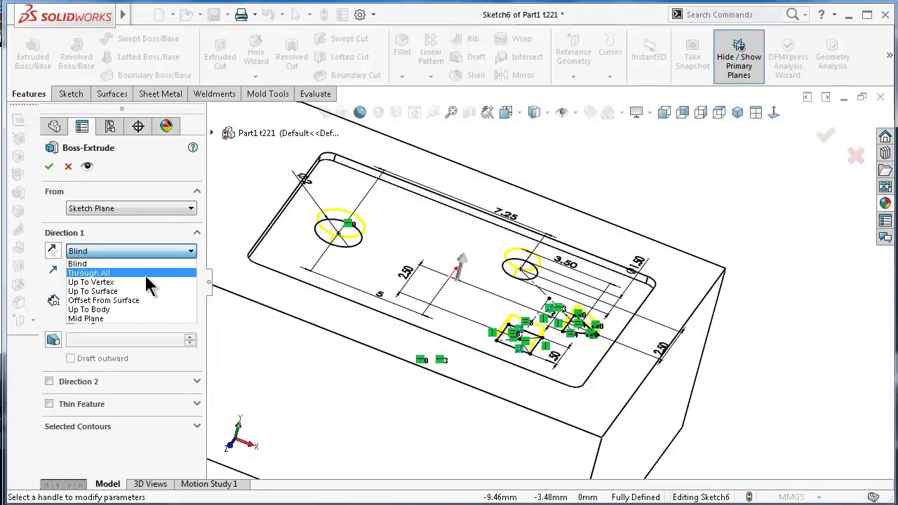
pyautogui.click(138, 290)
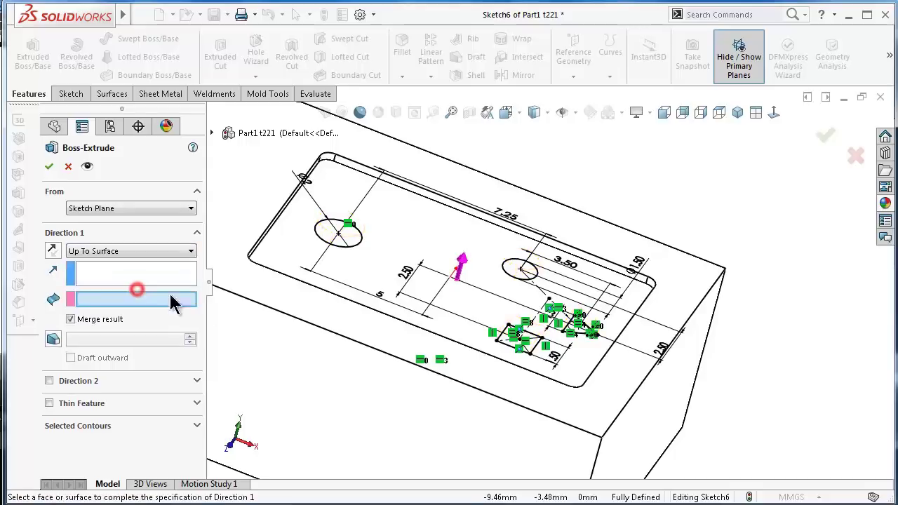
pyautogui.click(298, 304)
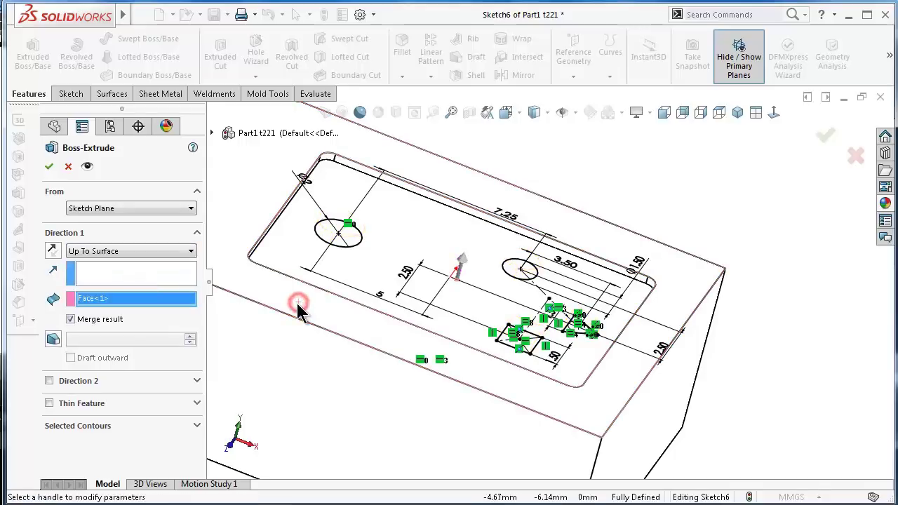
pyautogui.click(49, 167)
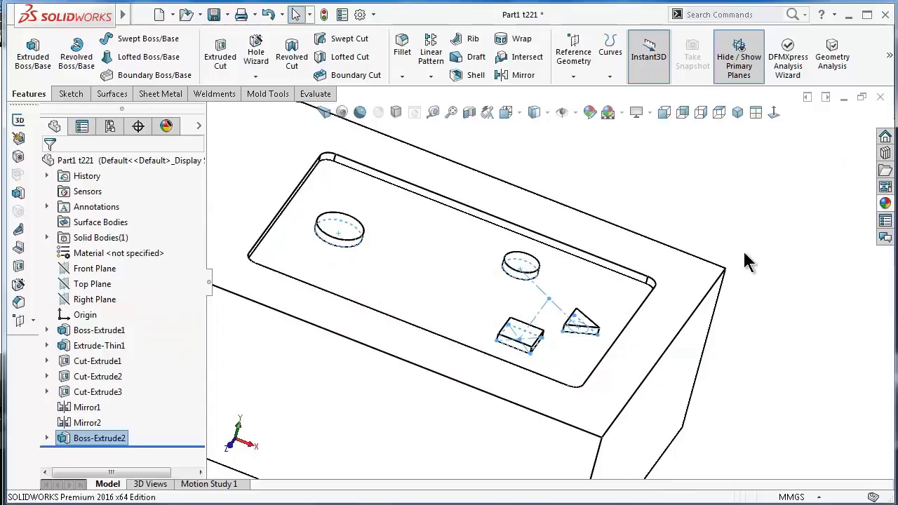
pyautogui.moveTo(742, 228)
pyautogui.mouseDown(button='middle')
pyautogui.moveTo(579, 263)
pyautogui.moveTo(582, 281)
pyautogui.mouseUp(button='middle')
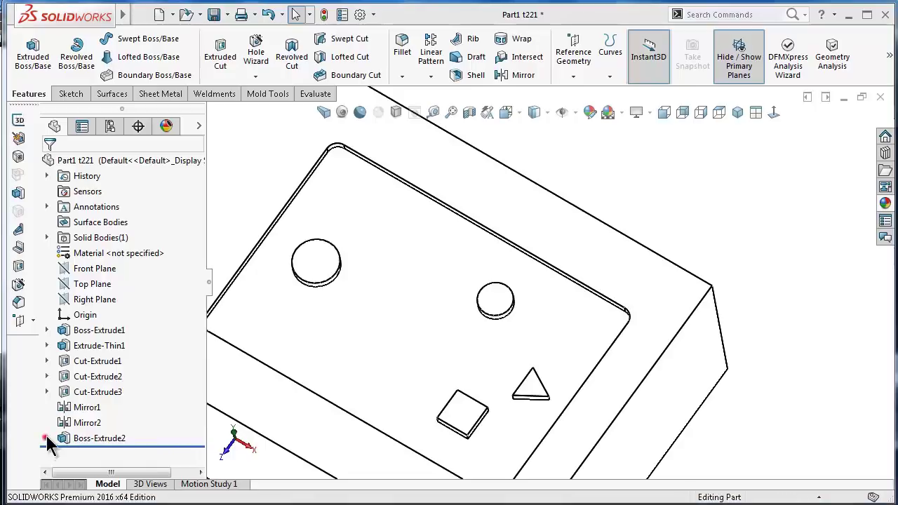
# Start a sketch on the recessed face, view it normal, and draw a trunk line from large circle to triangle.
pyautogui.click(46, 438)
pyautogui.click(506, 317)
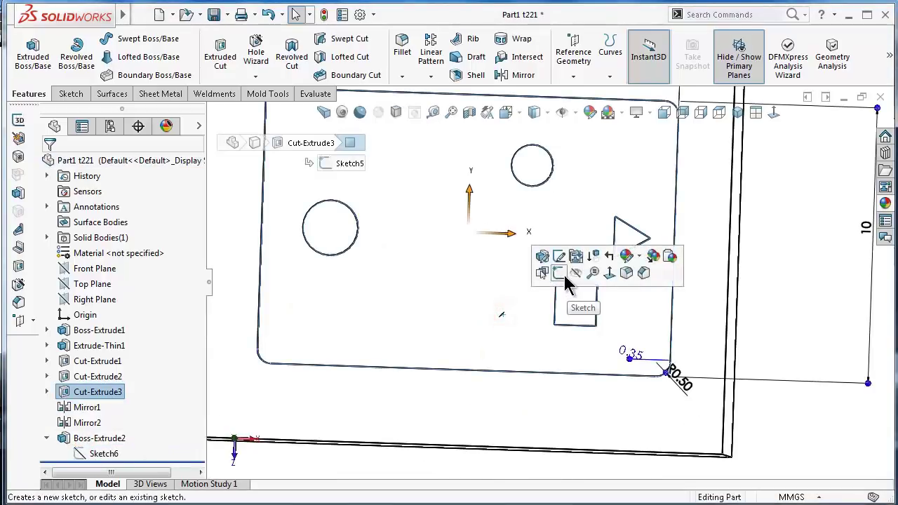
pyautogui.click(566, 277)
pyautogui.click(774, 113)
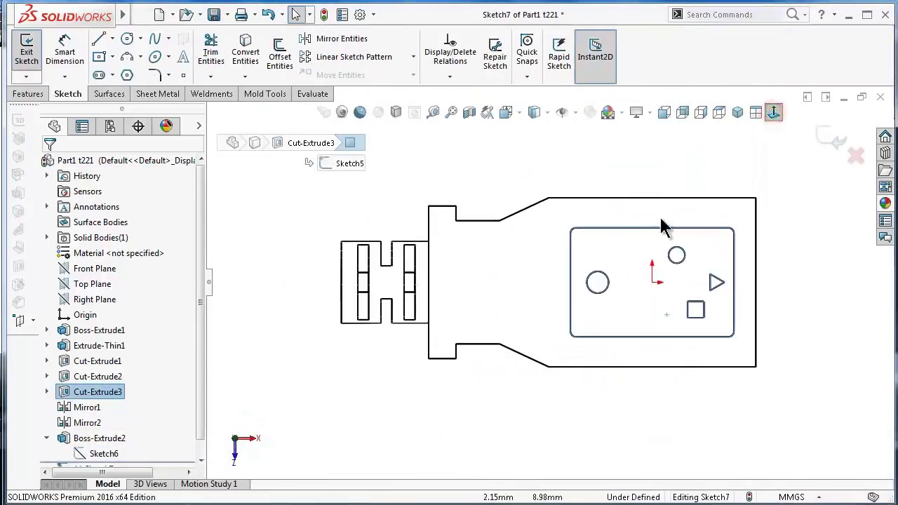
pyautogui.click(99, 40)
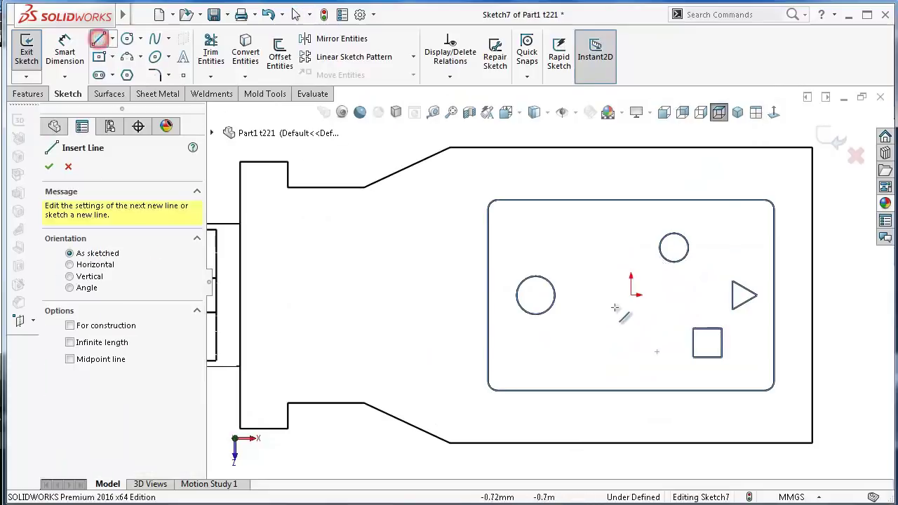
pyautogui.click(536, 295)
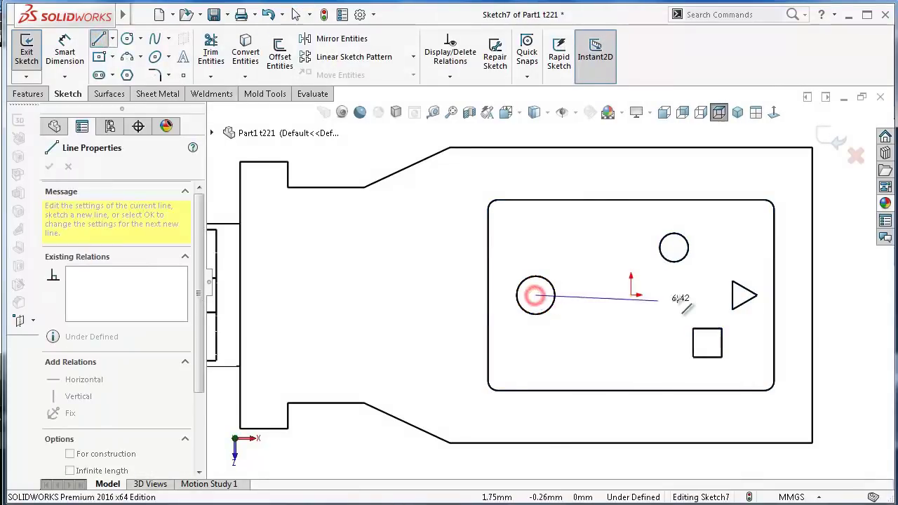
pyautogui.scroll(-3, 723, 298)
pyautogui.scroll(-2, 723, 295)
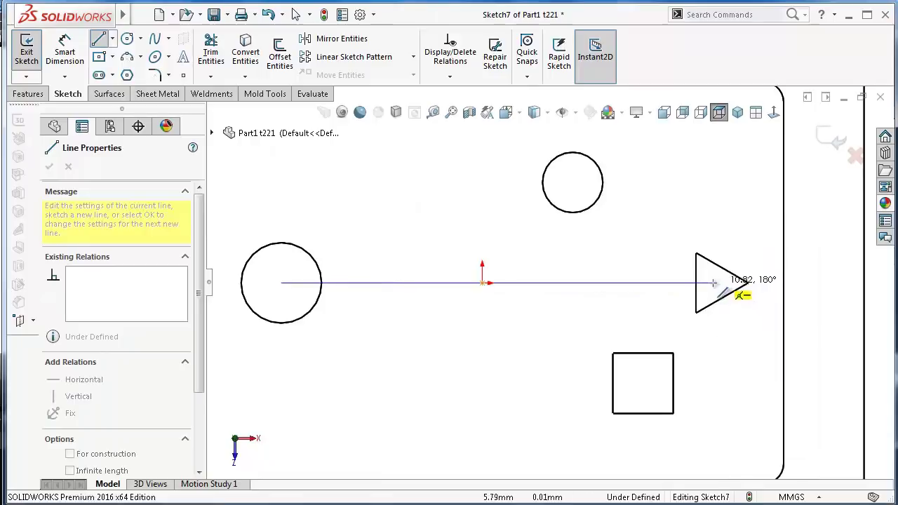
pyautogui.click(695, 283)
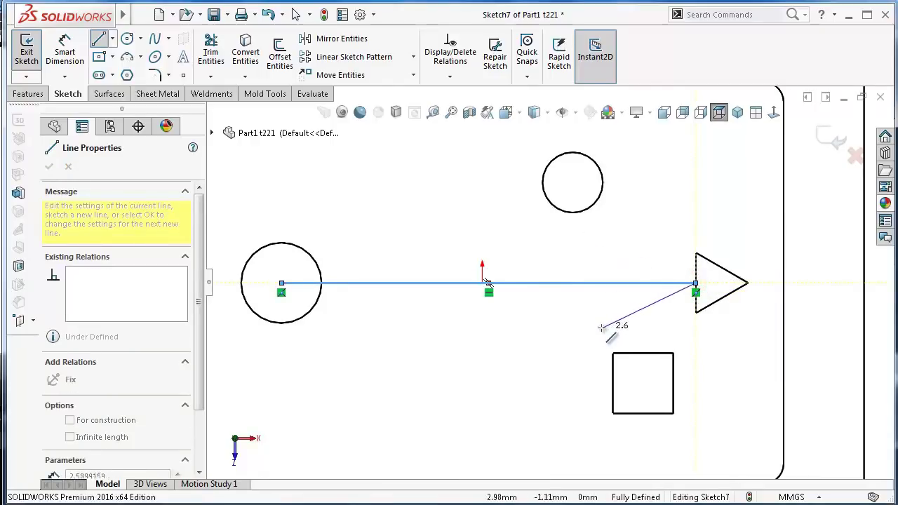
pyautogui.press('Escape')
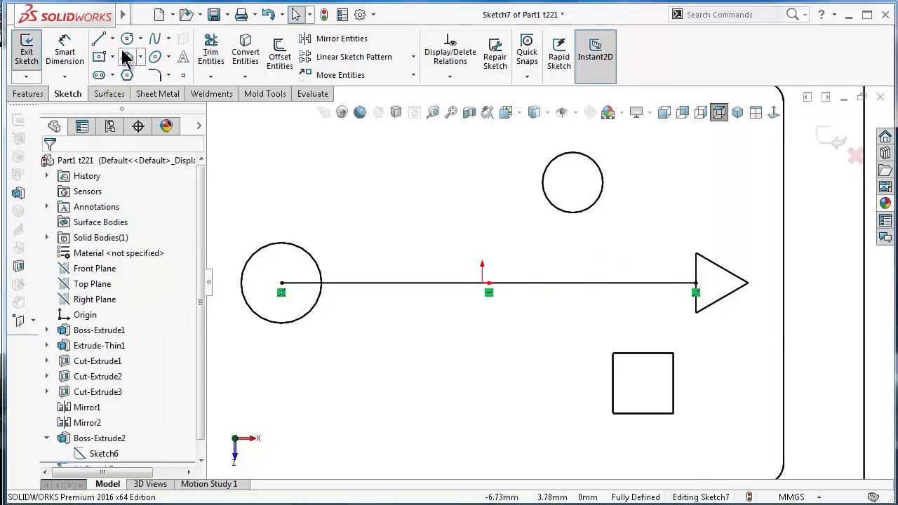
# Draw the upper branch from the small circle's centre, running left then angling down to the trunk.
pyautogui.click(99, 40)
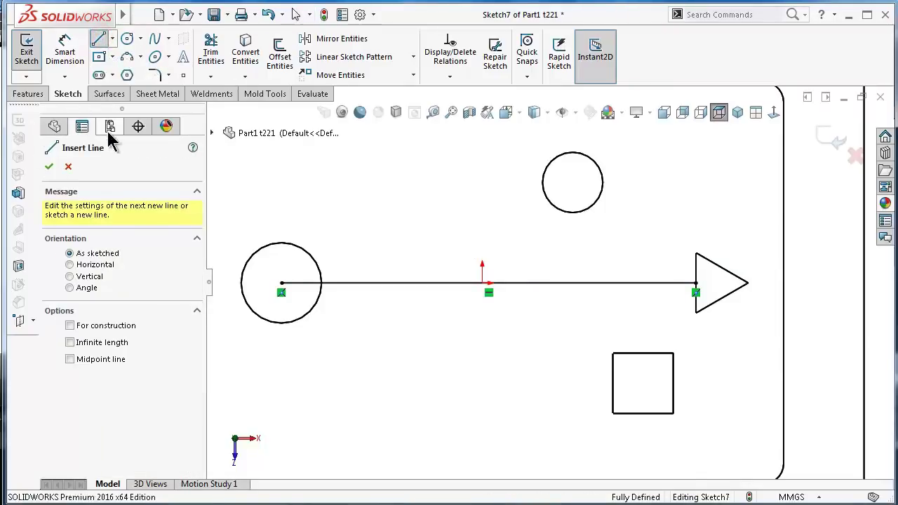
pyautogui.click(573, 183)
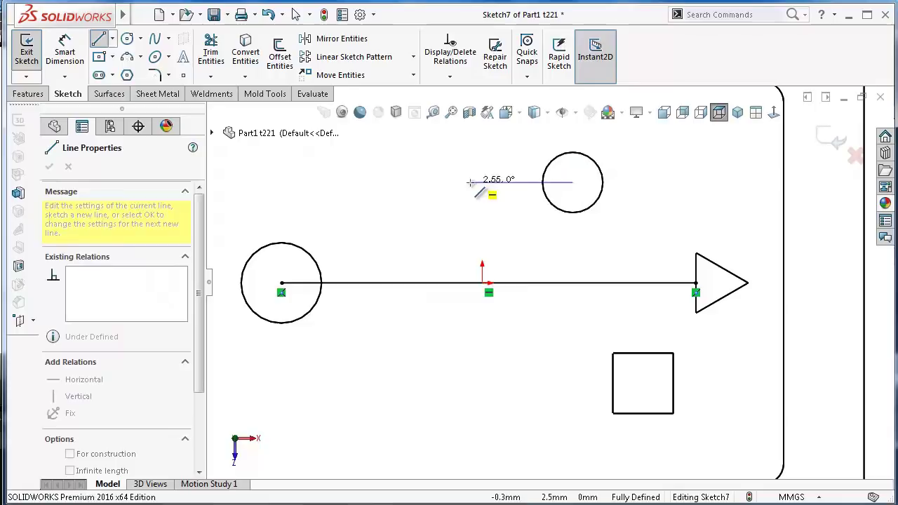
pyautogui.click(471, 183)
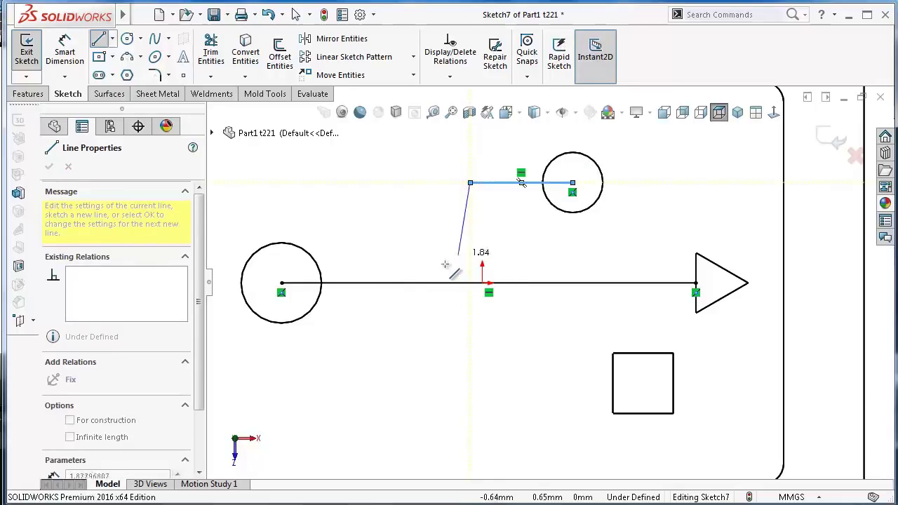
pyautogui.doubleClick(383, 283)
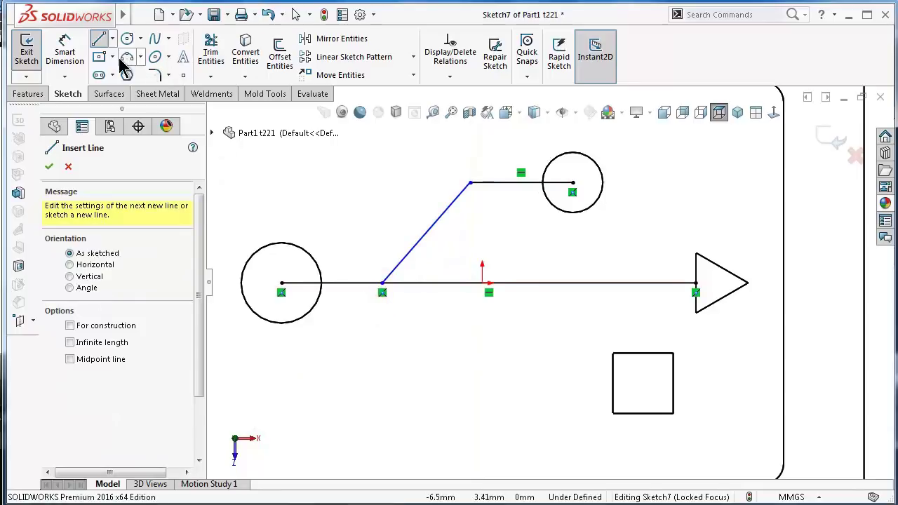
# Draw a horizontal line left from the square's left edge, then a diagonal up to the trunk line.
pyautogui.click(100, 39)
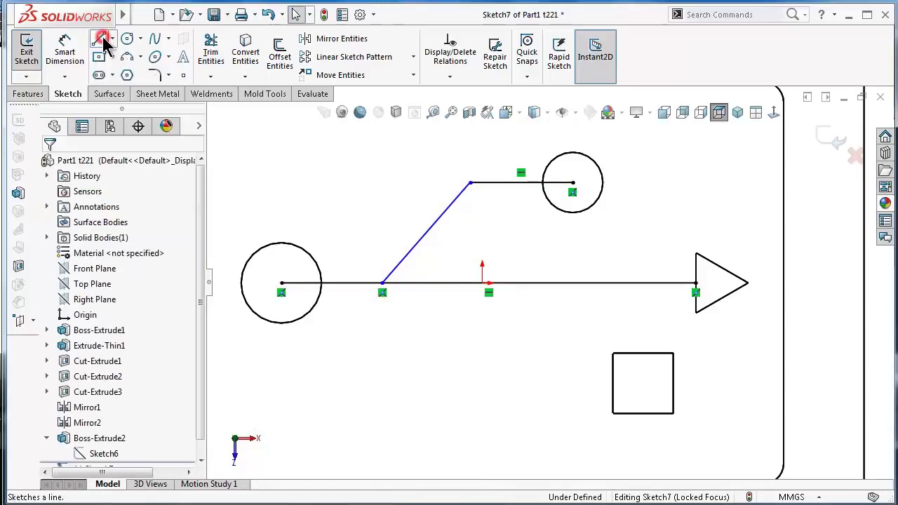
pyautogui.click(614, 383)
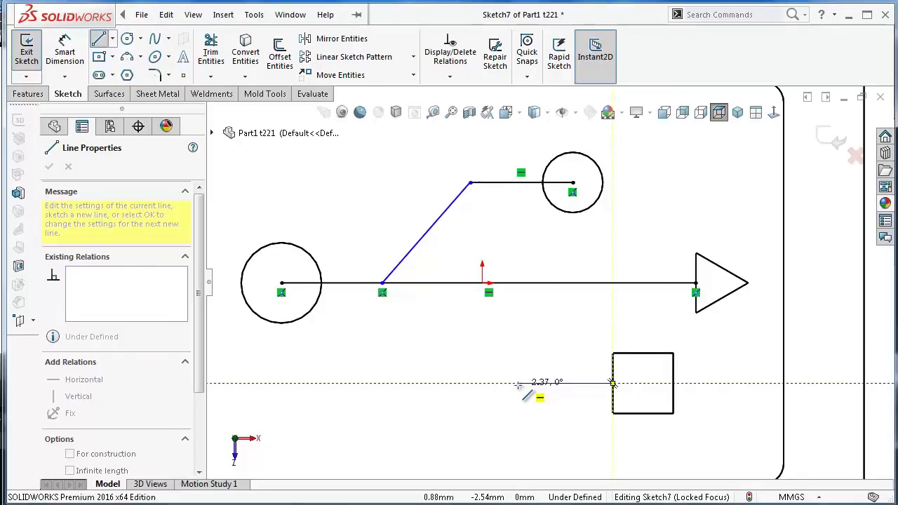
pyautogui.click(518, 383)
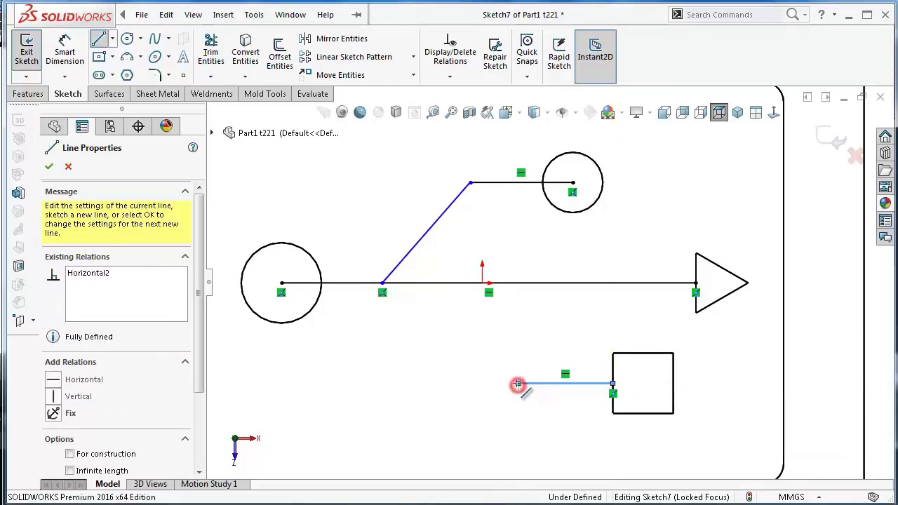
pyautogui.click(450, 283)
pyautogui.press('Escape')
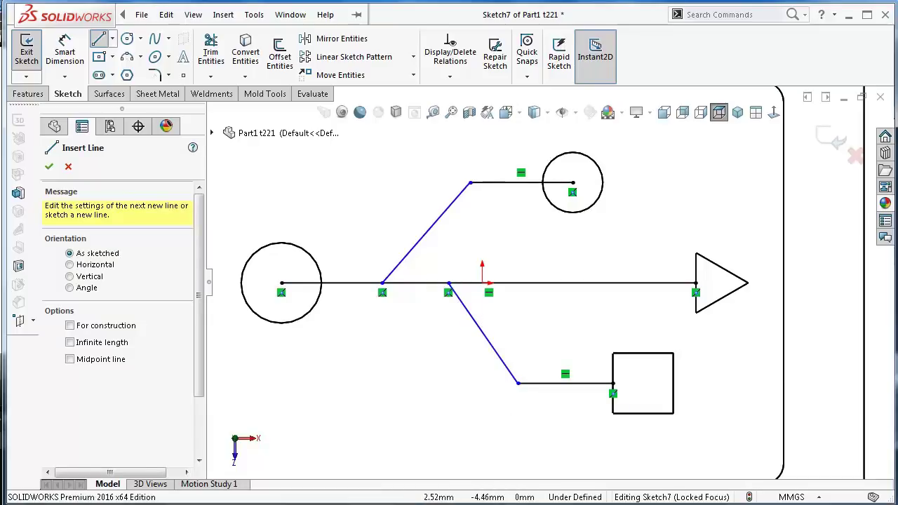
pyautogui.click(504, 184)
pyautogui.press('Escape')
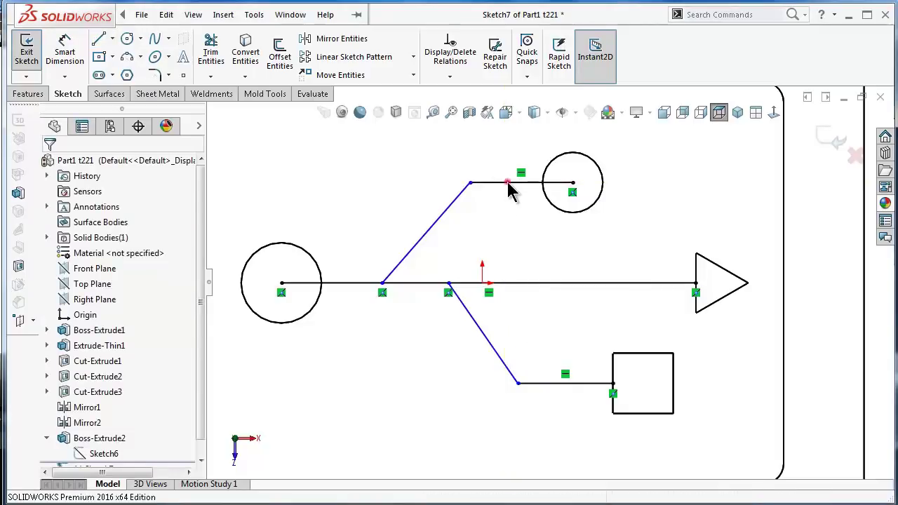
pyautogui.click(507, 183)
# Make both horizontal branch lines equal and place the upper junction 2.50 from the left circle's centre.
pyautogui.keyDown('ctrl'); pyautogui.click(555, 385); pyautogui.keyUp('ctrl')
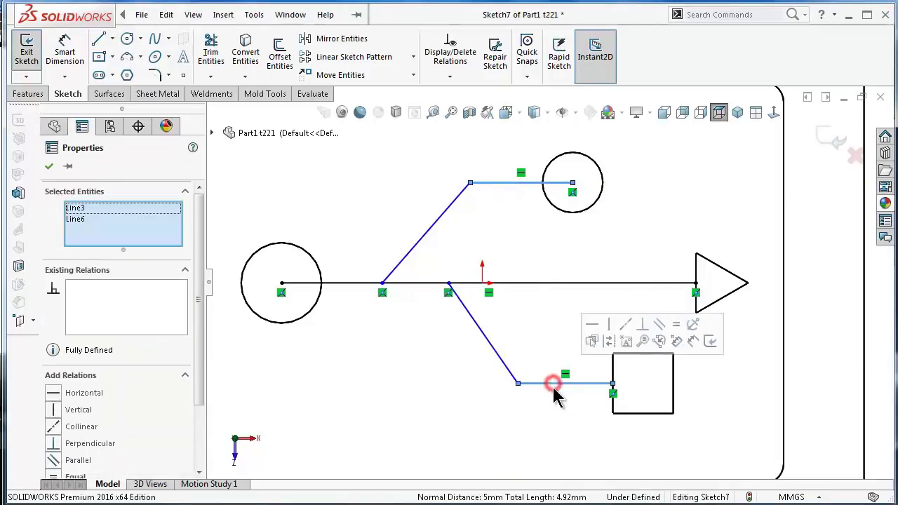
pyautogui.click(693, 341)
pyautogui.click(363, 288)
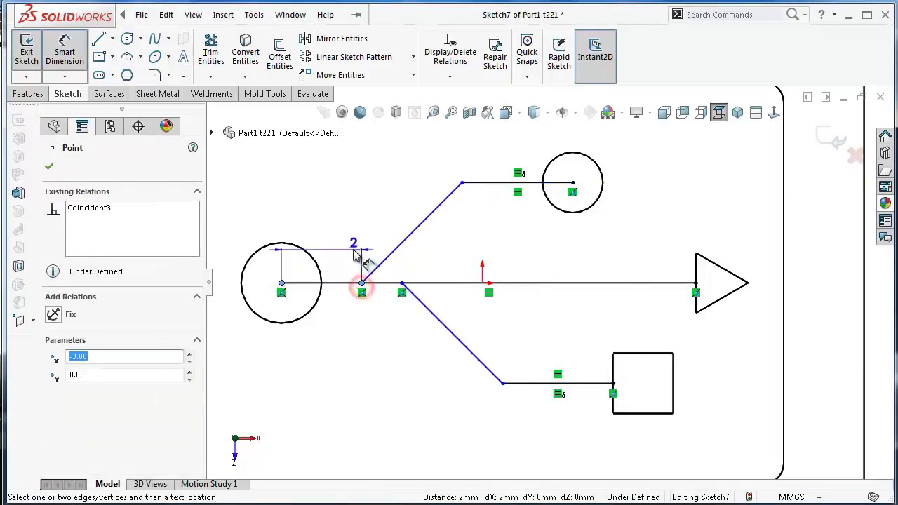
pyautogui.click(348, 242)
pyautogui.write('2')
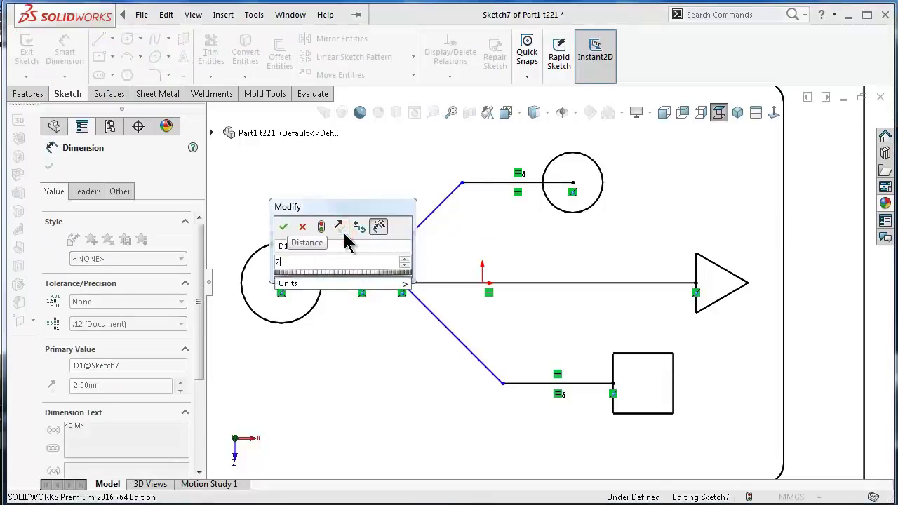
pyautogui.write('.5')
pyautogui.press('Return')
pyautogui.click(336, 210)
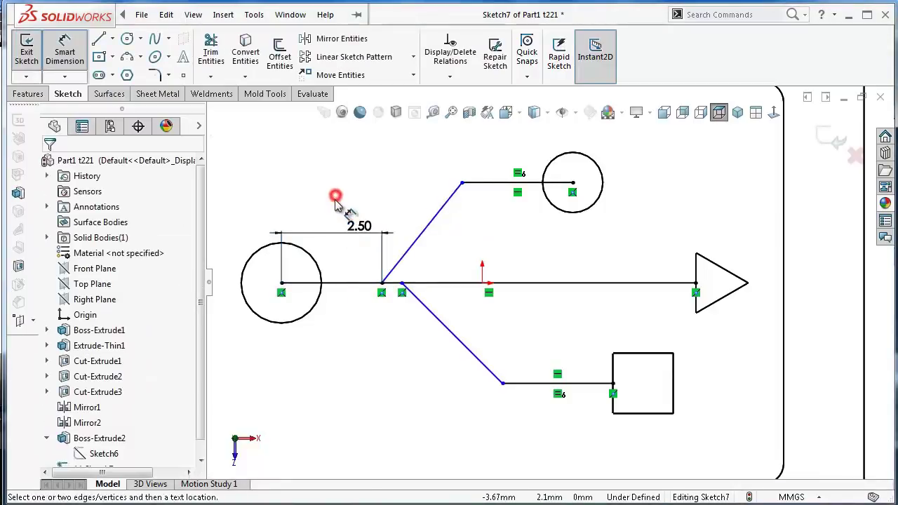
# Set the spacing between the two branch junctions to 2.
pyautogui.click(387, 286)
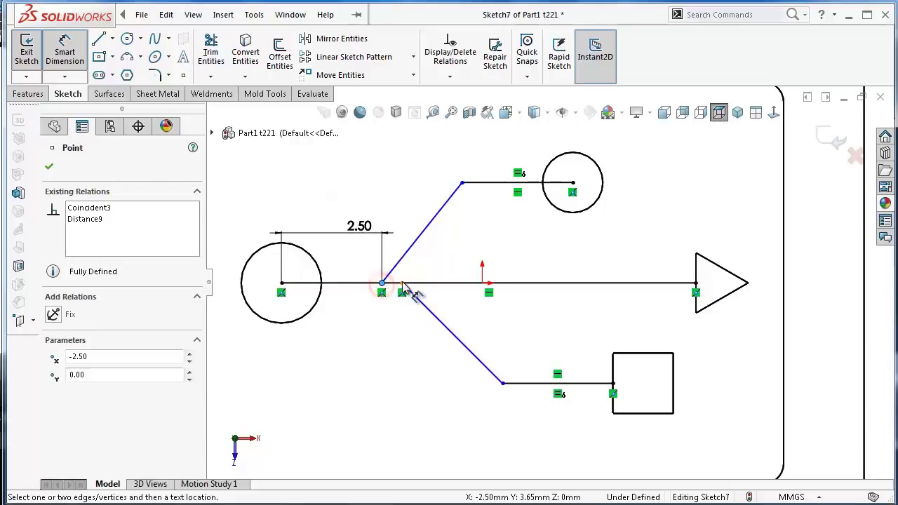
pyautogui.click(403, 285)
pyautogui.click(406, 400)
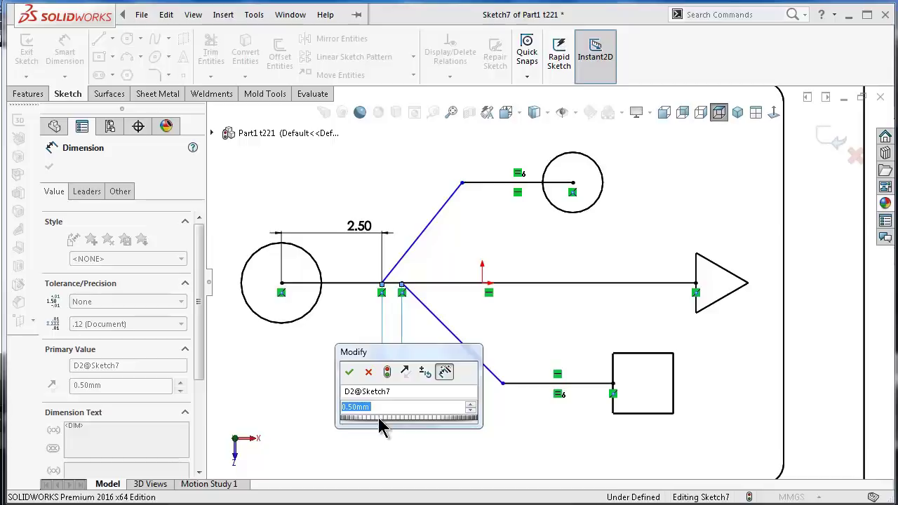
pyautogui.write('2')
pyautogui.press('Return')
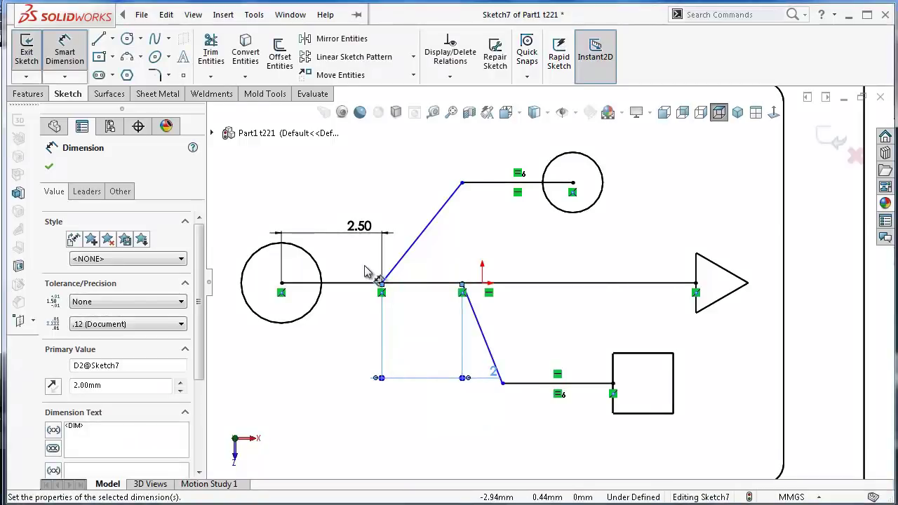
pyautogui.click(309, 407)
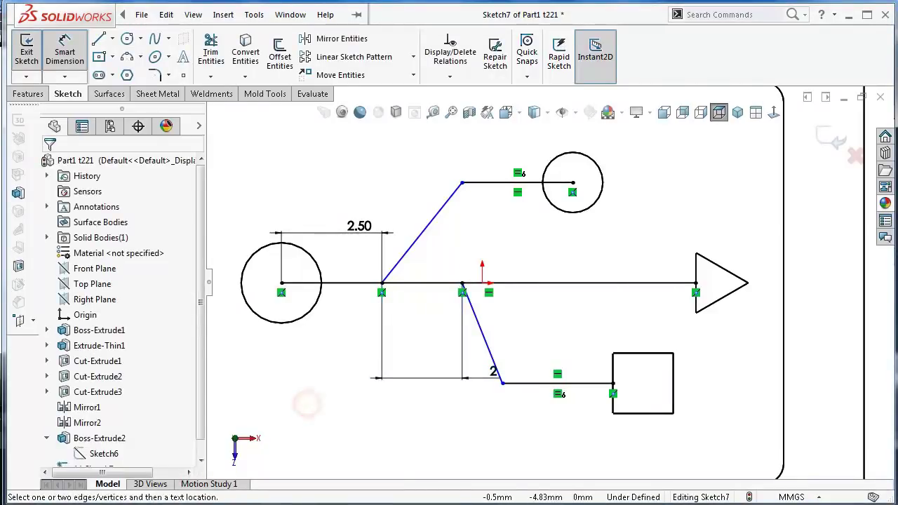
# Dimension the top horizontal branch line at 2.25 mm.
pyautogui.click(487, 186)
pyautogui.click(476, 166)
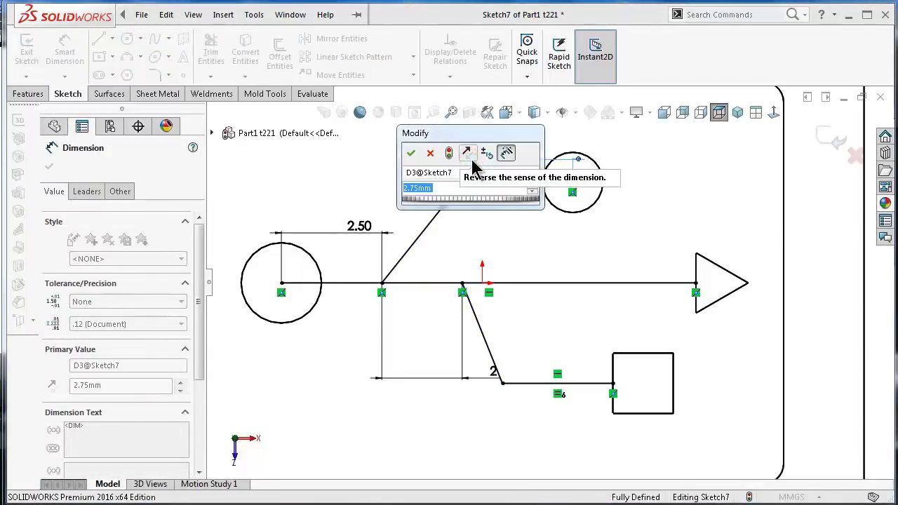
pyautogui.write('2.25')
pyautogui.press('Return')
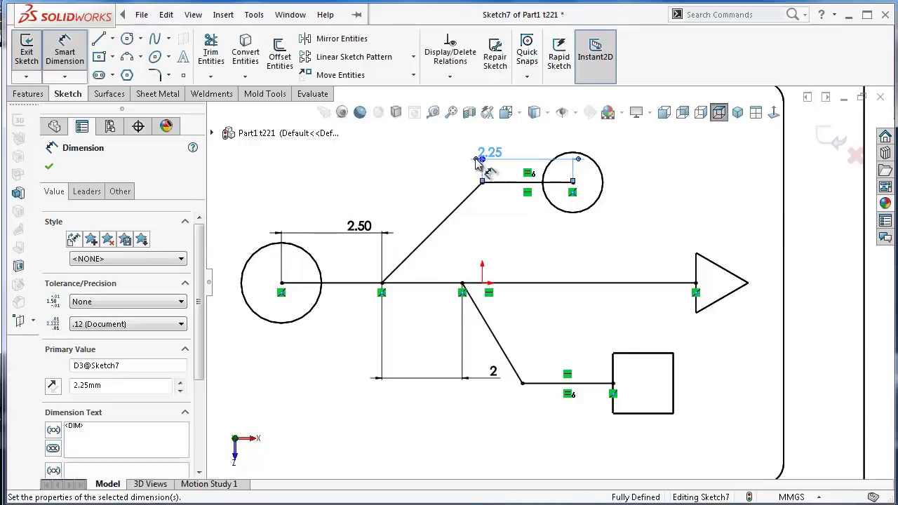
pyautogui.click(411, 184)
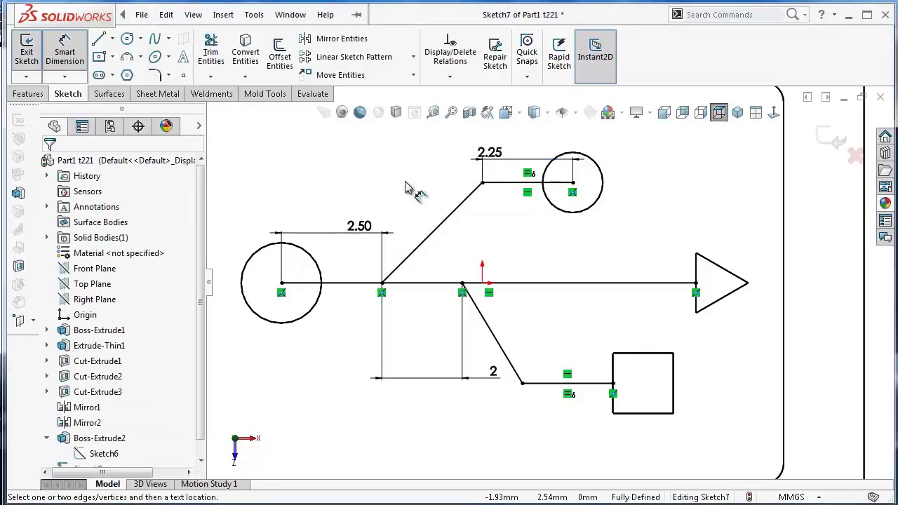
pyautogui.press('Escape')
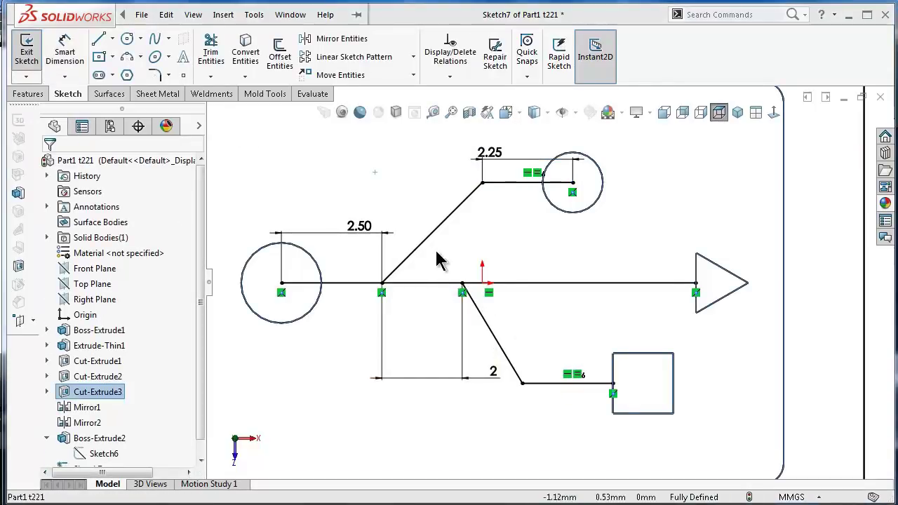
# Convert the upper and lower diagonal and horizontal branch lines into construction geometry.
pyautogui.click(450, 214)
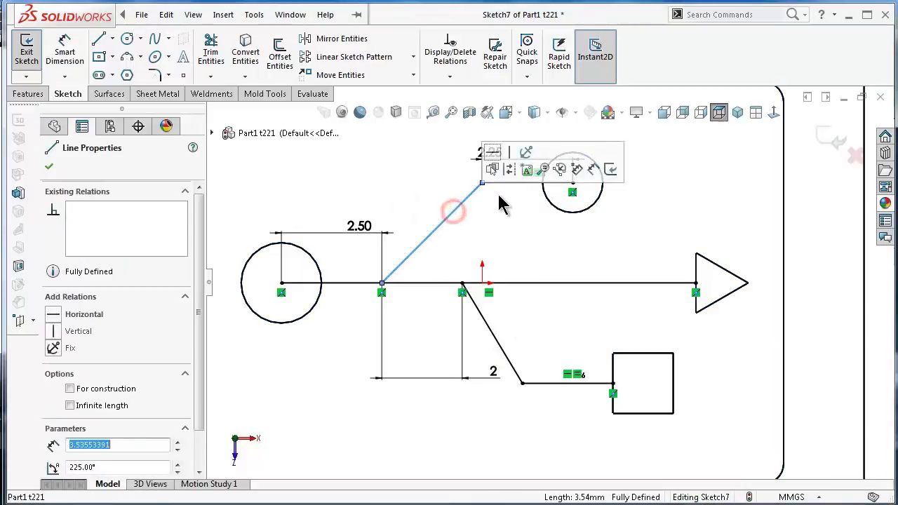
pyautogui.click(511, 176)
pyautogui.click(507, 183)
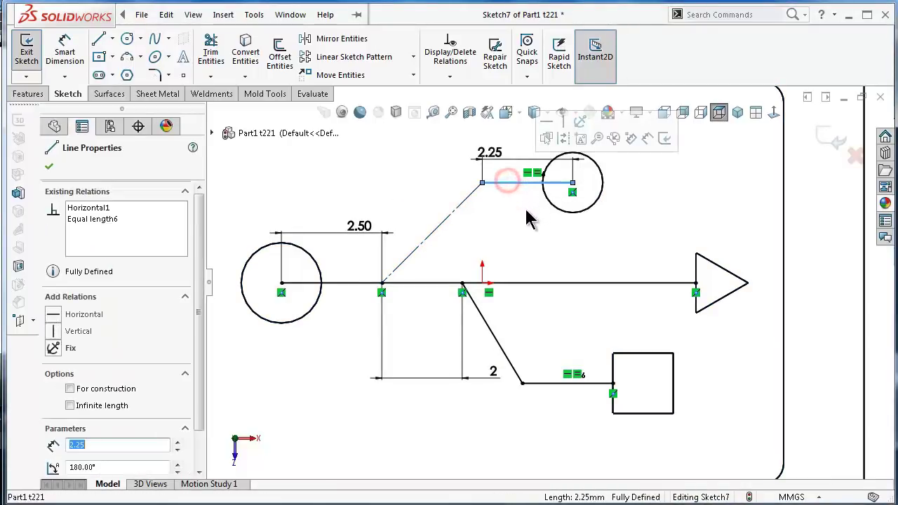
pyautogui.click(564, 139)
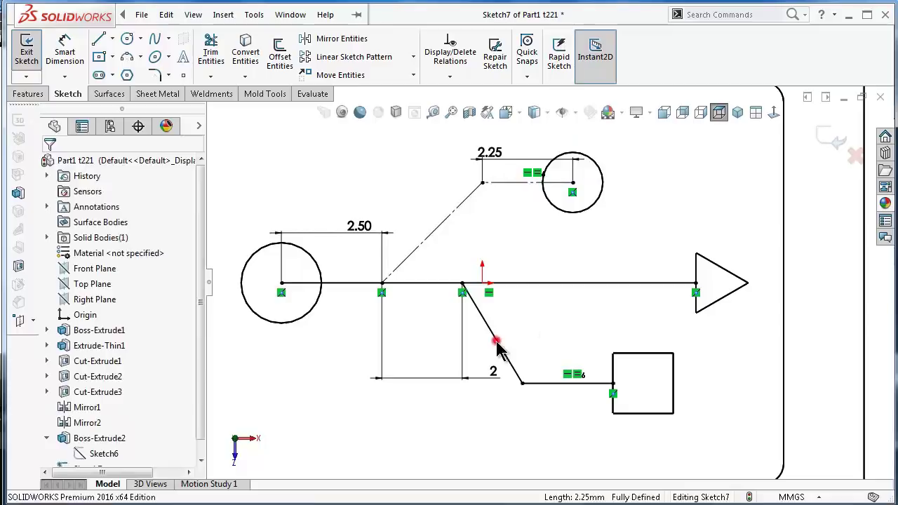
pyautogui.click(495, 339)
pyautogui.keyDown('ctrl'); pyautogui.click(538, 383); pyautogui.keyUp('ctrl')
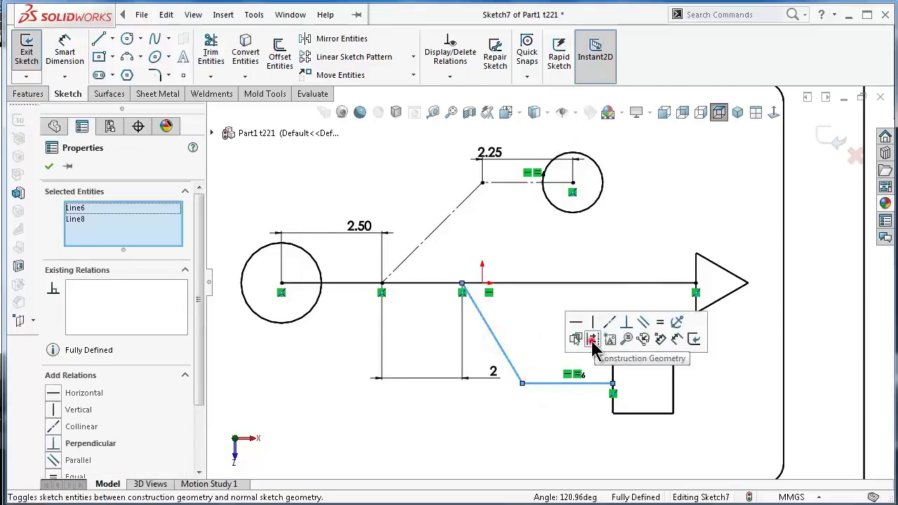
pyautogui.click(592, 341)
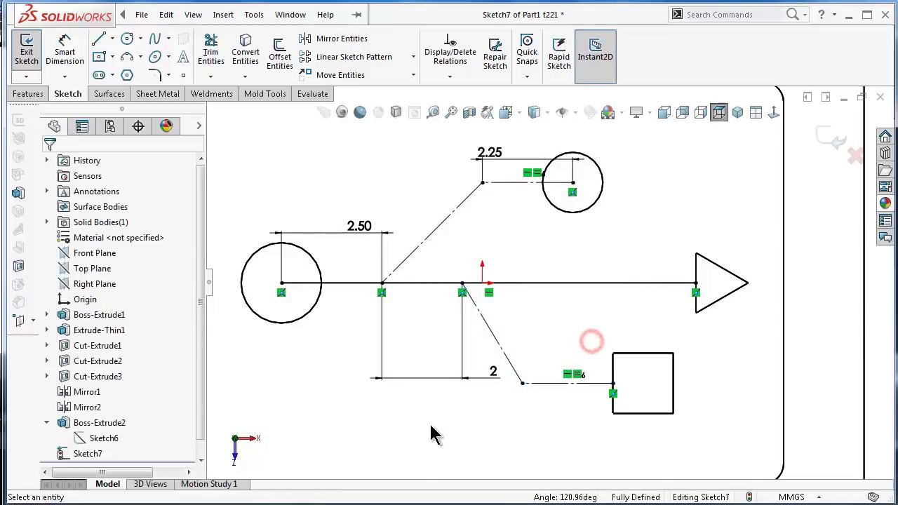
# Draw a spline from the upper junction to the small circle's centre.
pyautogui.click(155, 38)
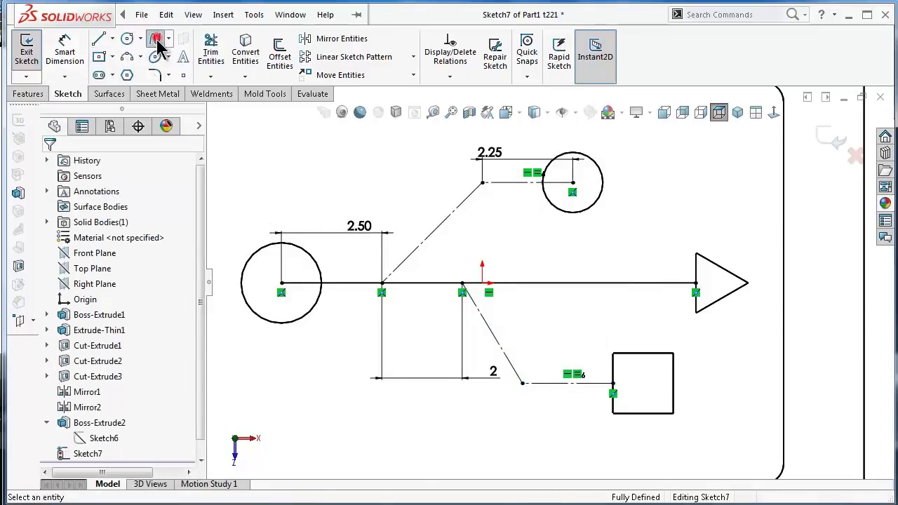
pyautogui.click(573, 183)
pyautogui.click(382, 284)
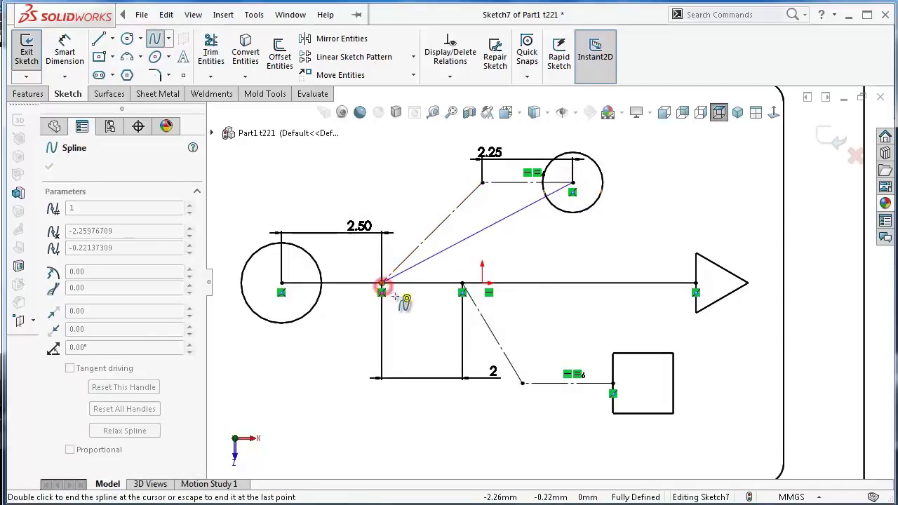
pyautogui.doubleClick(400, 314)
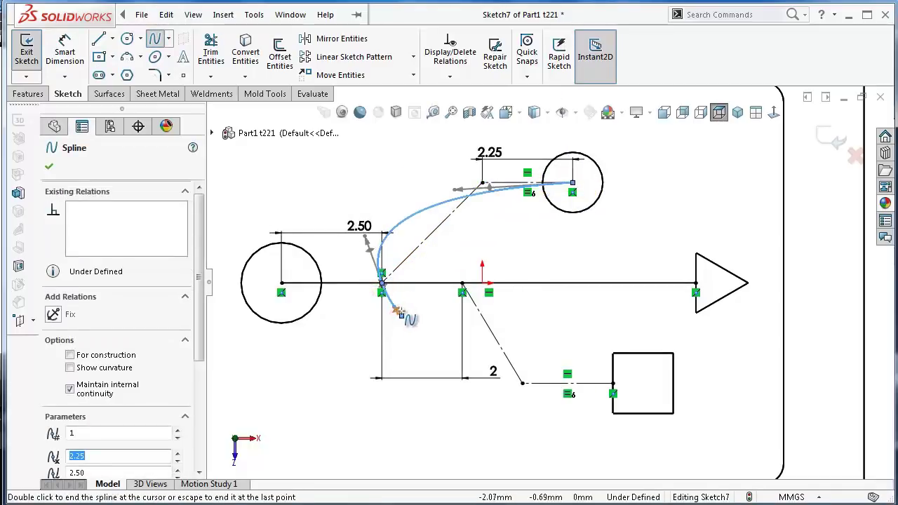
pyautogui.press('Escape')
pyautogui.click(155, 39)
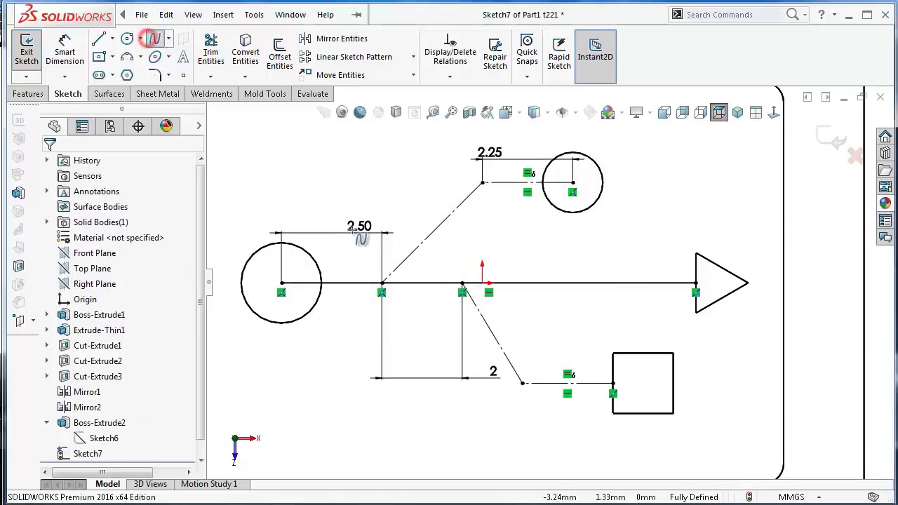
pyautogui.click(382, 284)
pyautogui.click(573, 183)
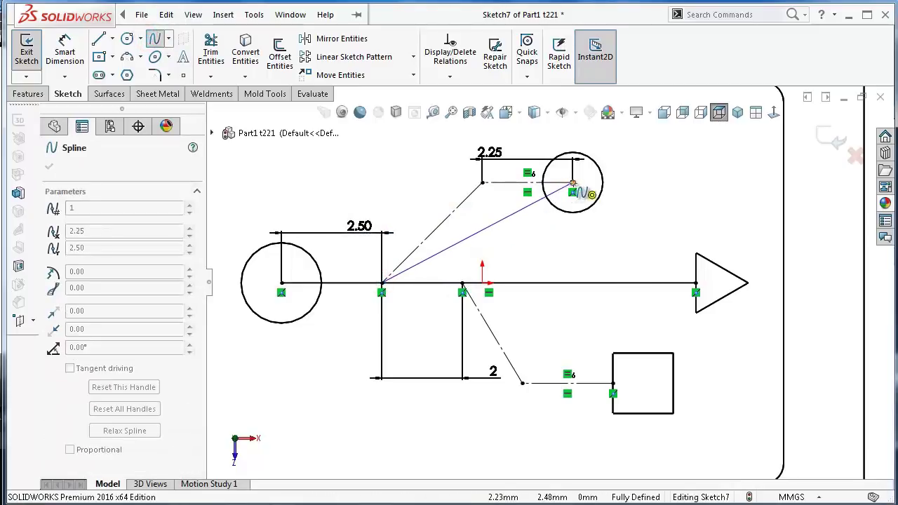
pyautogui.rightClick(552, 223)
pyautogui.click(581, 237)
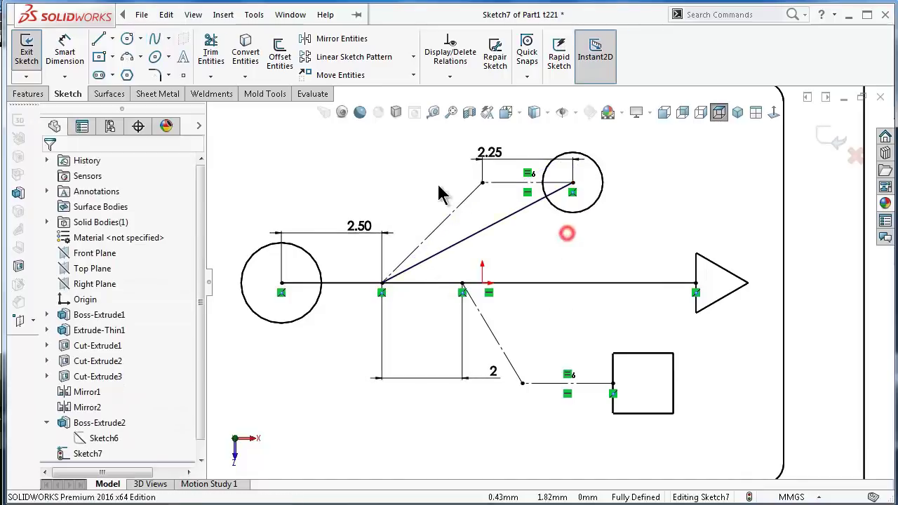
# Draw a second spline from the point on the line down into the square.
pyautogui.click(156, 40)
pyautogui.click(463, 284)
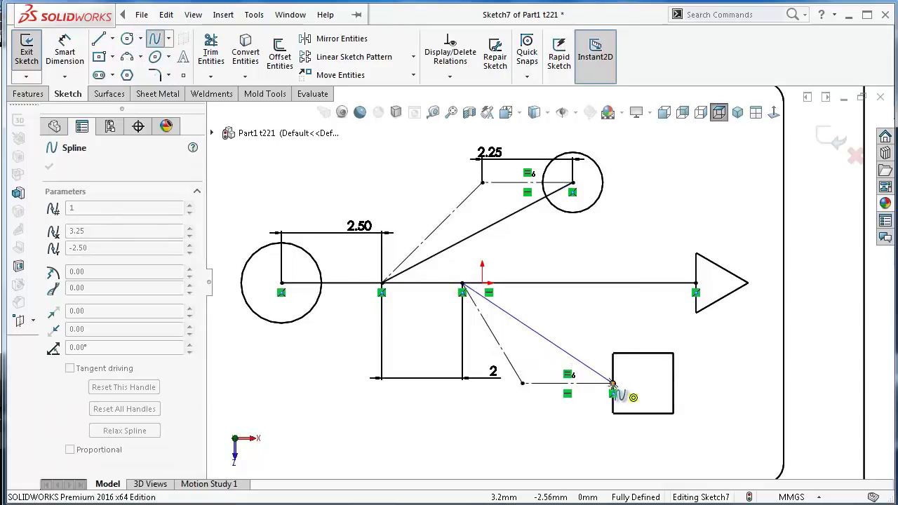
pyautogui.scroll(-1, 635, 386)
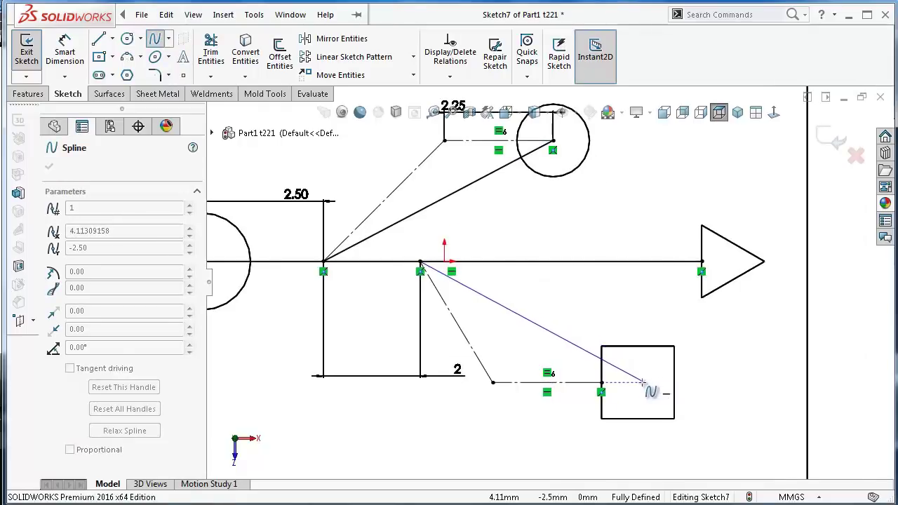
pyautogui.click(642, 385)
pyautogui.rightClick(644, 388)
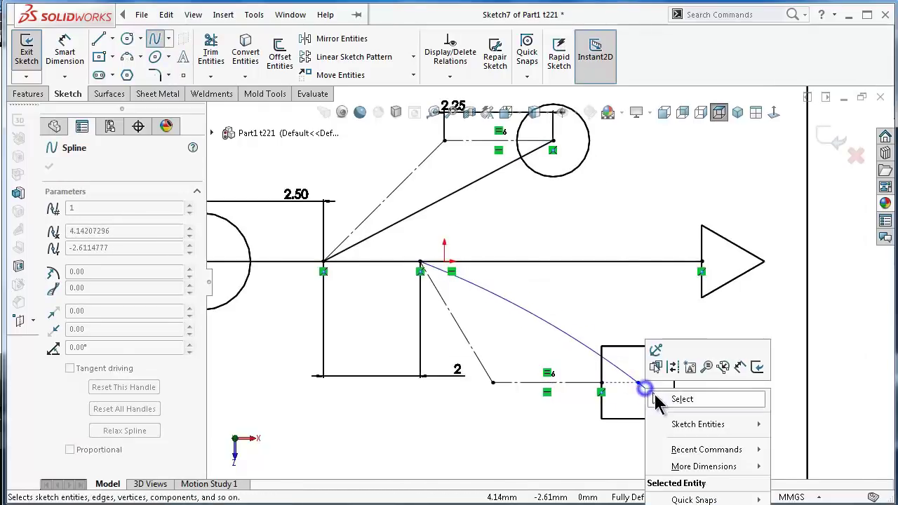
pyautogui.click(659, 400)
# Draw a construction centerline across the square, from top-right to bottom-left corner.
pyautogui.click(112, 39)
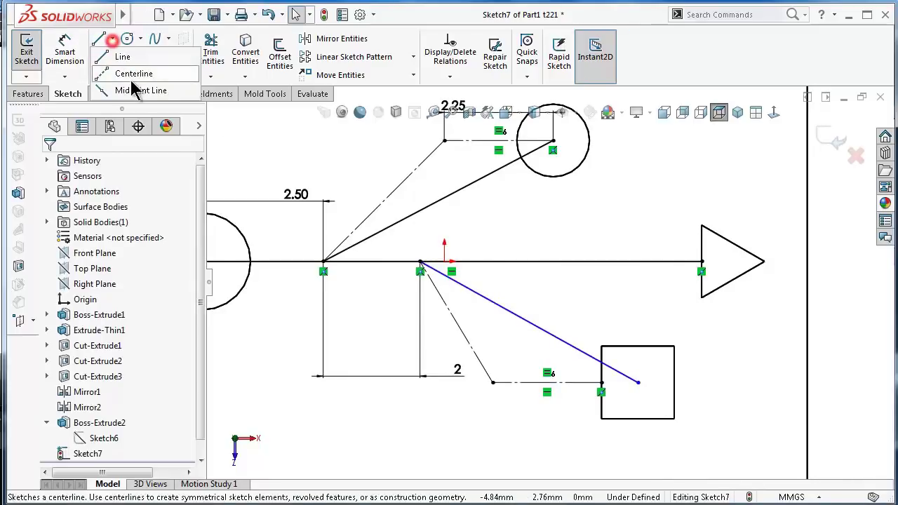
pyautogui.click(130, 72)
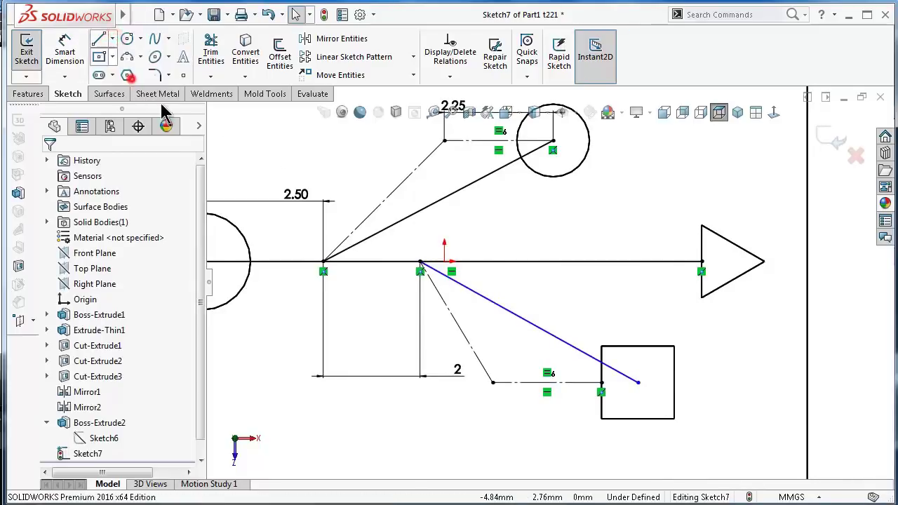
pyautogui.click(672, 347)
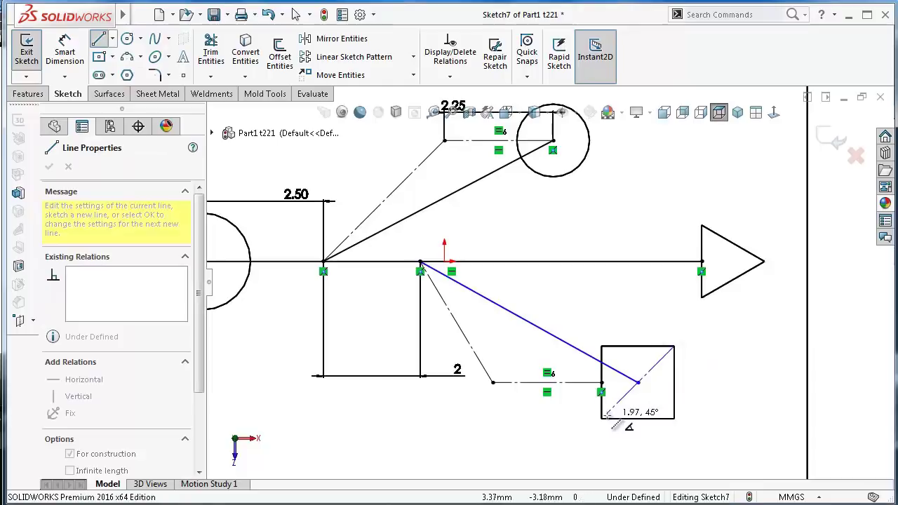
pyautogui.click(604, 419)
pyautogui.press('Escape')
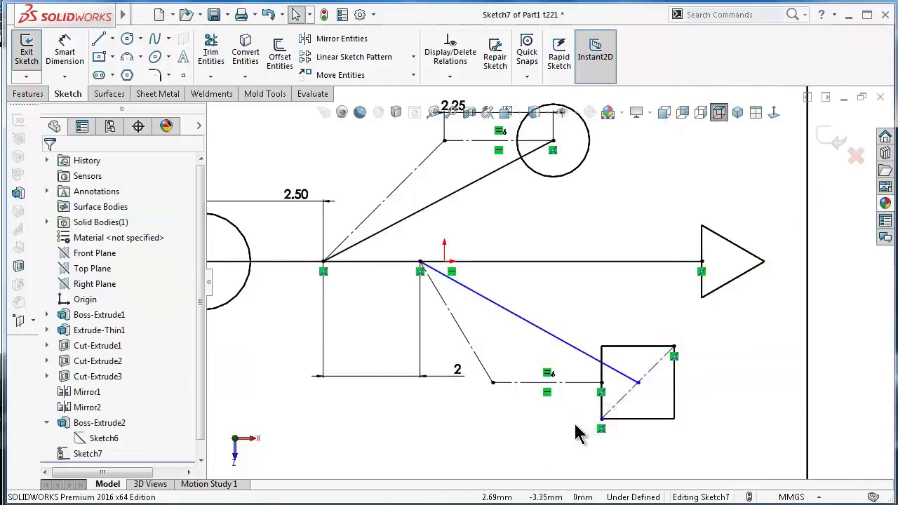
# Place the lower spline's end point at the diagonal's midpoint.
pyautogui.scroll(-3, 586, 421)
pyautogui.scroll(-2, 561, 410)
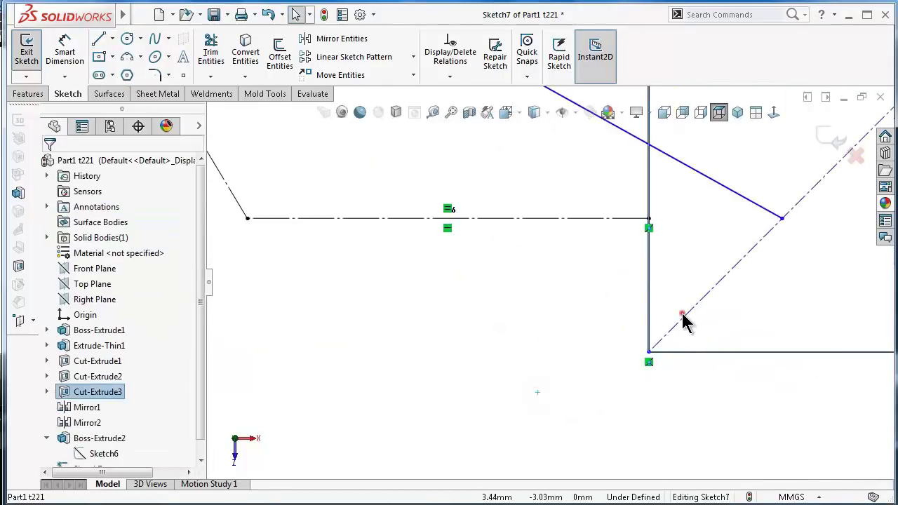
pyautogui.scroll(2, 716, 302)
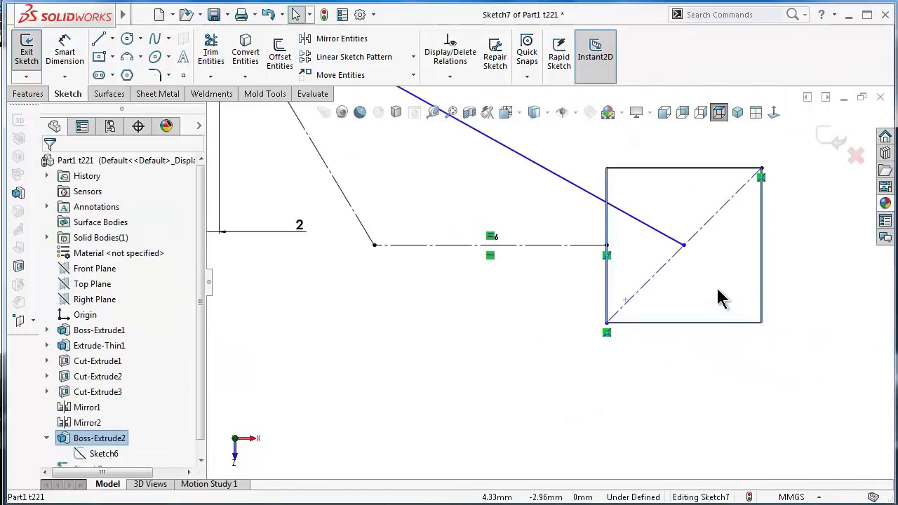
pyautogui.click(685, 246)
pyautogui.click(726, 215)
pyautogui.scroll(-2, 726, 215)
pyautogui.scroll(-2, 611, 316)
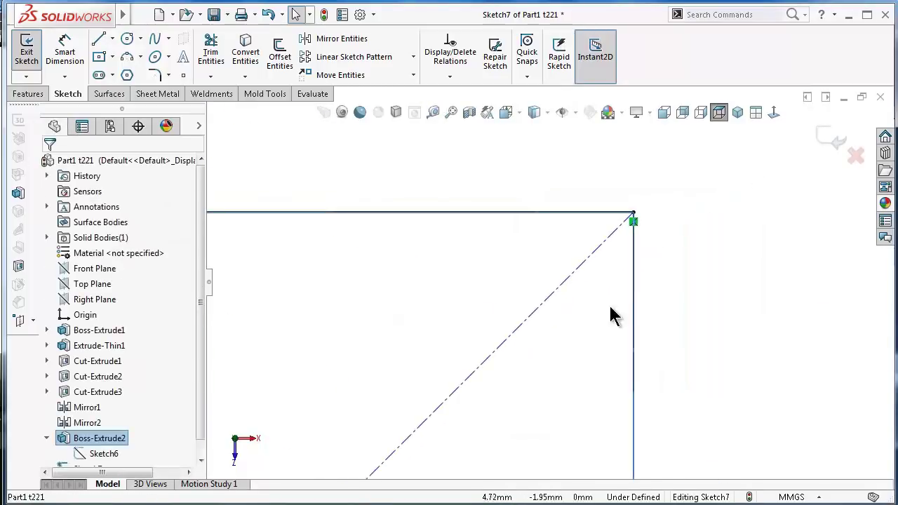
pyautogui.scroll(1, 649, 253)
pyautogui.scroll(1, 482, 391)
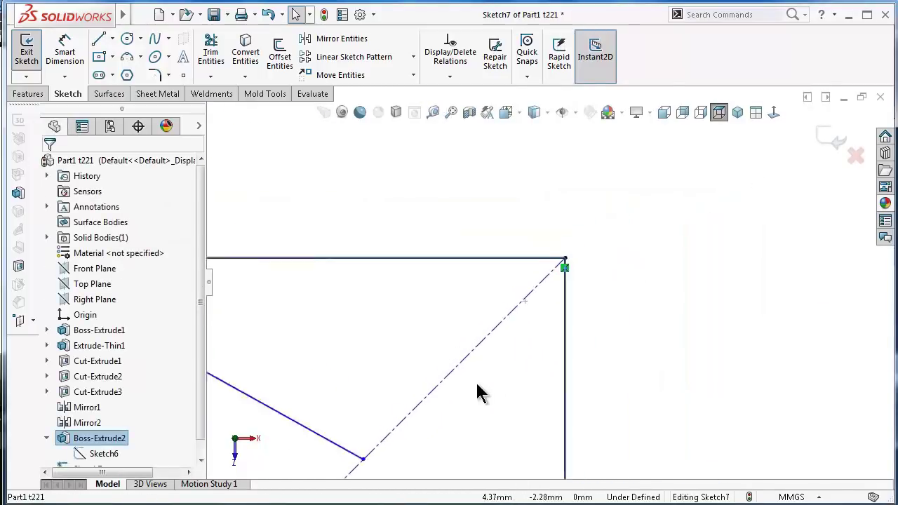
pyautogui.scroll(1, 463, 400)
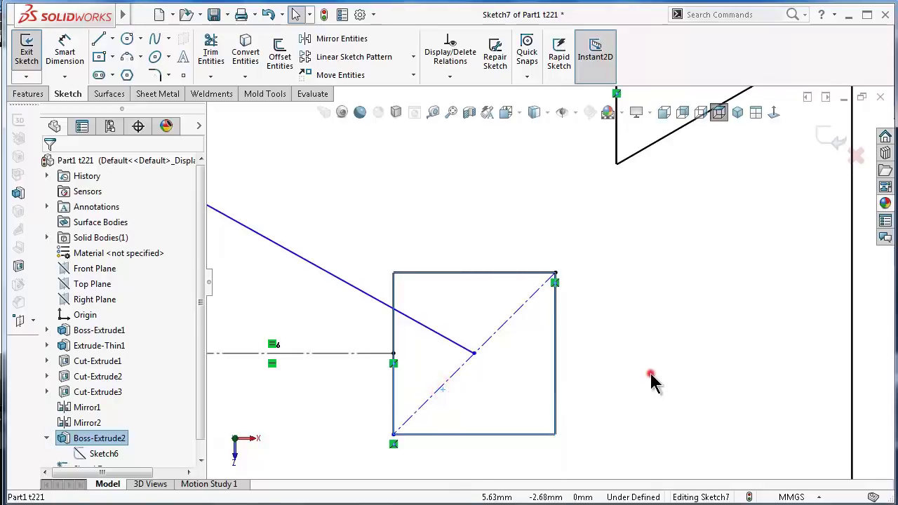
pyautogui.click(650, 373)
pyautogui.click(474, 352)
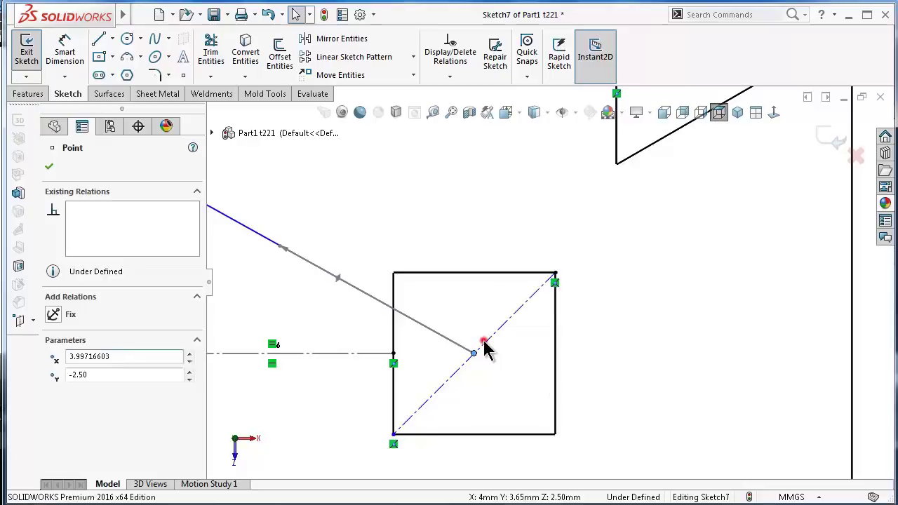
pyautogui.keyDown('ctrl'); pyautogui.click(482, 343); pyautogui.keyUp('ctrl')
pyautogui.click(540, 282)
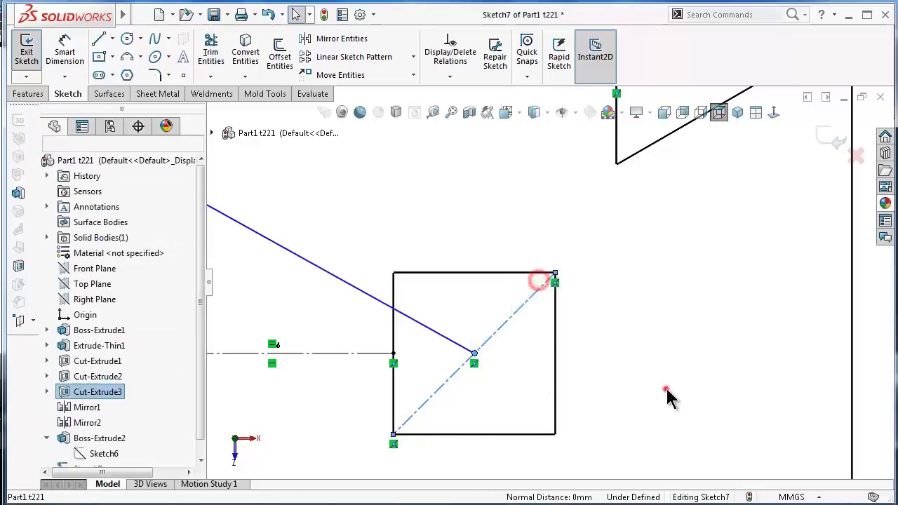
pyautogui.click(666, 387)
# Make the diagonal's bottom endpoint coincident with the square's lower-left corner.
pyautogui.scroll(-3, 541, 280)
pyautogui.scroll(-3, 546, 256)
pyautogui.moveTo(546, 255); pyautogui.dragTo(590, 220, button='middle')
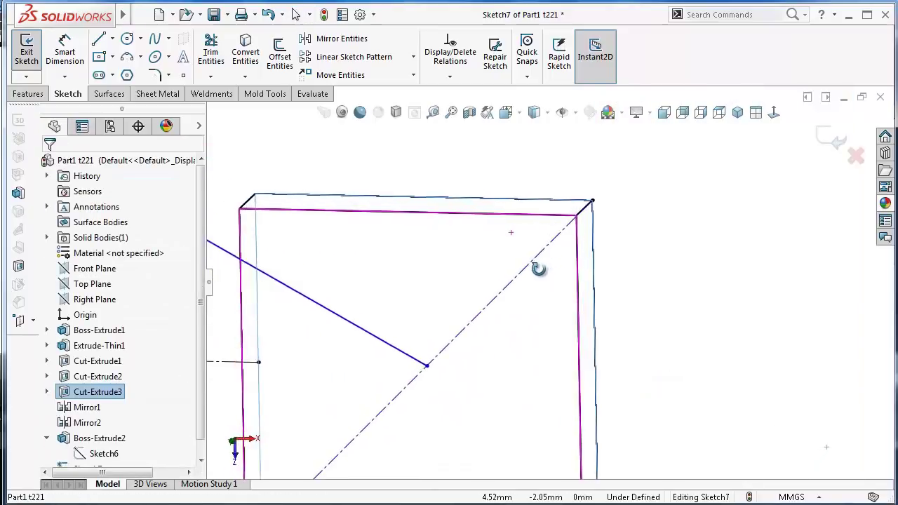
pyautogui.click(534, 261)
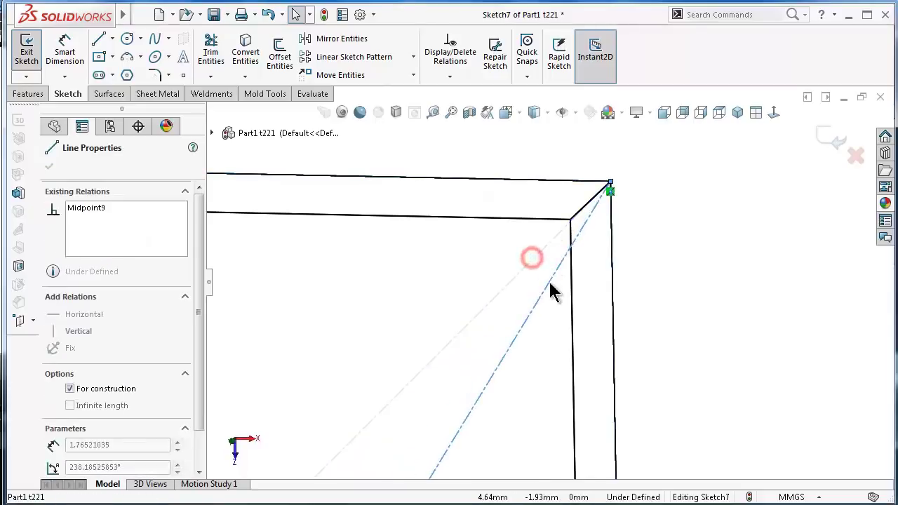
pyautogui.scroll(3, 485, 410)
pyautogui.scroll(1, 470, 463)
pyautogui.scroll(-3, 484, 356)
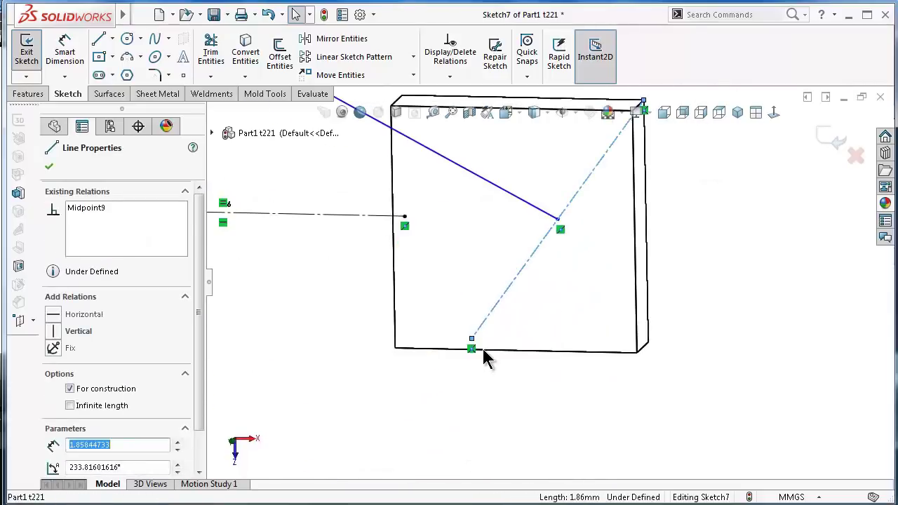
pyautogui.moveTo(484, 356)
pyautogui.mouseDown(button='middle')
pyautogui.moveTo(462, 306)
pyautogui.moveTo(454, 317)
pyautogui.mouseUp(button='middle')
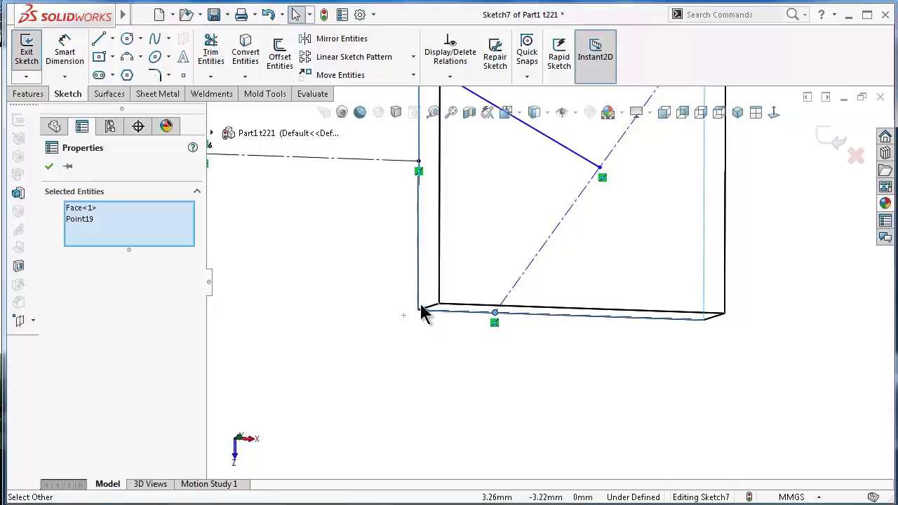
pyautogui.click(419, 308)
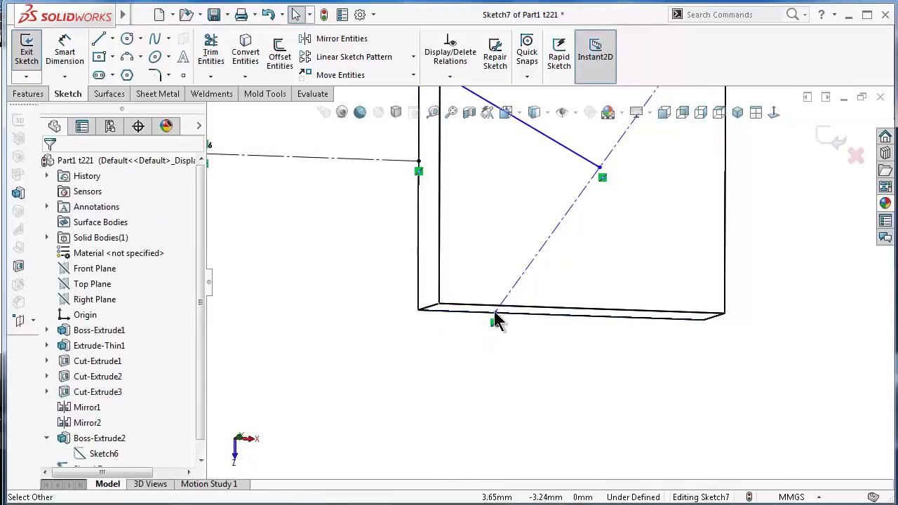
pyautogui.click(495, 313)
pyautogui.keyDown('ctrl'); pyautogui.click(419, 311); pyautogui.keyUp('ctrl')
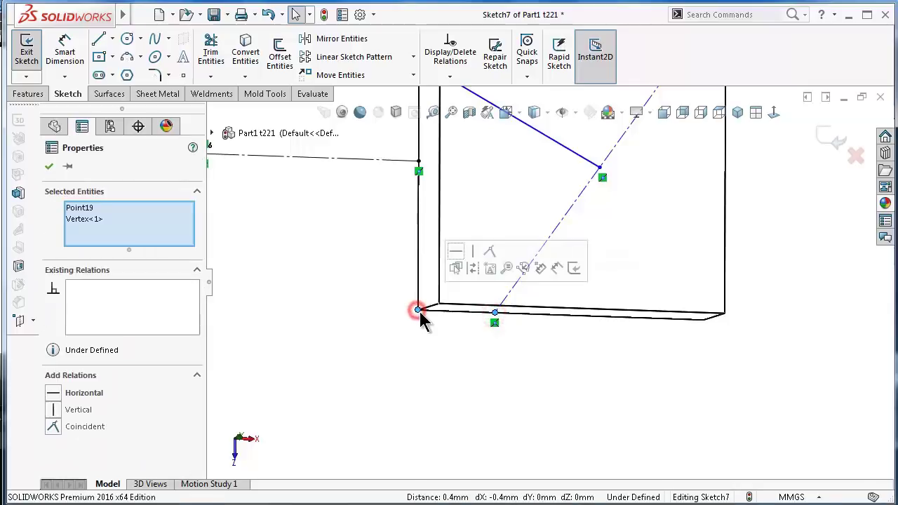
pyautogui.click(489, 245)
pyautogui.click(390, 369)
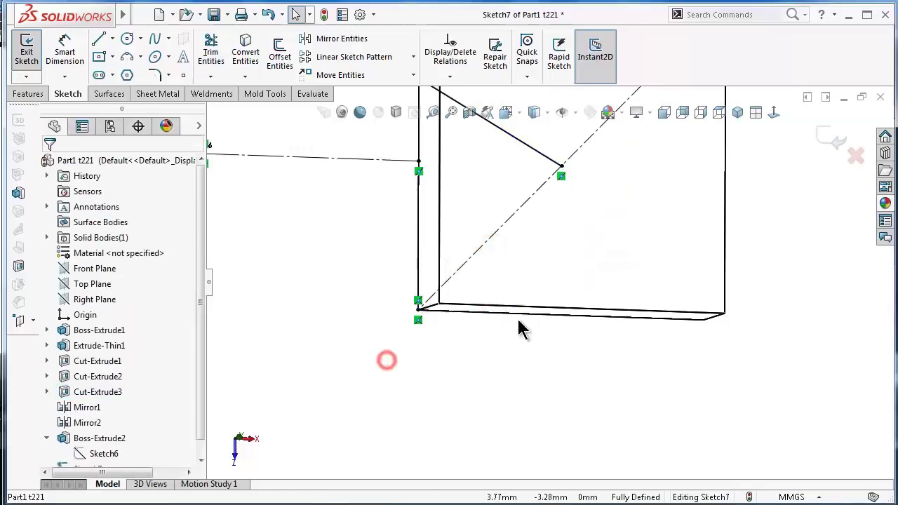
# View the sketch normal to its plane.
pyautogui.click(775, 112)
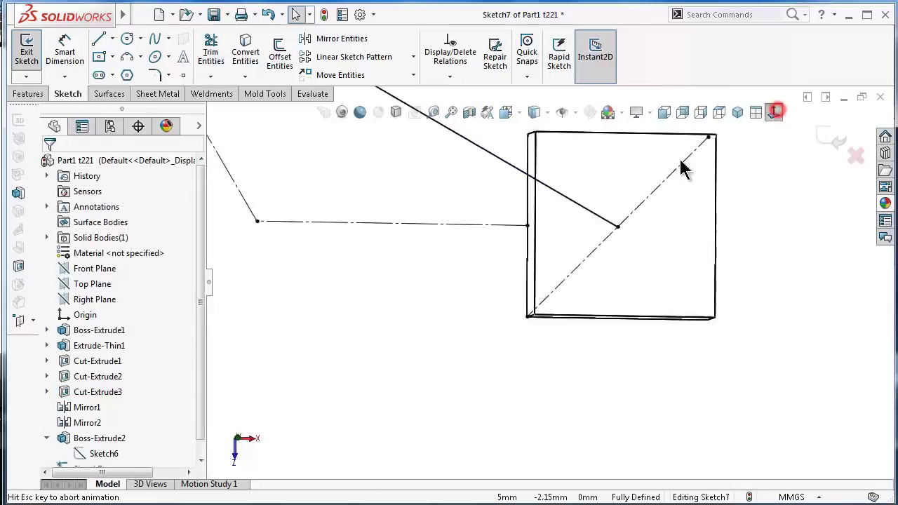
pyautogui.scroll(-3, 718, 367)
pyautogui.scroll(-2, 697, 332)
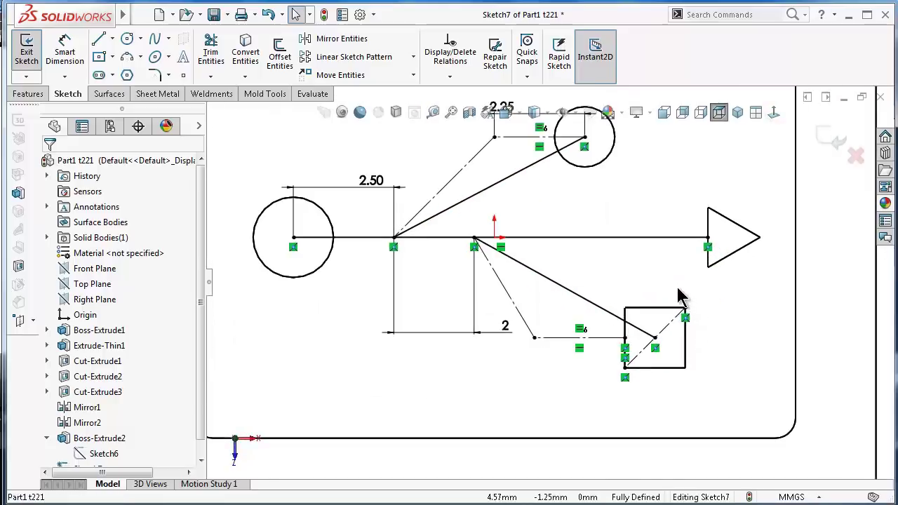
# Reshape the lower spline with a horizontal end, tangent to its construction line at the start.
pyautogui.scroll(-1, 679, 296)
pyautogui.scroll(-1, 676, 295)
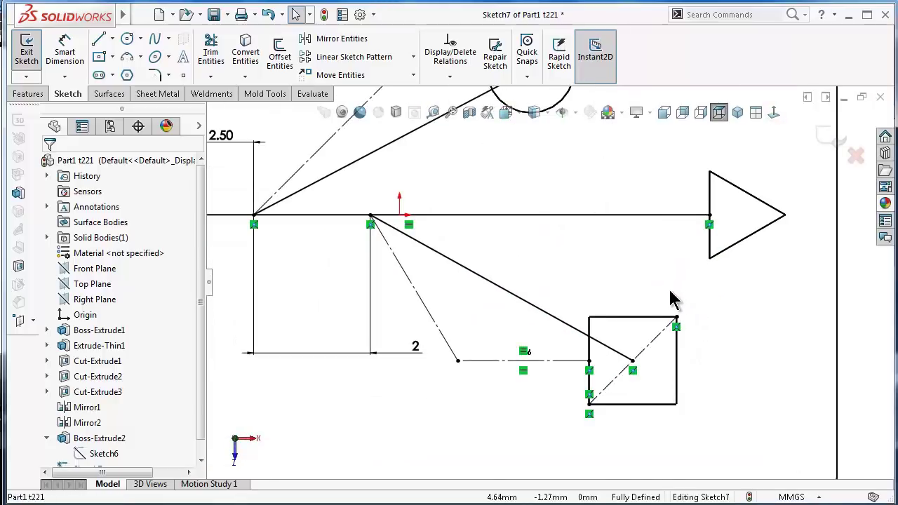
pyautogui.click(580, 337)
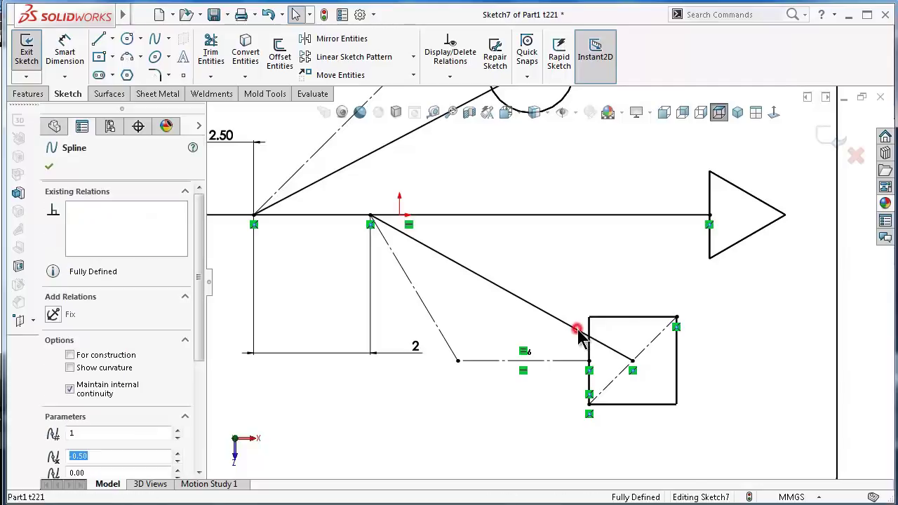
pyautogui.click(559, 320)
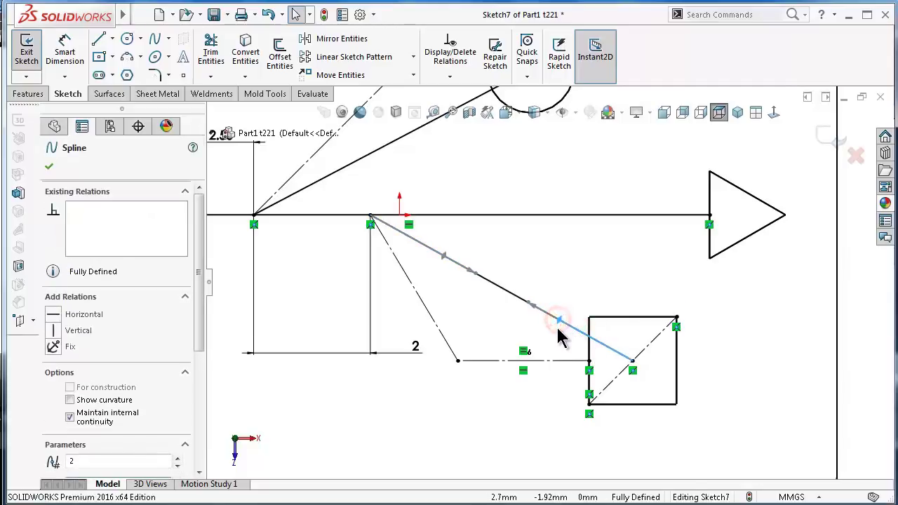
pyautogui.moveTo(559, 321); pyautogui.dragTo(557, 376)
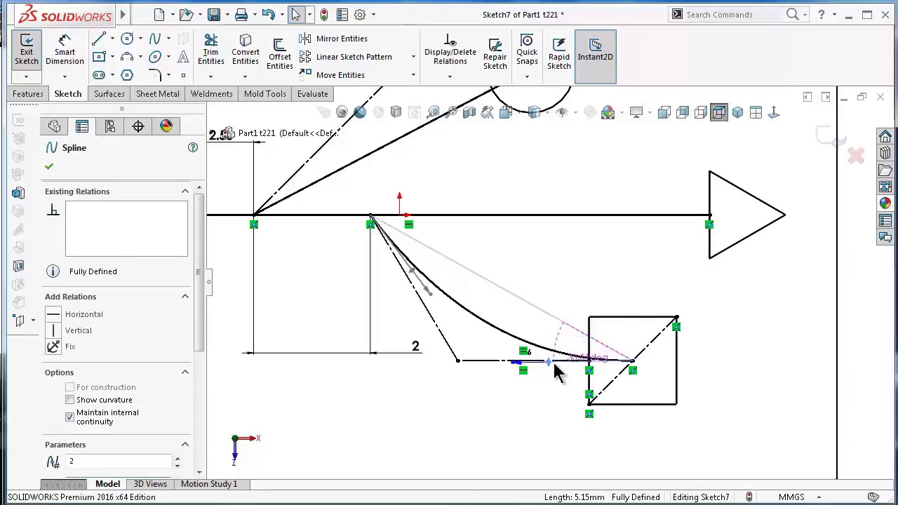
pyautogui.click(83, 316)
pyautogui.click(411, 275)
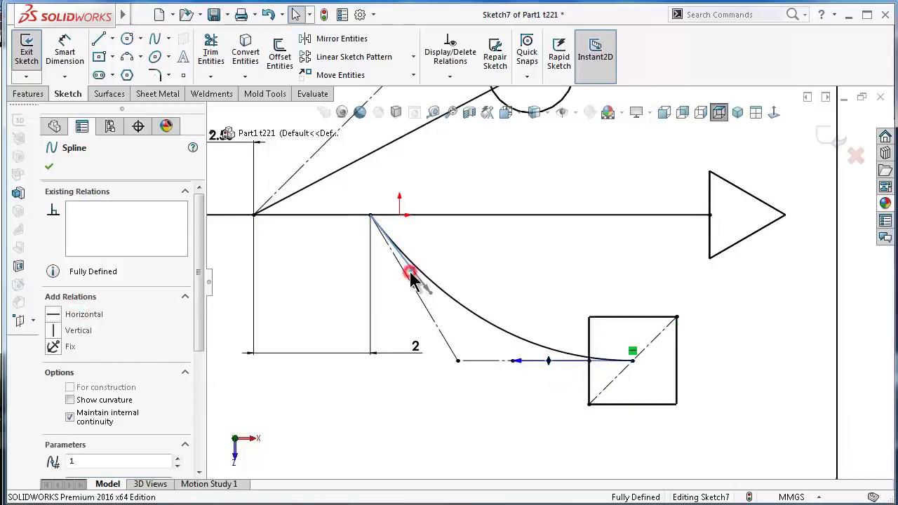
pyautogui.click(418, 303)
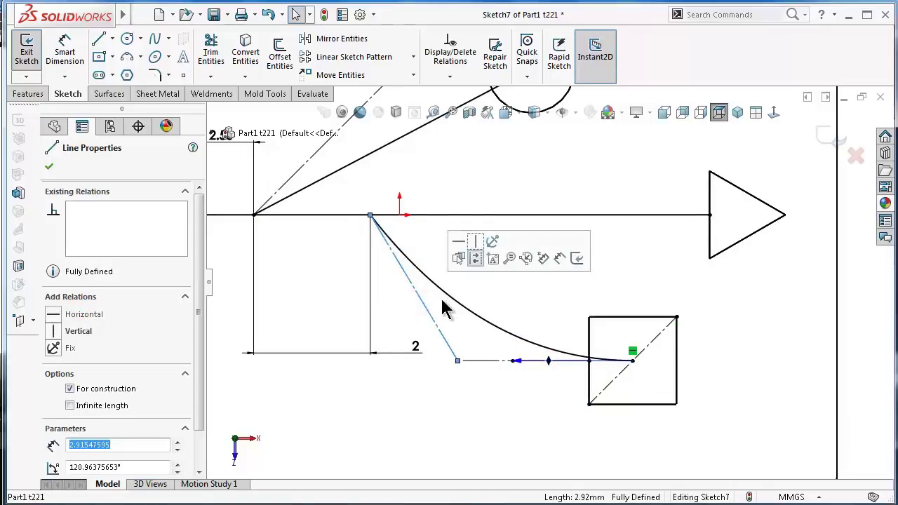
pyautogui.click(417, 264)
pyautogui.scroll(-3, 414, 270)
pyautogui.keyDown('ctrl'); pyautogui.click(412, 268); pyautogui.keyUp('ctrl')
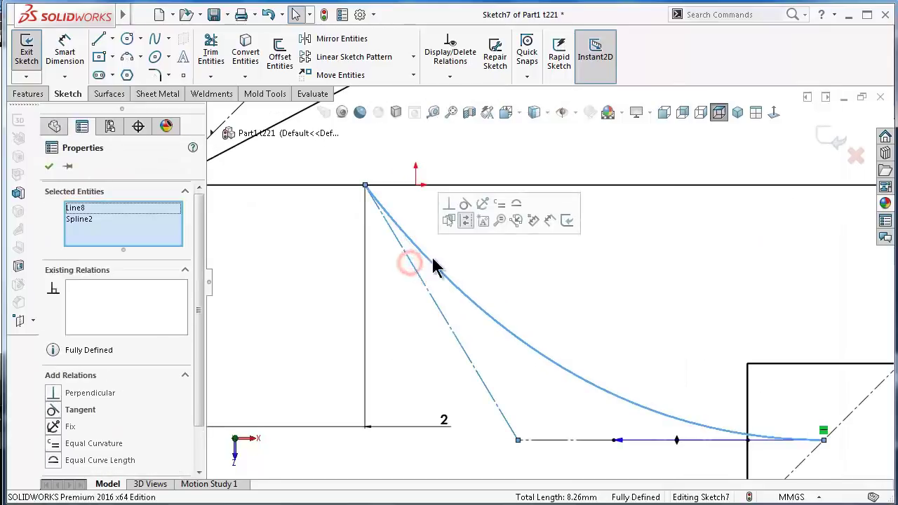
pyautogui.click(460, 205)
pyautogui.click(365, 295)
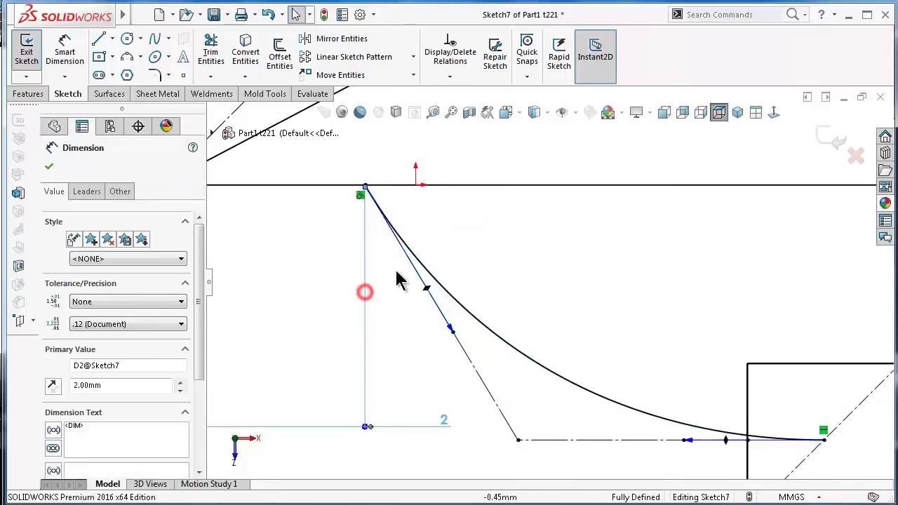
# Bow the upper curve upward and make its end at the circle horizontal.
pyautogui.scroll(3, 517, 207)
pyautogui.scroll(-1, 526, 164)
pyautogui.scroll(-1, 574, 163)
pyautogui.keyDown('ctrl'); pyautogui.moveTo(572, 163); pyautogui.dragTo(574, 245, button='middle'); pyautogui.keyUp('ctrl')
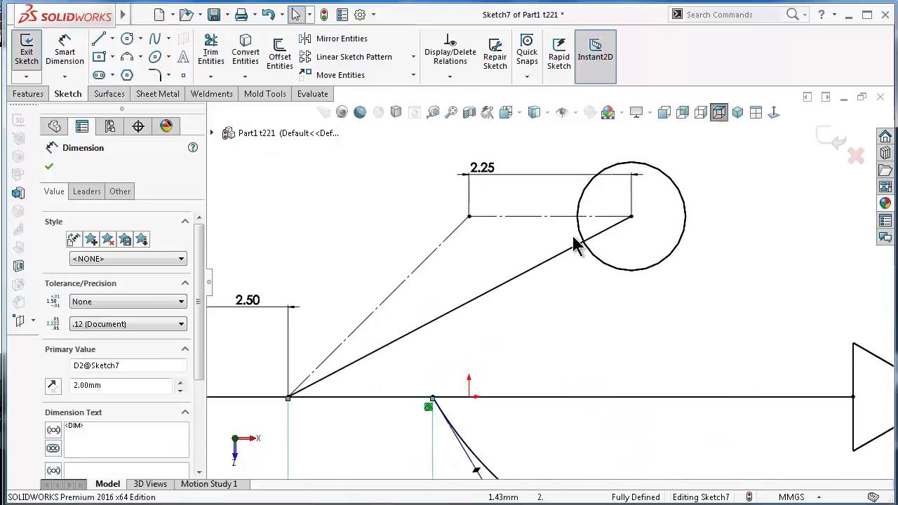
pyautogui.click(576, 256)
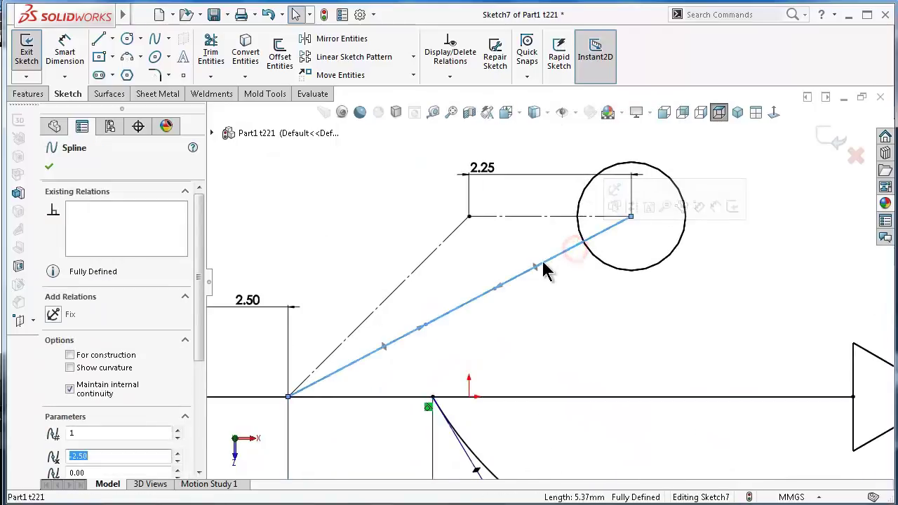
pyautogui.moveTo(535, 272); pyautogui.dragTo(532, 259)
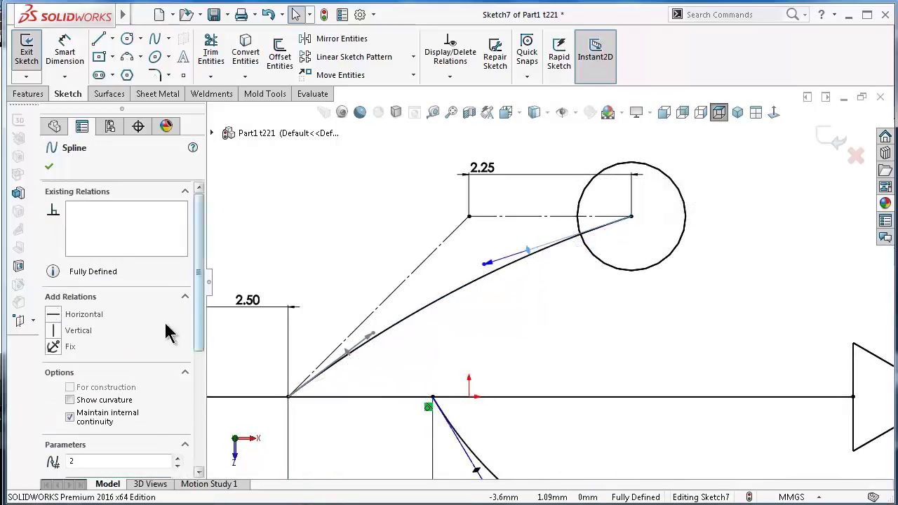
pyautogui.click(88, 314)
pyautogui.click(515, 307)
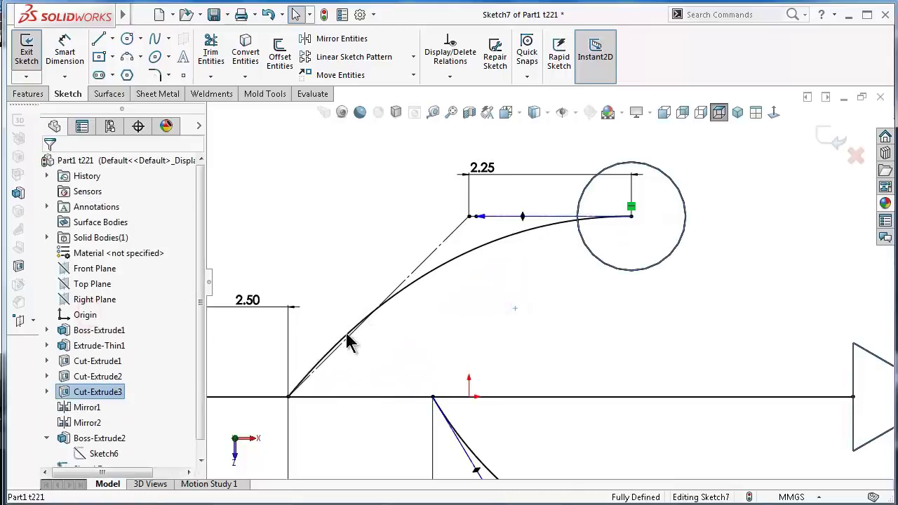
# Make the upper curve tangent to its diagonal construction line.
pyautogui.click(349, 334)
pyautogui.scroll(-3, 365, 329)
pyautogui.click(353, 327)
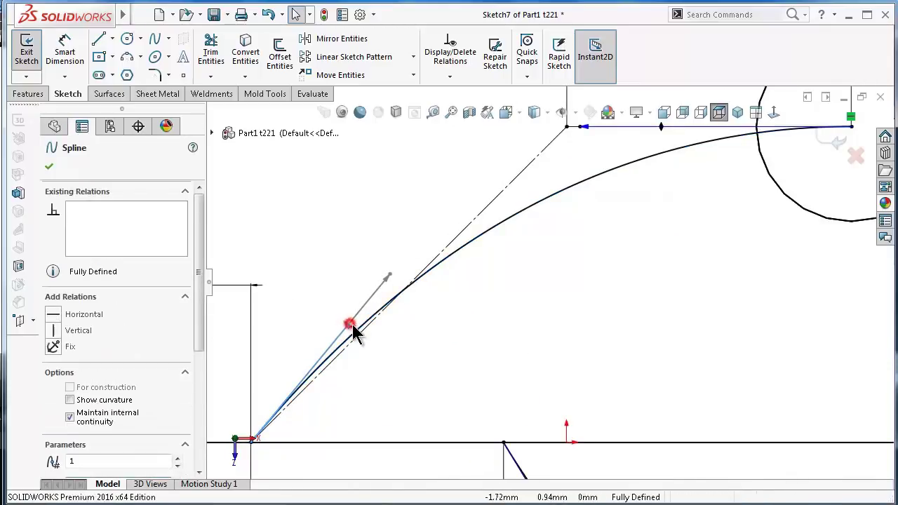
pyautogui.click(461, 228)
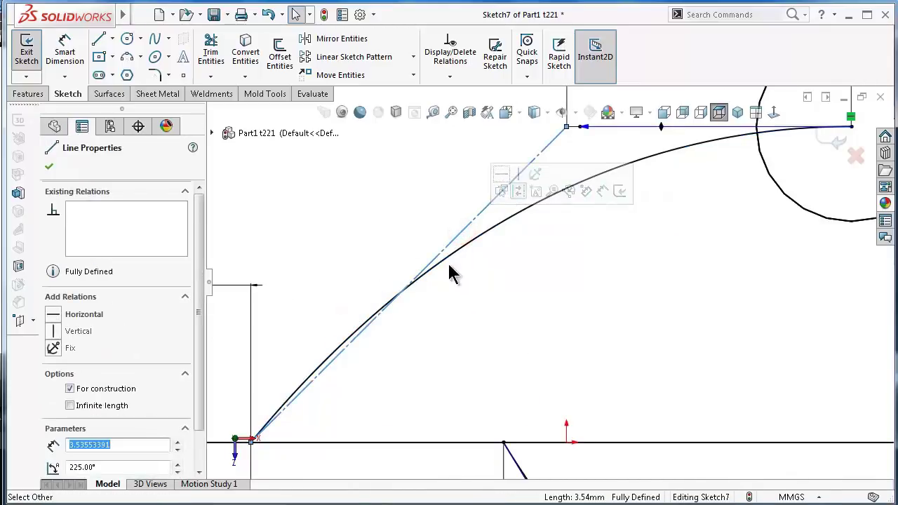
pyautogui.click(374, 325)
pyautogui.scroll(-2, 379, 316)
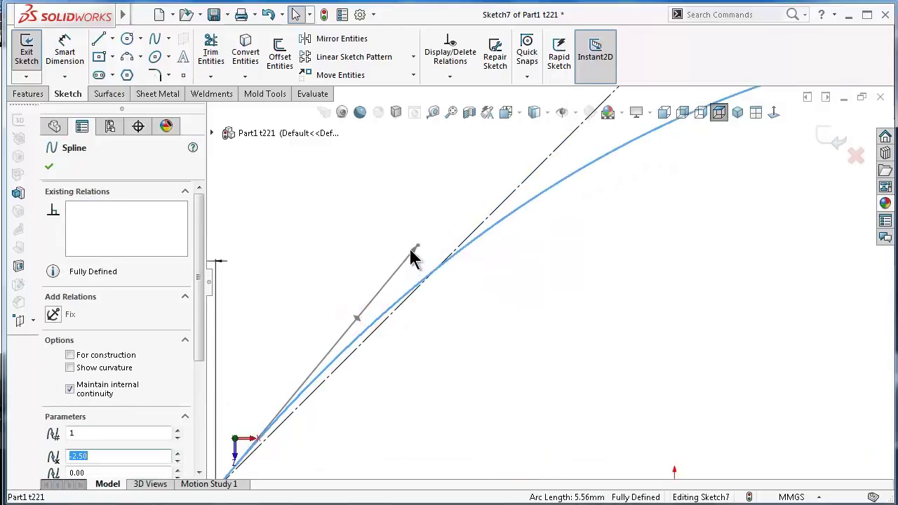
pyautogui.click(386, 323)
pyautogui.keyDown('ctrl'); pyautogui.click(368, 323); pyautogui.keyUp('ctrl')
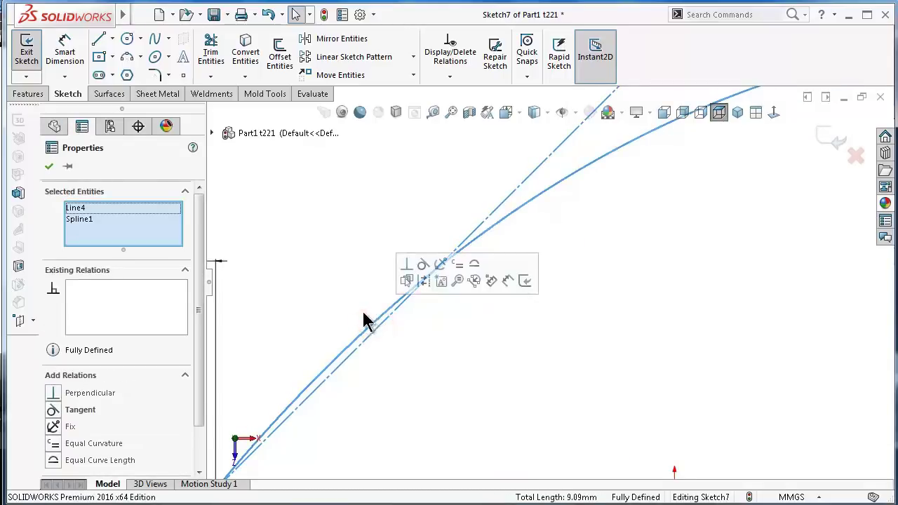
pyautogui.click(306, 306)
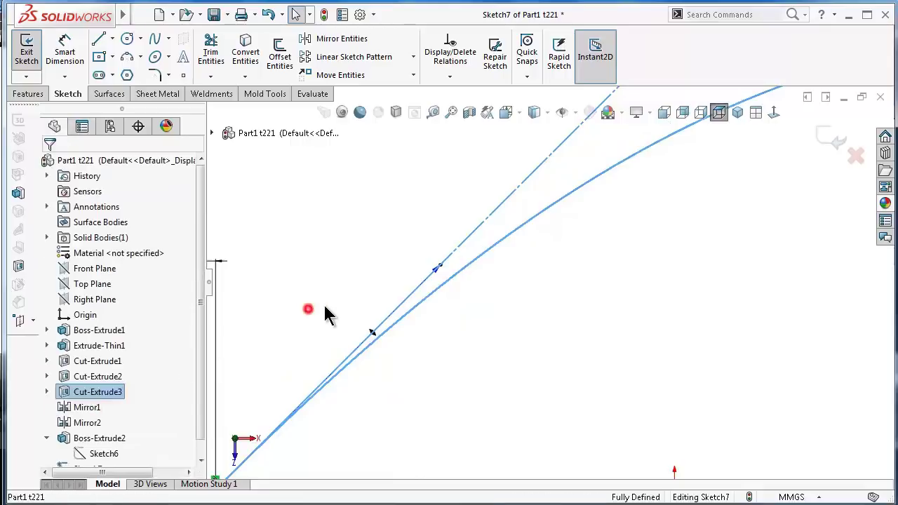
pyautogui.scroll(3, 594, 301)
pyautogui.scroll(1, 712, 283)
pyautogui.scroll(2, 712, 288)
pyautogui.scroll(2, 715, 337)
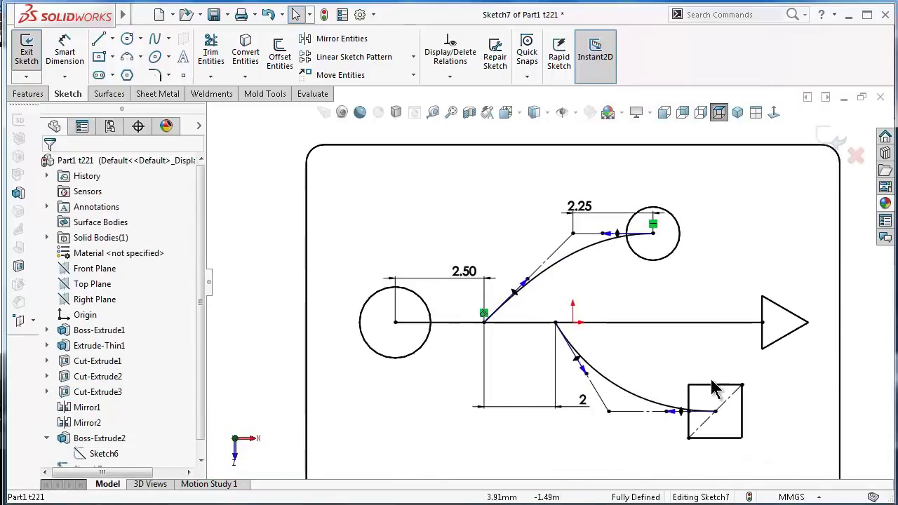
pyautogui.scroll(-1, 714, 390)
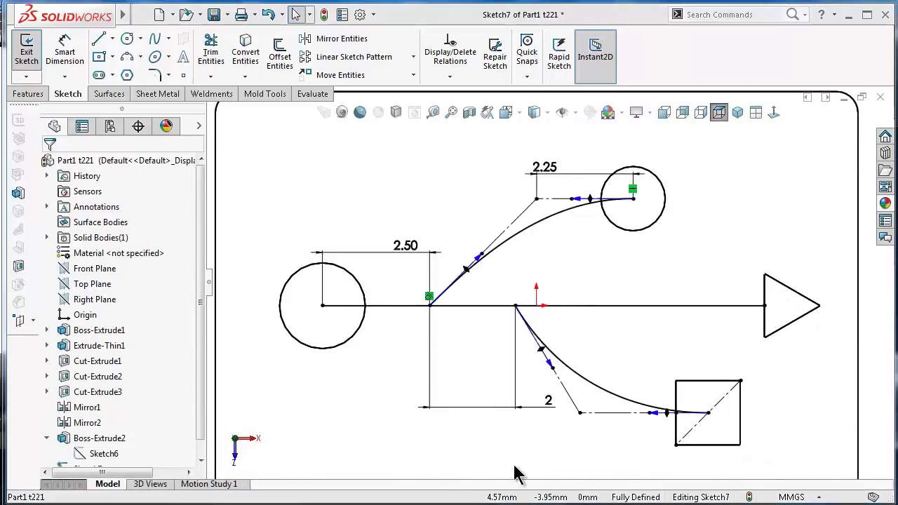
# Dimension the end tangent handles of the lower and upper curves to 6 mm.
pyautogui.moveTo(461, 456); pyautogui.dragTo(457, 372, button='right')
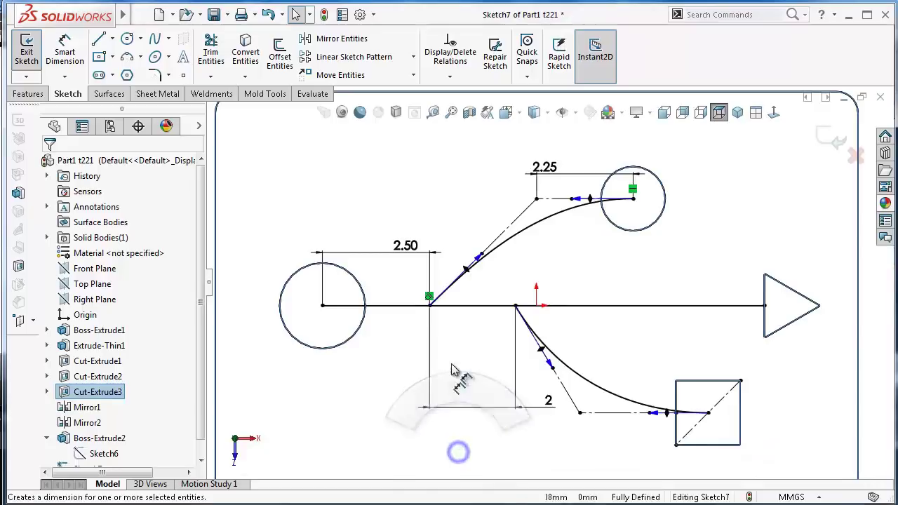
pyautogui.click(654, 414)
pyautogui.click(569, 453)
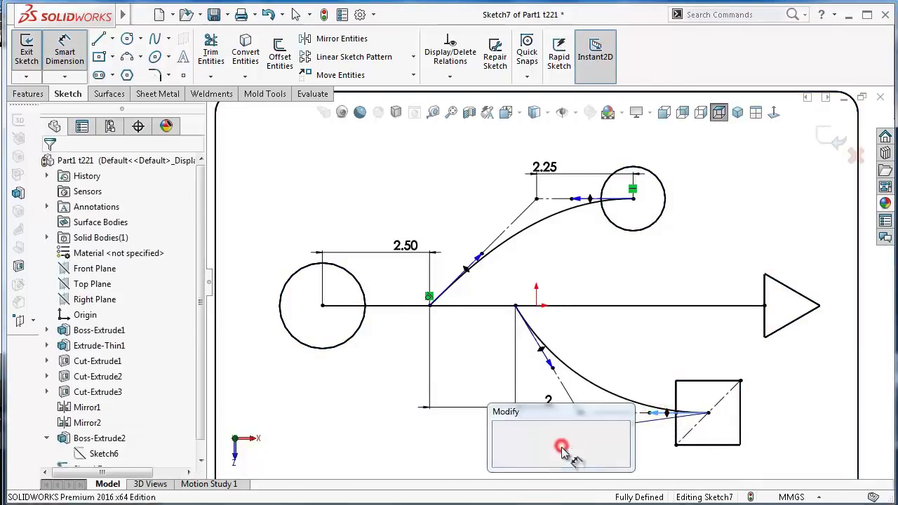
pyautogui.write('6')
pyautogui.press('Return')
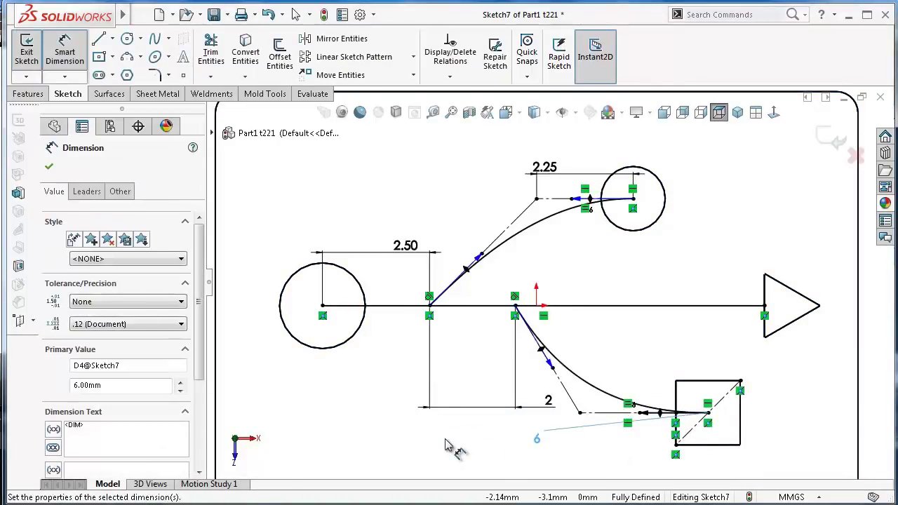
pyautogui.click(580, 201)
pyautogui.click(466, 187)
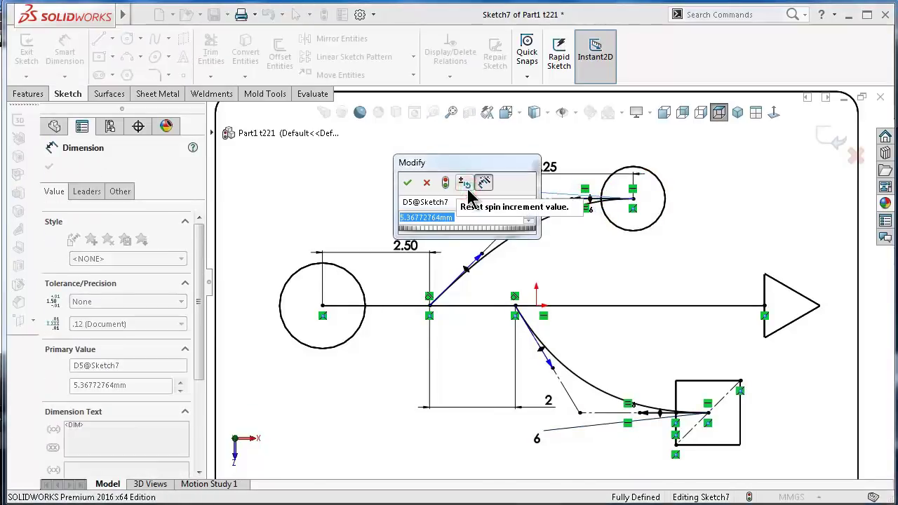
pyautogui.write('6')
pyautogui.press('Return')
# Dimension the starting tangent handles of the upper and lower curves to 6 mm.
pyautogui.click(480, 261)
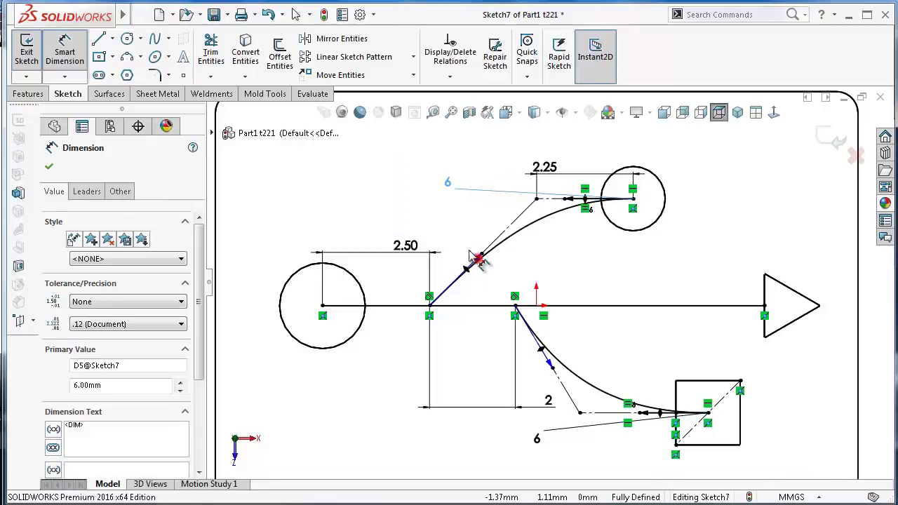
pyautogui.click(455, 233)
pyautogui.write('6')
pyautogui.press('Return')
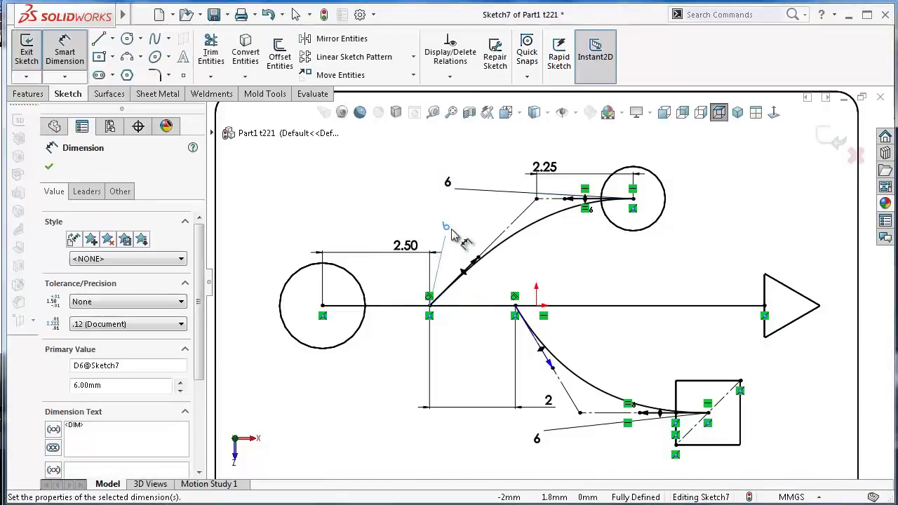
pyautogui.click(540, 363)
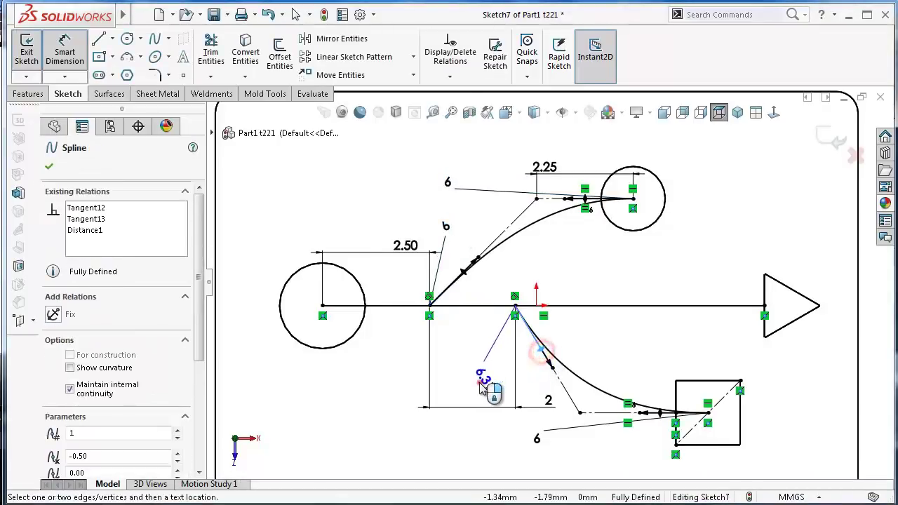
pyautogui.click(481, 382)
pyautogui.write('6.00mm')
pyautogui.press('Return')
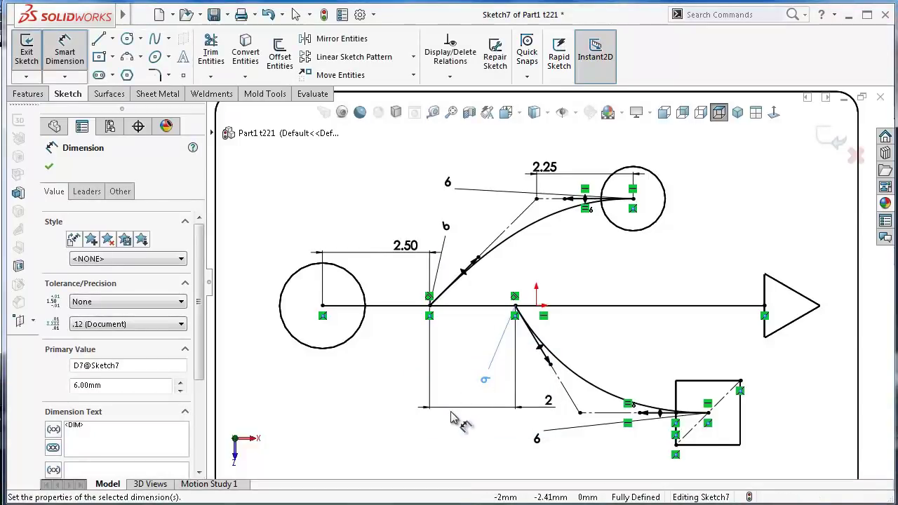
pyautogui.click(460, 445)
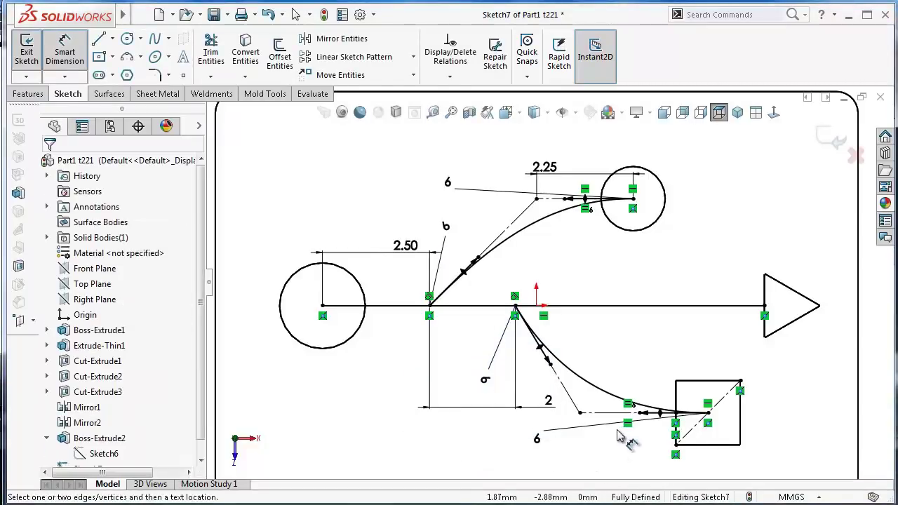
pyautogui.click(29, 93)
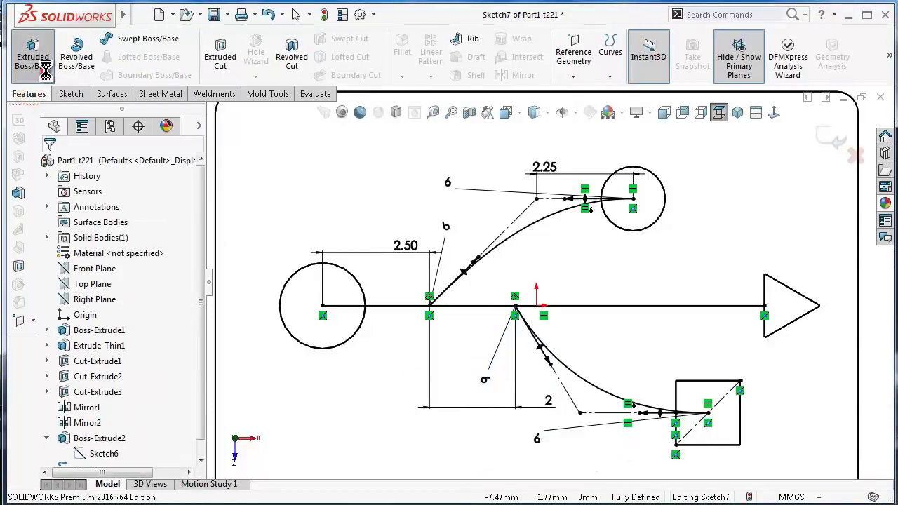
# Extrude the USB sketch as a 0.5 mm mid-plane thin feature.
pyautogui.click(33, 56)
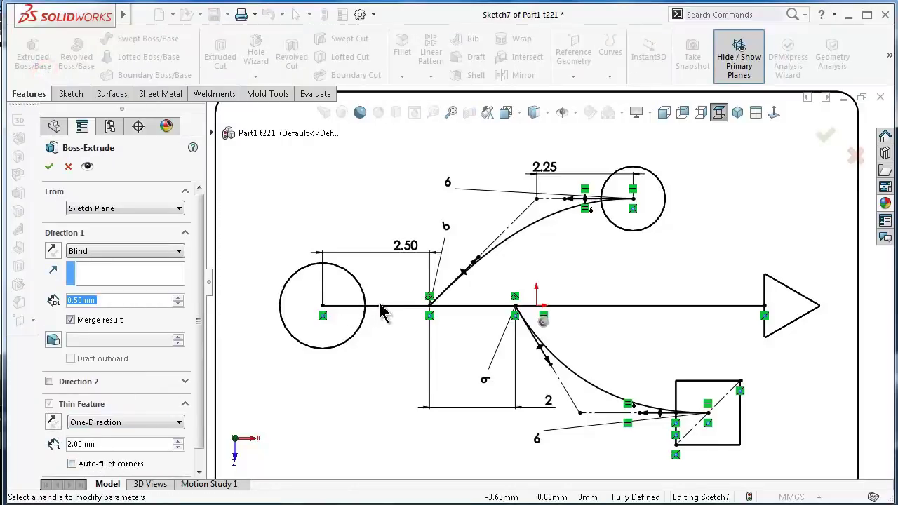
pyautogui.moveTo(201, 351); pyautogui.dragTo(204, 396)
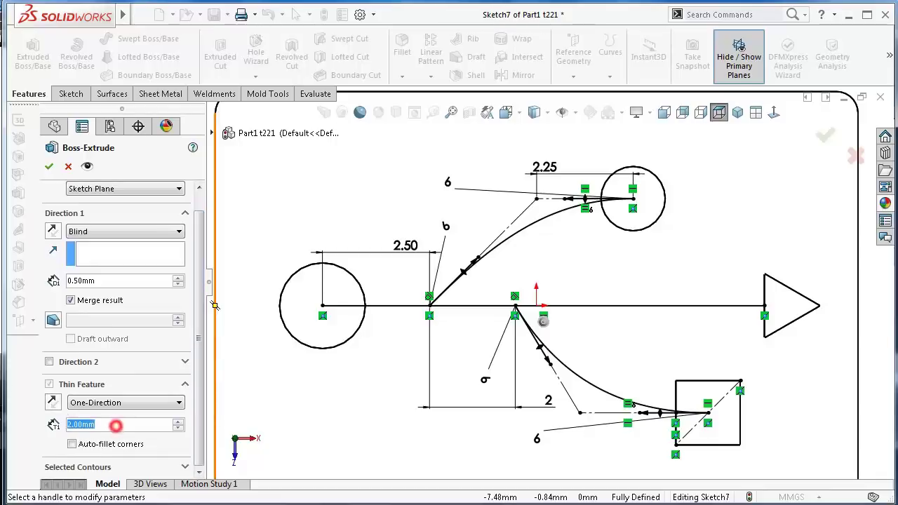
pyautogui.write('0.5')
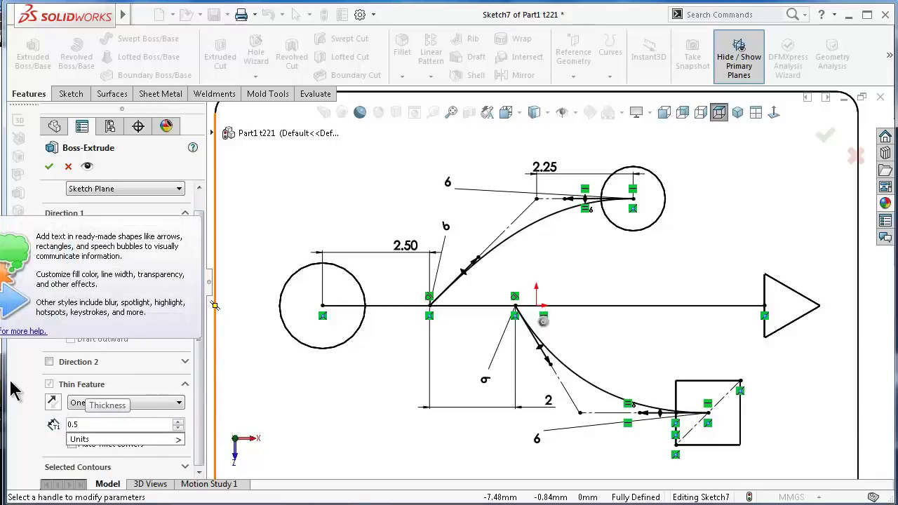
pyautogui.press('Return')
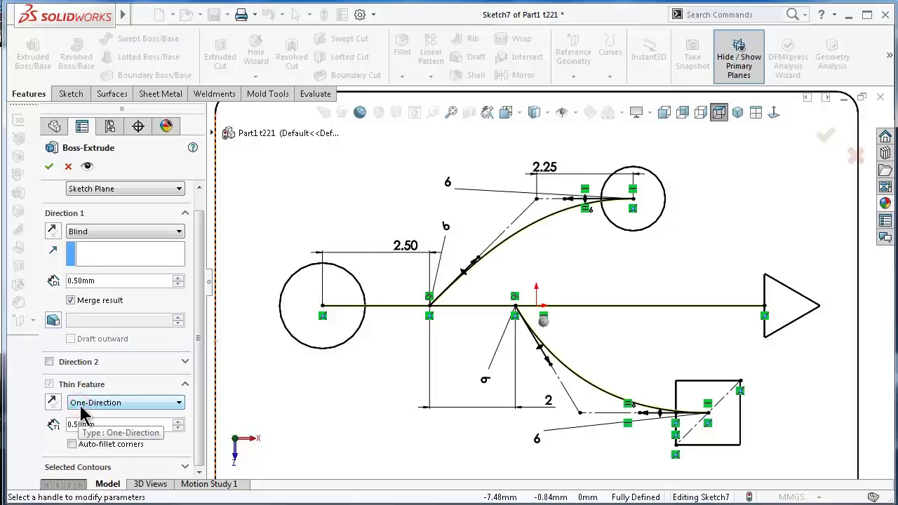
pyautogui.click(90, 406)
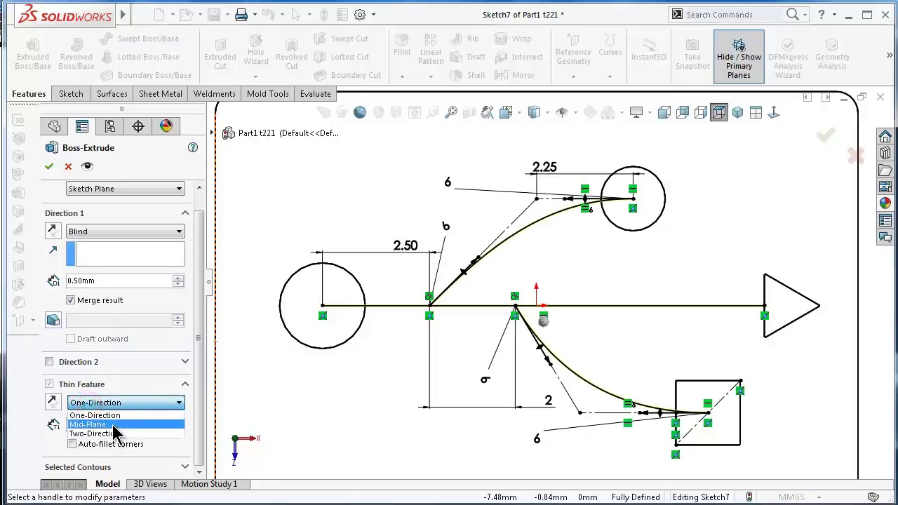
pyautogui.click(119, 423)
pyautogui.moveTo(586, 415)
pyautogui.mouseDown(button='middle')
pyautogui.moveTo(574, 276)
pyautogui.moveTo(536, 388)
pyautogui.moveTo(541, 330)
pyautogui.mouseUp(button='middle')
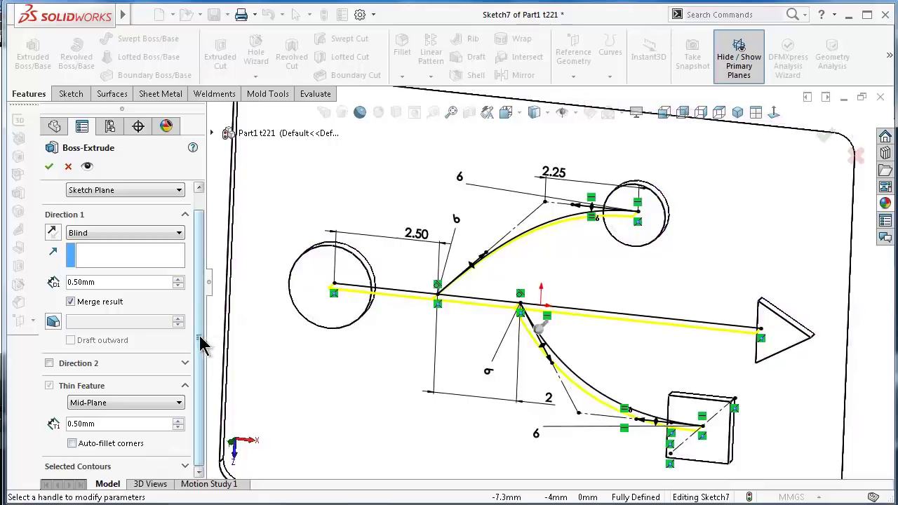
# Set the end condition to Up To Surface on the plate face and confirm the boss.
pyautogui.click(110, 236)
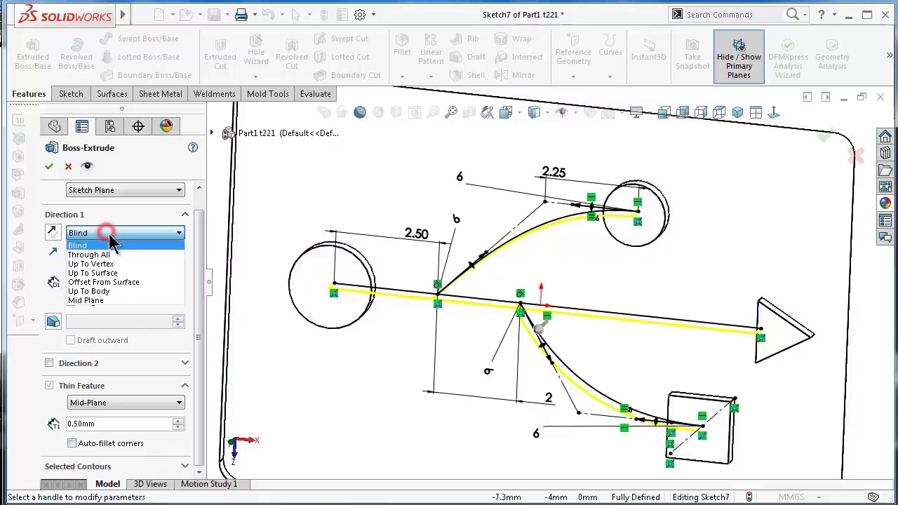
pyautogui.click(123, 273)
pyautogui.click(364, 405)
pyautogui.moveTo(411, 445)
pyautogui.mouseDown(button='middle')
pyautogui.moveTo(401, 254)
pyautogui.moveTo(415, 281)
pyautogui.mouseUp(button='middle')
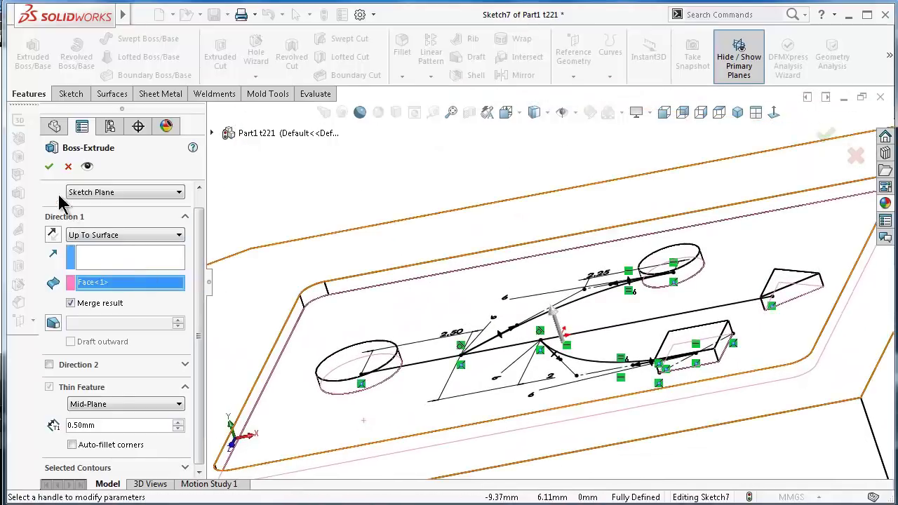
pyautogui.click(93, 282)
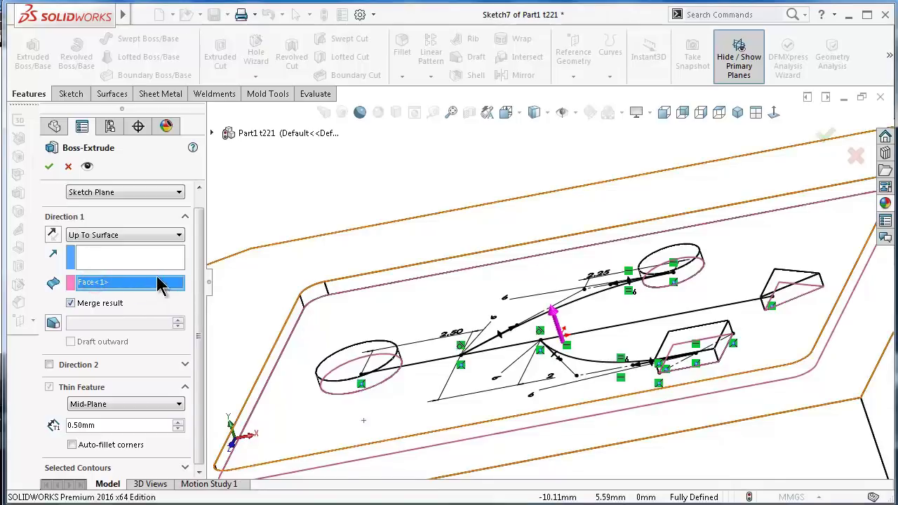
pyautogui.click(282, 280)
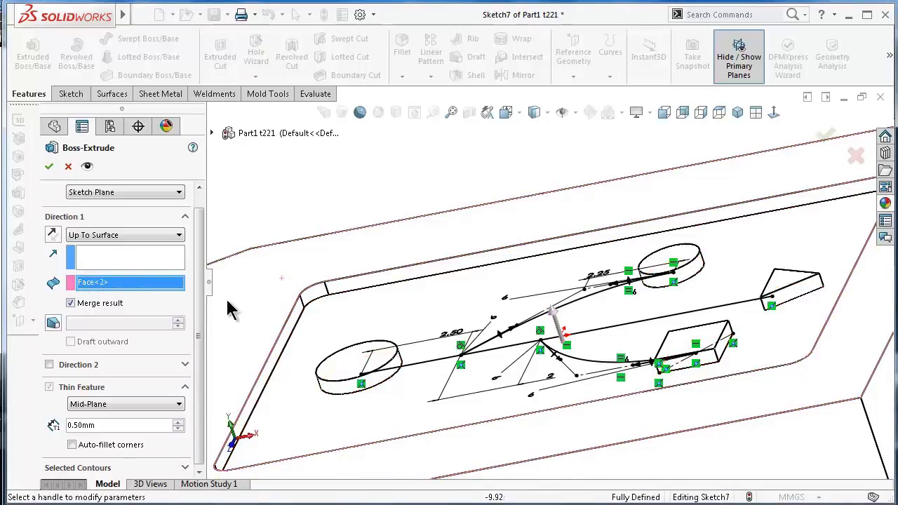
pyautogui.click(49, 166)
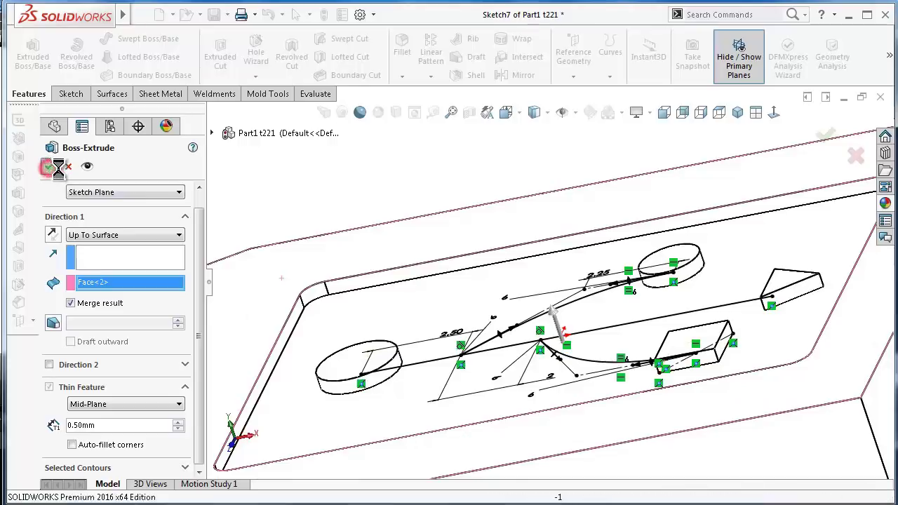
# Switch the display to Shaded With Edges and orbit the housing to a tilted view.
pyautogui.hotkey('ctrl', '5')
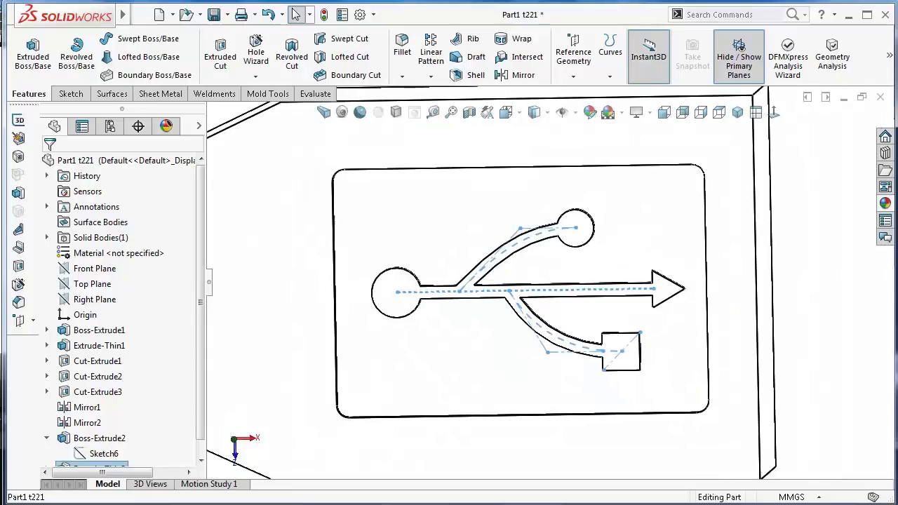
pyautogui.click(548, 113)
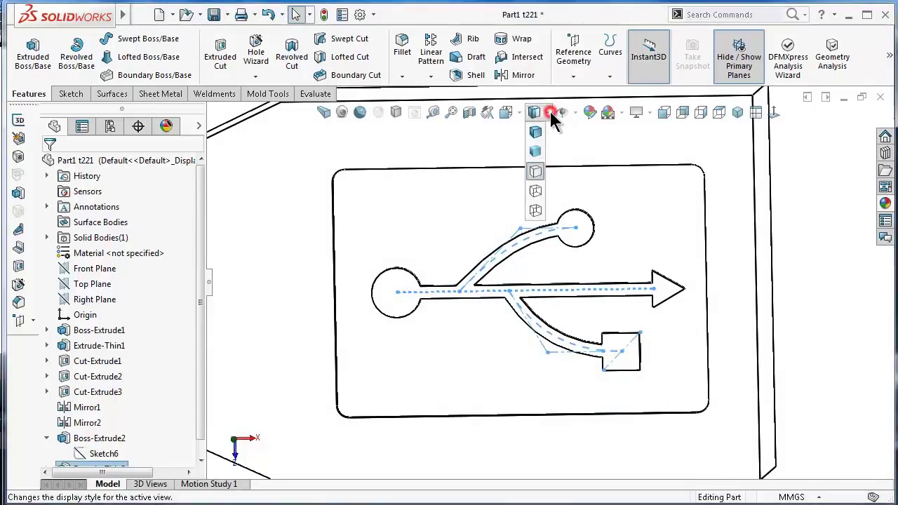
pyautogui.click(545, 137)
pyautogui.click(642, 239)
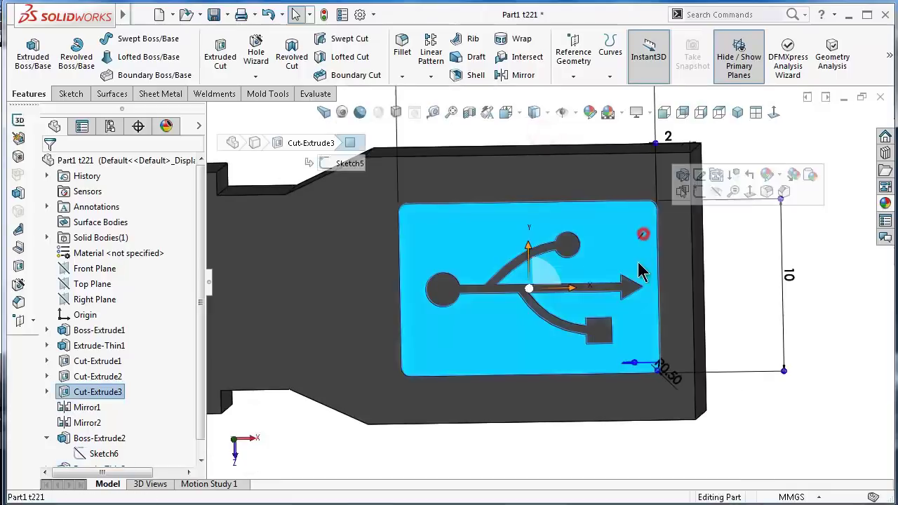
pyautogui.click(826, 323)
pyautogui.moveTo(825, 323)
pyautogui.mouseDown(button='middle')
pyautogui.moveTo(804, 340)
pyautogui.moveTo(768, 440)
pyautogui.mouseUp(button='middle')
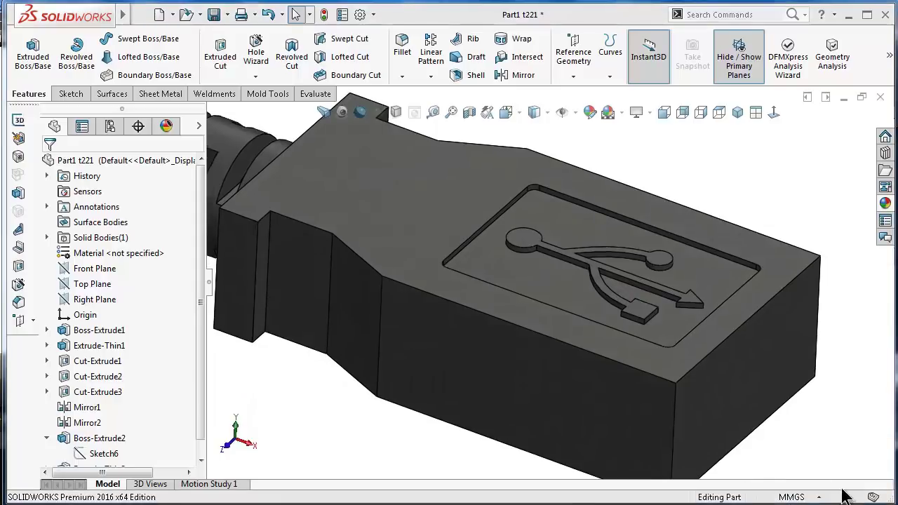
# Start a 0.75 mm fillet on the front, right-end, back, slanted and left-end top edges.
pyautogui.click(412, 56)
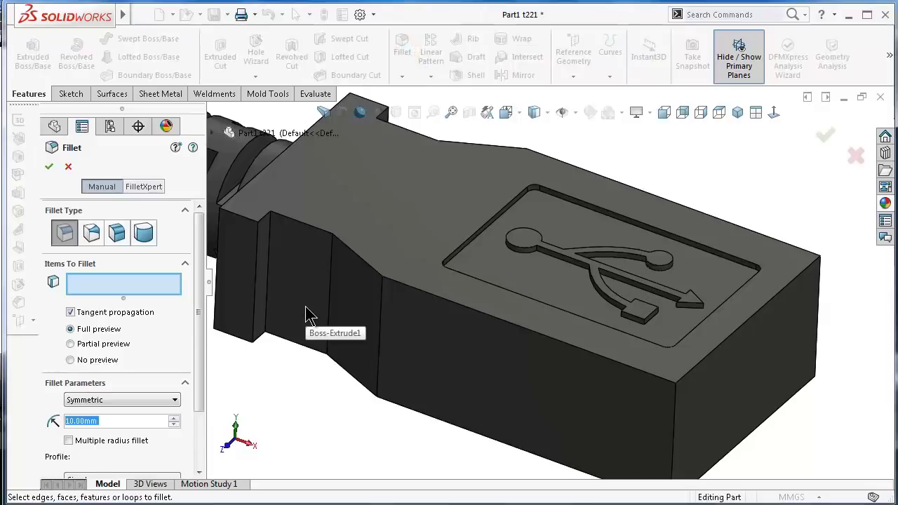
pyautogui.write('0.75')
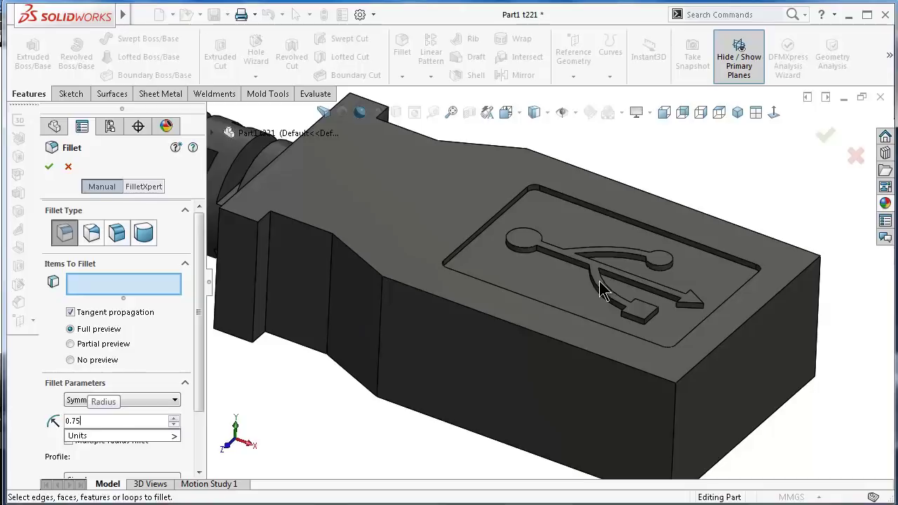
pyautogui.click(600, 356)
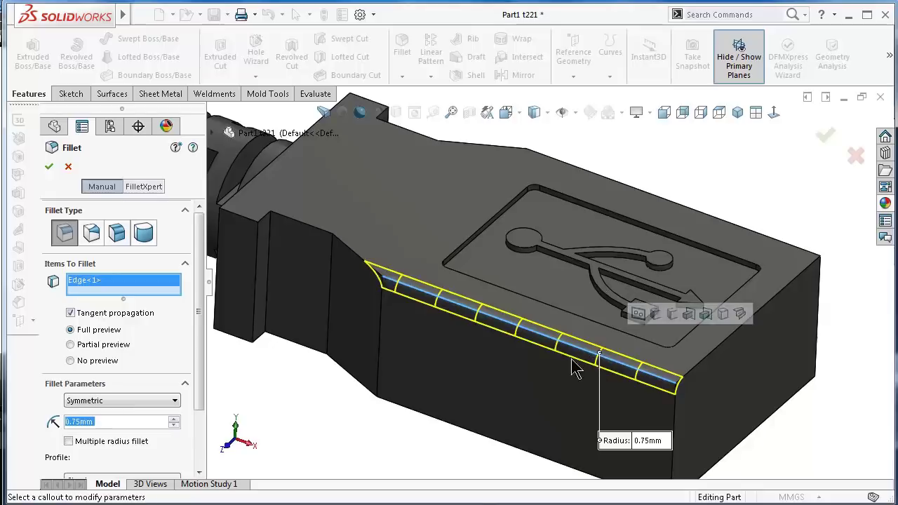
pyautogui.moveTo(199, 321)
pyautogui.mouseDown()
pyautogui.moveTo(208, 359)
pyautogui.moveTo(219, 353)
pyautogui.moveTo(226, 301)
pyautogui.mouseUp()
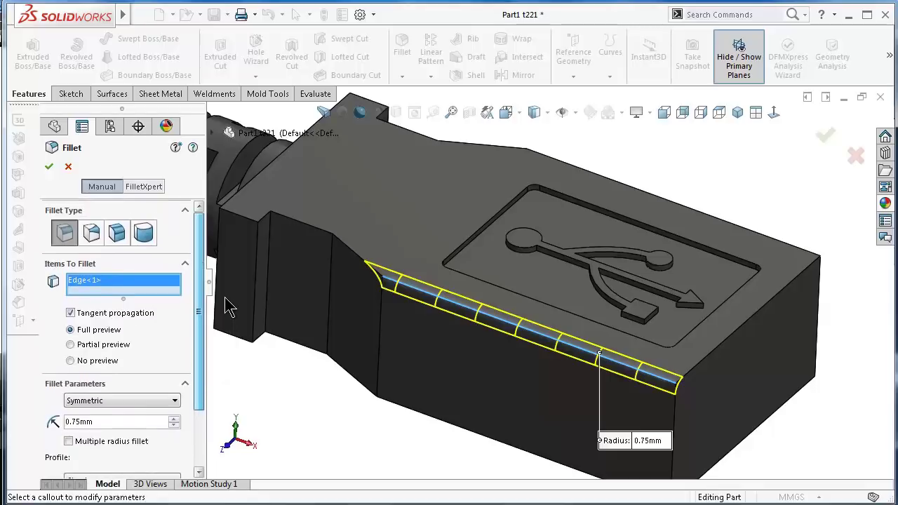
pyautogui.click(780, 293)
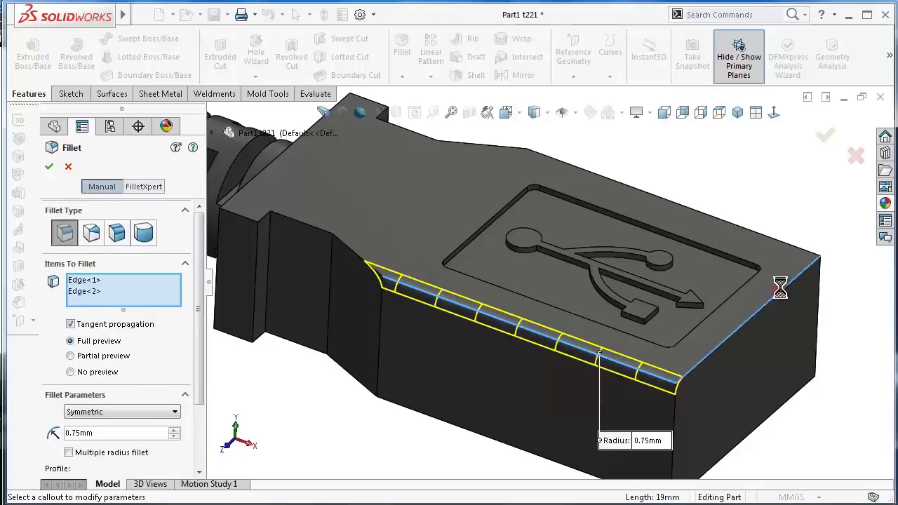
pyautogui.click(772, 239)
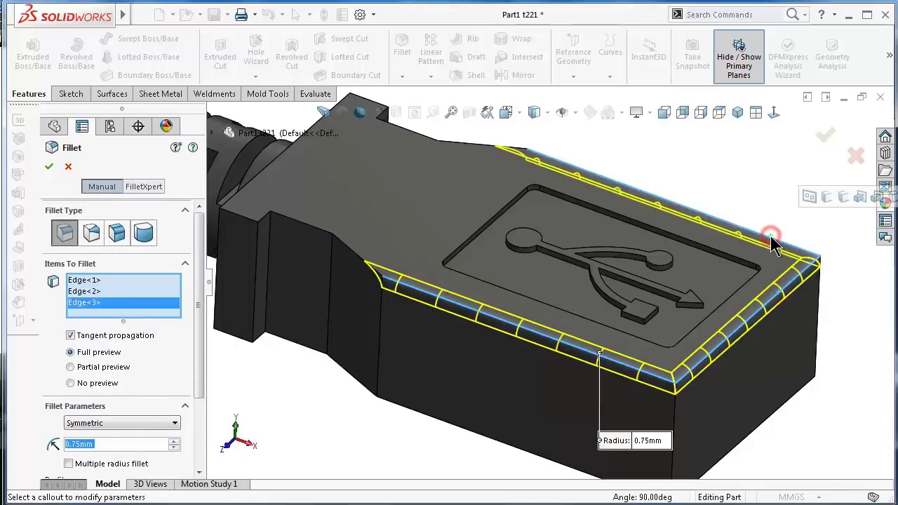
pyautogui.moveTo(711, 311)
pyautogui.mouseDown(button='middle')
pyautogui.moveTo(693, 227)
pyautogui.moveTo(721, 349)
pyautogui.mouseUp(button='middle')
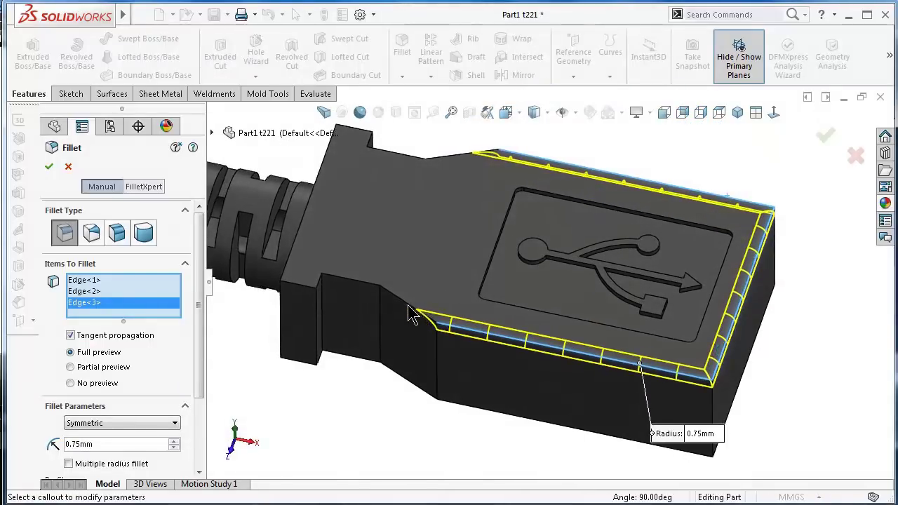
pyautogui.click(411, 312)
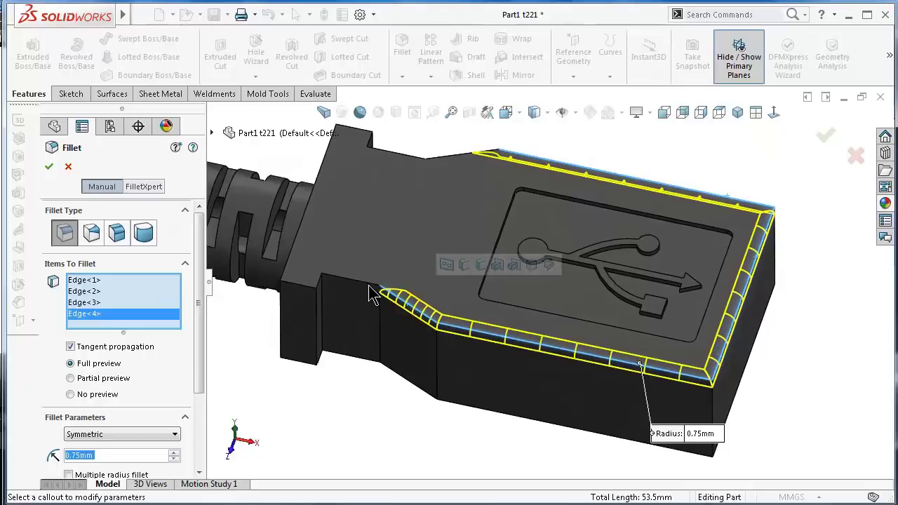
pyautogui.click(372, 292)
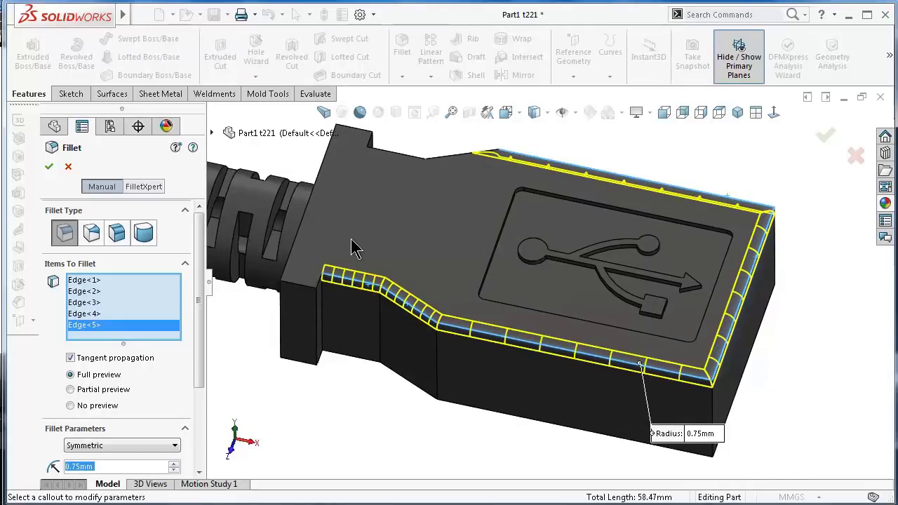
pyautogui.click(285, 265)
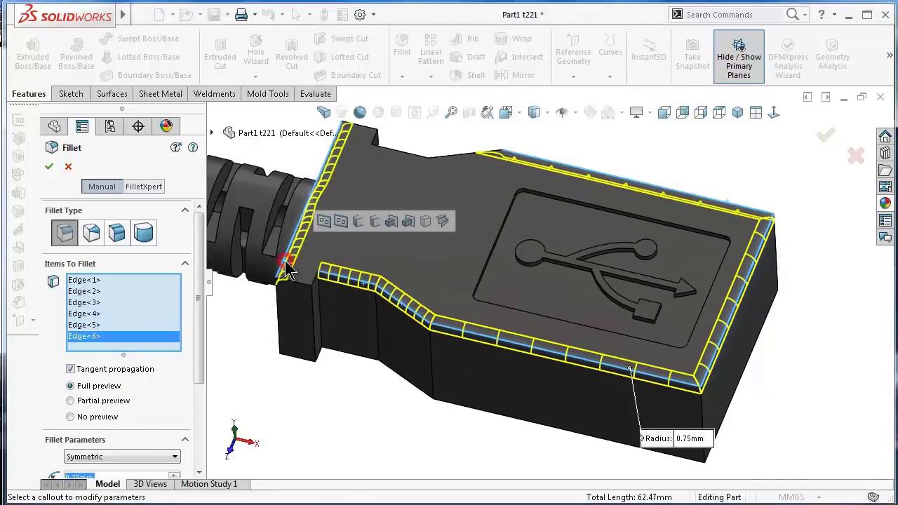
pyautogui.click(300, 285)
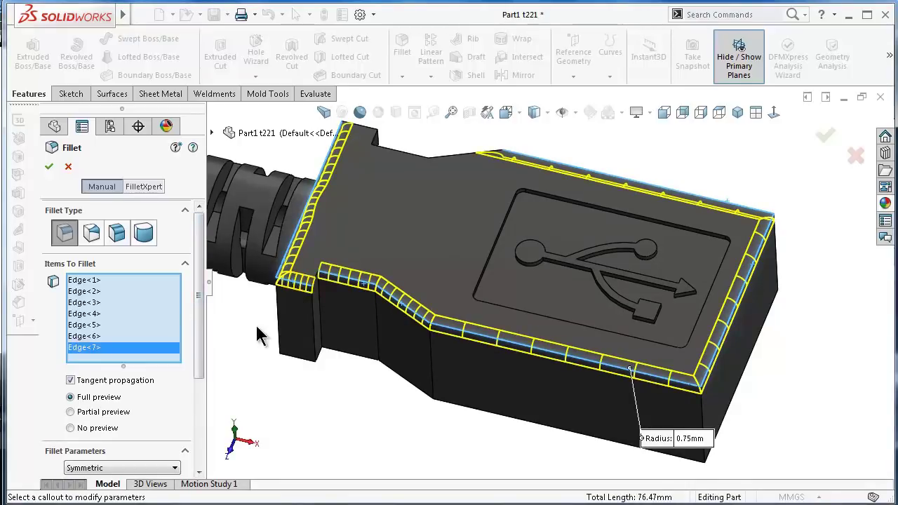
# Add the notch top edge at the left end to the fillet.
pyautogui.keyDown('ctrl'); pyautogui.moveTo(422, 231); pyautogui.dragTo(593, 155, button='middle'); pyautogui.keyUp('ctrl')
pyautogui.scroll(-5, 593, 156)
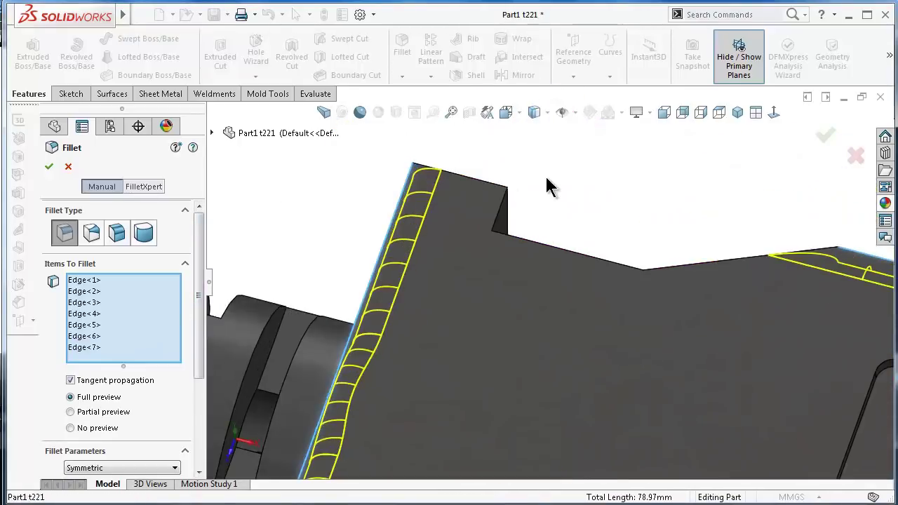
pyautogui.click(486, 180)
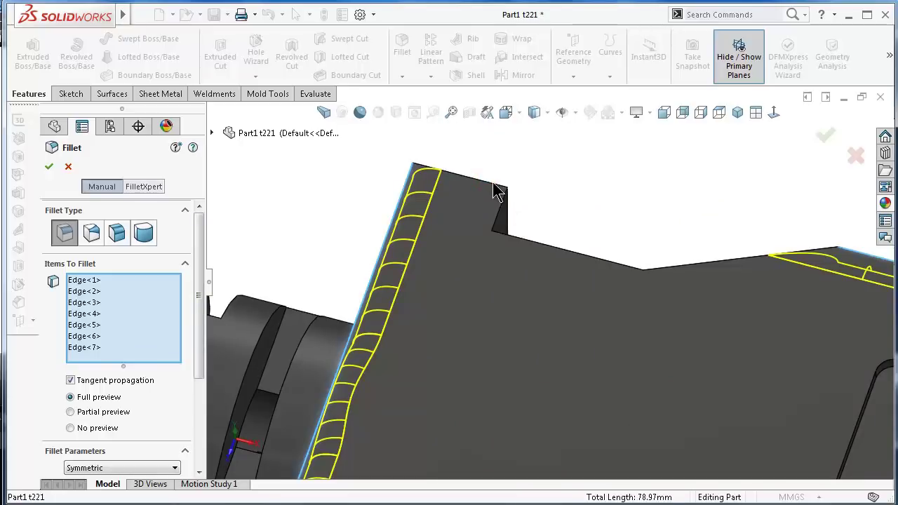
pyautogui.click(494, 186)
pyautogui.moveTo(521, 201)
pyautogui.mouseDown(button='middle')
pyautogui.moveTo(659, 474)
pyautogui.moveTo(514, 397)
pyautogui.moveTo(527, 308)
pyautogui.mouseUp(button='middle')
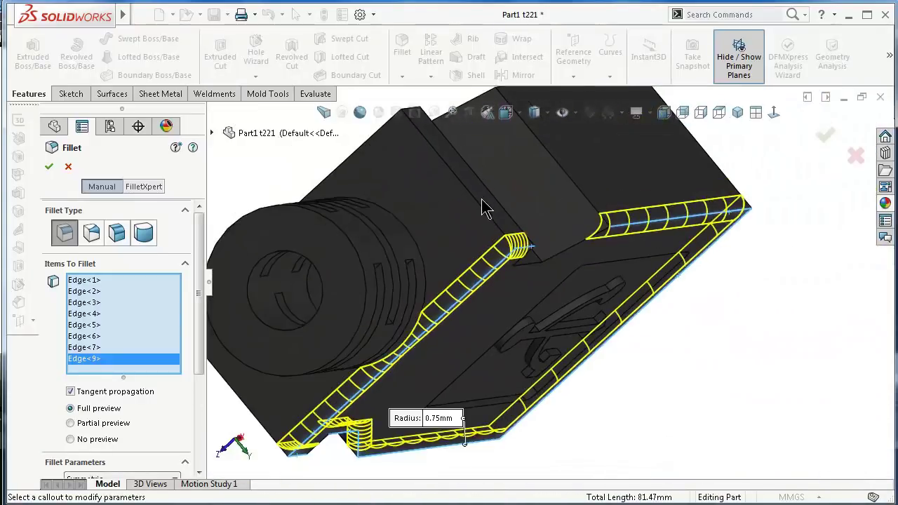
pyautogui.scroll(-3, 537, 313)
pyautogui.scroll(-2, 487, 414)
pyautogui.scroll(-2, 437, 437)
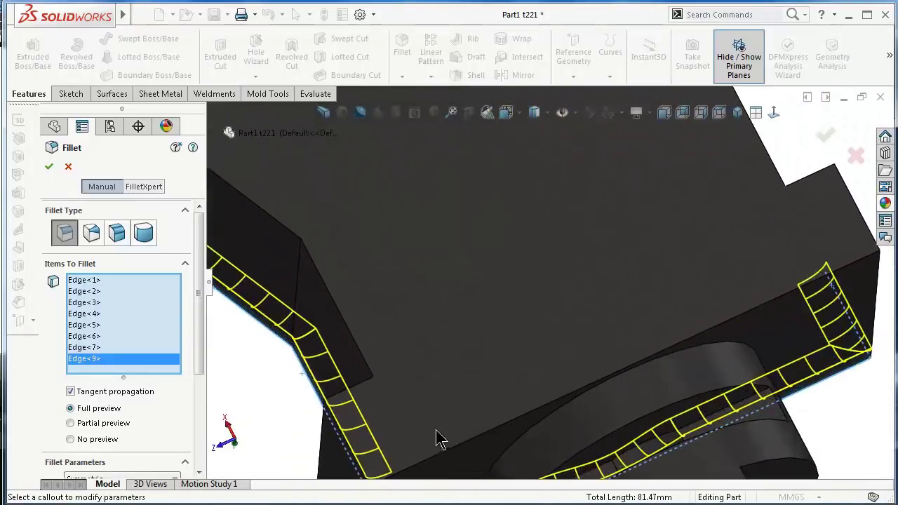
# Swap an accidentally picked face for two underside edges in the fillet list.
pyautogui.moveTo(460, 373)
pyautogui.mouseDown(button='middle')
pyautogui.moveTo(491, 325)
pyautogui.moveTo(496, 363)
pyautogui.mouseUp(button='middle')
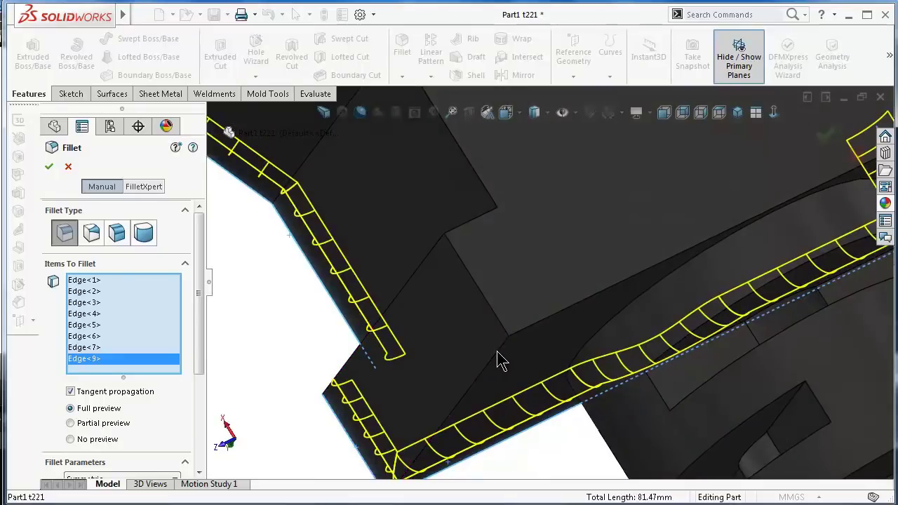
pyautogui.click(508, 397)
pyautogui.rightClick(138, 377)
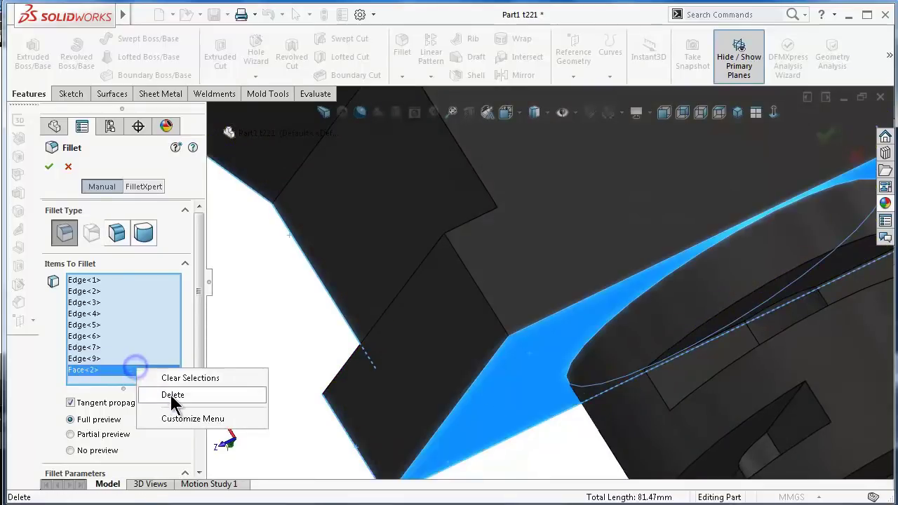
pyautogui.click(170, 391)
pyautogui.click(497, 358)
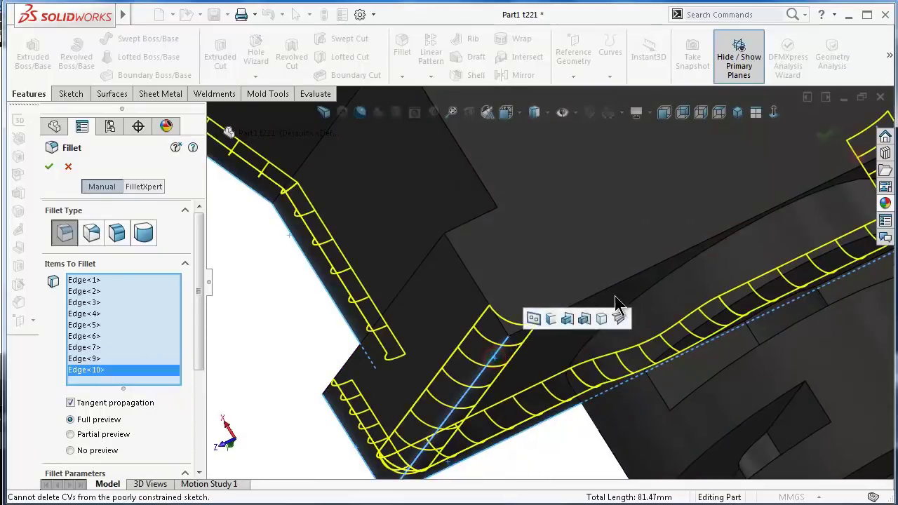
pyautogui.click(631, 288)
# Add three more bottom edges of the housing to the fillet.
pyautogui.scroll(3, 716, 274)
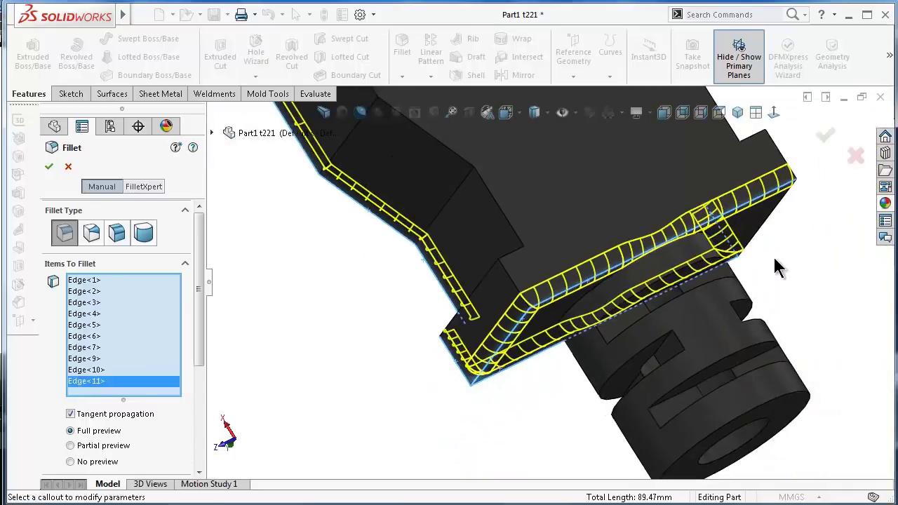
pyautogui.moveTo(773, 255); pyautogui.dragTo(681, 264, button='middle')
pyautogui.scroll(-2, 688, 232)
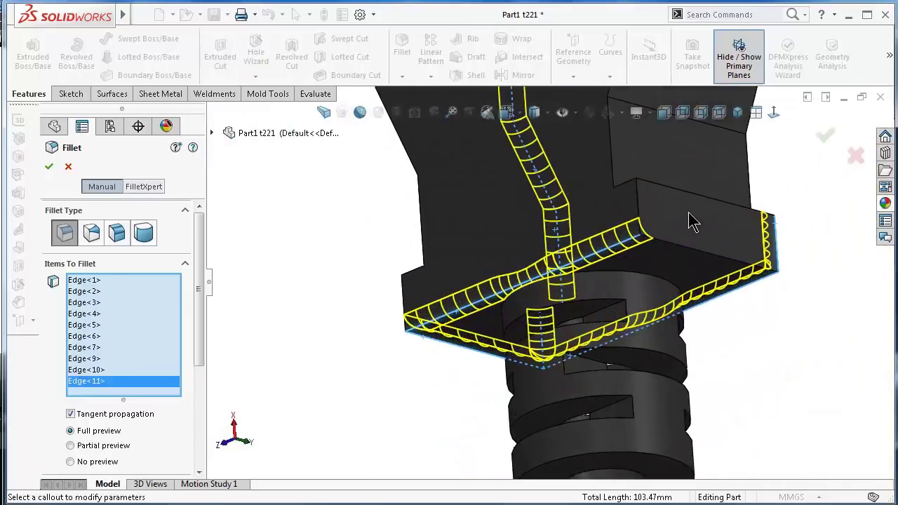
pyautogui.click(637, 193)
pyautogui.moveTo(648, 191)
pyautogui.mouseDown(button='middle')
pyautogui.moveTo(605, 222)
pyautogui.moveTo(625, 190)
pyautogui.mouseUp(button='middle')
pyautogui.click(602, 207)
pyautogui.scroll(-3, 527, 237)
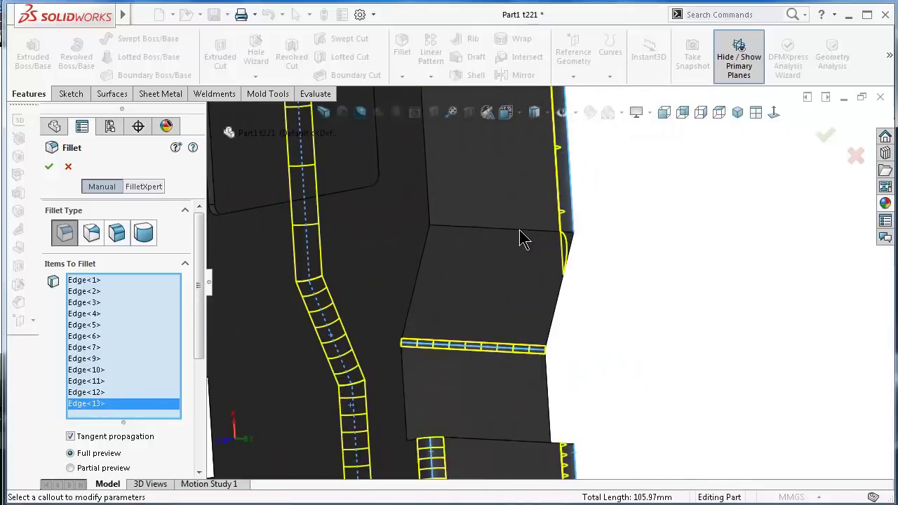
pyautogui.click(520, 232)
# Replace a mistakenly added flat face with the lower and upper horizontal edges.
pyautogui.moveTo(494, 287)
pyautogui.mouseDown(button='middle')
pyautogui.moveTo(604, 286)
pyautogui.moveTo(500, 390)
pyautogui.mouseUp(button='middle')
pyautogui.click(501, 386)
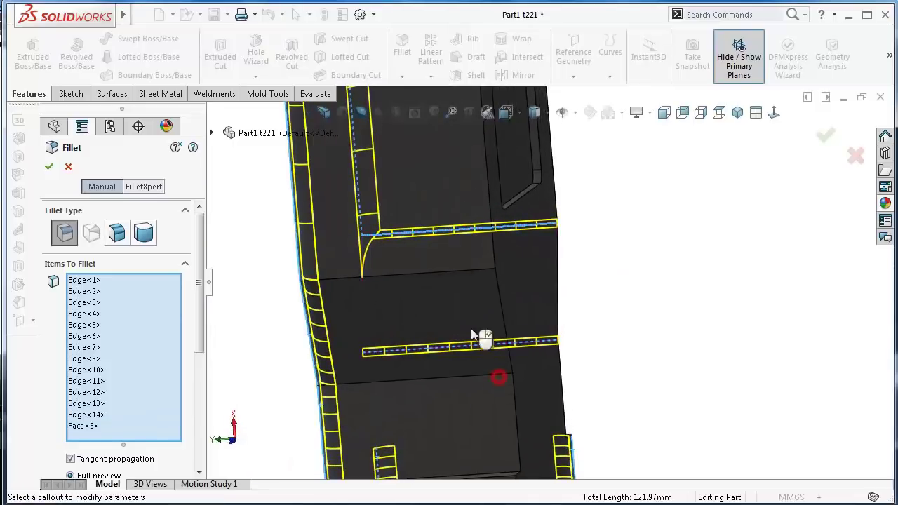
pyautogui.rightClick(105, 426)
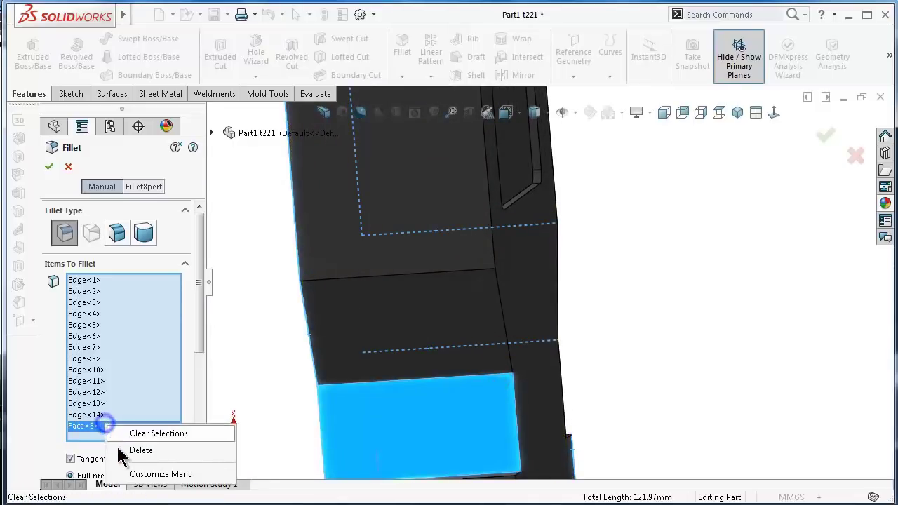
pyautogui.click(130, 450)
pyautogui.click(442, 382)
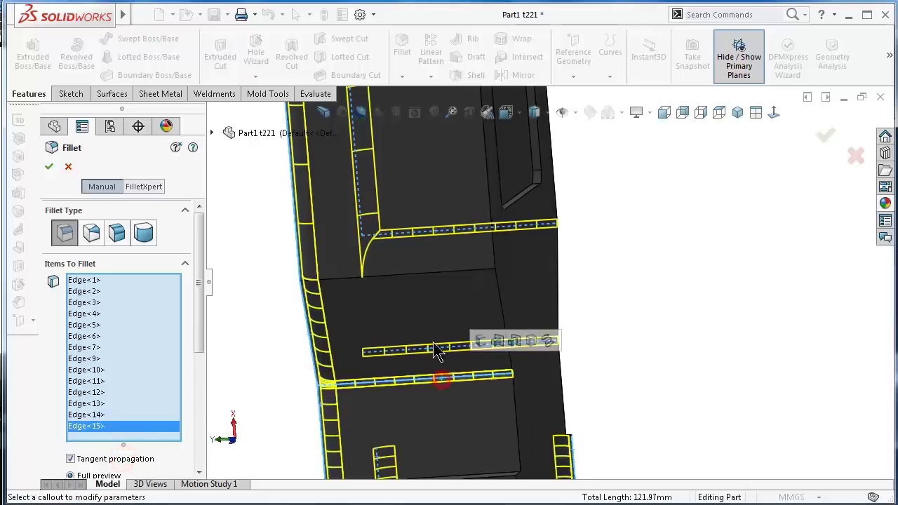
pyautogui.click(432, 279)
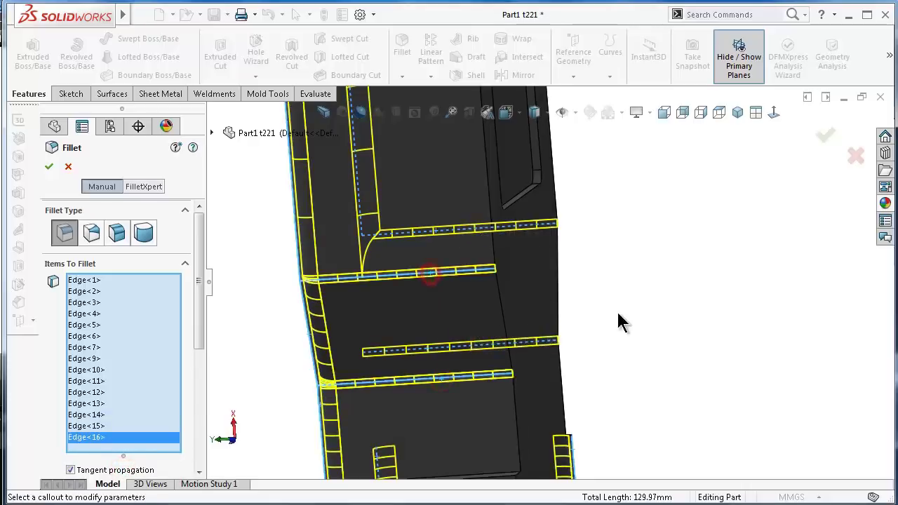
# Add the vertical, adjacent and right-side step edges to the fillet.
pyautogui.moveTo(622, 321)
pyautogui.mouseDown(button='middle')
pyautogui.moveTo(544, 237)
pyautogui.moveTo(259, 395)
pyautogui.mouseUp(button='middle')
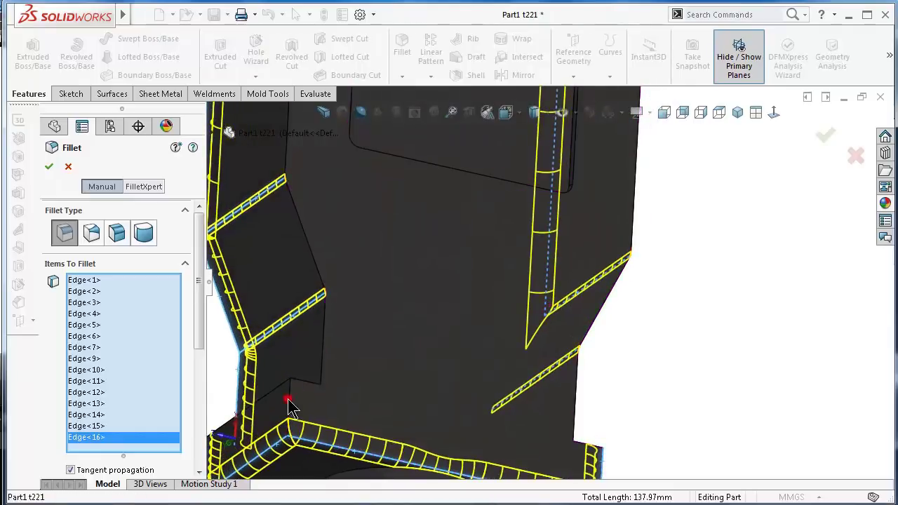
pyautogui.click(288, 400)
pyautogui.click(324, 335)
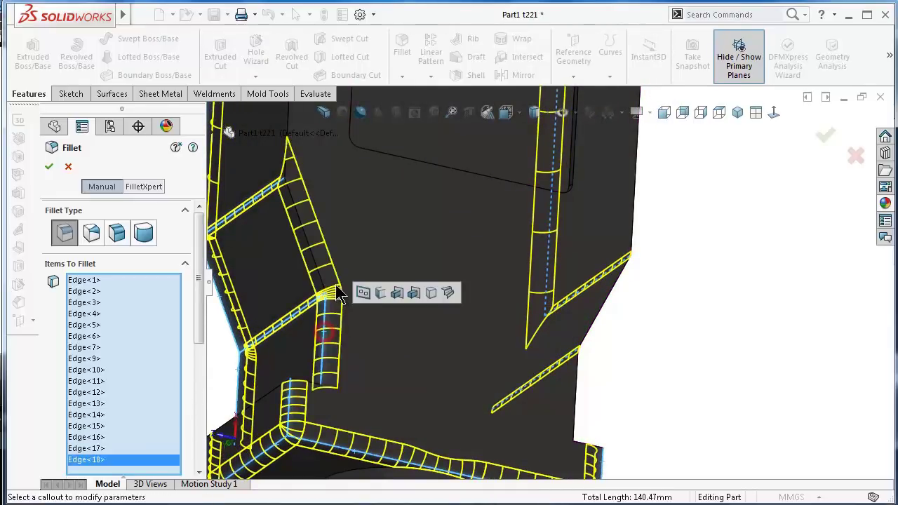
pyautogui.click(577, 395)
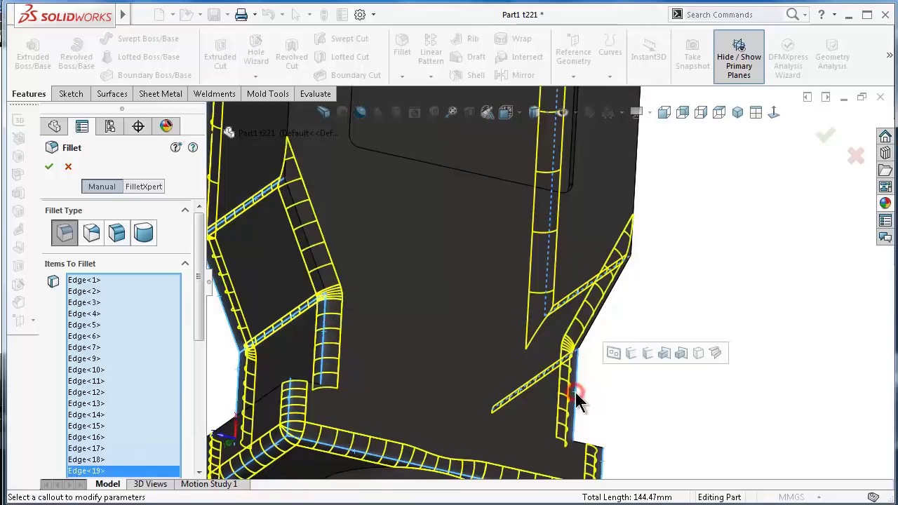
# Orbit and zoom around the part to inspect the fillet preview.
pyautogui.moveTo(587, 387)
pyautogui.mouseDown(button='middle')
pyautogui.moveTo(497, 263)
pyautogui.moveTo(546, 353)
pyautogui.mouseUp(button='middle')
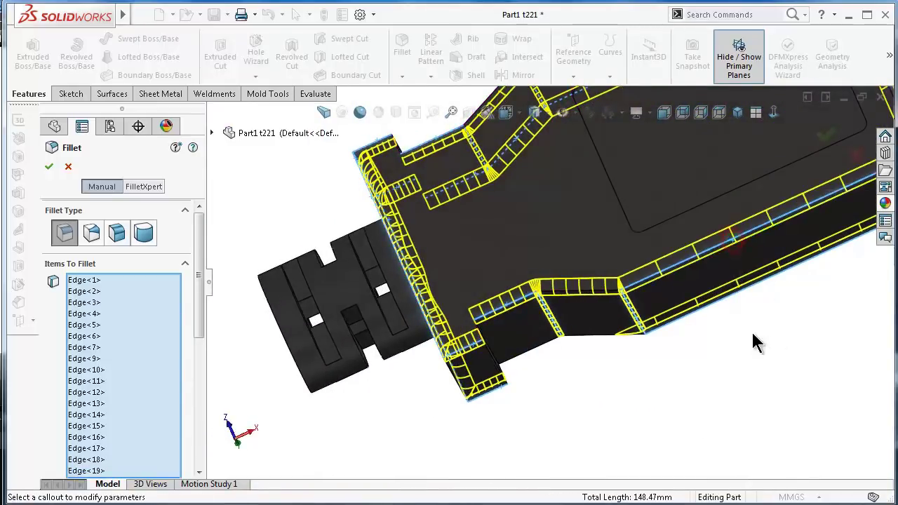
pyautogui.press('f')
pyautogui.moveTo(621, 209)
pyautogui.mouseDown(button='middle')
pyautogui.moveTo(642, 351)
pyautogui.moveTo(652, 336)
pyautogui.mouseUp(button='middle')
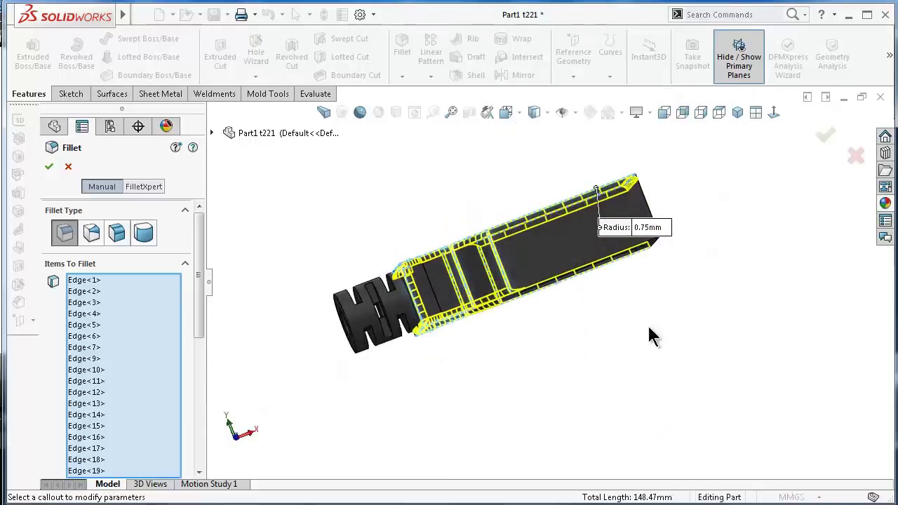
pyautogui.scroll(-3, 596, 321)
pyautogui.scroll(-3, 709, 181)
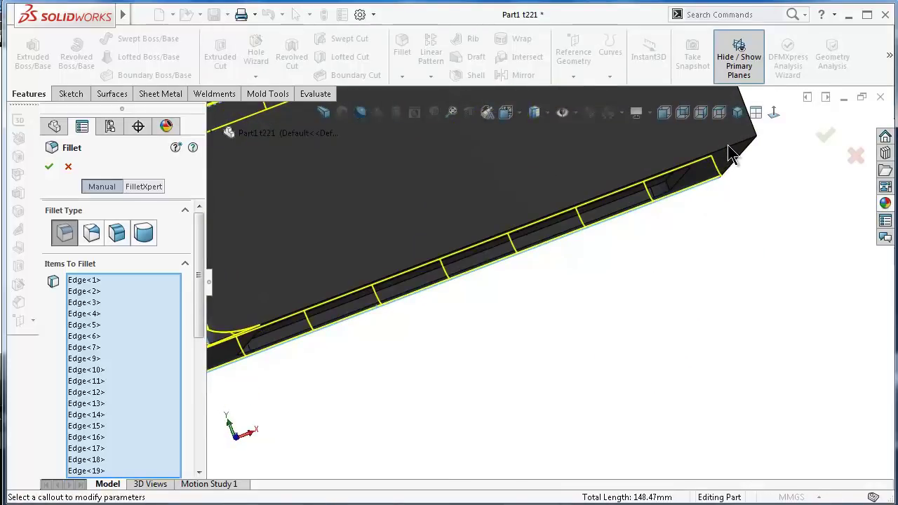
pyautogui.moveTo(729, 147); pyautogui.dragTo(737, 187, button='middle')
pyautogui.moveTo(651, 330)
pyautogui.mouseDown(button='middle')
pyautogui.moveTo(578, 243)
pyautogui.moveTo(578, 301)
pyautogui.moveTo(662, 188)
pyautogui.mouseUp(button='middle')
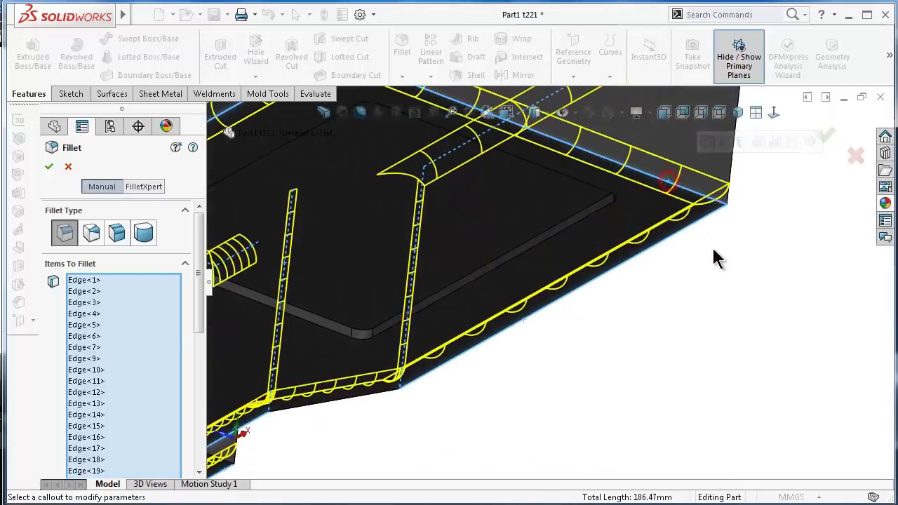
pyautogui.scroll(3, 716, 257)
pyautogui.moveTo(692, 214)
pyautogui.mouseDown(button='middle')
pyautogui.moveTo(630, 144)
pyautogui.moveTo(575, 187)
pyautogui.moveTo(688, 208)
pyautogui.mouseUp(button='middle')
pyautogui.scroll(-3, 630, 144)
pyautogui.scroll(2, 495, 358)
pyautogui.scroll(3, 494, 358)
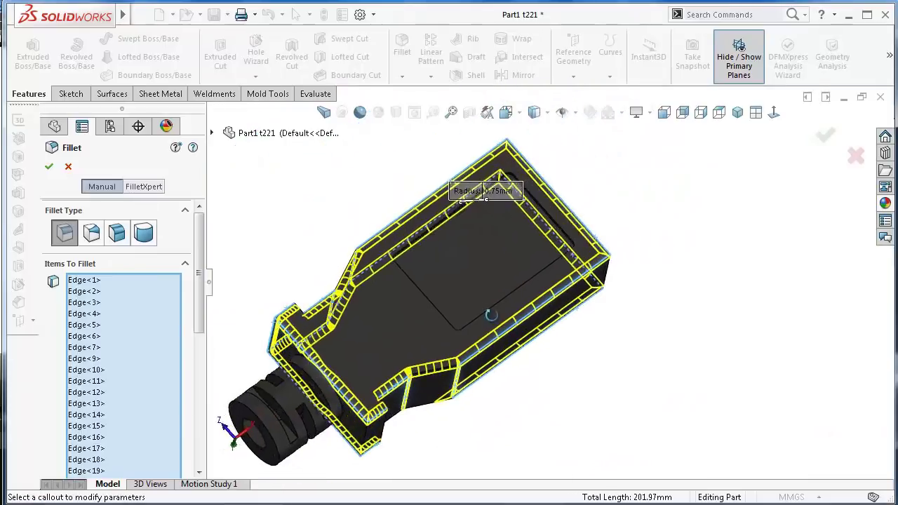
pyautogui.moveTo(495, 358)
pyautogui.mouseDown(button='middle')
pyautogui.moveTo(495, 316)
pyautogui.moveTo(631, 410)
pyautogui.moveTo(596, 407)
pyautogui.mouseUp(button='middle')
pyautogui.scroll(-2, 349, 354)
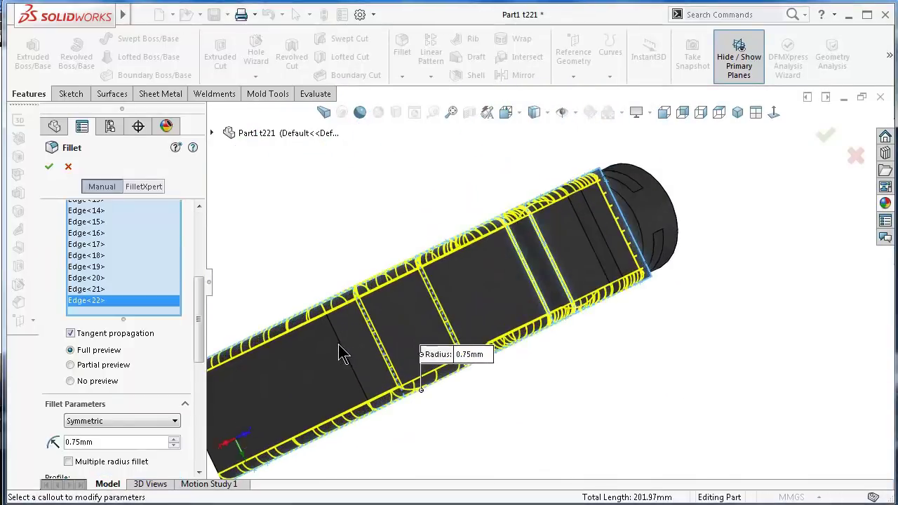
# Add the last two body edges and apply the 0.75 mm fillet.
pyautogui.click(339, 353)
pyautogui.moveTo(327, 377)
pyautogui.mouseDown(button='middle')
pyautogui.moveTo(407, 372)
pyautogui.moveTo(435, 393)
pyautogui.mouseUp(button='middle')
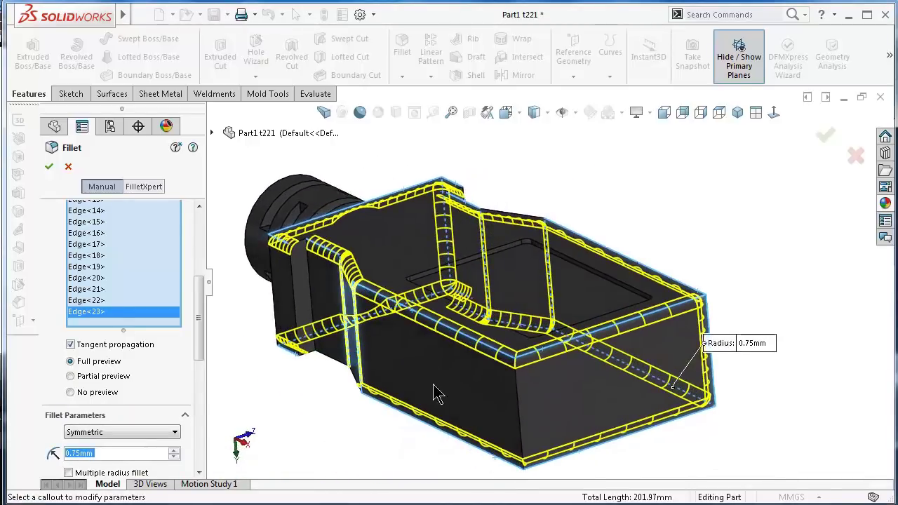
pyautogui.click(519, 405)
pyautogui.moveTo(519, 405)
pyautogui.mouseDown(button='middle')
pyautogui.moveTo(496, 360)
pyautogui.moveTo(547, 373)
pyautogui.moveTo(537, 367)
pyautogui.moveTo(489, 425)
pyautogui.moveTo(500, 408)
pyautogui.mouseUp(button='middle')
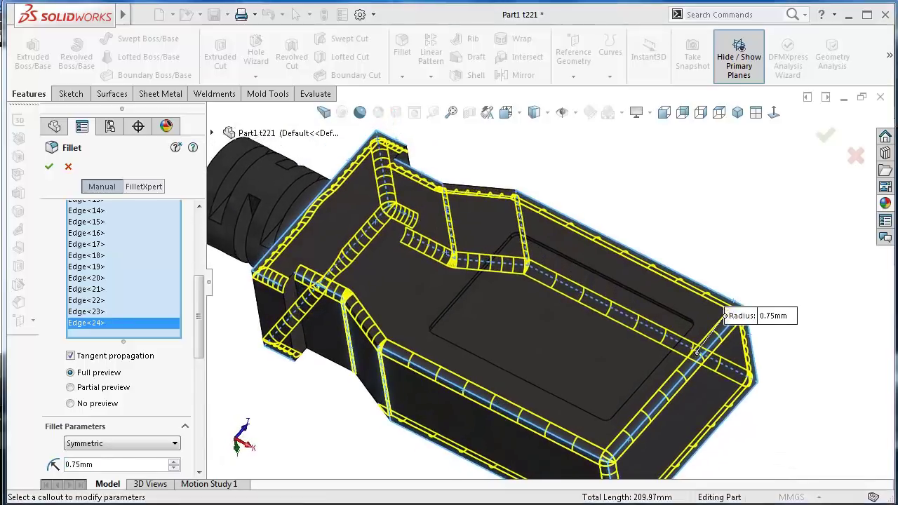
pyautogui.click(45, 170)
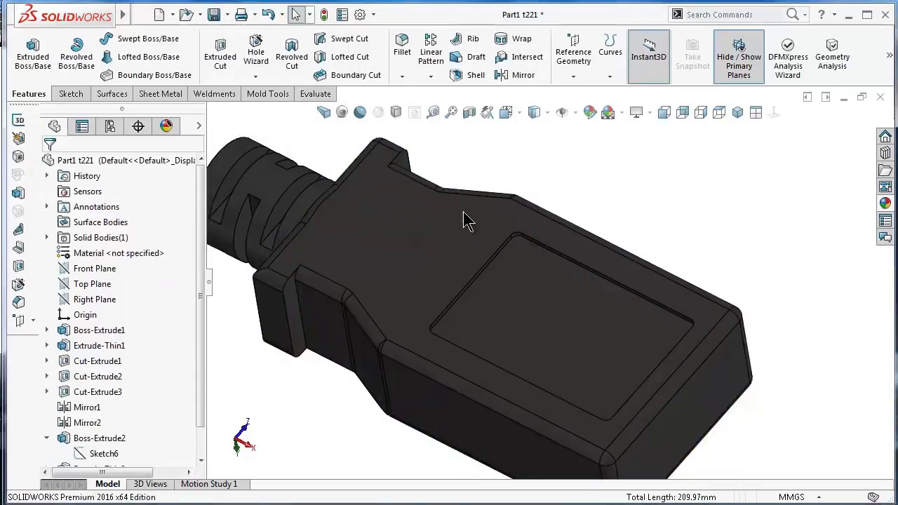
# Abandon a new fillet attempt, clearing its face and closing it without applying.
pyautogui.click(403, 49)
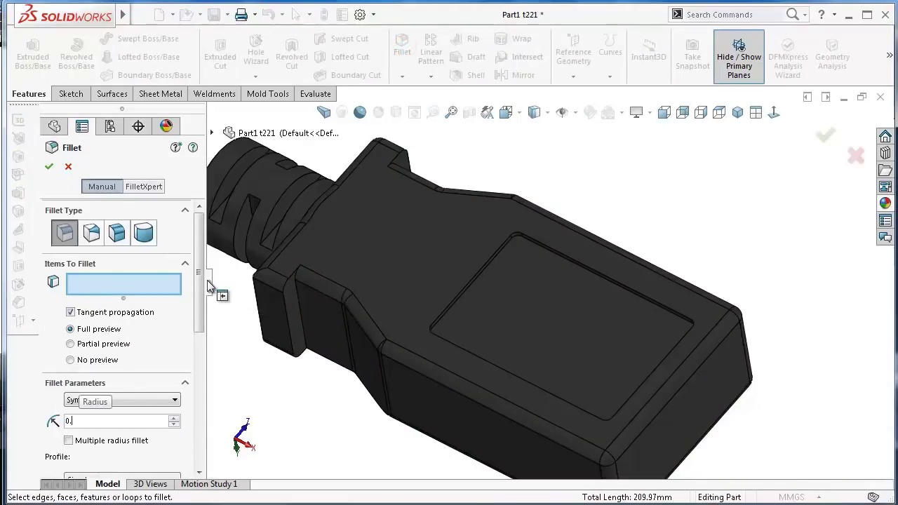
pyautogui.write('25')
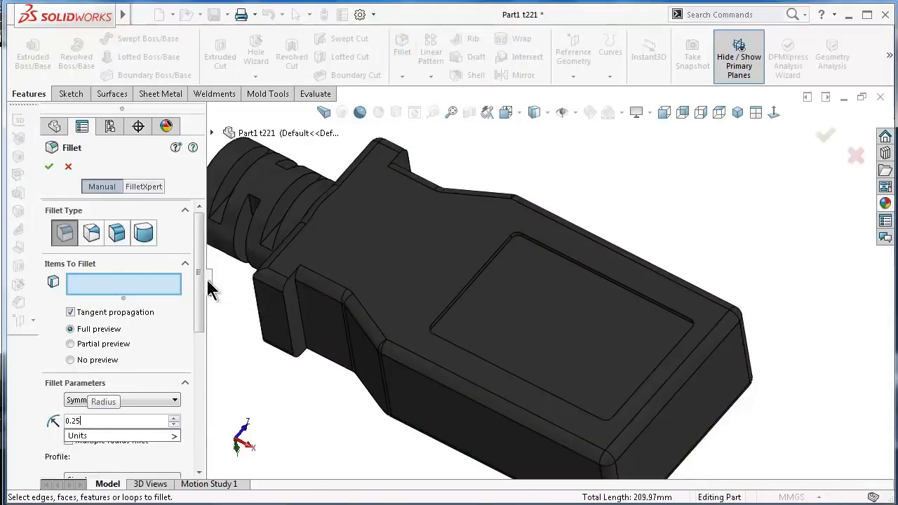
pyautogui.click(302, 306)
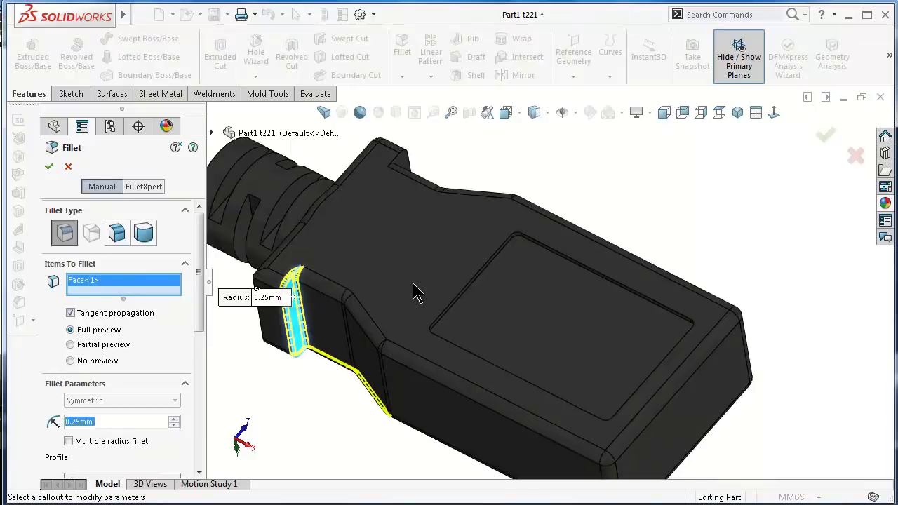
pyautogui.moveTo(414, 292)
pyautogui.mouseDown(button='middle')
pyautogui.moveTo(413, 156)
pyautogui.moveTo(316, 256)
pyautogui.mouseUp(button='middle')
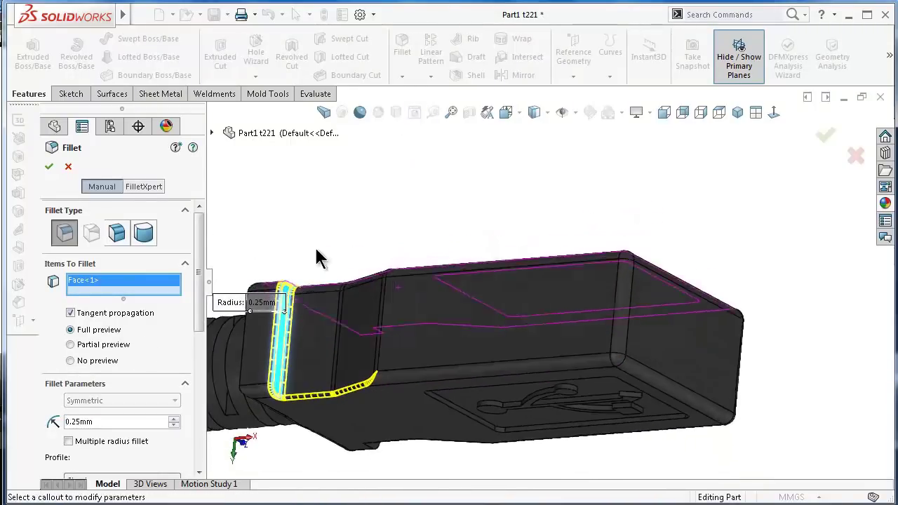
pyautogui.rightClick(102, 295)
pyautogui.click(190, 297)
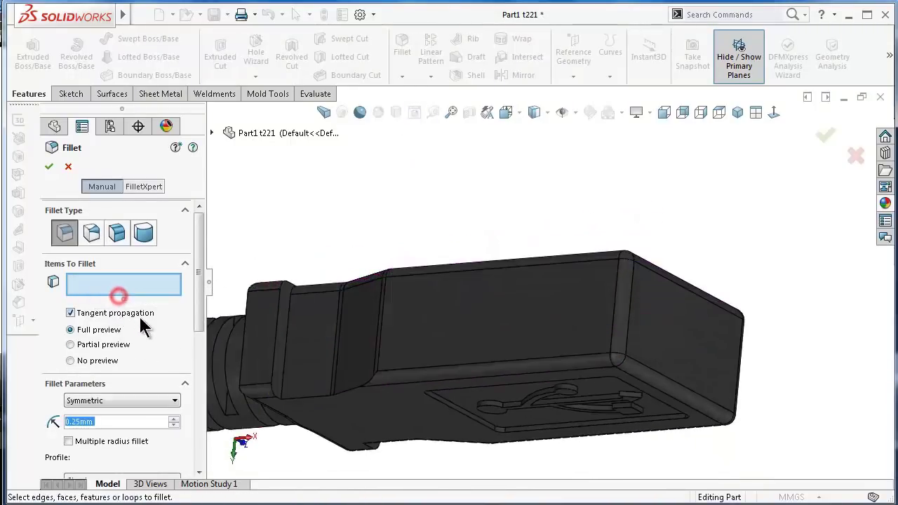
pyautogui.moveTo(280, 337); pyautogui.dragTo(321, 372, button='middle')
pyautogui.click(49, 167)
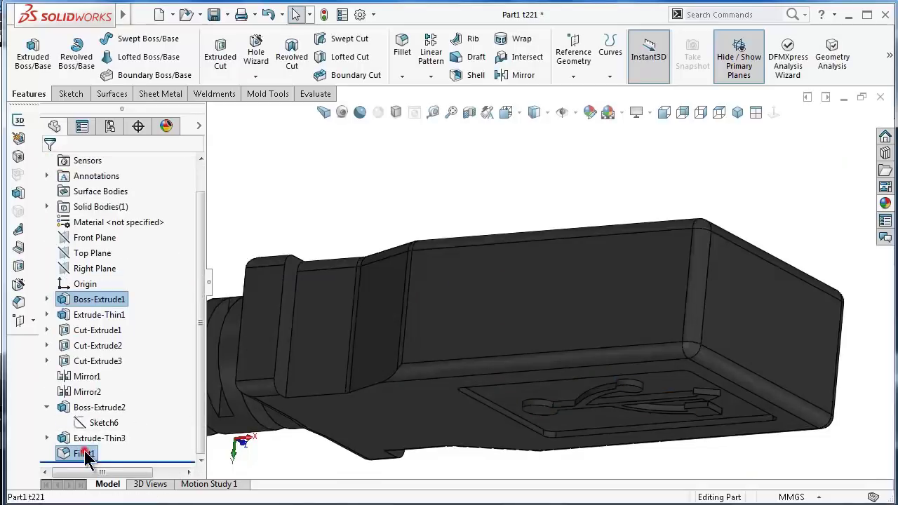
# Edit Fillet1 to include the missed lower-left edge.
pyautogui.click(85, 453)
pyautogui.click(98, 416)
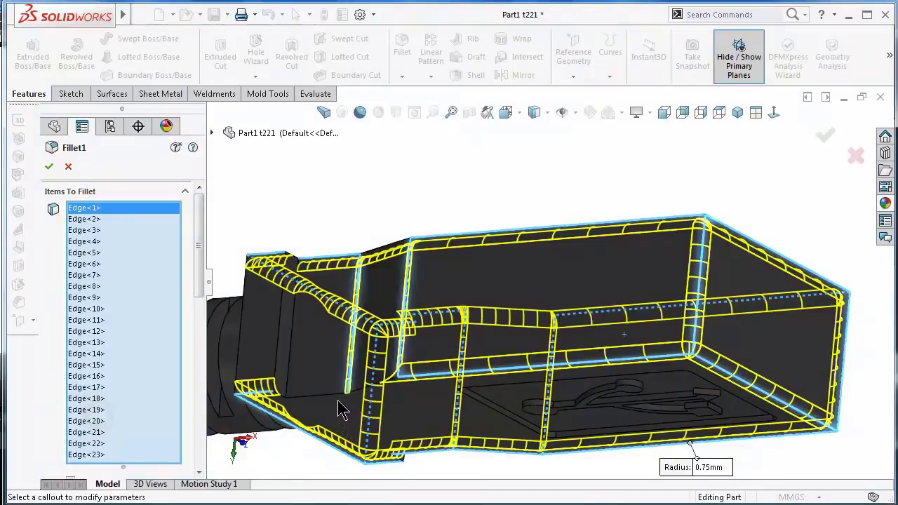
pyautogui.click(334, 401)
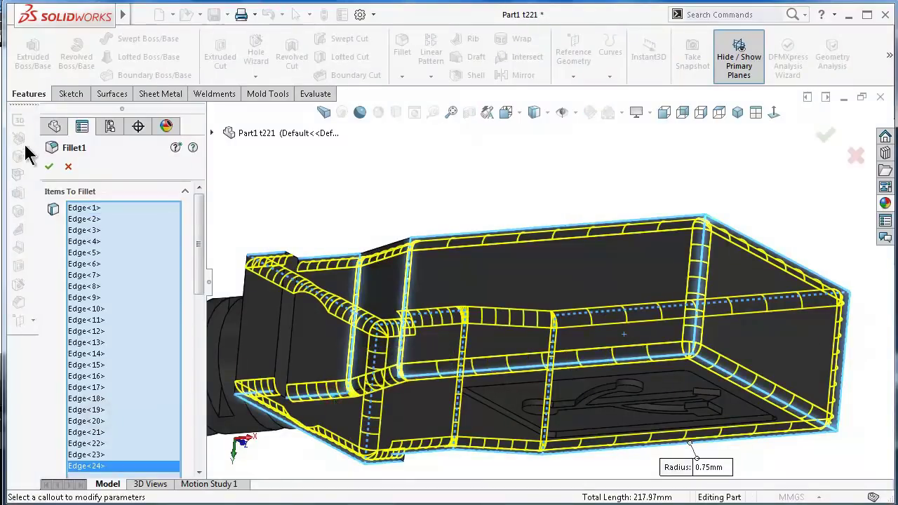
pyautogui.click(48, 167)
pyautogui.moveTo(451, 225)
pyautogui.mouseDown(button='middle')
pyautogui.moveTo(427, 257)
pyautogui.moveTo(419, 107)
pyautogui.mouseUp(button='middle')
# Apply a 0.25 mm fillet to both faces of the raised band.
pyautogui.click(402, 47)
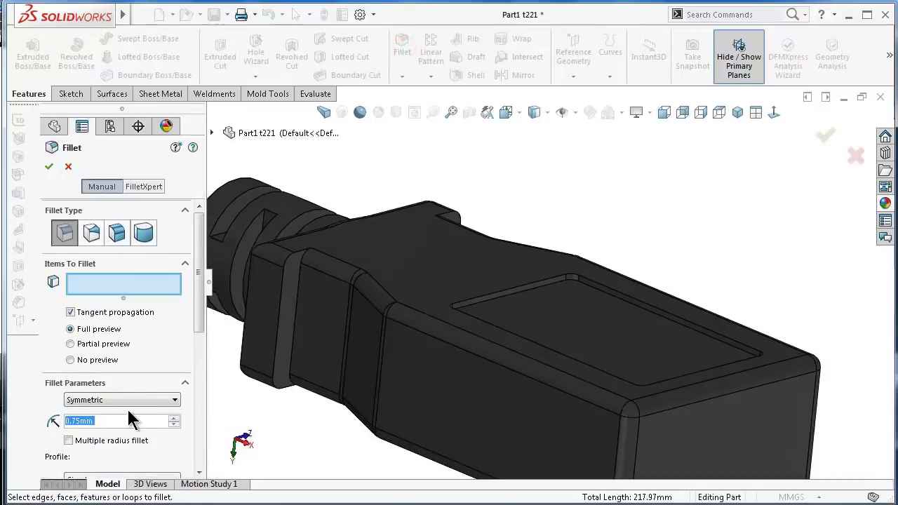
pyautogui.write('0.25')
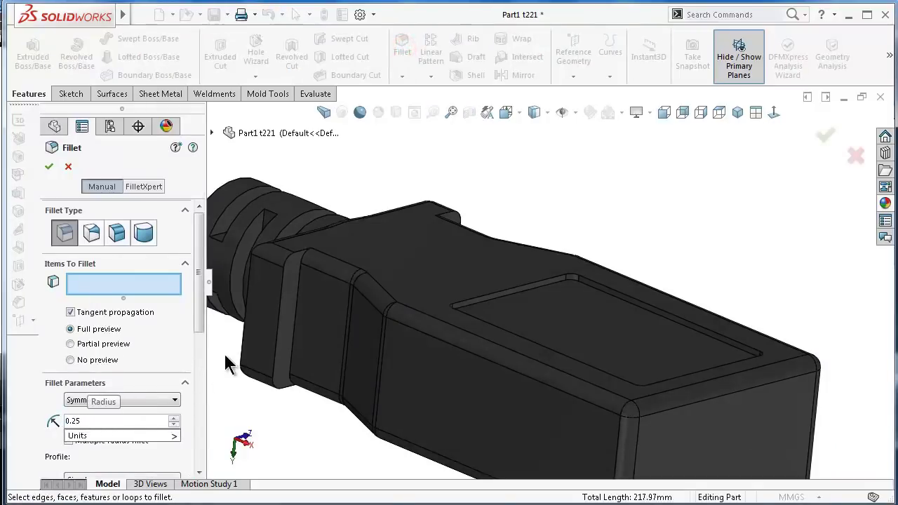
pyautogui.click(298, 324)
pyautogui.moveTo(412, 284)
pyautogui.mouseDown(button='middle')
pyautogui.moveTo(398, 286)
pyautogui.moveTo(555, 204)
pyautogui.mouseUp(button='middle')
pyautogui.click(556, 203)
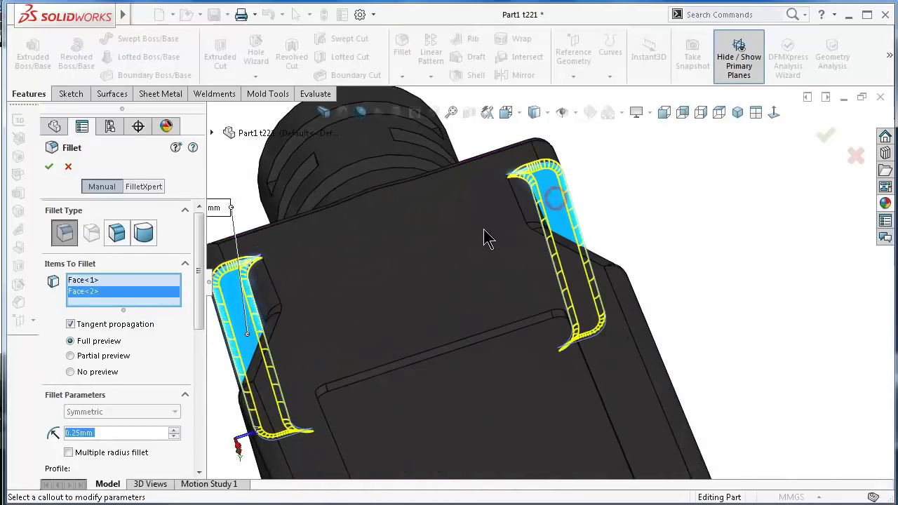
pyautogui.scroll(3, 489, 238)
pyautogui.scroll(2, 501, 293)
pyautogui.moveTo(567, 372)
pyautogui.mouseDown(button='middle')
pyautogui.moveTo(600, 357)
pyautogui.moveTo(660, 276)
pyautogui.moveTo(676, 199)
pyautogui.moveTo(675, 343)
pyautogui.moveTo(690, 351)
pyautogui.mouseUp(button='middle')
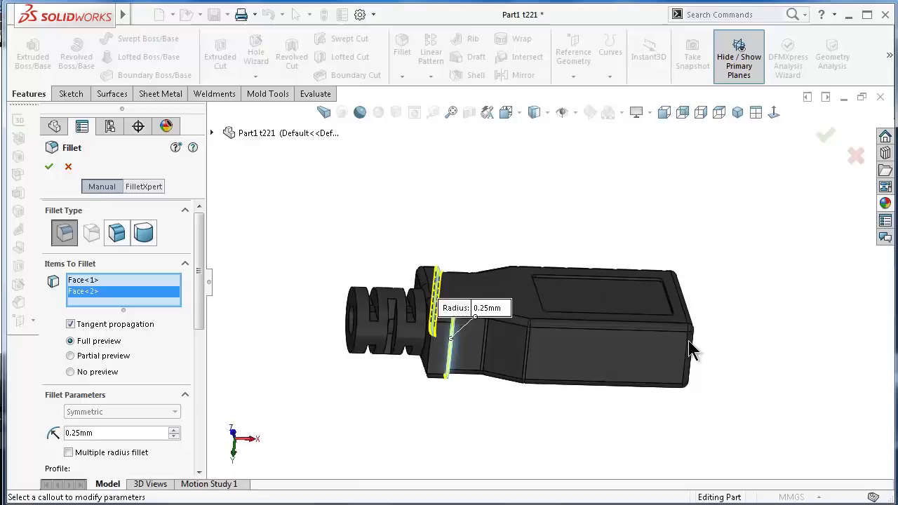
pyautogui.click(827, 136)
pyautogui.moveTo(582, 375)
pyautogui.mouseDown(button='middle')
pyautogui.moveTo(686, 167)
pyautogui.moveTo(622, 341)
pyautogui.moveTo(481, 296)
pyautogui.moveTo(461, 280)
pyautogui.moveTo(454, 367)
pyautogui.moveTo(468, 421)
pyautogui.mouseUp(button='middle')
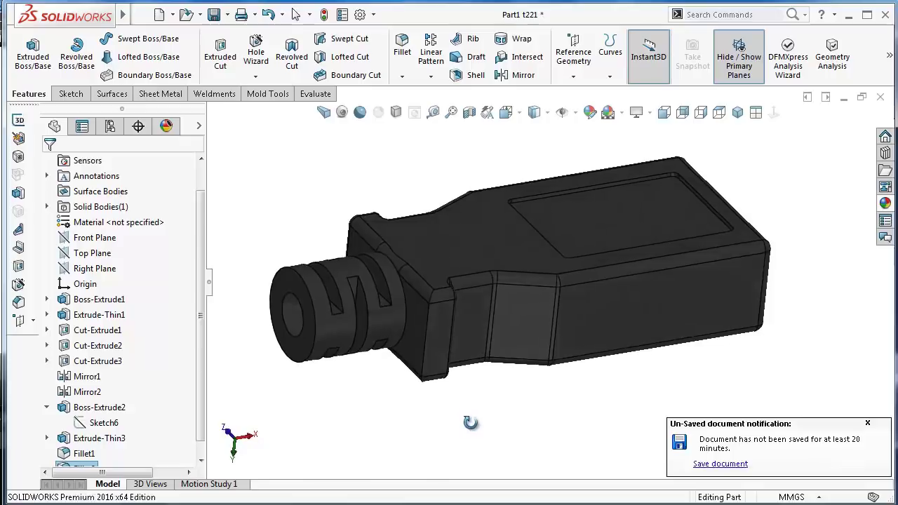
# Start a 0.1 mm fillet on the cable-end cylindrical faces, top label panel and body face.
pyautogui.click(405, 53)
pyautogui.write('0.')
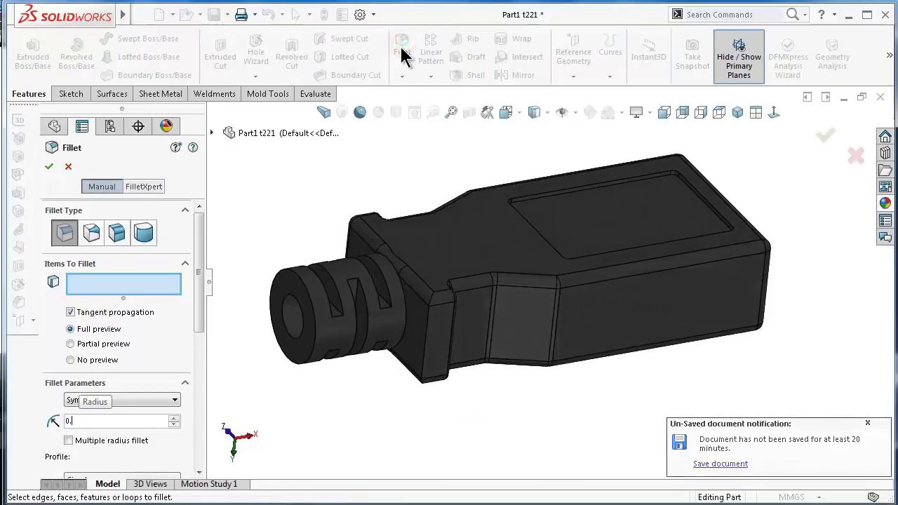
pyautogui.write('1')
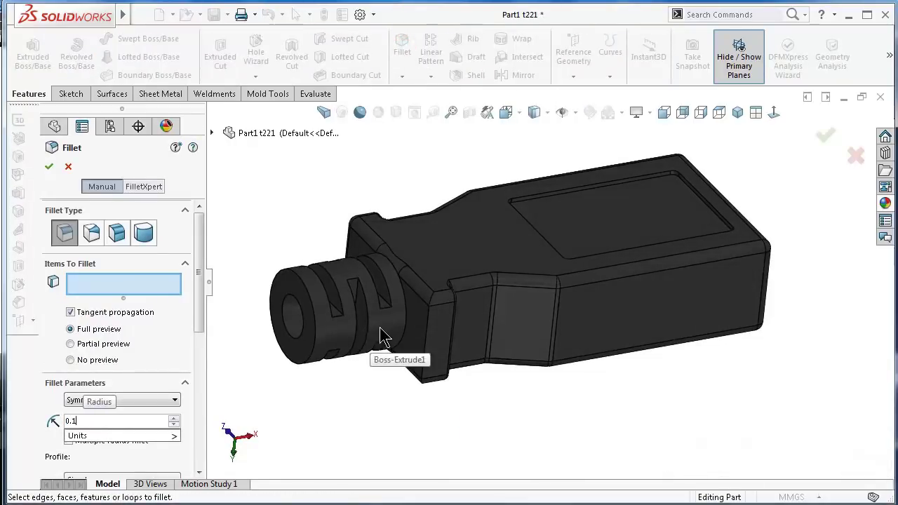
pyautogui.click(381, 337)
pyautogui.moveTo(365, 330)
pyautogui.mouseDown(button='middle')
pyautogui.moveTo(385, 316)
pyautogui.moveTo(351, 312)
pyautogui.mouseUp(button='middle')
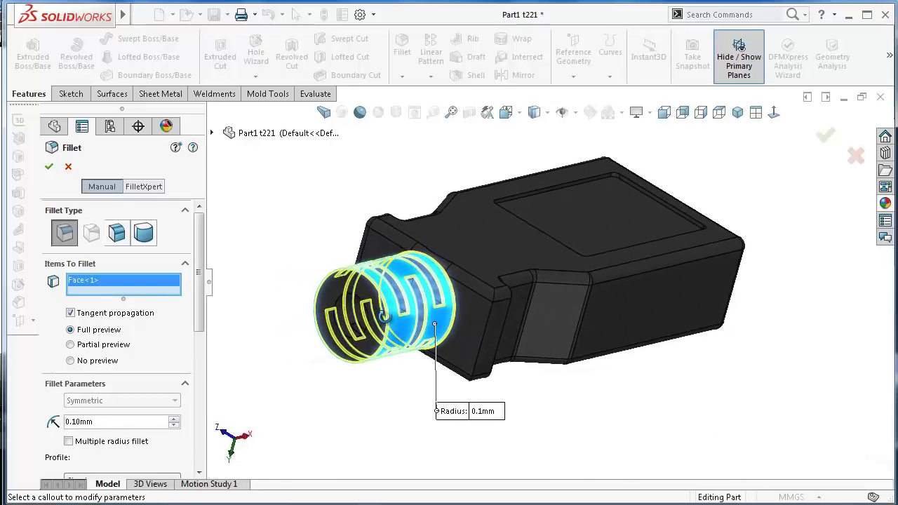
pyautogui.click(342, 309)
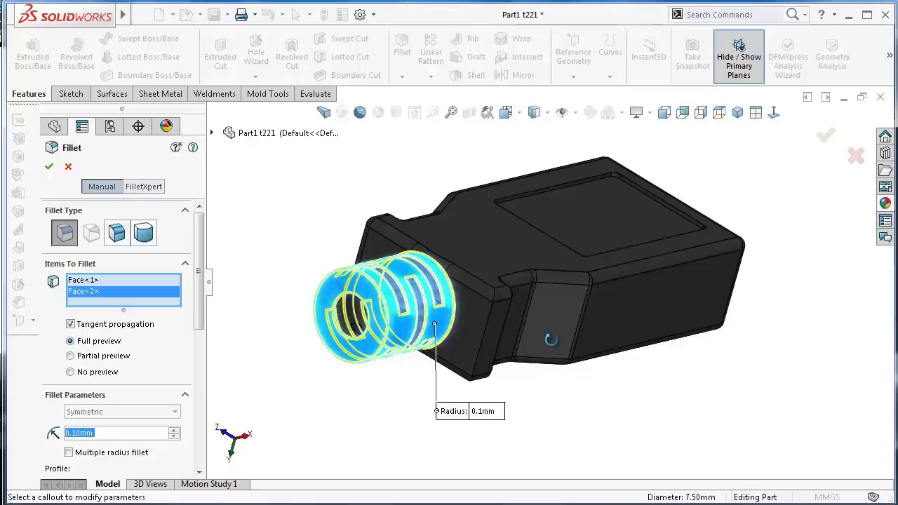
pyautogui.moveTo(551, 340)
pyautogui.mouseDown(button='middle')
pyautogui.moveTo(532, 401)
pyautogui.moveTo(518, 282)
pyautogui.moveTo(517, 371)
pyautogui.mouseUp(button='middle')
pyautogui.click(567, 204)
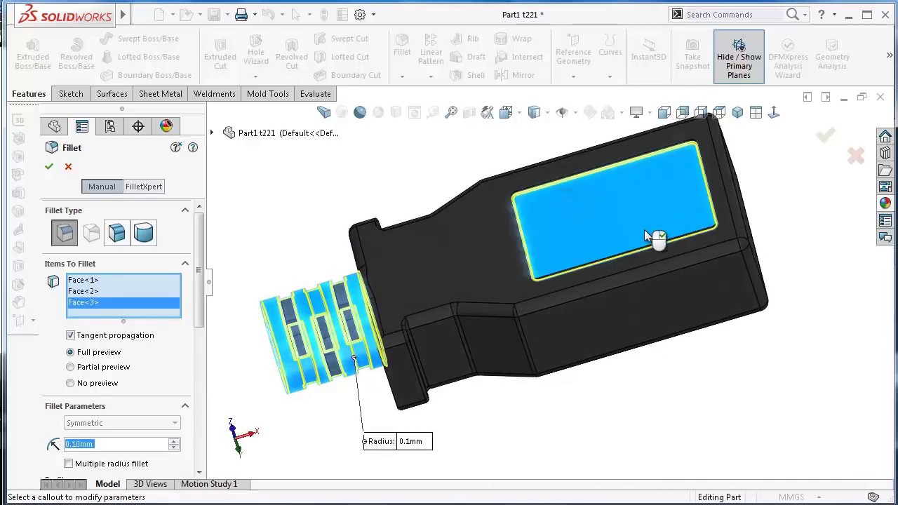
pyautogui.moveTo(644, 230)
pyautogui.mouseDown(button='middle')
pyautogui.moveTo(659, 137)
pyautogui.moveTo(644, 233)
pyautogui.mouseUp(button='middle')
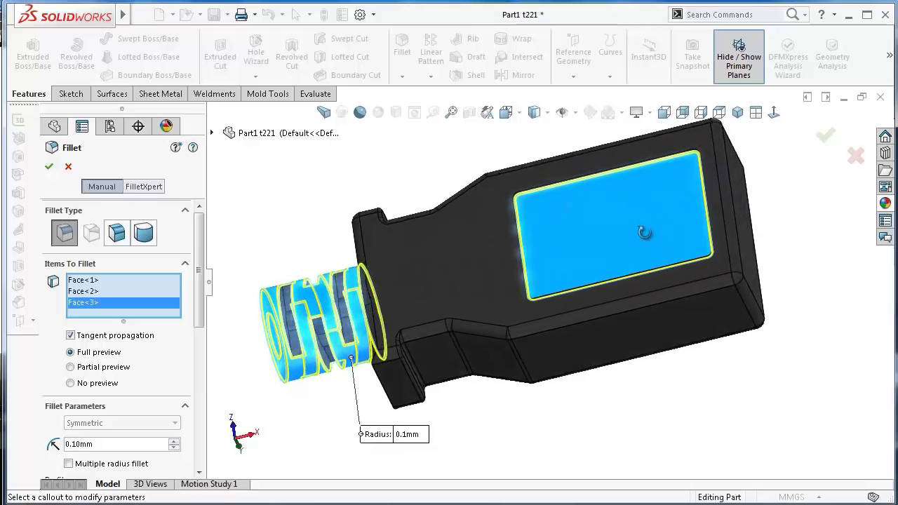
pyautogui.click(487, 287)
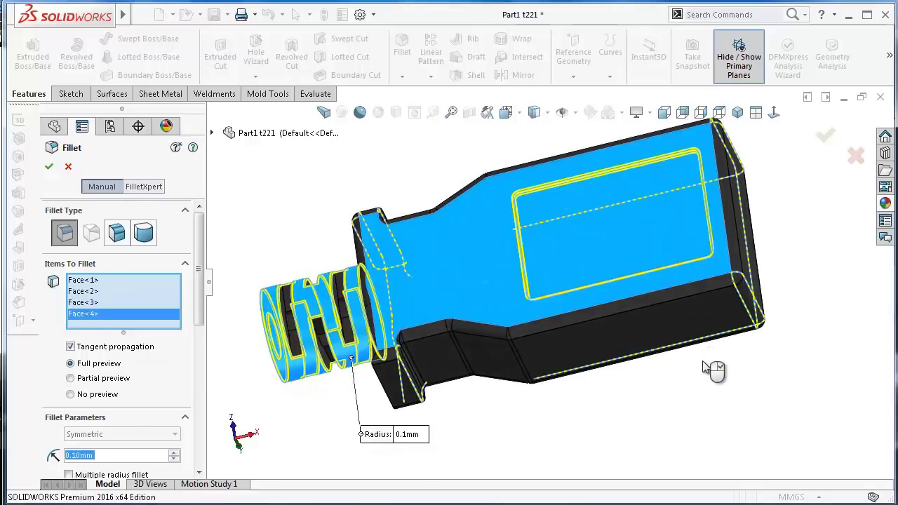
# Add the logo-side face and USB-logo recess faces, then apply the 0.1 mm fillet.
pyautogui.moveTo(708, 382)
pyautogui.mouseDown(button='middle')
pyautogui.moveTo(588, 367)
pyautogui.moveTo(537, 233)
pyautogui.mouseUp(button='middle')
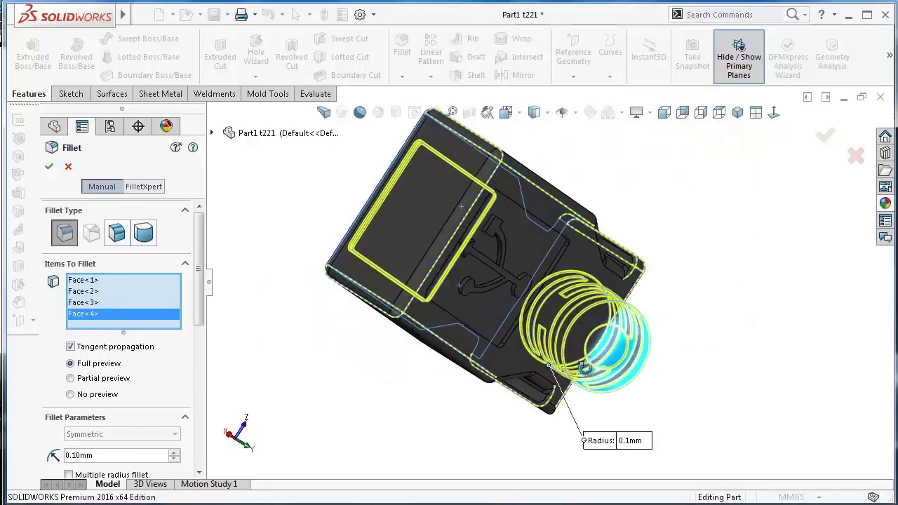
pyautogui.click(540, 287)
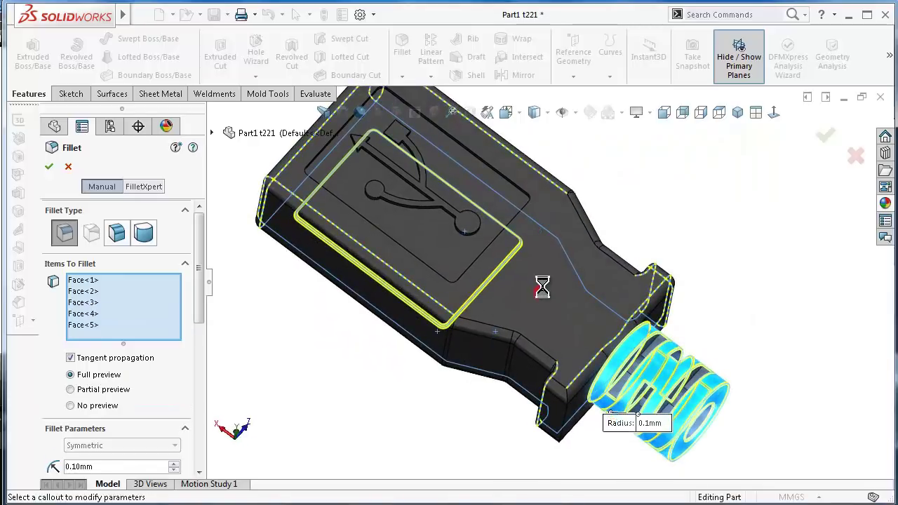
pyautogui.scroll(-3, 495, 216)
pyautogui.click(458, 266)
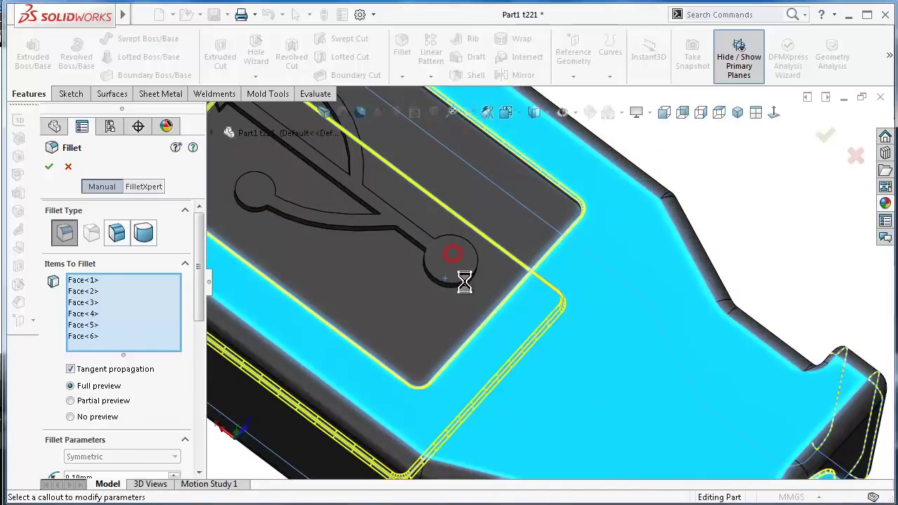
pyautogui.scroll(-2, 465, 285)
pyautogui.scroll(2, 467, 257)
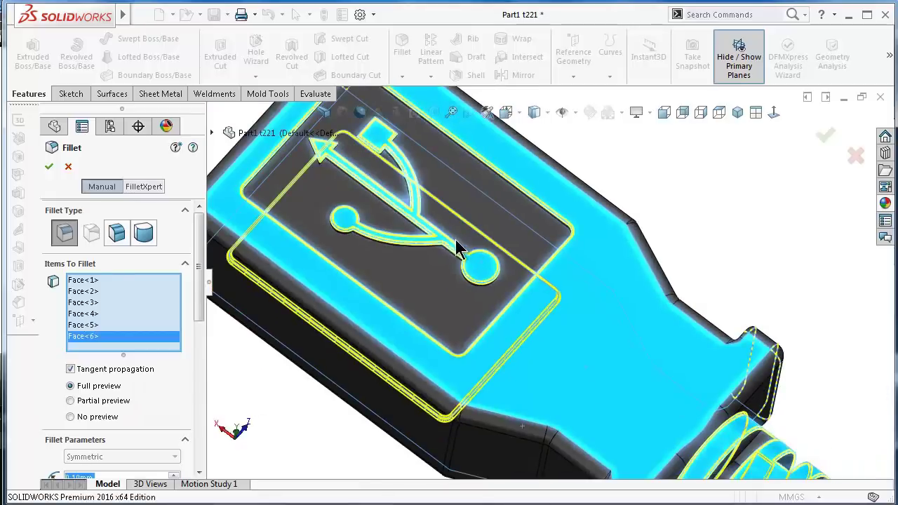
pyautogui.moveTo(457, 246); pyautogui.dragTo(507, 237, button='middle')
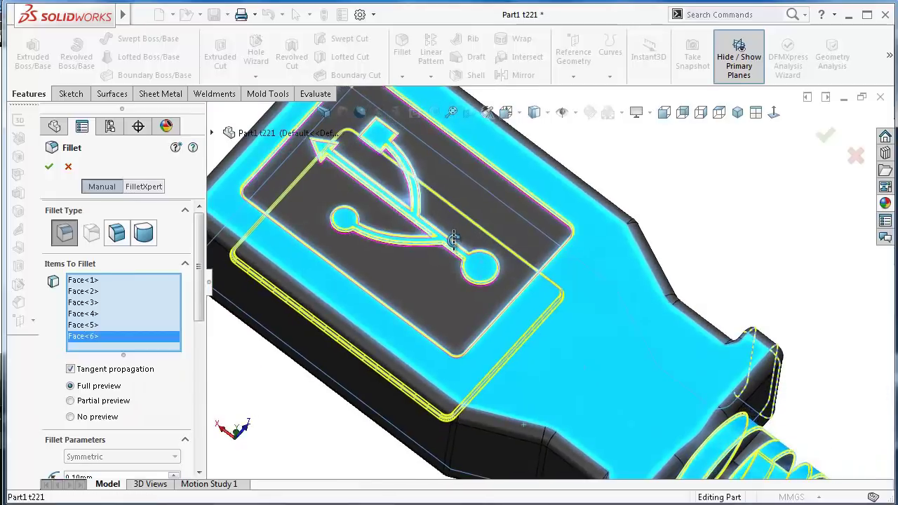
pyautogui.click(533, 245)
pyautogui.scroll(3, 592, 258)
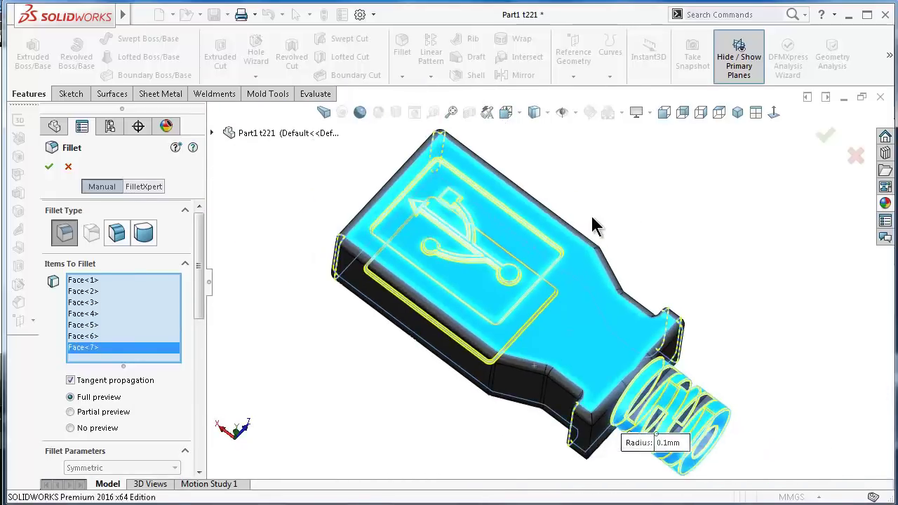
pyautogui.moveTo(597, 214)
pyautogui.mouseDown(button='middle')
pyautogui.moveTo(396, 363)
pyautogui.moveTo(339, 444)
pyautogui.mouseUp(button='middle')
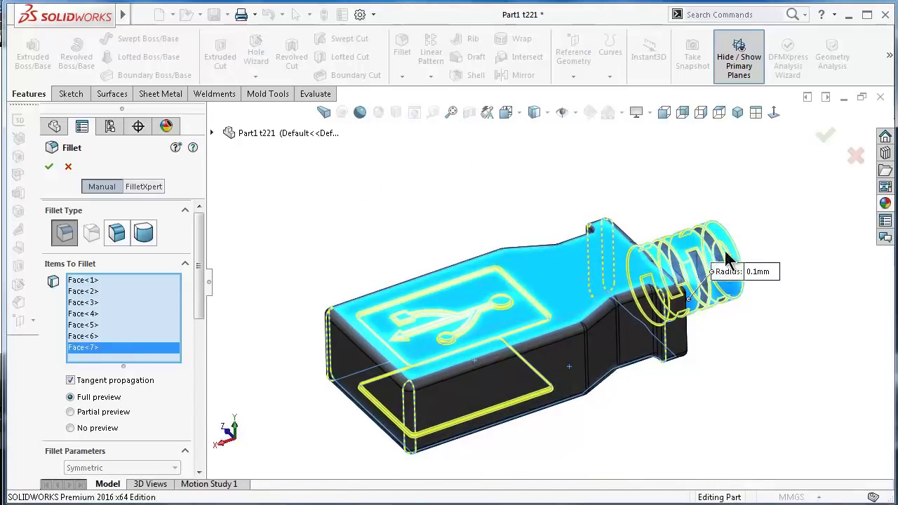
pyautogui.click(824, 139)
# Sketch on the cable-end face, converting the opening's inner edge into a 3.50 mm circle.
pyautogui.click(390, 227)
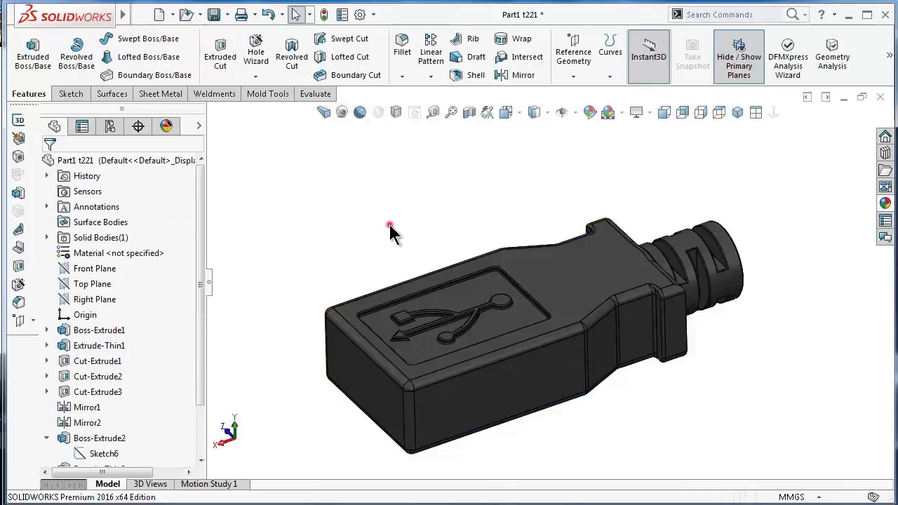
pyautogui.moveTo(435, 312); pyautogui.dragTo(561, 371, button='middle')
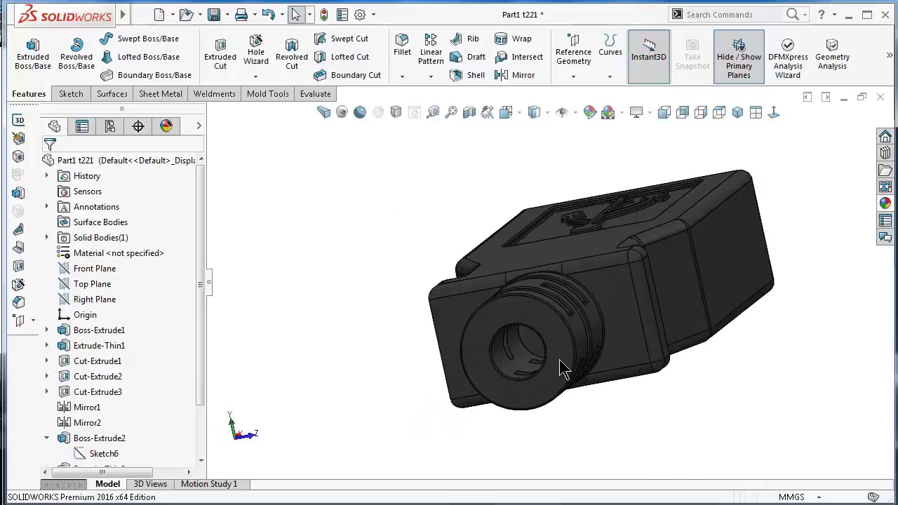
pyautogui.click(569, 367)
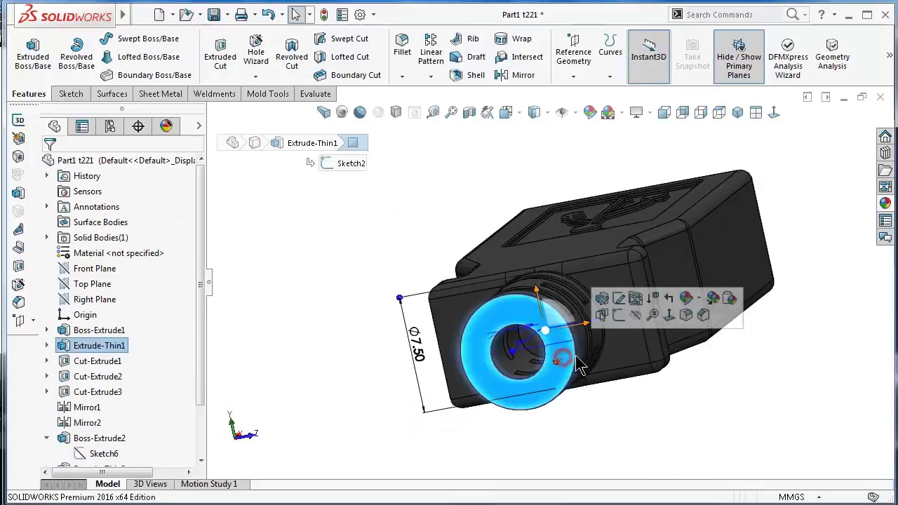
pyautogui.click(621, 313)
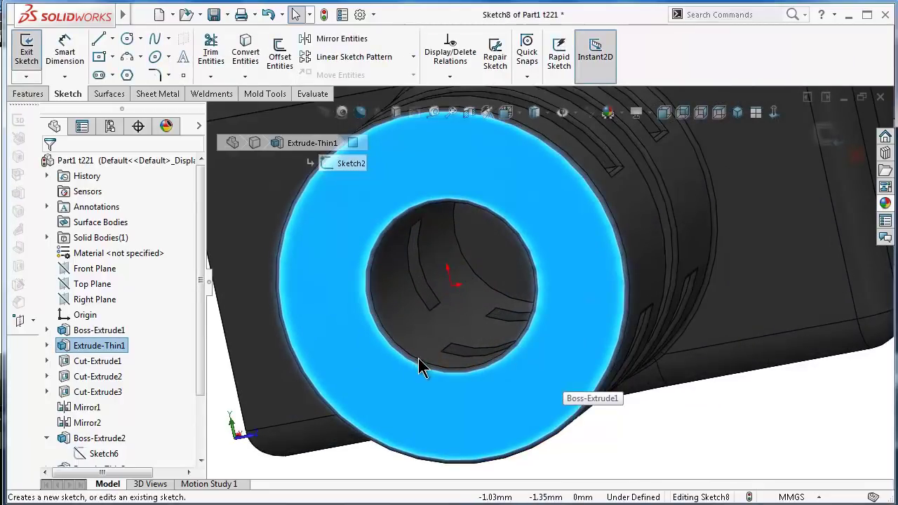
pyautogui.click(419, 363)
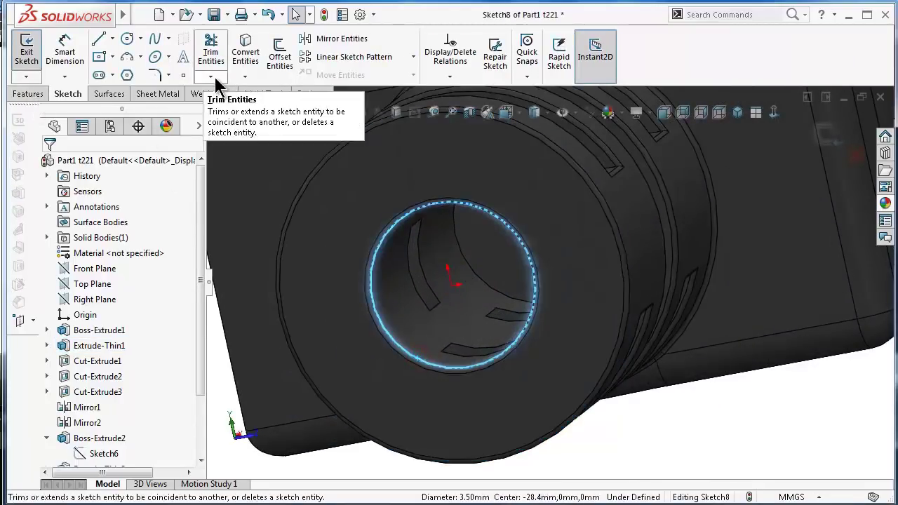
pyautogui.click(243, 61)
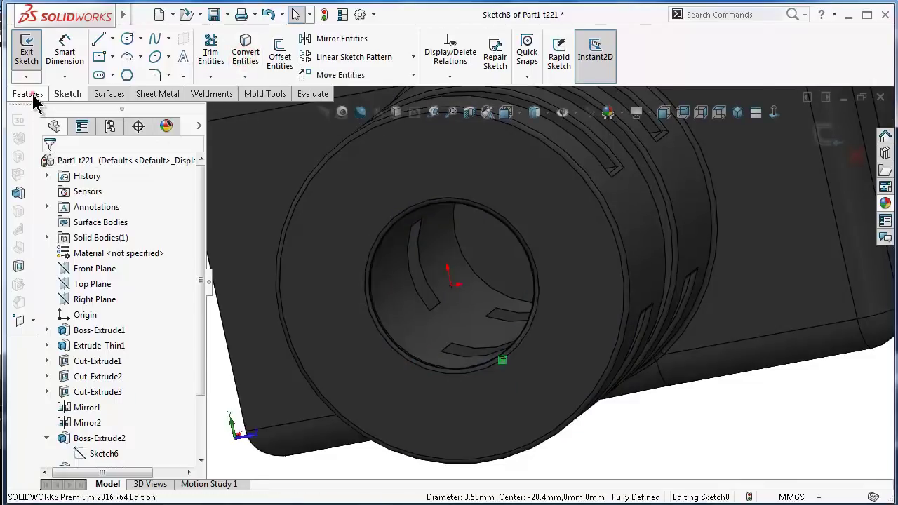
# Extrude-cut the circle Through All to open the cable hole.
pyautogui.click(29, 94)
pyautogui.click(216, 56)
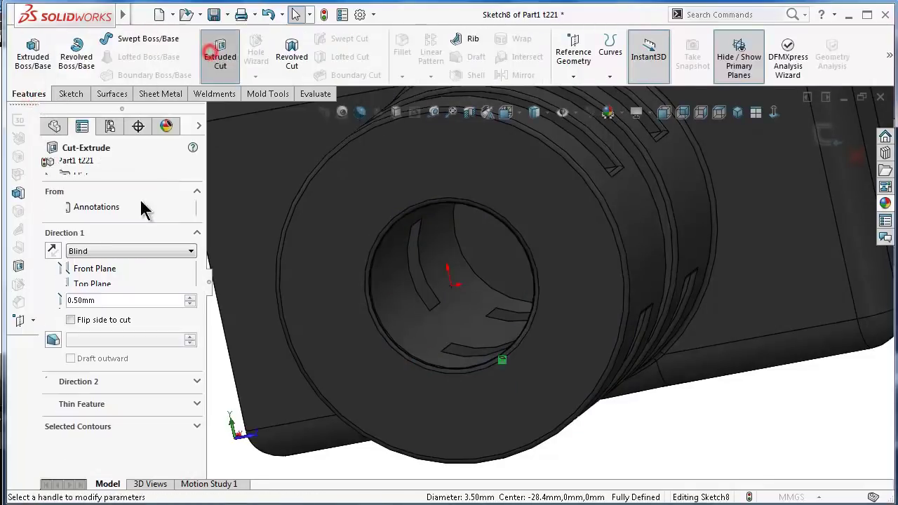
pyautogui.click(117, 252)
pyautogui.click(117, 273)
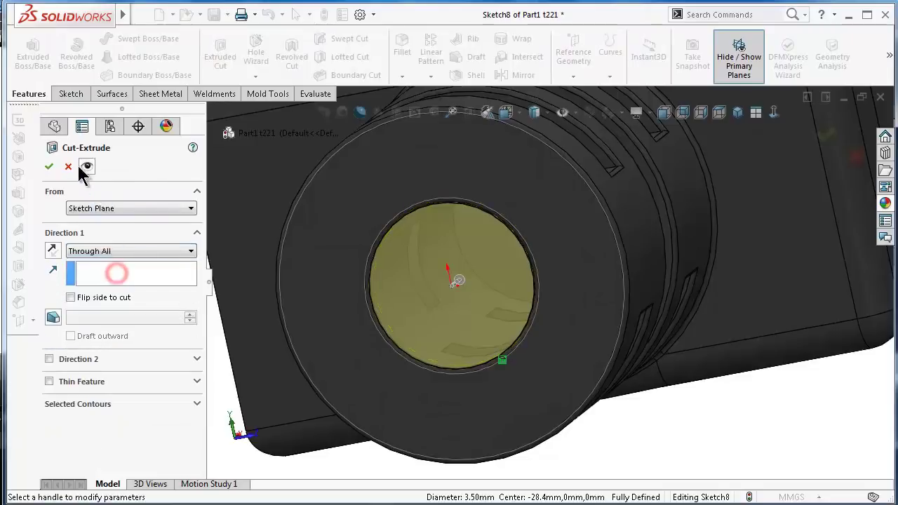
pyautogui.click(48, 167)
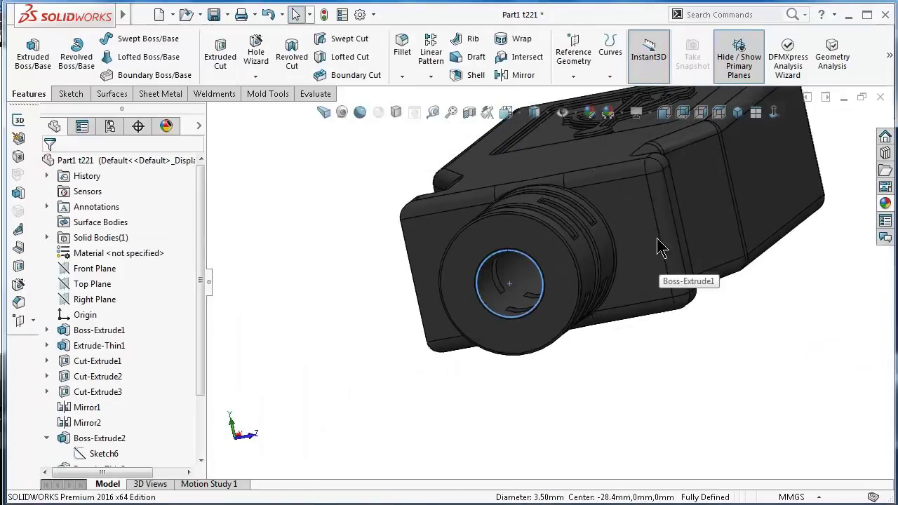
pyautogui.moveTo(659, 248); pyautogui.dragTo(603, 349, button='middle')
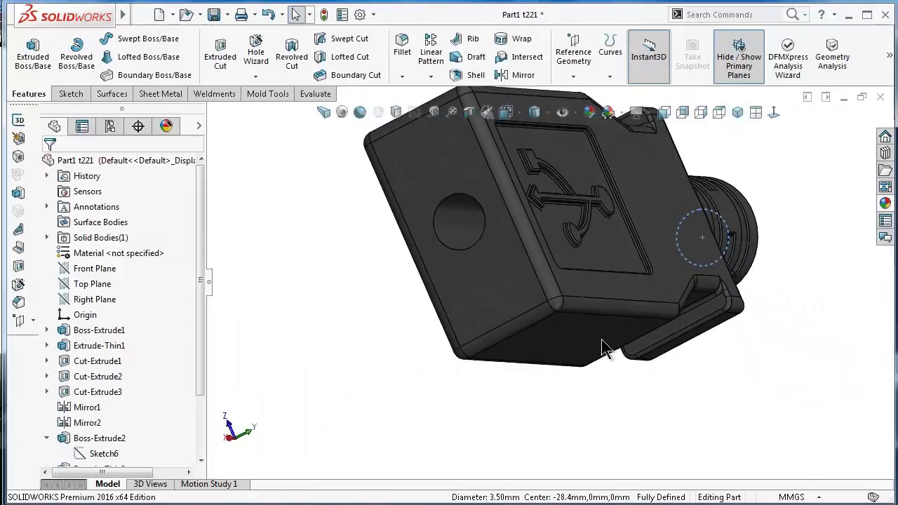
pyautogui.click(523, 292)
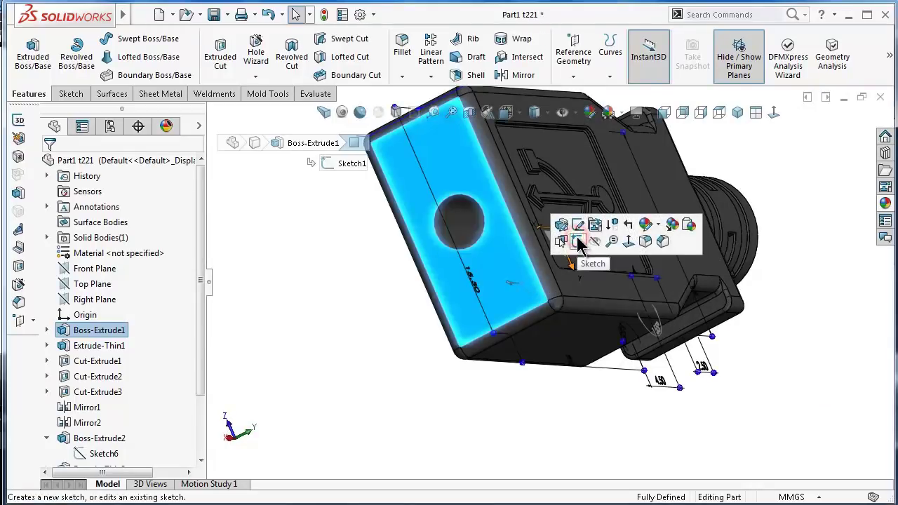
# Draw a centre rectangle on the plug's front face, centred on the origin.
pyautogui.click(578, 242)
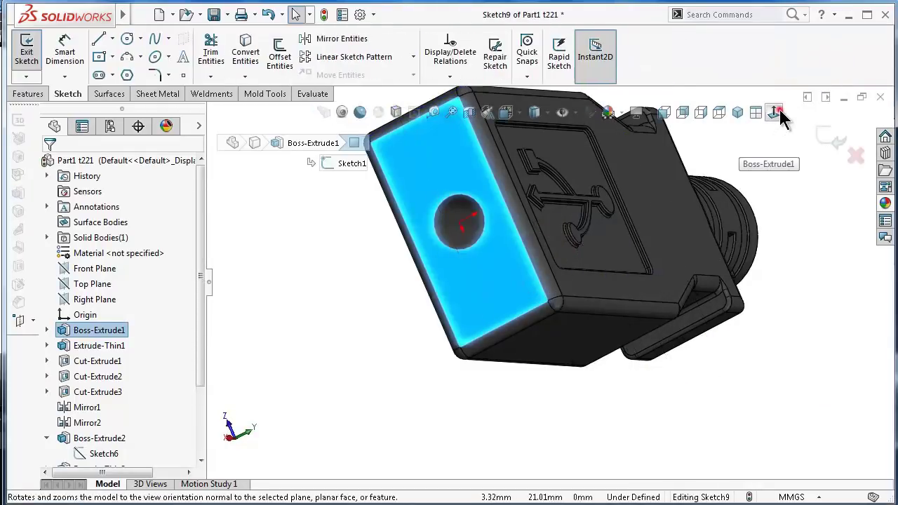
pyautogui.click(774, 113)
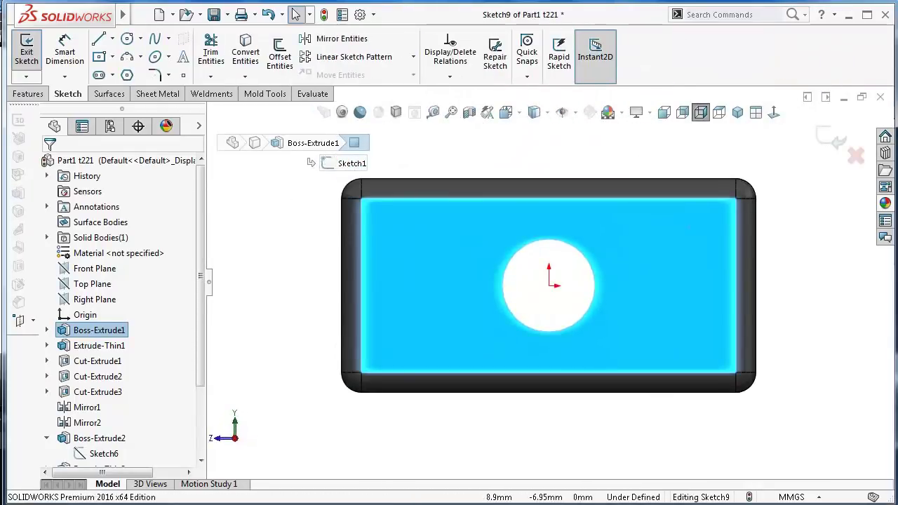
pyautogui.click(100, 58)
pyautogui.click(549, 286)
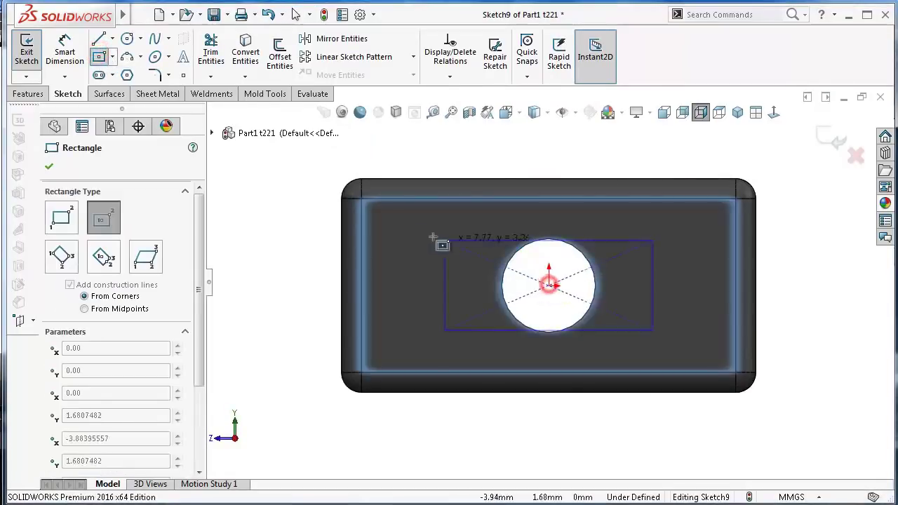
pyautogui.click(386, 237)
pyautogui.moveTo(270, 286); pyautogui.dragTo(272, 239, button='right')
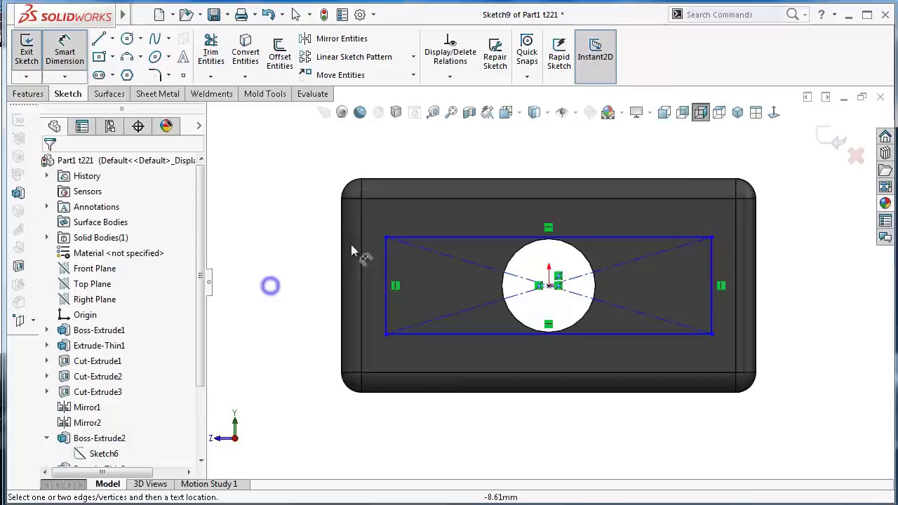
# Dimension the rectangle 12.15 mm wide and 4.54 mm high.
pyautogui.click(438, 238)
pyautogui.click(388, 163)
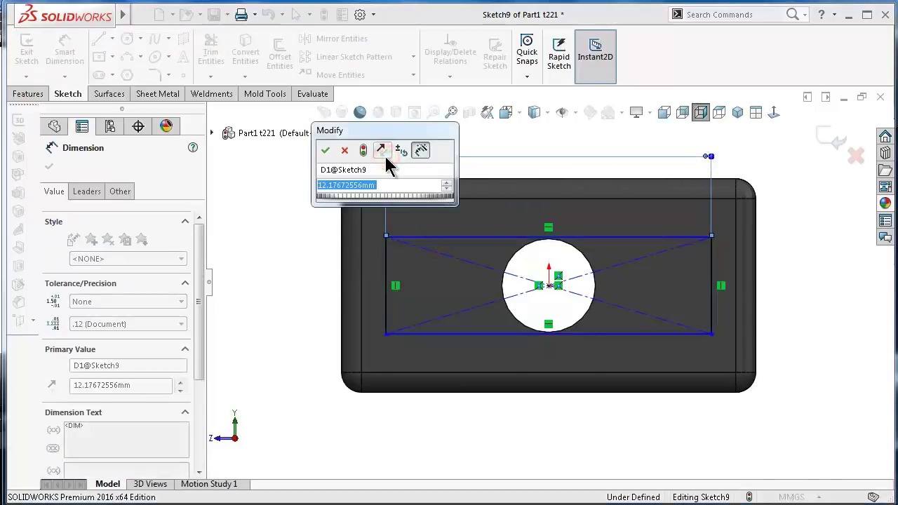
pyautogui.click(379, 185)
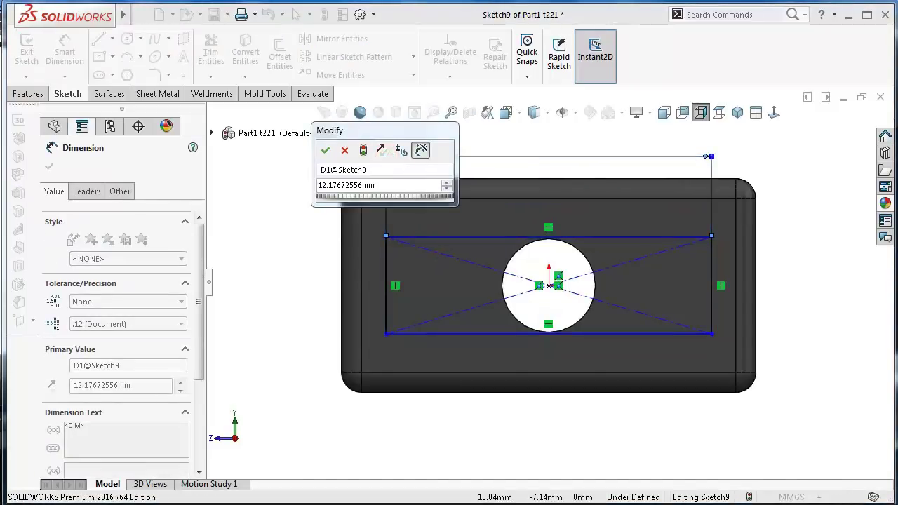
pyautogui.doubleClick(391, 185)
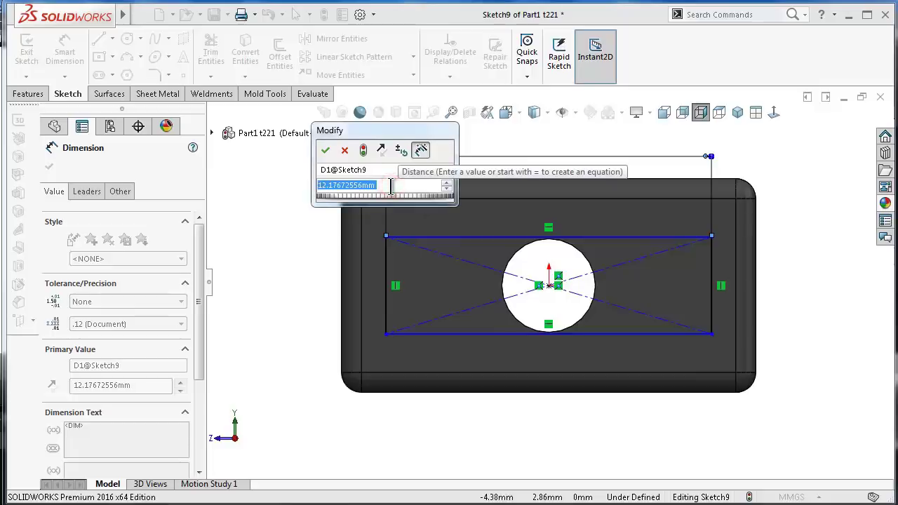
pyautogui.write('12.')
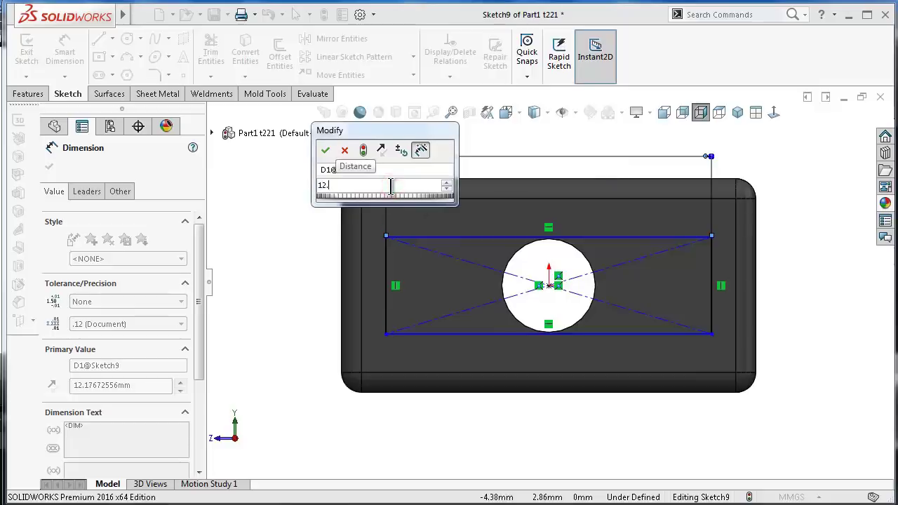
pyautogui.write('15')
pyautogui.press('Return')
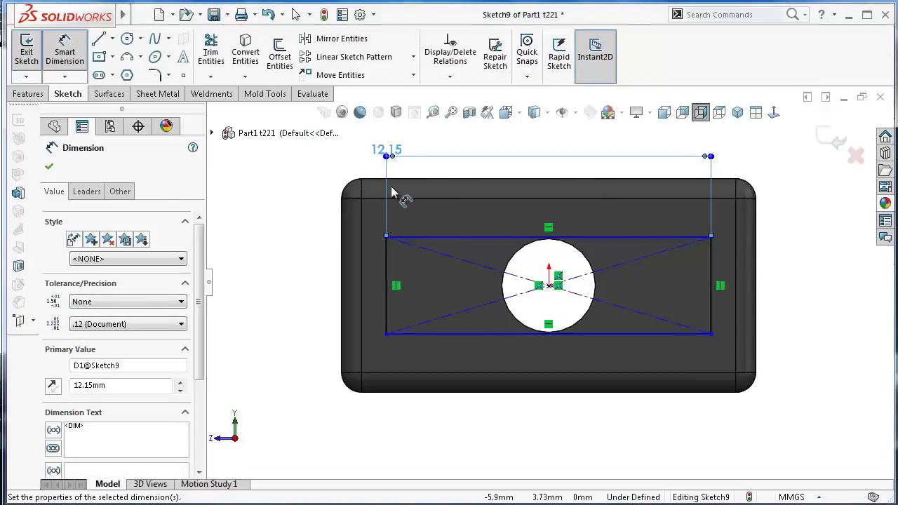
pyautogui.click(388, 257)
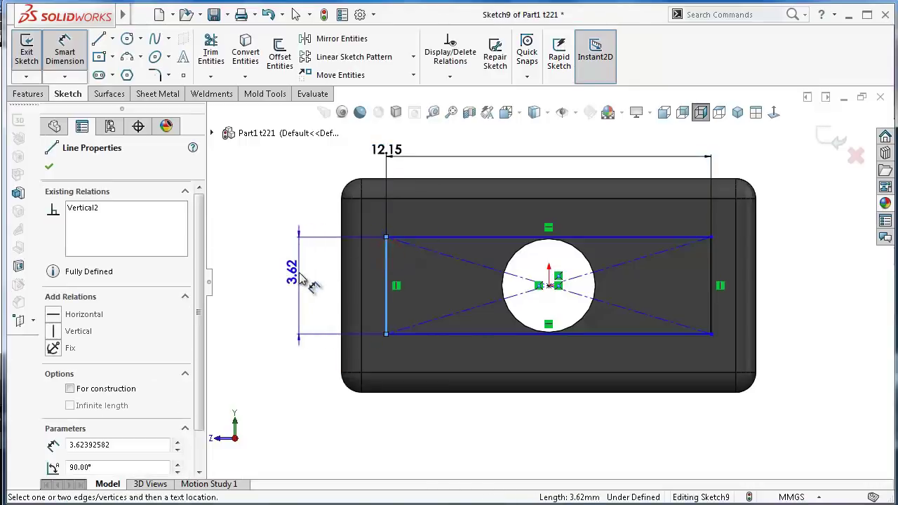
pyautogui.click(300, 272)
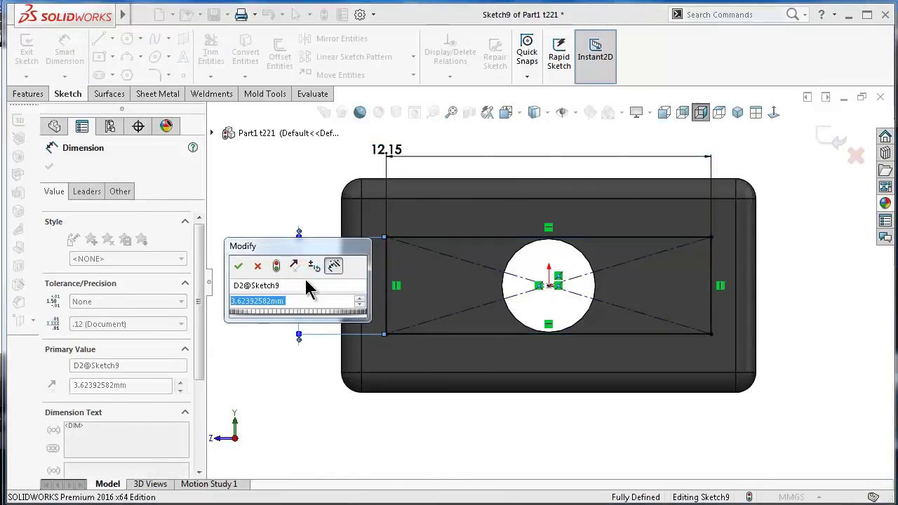
pyautogui.write('4')
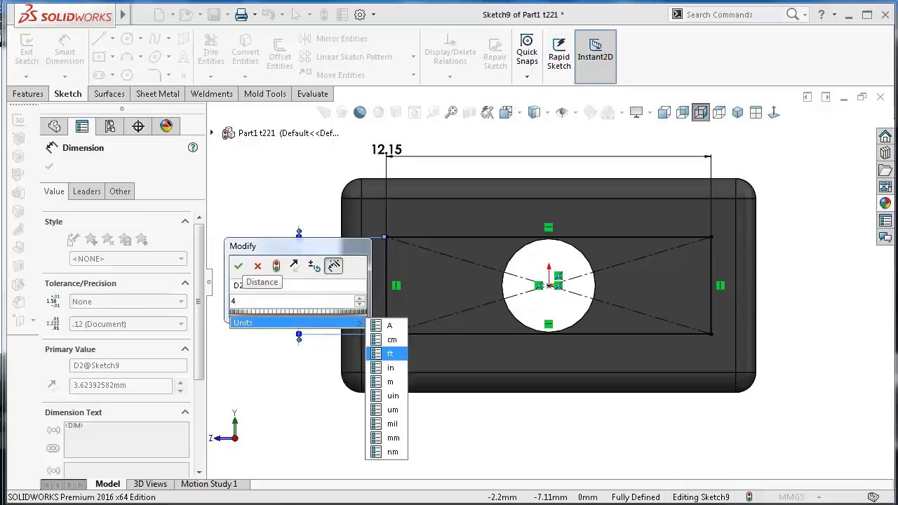
pyautogui.click(254, 302)
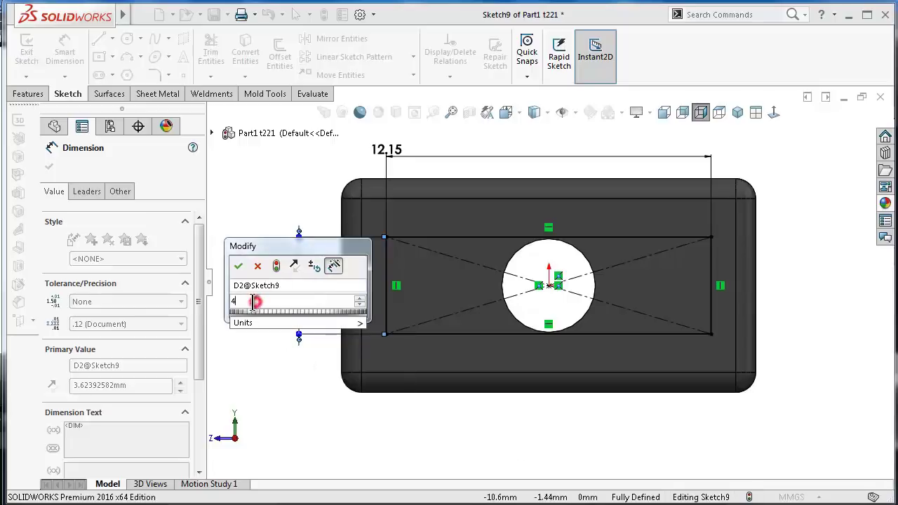
pyautogui.write('.54')
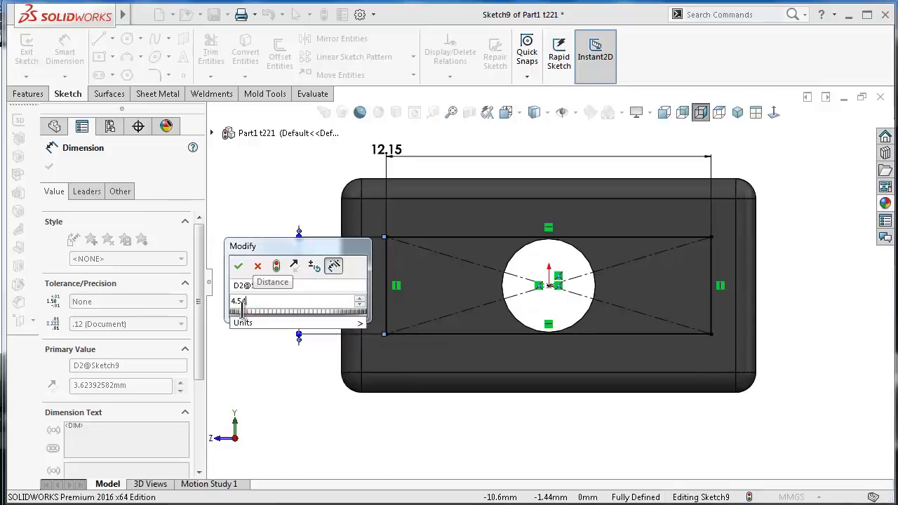
pyautogui.press('Return')
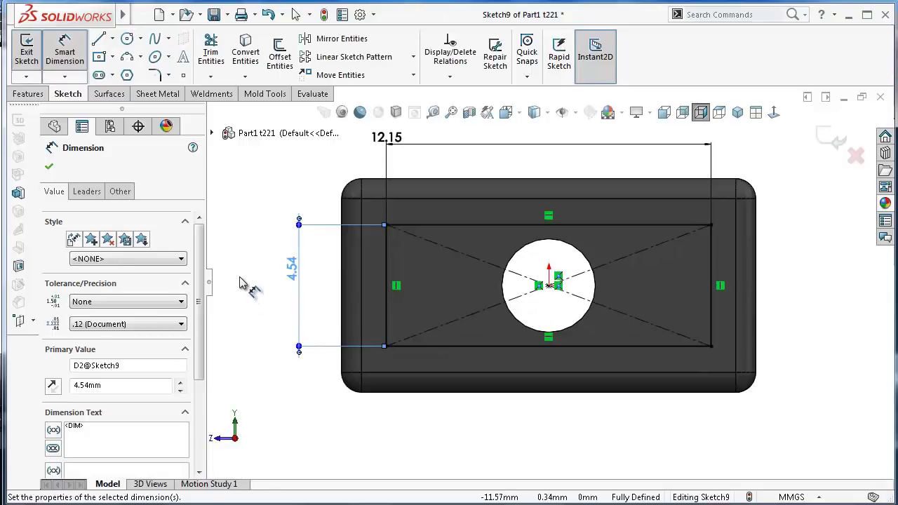
pyautogui.click(238, 281)
# Return to a head-on Normal To view of the sketch plane.
pyautogui.moveTo(487, 297)
pyautogui.mouseDown(button='middle')
pyautogui.moveTo(431, 309)
pyautogui.moveTo(437, 317)
pyautogui.mouseUp(button='middle')
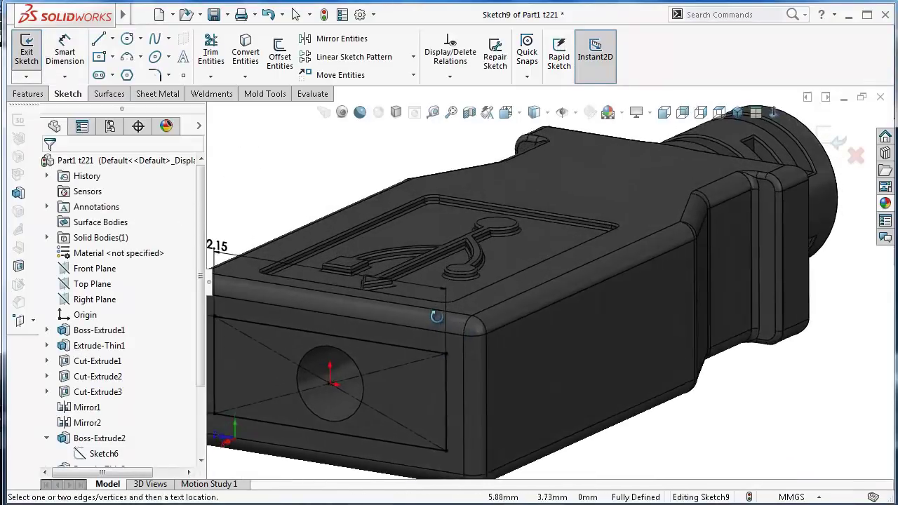
pyautogui.click(27, 94)
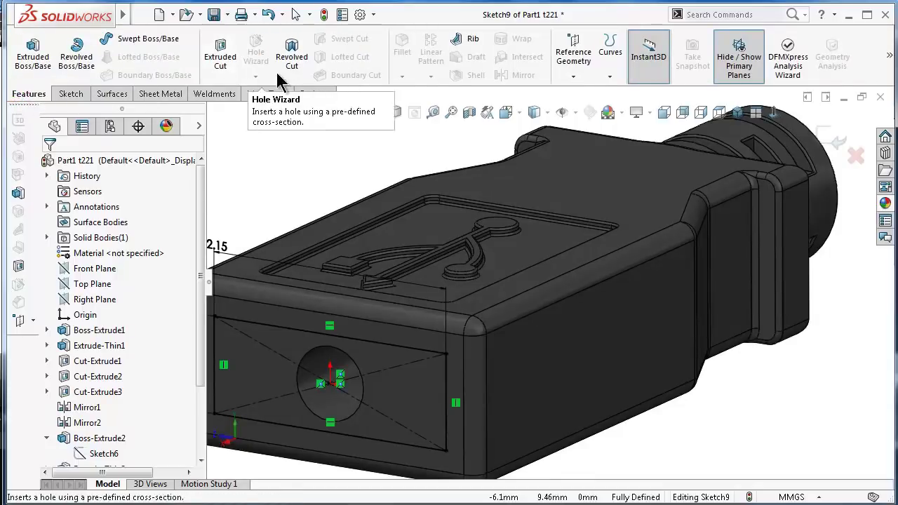
pyautogui.click(769, 114)
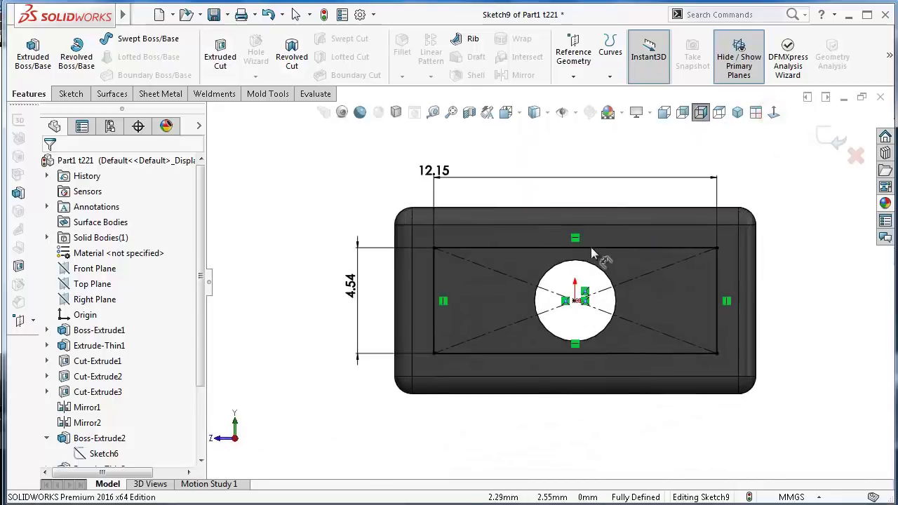
# Round all four corners of the 12.15 × 4.54 rectangle in Sketch9 with 0.10 mm sketch fillets.
pyautogui.click(71, 94)
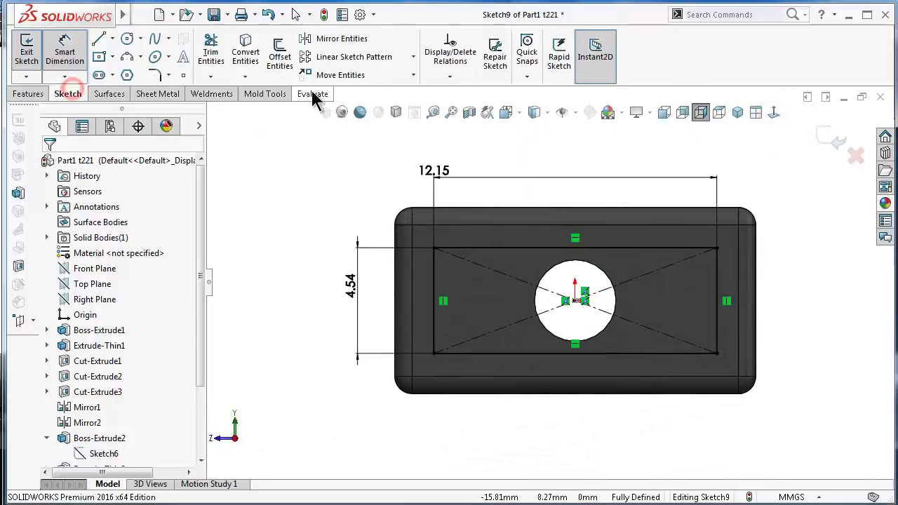
pyautogui.click(155, 75)
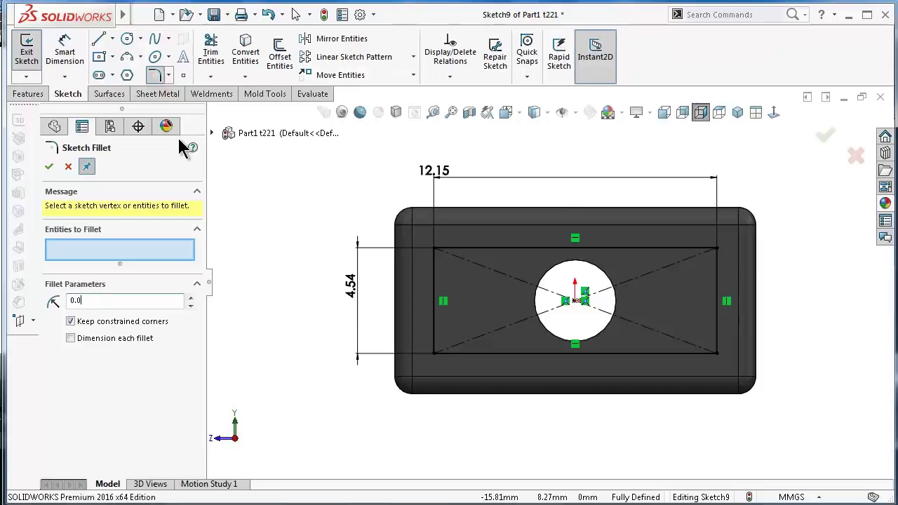
pyautogui.write('5mm')
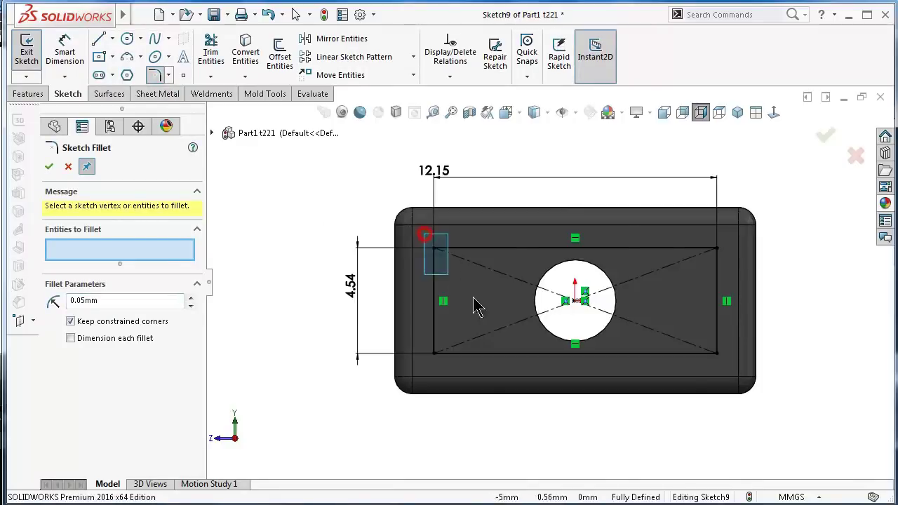
pyautogui.moveTo(424, 237); pyautogui.dragTo(730, 372)
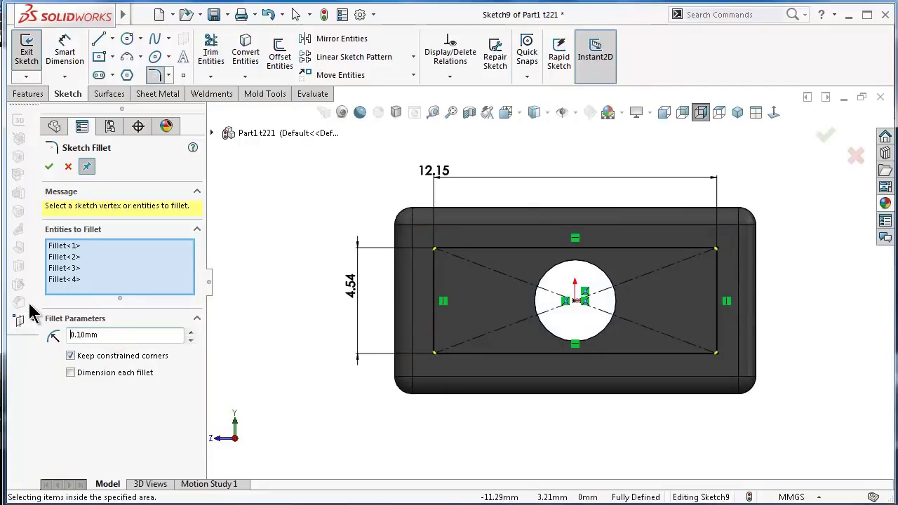
pyautogui.click(48, 167)
pyautogui.moveTo(655, 257); pyautogui.dragTo(630, 290, button='middle')
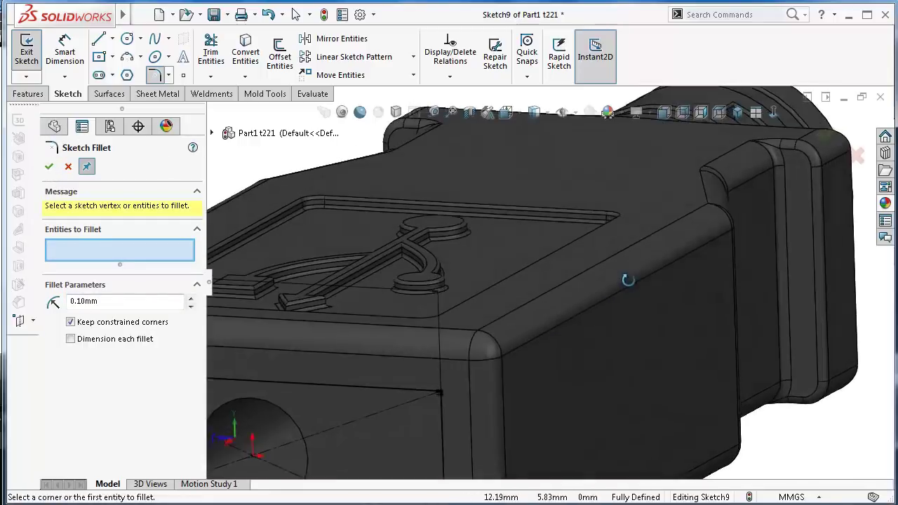
pyautogui.click(23, 94)
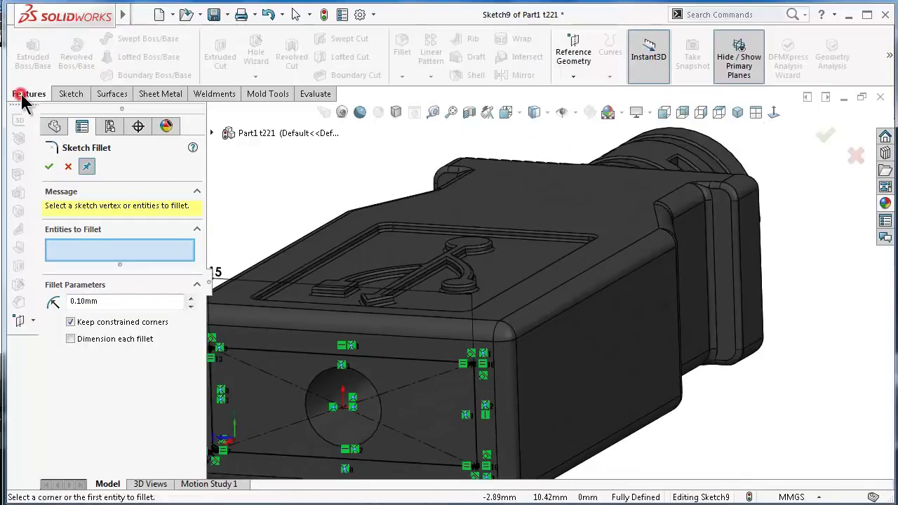
pyautogui.click(49, 166)
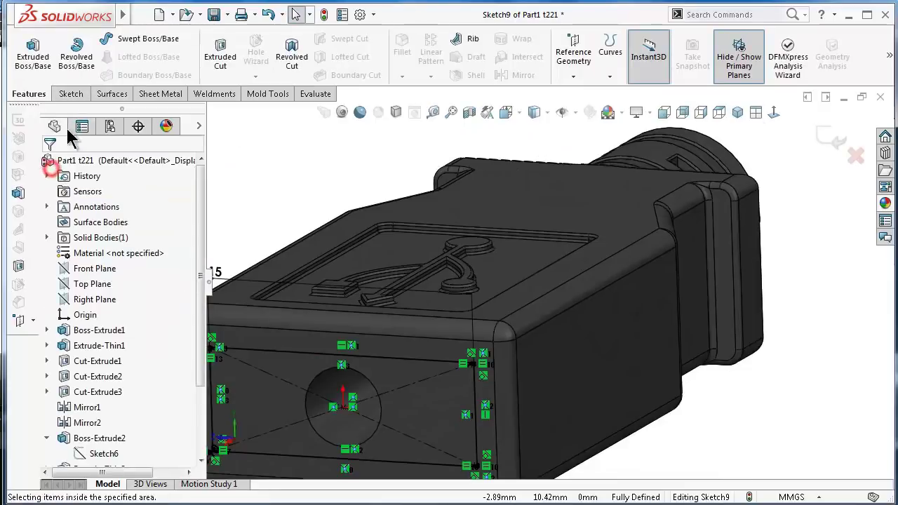
# Extrude-cut the rounded rectangle 6 mm blind into the plug's front end.
pyautogui.click(220, 60)
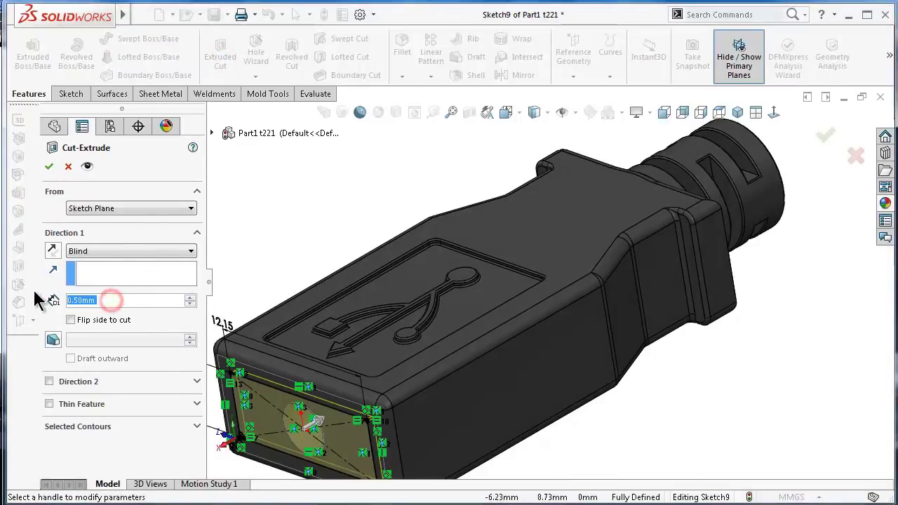
pyautogui.write('6')
pyautogui.press('Return')
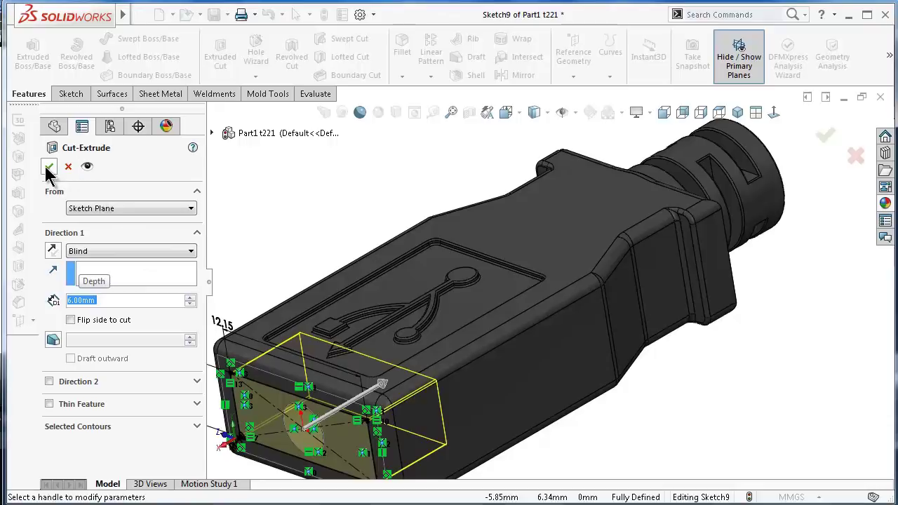
pyautogui.click(48, 168)
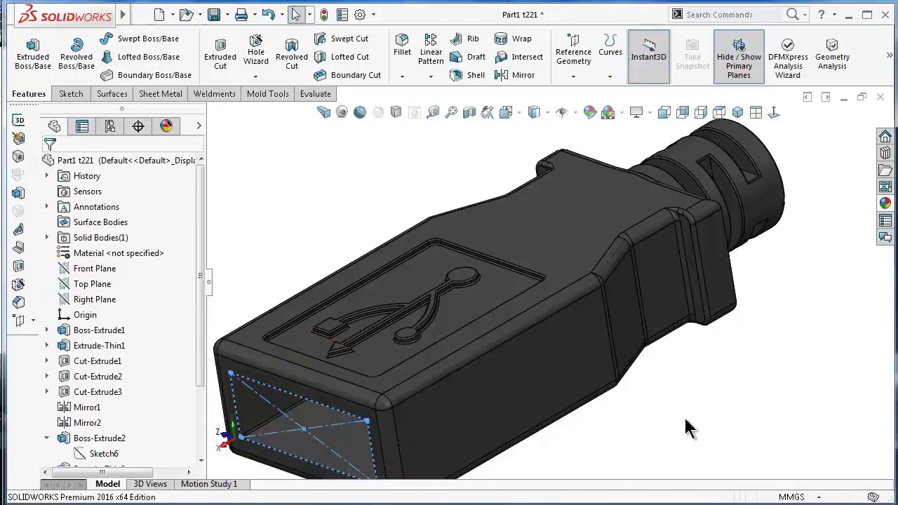
pyautogui.moveTo(687, 428)
pyautogui.mouseDown(button='middle')
pyautogui.moveTo(609, 318)
pyautogui.moveTo(636, 330)
pyautogui.moveTo(633, 361)
pyautogui.moveTo(400, 325)
pyautogui.moveTo(504, 459)
pyautogui.moveTo(500, 443)
pyautogui.moveTo(530, 407)
pyautogui.moveTo(570, 418)
pyautogui.moveTo(584, 483)
pyautogui.mouseUp(button='middle')
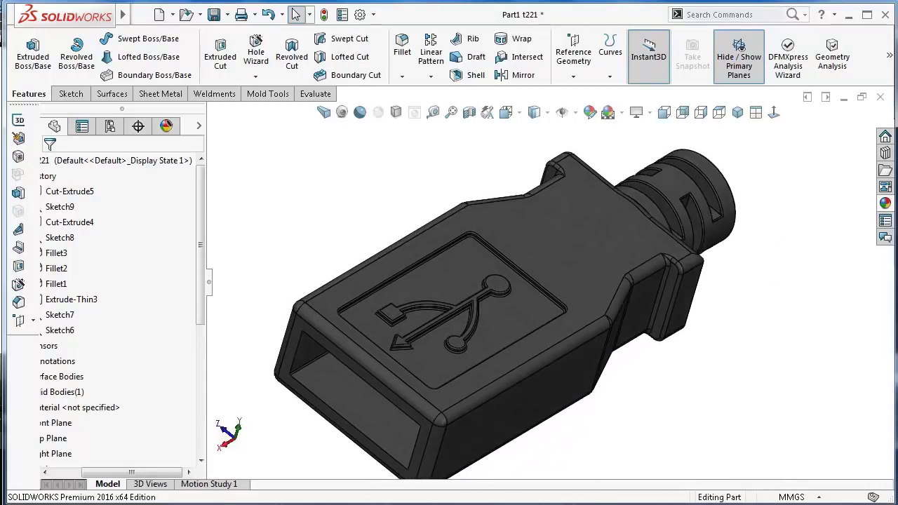
# Save the part from the isometric view and rotate it to inspect its sides.
pyautogui.click(737, 112)
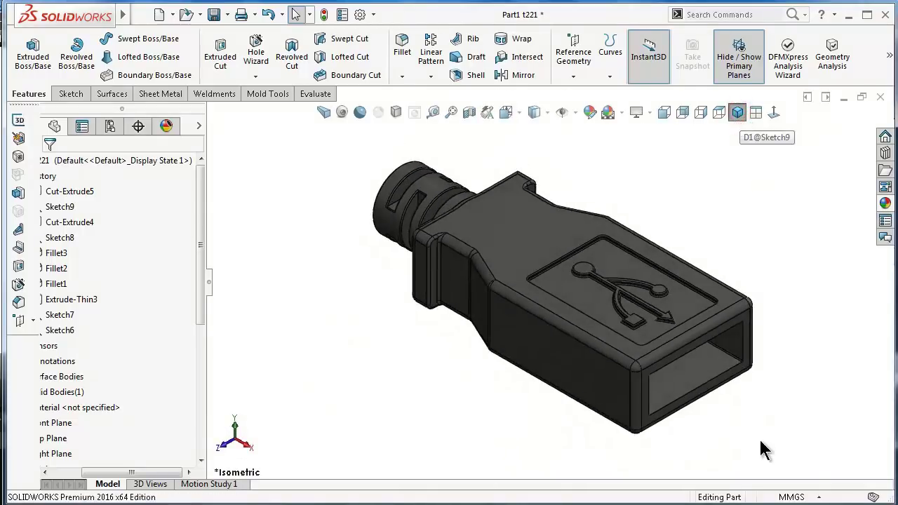
pyautogui.hotkey('ctrl', 's')
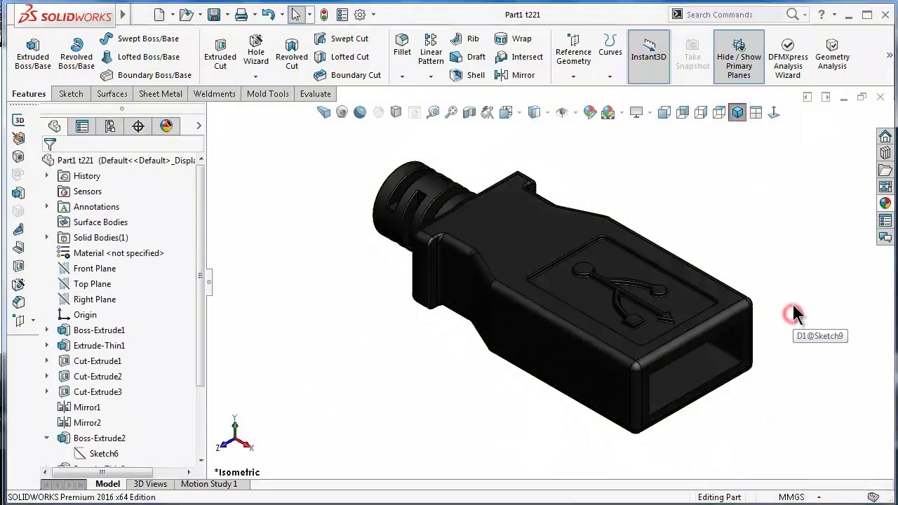
pyautogui.press('Left')
pyautogui.press('Left')
pyautogui.press('Left')
pyautogui.press('Left')
pyautogui.press('Left')
pyautogui.press('Left')
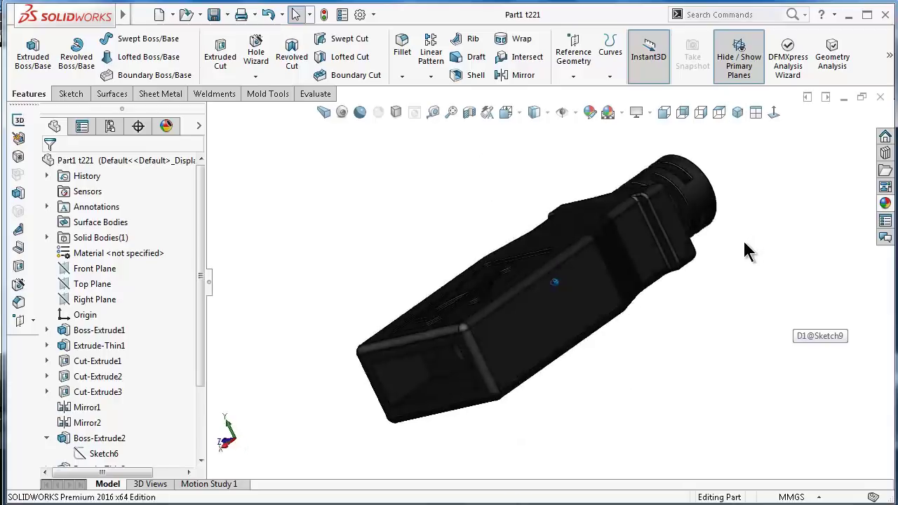
pyautogui.press('Left')
pyautogui.press('Left')
pyautogui.press('Left')
pyautogui.press('Left')
pyautogui.press('Left')
pyautogui.press('Up')
pyautogui.press('Left')
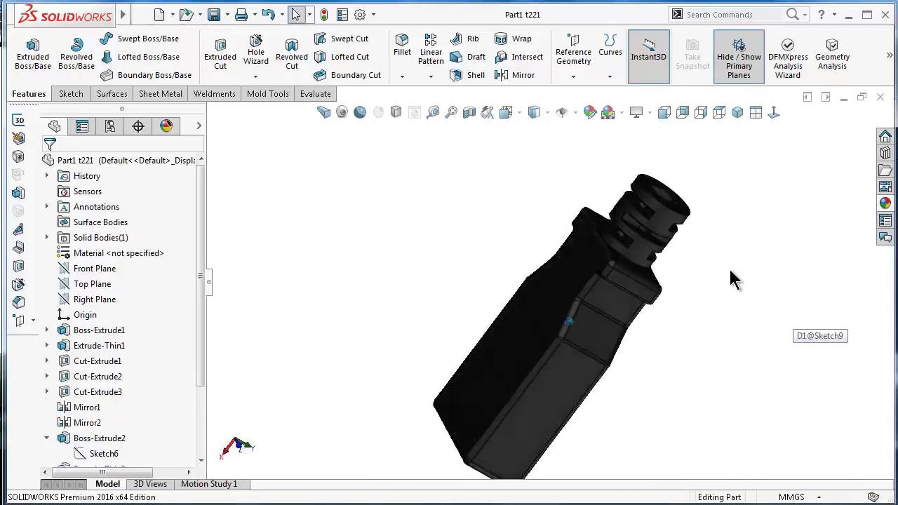
pyautogui.press('Up')
pyautogui.hotkey('alt', 'Left')
pyautogui.hotkey('alt', 'Left')
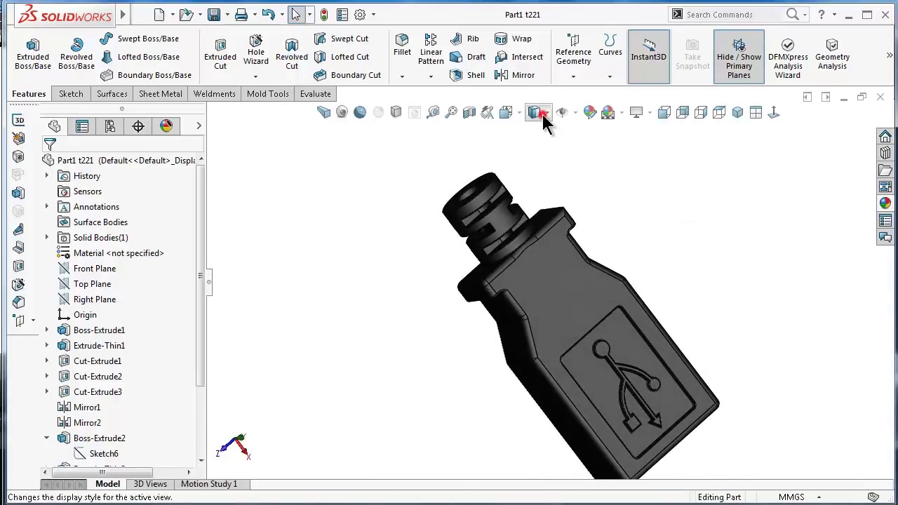
# Switch the display style to Shaded without edges and turn the model to show the USB logo face.
pyautogui.click(540, 112)
pyautogui.click(536, 152)
pyautogui.moveTo(597, 274); pyautogui.dragTo(709, 315, button='middle')
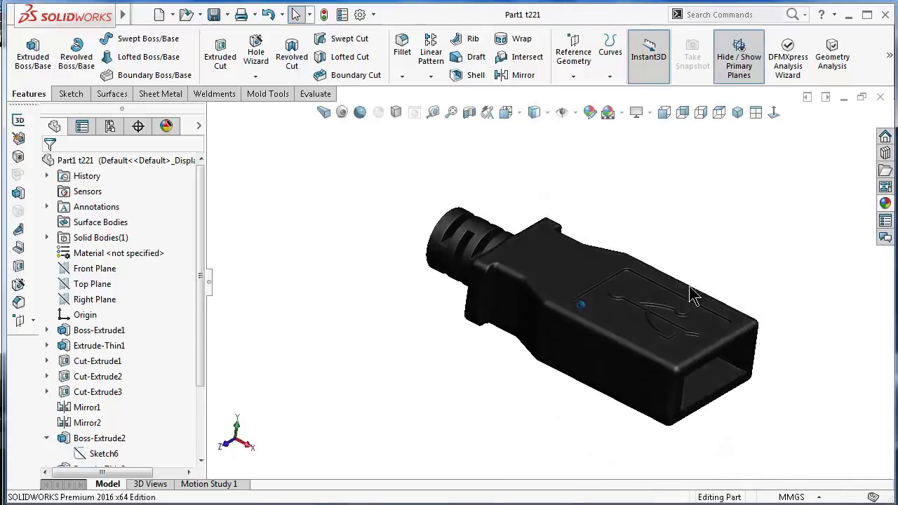
pyautogui.press('Up')
pyautogui.hotkey('alt', 'Left')
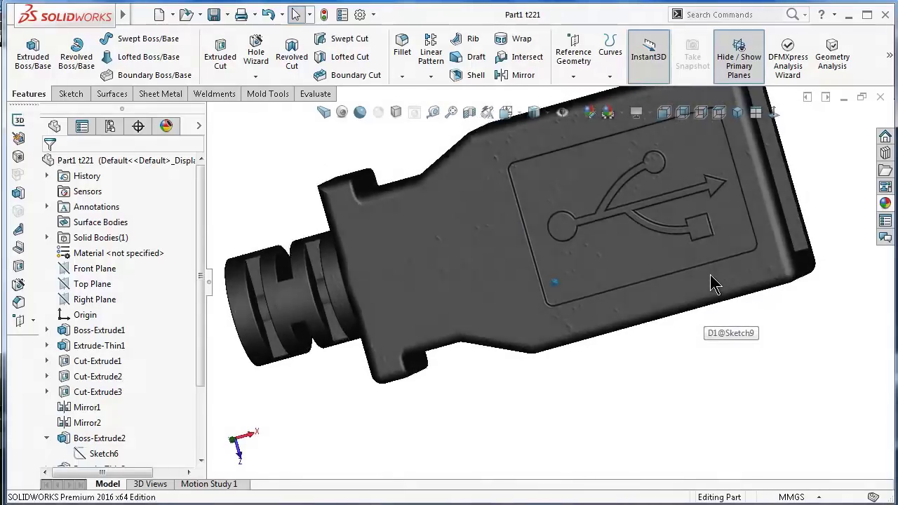
pyautogui.press('Down')
pyautogui.moveTo(713, 284); pyautogui.dragTo(629, 321, button='middle')
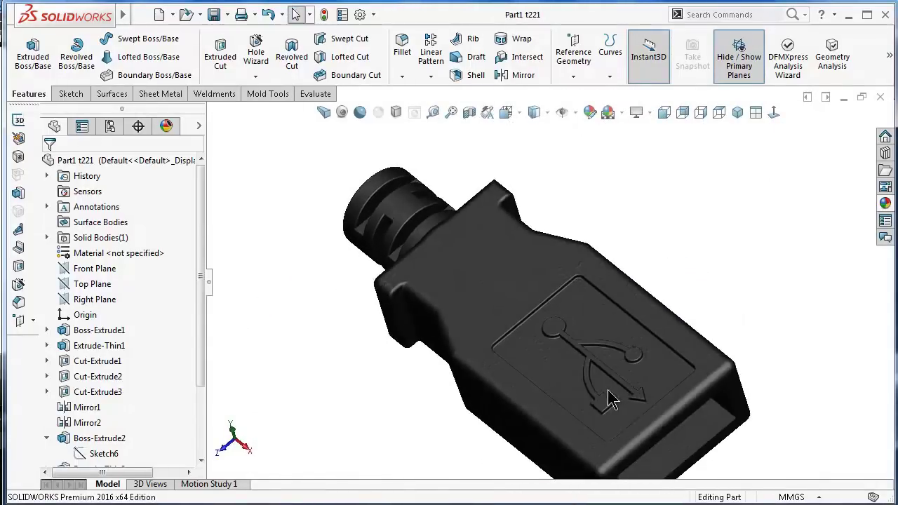
# Show the isometric view with Perspective and Ambient Occlusion, with the design tree hidden.
pyautogui.click(738, 112)
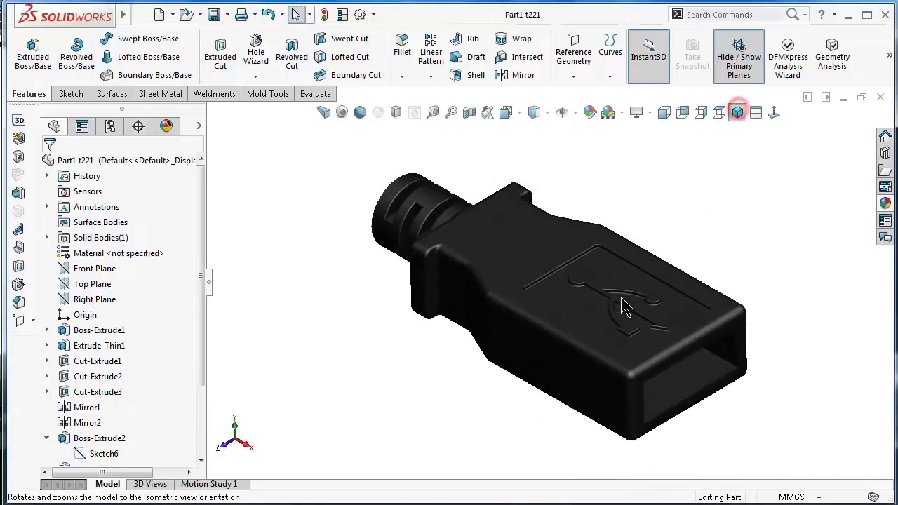
pyautogui.scroll(-2, 676, 231)
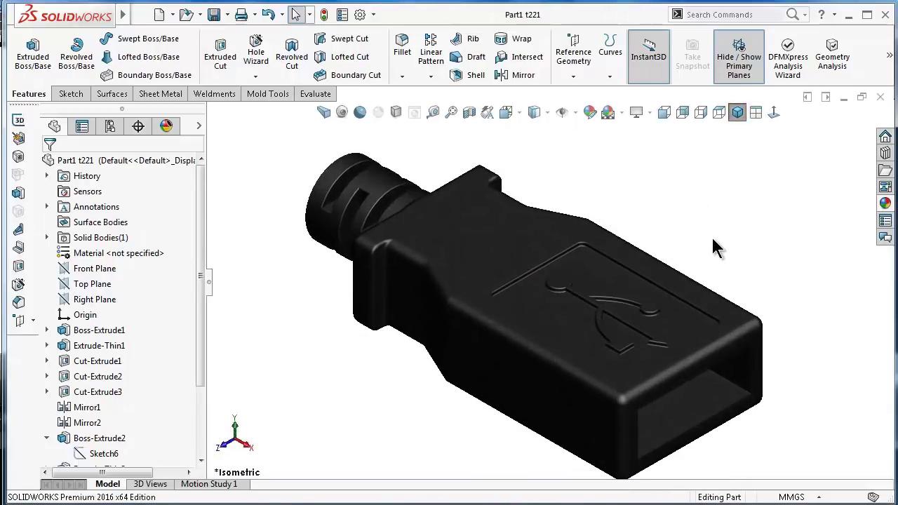
pyautogui.click(323, 113)
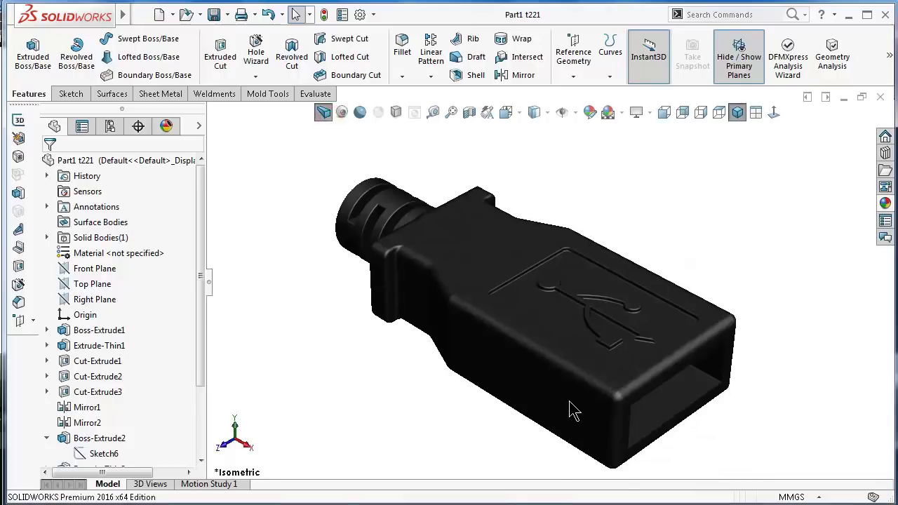
pyautogui.click(361, 114)
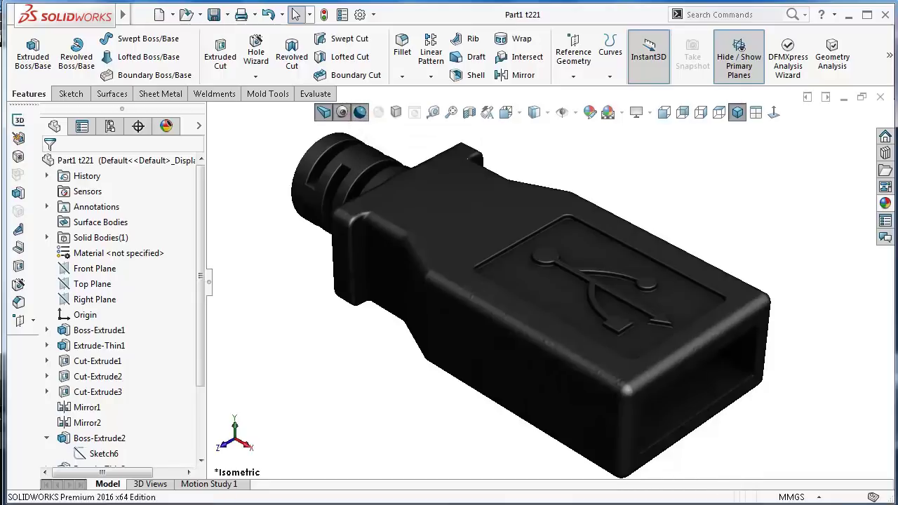
pyautogui.press('F9')
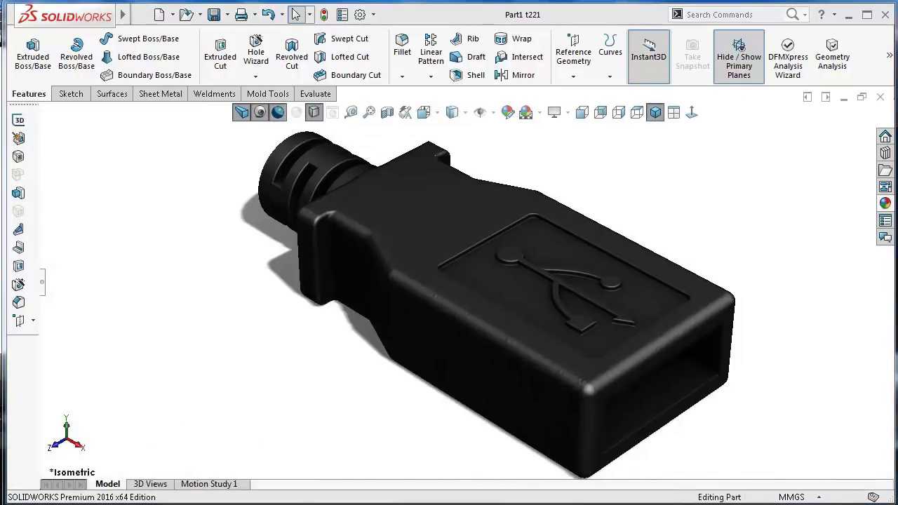
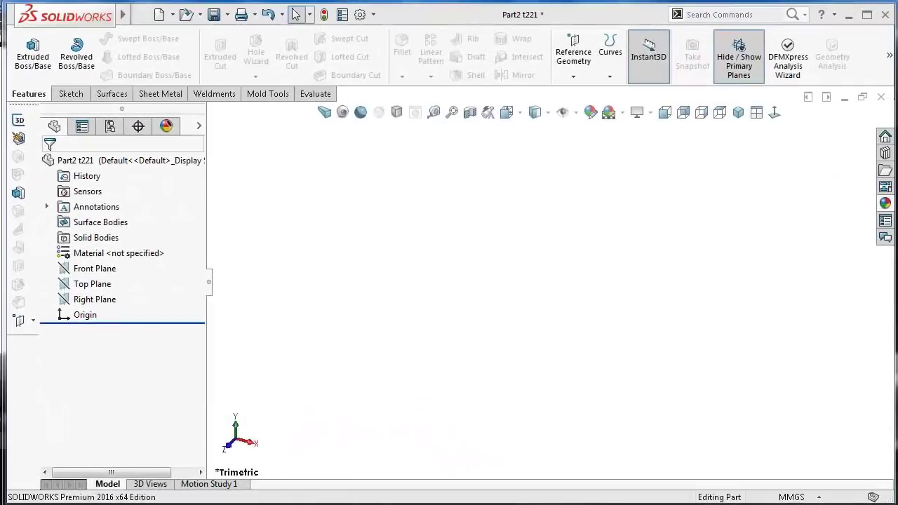
# Start a new sketch on the Right Plane using corner rectangles.
pyautogui.click(86, 299)
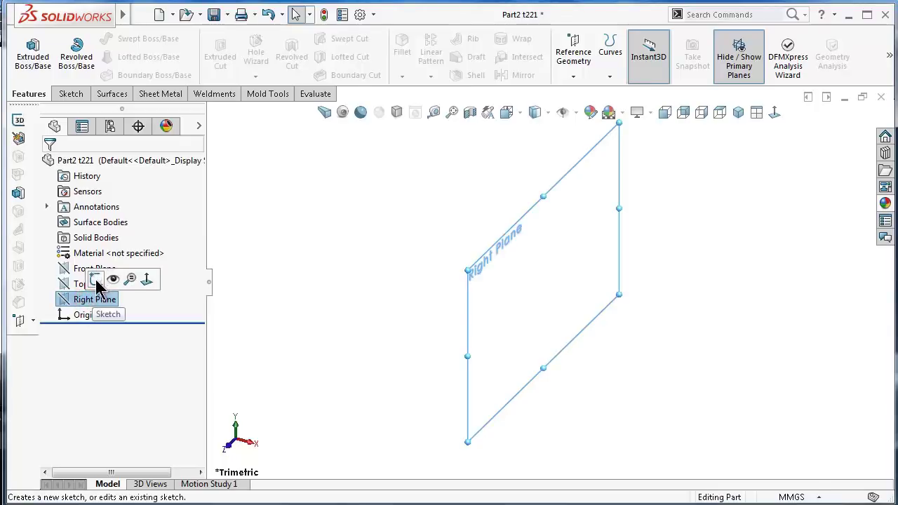
pyautogui.click(96, 280)
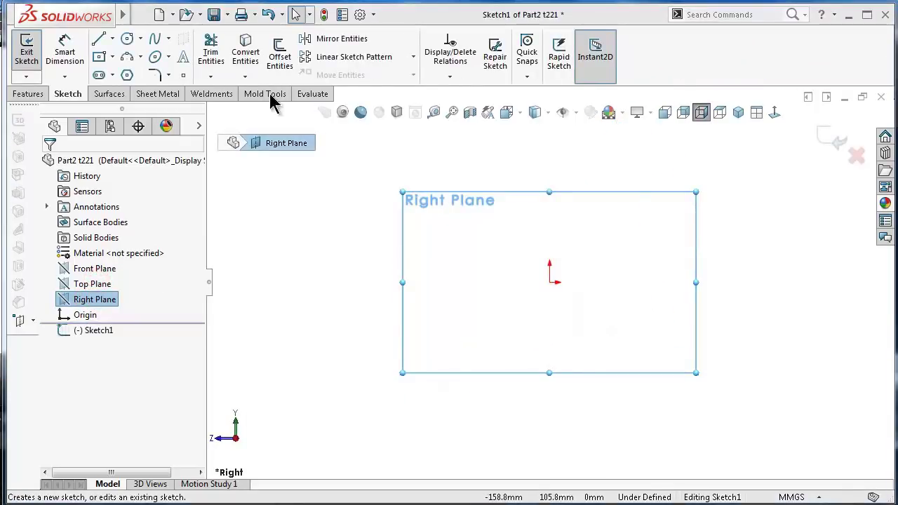
pyautogui.click(112, 56)
pyautogui.click(136, 70)
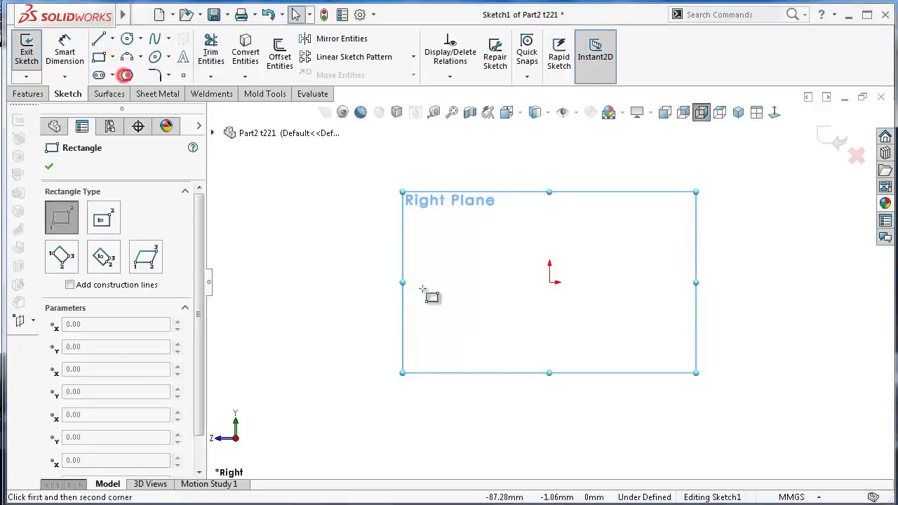
# Draw a taller rectangle from the origin and a shorter one adjoining its right side.
pyautogui.click(549, 282)
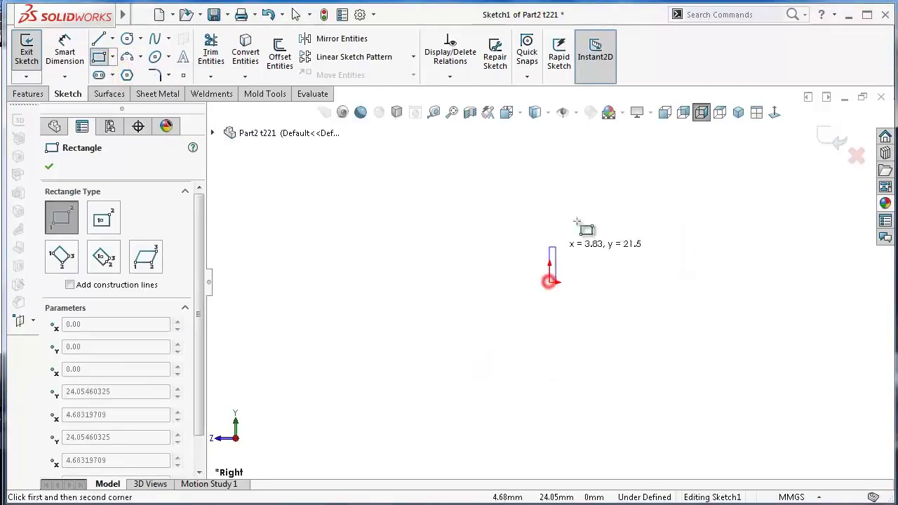
pyautogui.click(678, 221)
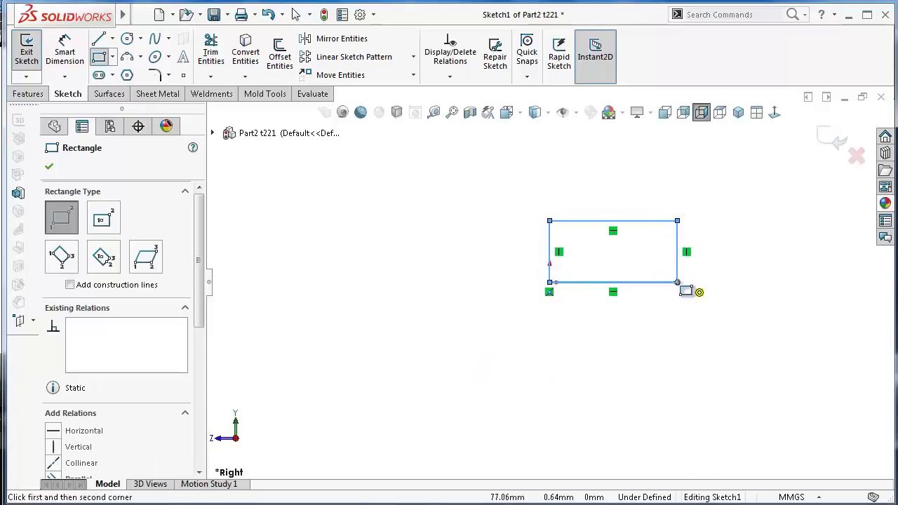
pyautogui.click(677, 282)
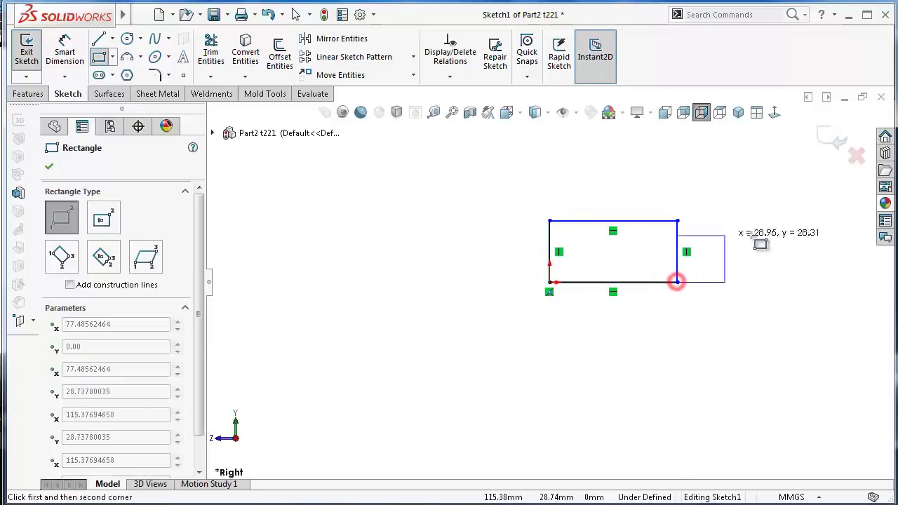
pyautogui.click(785, 246)
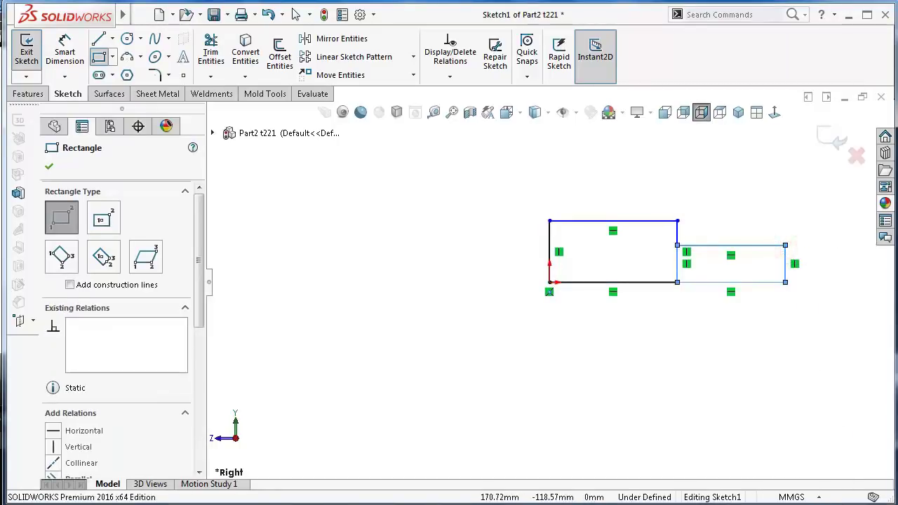
pyautogui.moveTo(453, 369); pyautogui.dragTo(463, 255, button='right')
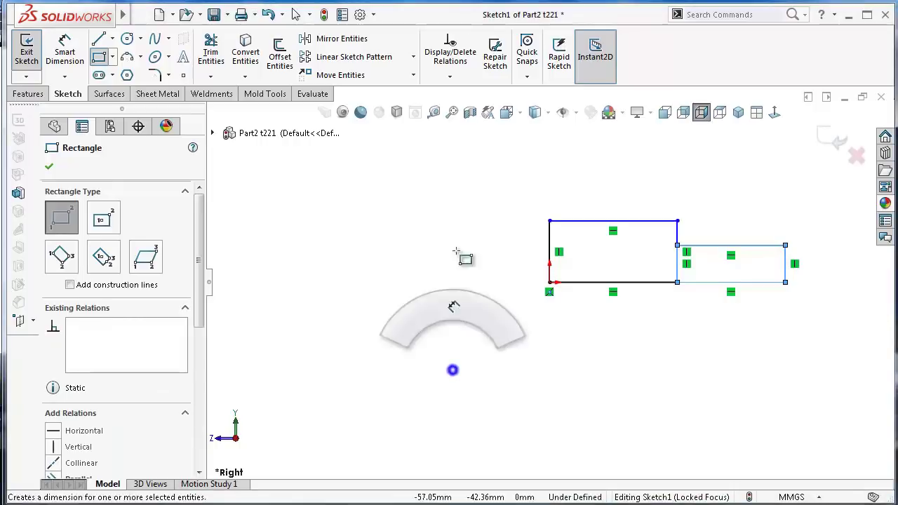
# Dimension the left rectangle's height to 3.85 and the right rectangle's height to 1.75.
pyautogui.click(550, 239)
pyautogui.click(528, 237)
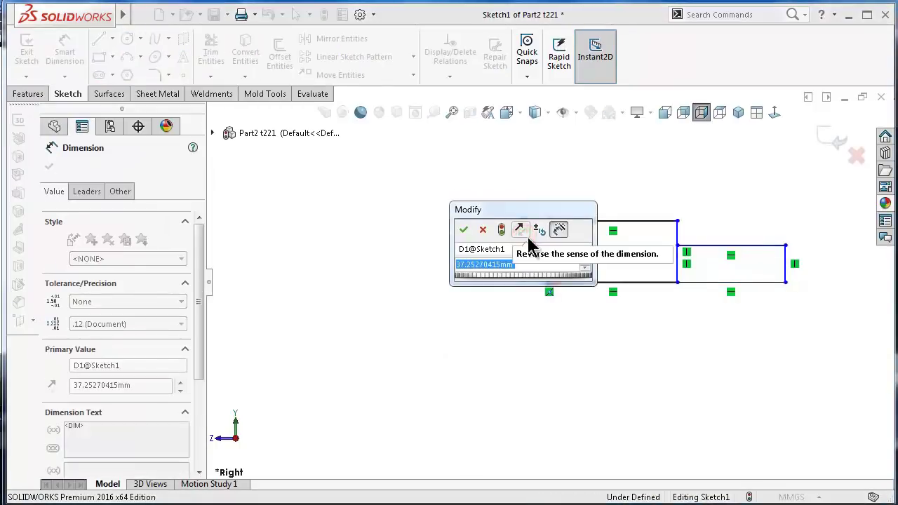
pyautogui.write('3.85')
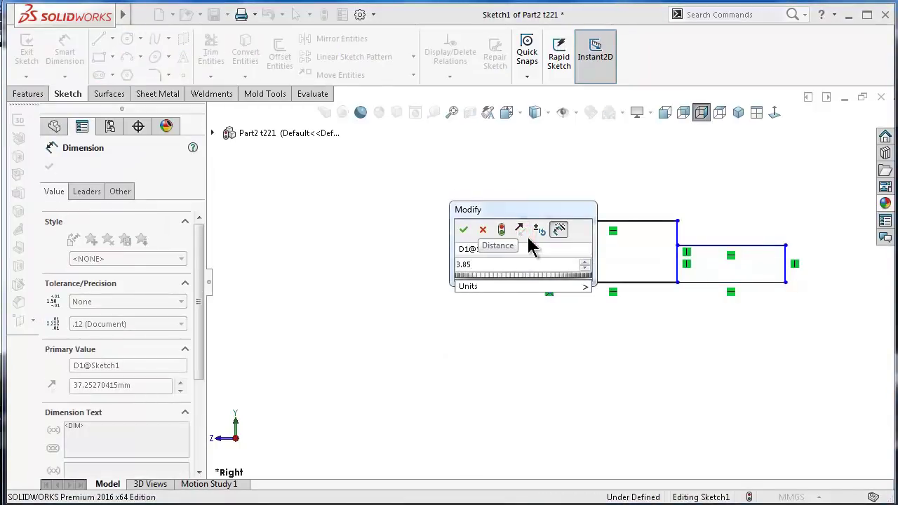
pyautogui.press('Return')
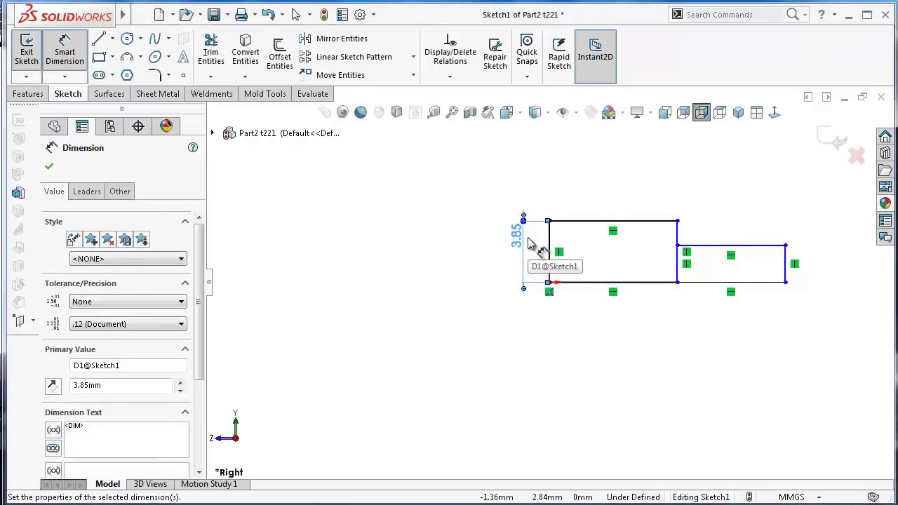
pyautogui.click(737, 339)
pyautogui.press('f')
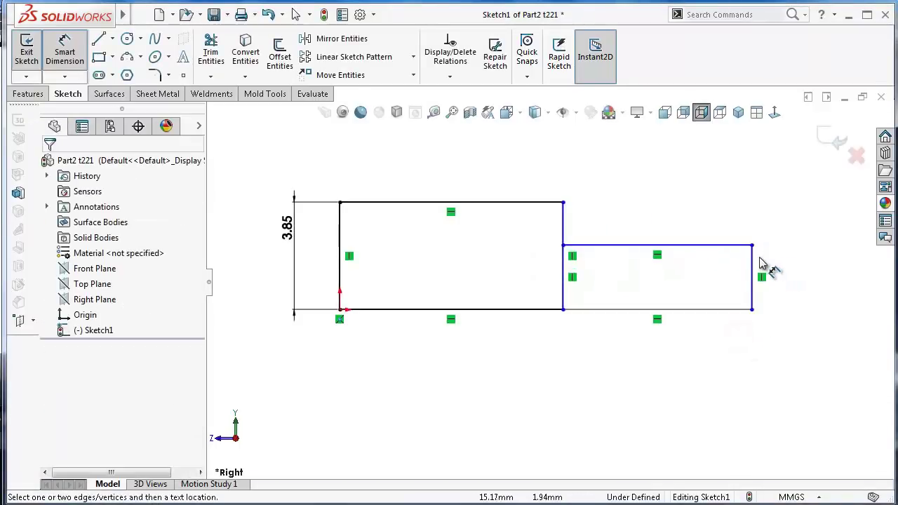
pyautogui.click(755, 263)
pyautogui.click(788, 261)
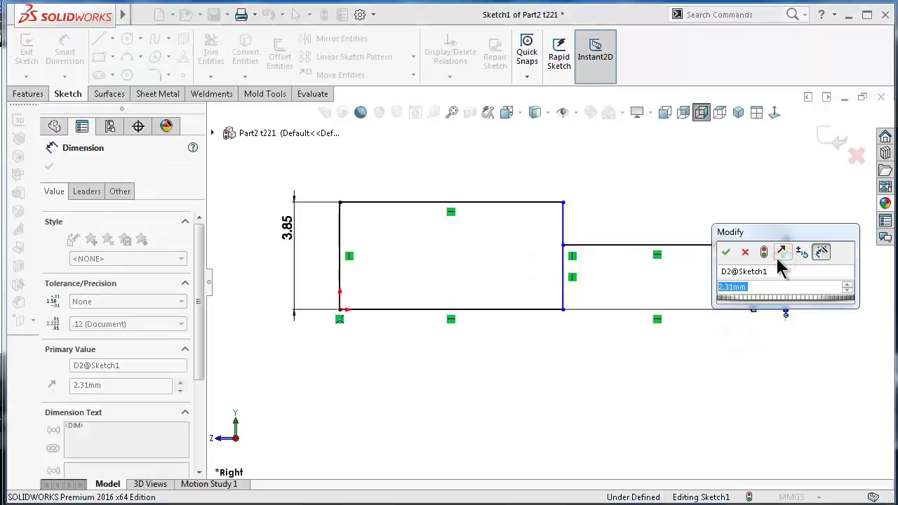
pyautogui.write('1.75')
pyautogui.press('Return')
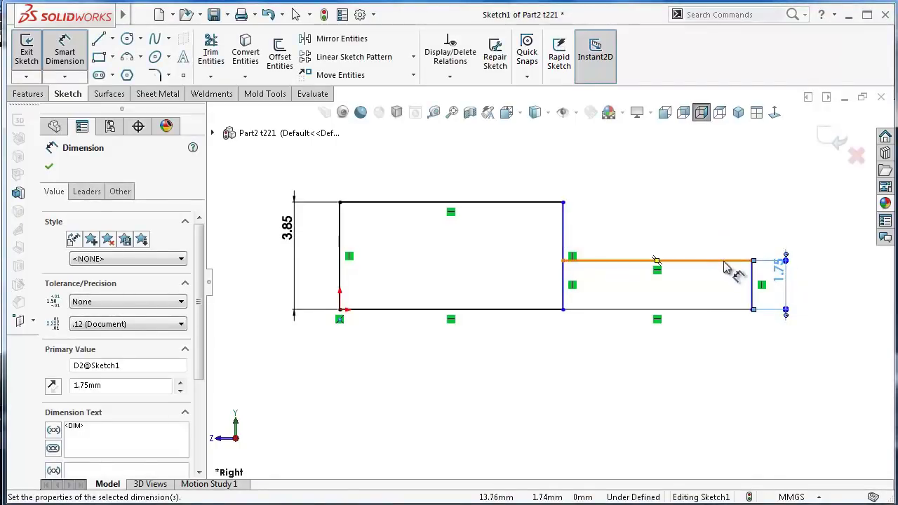
# Set the right rectangle's width to 9 and the left rectangle's width to 5.
pyautogui.click(726, 261)
pyautogui.click(730, 232)
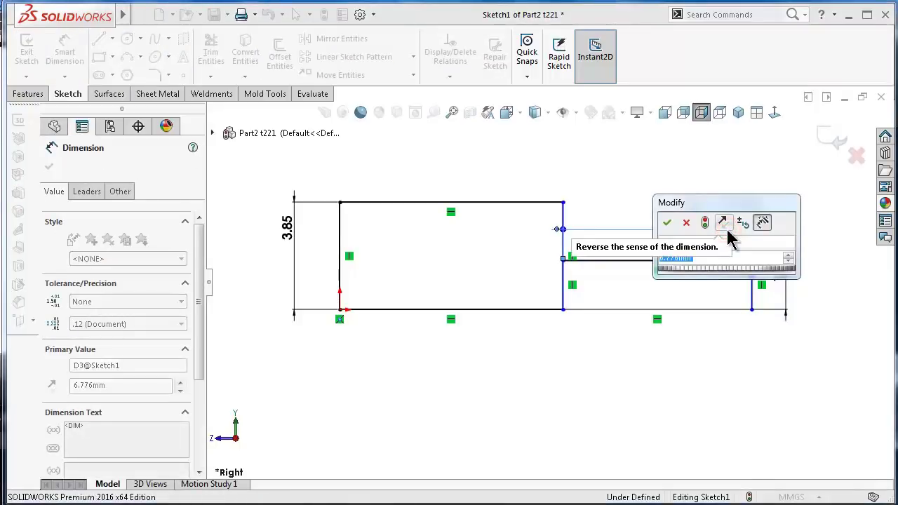
pyautogui.write('9')
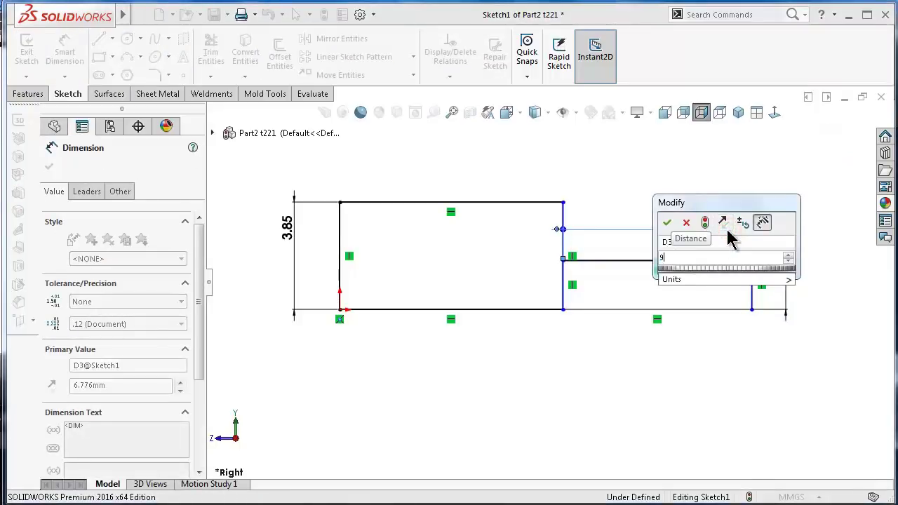
pyautogui.press('Return')
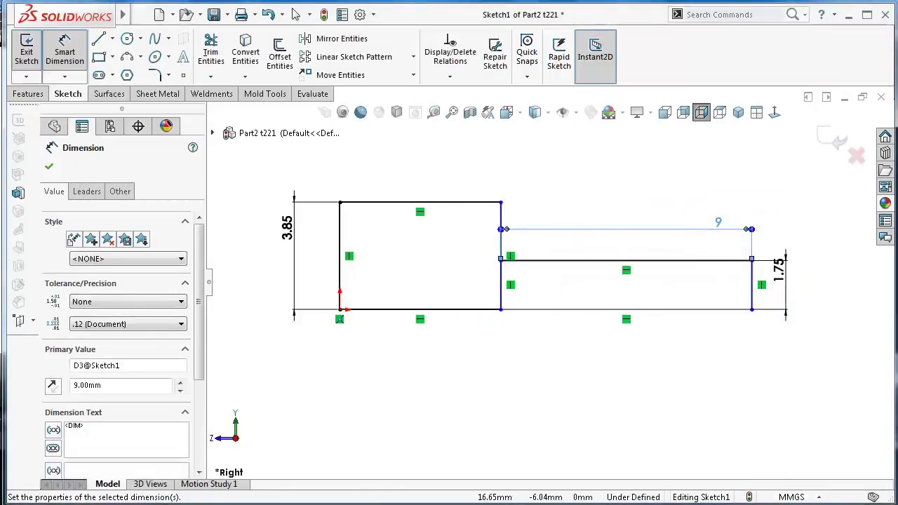
pyautogui.click(480, 205)
pyautogui.click(445, 177)
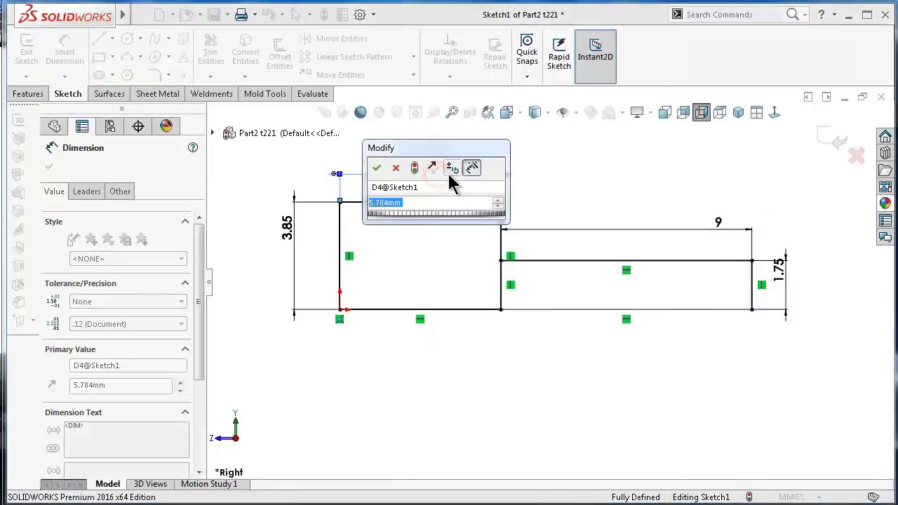
pyautogui.write('5')
pyautogui.press('Return')
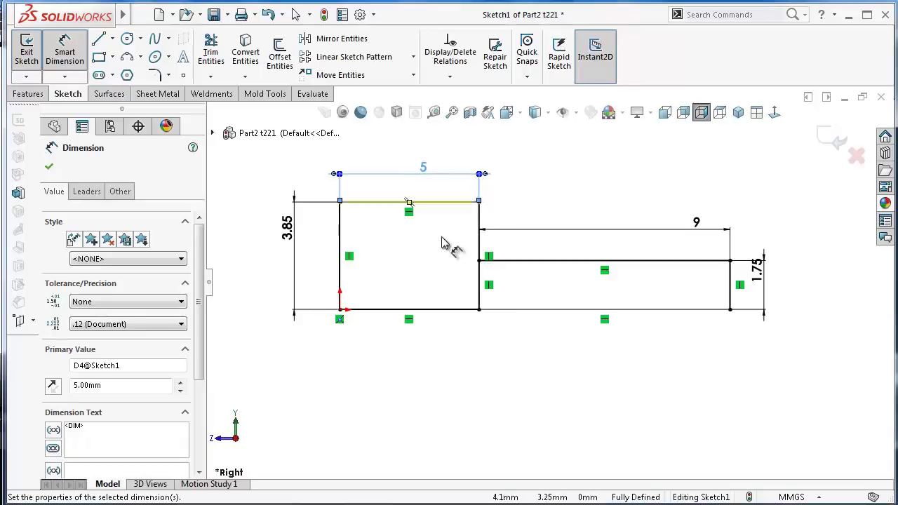
pyautogui.press('Escape')
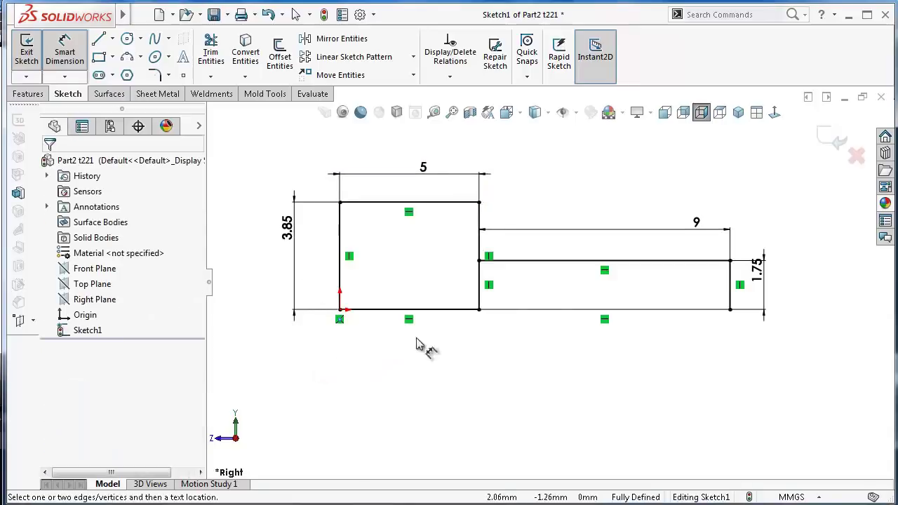
pyautogui.press('Escape')
# Turn the right rectangle's left edge into a construction line.
pyautogui.click(478, 289)
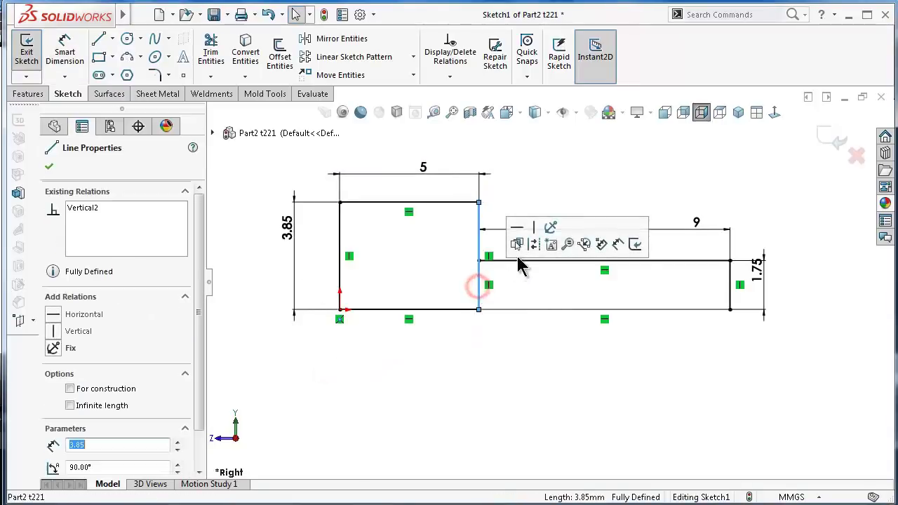
pyautogui.click(538, 246)
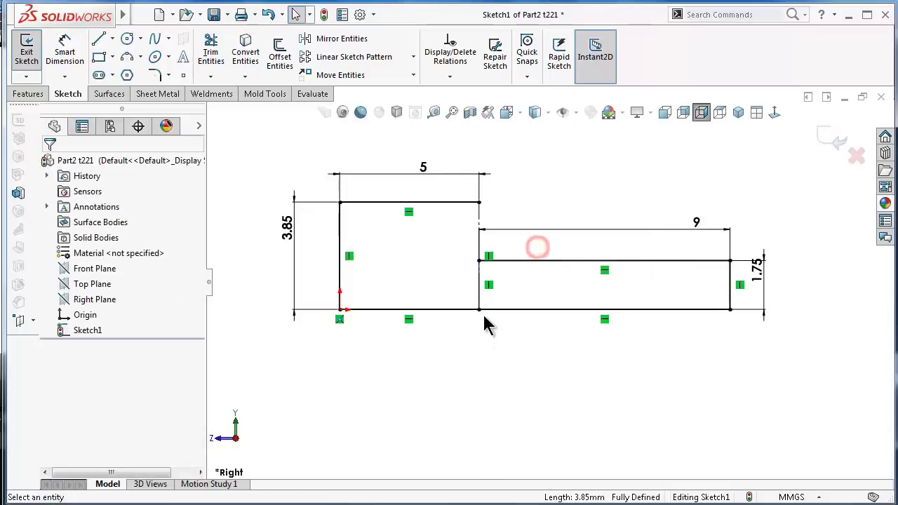
pyautogui.scroll(3, 483, 321)
pyautogui.moveTo(485, 276); pyautogui.dragTo(447, 304, button='middle')
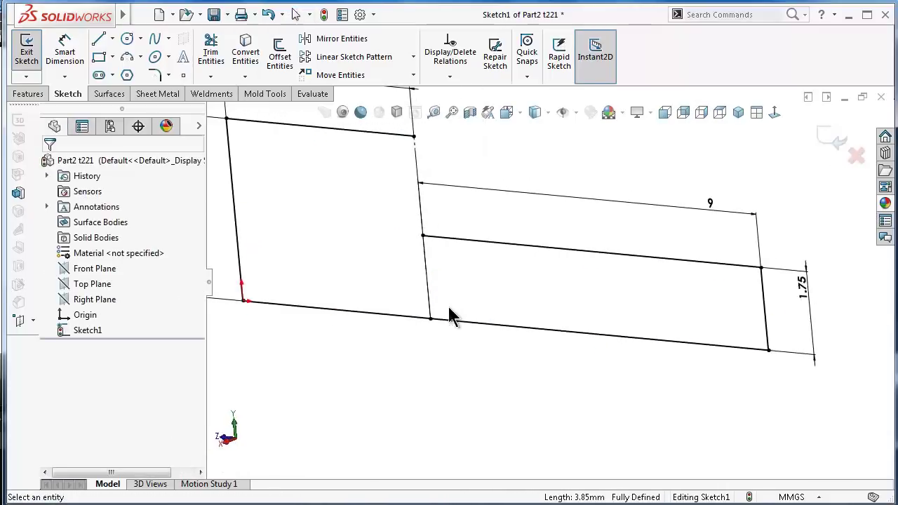
pyautogui.click(425, 256)
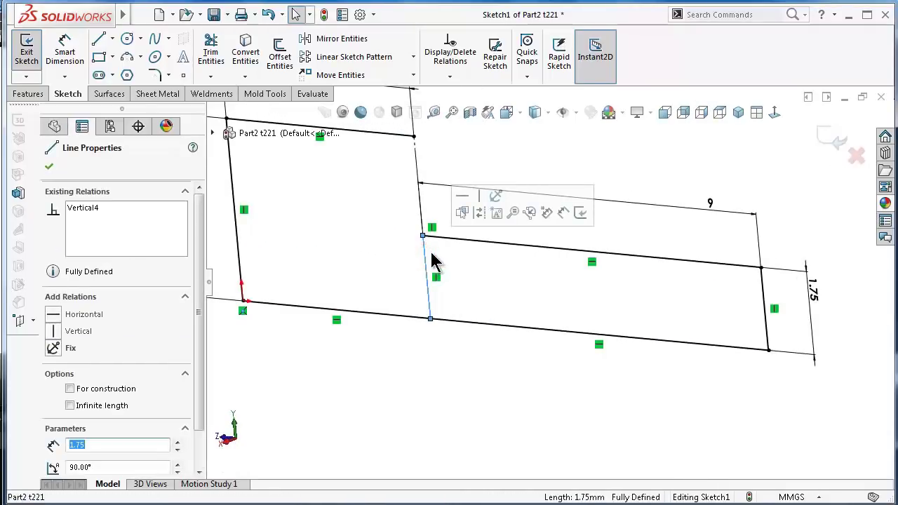
pyautogui.click(480, 214)
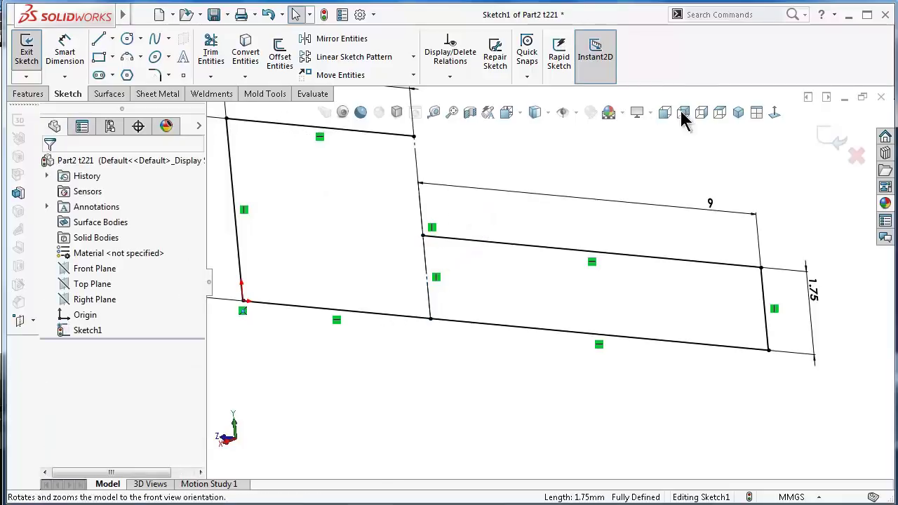
# Draw a vertical line joining the two rectangles' top corners, then tilt to an oblique view.
pyautogui.click(774, 112)
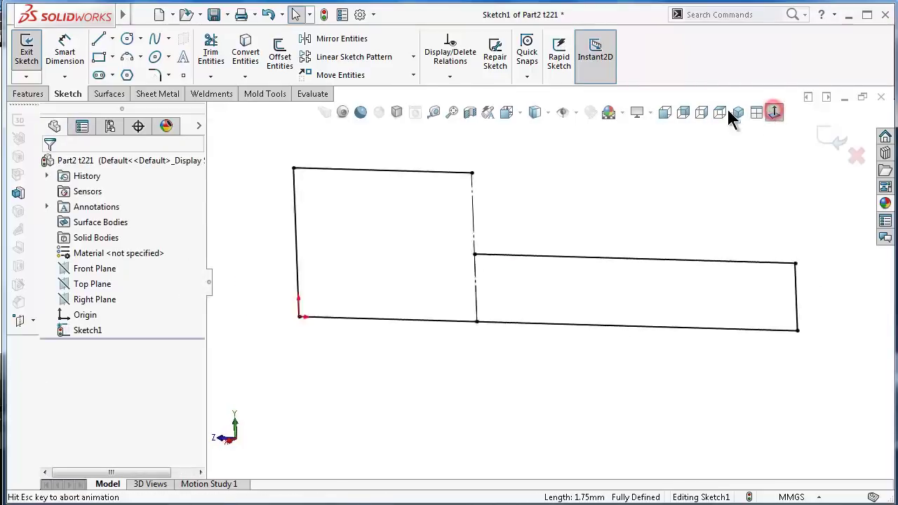
pyautogui.click(99, 39)
pyautogui.click(507, 250)
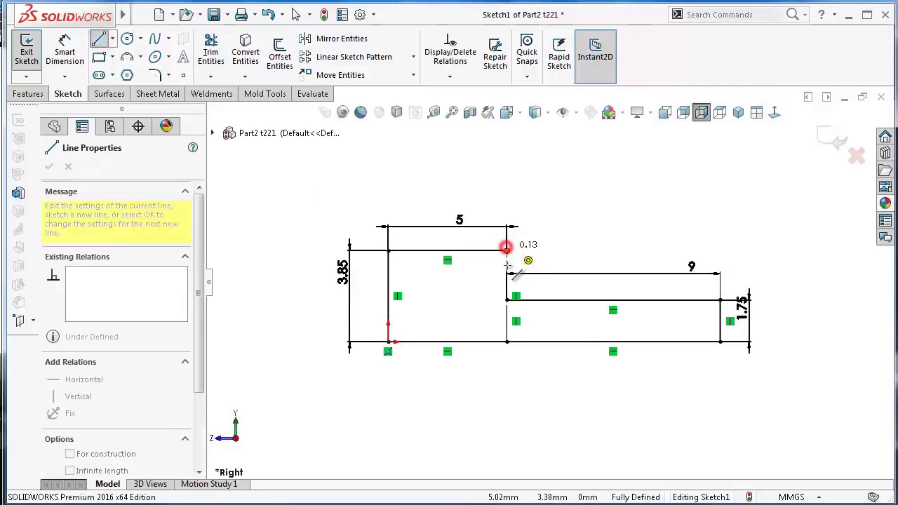
pyautogui.doubleClick(507, 300)
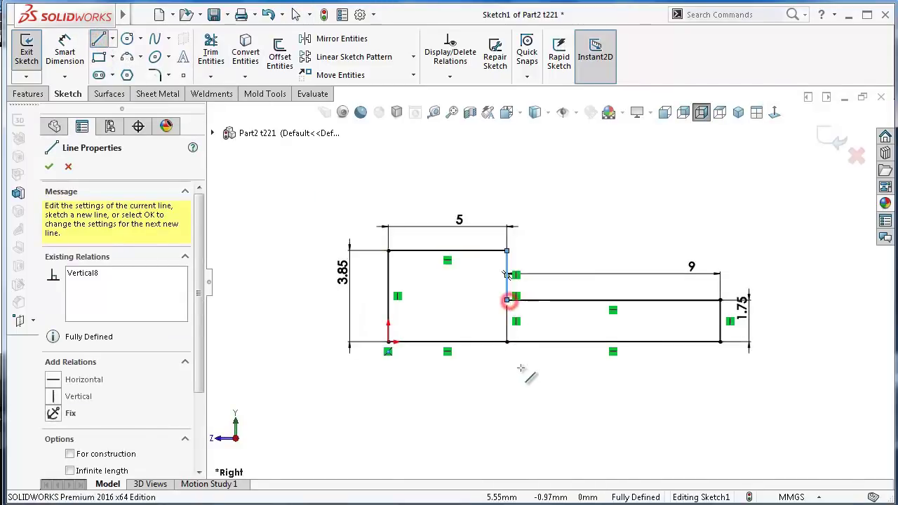
pyautogui.moveTo(775, 368); pyautogui.dragTo(632, 438, button='middle')
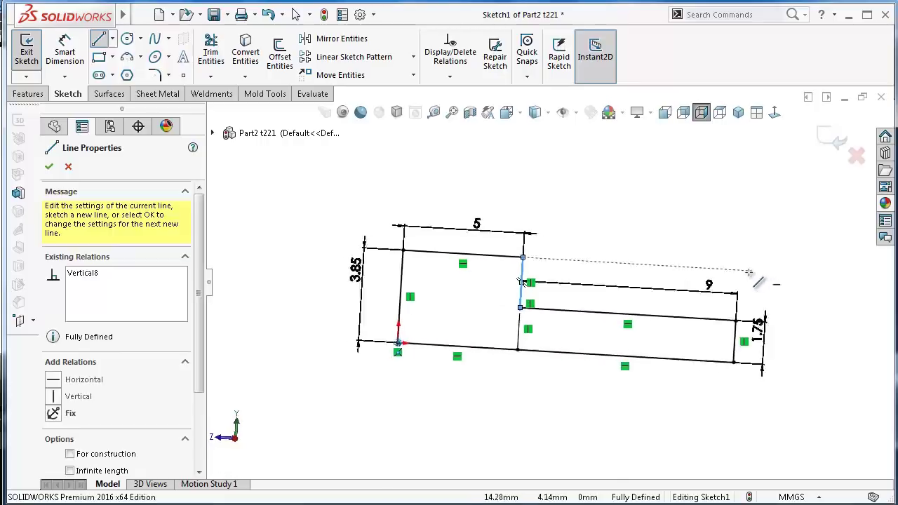
pyautogui.scroll(-2, 652, 441)
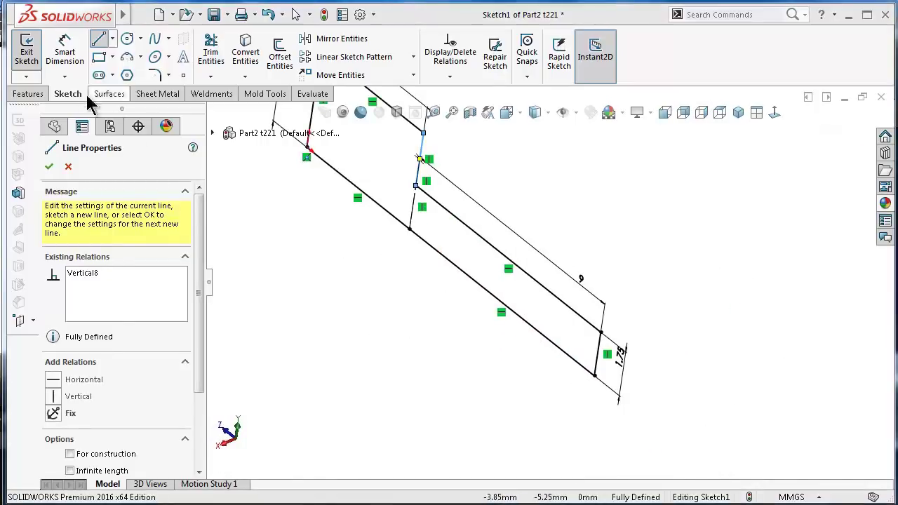
# Extrude the stepped profile mid-plane to an 11.5 mm depth as Boss-Extrude1.
pyautogui.click(35, 95)
pyautogui.click(32, 56)
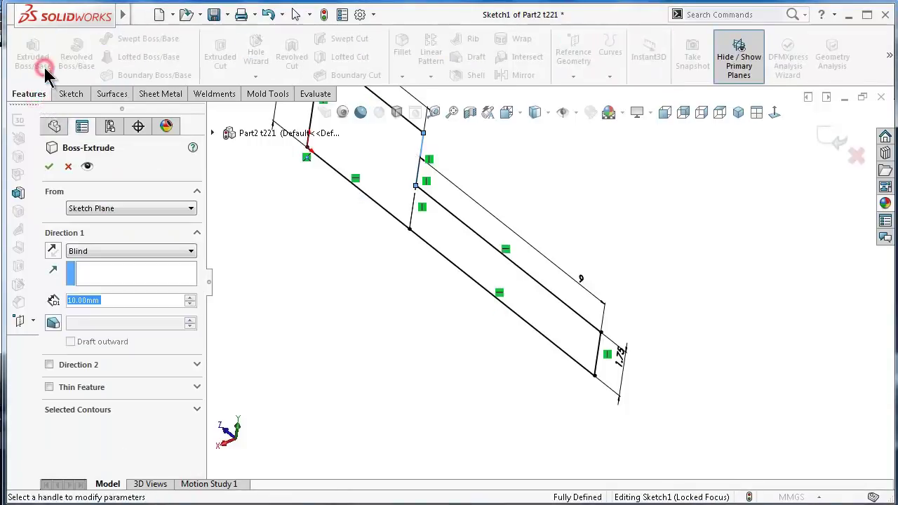
pyautogui.click(99, 252)
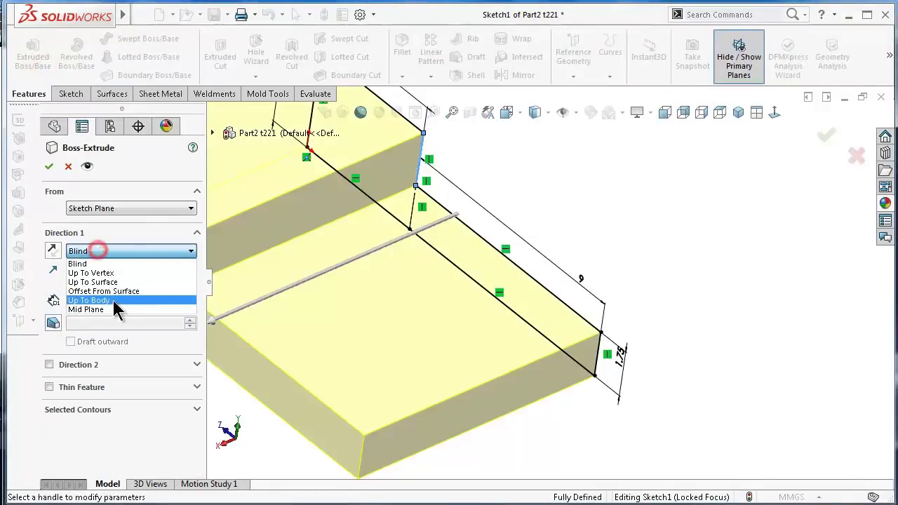
pyautogui.click(116, 307)
pyautogui.write('11')
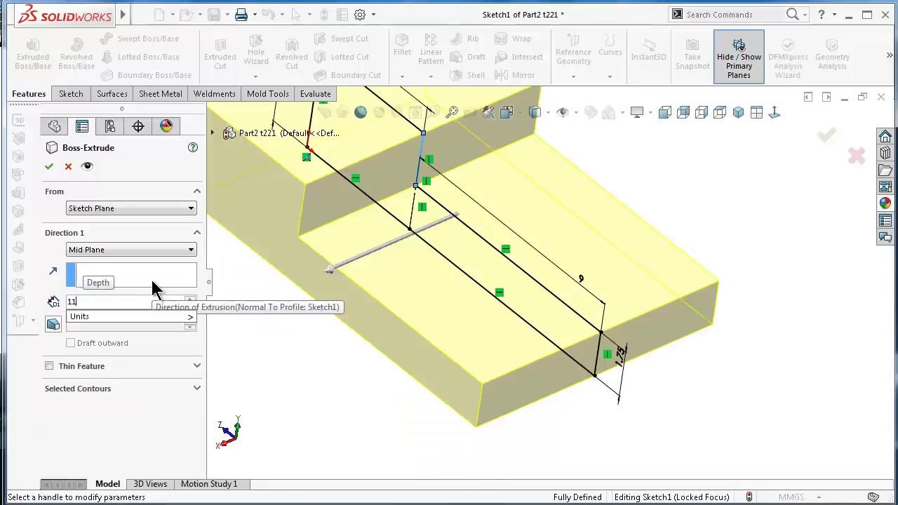
pyautogui.write('.5')
pyautogui.press('Return')
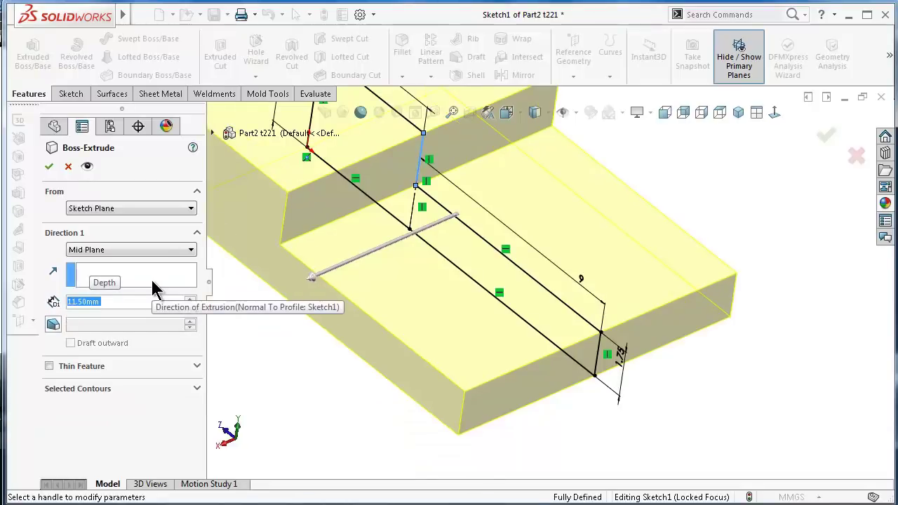
pyautogui.click(47, 168)
pyautogui.scroll(5, 495, 250)
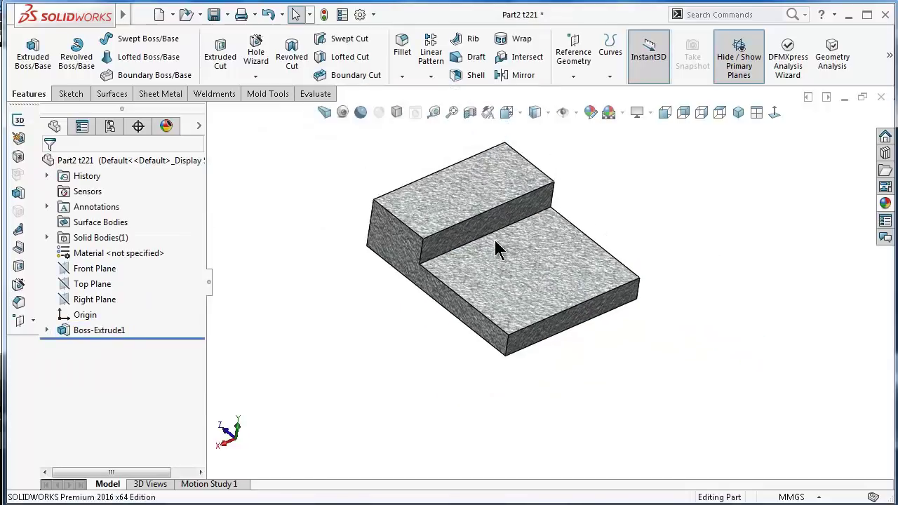
pyautogui.moveTo(495, 250); pyautogui.dragTo(449, 253, button='middle')
# Sketch two tall, narrow rectangles on the block's lower top face.
pyautogui.click(606, 284)
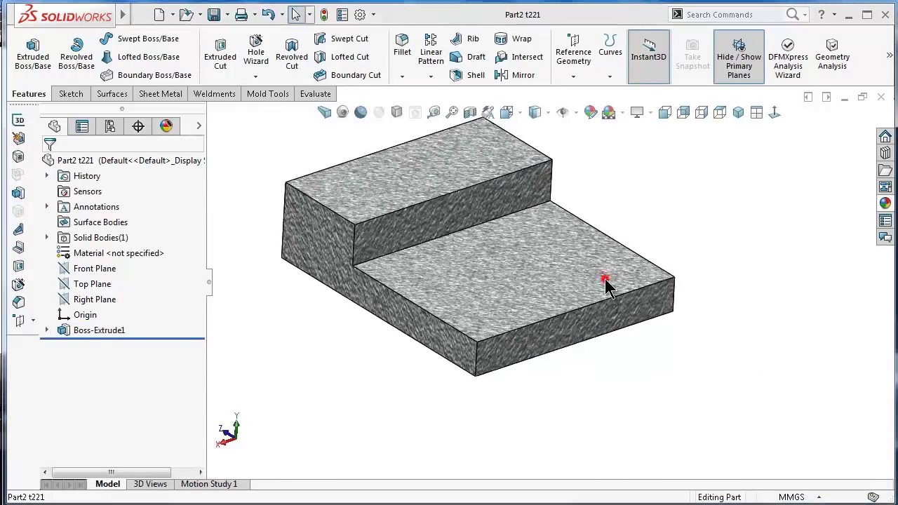
pyautogui.click(660, 241)
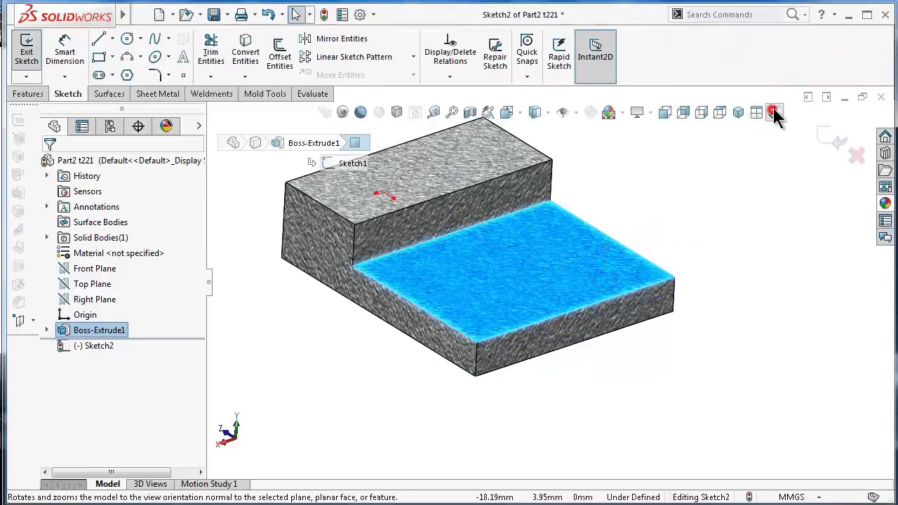
pyautogui.click(775, 113)
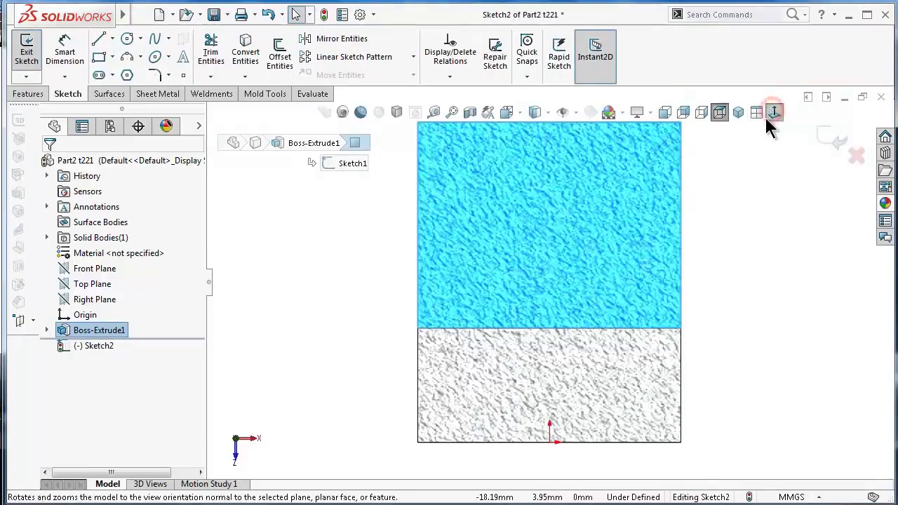
pyautogui.click(98, 58)
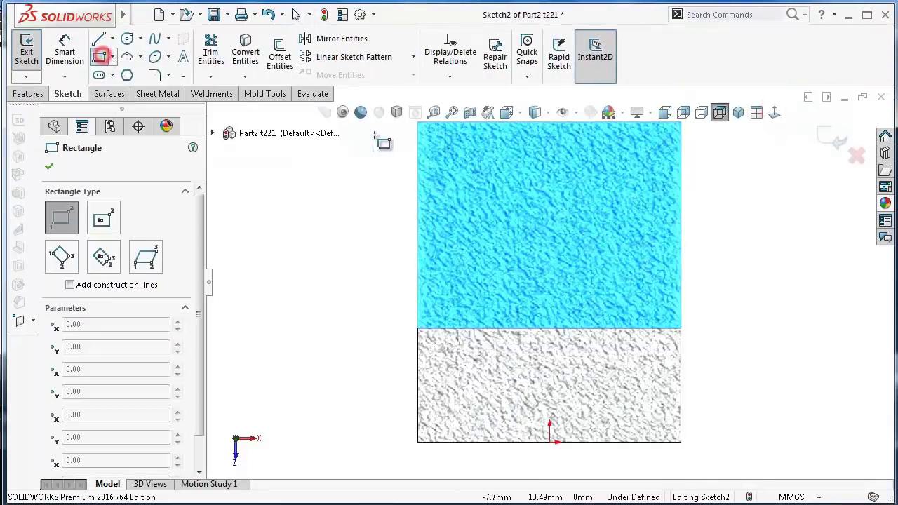
pyautogui.click(445, 163)
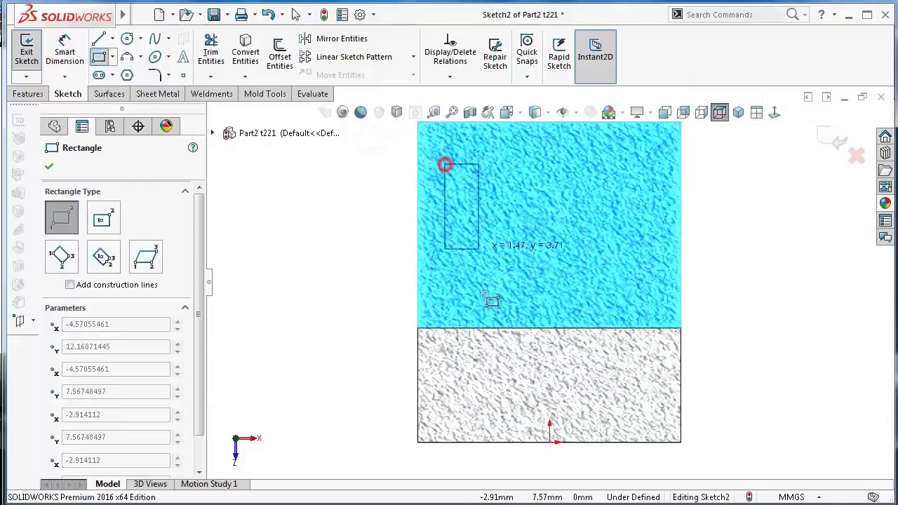
pyautogui.click(486, 442)
pyautogui.click(513, 190)
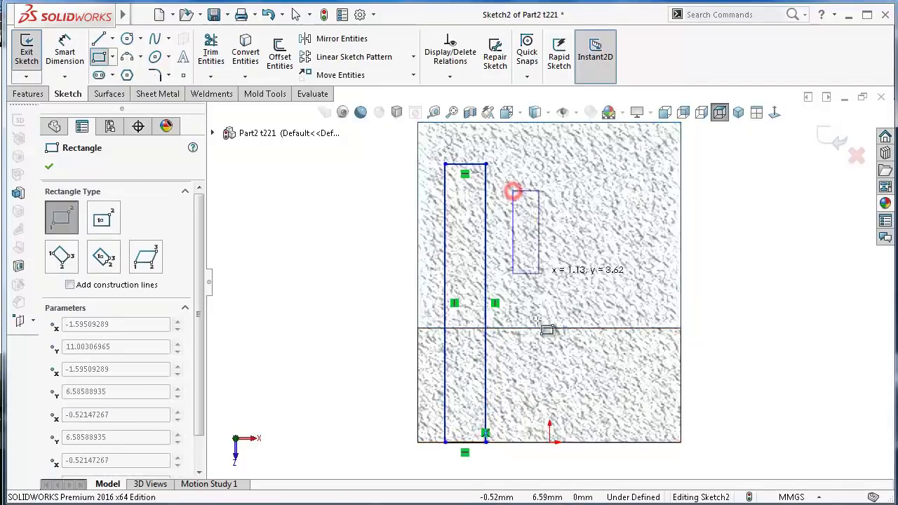
pyautogui.click(536, 442)
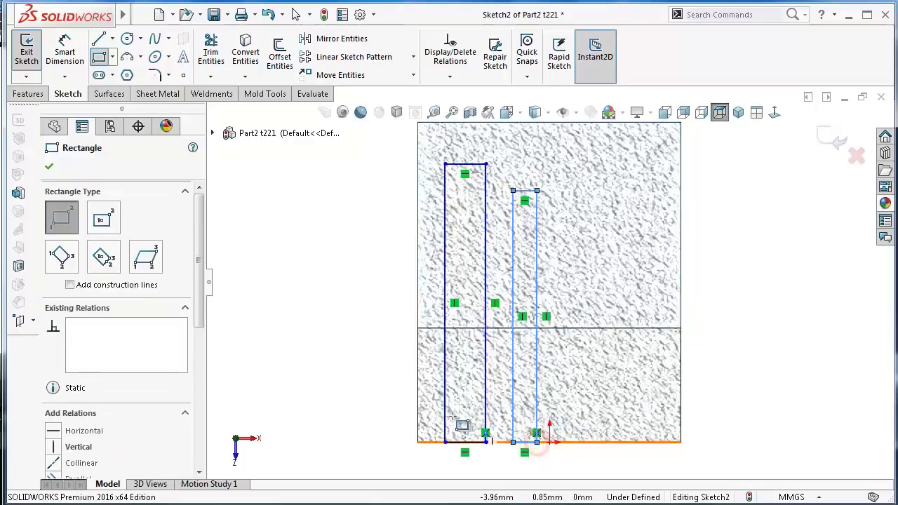
pyautogui.press('Escape')
# Constrain the two rectangles' top lines to equal length.
pyautogui.scroll(-2, 526, 197)
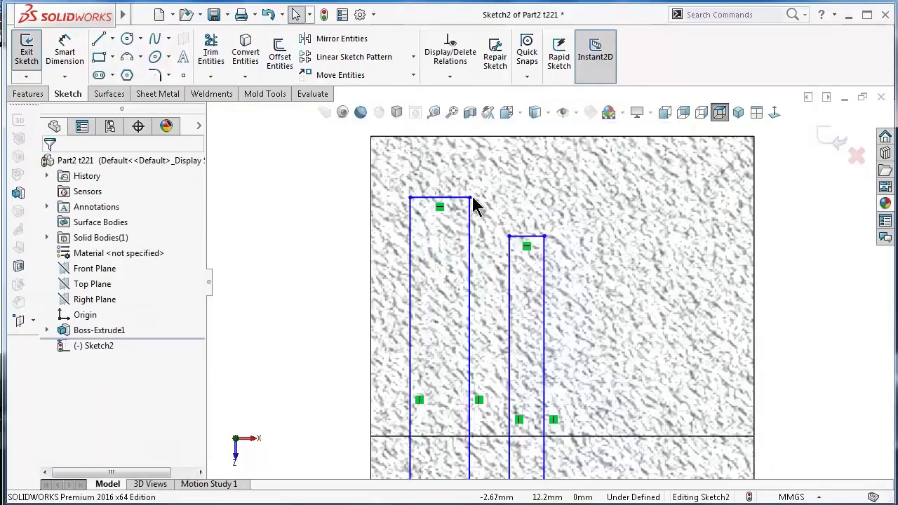
pyautogui.click(463, 197)
pyautogui.keyDown('ctrl'); pyautogui.click(537, 239); pyautogui.keyUp('ctrl')
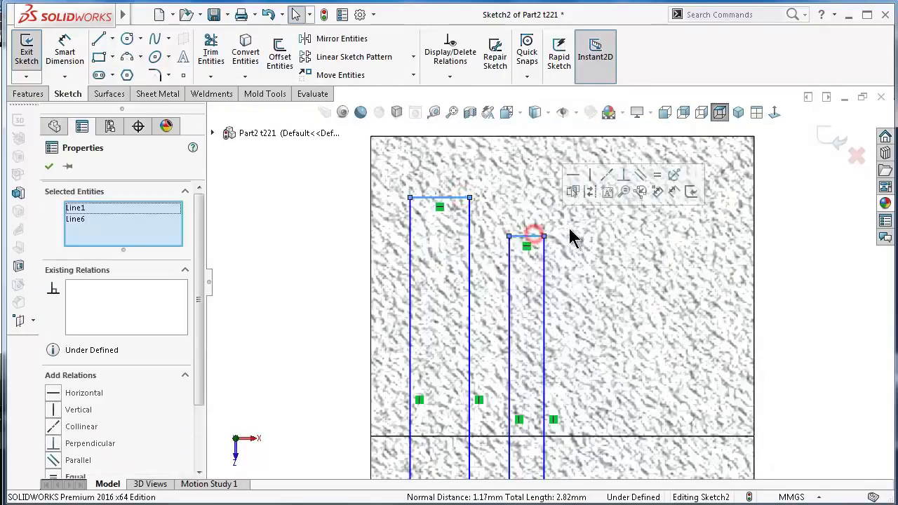
pyautogui.click(650, 175)
pyautogui.press('Escape')
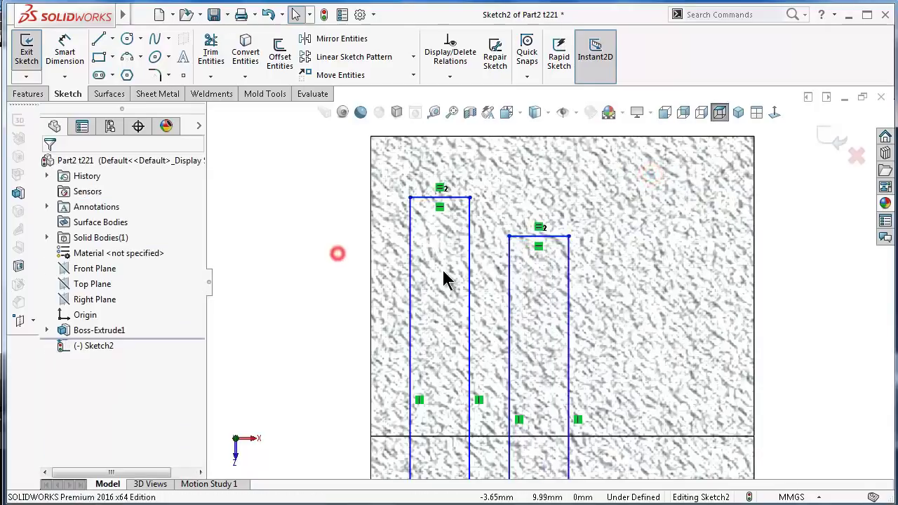
pyautogui.press('f')
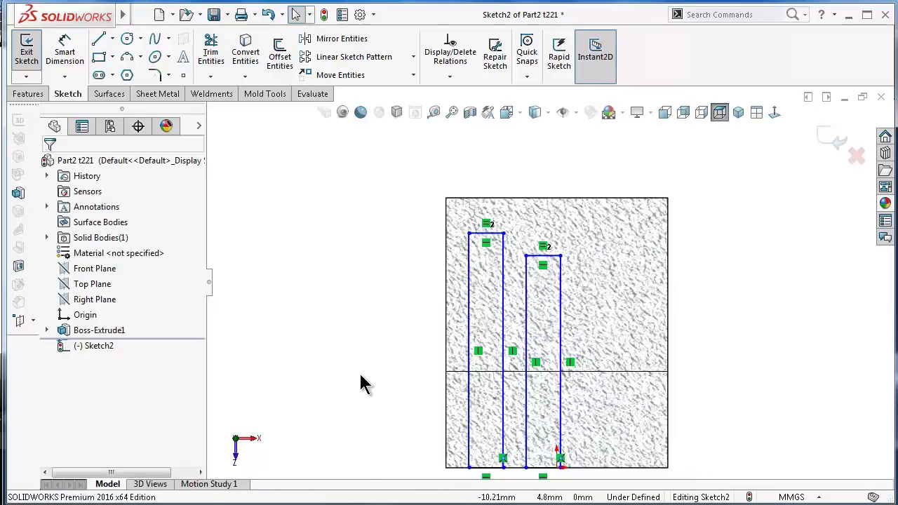
pyautogui.moveTo(364, 384); pyautogui.dragTo(351, 190, button='right')
pyautogui.scroll(-3, 491, 261)
# Dimension the two rectangles' top lines 2 and 4 from the part's top edge.
pyautogui.click(469, 258)
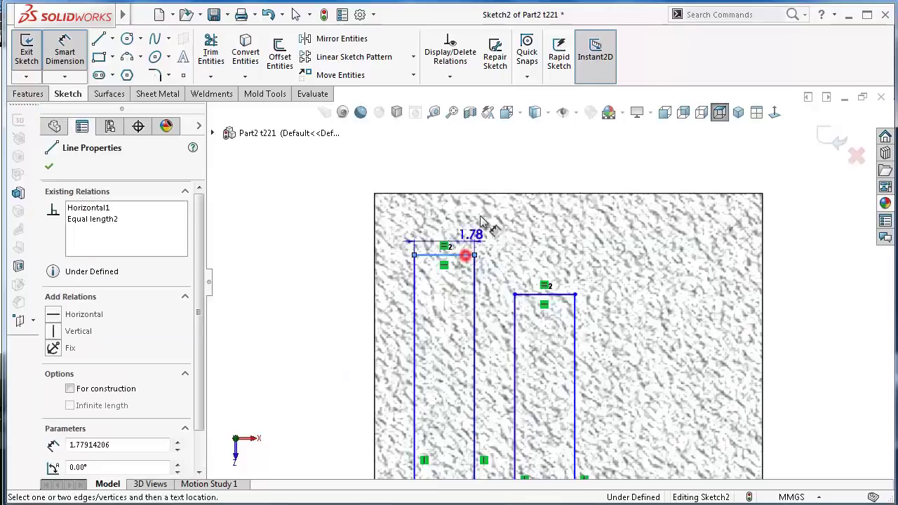
pyautogui.click(487, 193)
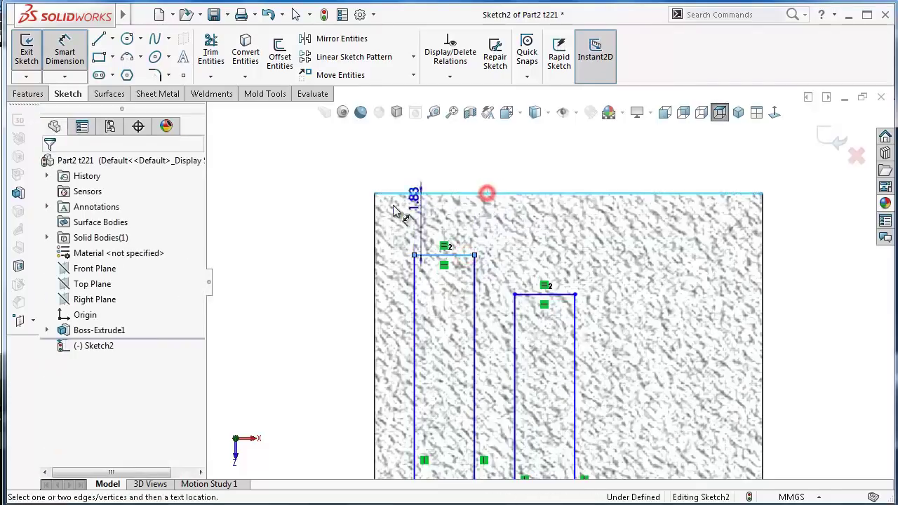
pyautogui.click(338, 229)
pyautogui.write('2')
pyautogui.press('Return')
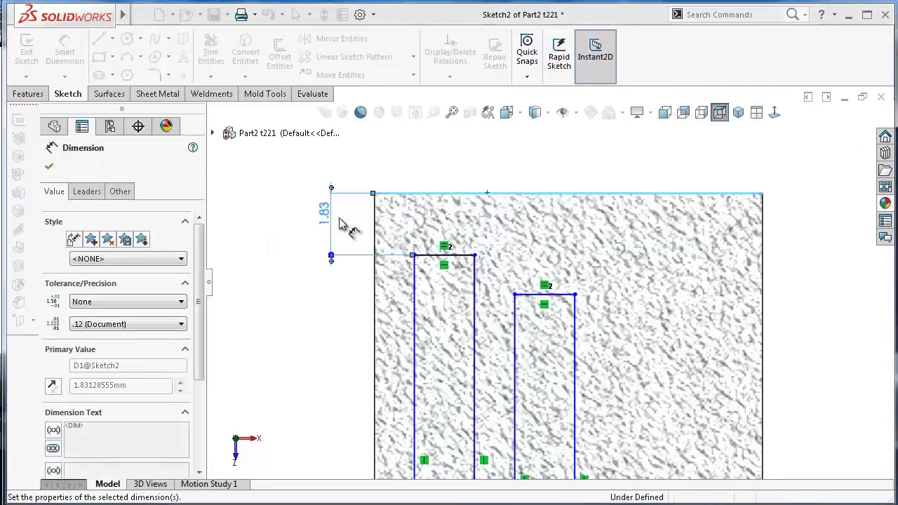
pyautogui.click(567, 295)
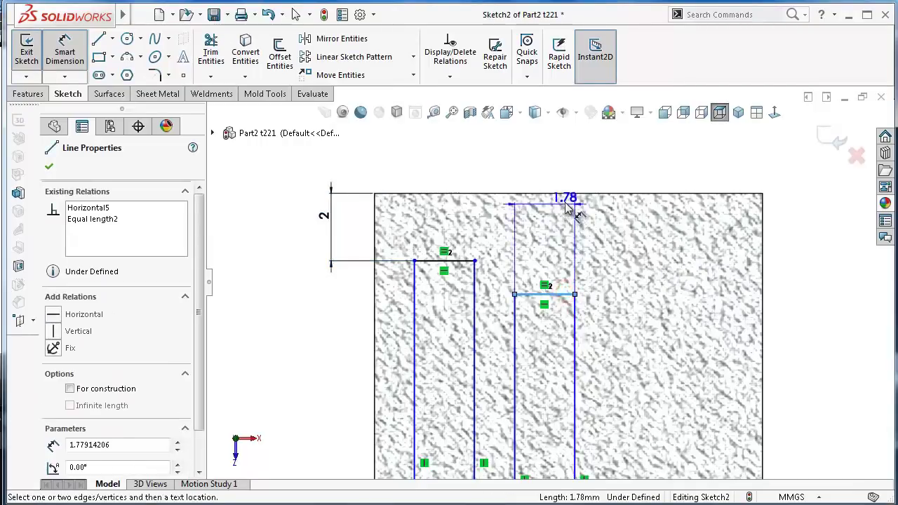
pyautogui.click(568, 194)
pyautogui.click(483, 210)
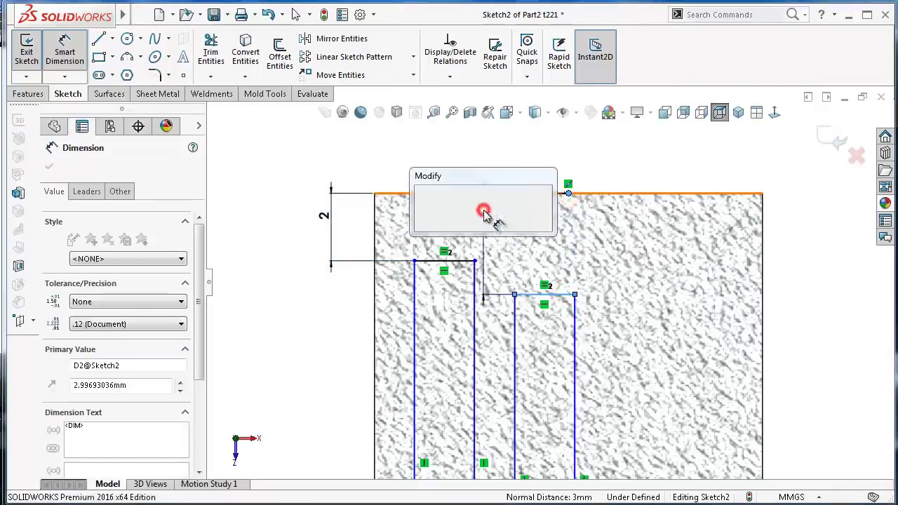
pyautogui.write('4')
pyautogui.press('Return')
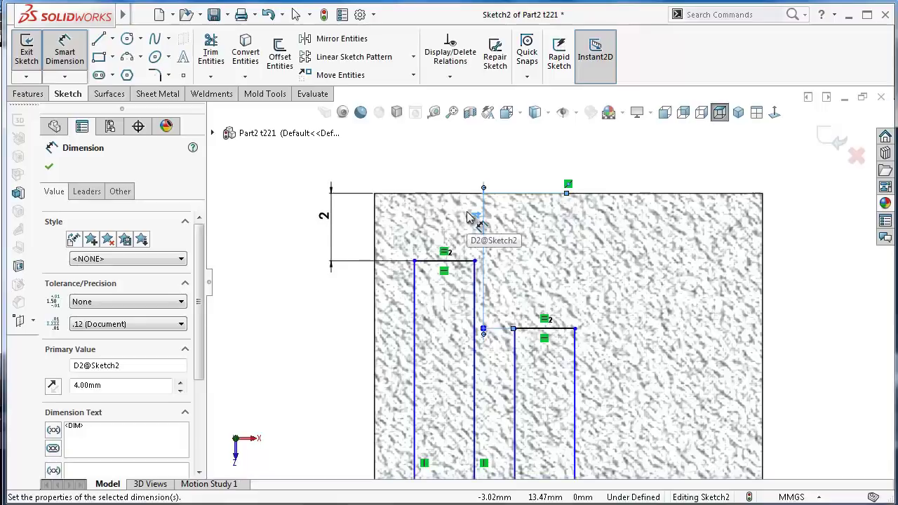
# Dimension the first slot's width at 1.5, then change it to 1.26.
pyautogui.scroll(1, 482, 290)
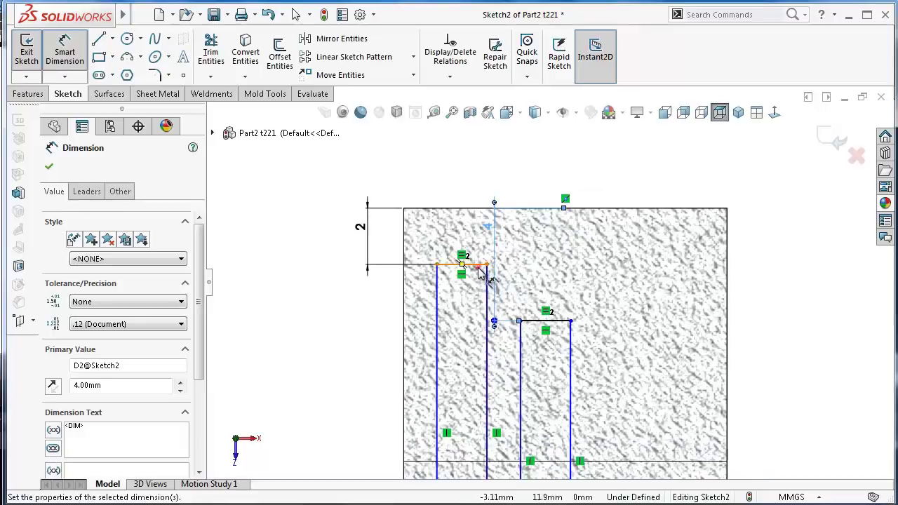
pyautogui.click(482, 273)
pyautogui.click(465, 190)
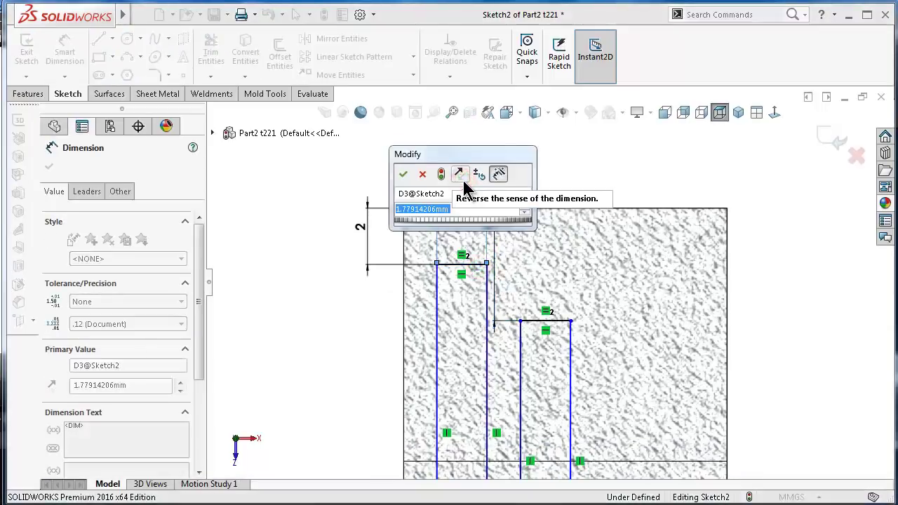
pyautogui.write('1.')
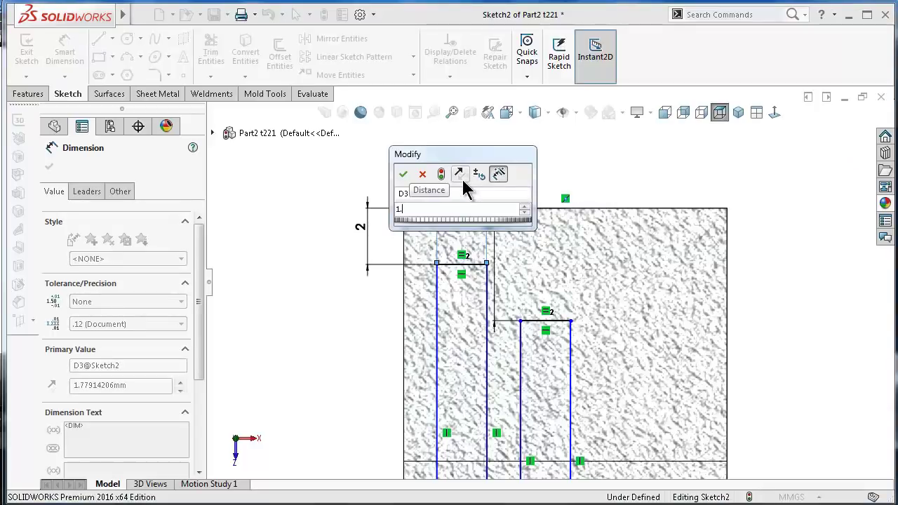
pyautogui.write('5')
pyautogui.press('Return')
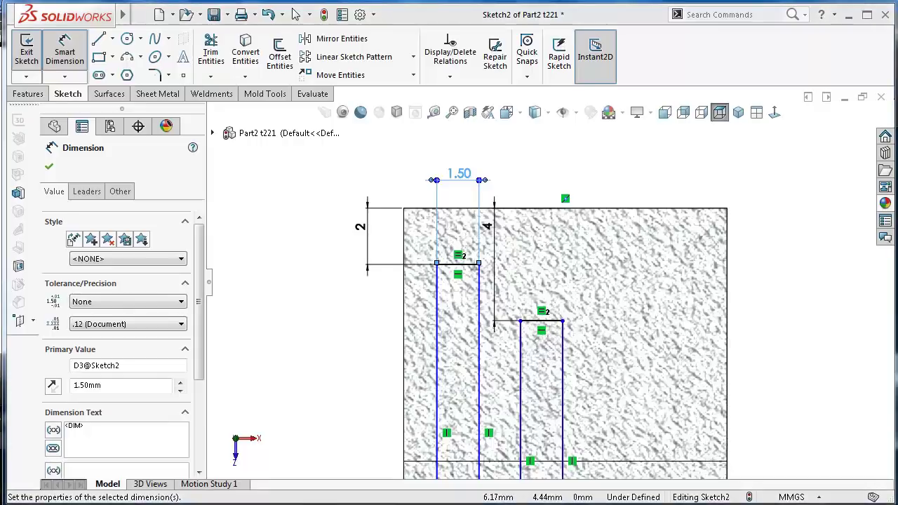
pyautogui.doubleClick(473, 175)
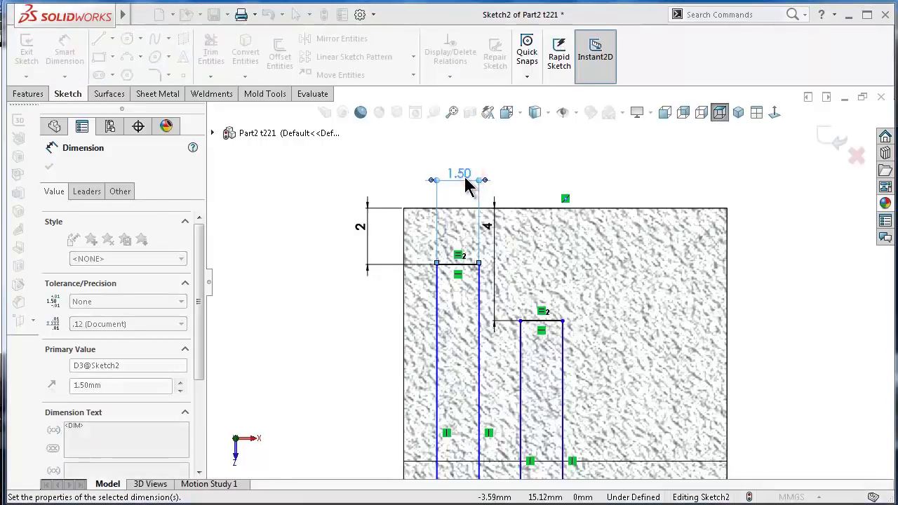
pyautogui.click(661, 192)
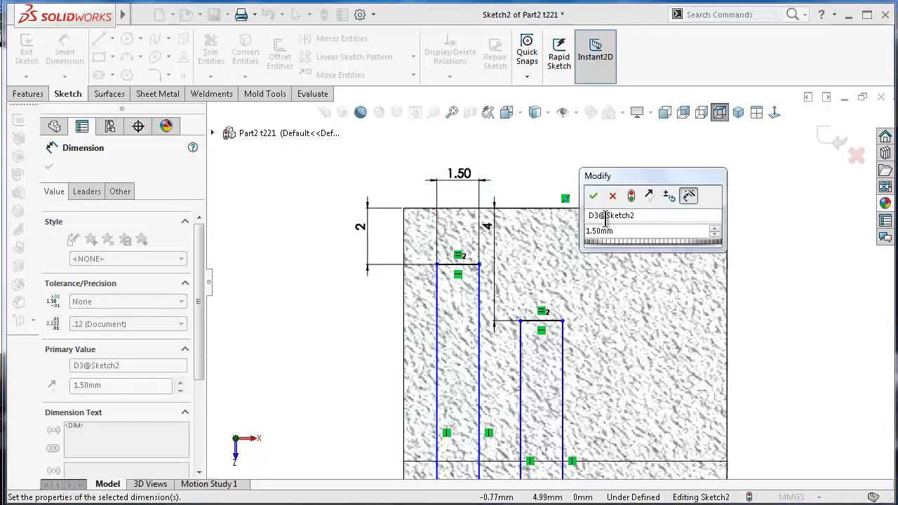
pyautogui.write('1.26')
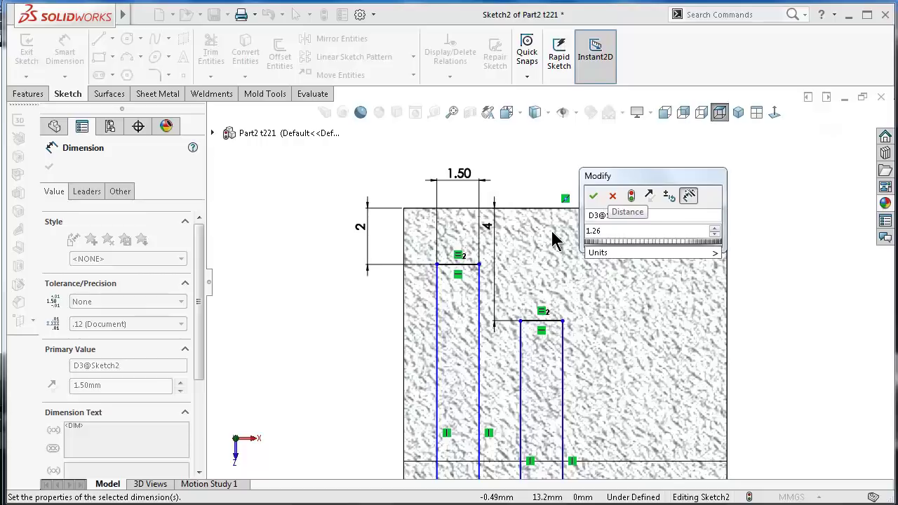
pyautogui.press('Return')
pyautogui.press('Escape')
pyautogui.scroll(2, 583, 252)
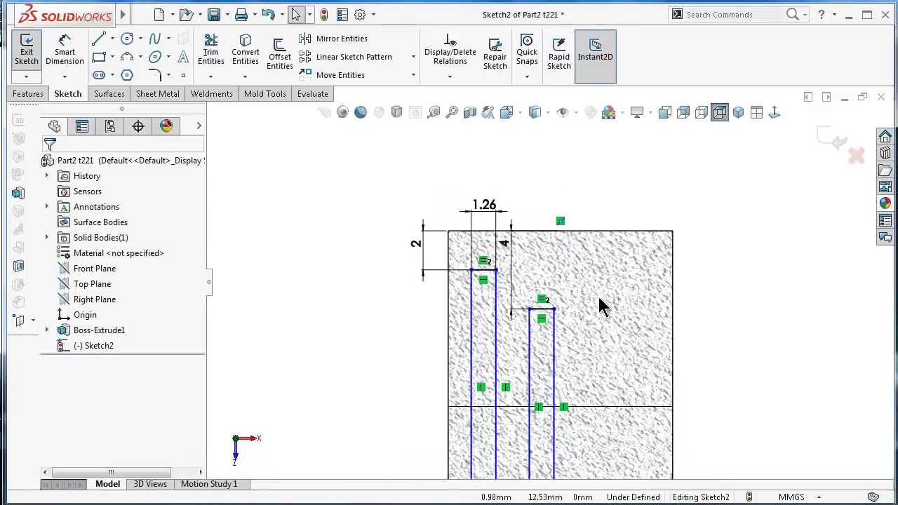
pyautogui.scroll(1, 601, 323)
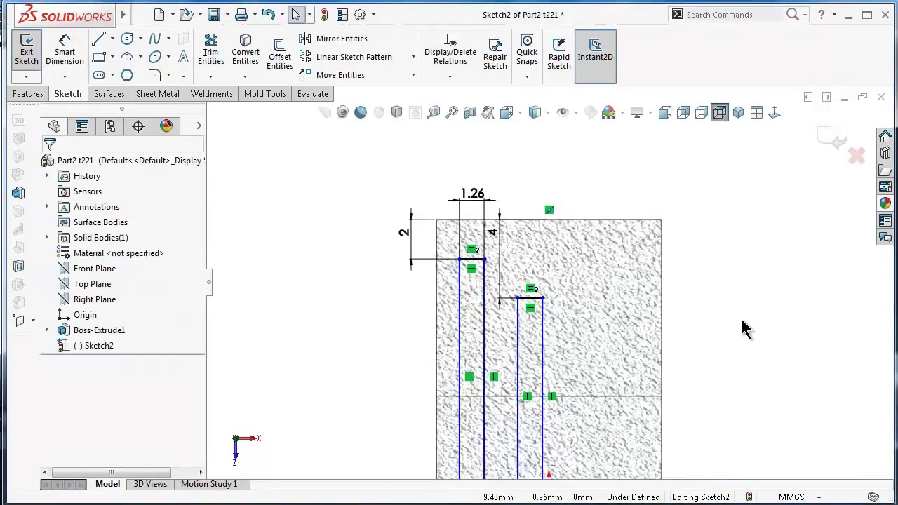
# Set the spacing between the two slots to 1.26.
pyautogui.moveTo(739, 323); pyautogui.dragTo(745, 193, button='right')
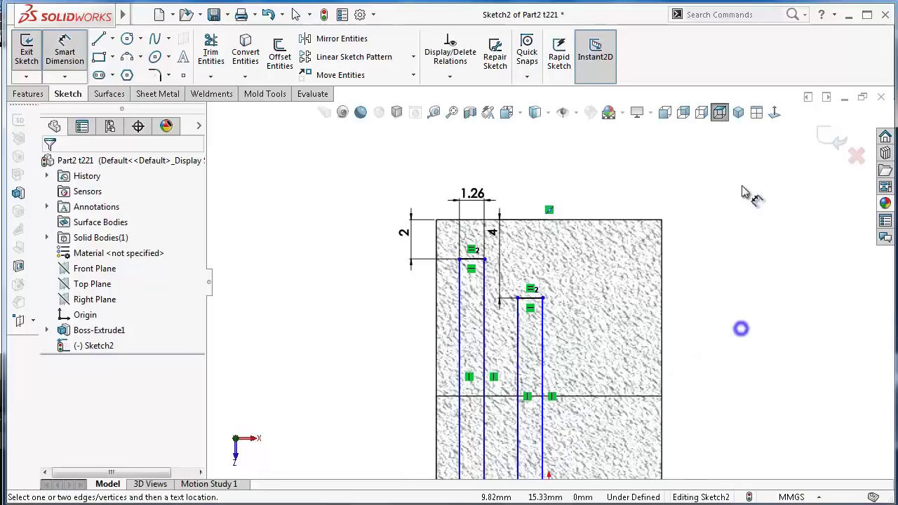
pyautogui.click(522, 318)
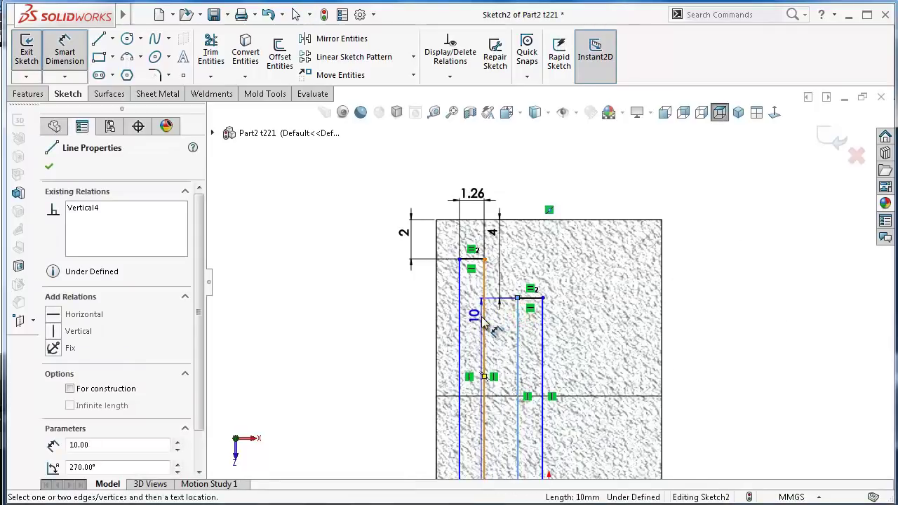
pyautogui.click(484, 323)
pyautogui.click(387, 334)
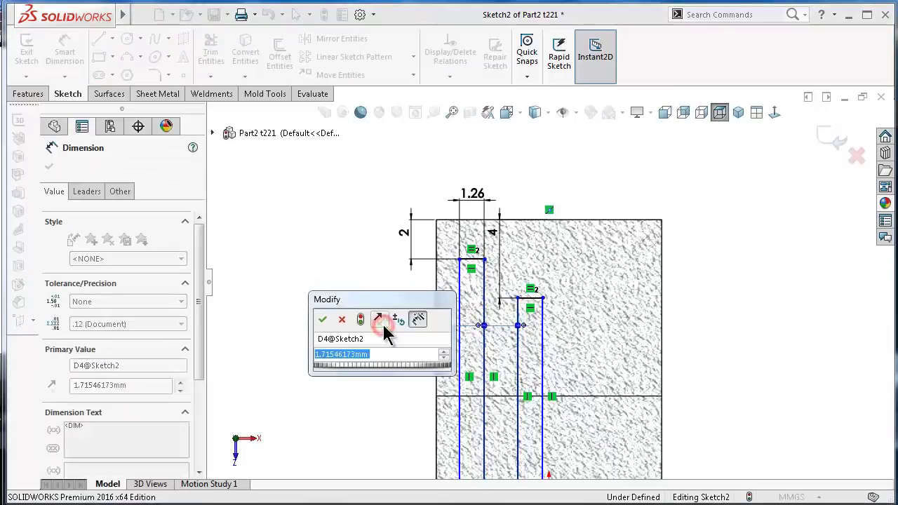
pyautogui.write('1.26')
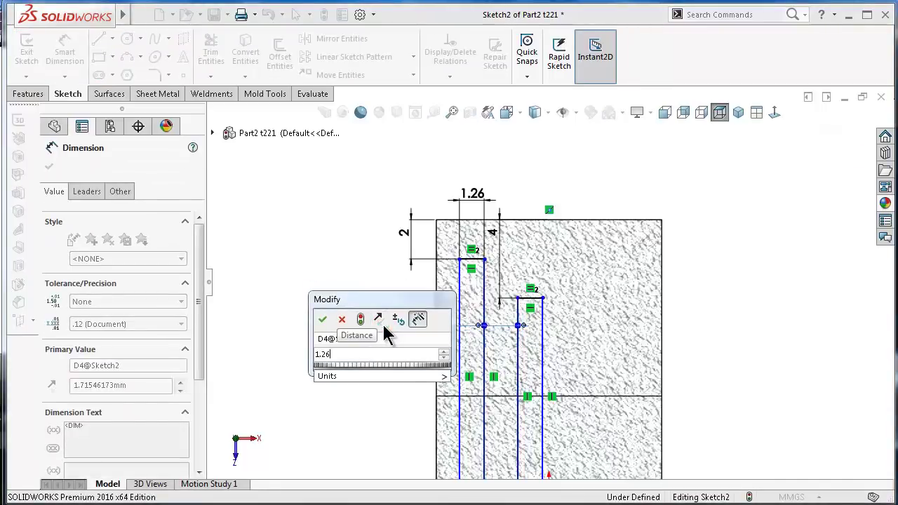
pyautogui.press('Return')
pyautogui.press('Escape')
pyautogui.scroll(1, 551, 283)
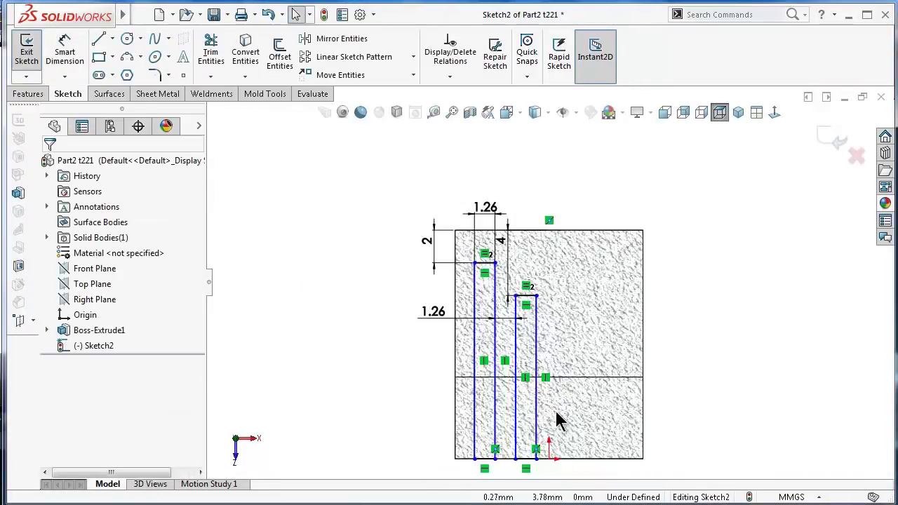
pyautogui.scroll(-2, 528, 442)
# Place the right slot's edge 0.63 (1.26/2) from the origin.
pyautogui.moveTo(365, 429); pyautogui.dragTo(354, 330, button='right')
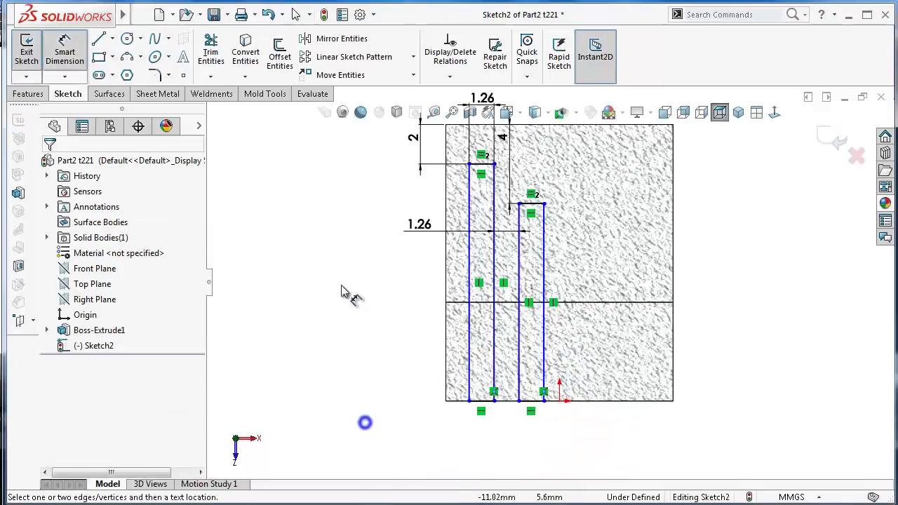
pyautogui.click(544, 402)
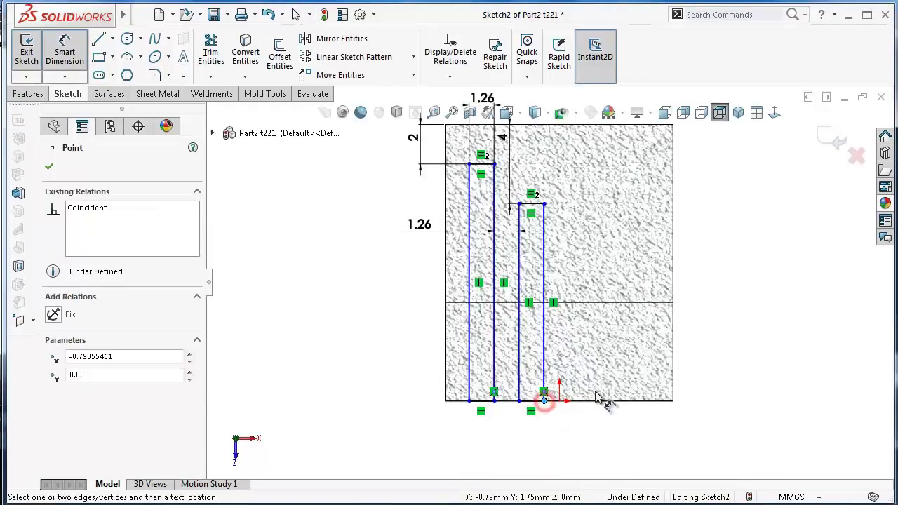
pyautogui.press('Escape')
pyautogui.click(545, 351)
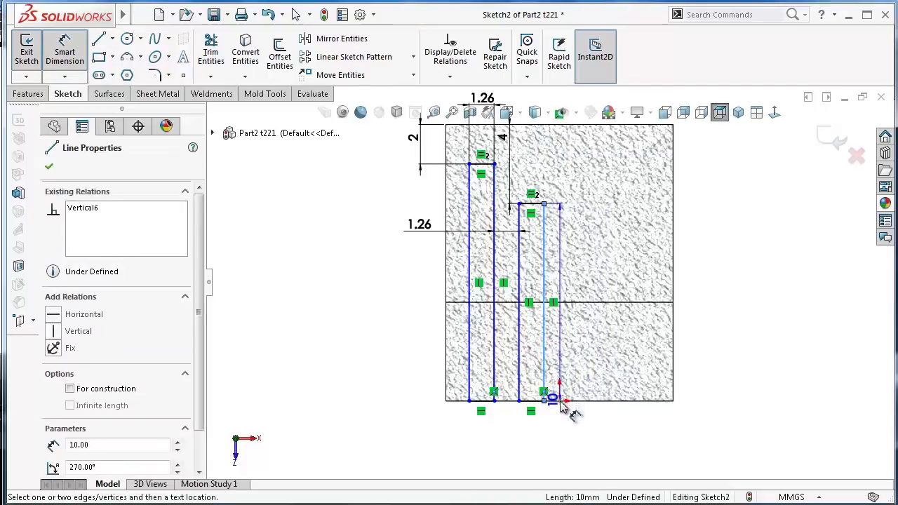
pyautogui.click(562, 401)
pyautogui.click(600, 377)
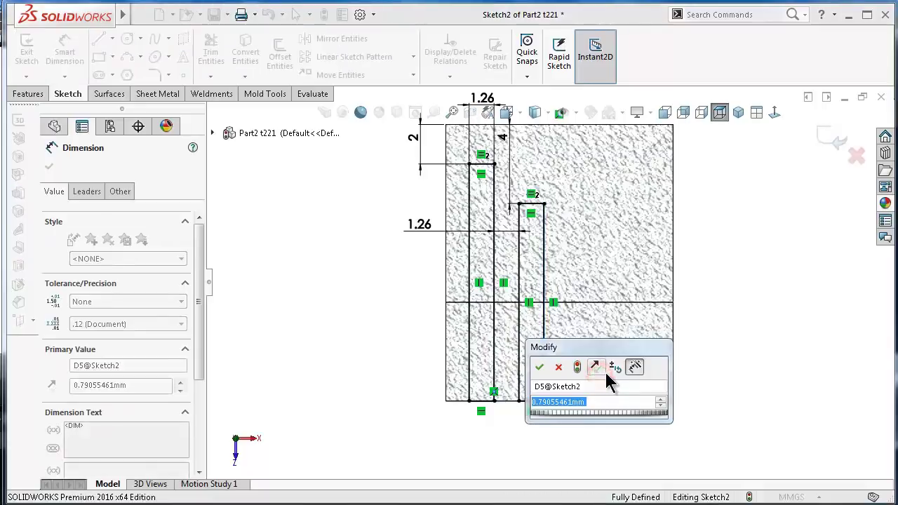
pyautogui.write('1.')
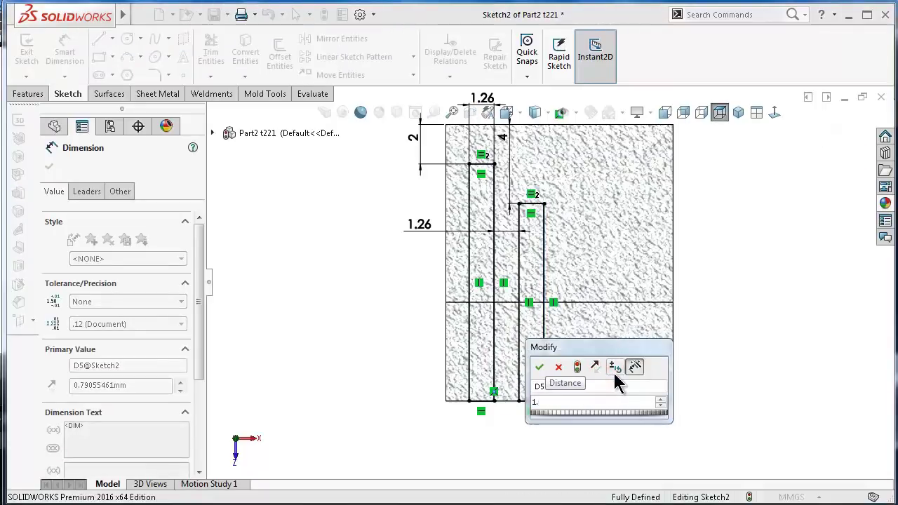
pyautogui.write('26')
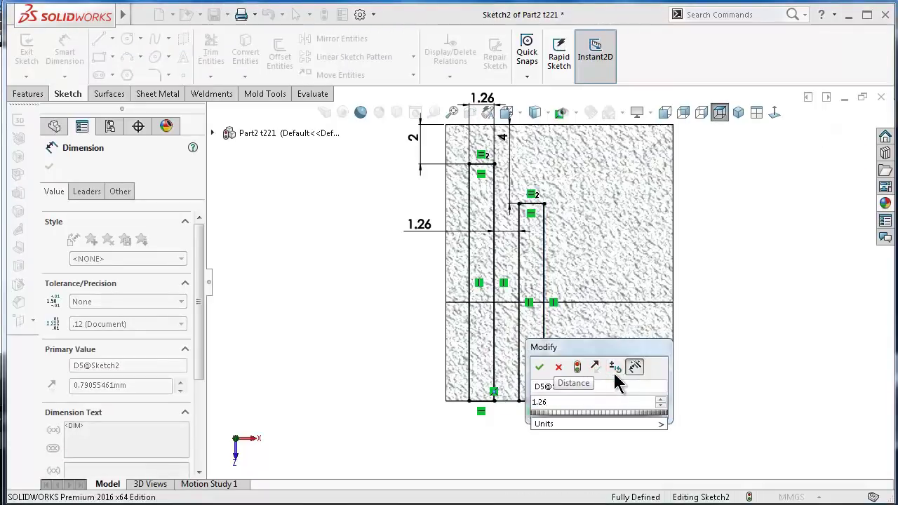
pyautogui.write('/2')
pyautogui.press('Return')
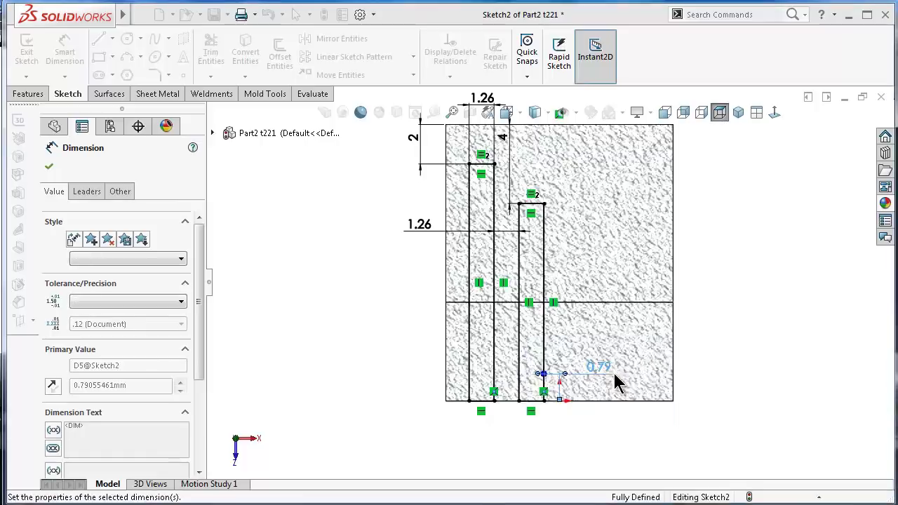
pyautogui.moveTo(592, 367); pyautogui.dragTo(552, 431)
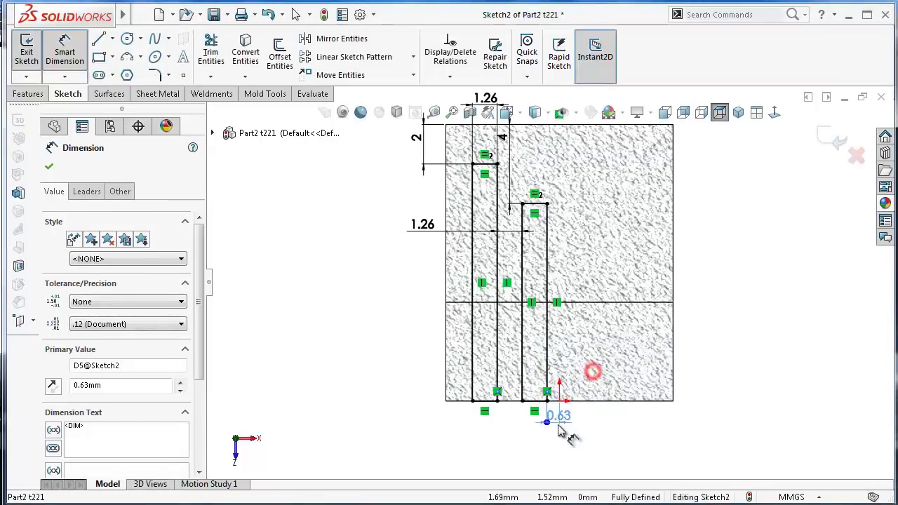
pyautogui.click(388, 418)
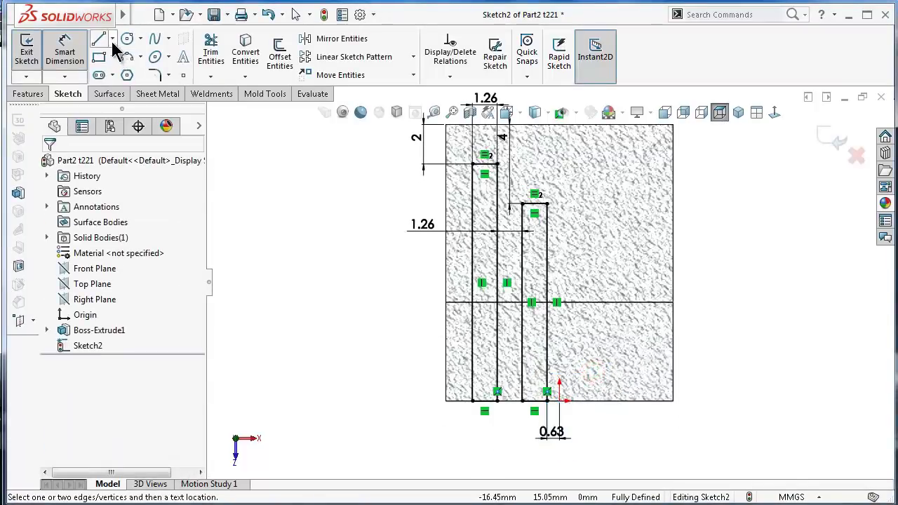
# Draw a vertical centreline from the origin up to the block's top edge.
pyautogui.click(113, 39)
pyautogui.click(126, 74)
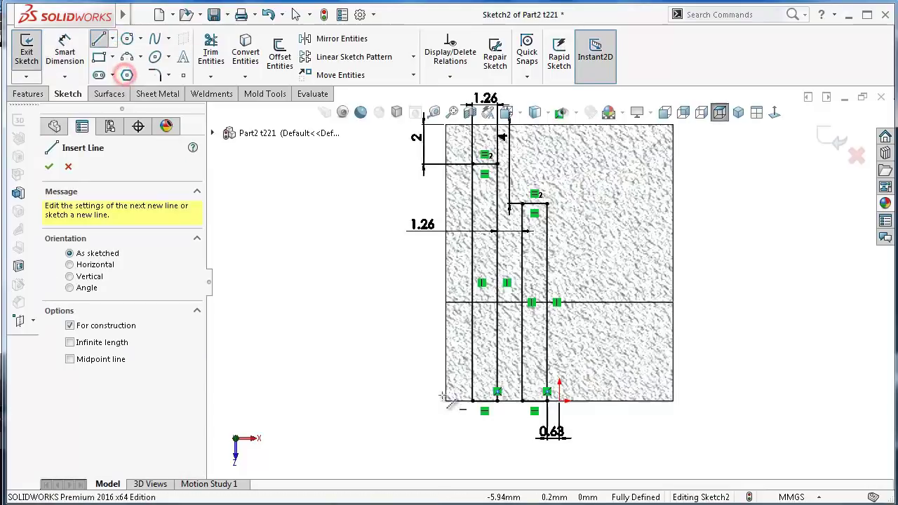
pyautogui.click(560, 400)
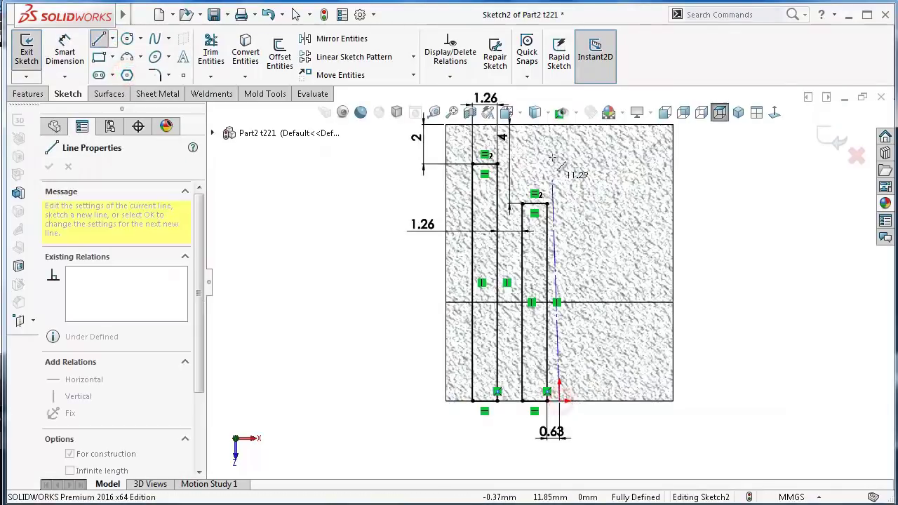
pyautogui.click(559, 124)
pyautogui.press('Escape')
pyautogui.scroll(2, 571, 245)
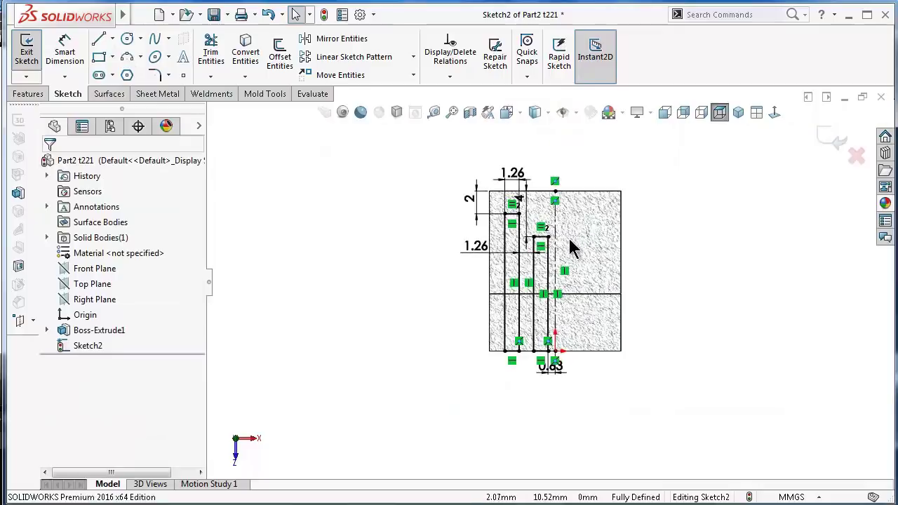
pyautogui.scroll(-1, 571, 245)
# Mirror the two slot outlines across the centreline to get four slots.
pyautogui.click(335, 41)
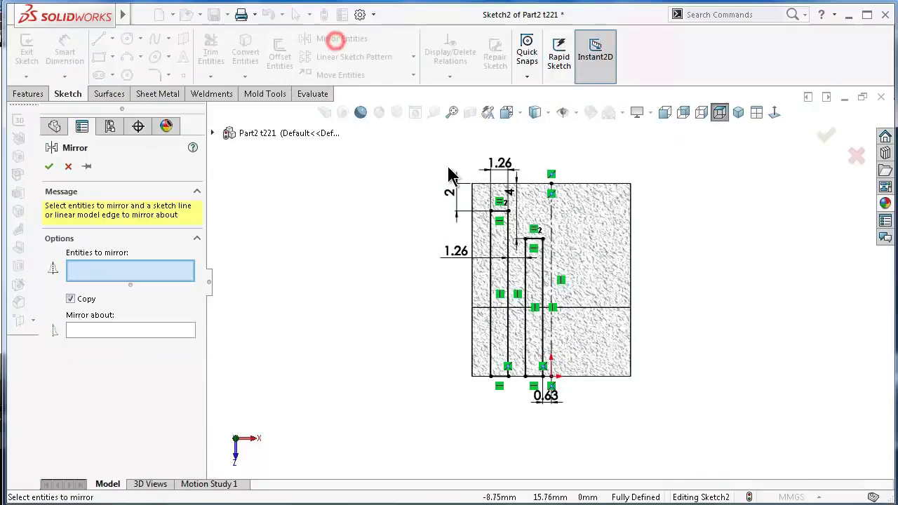
pyautogui.moveTo(480, 195)
pyautogui.mouseDown()
pyautogui.moveTo(536, 398)
pyautogui.moveTo(551, 392)
pyautogui.mouseUp()
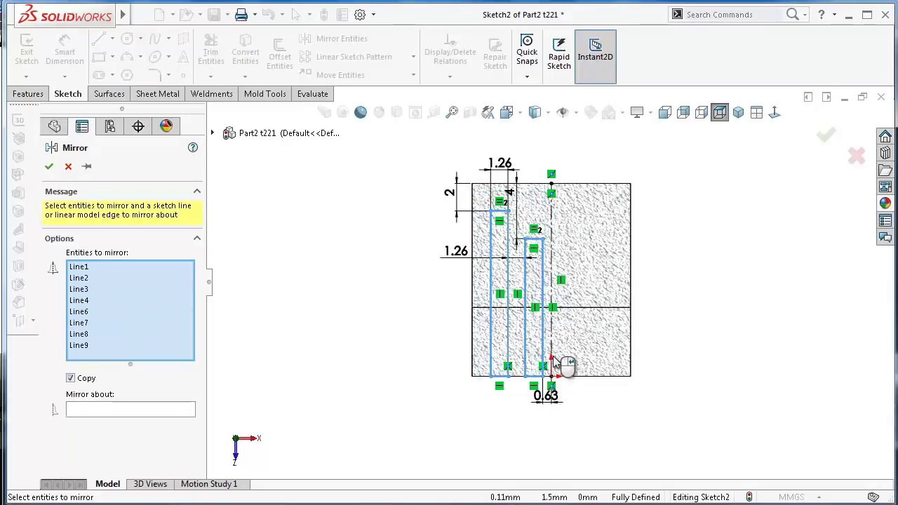
pyautogui.click(552, 349)
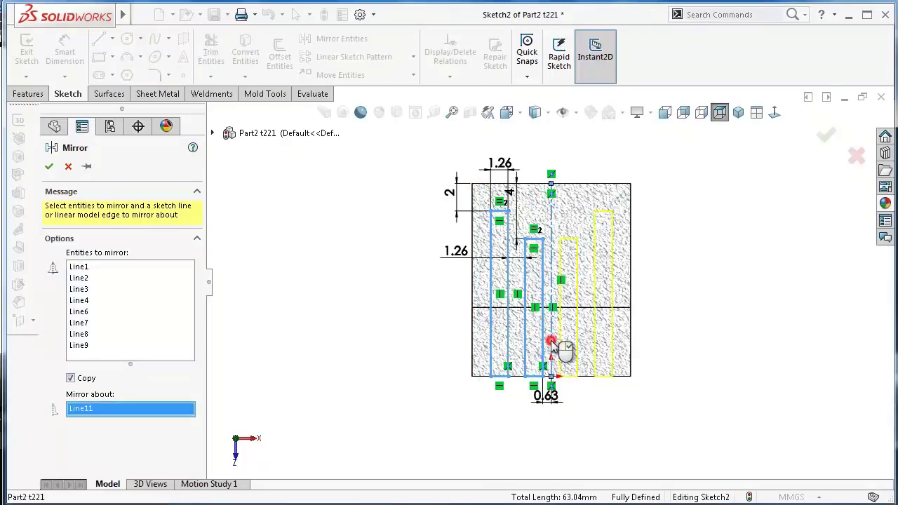
pyautogui.rightClick(553, 344)
pyautogui.moveTo(663, 404)
pyautogui.mouseDown(button='middle')
pyautogui.moveTo(558, 282)
pyautogui.moveTo(701, 497)
pyautogui.mouseUp(button='middle')
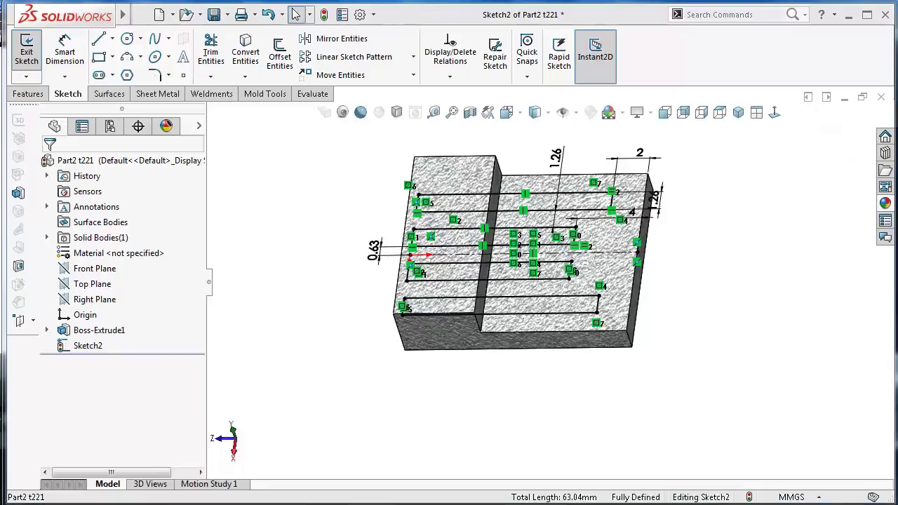
# Cut-extrude the four slots Blind 0.5 mm one way and 1.00 mm the other.
pyautogui.click(35, 94)
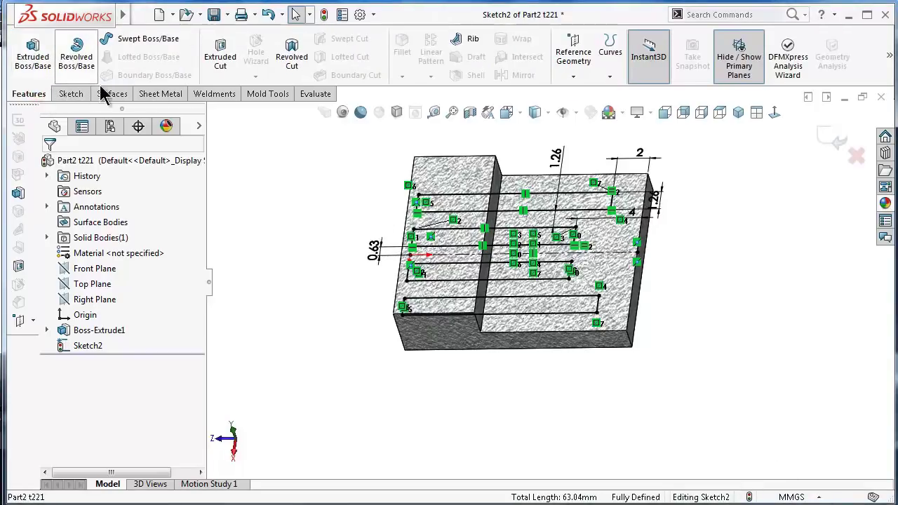
pyautogui.click(219, 63)
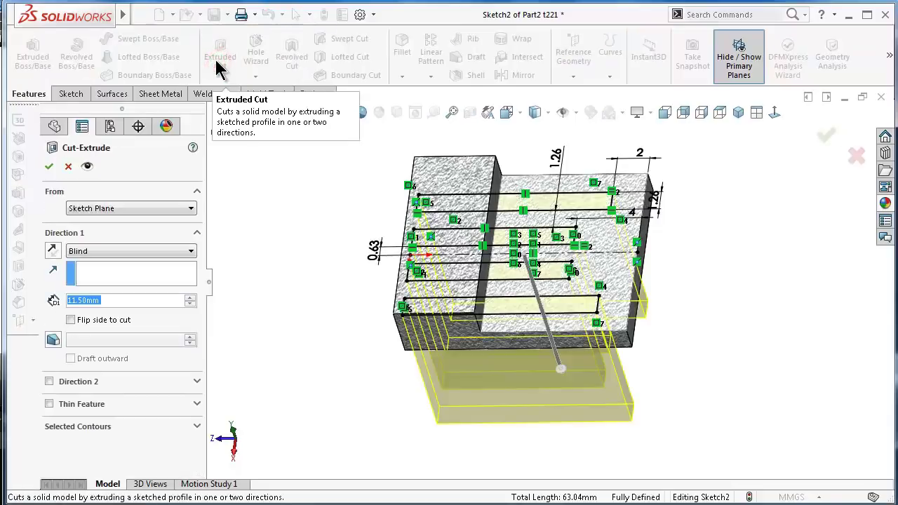
pyautogui.write('0.5')
pyautogui.press('Return')
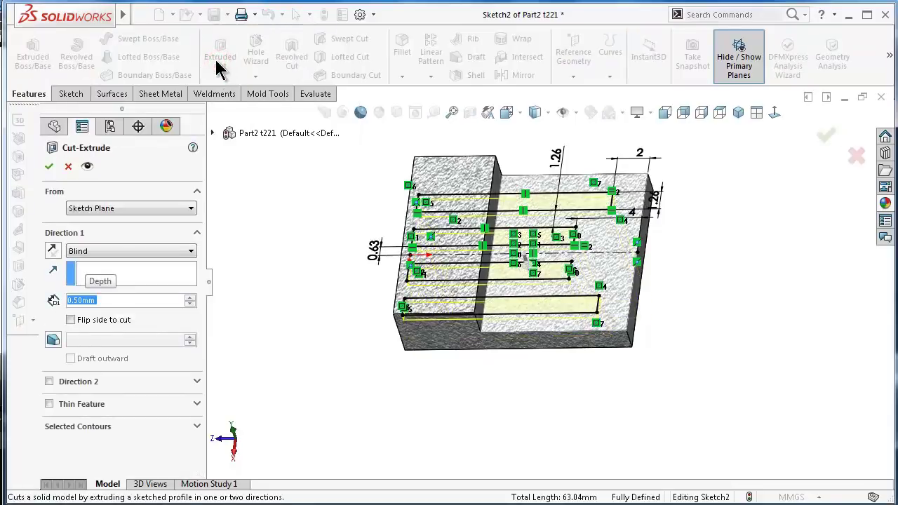
pyautogui.moveTo(448, 237)
pyautogui.mouseDown(button='middle')
pyautogui.moveTo(419, 161)
pyautogui.moveTo(421, 169)
pyautogui.mouseUp(button='middle')
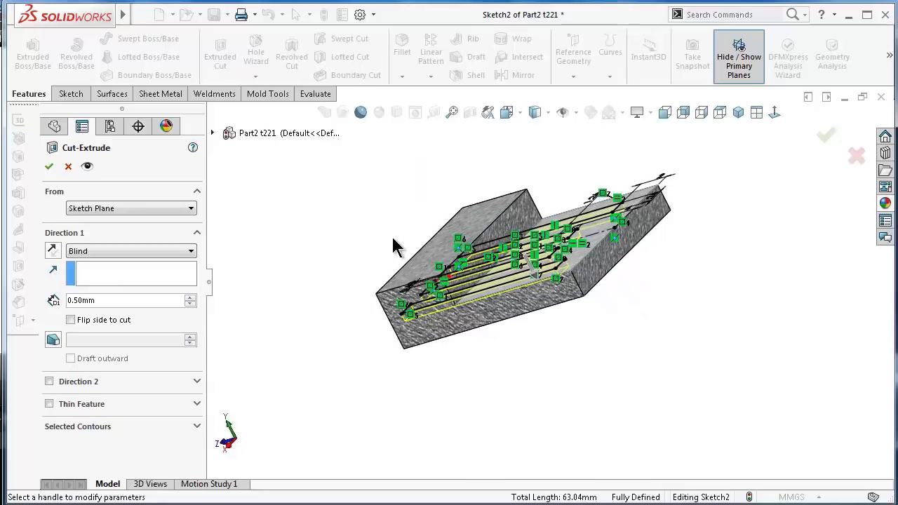
pyautogui.click(49, 382)
pyautogui.write('1')
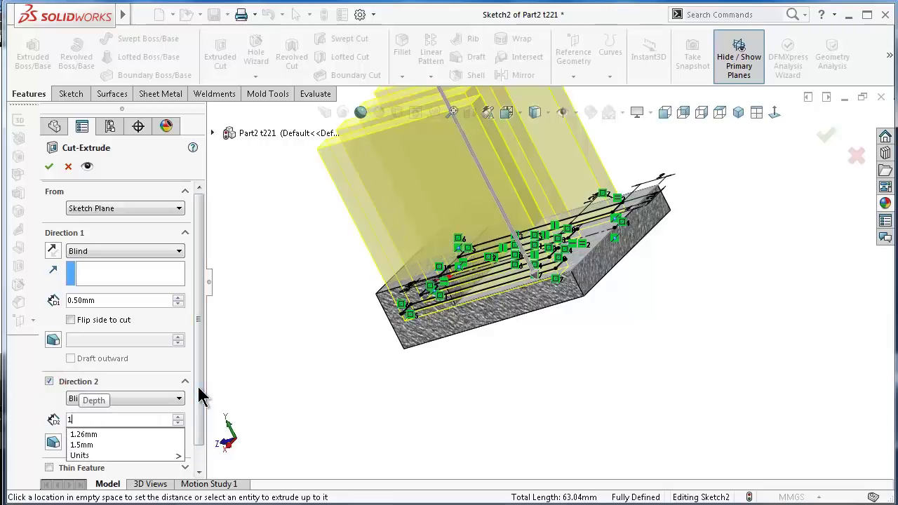
pyautogui.press('Return')
pyautogui.moveTo(546, 351)
pyautogui.mouseDown(button='middle')
pyautogui.moveTo(634, 248)
pyautogui.moveTo(504, 278)
pyautogui.mouseUp(button='middle')
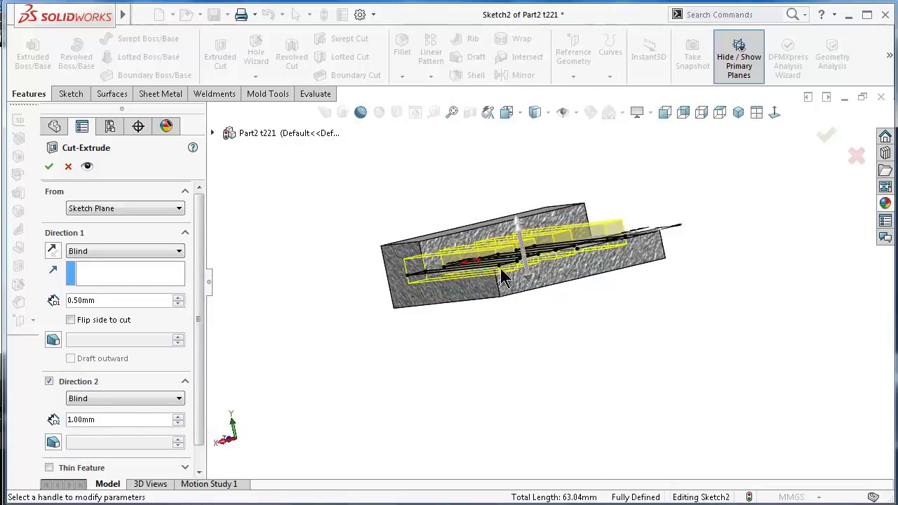
# Accept the slot cut and save the part.
pyautogui.click(828, 130)
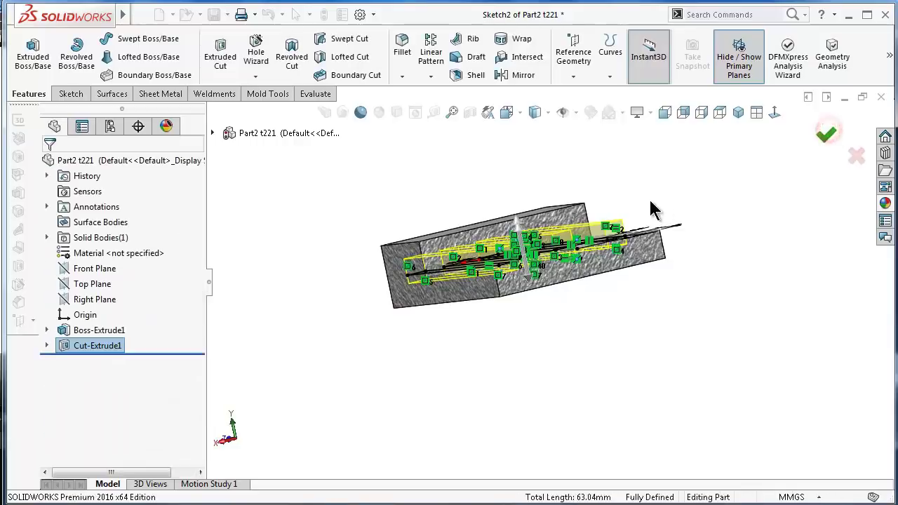
pyautogui.click(652, 180)
pyautogui.moveTo(640, 268)
pyautogui.mouseDown(button='middle')
pyautogui.moveTo(652, 331)
pyautogui.moveTo(675, 245)
pyautogui.moveTo(628, 234)
pyautogui.moveTo(748, 234)
pyautogui.moveTo(708, 275)
pyautogui.mouseUp(button='middle')
pyautogui.hotkey('ctrl', 's')
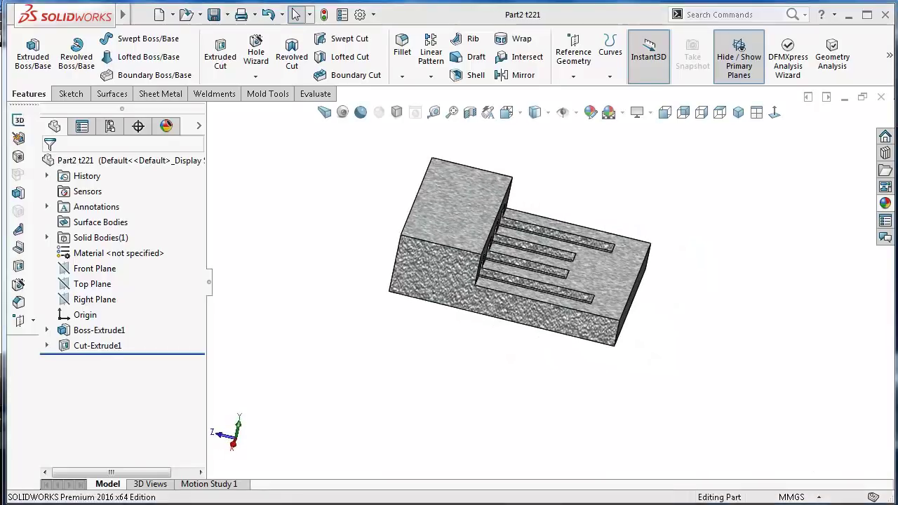
# Fillet all convex edges of the block with a 0.1 mm radius.
pyautogui.moveTo(533, 355)
pyautogui.mouseDown(button='middle')
pyautogui.moveTo(602, 367)
pyautogui.moveTo(637, 407)
pyautogui.moveTo(628, 374)
pyautogui.moveTo(535, 301)
pyautogui.moveTo(577, 244)
pyautogui.mouseUp(button='middle')
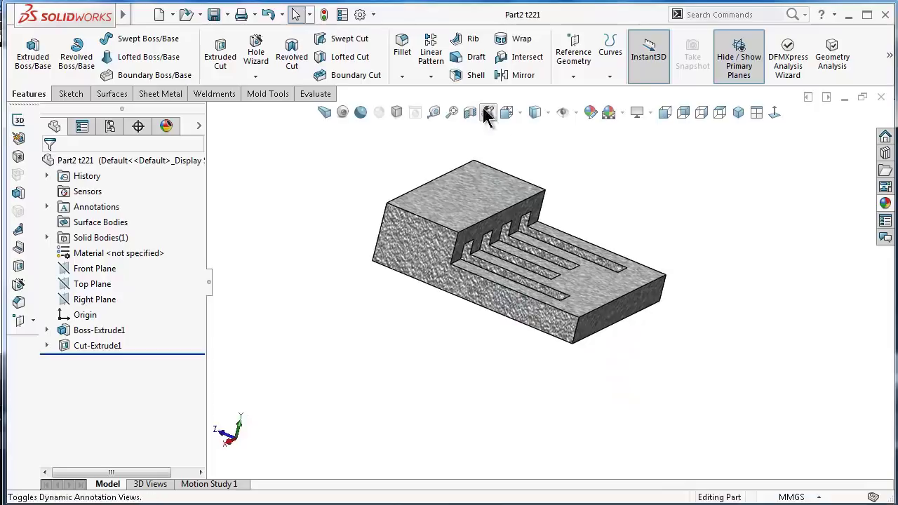
pyautogui.click(403, 53)
pyautogui.write('0')
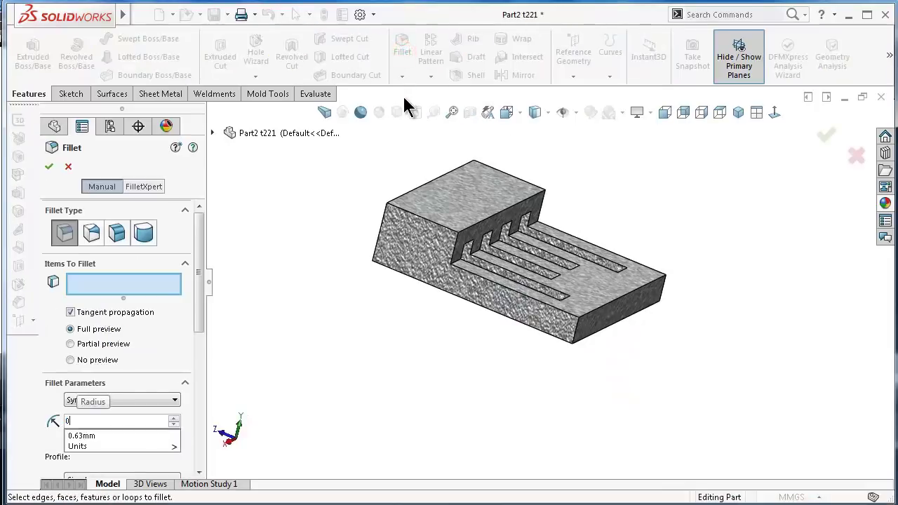
pyautogui.write('.1')
pyautogui.scroll(-3, 627, 317)
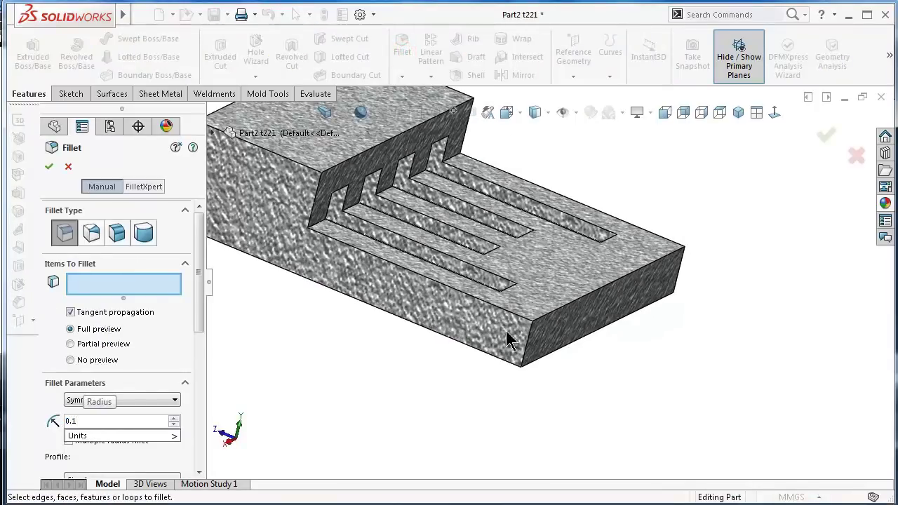
pyautogui.click(534, 336)
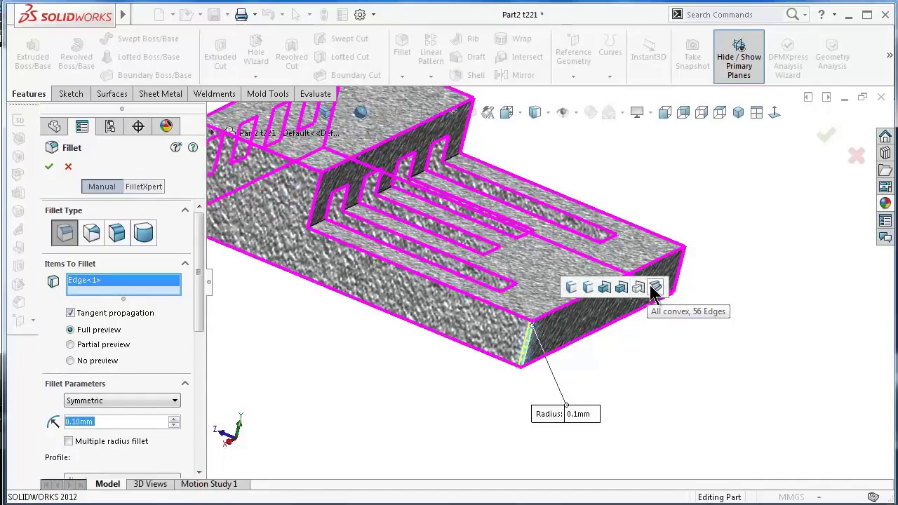
pyautogui.click(653, 288)
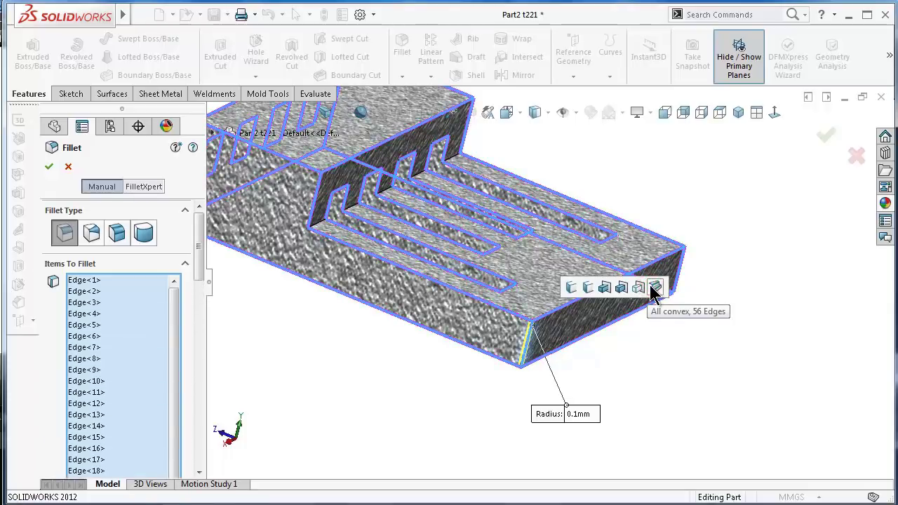
pyautogui.click(823, 146)
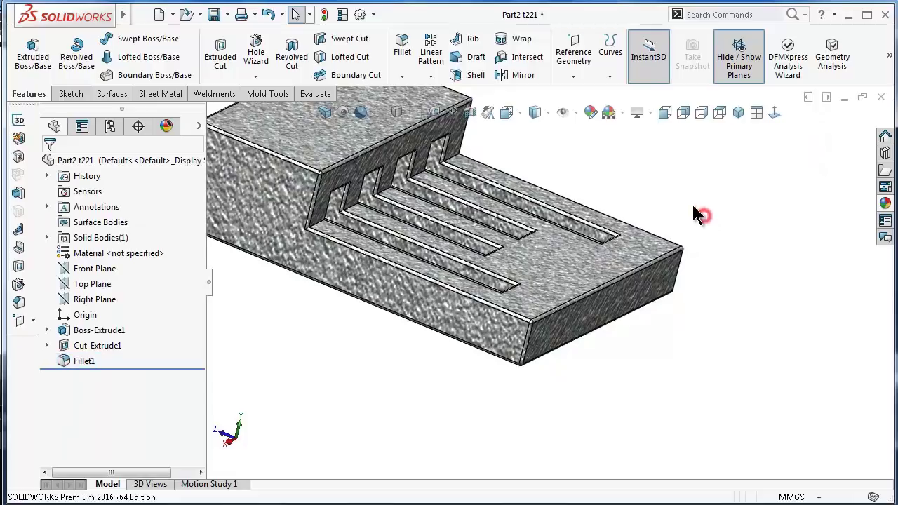
# Show the block isometrically in perspective with ambient occlusion and shadows, widening the graphics area.
pyautogui.moveTo(693, 205)
pyautogui.mouseDown(button='middle')
pyautogui.moveTo(612, 278)
pyautogui.moveTo(736, 134)
pyautogui.mouseUp(button='middle')
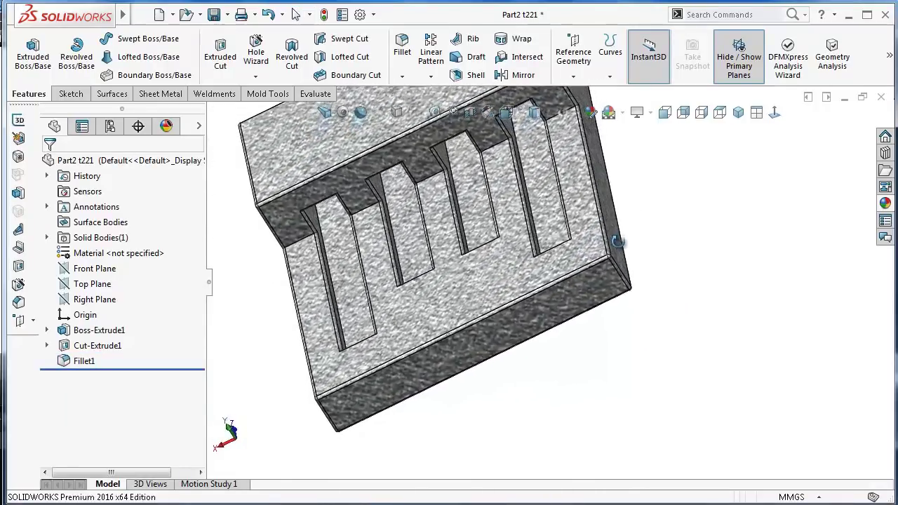
pyautogui.click(738, 113)
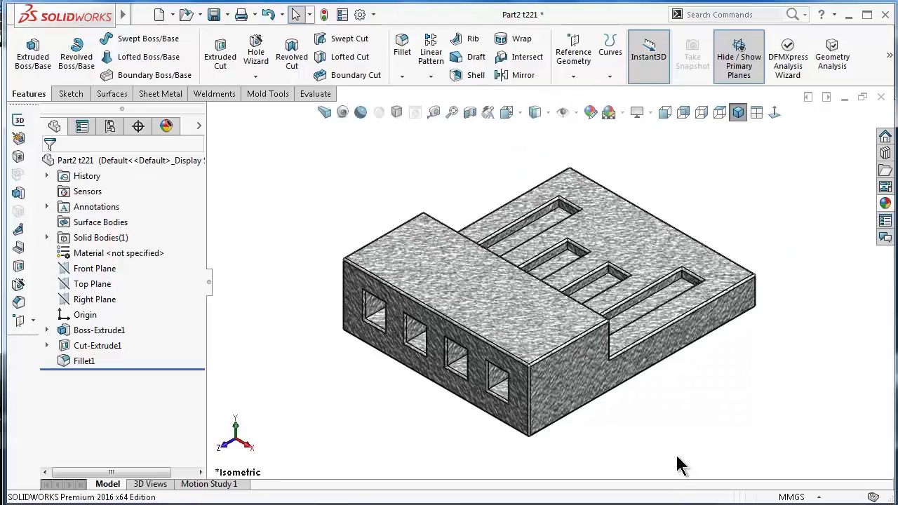
pyautogui.click(361, 111)
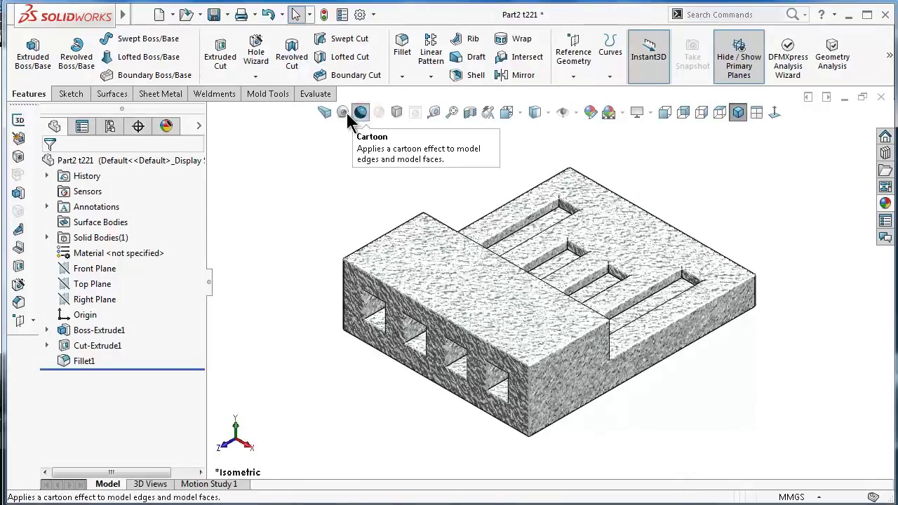
pyautogui.click(325, 113)
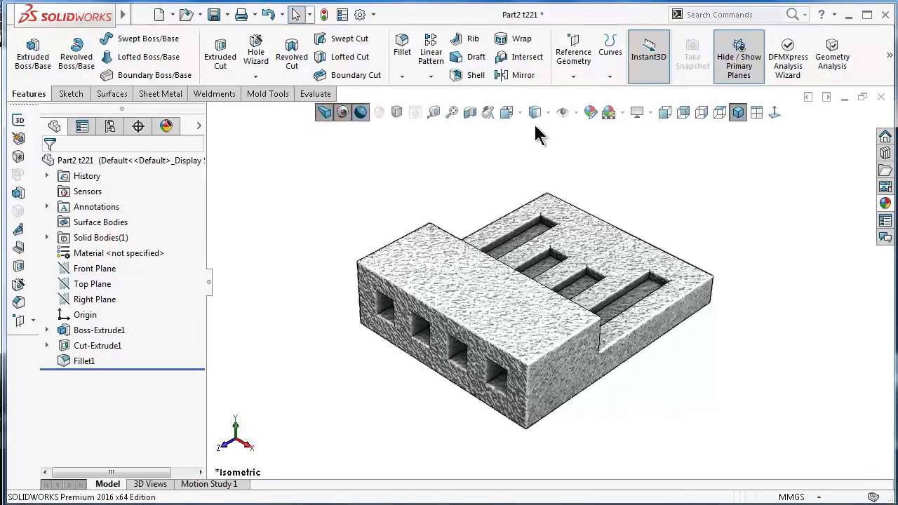
pyautogui.click(397, 112)
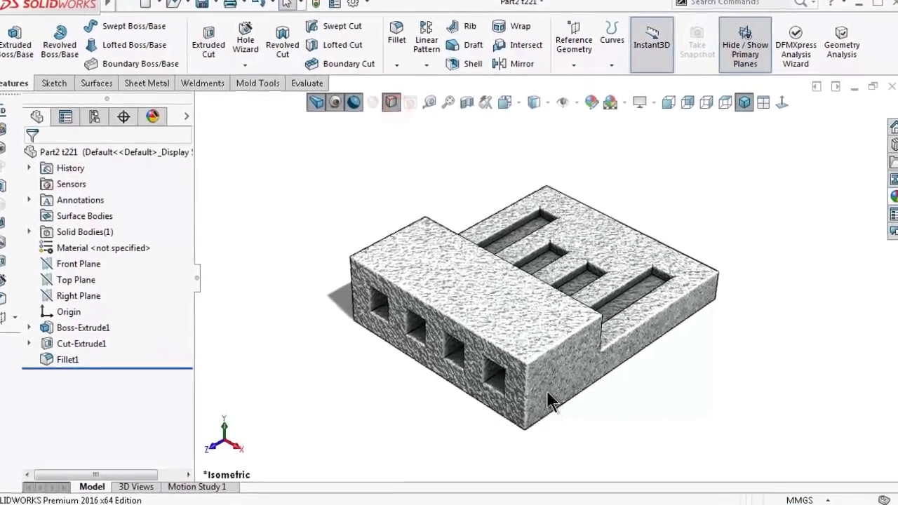
pyautogui.click(190, 277)
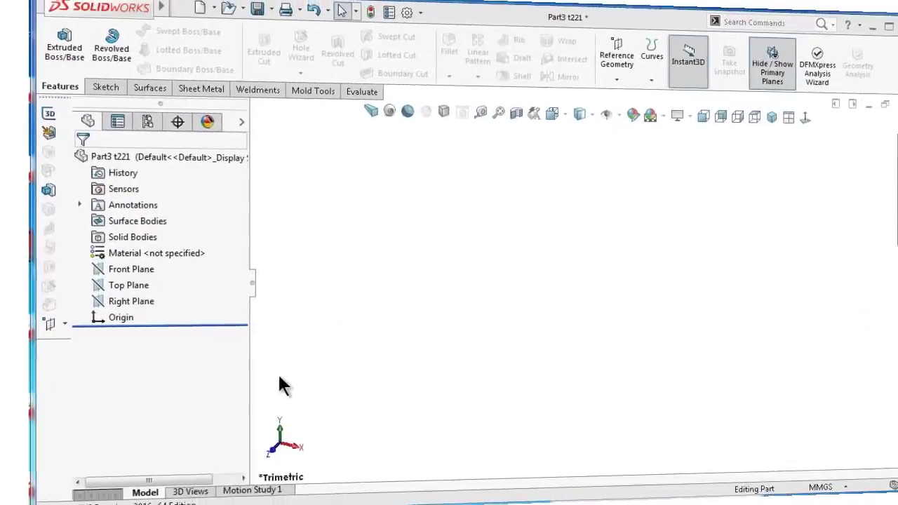
# Sketch an open profile on the Right Plane: a long horizontal line, a short drop and a short foot.
pyautogui.click(95, 299)
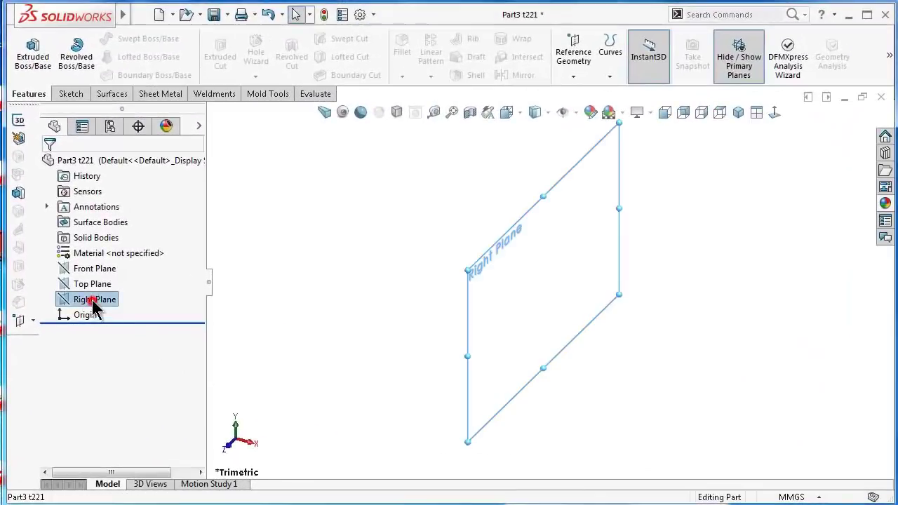
pyautogui.click(102, 284)
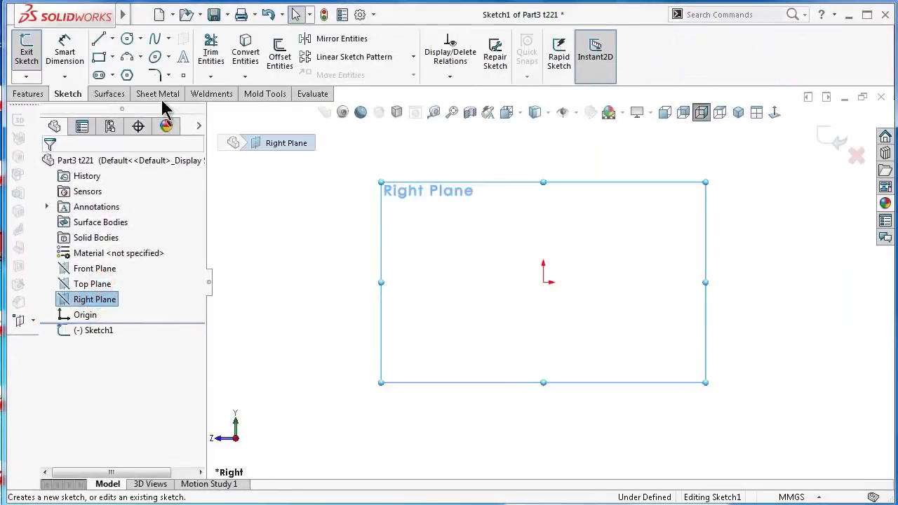
pyautogui.click(100, 40)
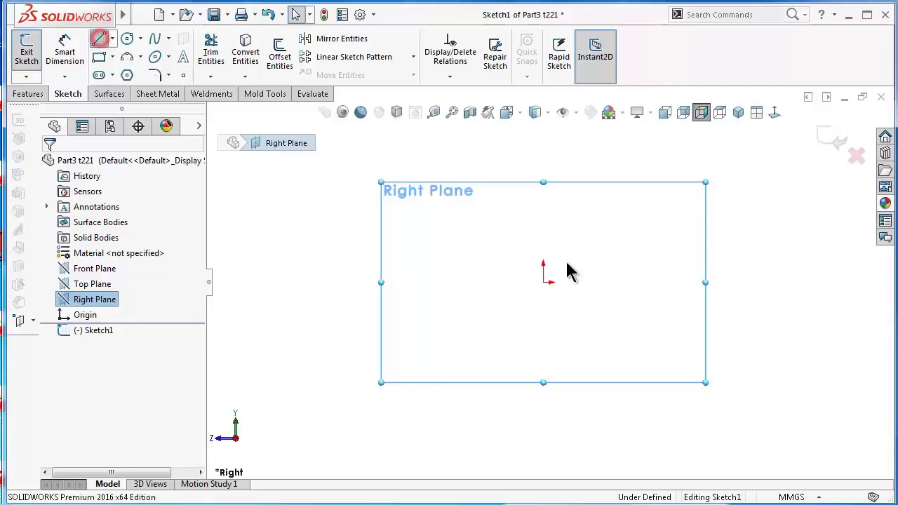
pyautogui.click(722, 283)
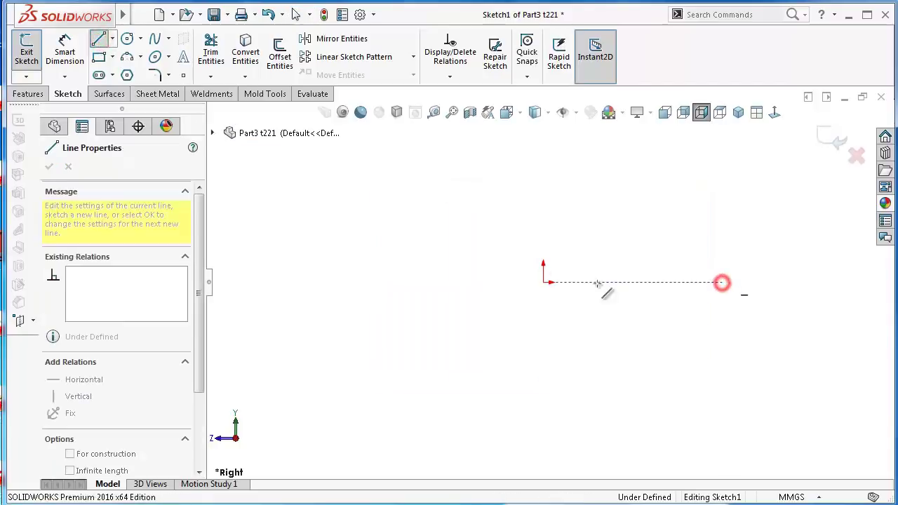
pyautogui.click(544, 282)
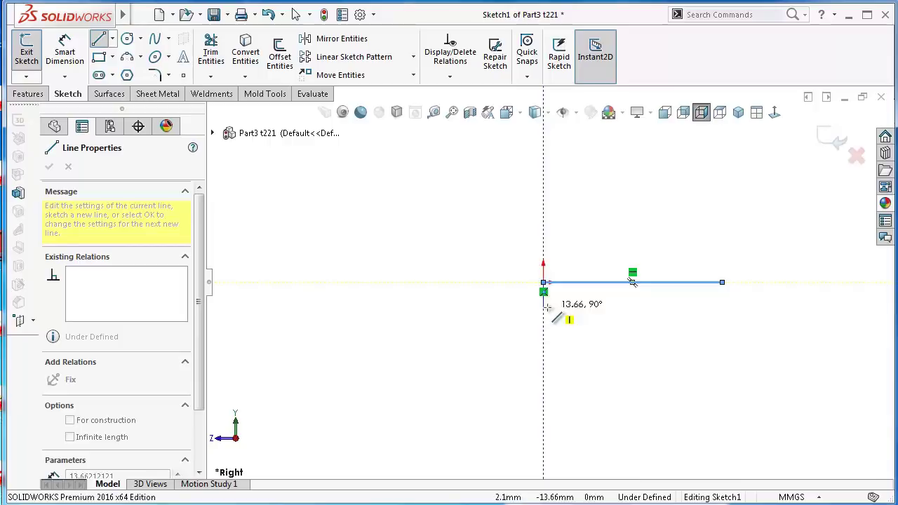
pyautogui.click(546, 307)
pyautogui.click(518, 306)
# Dimension the long line 12, the vertical drop 1.5 and the bottom foot 1.5.
pyautogui.moveTo(433, 341); pyautogui.dragTo(437, 201, button='right')
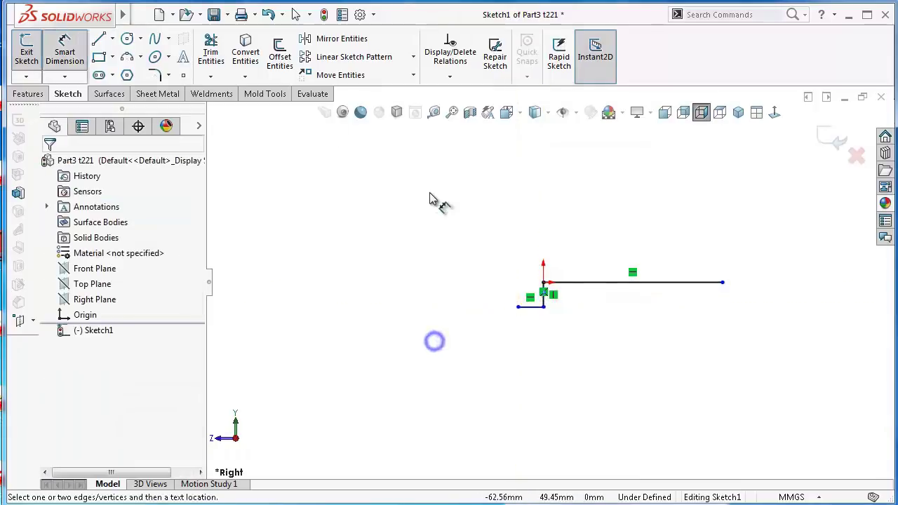
pyautogui.click(601, 283)
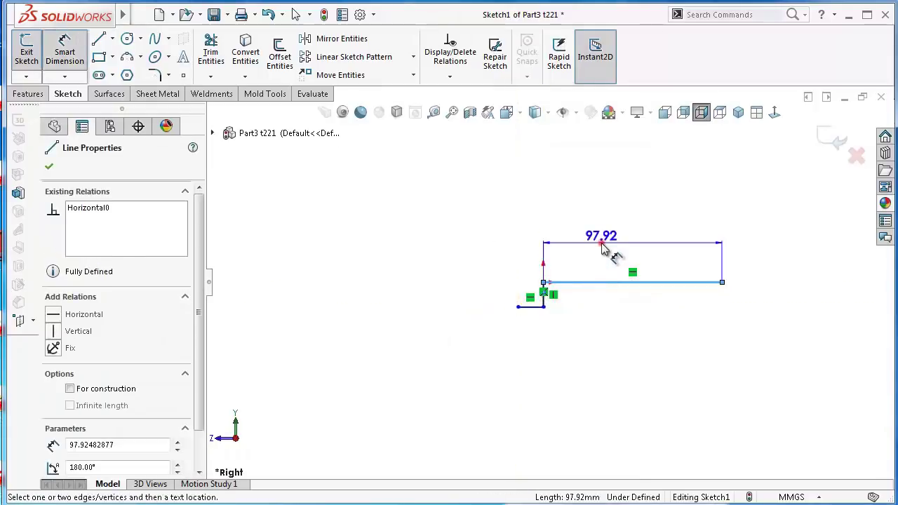
pyautogui.click(603, 243)
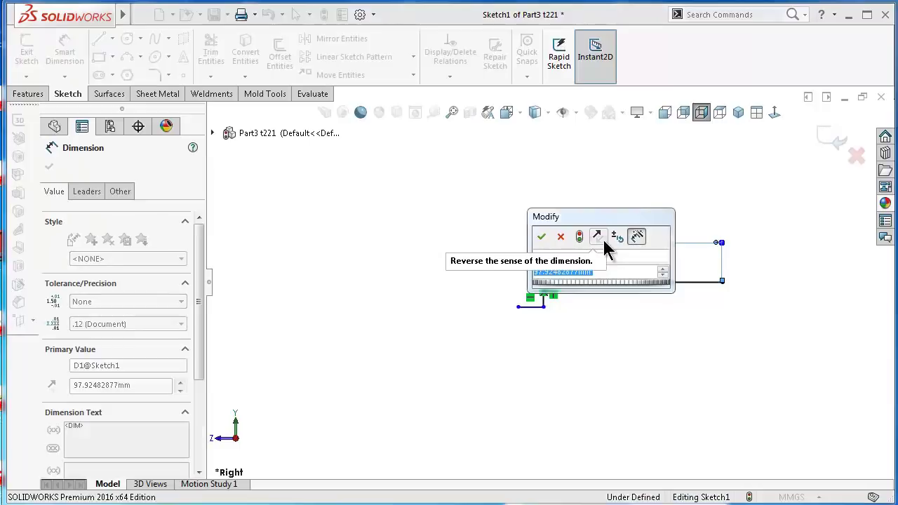
pyautogui.write('12')
pyautogui.press('Return')
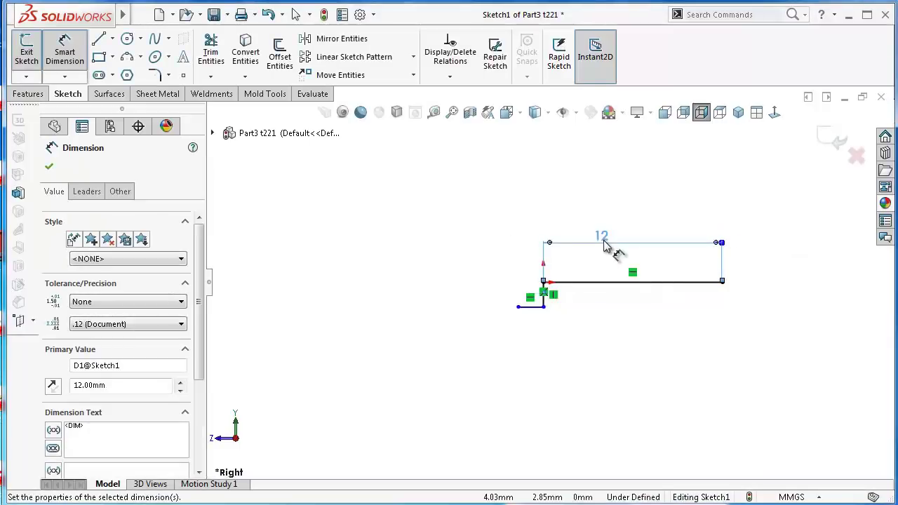
pyautogui.scroll(-2, 588, 288)
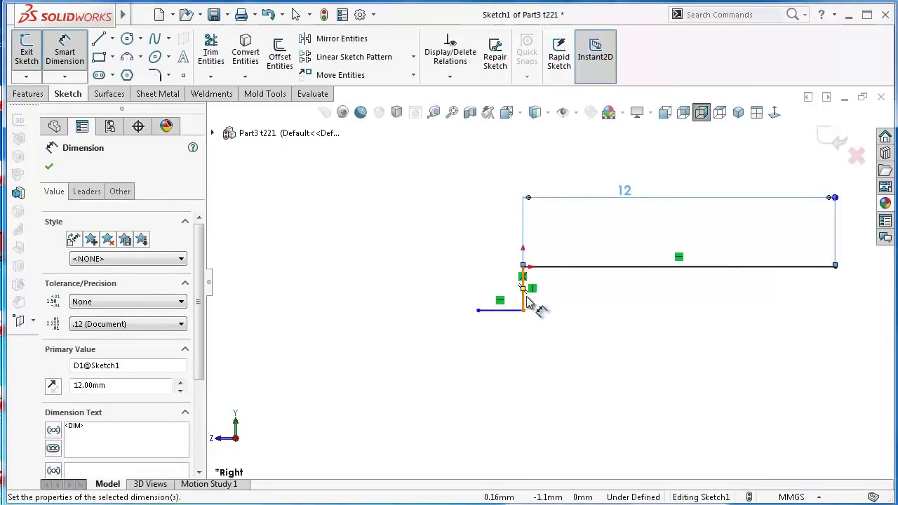
pyautogui.click(531, 300)
pyautogui.click(571, 311)
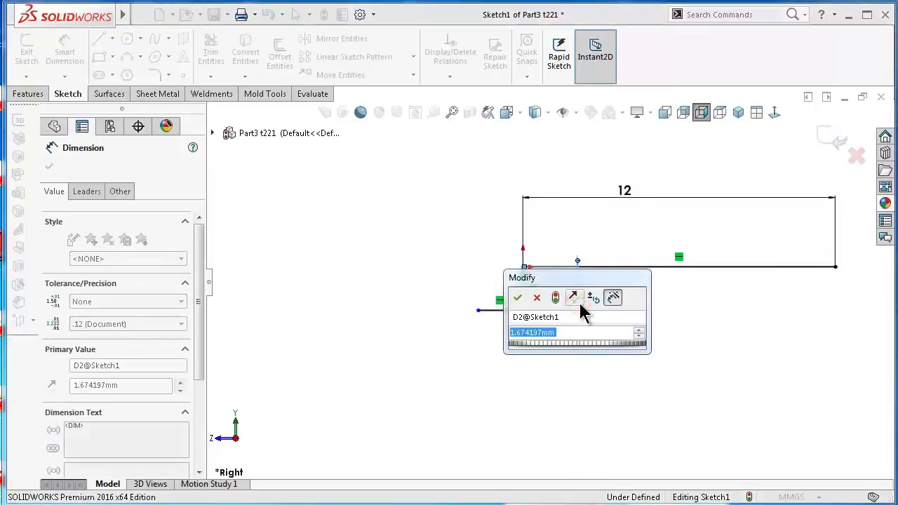
pyautogui.write('1.5')
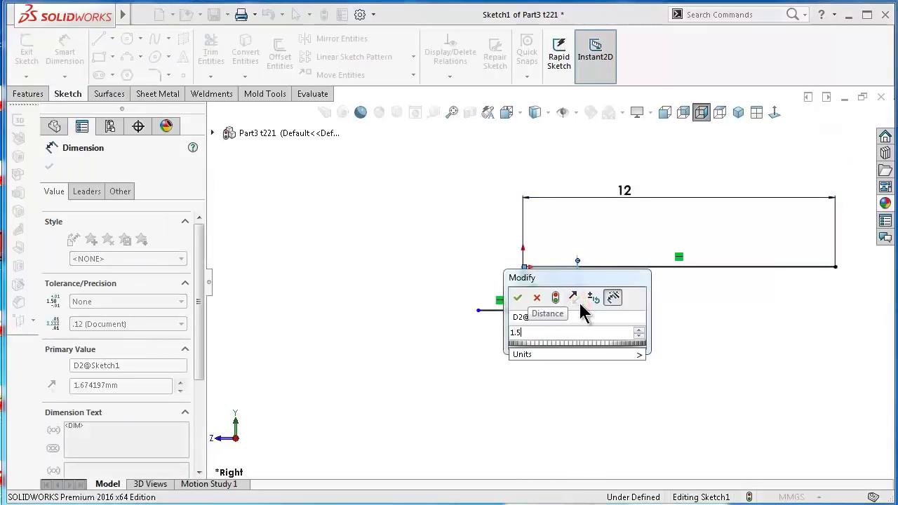
pyautogui.press('Return')
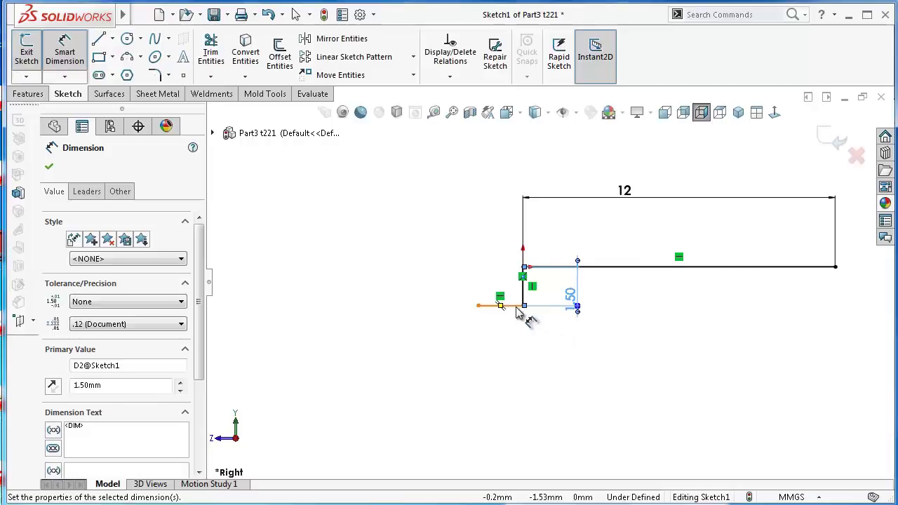
pyautogui.click(514, 309)
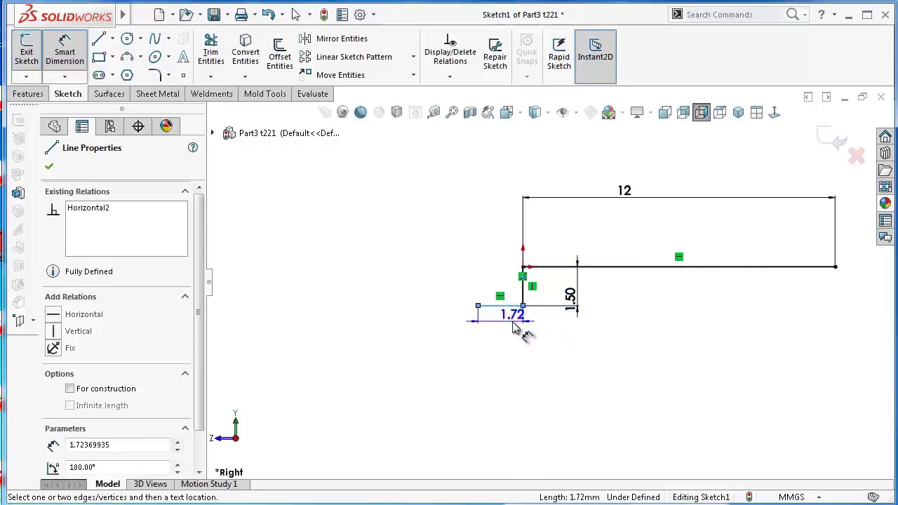
pyautogui.click(516, 330)
pyautogui.write('1.5')
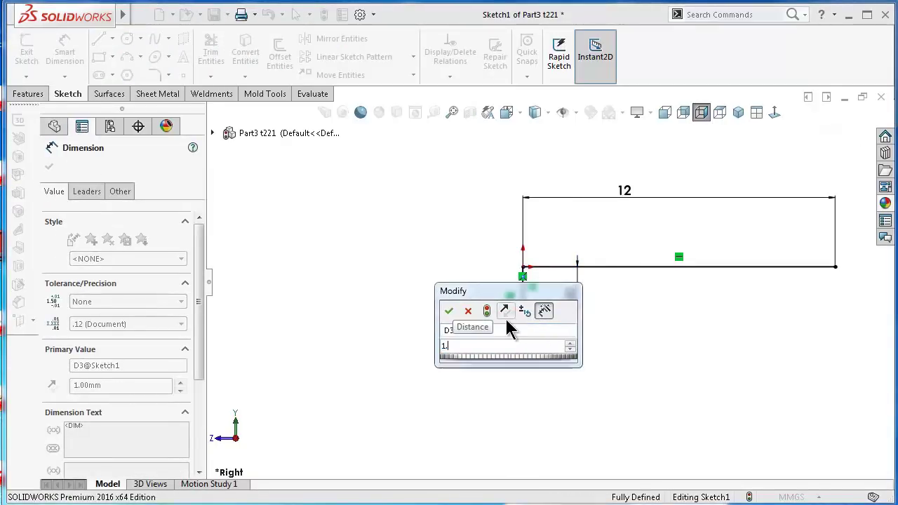
pyautogui.press('Return')
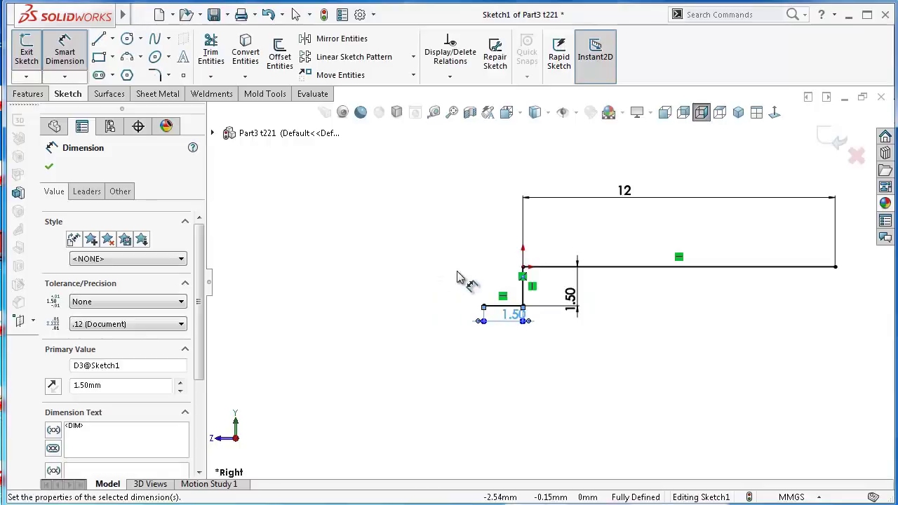
pyautogui.click(458, 273)
pyautogui.scroll(-2, 596, 305)
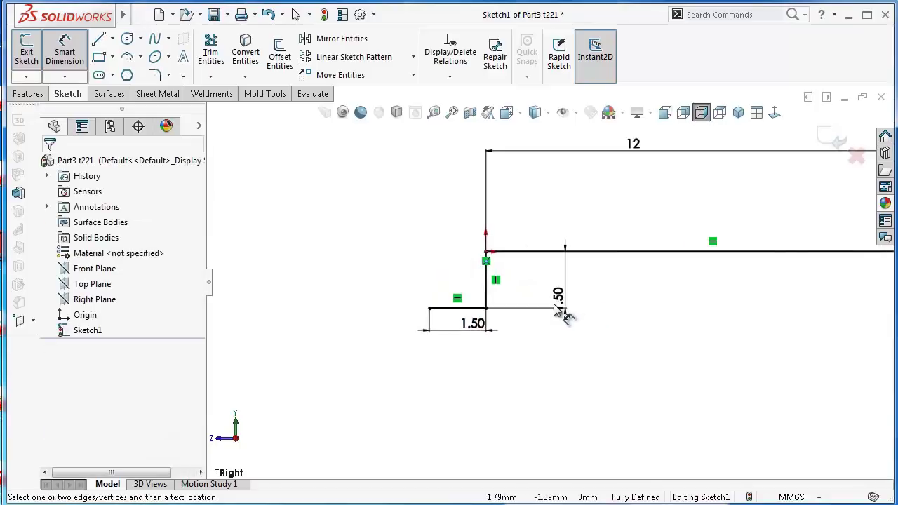
pyautogui.scroll(2, 598, 284)
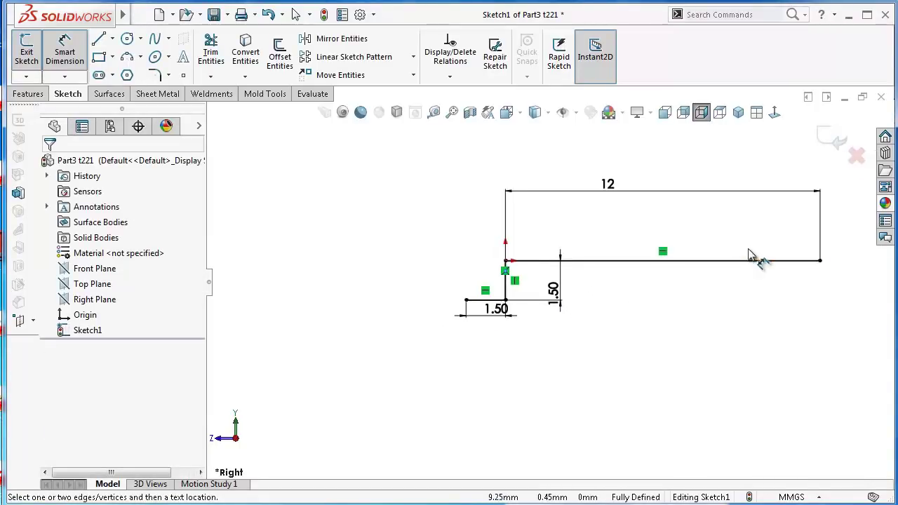
pyautogui.scroll(-2, 751, 256)
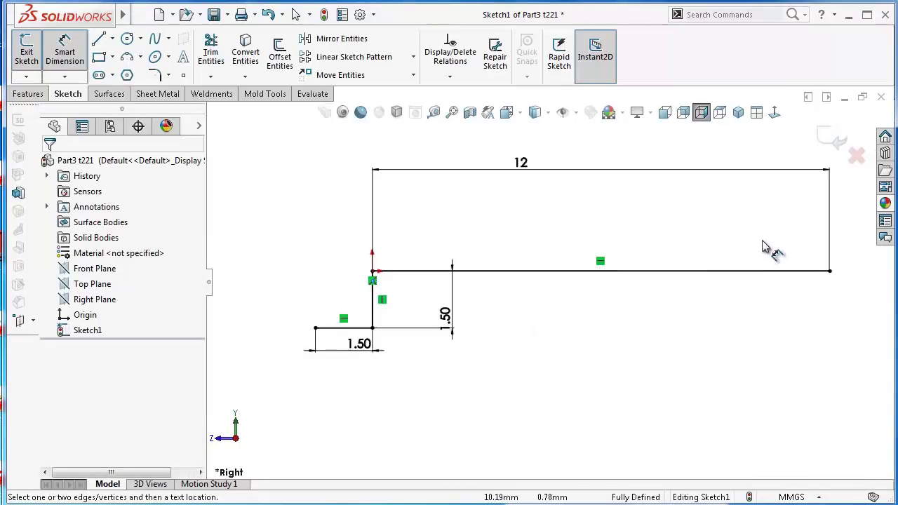
pyautogui.click(160, 96)
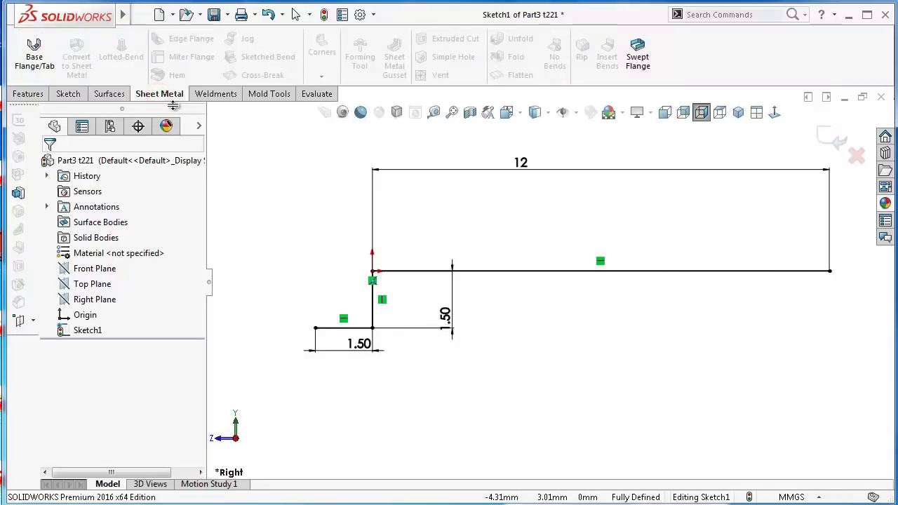
# Start a base flange with 1.26 mm depth, 0.15 mm bend radius and 0.25 mm thickness.
pyautogui.click(40, 67)
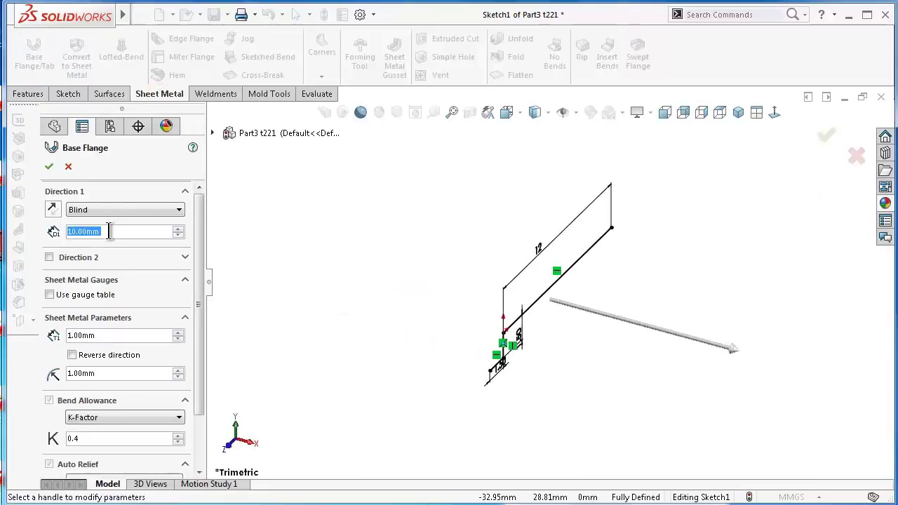
pyautogui.write('1.26')
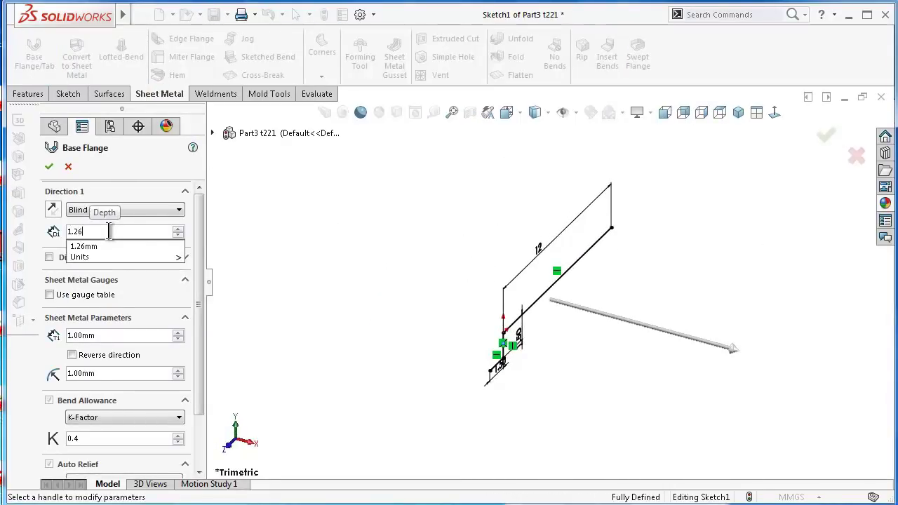
pyautogui.click(45, 344)
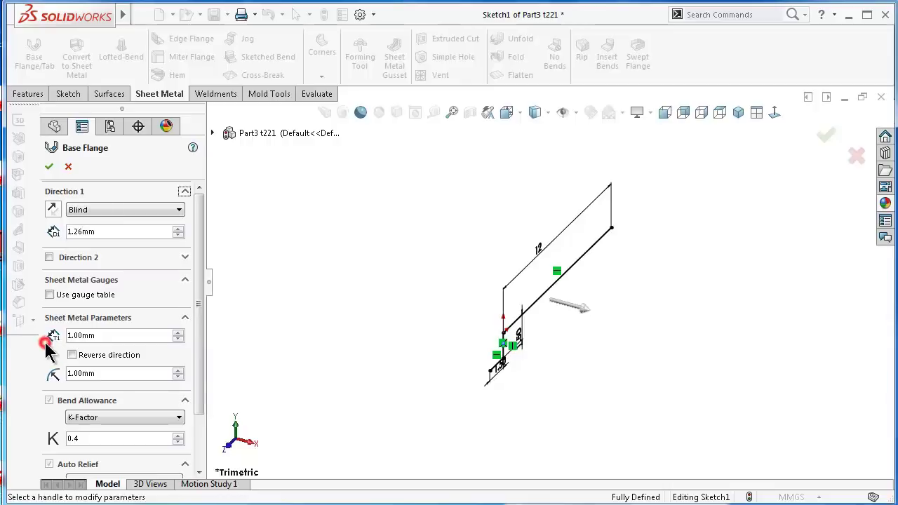
pyautogui.click(113, 373)
pyautogui.write('0.15')
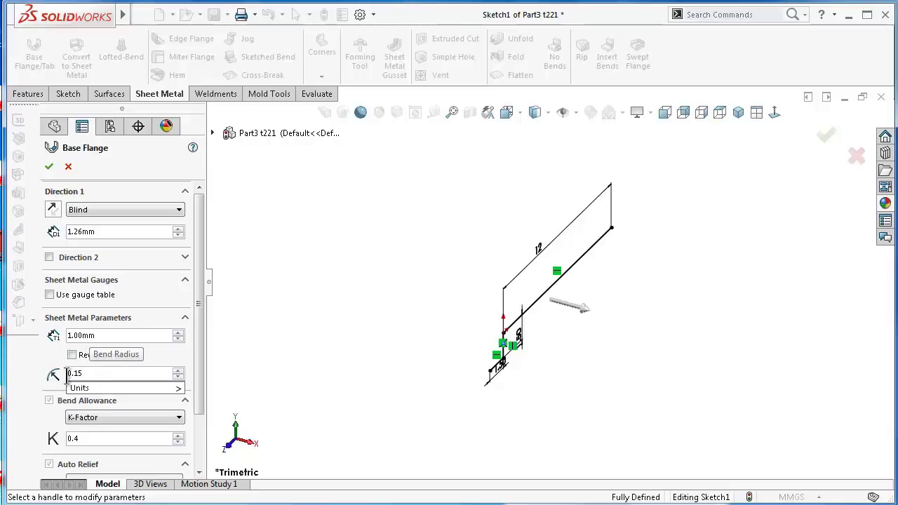
pyautogui.click(399, 342)
pyautogui.scroll(-2, 537, 379)
pyautogui.scroll(-2, 523, 332)
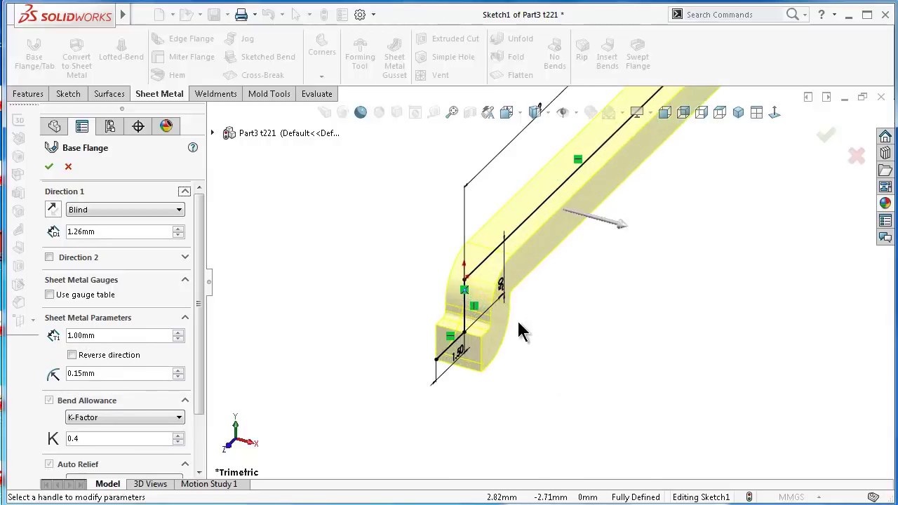
pyautogui.moveTo(548, 344); pyautogui.dragTo(491, 302, button='middle')
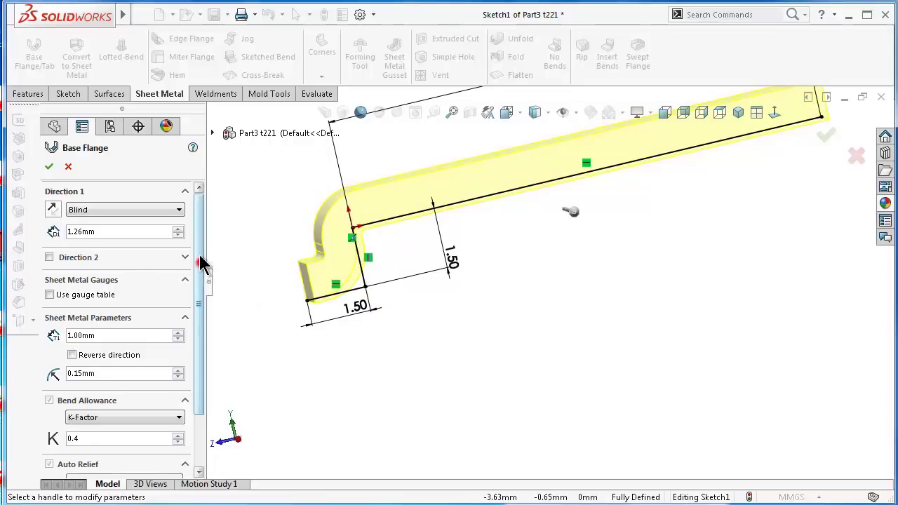
pyautogui.doubleClick(119, 336)
pyautogui.write('0.25')
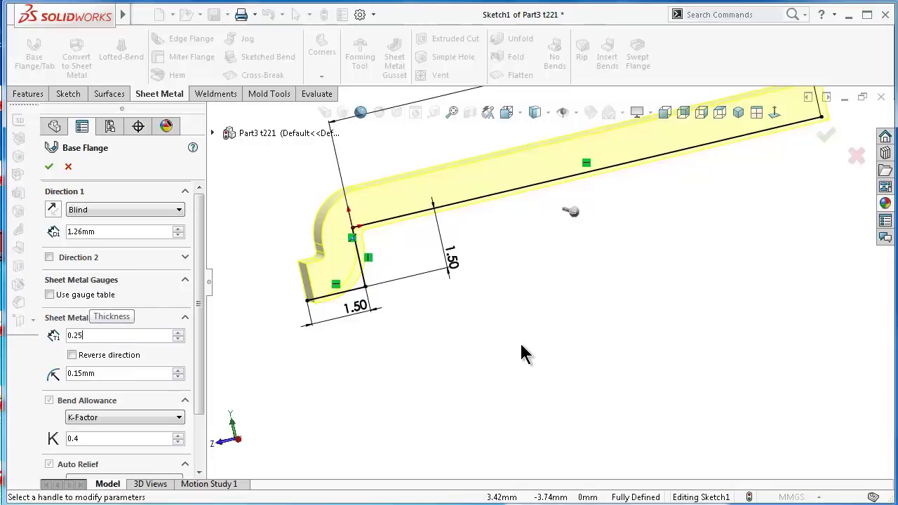
pyautogui.press('Return')
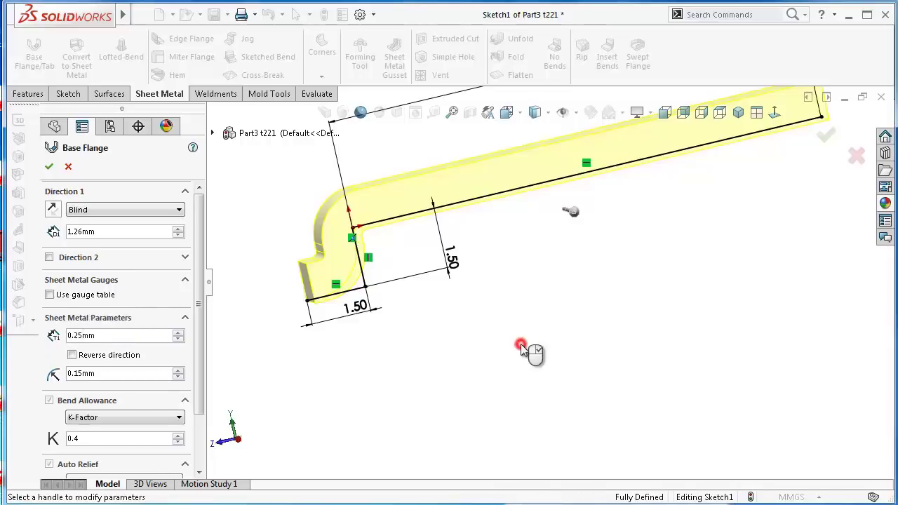
# Set the flange's Direction 1 to Mid Plane and accept the base flange.
pyautogui.moveTo(522, 350)
pyautogui.mouseDown(button='middle')
pyautogui.moveTo(505, 269)
pyautogui.moveTo(506, 295)
pyautogui.moveTo(567, 311)
pyautogui.moveTo(579, 356)
pyautogui.moveTo(552, 297)
pyautogui.moveTo(558, 258)
pyautogui.moveTo(553, 270)
pyautogui.mouseUp(button='middle')
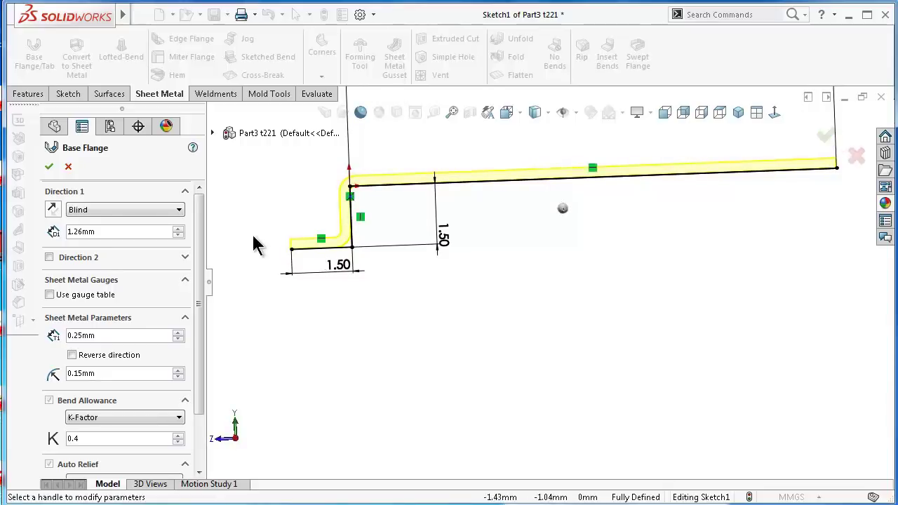
pyautogui.click(135, 211)
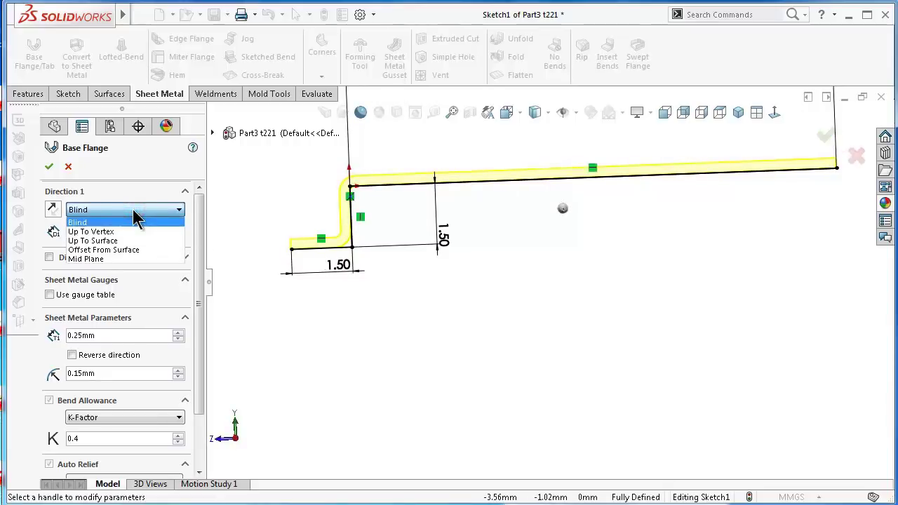
pyautogui.click(122, 257)
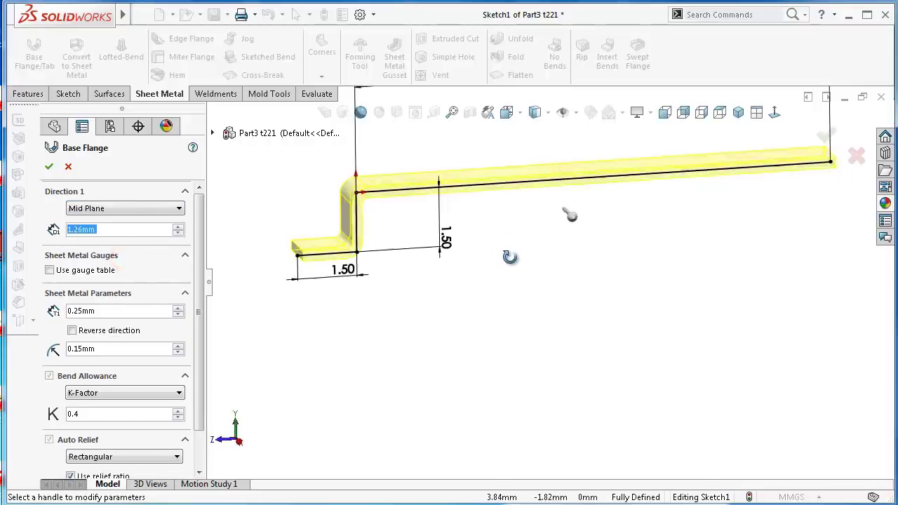
pyautogui.moveTo(510, 257)
pyautogui.mouseDown(button='middle')
pyautogui.moveTo(524, 295)
pyautogui.moveTo(539, 289)
pyautogui.mouseUp(button='middle')
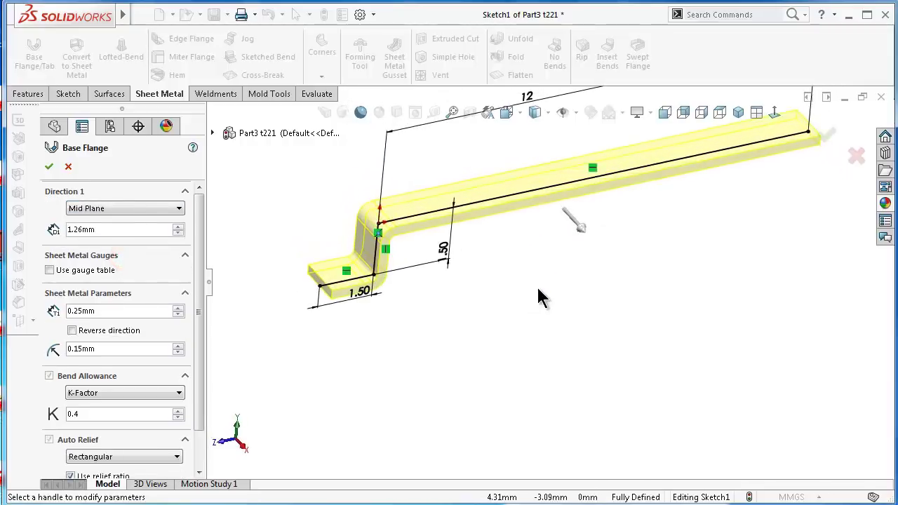
pyautogui.click(831, 139)
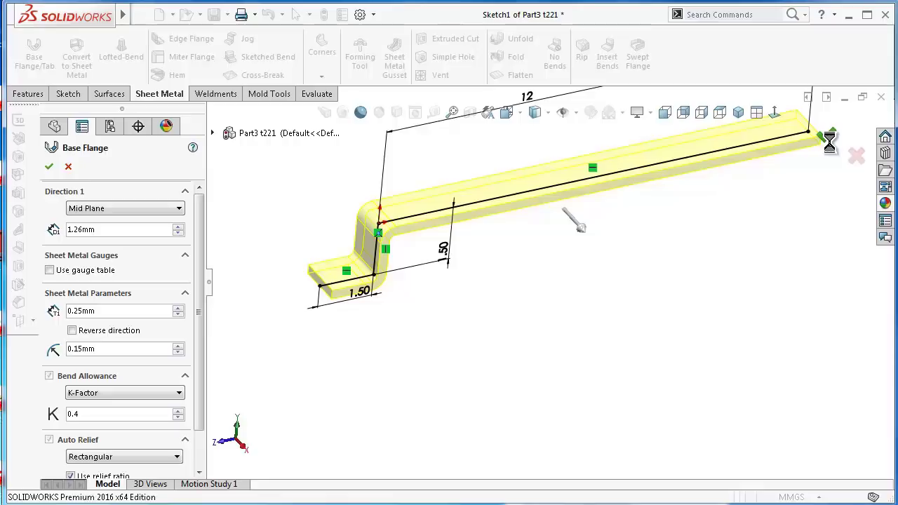
# Select the Sheet<1>(1) body in the cut list and apply a yellow appearance.
pyautogui.click(616, 245)
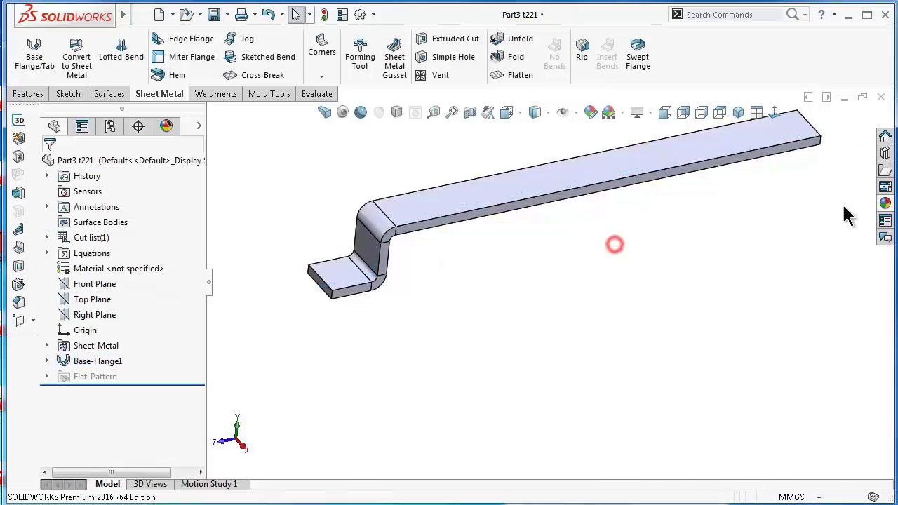
pyautogui.click(87, 361)
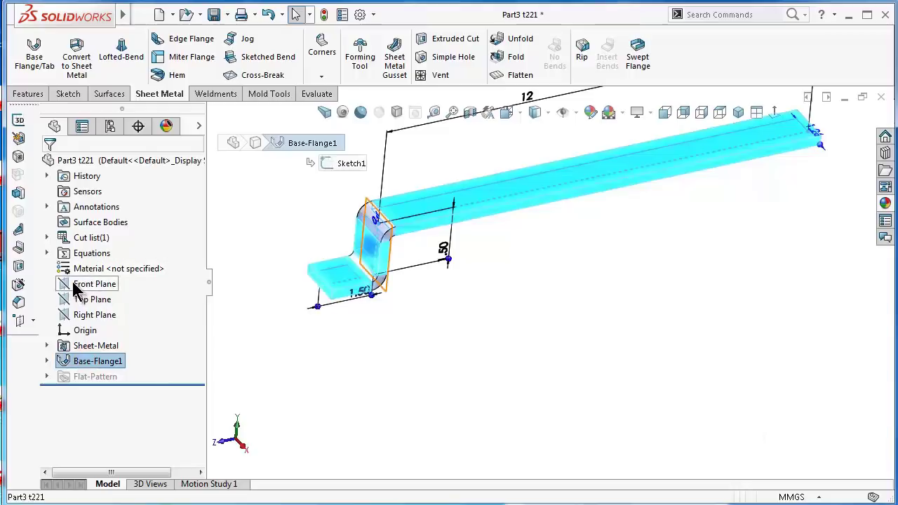
pyautogui.click(46, 237)
pyautogui.click(98, 257)
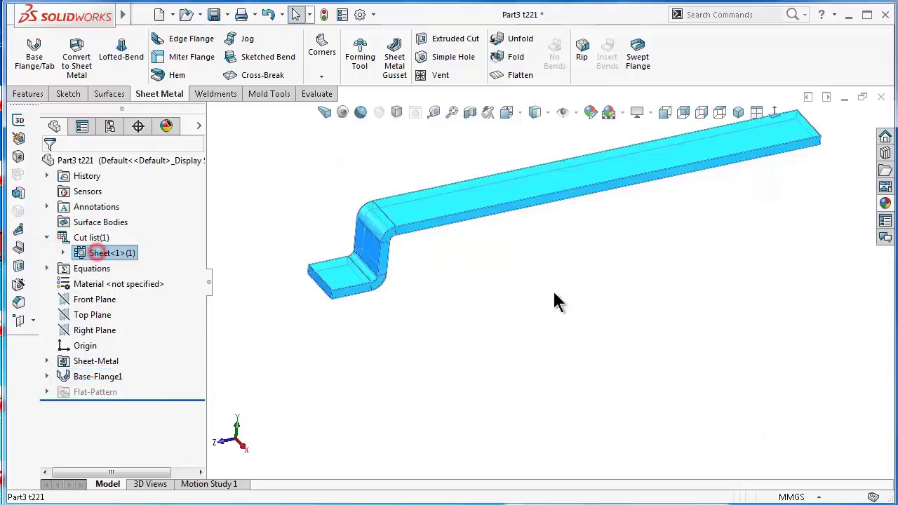
pyautogui.click(885, 203)
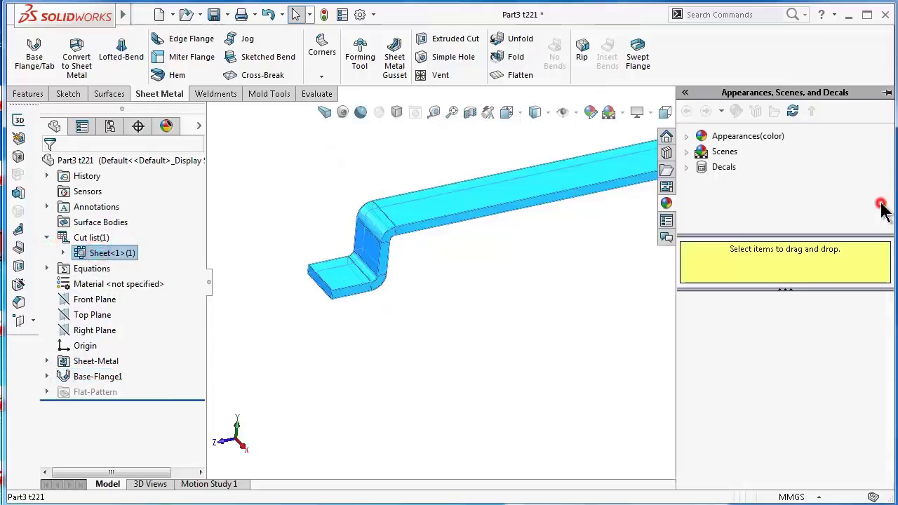
pyautogui.click(687, 136)
pyautogui.click(721, 168)
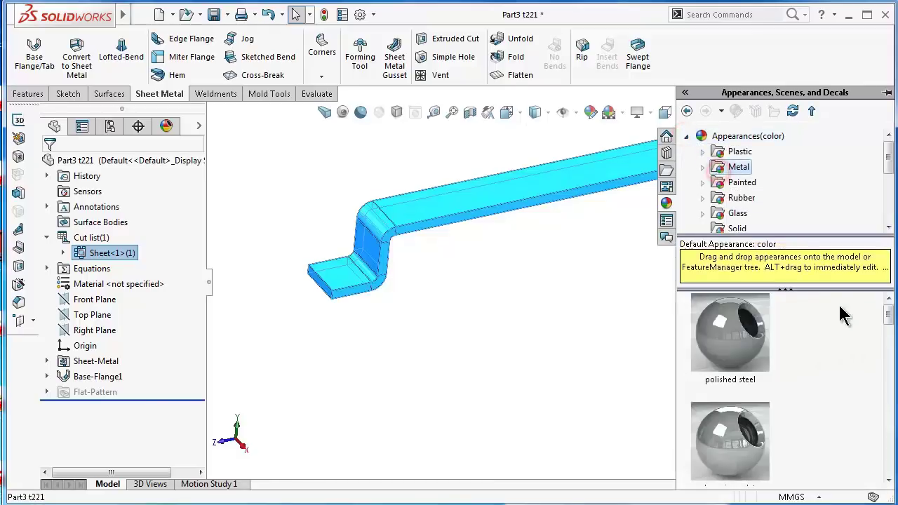
pyautogui.moveTo(889, 307); pyautogui.dragTo(889, 362)
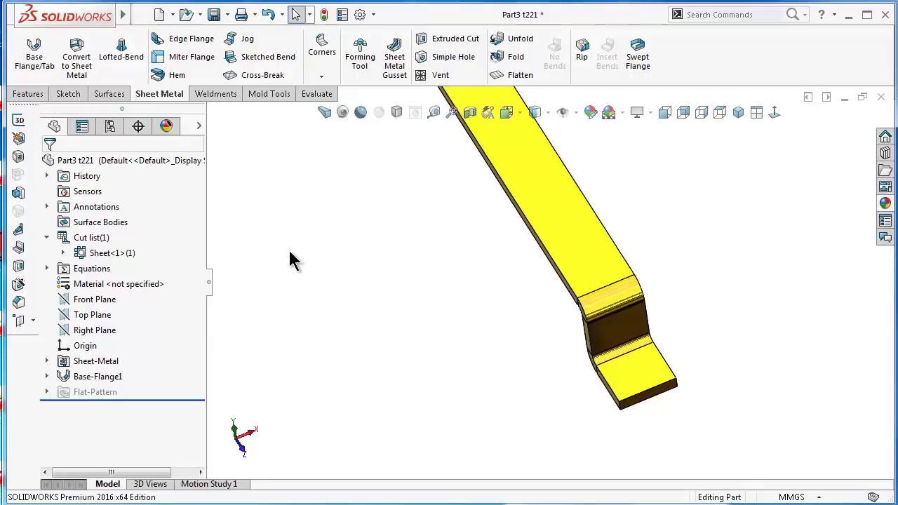
pyautogui.click(30, 94)
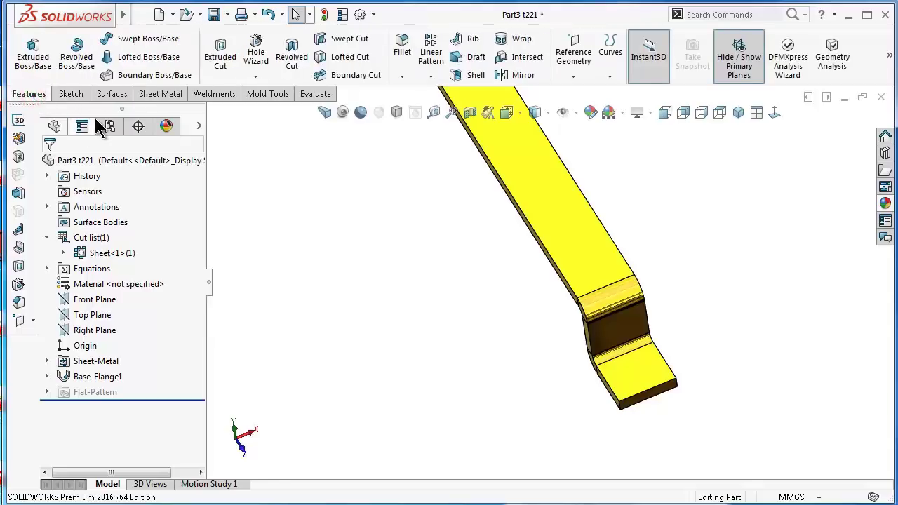
# Add a full round fillet across the two side faces and end face of the short foot.
pyautogui.click(402, 46)
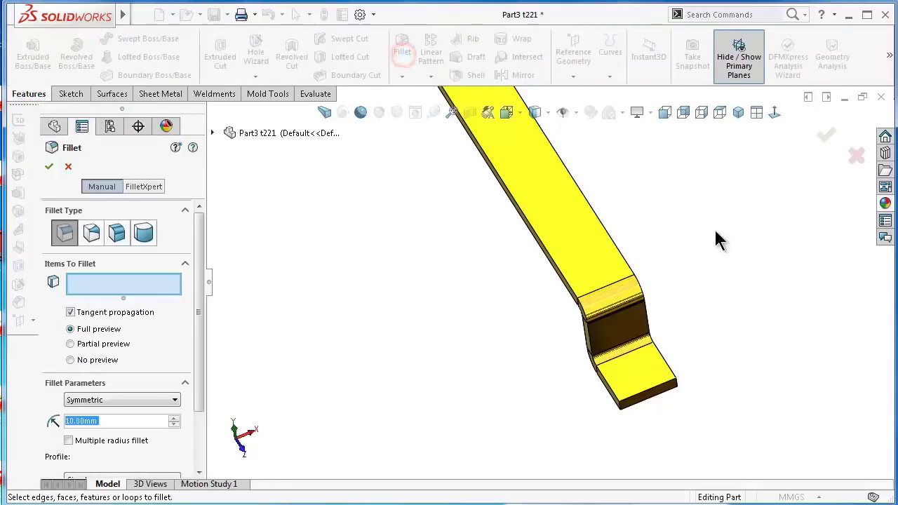
pyautogui.click(151, 237)
pyautogui.moveTo(672, 454)
pyautogui.mouseDown(button='middle')
pyautogui.moveTo(656, 418)
pyautogui.moveTo(590, 383)
pyautogui.moveTo(695, 387)
pyautogui.moveTo(685, 347)
pyautogui.mouseUp(button='middle')
pyautogui.click(591, 372)
pyautogui.click(623, 377)
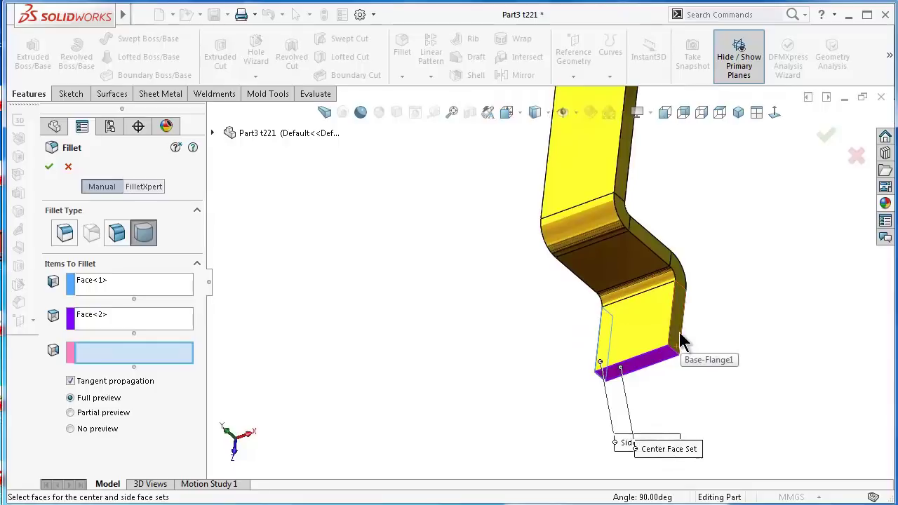
pyautogui.click(679, 333)
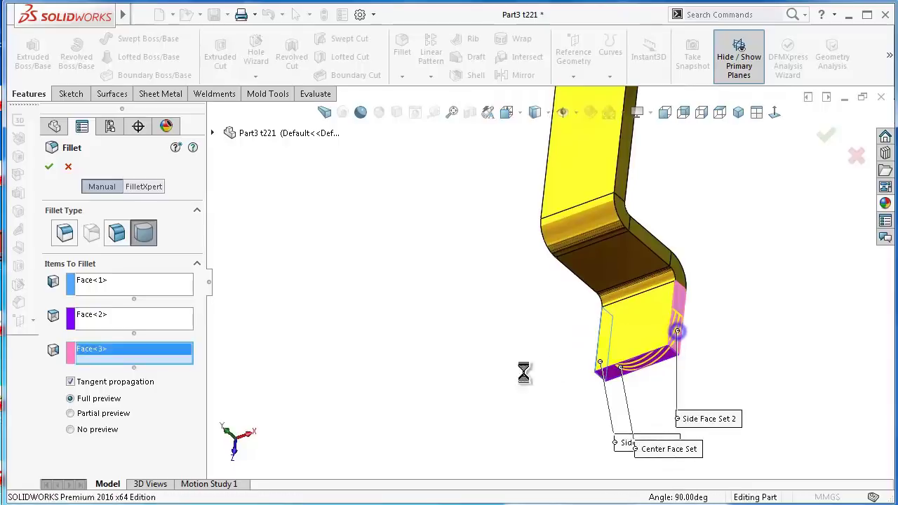
pyautogui.press('Return')
pyautogui.moveTo(515, 355); pyautogui.dragTo(449, 294, button='middle')
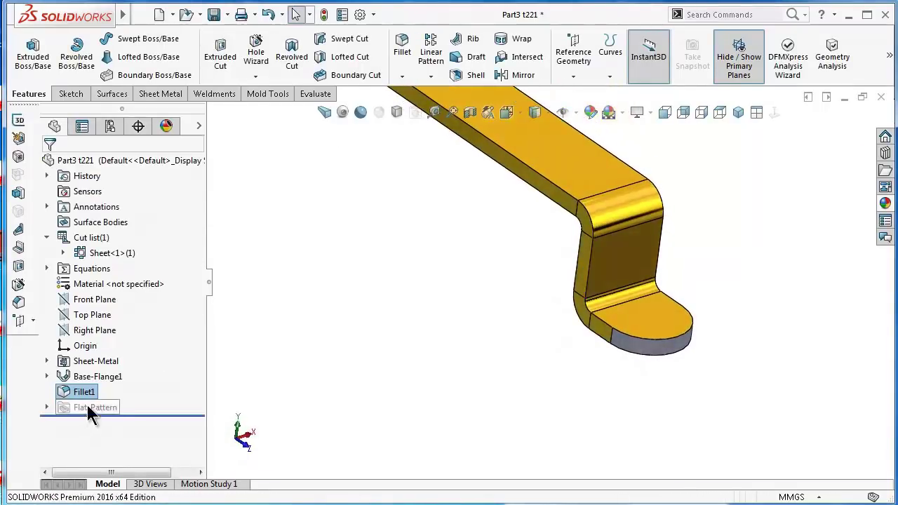
# Drag a yellow appearance onto the whole part.
pyautogui.click(85, 393)
pyautogui.click(85, 392)
pyautogui.click(886, 203)
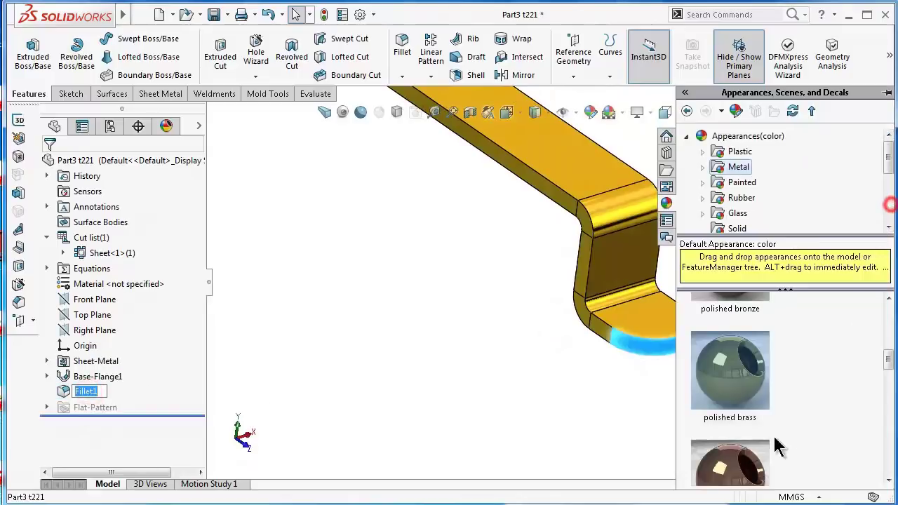
pyautogui.moveTo(725, 380); pyautogui.dragTo(635, 369)
pyautogui.moveTo(645, 325); pyautogui.dragTo(644, 351, button='middle')
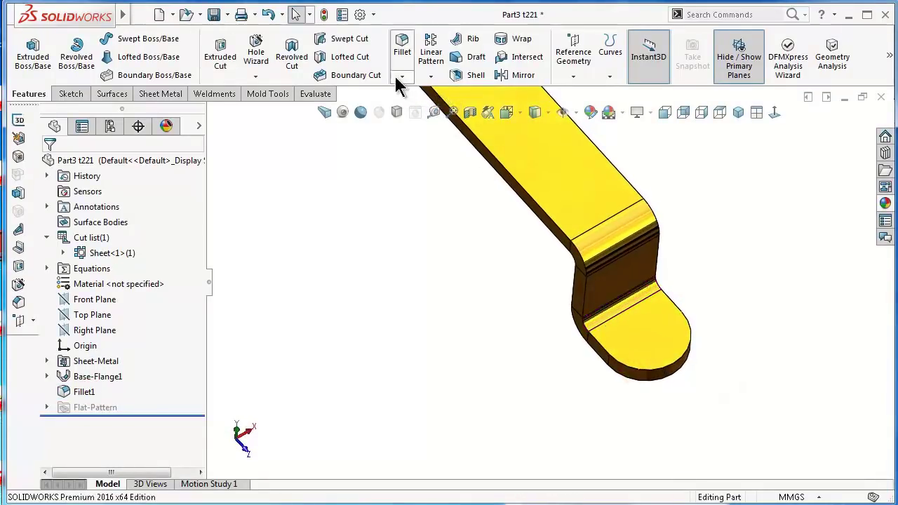
pyautogui.click(168, 95)
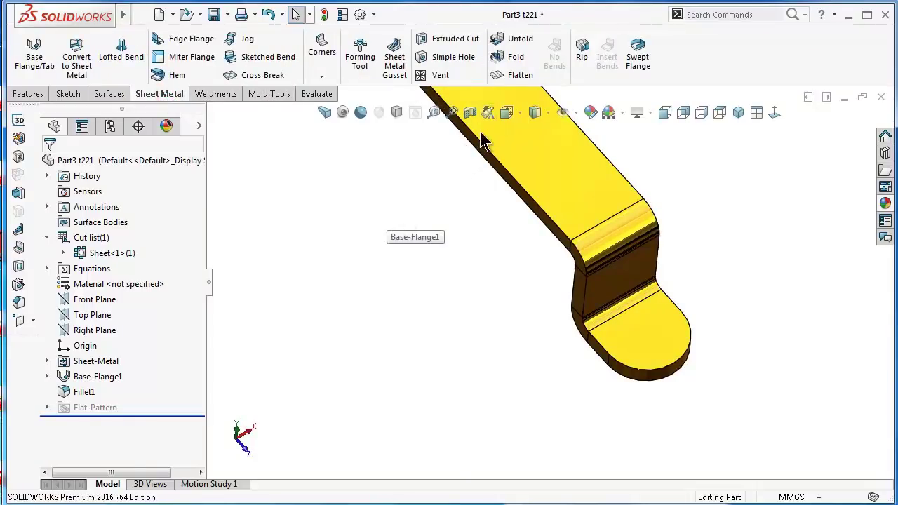
# Sketch a single point on the rounded end's centreline on the flange face, viewed normal to it.
pyautogui.click(551, 246)
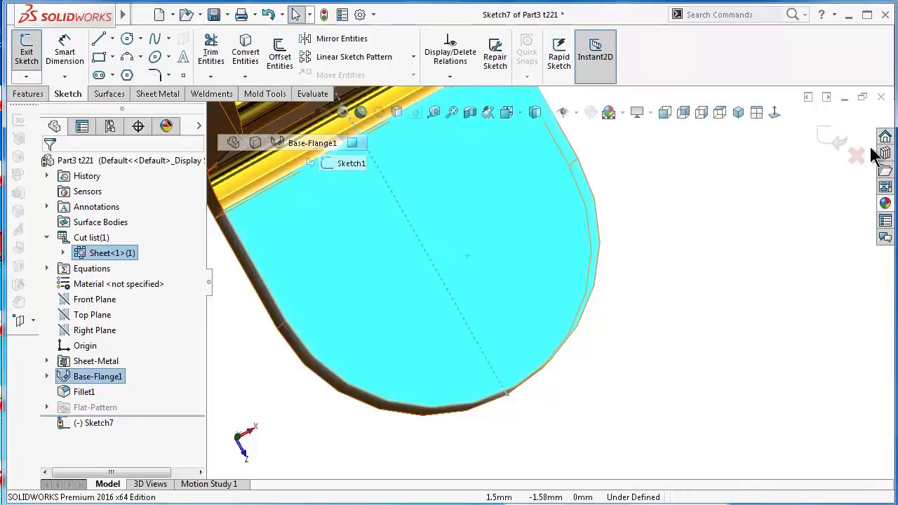
pyautogui.click(775, 112)
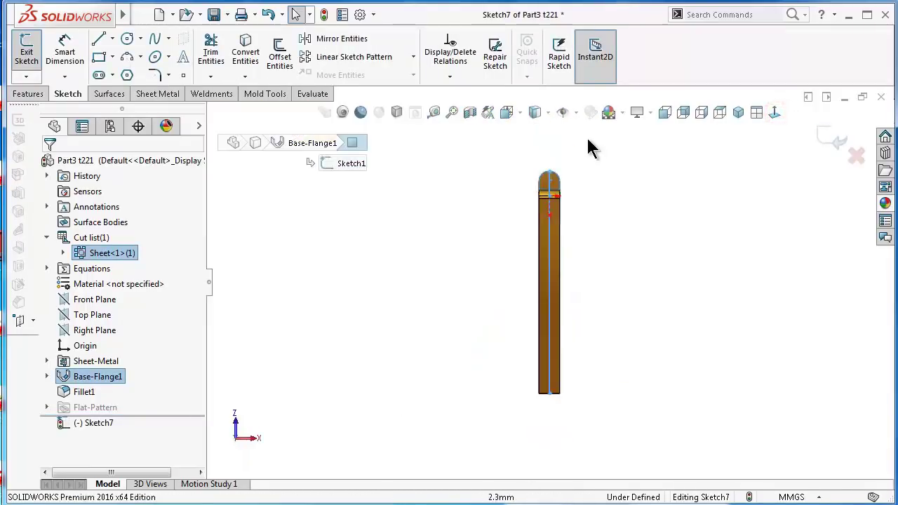
pyautogui.click(181, 76)
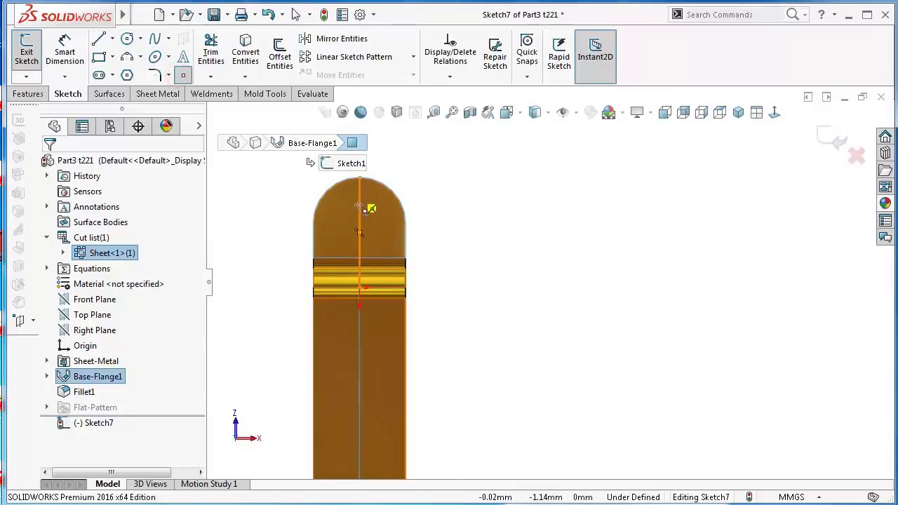
pyautogui.click(359, 224)
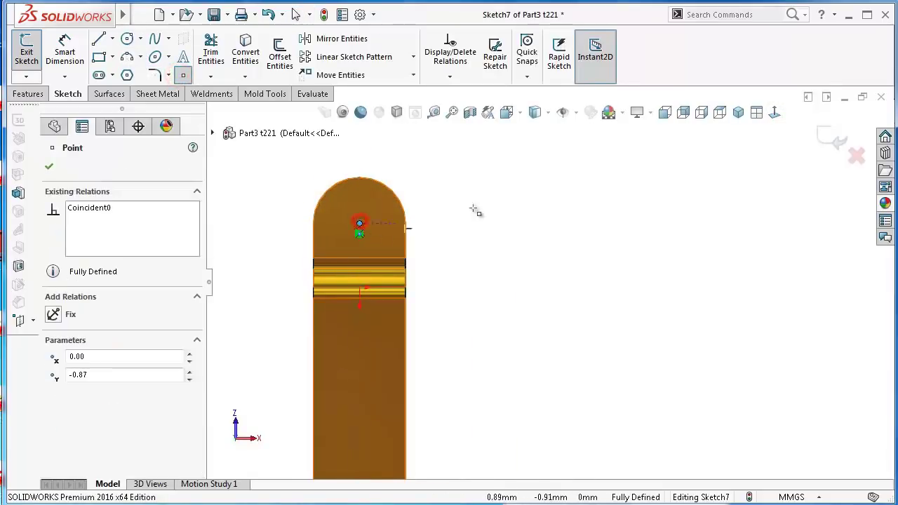
pyautogui.click(838, 134)
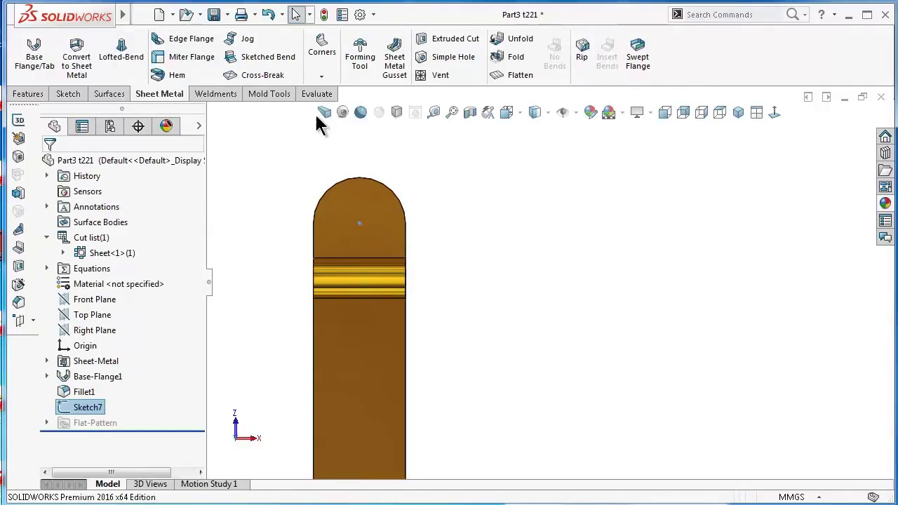
pyautogui.click(425, 57)
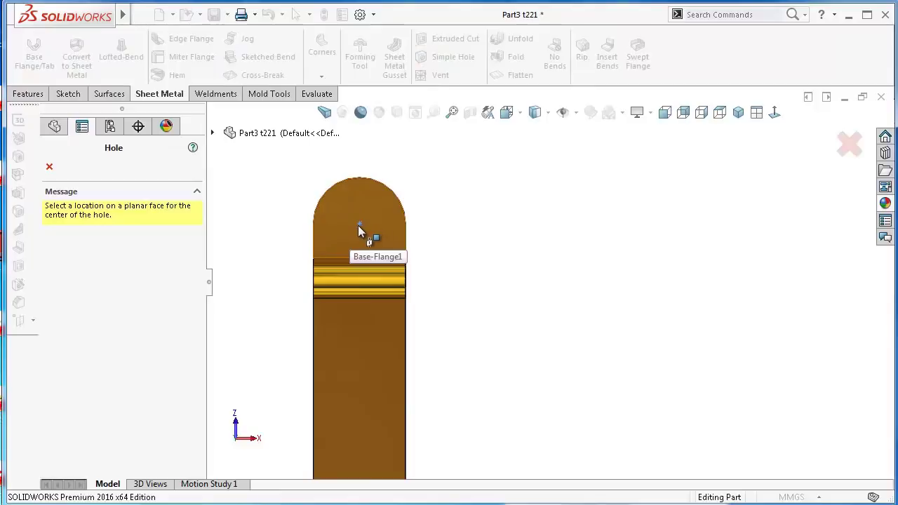
# Cut a 0.35 mm simple hole at the rounded end, with depth linked to thickness.
pyautogui.click(360, 224)
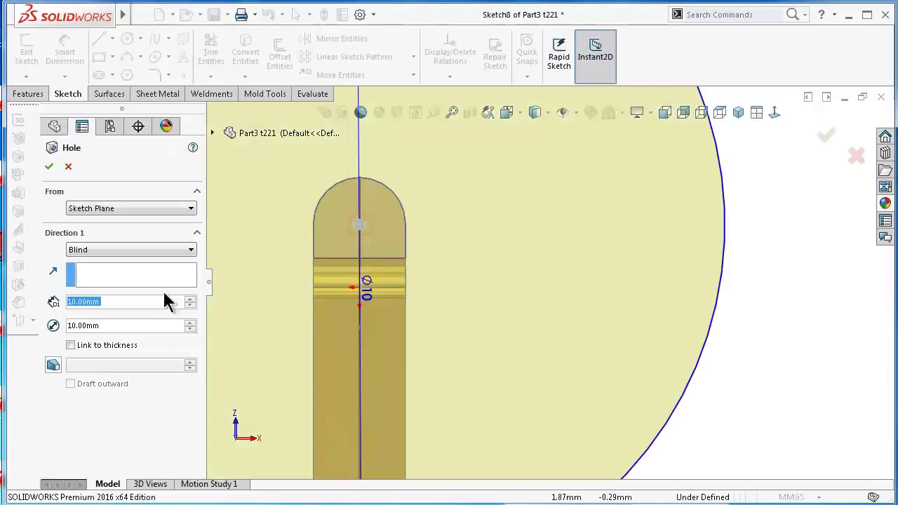
pyautogui.click(71, 345)
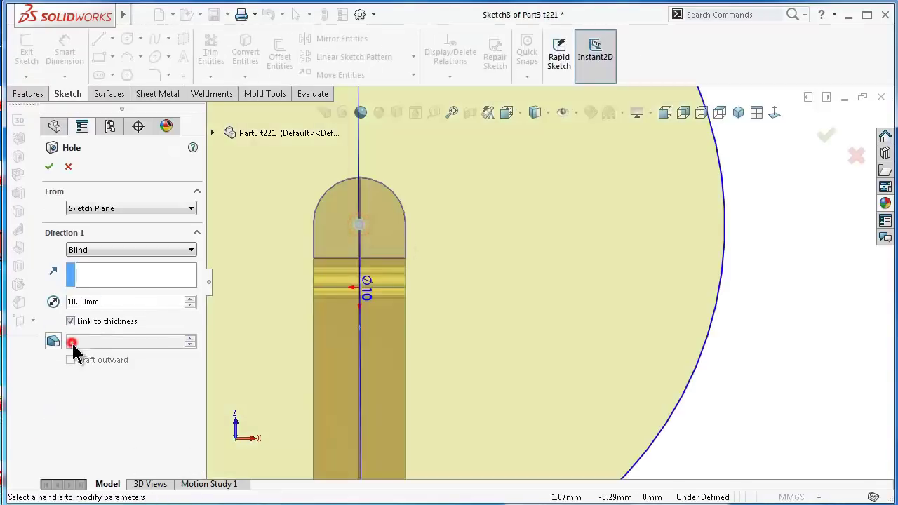
pyautogui.click(133, 302)
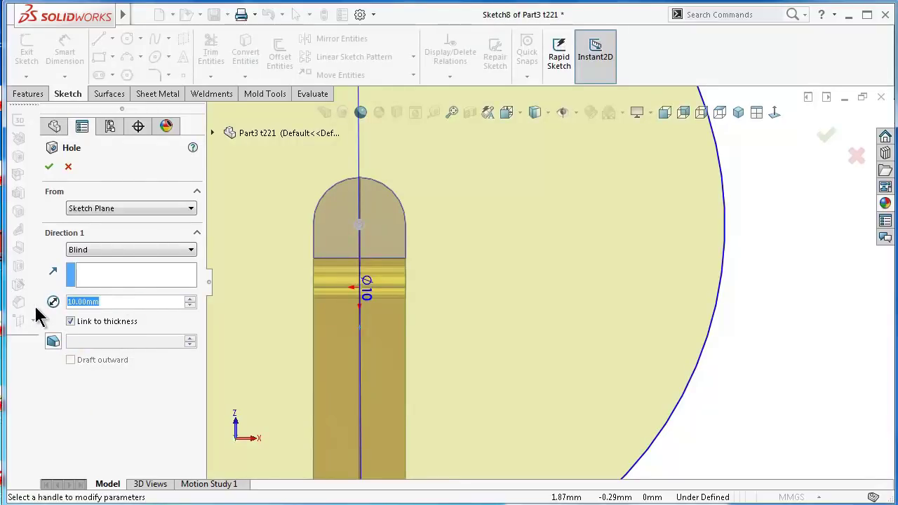
pyautogui.write('0.35')
pyautogui.press('Return')
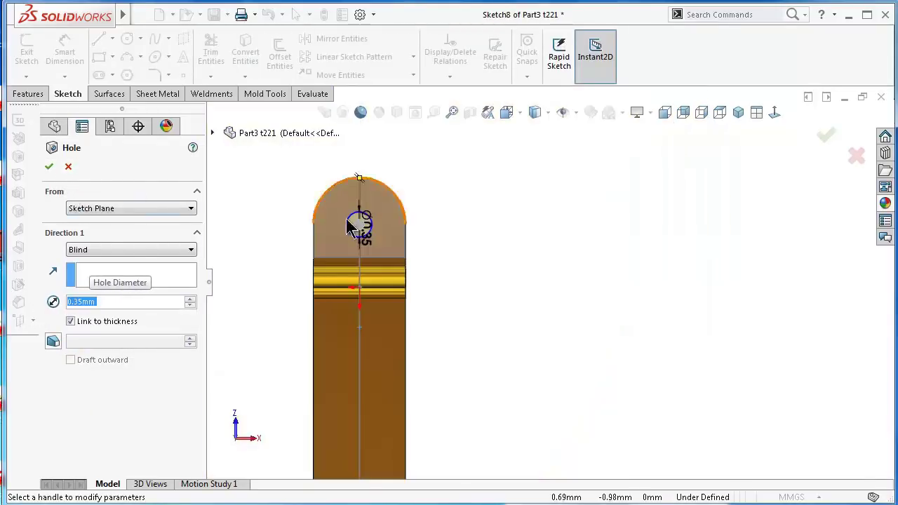
pyautogui.hotkey('ctrl', '5')
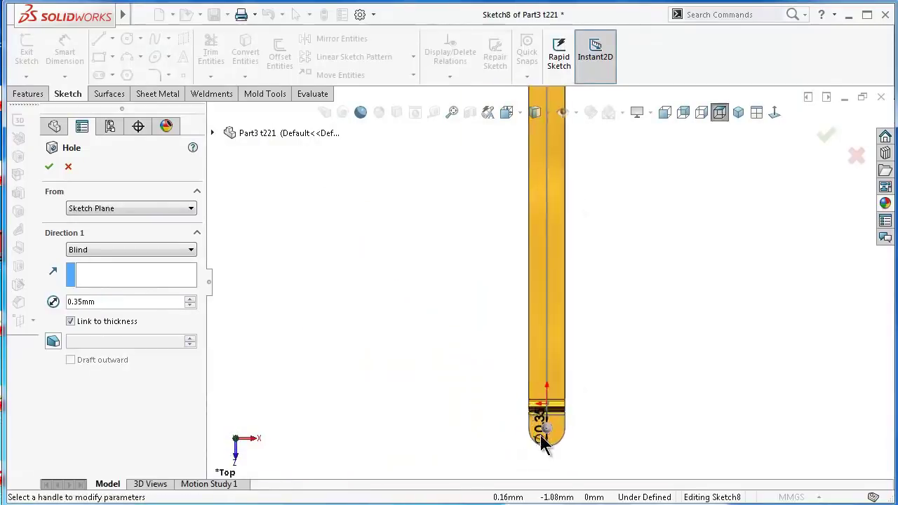
pyautogui.scroll(-2, 540, 435)
pyautogui.scroll(-3, 554, 433)
pyautogui.scroll(-2, 463, 369)
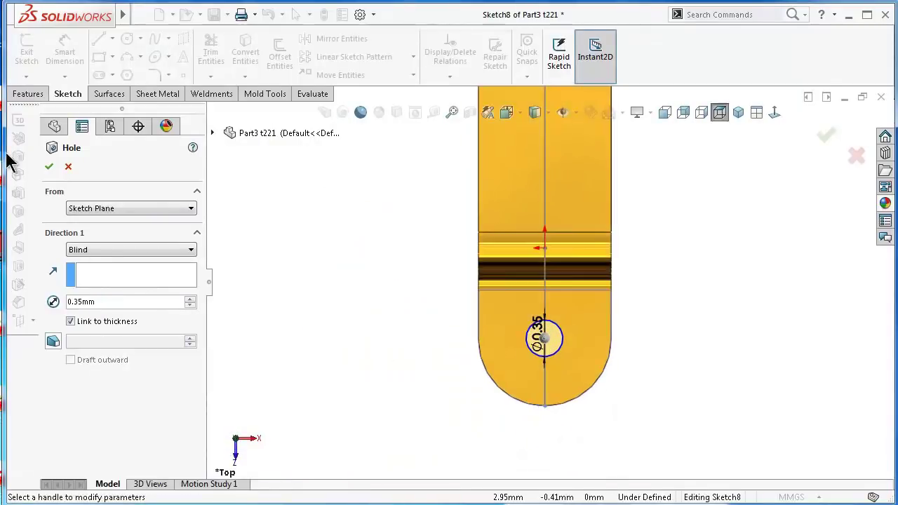
pyautogui.click(49, 167)
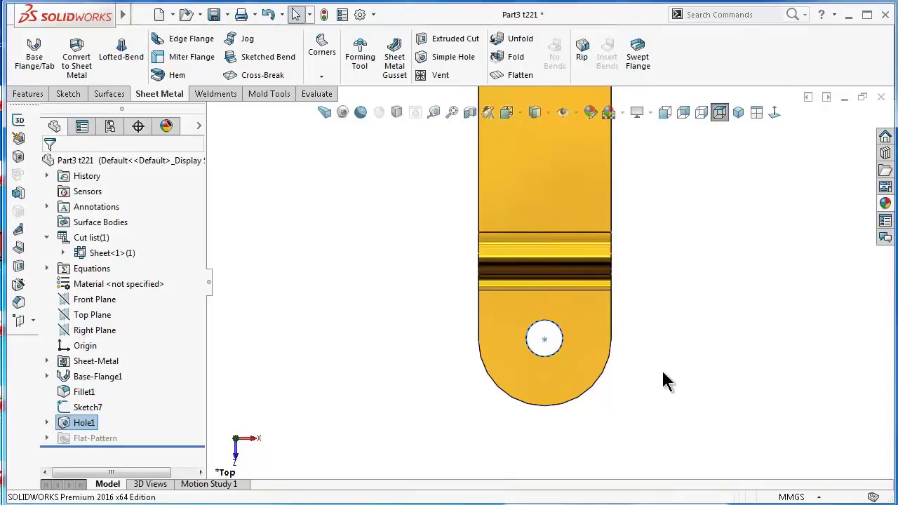
pyautogui.moveTo(664, 381)
pyautogui.mouseDown(button='middle')
pyautogui.moveTo(521, 327)
pyautogui.moveTo(546, 437)
pyautogui.moveTo(688, 409)
pyautogui.mouseUp(button='middle')
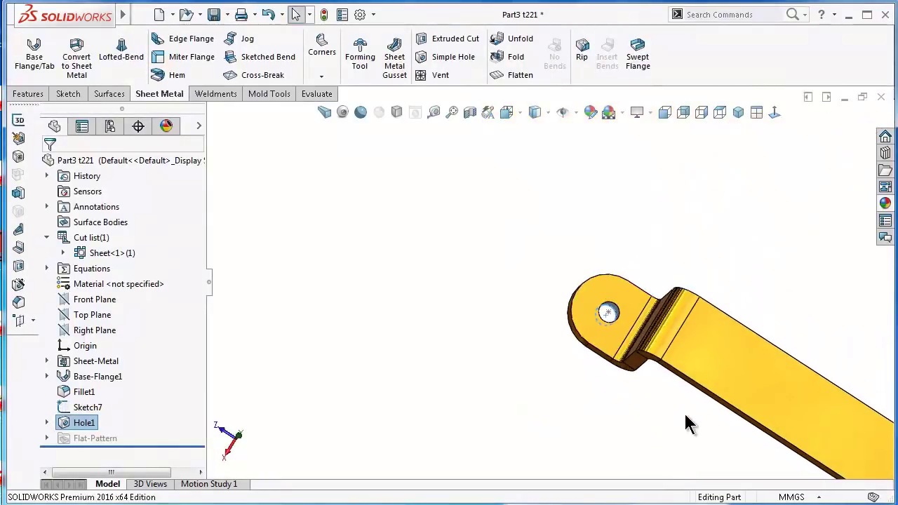
# View the part isometrically, save Part3 t221, and bring up the Save As option.
pyautogui.click(738, 113)
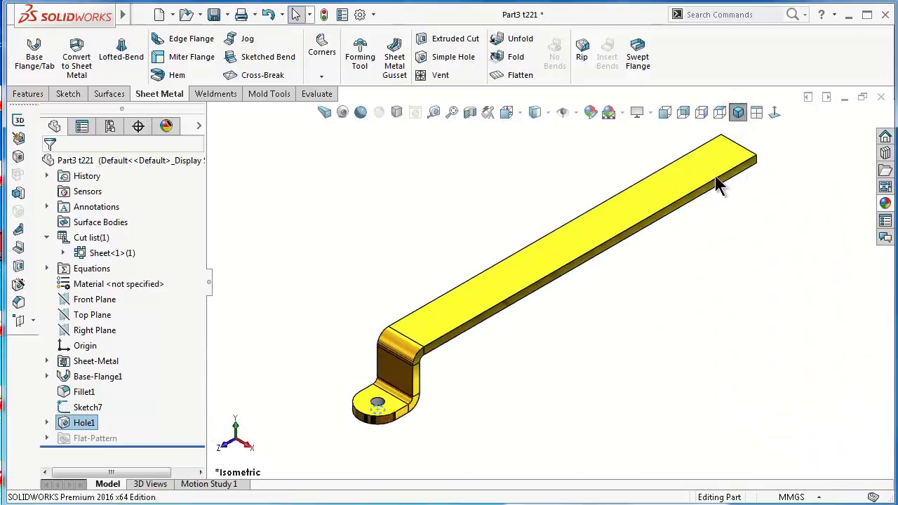
pyautogui.scroll(-2, 611, 231)
pyautogui.scroll(1, 620, 235)
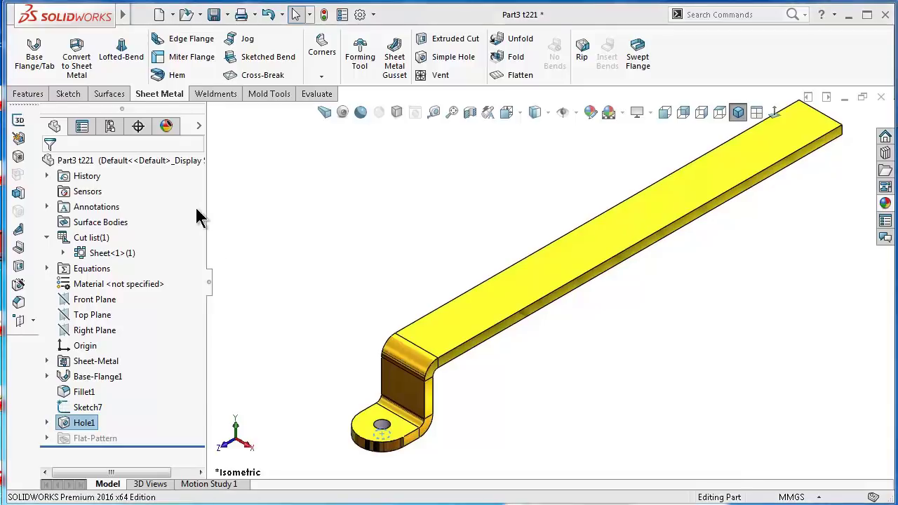
pyautogui.click(214, 14)
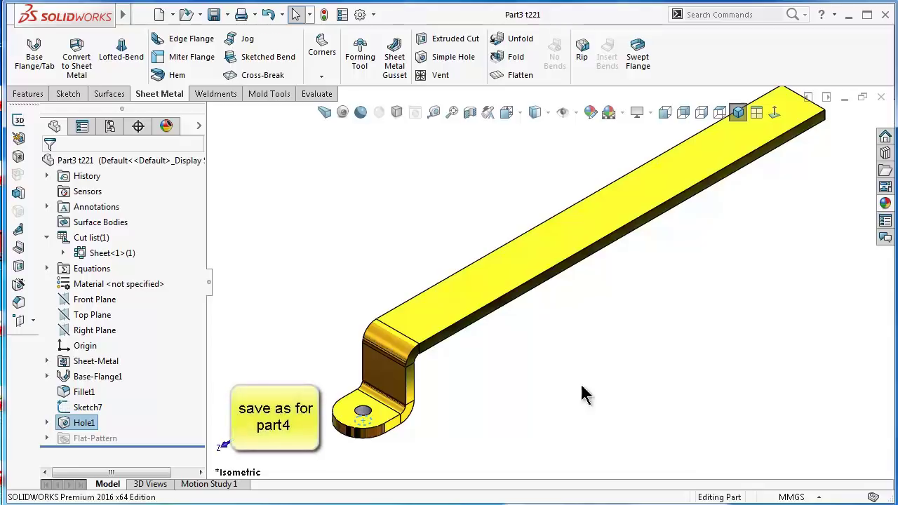
pyautogui.click(228, 15)
# Save a copy of the part as Part4 t221.
pyautogui.click(245, 50)
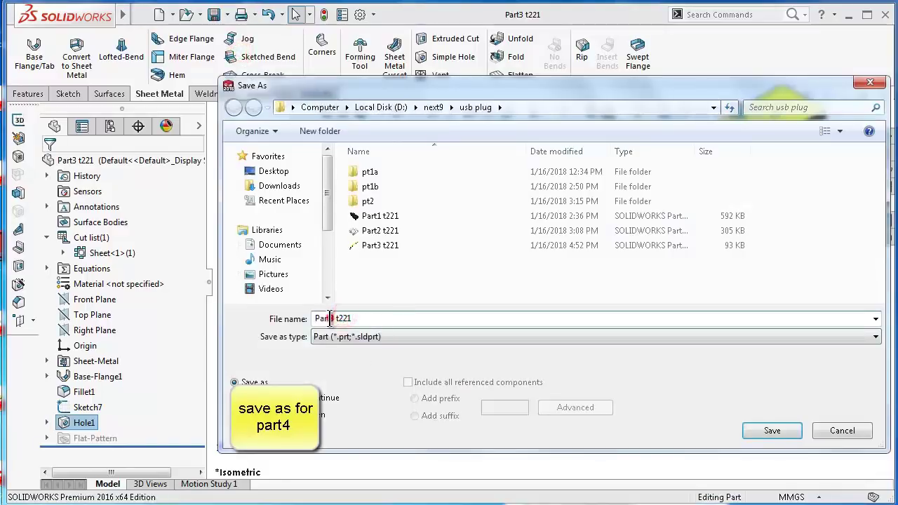
pyautogui.moveTo(330, 319); pyautogui.dragTo(335, 319)
pyautogui.write('4')
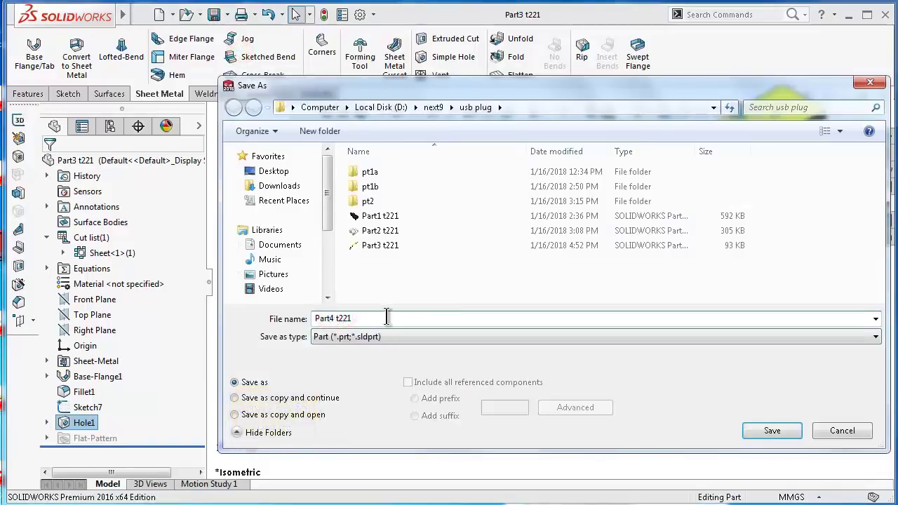
pyautogui.press('Return')
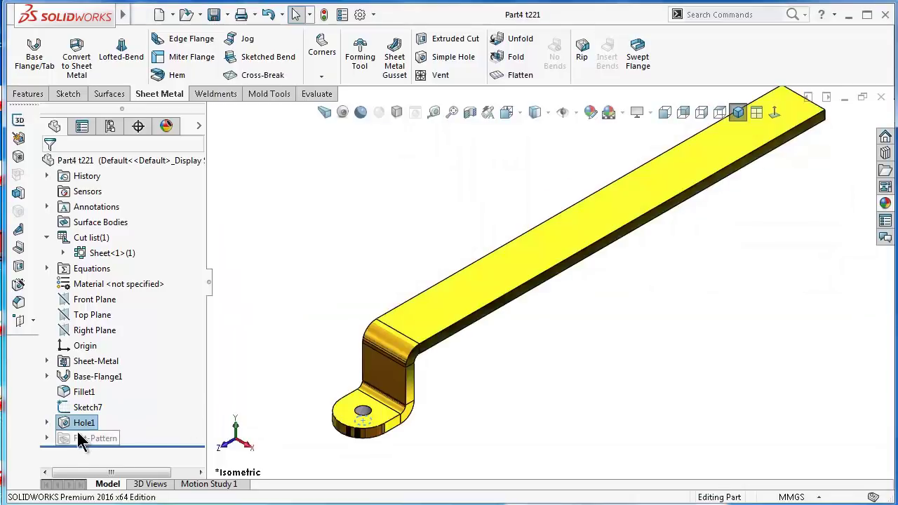
# Change Sketch1's bar length dimension to 90 and rebuild the part.
pyautogui.click(46, 376)
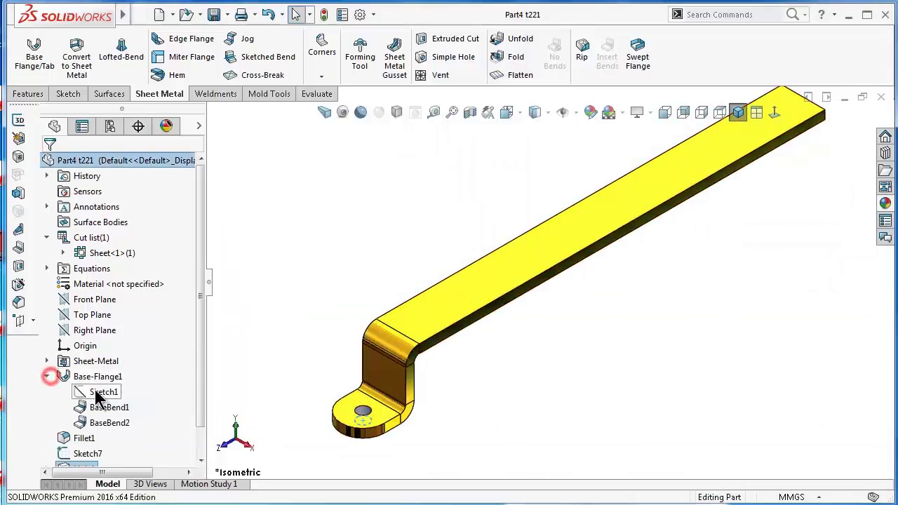
pyautogui.click(100, 395)
pyautogui.doubleClick(525, 158)
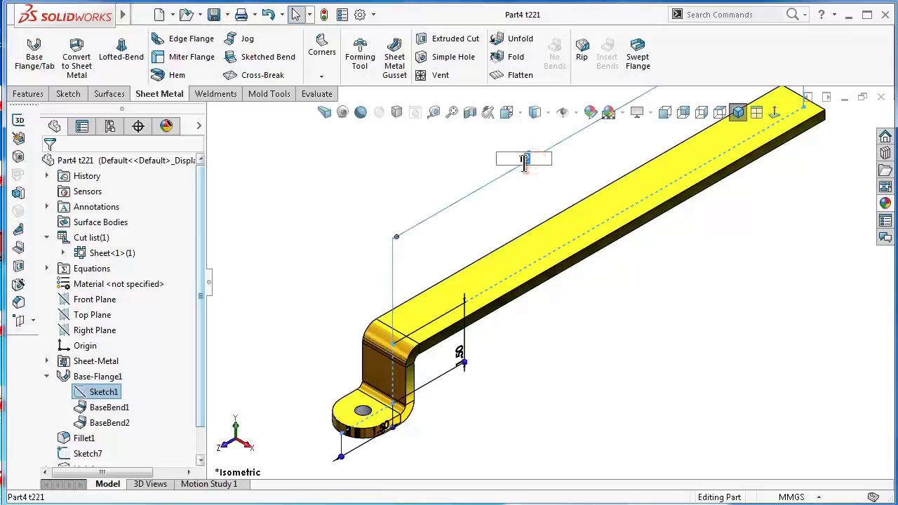
pyautogui.write('90')
pyautogui.press('Return')
pyautogui.click(381, 186)
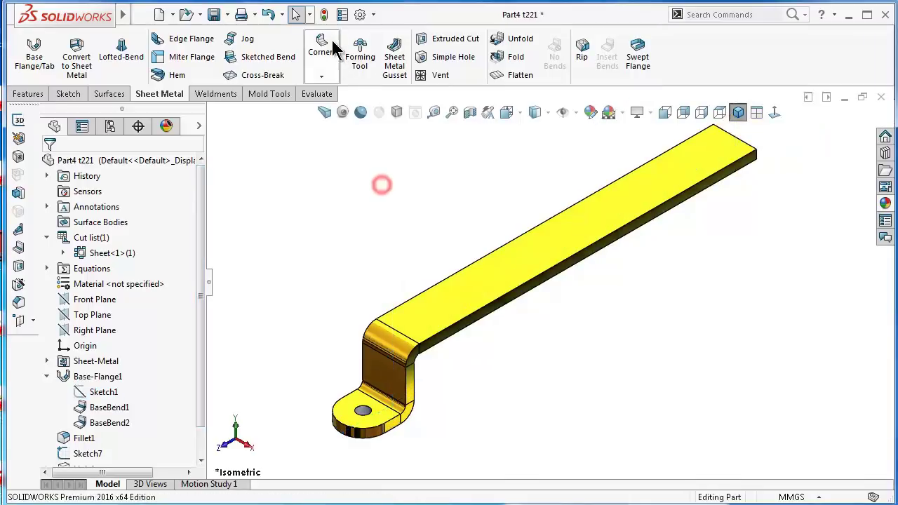
pyautogui.click(738, 112)
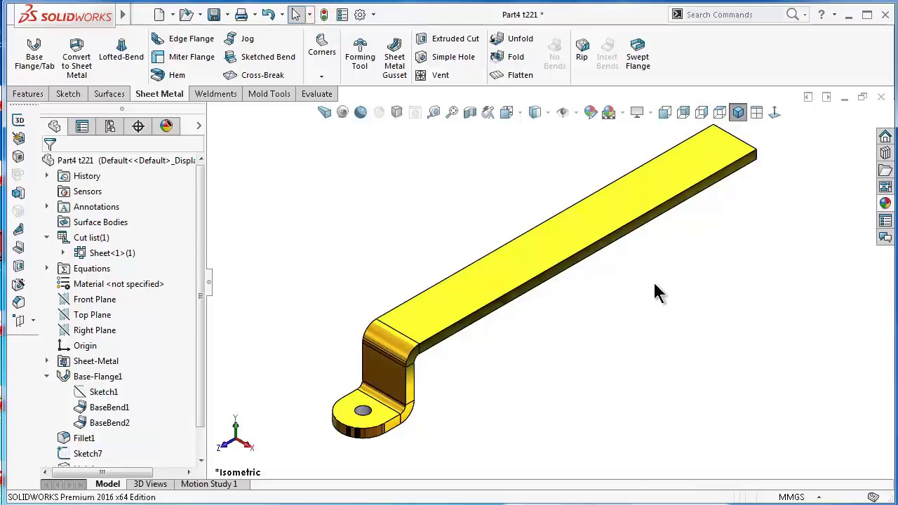
# Fit the shortened Part4 t221 bar to the view.
pyautogui.click(324, 113)
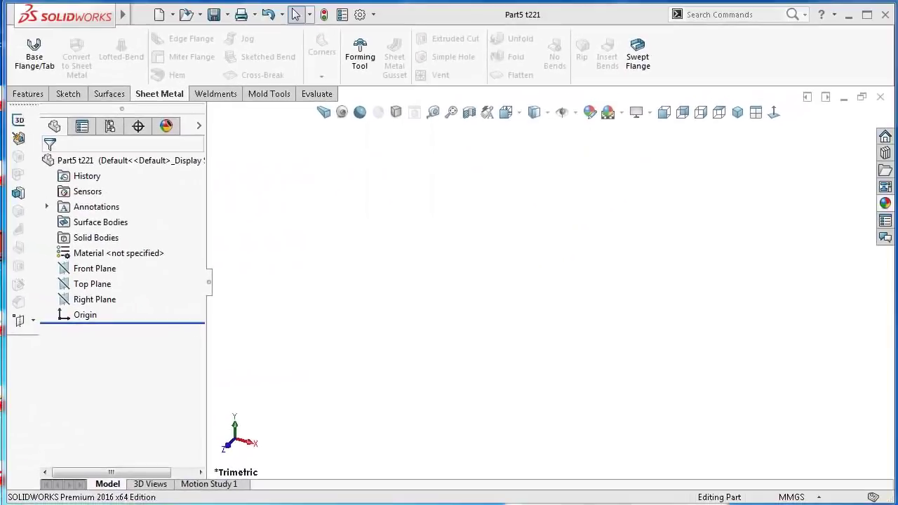
# Start a sketch on the Front Plane and draw a centre rectangle at the origin.
pyautogui.click(98, 269)
pyautogui.click(128, 253)
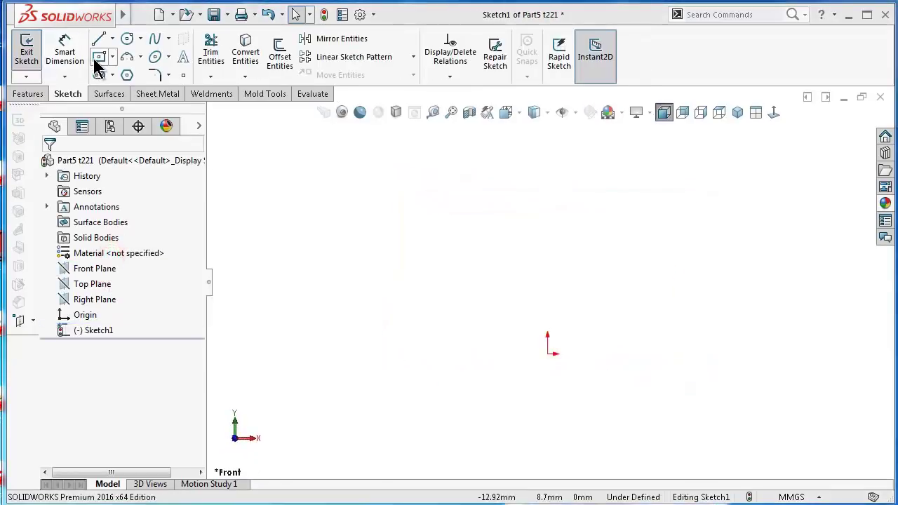
pyautogui.click(99, 56)
pyautogui.click(548, 355)
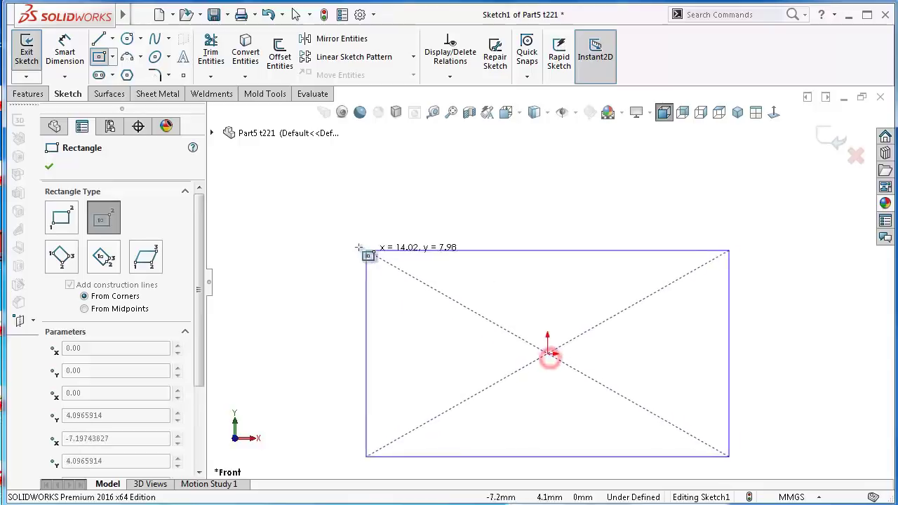
pyautogui.click(365, 279)
pyautogui.rightClick(306, 342)
# Dimension the rectangle 12.15 wide and 4.54 tall.
pyautogui.click(429, 284)
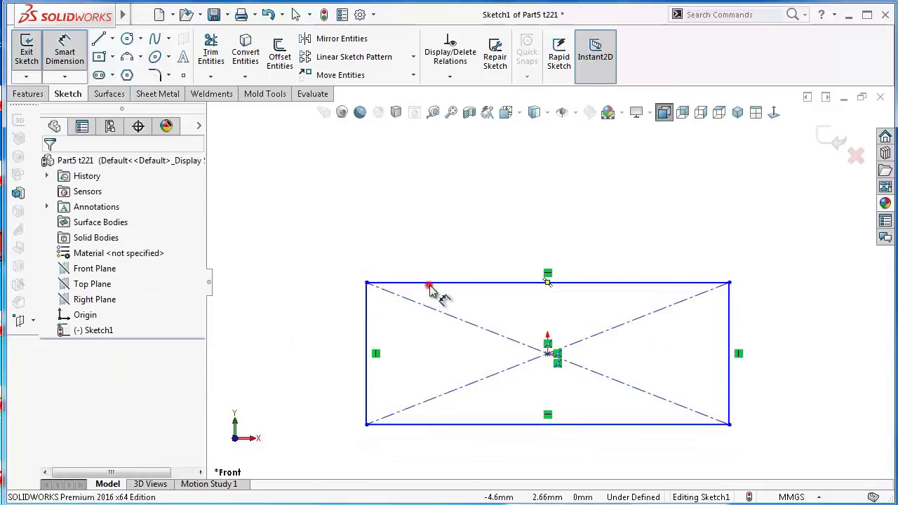
pyautogui.click(427, 239)
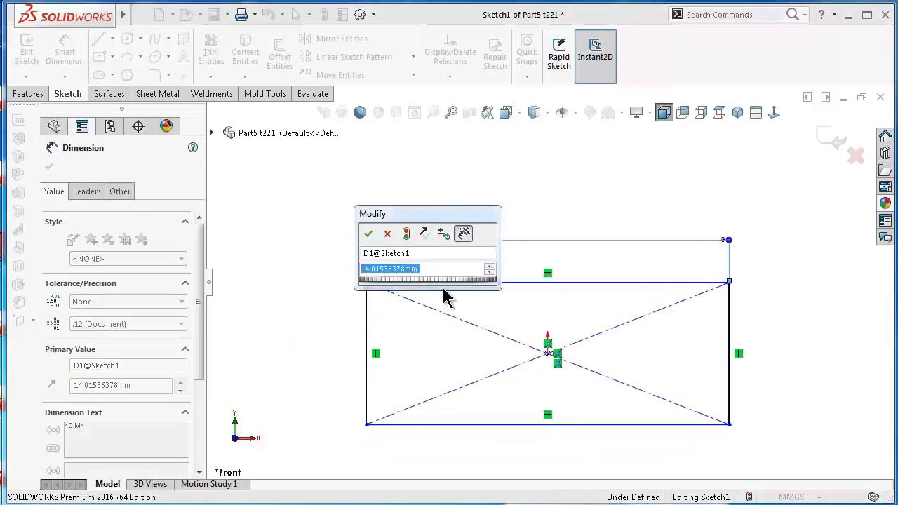
pyautogui.write('12.15')
pyautogui.press('Return')
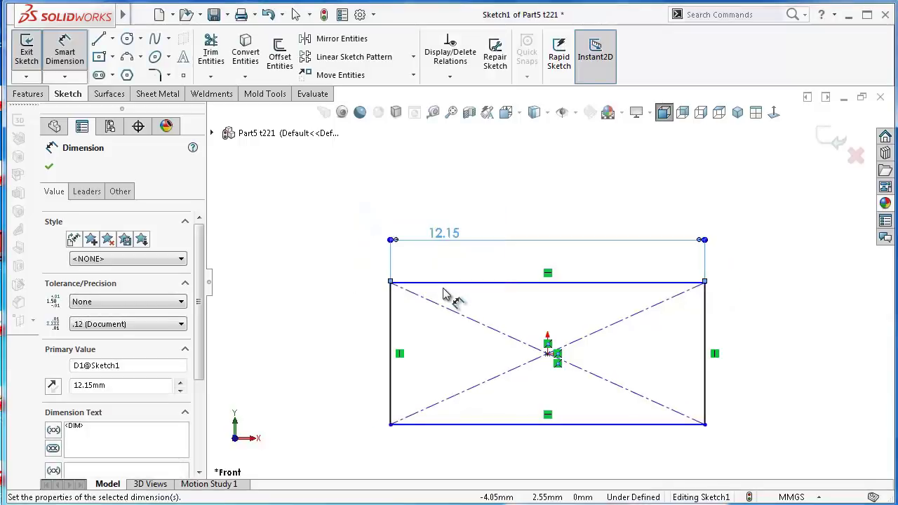
pyautogui.click(392, 314)
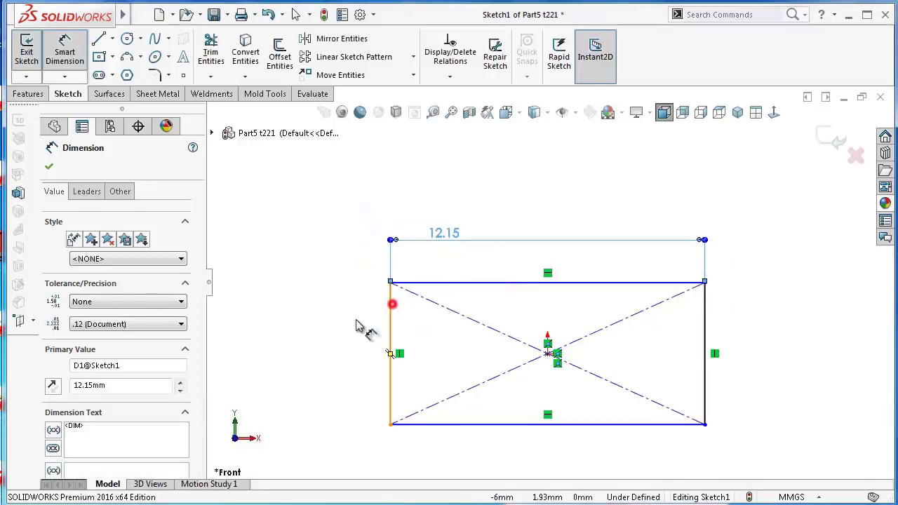
pyautogui.click(337, 347)
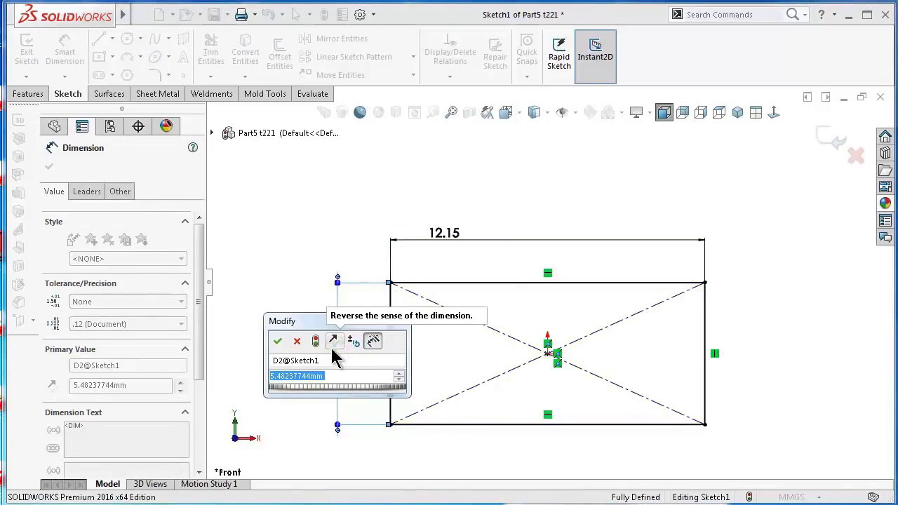
pyautogui.write('4.6')
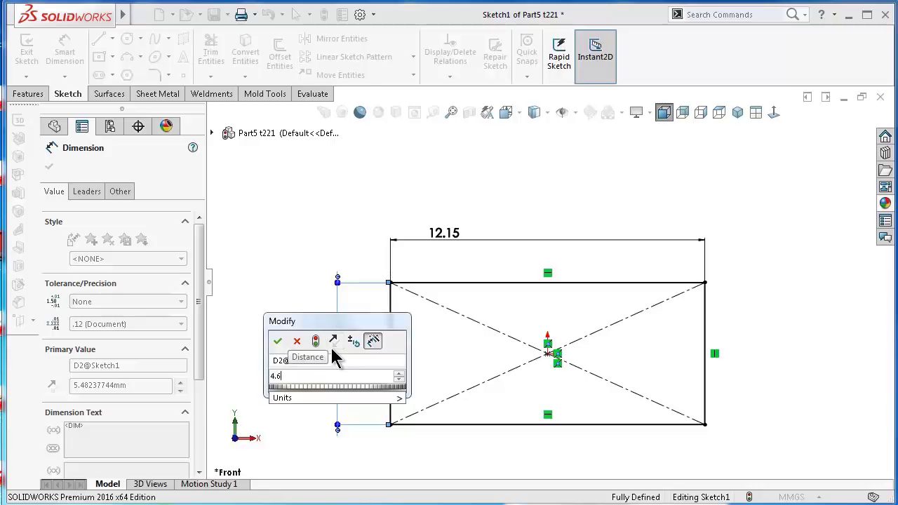
pyautogui.press('BackSpace')
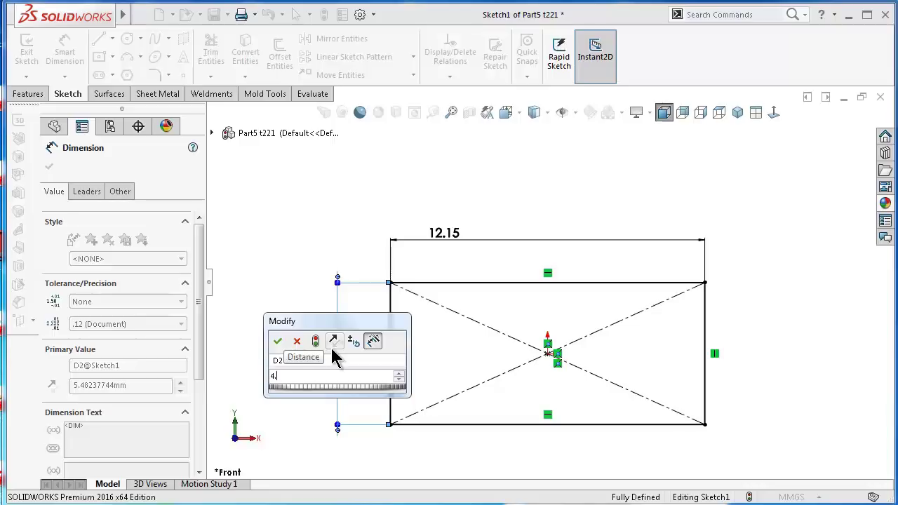
pyautogui.write('54')
pyautogui.press('Return')
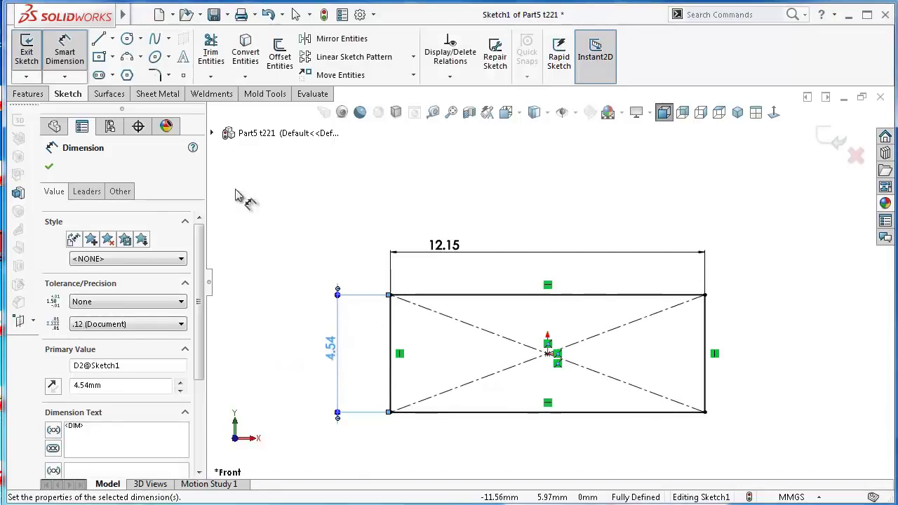
# Draw a thin construction centre rectangle at the top edge midpoint.
pyautogui.click(98, 58)
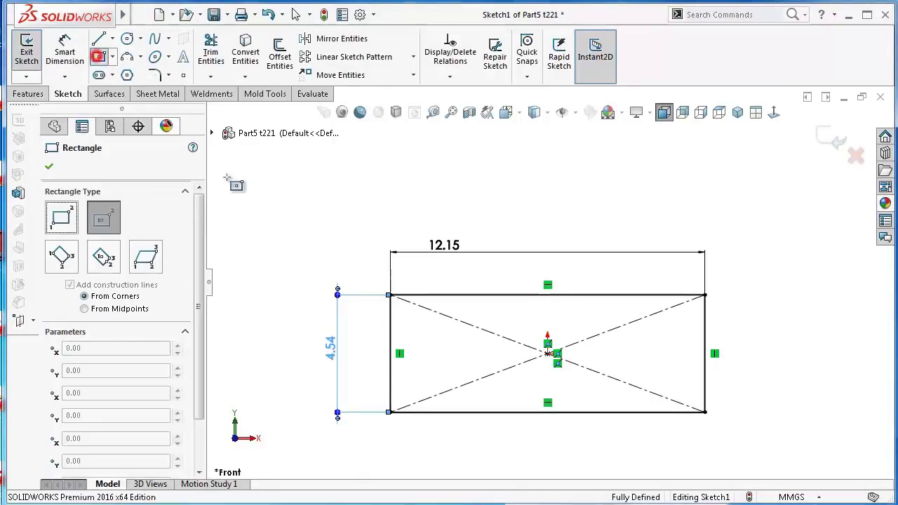
pyautogui.click(548, 295)
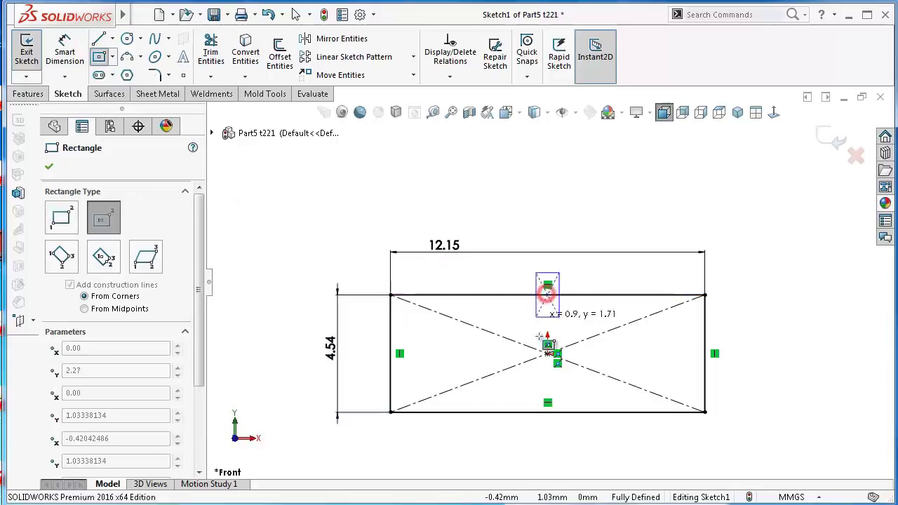
pyautogui.click(561, 380)
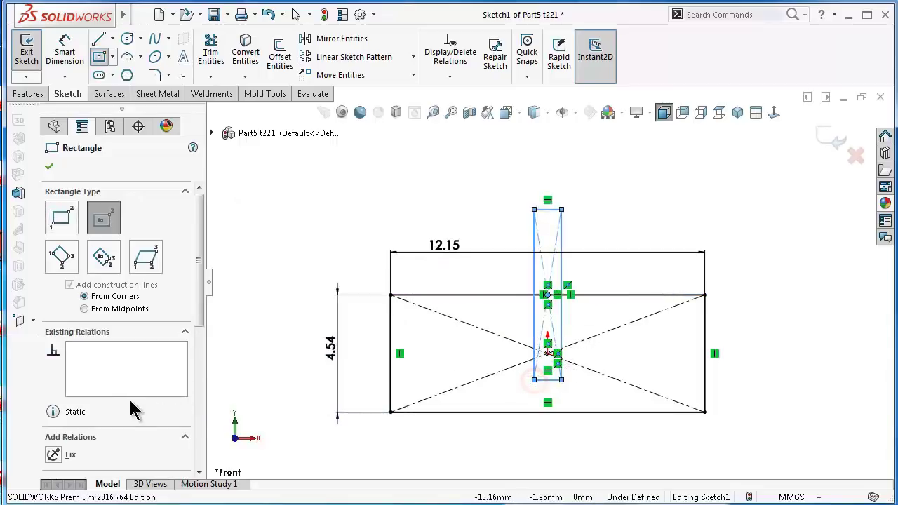
pyautogui.moveTo(200, 300); pyautogui.dragTo(207, 365)
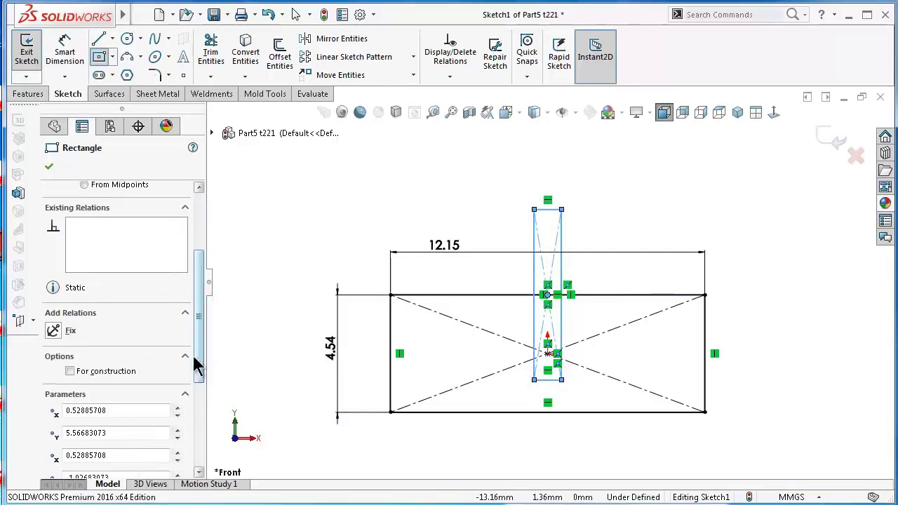
pyautogui.click(124, 371)
pyautogui.click(48, 166)
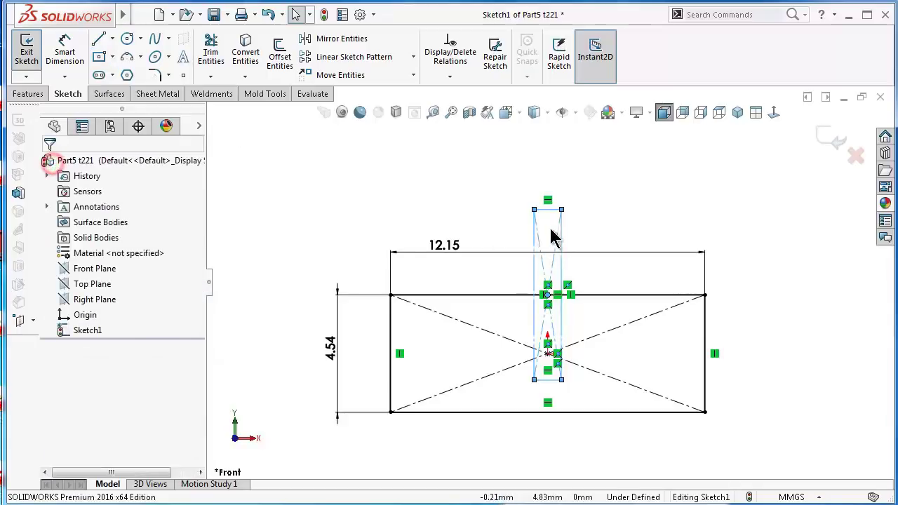
pyautogui.scroll(-1, 552, 225)
pyautogui.click(660, 192)
pyautogui.moveTo(639, 160); pyautogui.dragTo(639, 144, button='right')
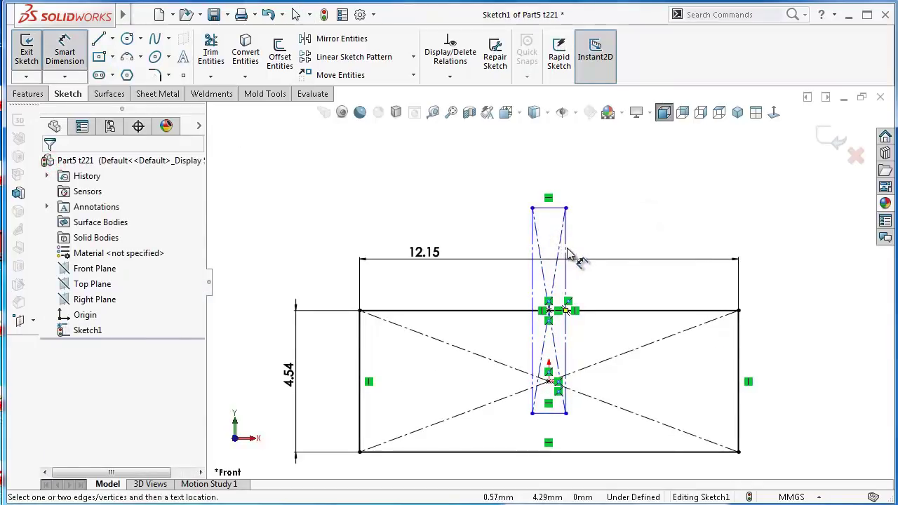
# Dimension the thin rectangle 7 tall and 0.05 wide.
pyautogui.click(567, 251)
pyautogui.click(608, 245)
pyautogui.write('7')
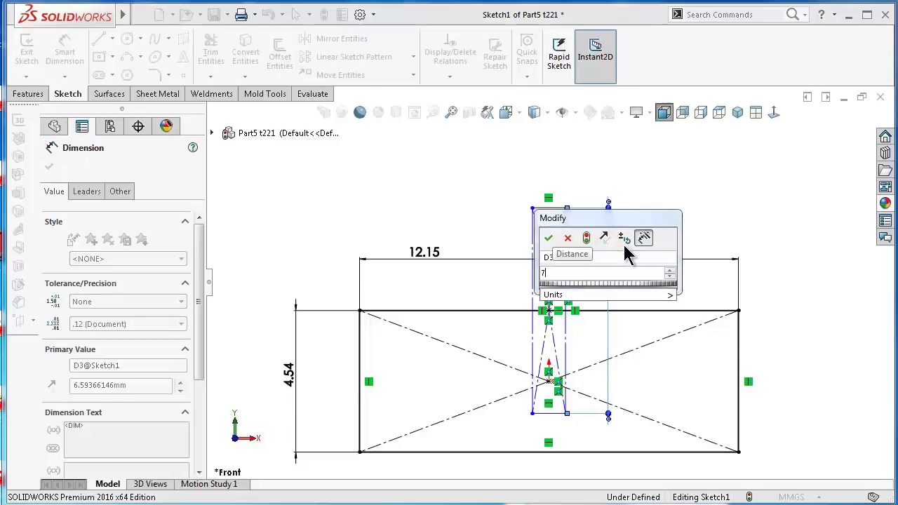
pyautogui.press('Return')
pyautogui.scroll(-2, 569, 211)
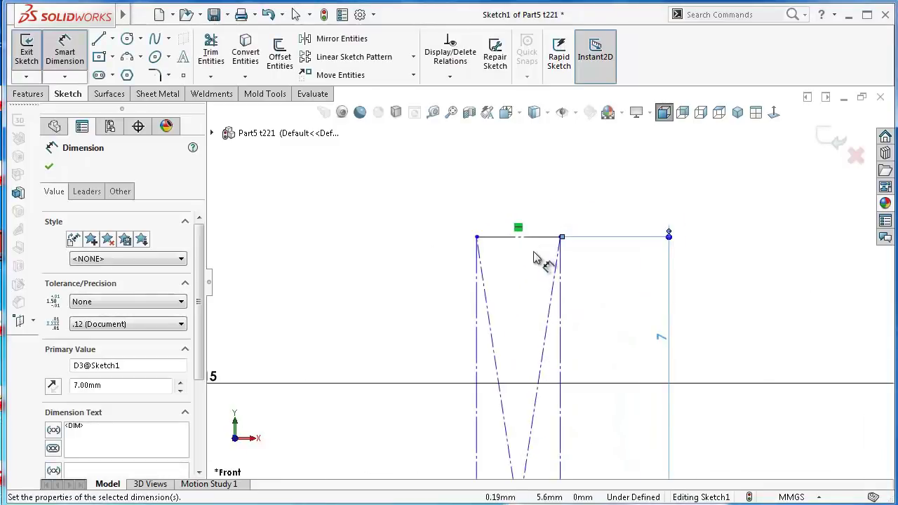
pyautogui.click(544, 236)
pyautogui.click(528, 191)
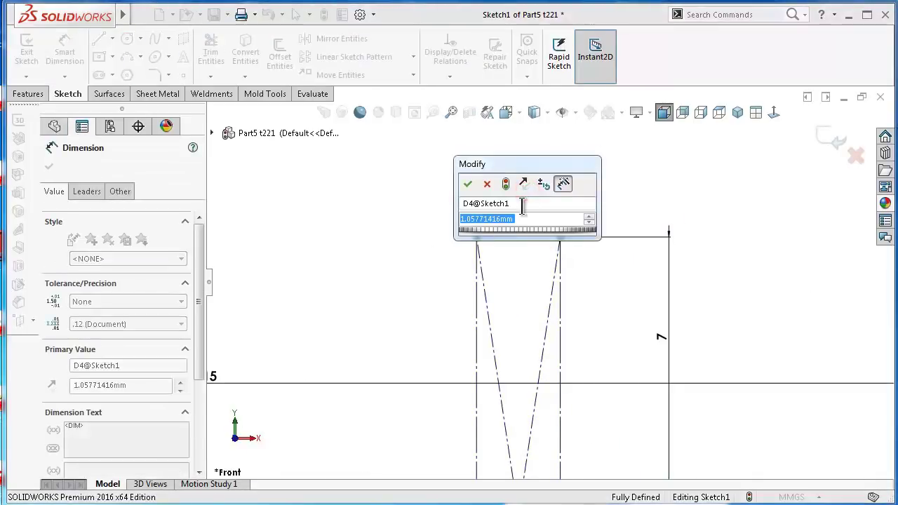
pyautogui.write('0.05')
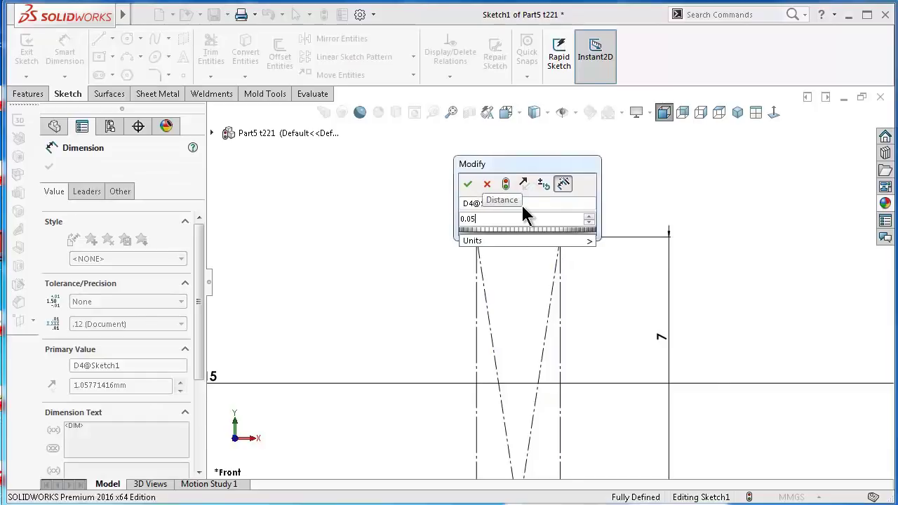
pyautogui.press('Return')
pyautogui.scroll(1, 576, 404)
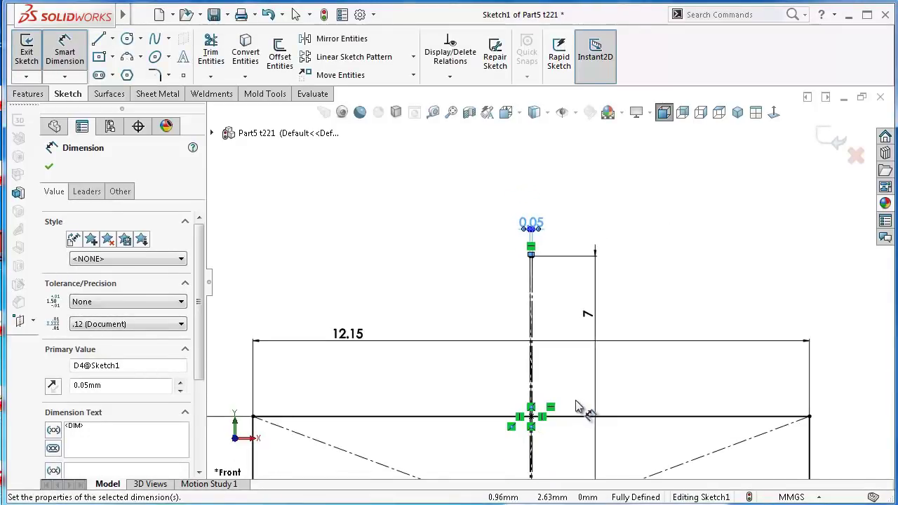
pyautogui.scroll(1, 576, 405)
pyautogui.scroll(-3, 575, 405)
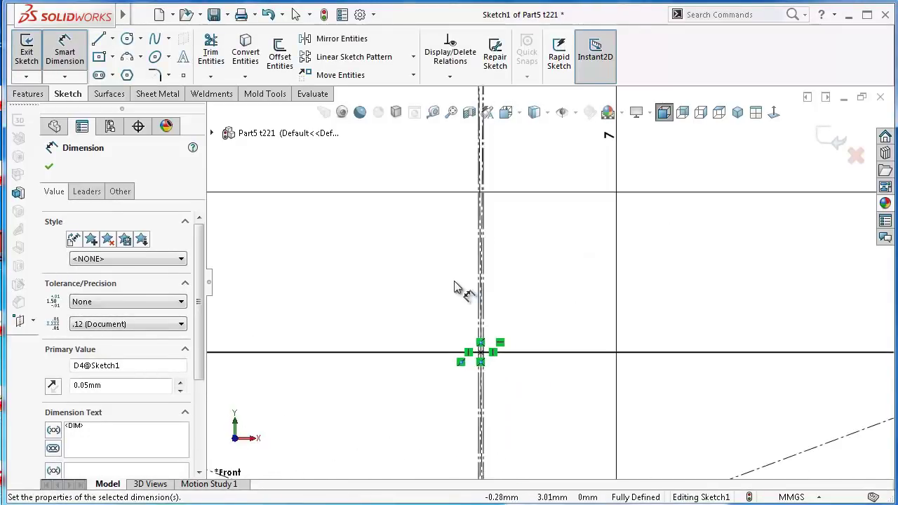
pyautogui.scroll(-2, 460, 291)
pyautogui.scroll(-1, 551, 395)
pyautogui.scroll(-1, 555, 449)
pyautogui.scroll(-3, 545, 316)
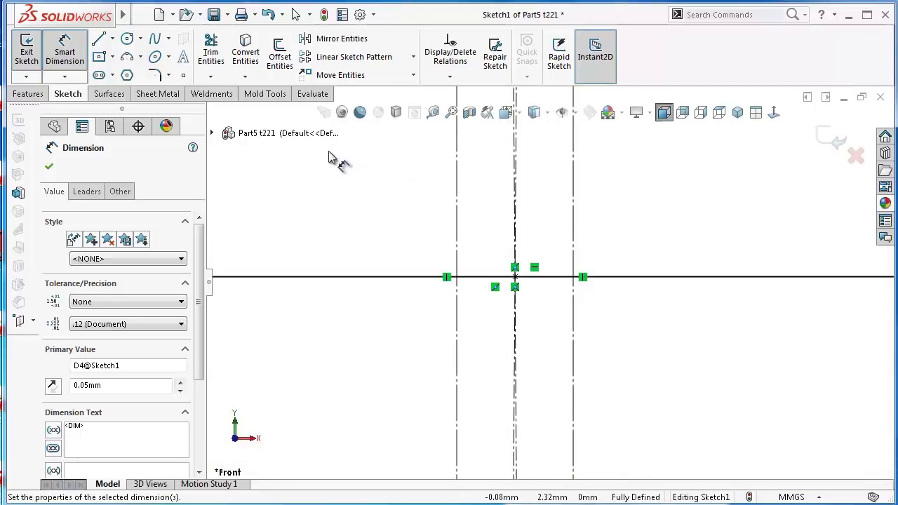
# Trim the rectangle's top edge away inside the thin gap.
pyautogui.click(210, 41)
pyautogui.moveTo(477, 261); pyautogui.dragTo(481, 341)
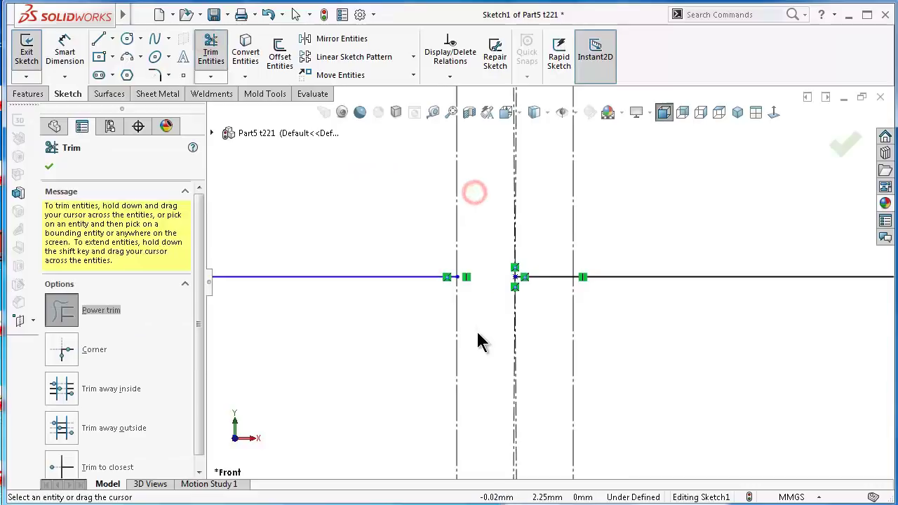
pyautogui.scroll(3, 567, 367)
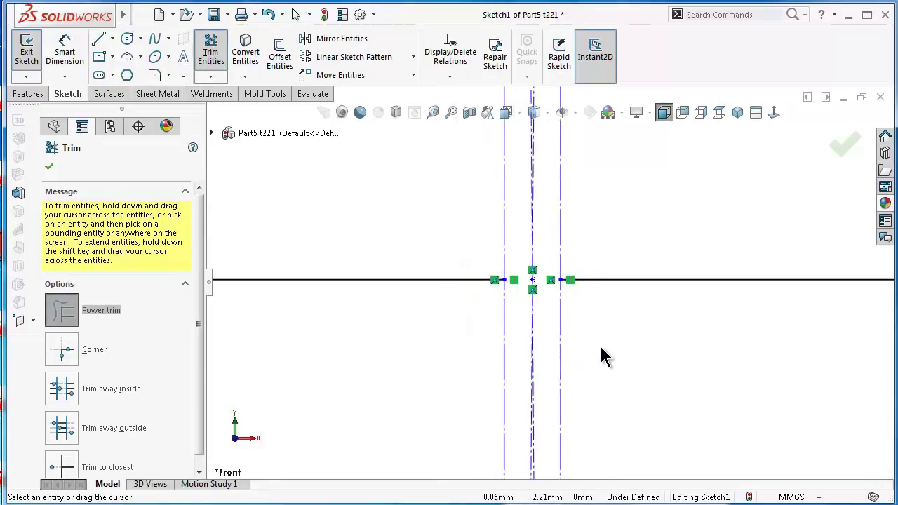
pyautogui.scroll(2, 602, 353)
pyautogui.scroll(2, 607, 372)
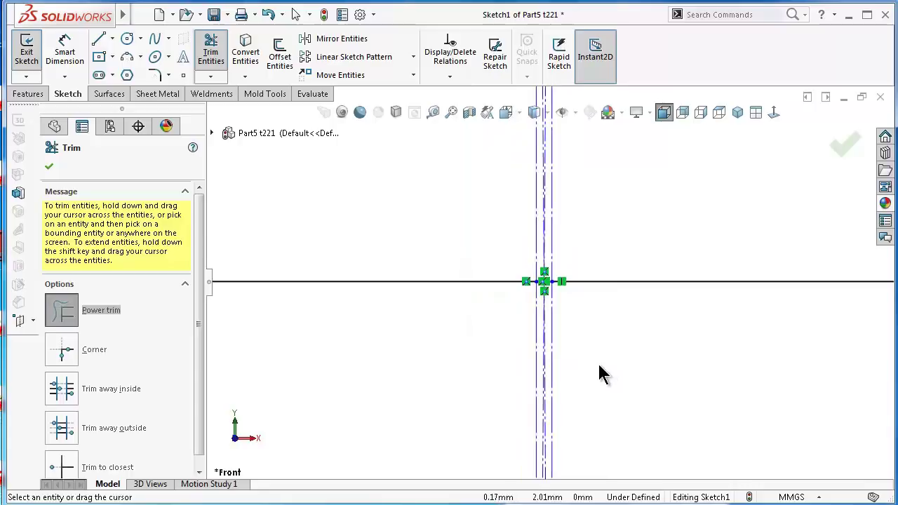
pyautogui.scroll(-2, 598, 363)
pyautogui.scroll(-1, 536, 249)
pyautogui.scroll(-2, 445, 227)
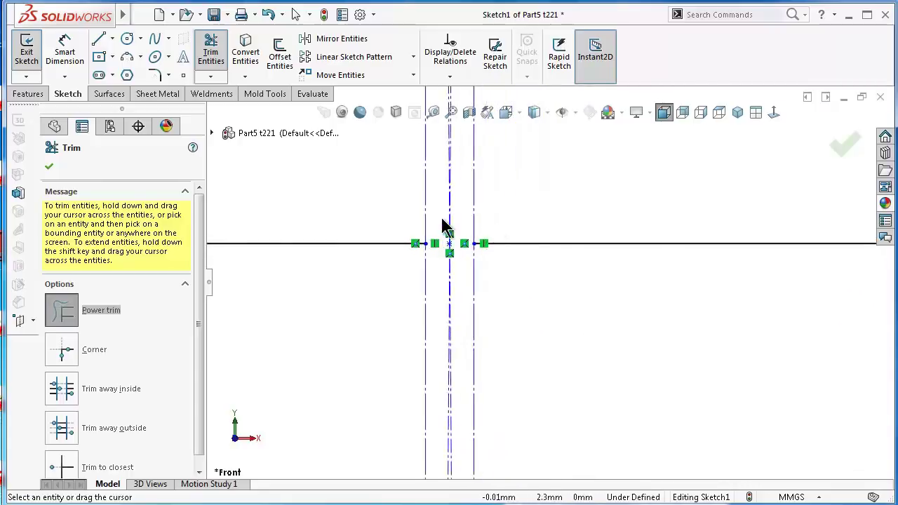
pyautogui.scroll(-3, 421, 216)
# Draw a construction centreline across the gap between its two intersections.
pyautogui.click(113, 39)
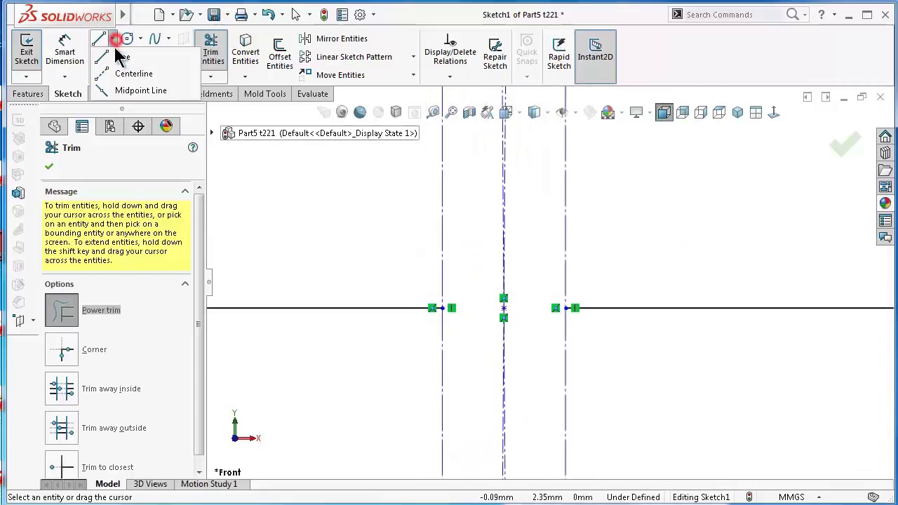
pyautogui.click(126, 72)
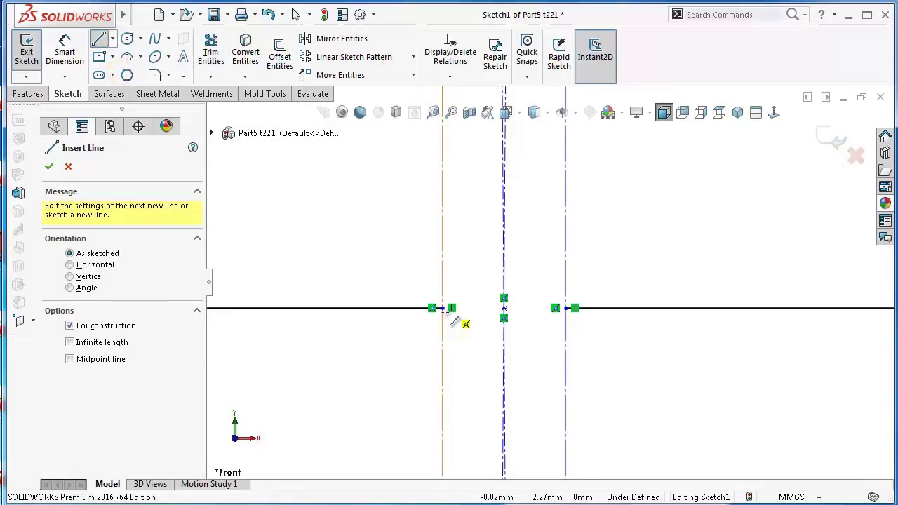
pyautogui.click(441, 309)
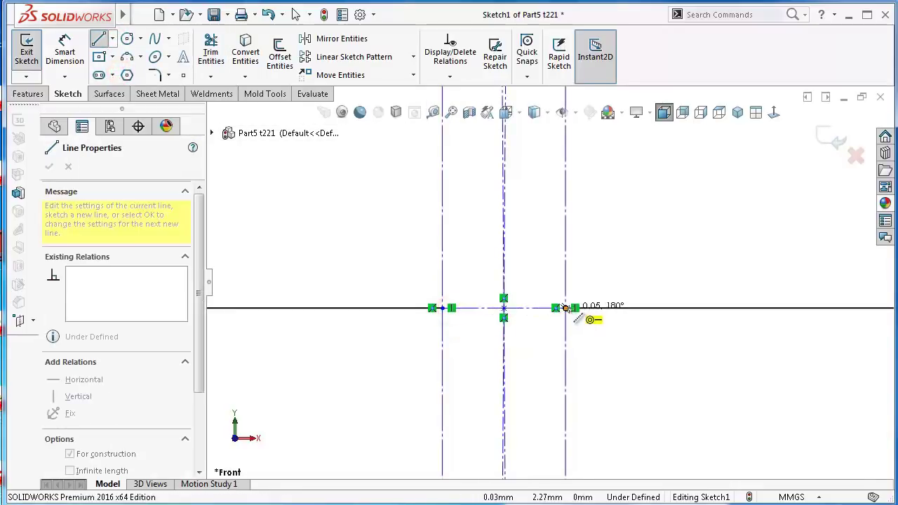
pyautogui.click(566, 308)
pyautogui.doubleClick(628, 373)
pyautogui.scroll(1, 635, 330)
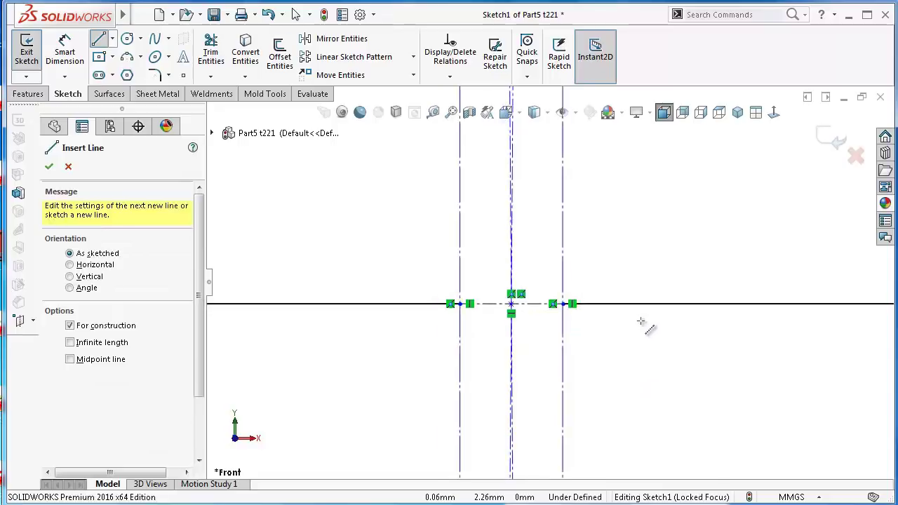
pyautogui.scroll(1, 632, 312)
pyautogui.scroll(-1, 630, 307)
pyautogui.scroll(-1, 537, 245)
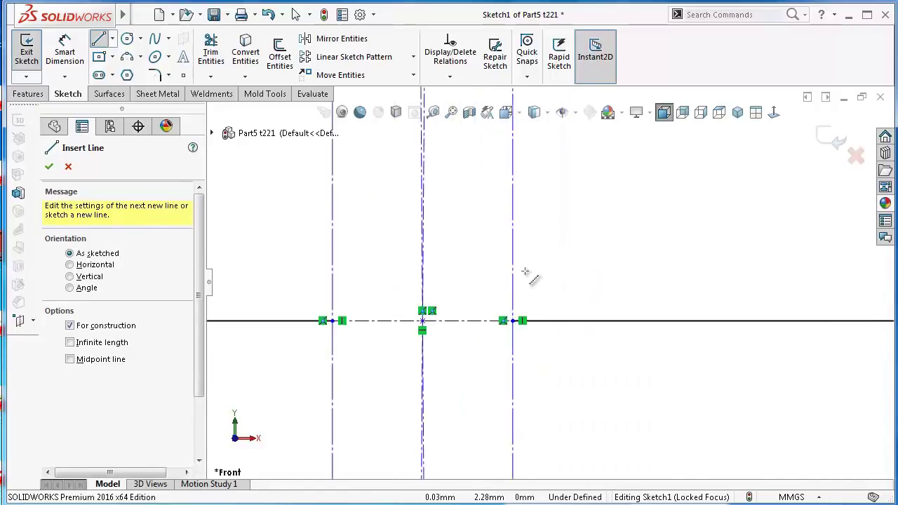
pyautogui.scroll(-2, 435, 316)
pyautogui.press('Escape')
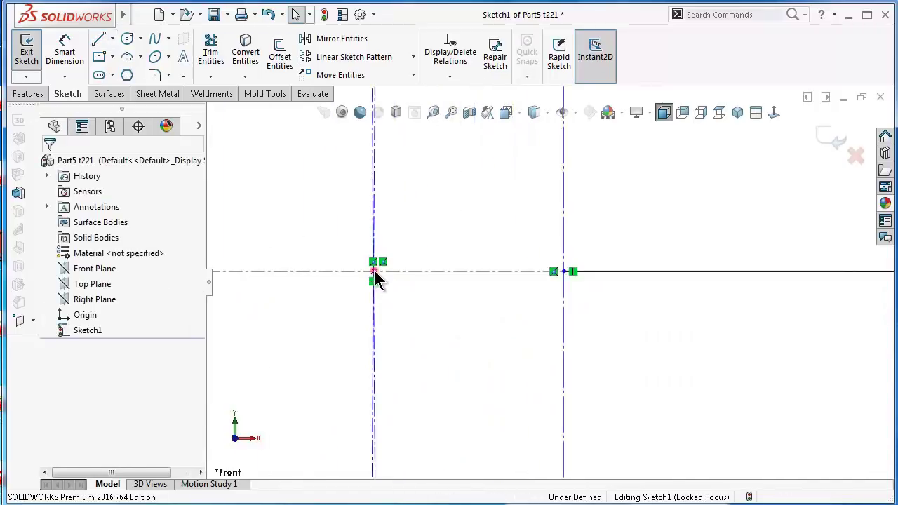
# Make the sketch point in the gap the centreline's midpoint.
pyautogui.click(374, 272)
pyautogui.keyDown('ctrl'); pyautogui.click(400, 271); pyautogui.keyUp('ctrl')
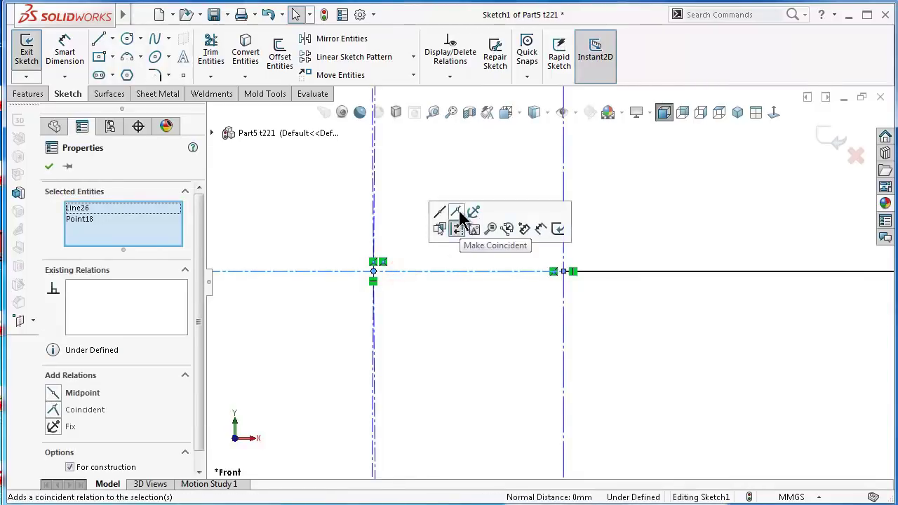
pyautogui.click(440, 210)
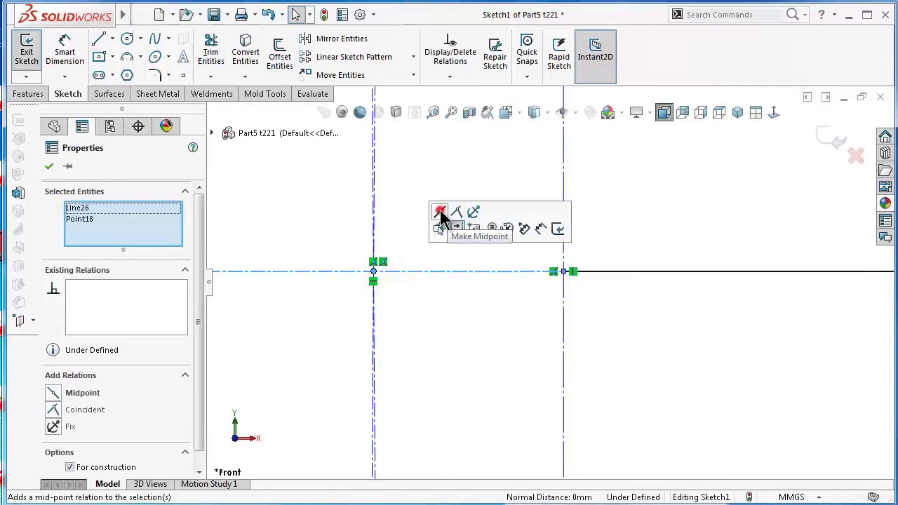
pyautogui.click(436, 333)
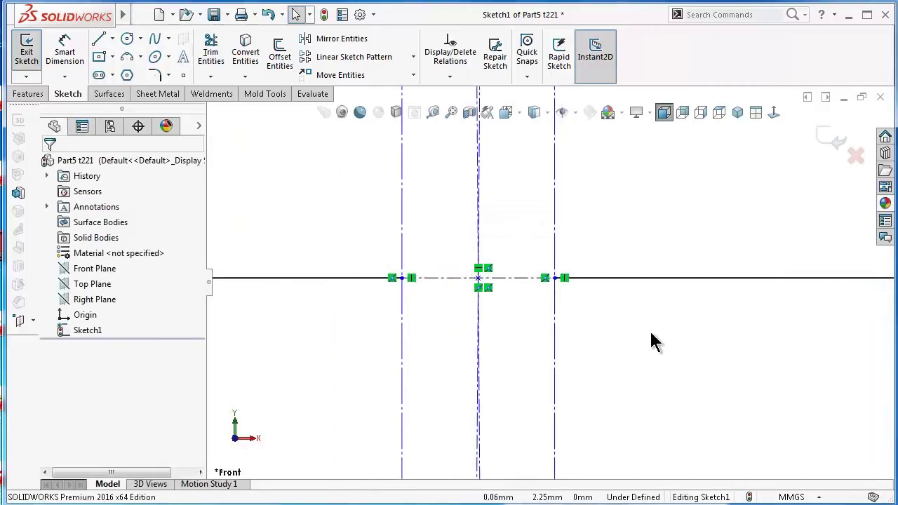
pyautogui.moveTo(554, 278)
pyautogui.mouseDown()
pyautogui.moveTo(540, 261)
pyautogui.moveTo(500, 272)
pyautogui.moveTo(558, 419)
pyautogui.mouseUp()
# Align the centreline's midpoint vertically with the rectangle's centre to fully define the sketch.
pyautogui.click(491, 264)
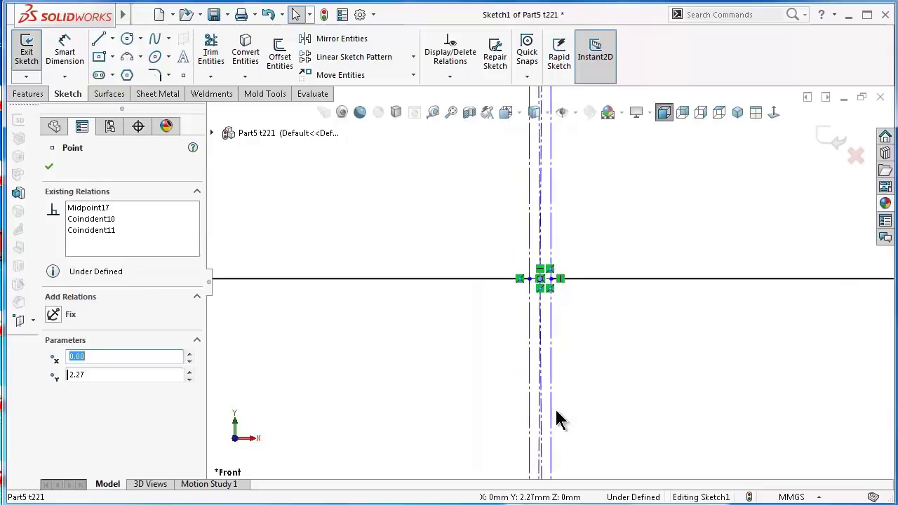
pyautogui.moveTo(556, 412)
pyautogui.mouseDown()
pyautogui.moveTo(545, 365)
pyautogui.moveTo(548, 281)
pyautogui.mouseUp()
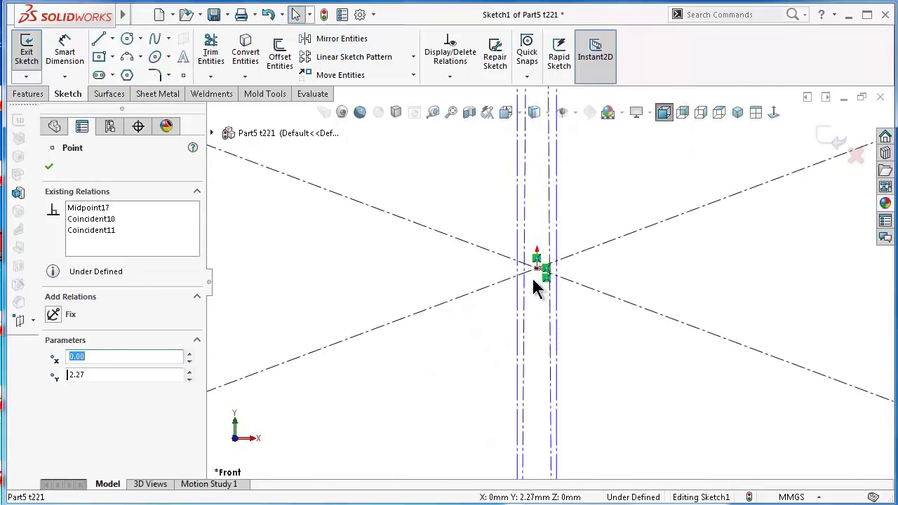
pyautogui.click(538, 267)
pyautogui.keyDown('ctrl'); pyautogui.click(537, 270); pyautogui.keyUp('ctrl')
pyautogui.click(593, 210)
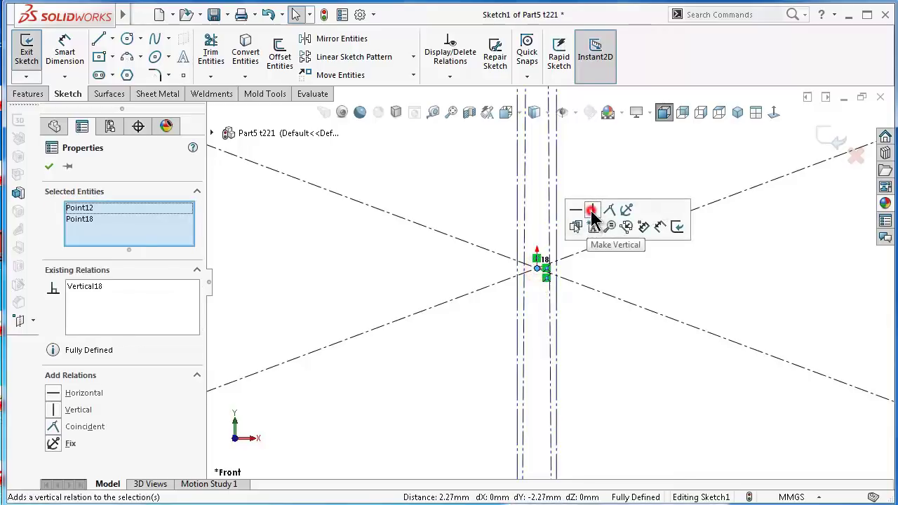
pyautogui.click(458, 201)
pyautogui.scroll(2, 567, 166)
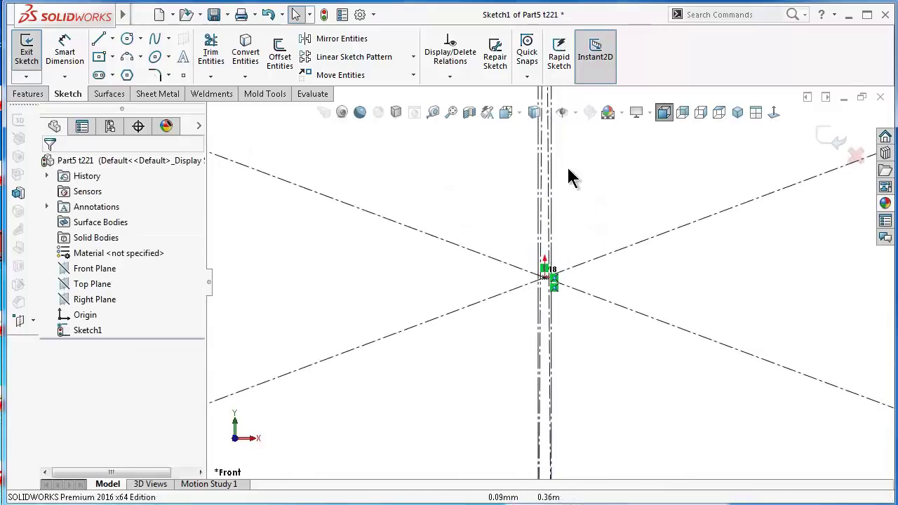
pyautogui.scroll(1, 564, 147)
pyautogui.scroll(-1, 564, 147)
pyautogui.scroll(-2, 551, 156)
pyautogui.scroll(-2, 543, 231)
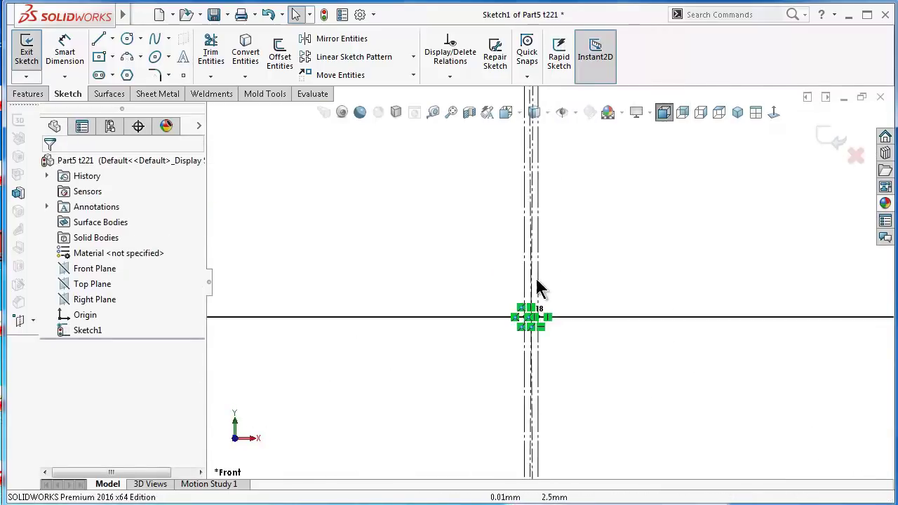
pyautogui.scroll(-1, 540, 376)
pyautogui.scroll(1, 539, 360)
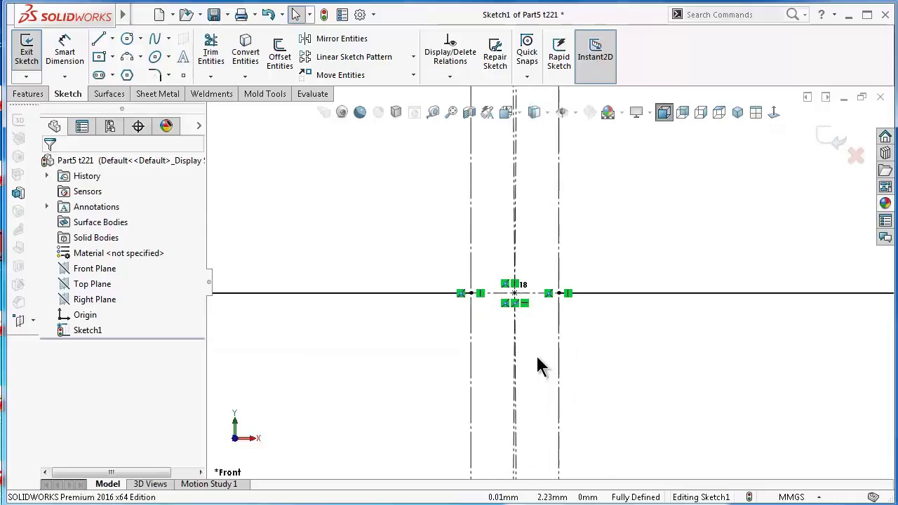
pyautogui.scroll(1, 537, 356)
pyautogui.scroll(1, 670, 288)
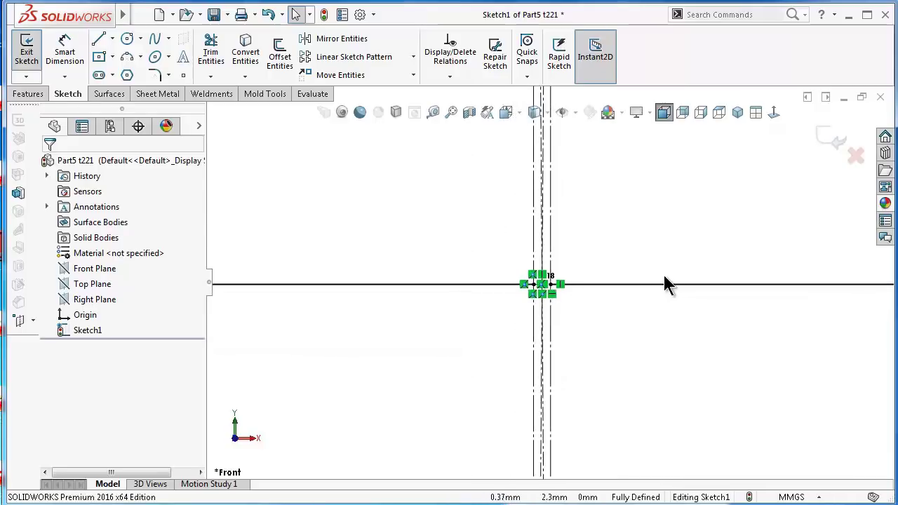
pyautogui.scroll(1, 646, 288)
pyautogui.scroll(2, 629, 288)
pyautogui.scroll(3, 625, 276)
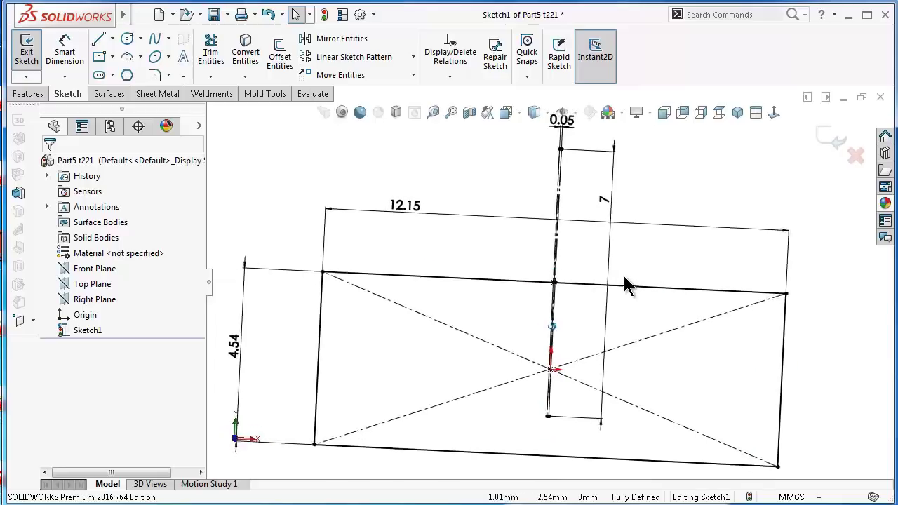
pyautogui.moveTo(623, 273)
pyautogui.mouseDown(button='middle')
pyautogui.moveTo(601, 268)
pyautogui.moveTo(587, 280)
pyautogui.moveTo(633, 313)
pyautogui.moveTo(576, 371)
pyautogui.moveTo(570, 355)
pyautogui.moveTo(588, 354)
pyautogui.mouseUp(button='middle')
pyautogui.scroll(3, 582, 351)
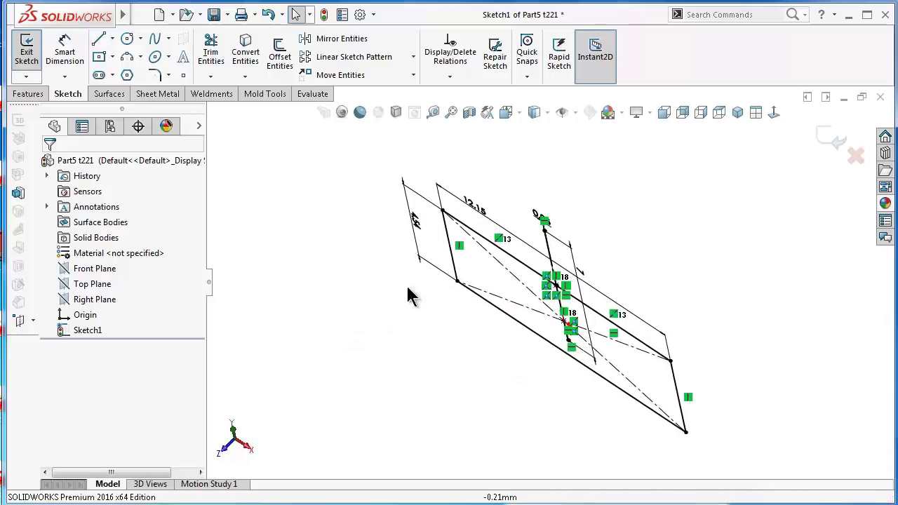
# Create a Base Flange from the sketch with 17 mm depth in the reversed direction.
pyautogui.click(167, 98)
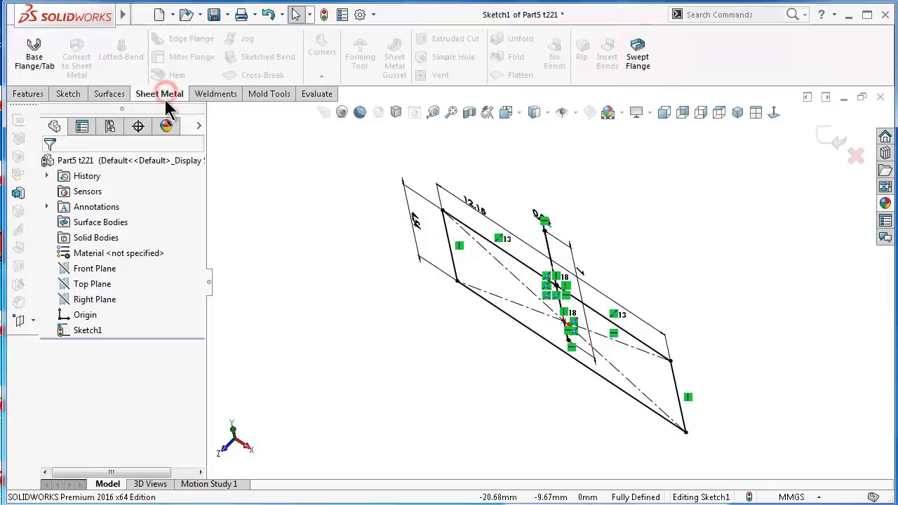
pyautogui.click(35, 62)
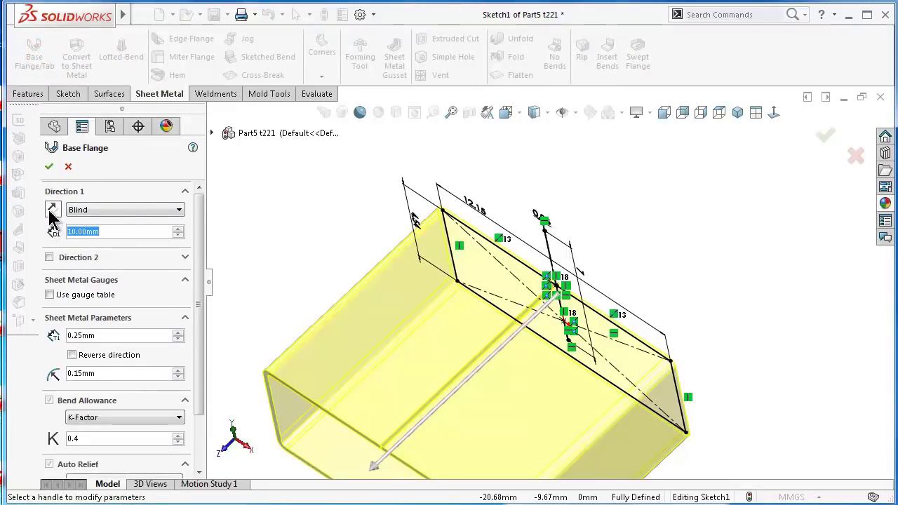
pyautogui.write('15')
pyautogui.press('Return')
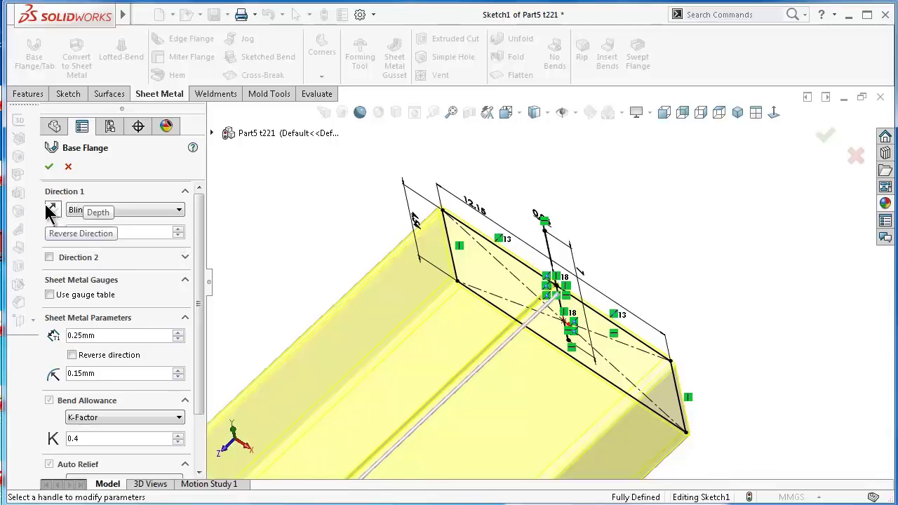
pyautogui.click(53, 211)
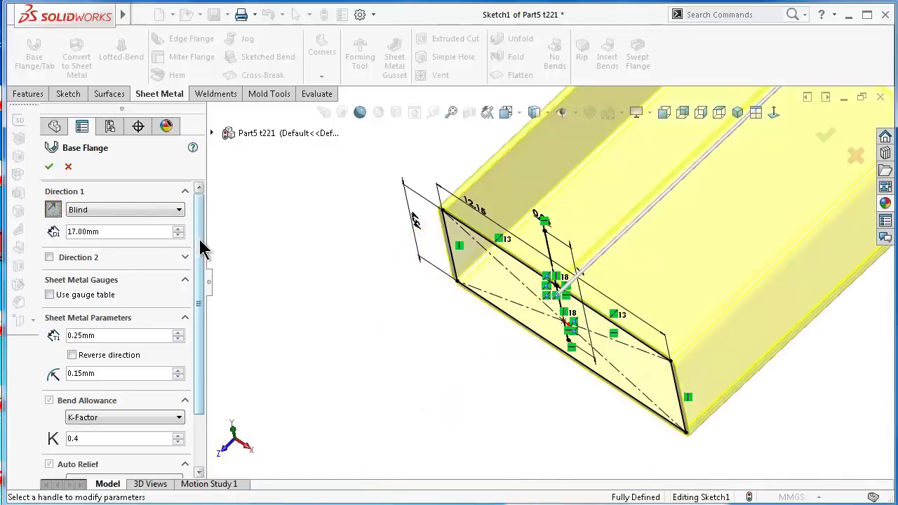
# Set flange thickness 0.33 mm, K-factor 0.3, and reverse the thickness direction.
pyautogui.moveTo(200, 242); pyautogui.dragTo(201, 302)
pyautogui.write('0.33')
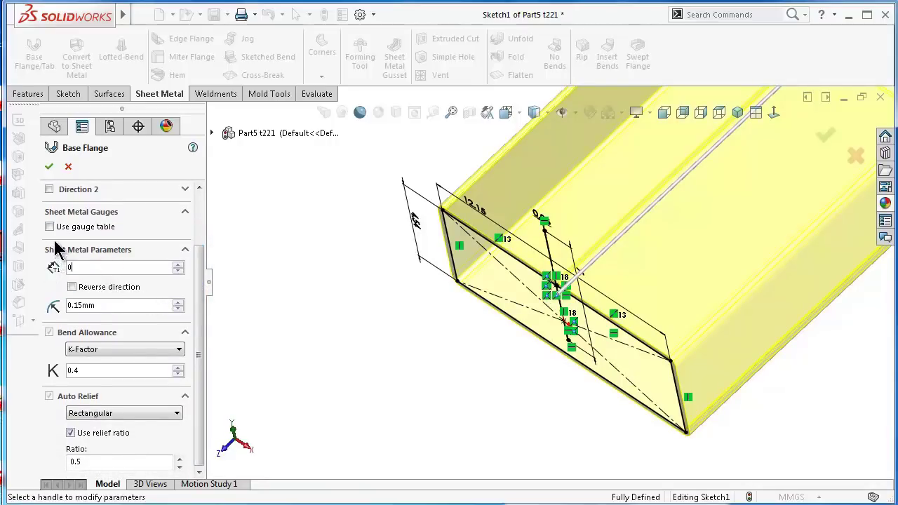
pyautogui.click(374, 314)
pyautogui.moveTo(561, 318); pyautogui.dragTo(595, 243, button='middle')
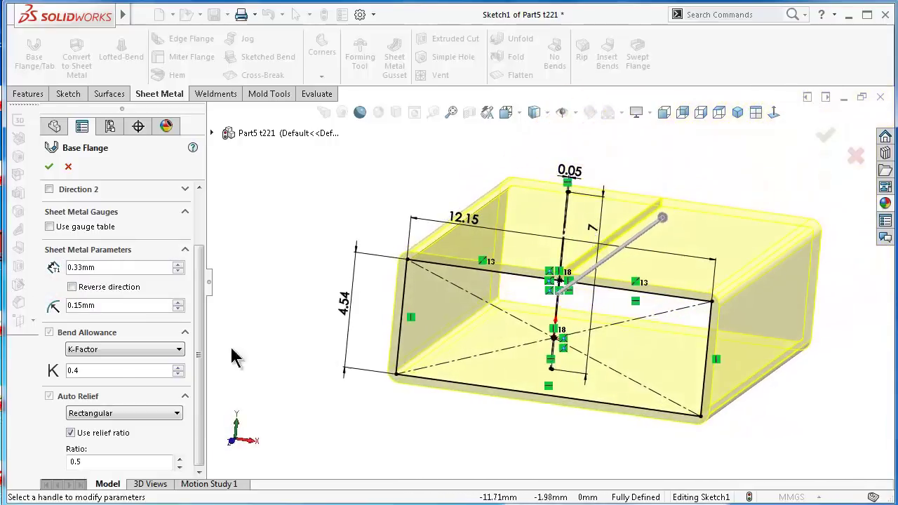
pyautogui.doubleClick(73, 370)
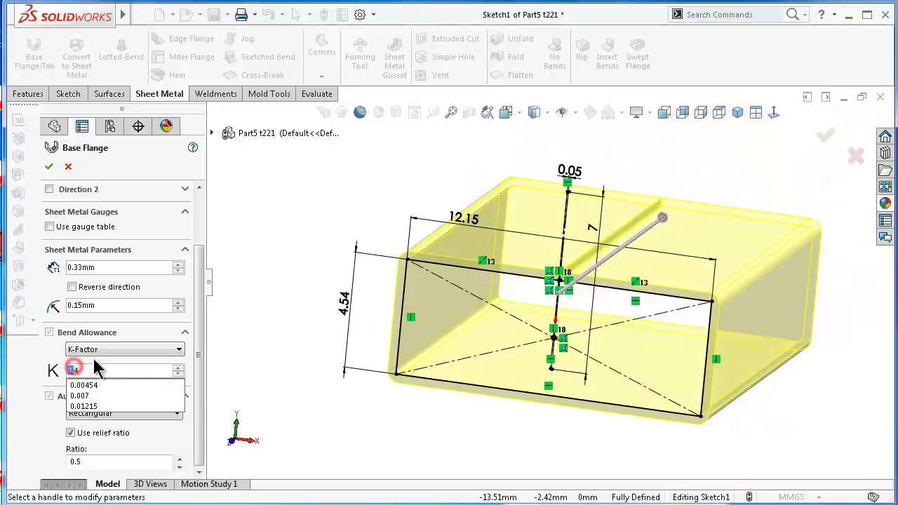
pyautogui.click(98, 360)
pyautogui.press('BackSpace')
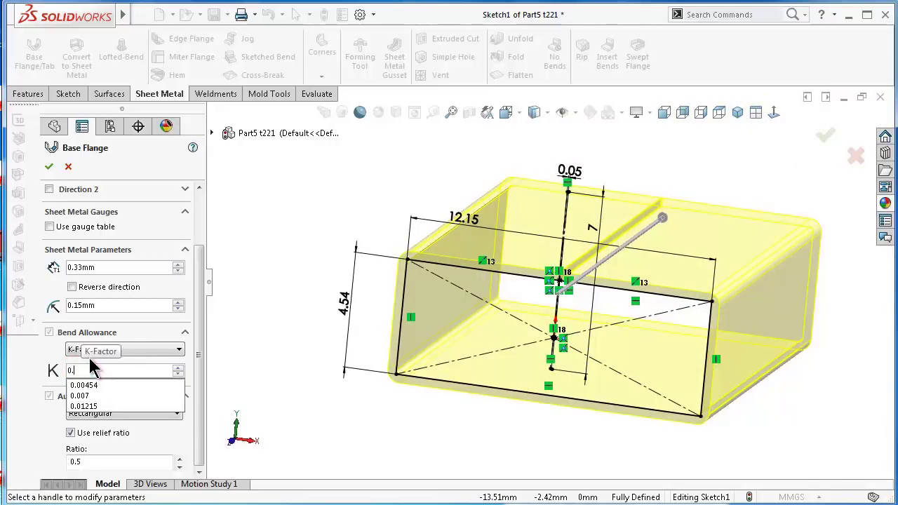
pyautogui.write('3')
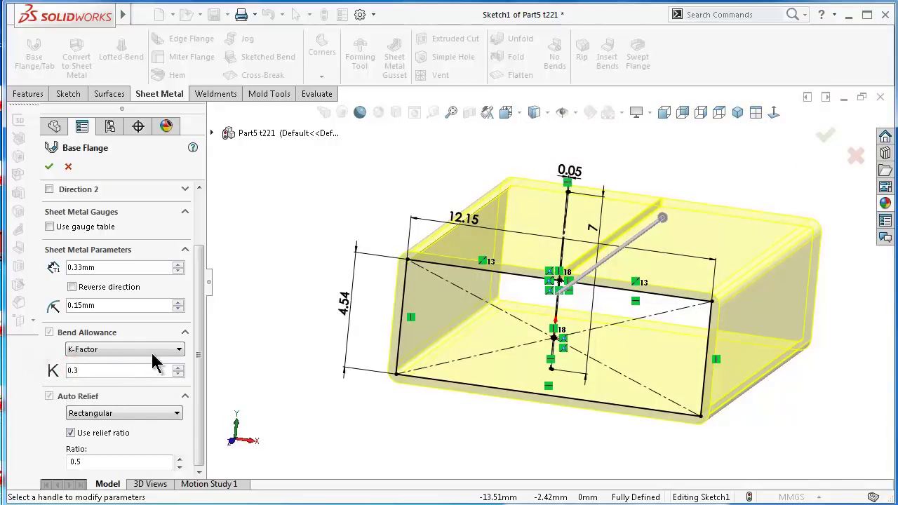
pyautogui.moveTo(201, 331); pyautogui.dragTo(200, 295)
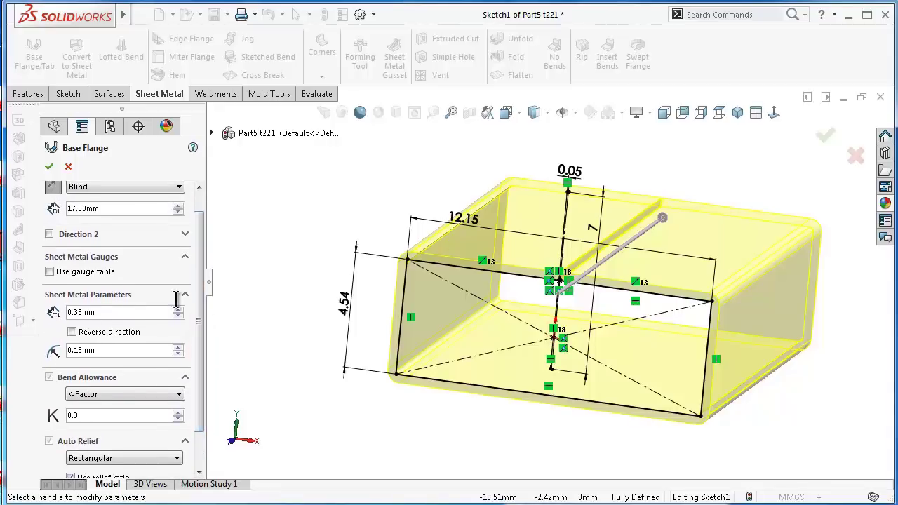
pyautogui.click(73, 333)
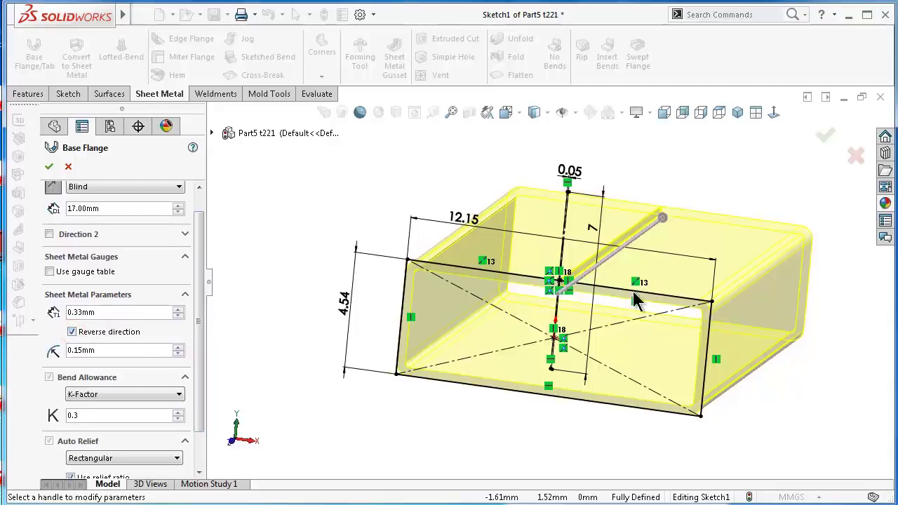
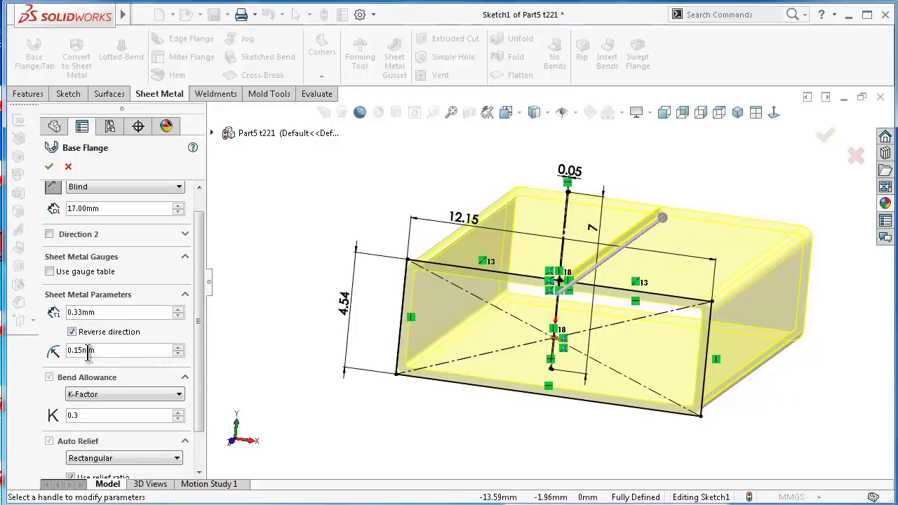
# Accept the base flange to create Base-Flange1, a 17 mm tube with 0.33 mm walls and 0.15 mm bend radius.
pyautogui.moveTo(678, 334)
pyautogui.mouseDown(button='middle')
pyautogui.moveTo(684, 308)
pyautogui.moveTo(664, 328)
pyautogui.mouseUp(button='middle')
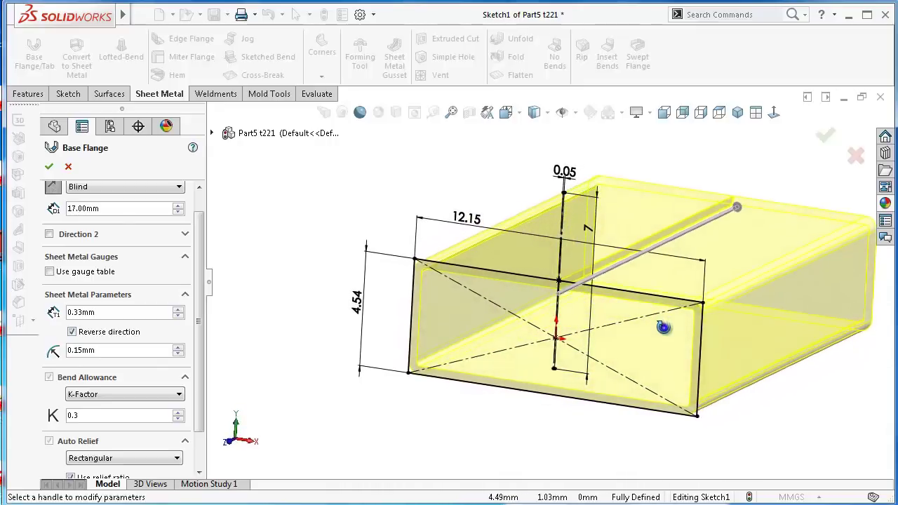
pyautogui.moveTo(663, 327); pyautogui.dragTo(674, 372, button='right')
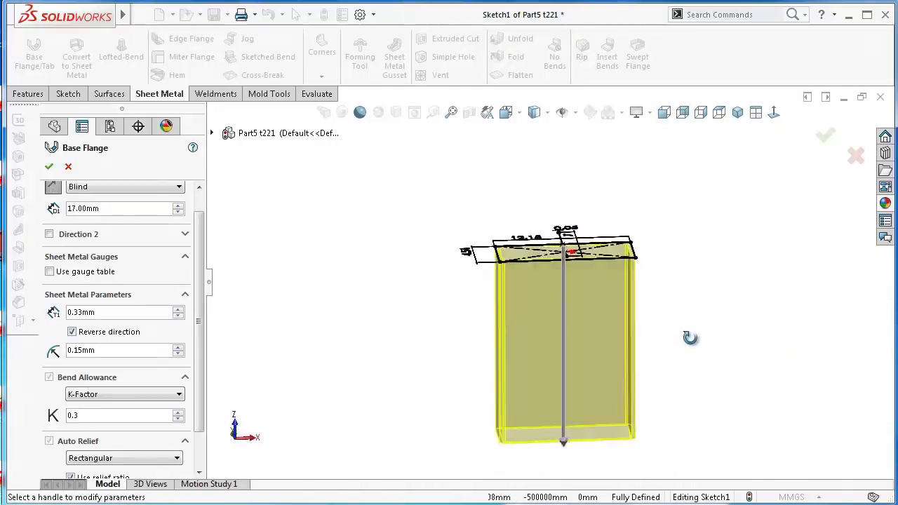
pyautogui.click(827, 144)
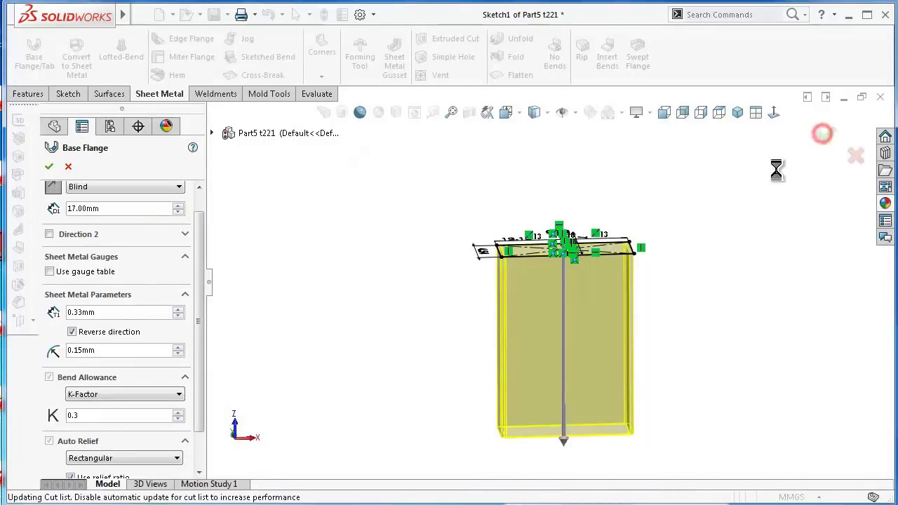
pyautogui.moveTo(711, 189)
pyautogui.mouseDown(button='middle')
pyautogui.moveTo(673, 287)
pyautogui.moveTo(644, 417)
pyautogui.moveTo(634, 421)
pyautogui.moveTo(618, 337)
pyautogui.moveTo(591, 372)
pyautogui.moveTo(749, 378)
pyautogui.mouseUp(button='middle')
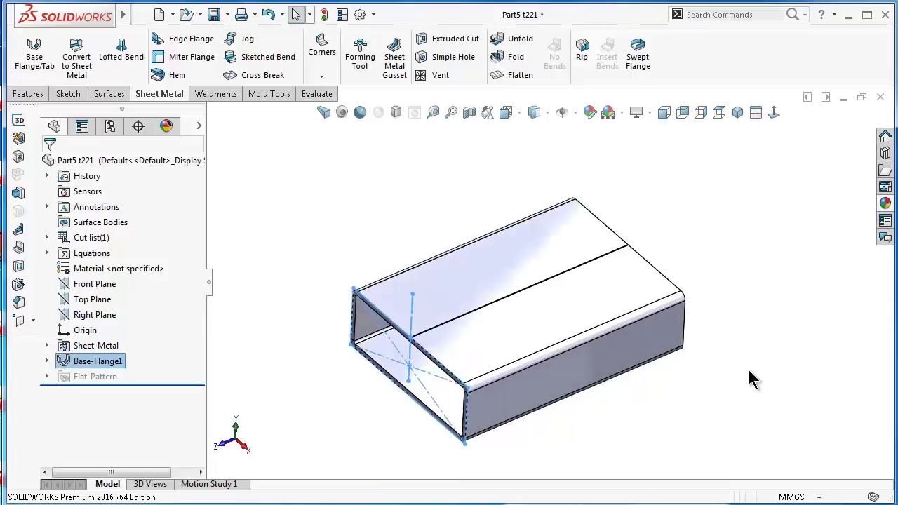
# Apply the polished steel appearance to the sheet-metal part.
pyautogui.click(110, 367)
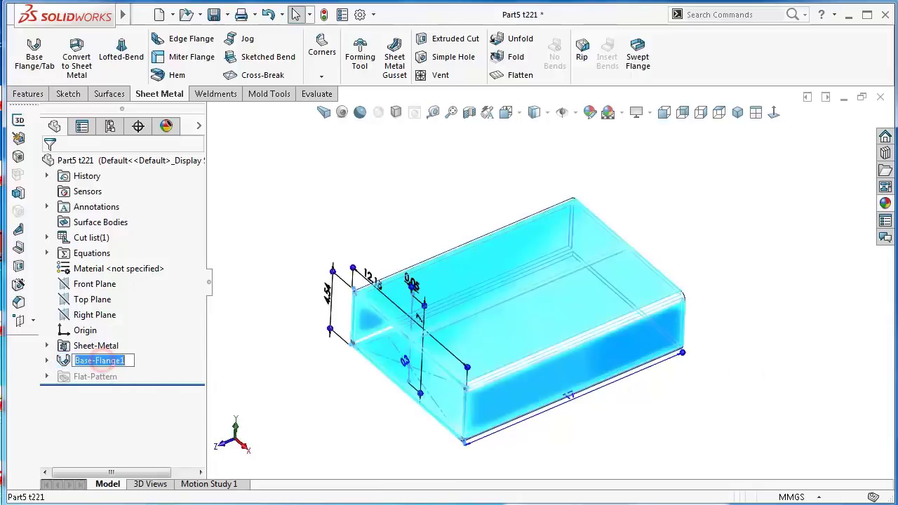
pyautogui.click(886, 204)
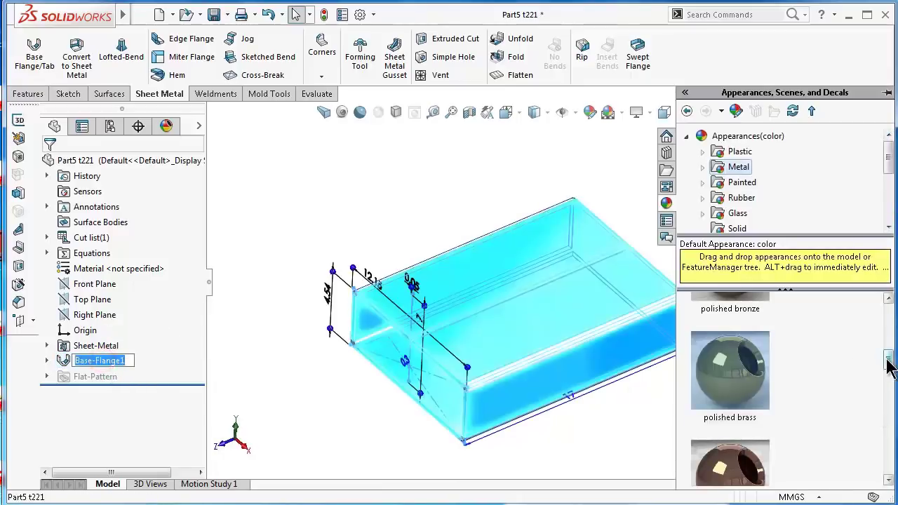
pyautogui.moveTo(889, 361); pyautogui.dragTo(890, 316)
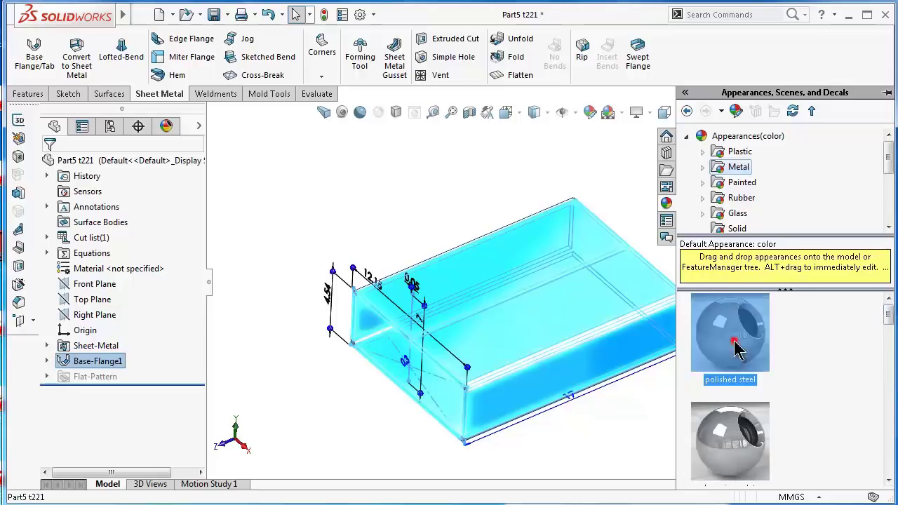
pyautogui.moveTo(733, 334); pyautogui.dragTo(541, 254)
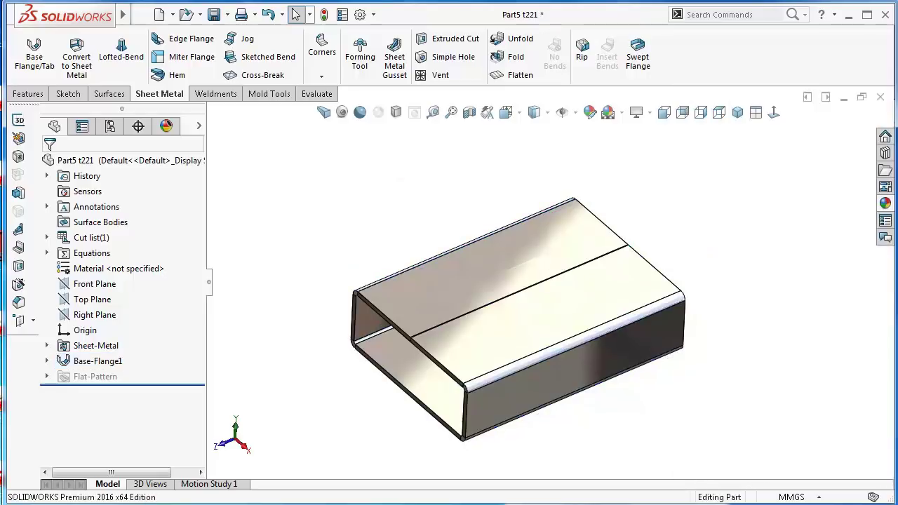
# Save the part, then flatten and refold it to check the flat pattern.
pyautogui.hotkey('ctrl', 's')
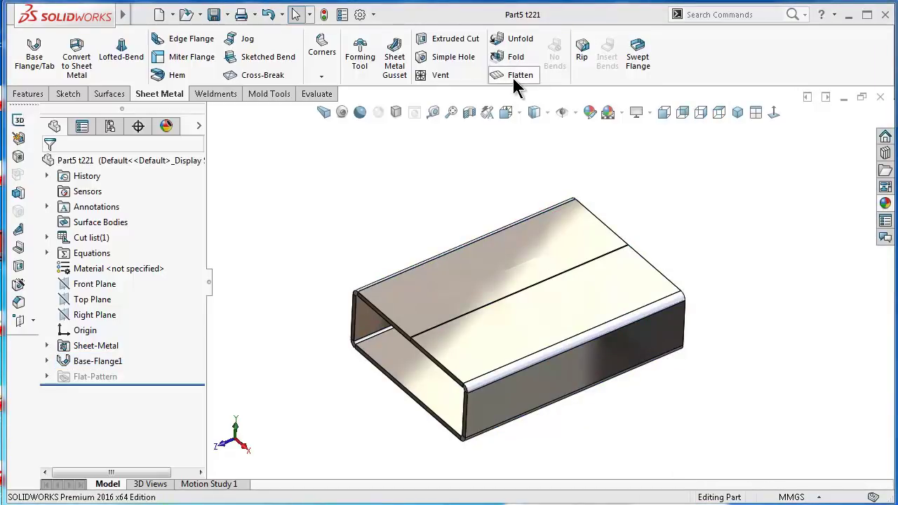
pyautogui.click(516, 78)
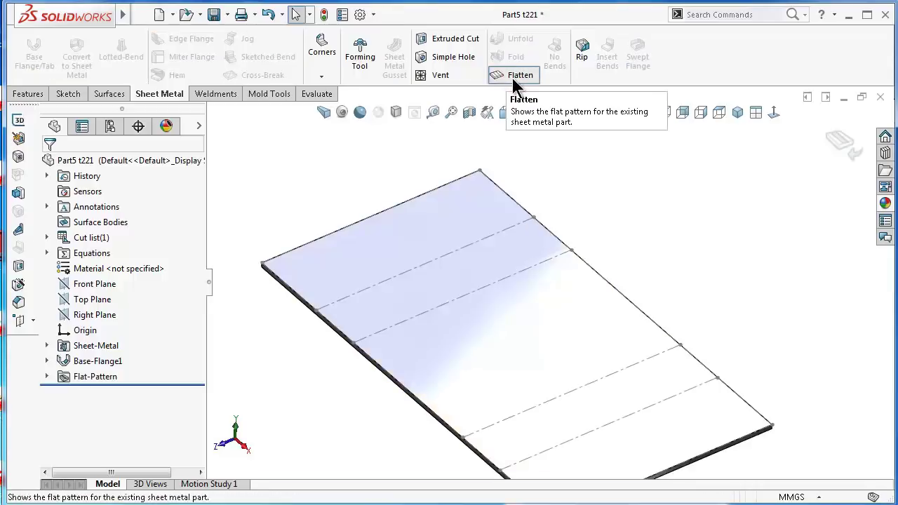
pyautogui.click(516, 79)
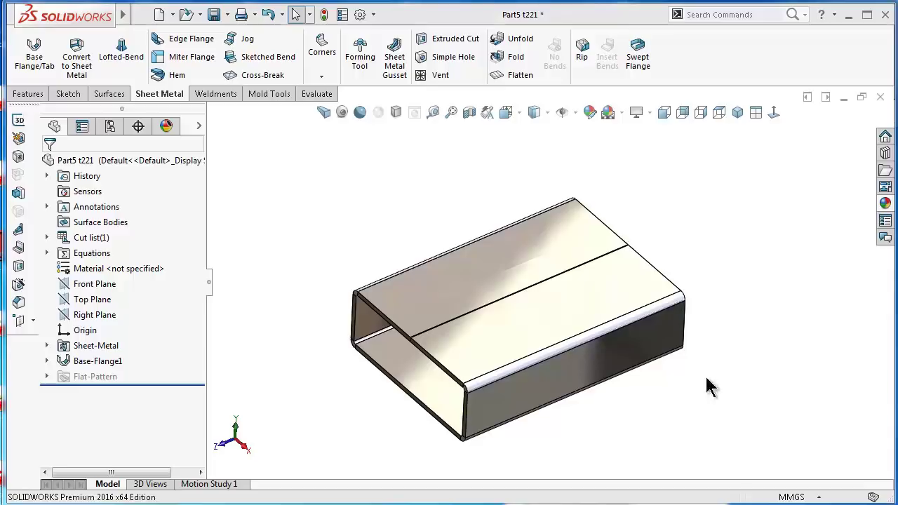
# Start a new sketch on the shell's top face, viewed straight on.
pyautogui.click(594, 305)
pyautogui.click(636, 254)
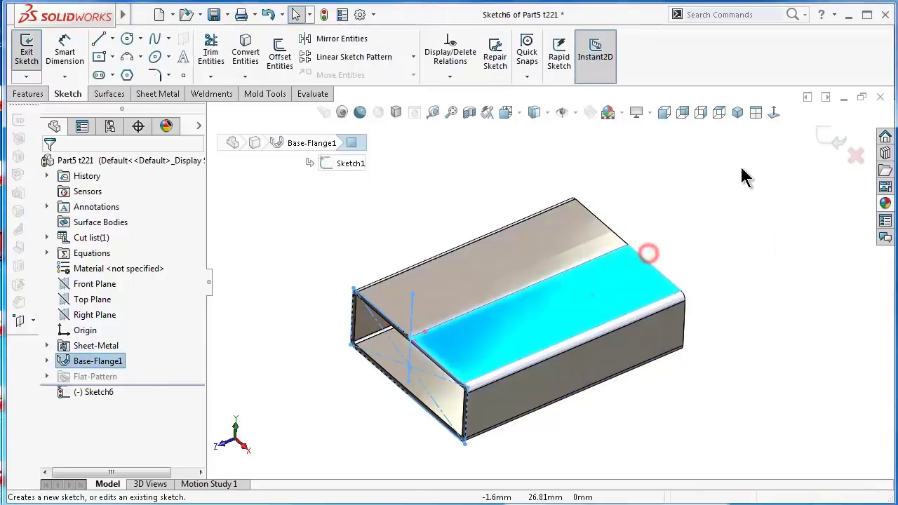
pyautogui.click(772, 113)
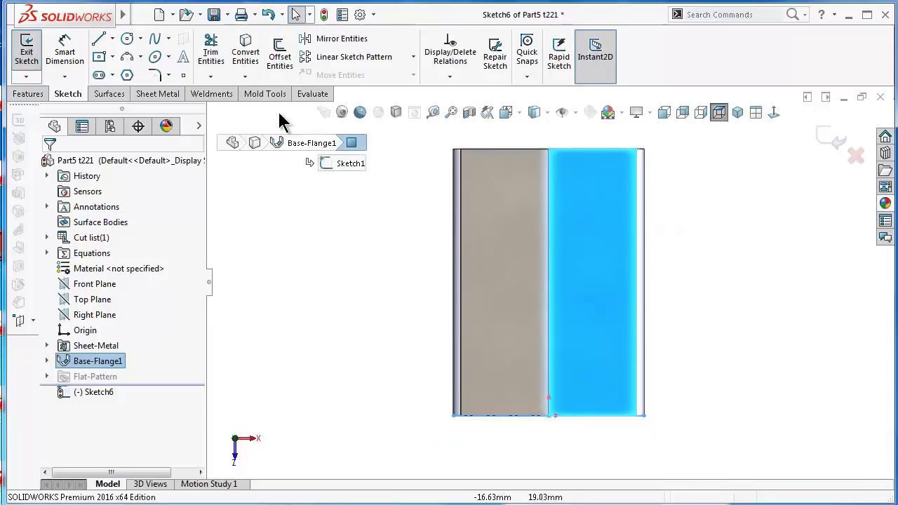
# Draw a small corner rectangle against the seam line, redoing a misplaced first attempt.
pyautogui.click(112, 57)
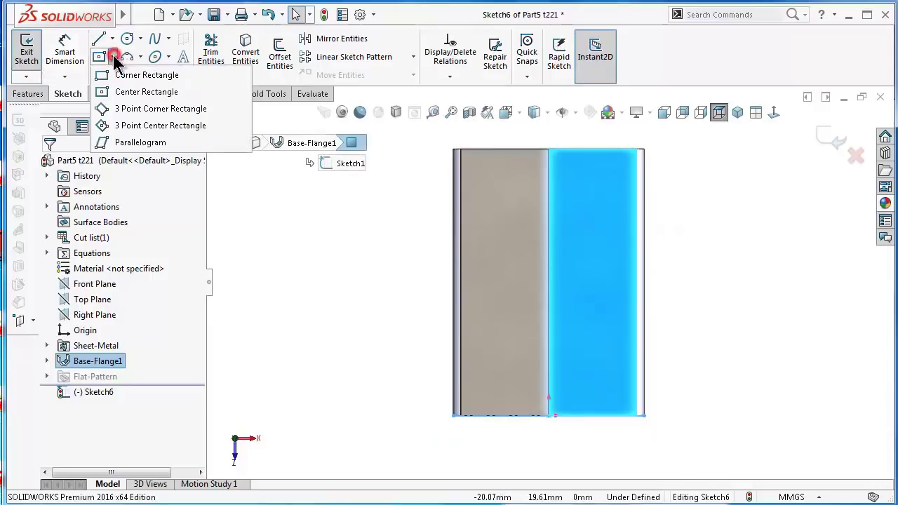
pyautogui.click(126, 75)
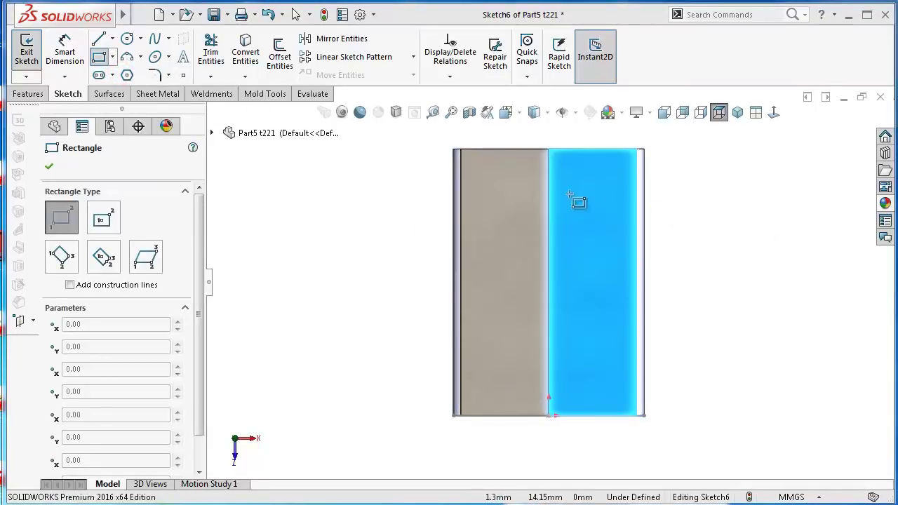
pyautogui.click(387, 203)
pyautogui.scroll(-3, 437, 217)
pyautogui.scroll(-2, 594, 225)
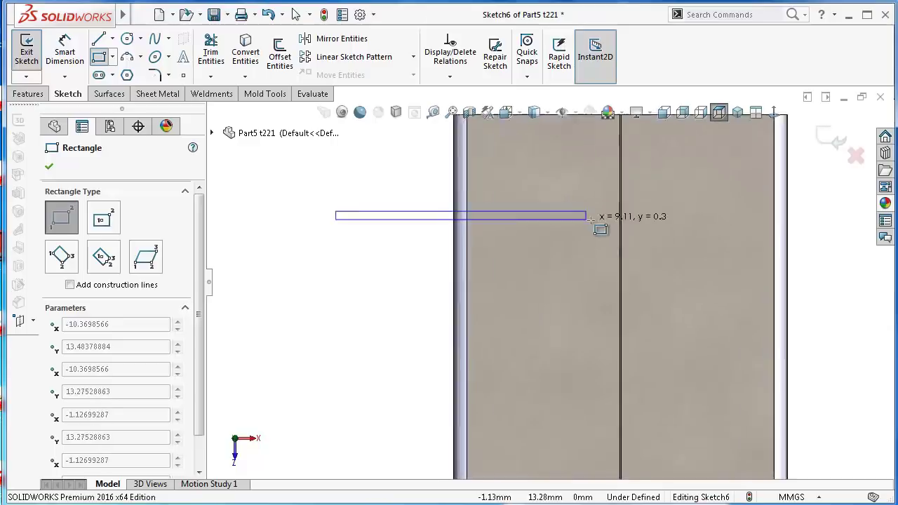
pyautogui.scroll(-3, 562, 232)
pyautogui.press('Escape')
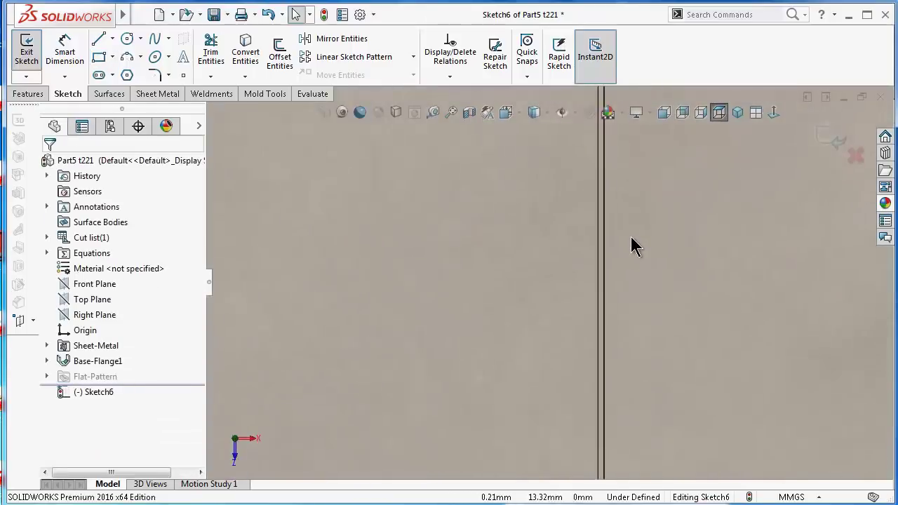
pyautogui.click(98, 57)
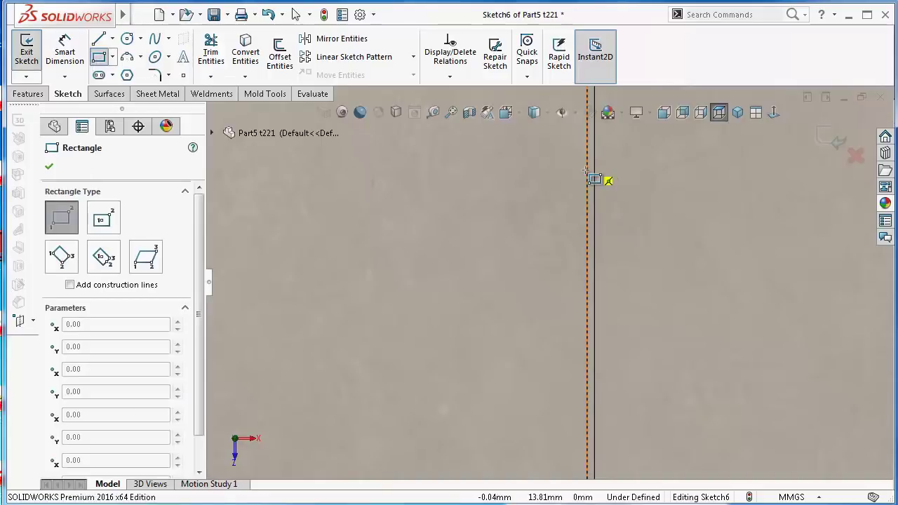
pyautogui.click(586, 170)
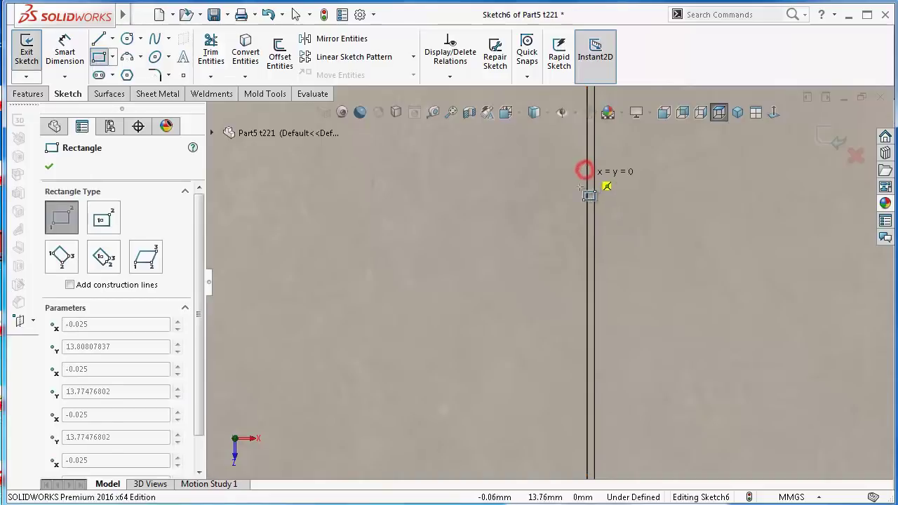
pyautogui.click(722, 271)
pyautogui.press('z')
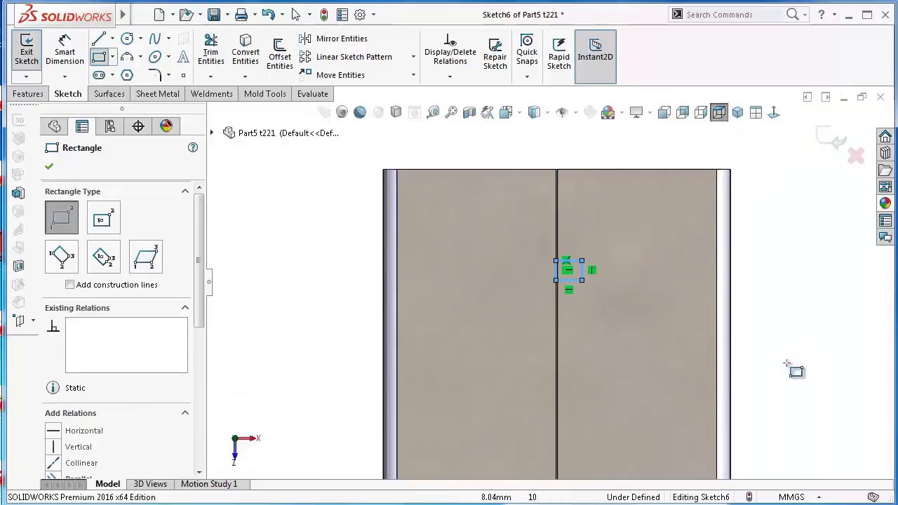
pyautogui.moveTo(788, 363); pyautogui.dragTo(678, 247, button='right')
pyautogui.scroll(-3, 608, 269)
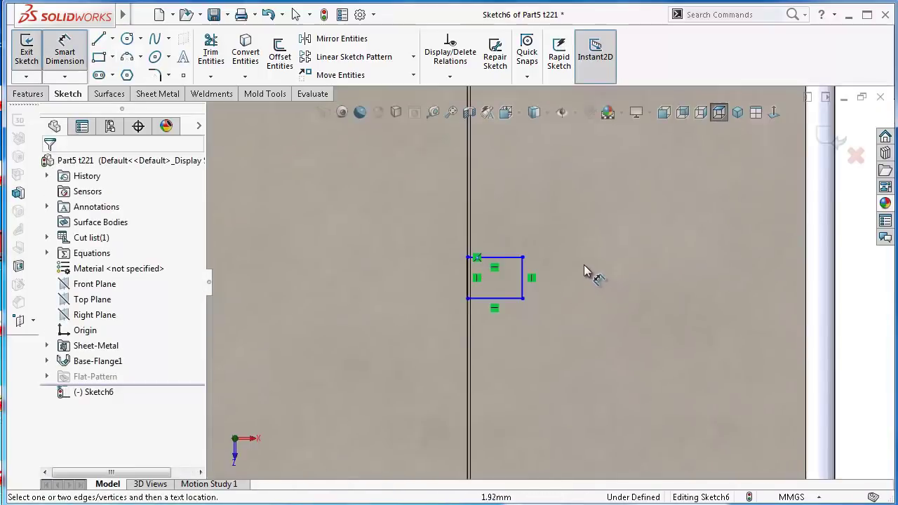
pyautogui.scroll(-2, 580, 263)
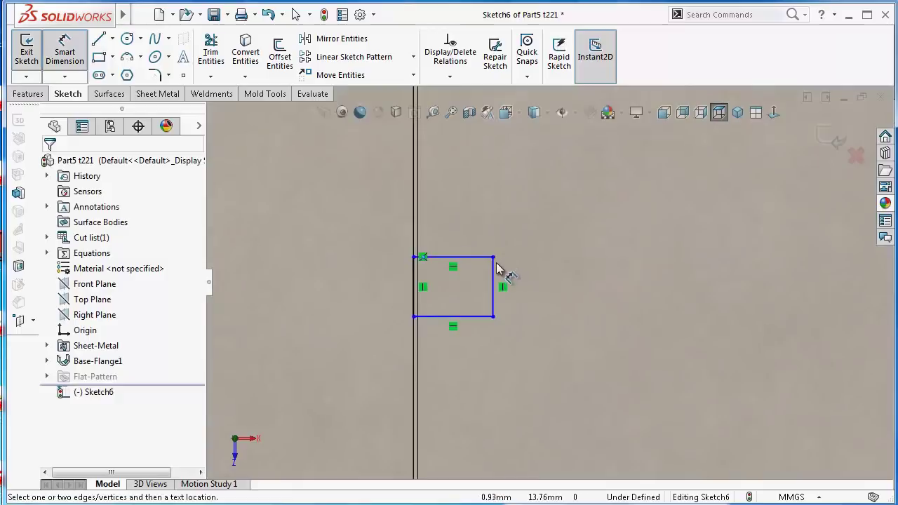
# Dimension the rectangle's right side to 1.26 mm, after first entering 1.5.
pyautogui.click(494, 273)
pyautogui.click(537, 279)
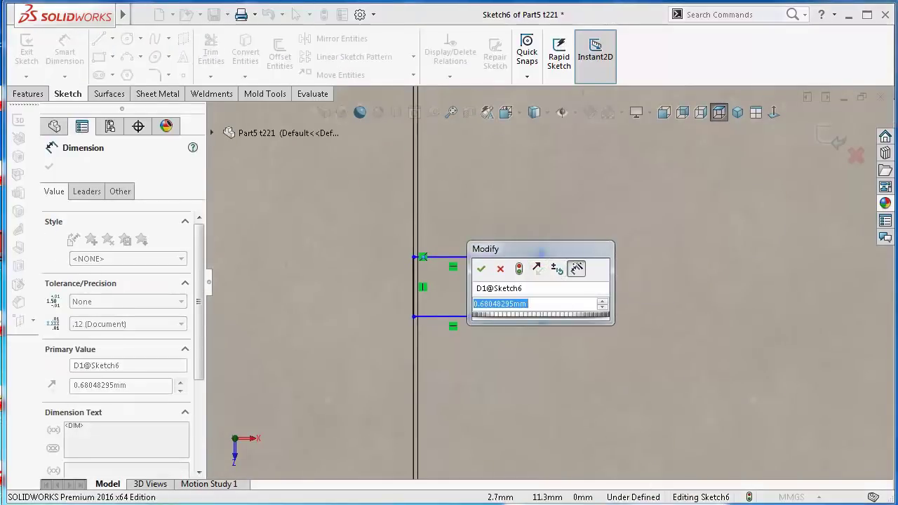
pyautogui.doubleClick(542, 303)
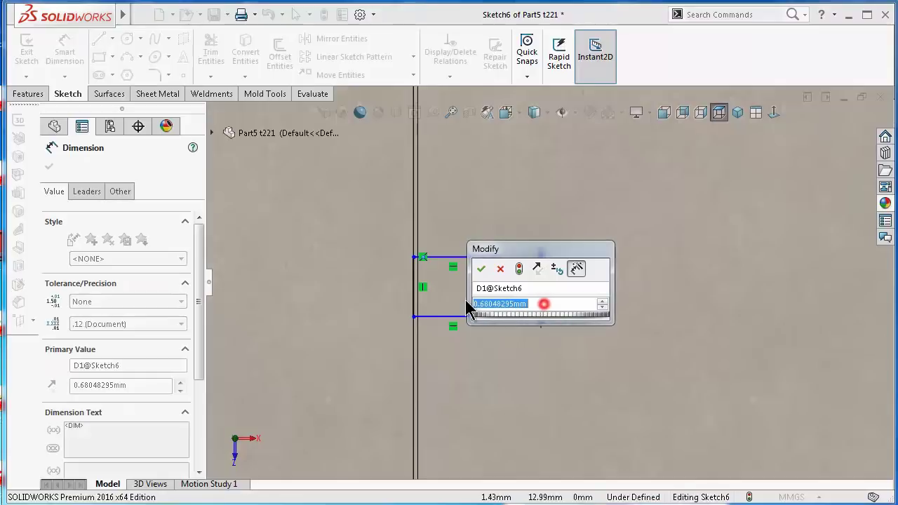
pyautogui.write('1.5')
pyautogui.press('Return')
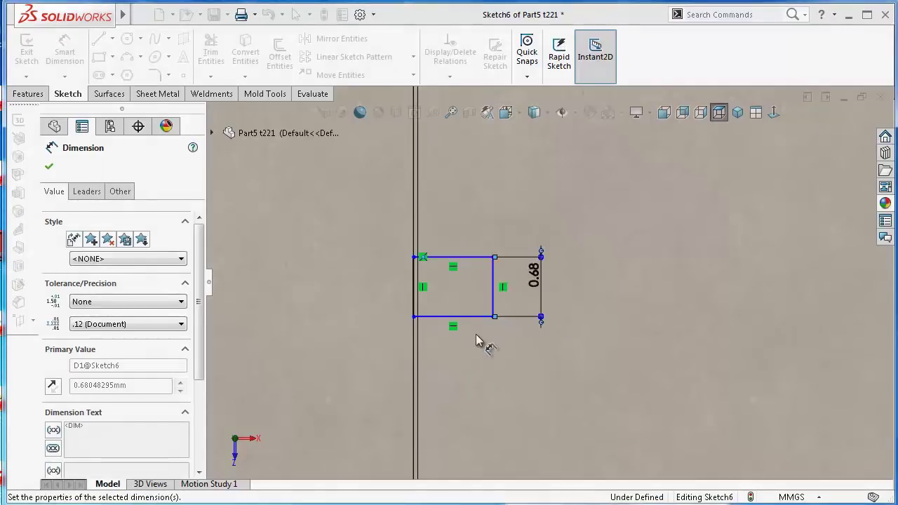
pyautogui.scroll(3, 497, 301)
pyautogui.scroll(2, 486, 267)
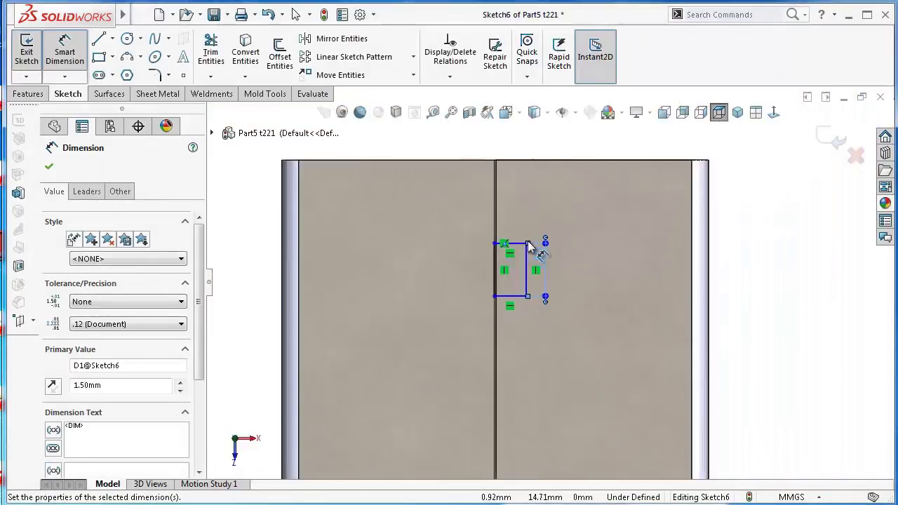
pyautogui.scroll(2, 492, 270)
pyautogui.scroll(2, 494, 272)
pyautogui.scroll(3, 581, 397)
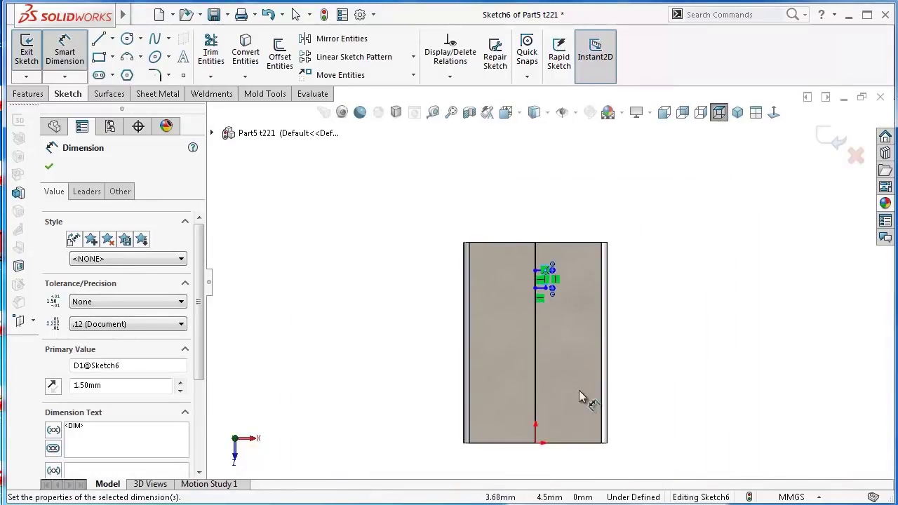
pyautogui.scroll(-2, 581, 397)
pyautogui.scroll(-2, 547, 282)
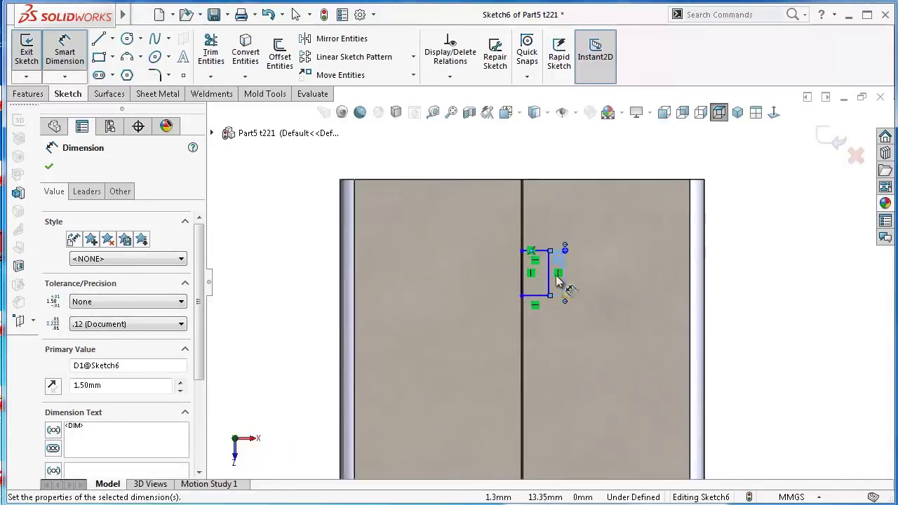
pyautogui.scroll(-4, 557, 281)
pyautogui.doubleClick(592, 260)
pyautogui.write('1.26')
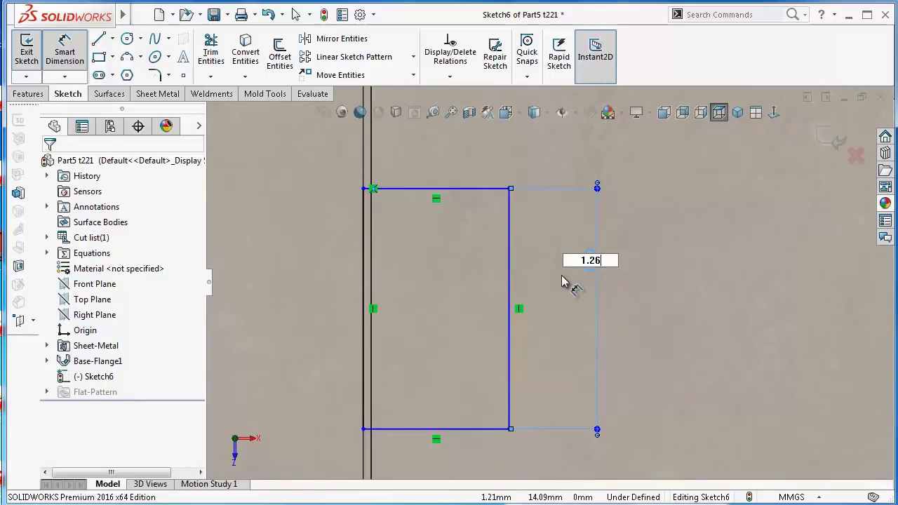
pyautogui.press('Return')
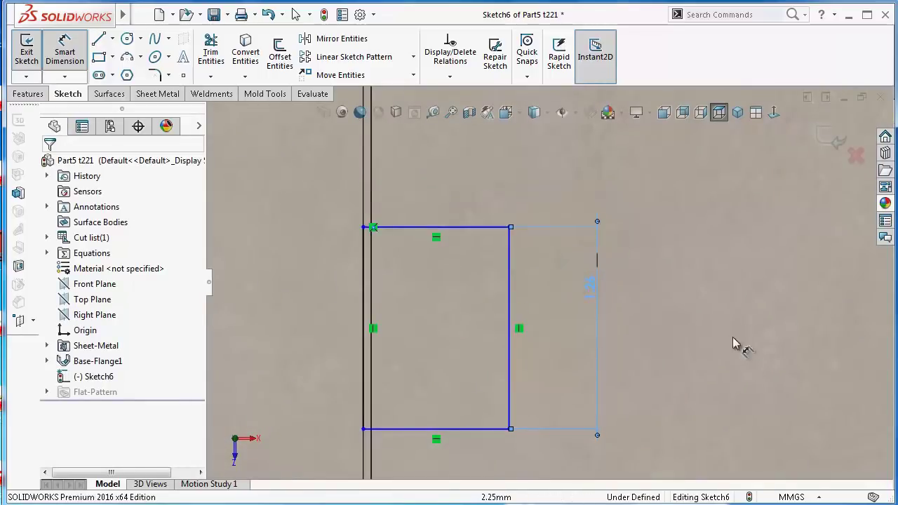
pyautogui.press('Escape')
# Make the rectangle's top and right edges equal so it becomes a square.
pyautogui.click(491, 225)
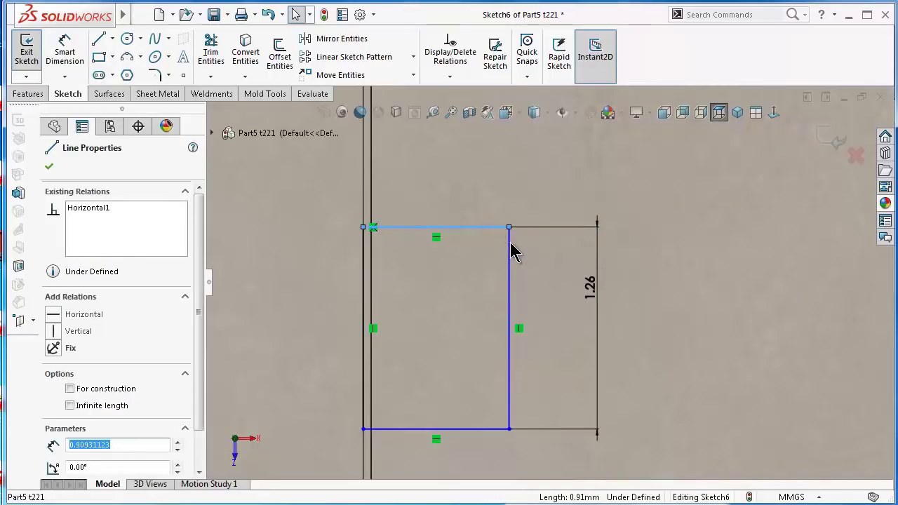
pyautogui.keyDown('ctrl'); pyautogui.click(511, 246); pyautogui.keyUp('ctrl')
pyautogui.click(635, 187)
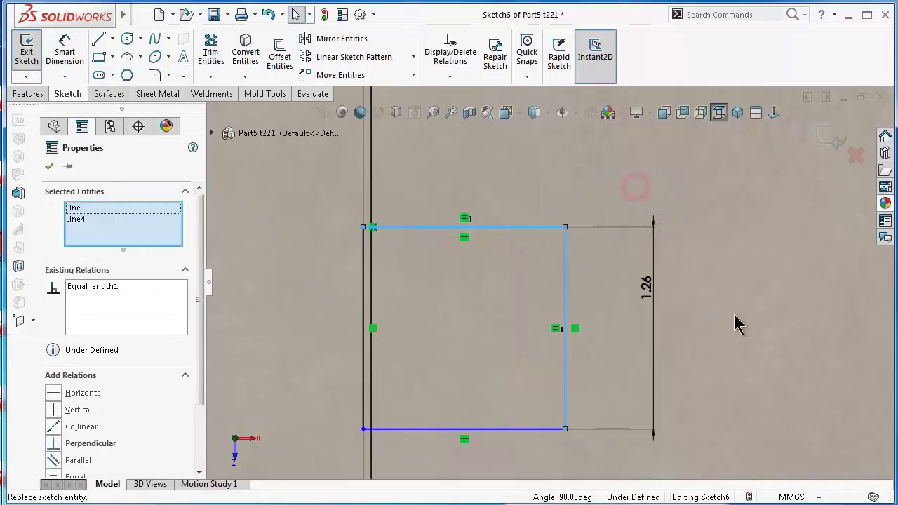
pyautogui.scroll(3, 734, 314)
pyautogui.scroll(4, 702, 309)
pyautogui.click(773, 319)
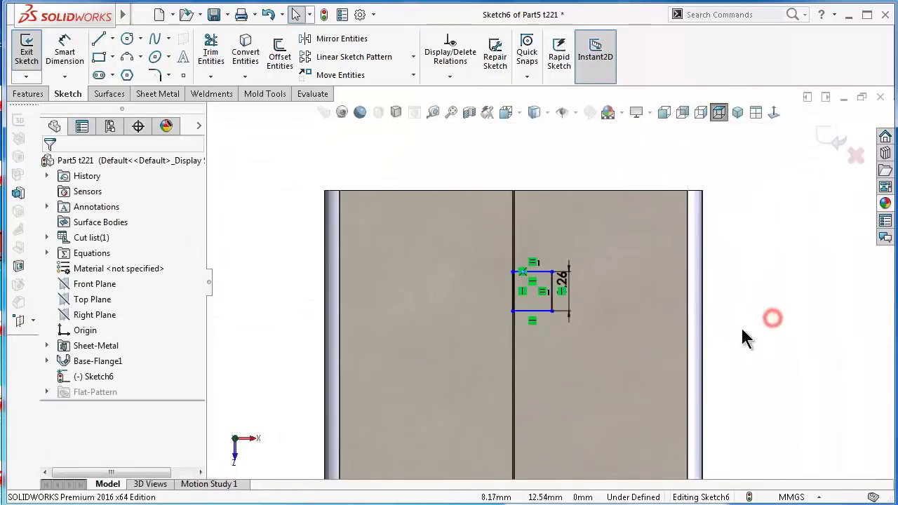
# Dimension the square 2.50 mm below the part's top edge.
pyautogui.moveTo(777, 328); pyautogui.dragTo(792, 207, button='right')
pyautogui.scroll(-1, 671, 234)
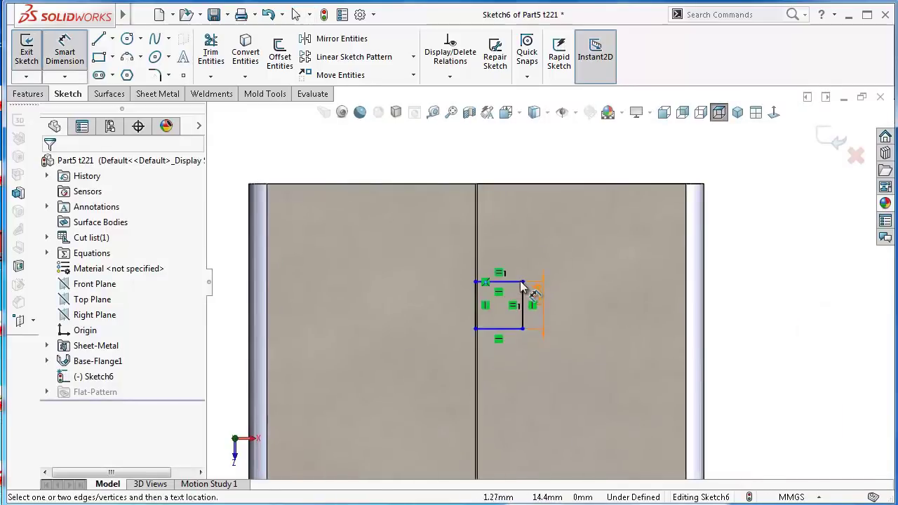
pyautogui.click(518, 282)
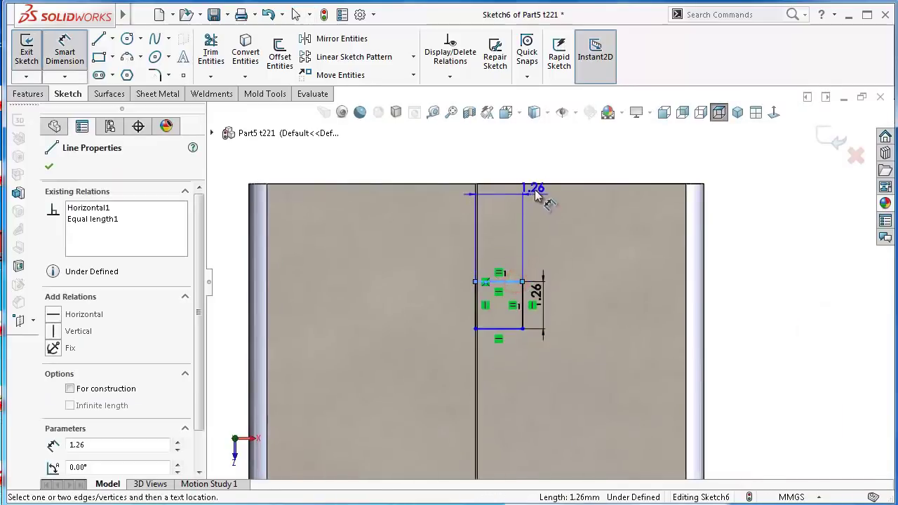
pyautogui.click(537, 183)
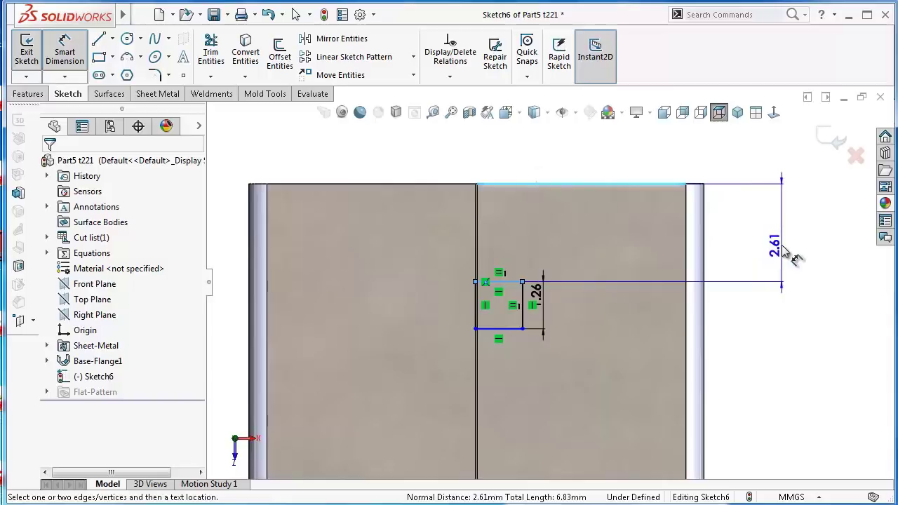
pyautogui.click(782, 247)
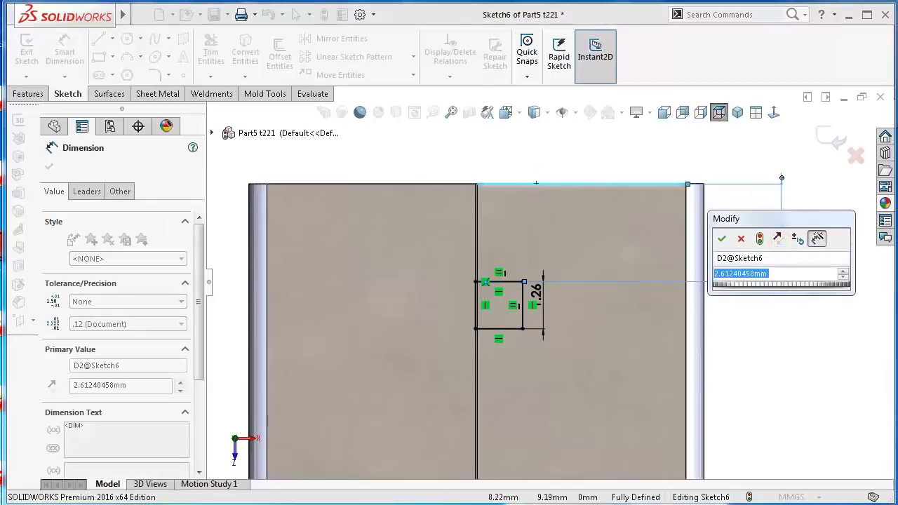
pyautogui.doubleClick(775, 274)
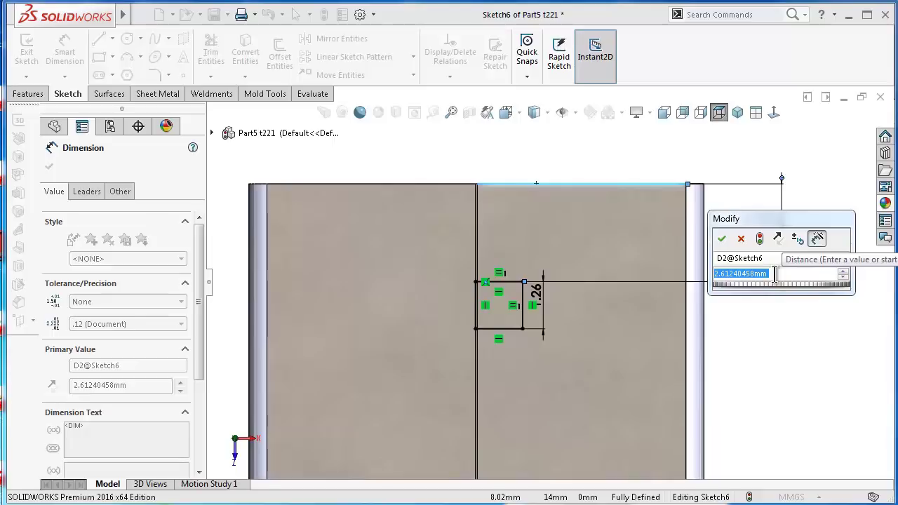
pyautogui.write('2.')
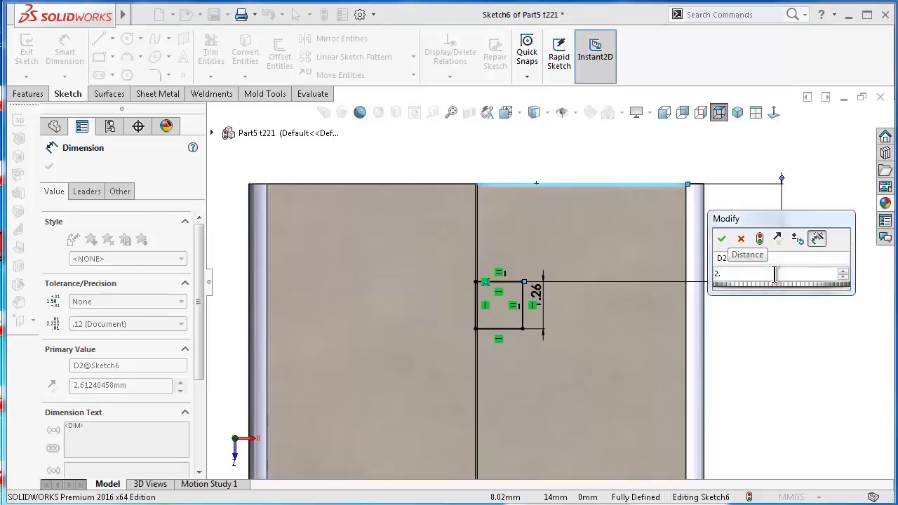
pyautogui.write('5')
pyautogui.press('Return')
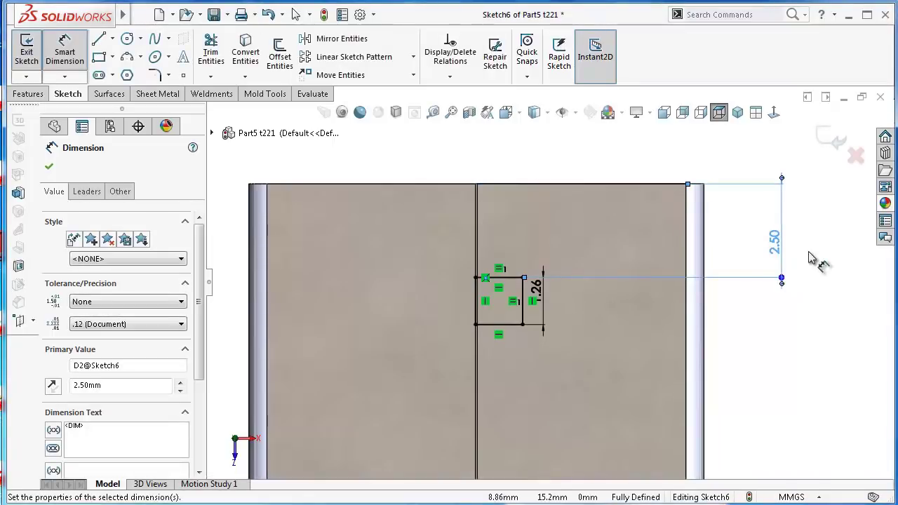
pyautogui.click(786, 368)
pyautogui.scroll(3, 786, 365)
pyautogui.scroll(2, 669, 394)
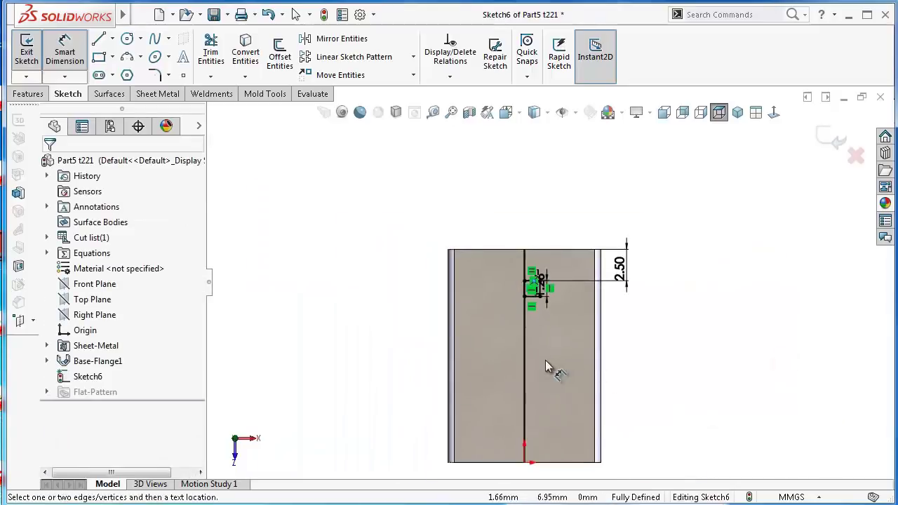
# Draw a horizontal centerline from the seam to the part's right edge.
pyautogui.click(112, 39)
pyautogui.click(114, 74)
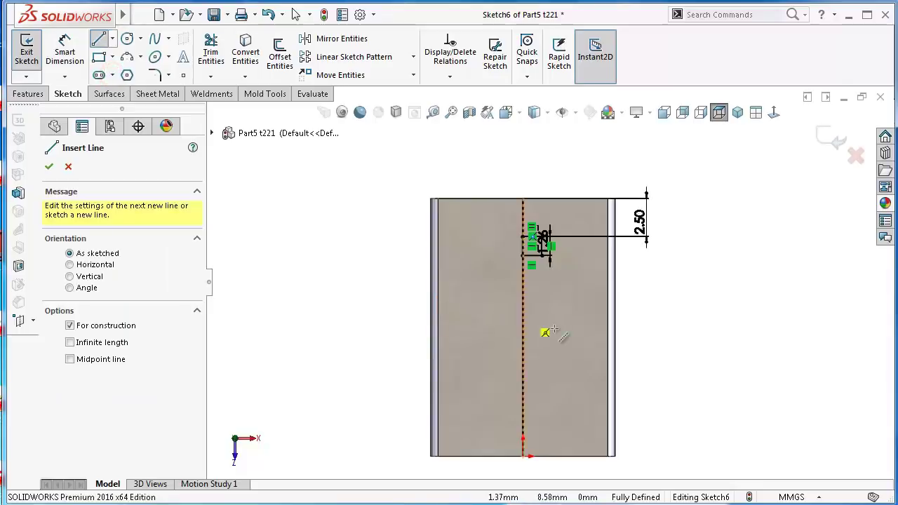
pyautogui.moveTo(522, 327); pyautogui.dragTo(608, 327)
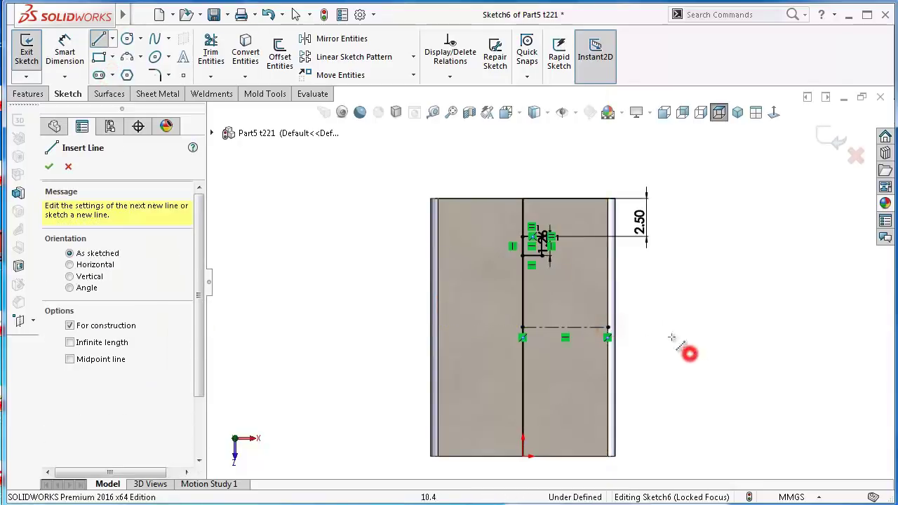
pyautogui.scroll(-5, 552, 250)
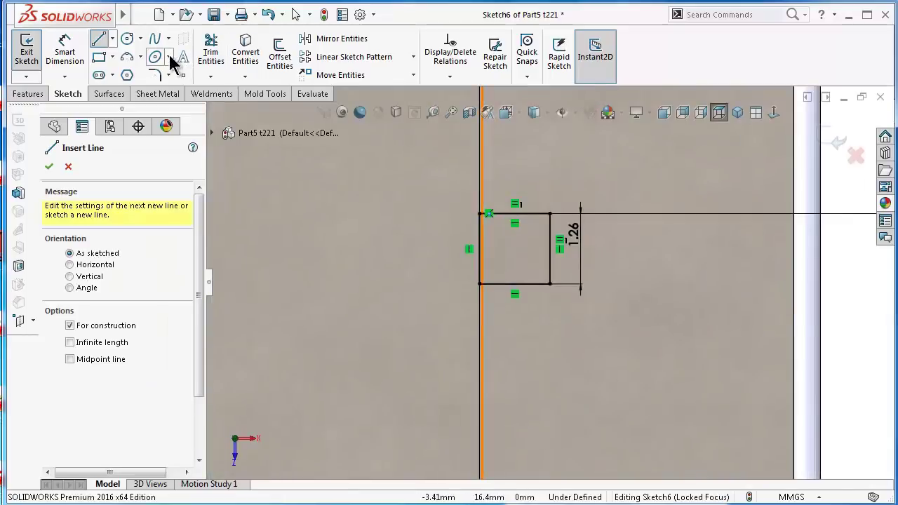
# Mirror the four sides of the square slot across the centerline.
pyautogui.click(319, 41)
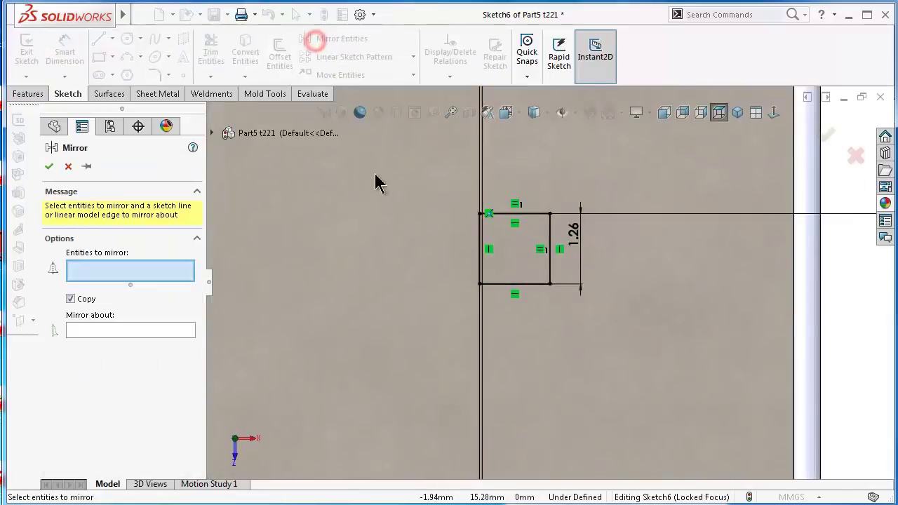
pyautogui.moveTo(423, 182); pyautogui.dragTo(601, 349)
pyautogui.rightClick(600, 343)
pyautogui.scroll(1, 600, 343)
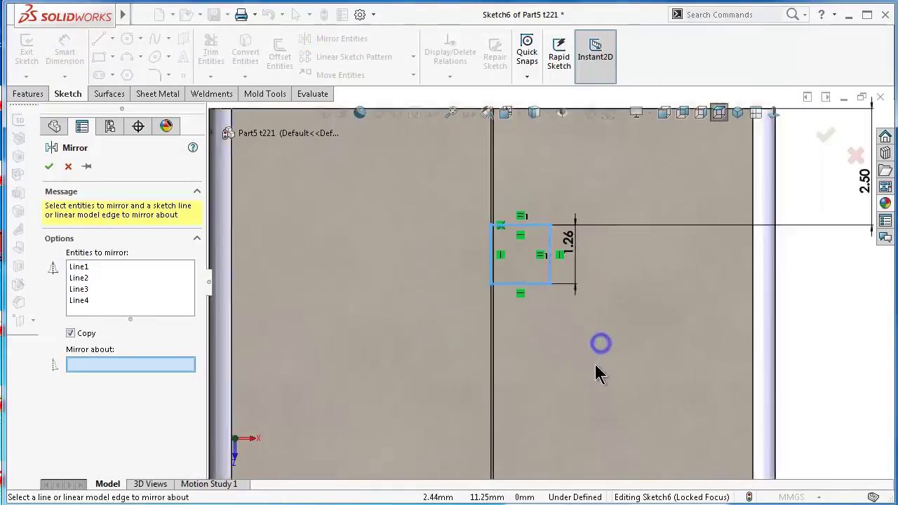
pyautogui.scroll(3, 596, 358)
pyautogui.click(588, 390)
pyautogui.rightClick(583, 383)
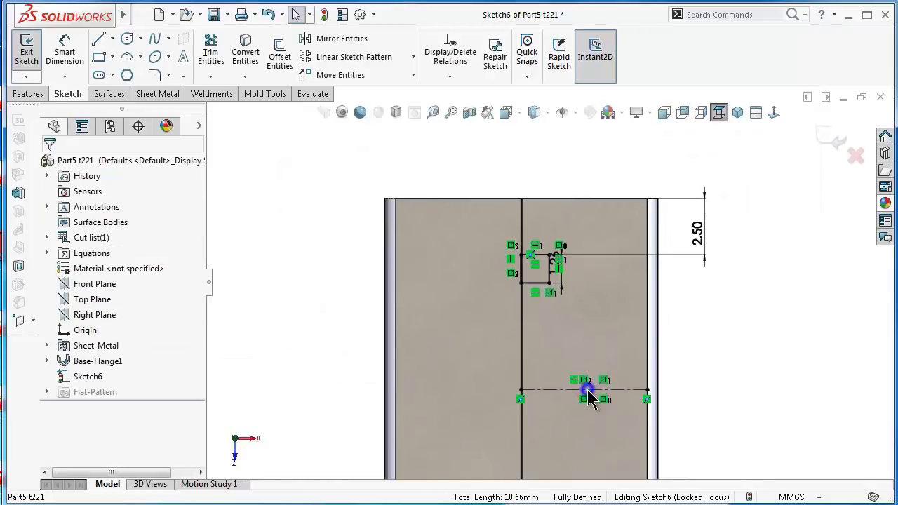
pyautogui.scroll(-2, 538, 414)
pyautogui.scroll(-3, 583, 347)
pyautogui.scroll(-2, 584, 349)
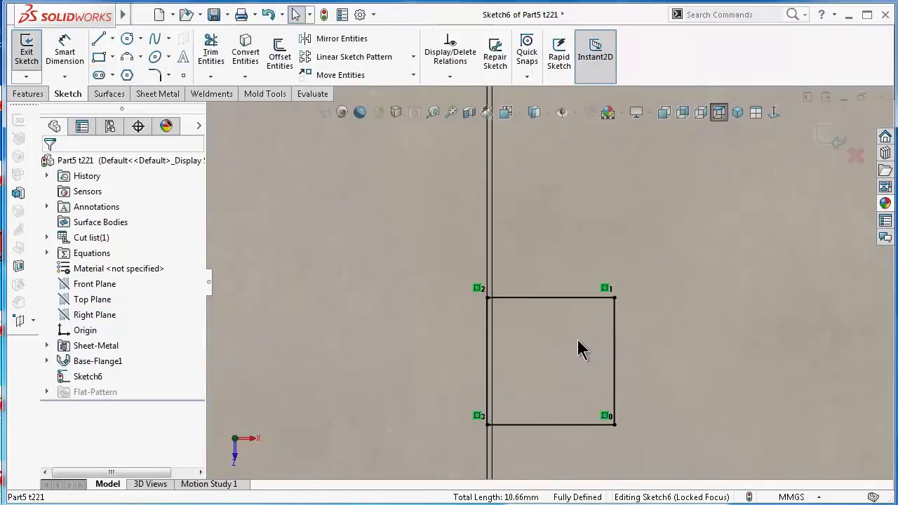
pyautogui.scroll(2, 581, 354)
pyautogui.scroll(1, 555, 329)
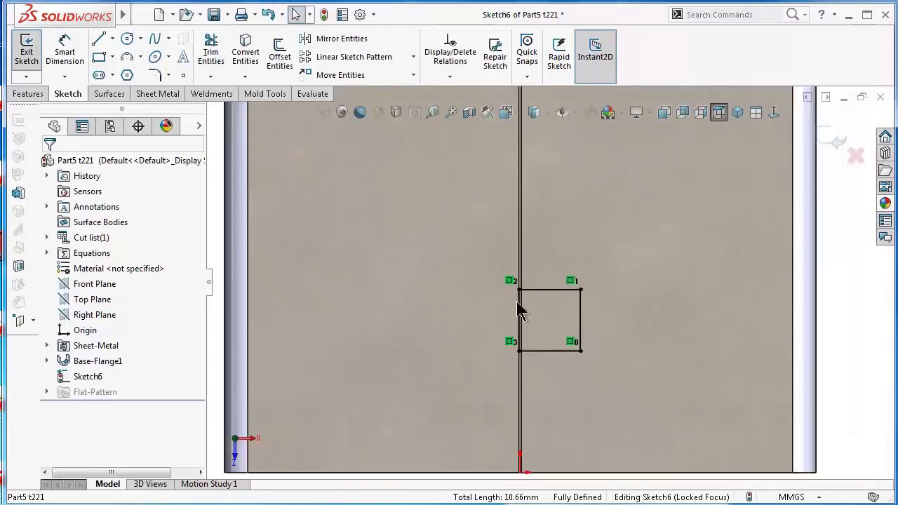
pyautogui.click(29, 95)
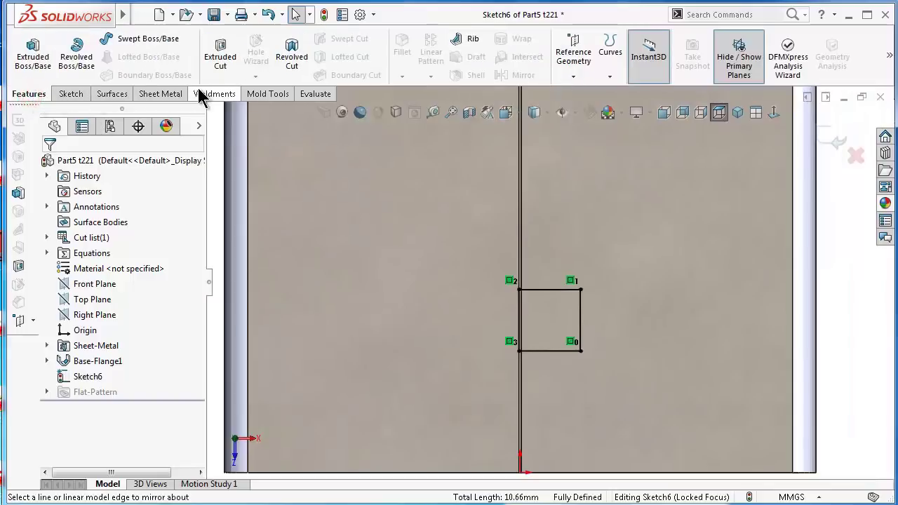
pyautogui.click(162, 94)
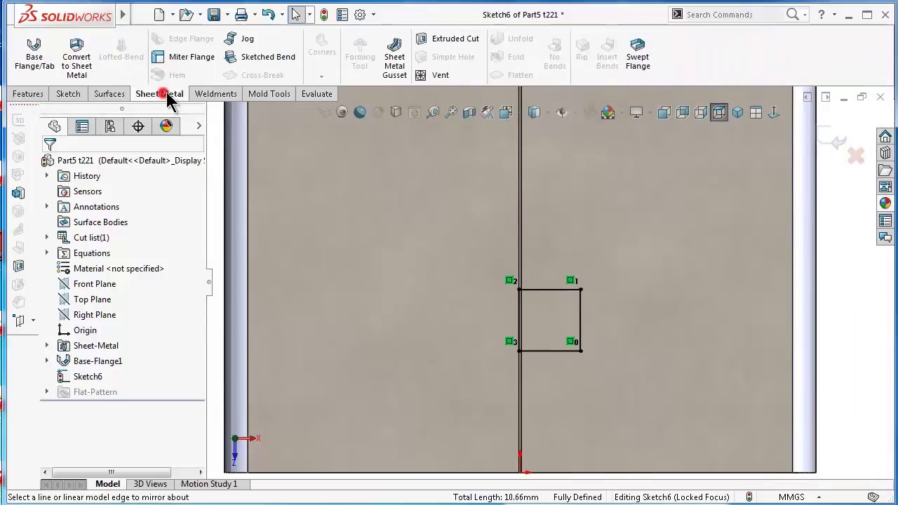
# Create Cut-Extrude1, a blind cut of both square slots with depth linked to sheet thickness.
pyautogui.click(430, 38)
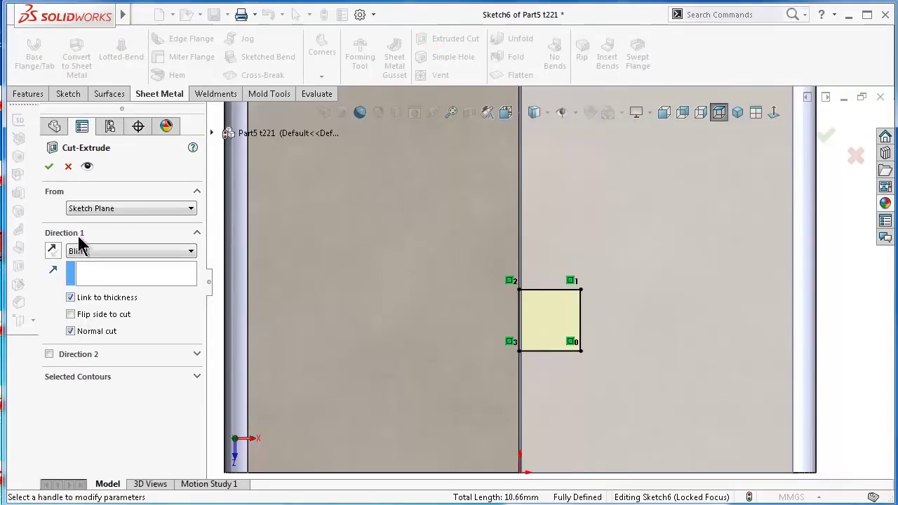
pyautogui.moveTo(630, 351); pyautogui.dragTo(607, 424, button='middle')
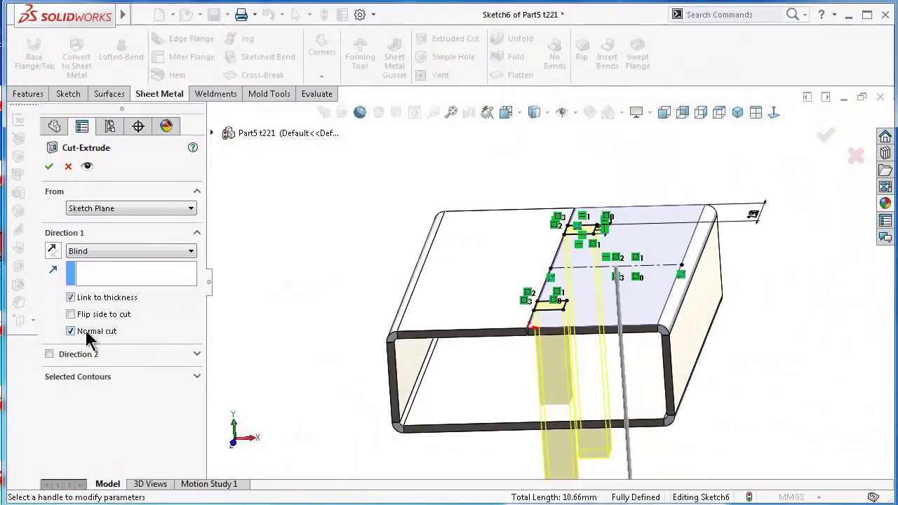
pyautogui.click(92, 251)
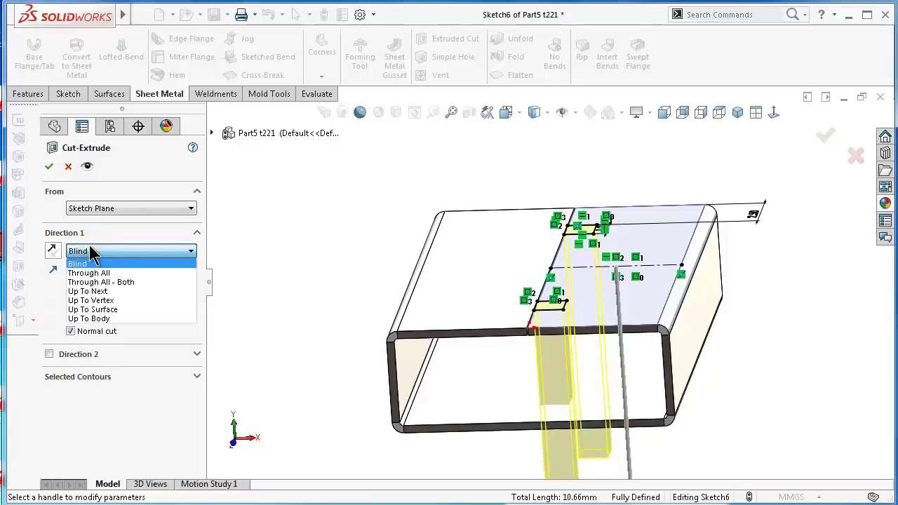
pyautogui.click(89, 250)
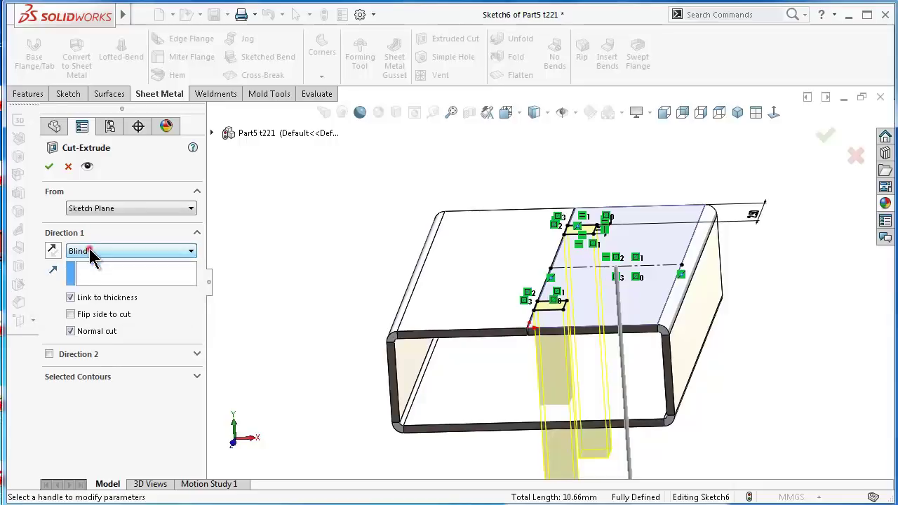
pyautogui.click(70, 297)
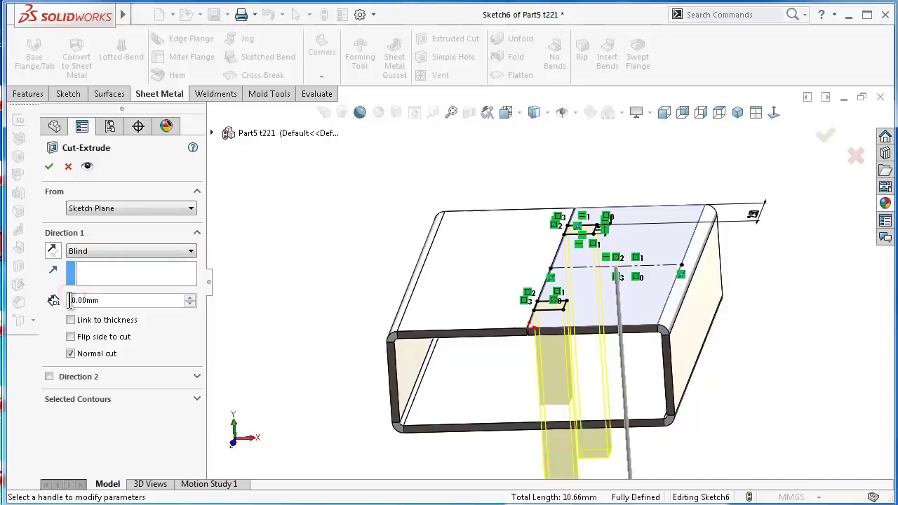
pyautogui.doubleClick(112, 304)
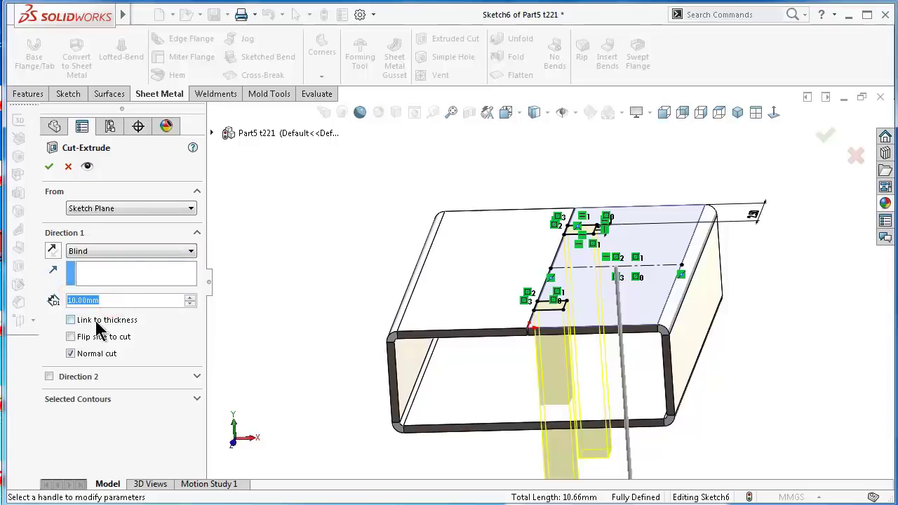
pyautogui.click(71, 320)
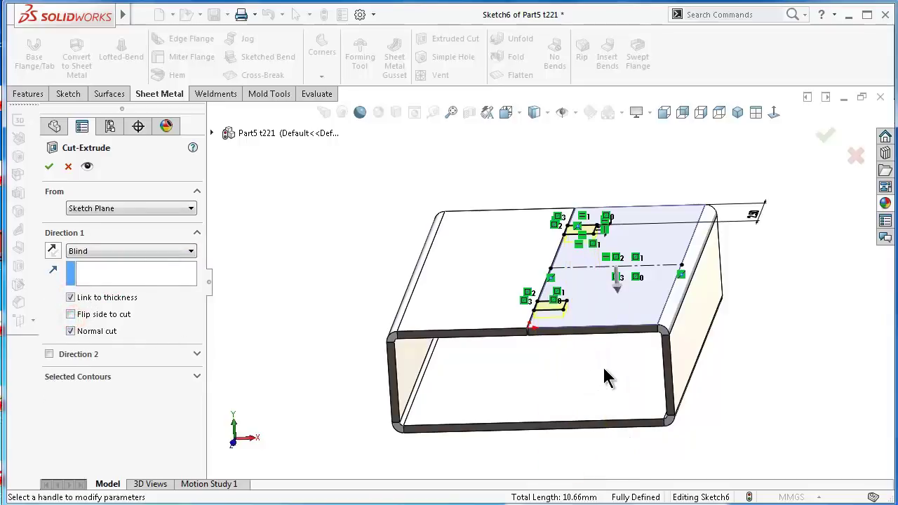
pyautogui.moveTo(604, 370)
pyautogui.mouseDown(button='middle')
pyautogui.moveTo(608, 387)
pyautogui.moveTo(779, 222)
pyautogui.mouseUp(button='middle')
pyautogui.click(828, 135)
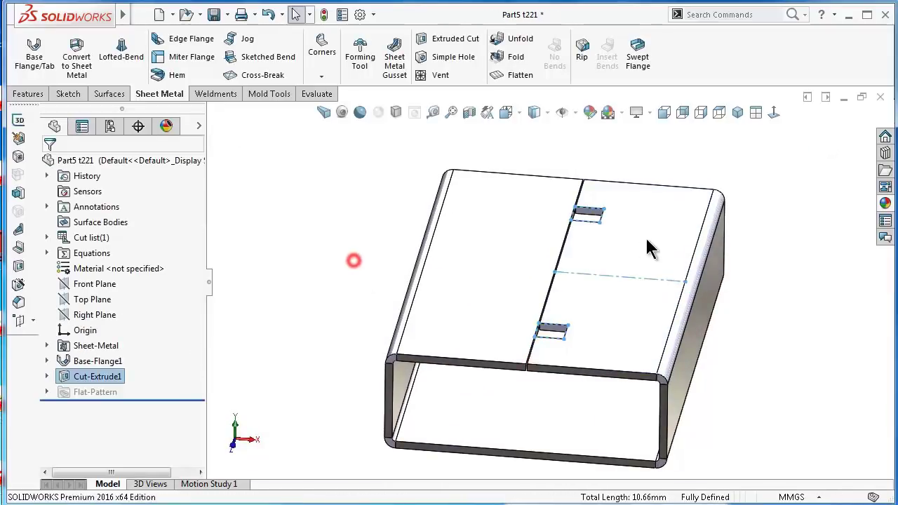
pyautogui.moveTo(649, 250); pyautogui.dragTo(615, 351, button='middle')
pyautogui.scroll(-5, 603, 183)
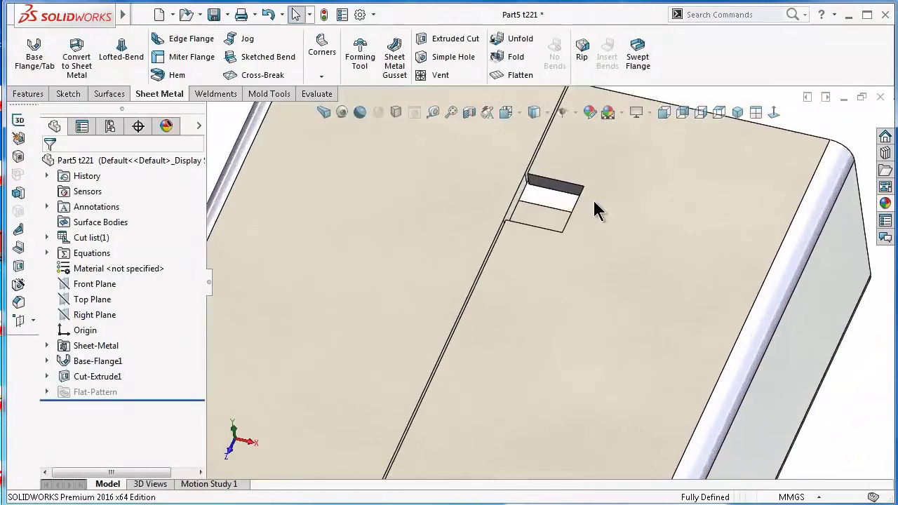
pyautogui.moveTo(594, 210)
pyautogui.mouseDown(button='middle')
pyautogui.moveTo(600, 317)
pyautogui.moveTo(545, 345)
pyautogui.moveTo(552, 334)
pyautogui.moveTo(532, 224)
pyautogui.moveTo(518, 235)
pyautogui.moveTo(517, 261)
pyautogui.moveTo(526, 245)
pyautogui.moveTo(585, 245)
pyautogui.moveTo(682, 300)
pyautogui.moveTo(617, 337)
pyautogui.moveTo(621, 320)
pyautogui.mouseUp(button='middle')
pyautogui.scroll(3, 526, 245)
pyautogui.scroll(2, 682, 301)
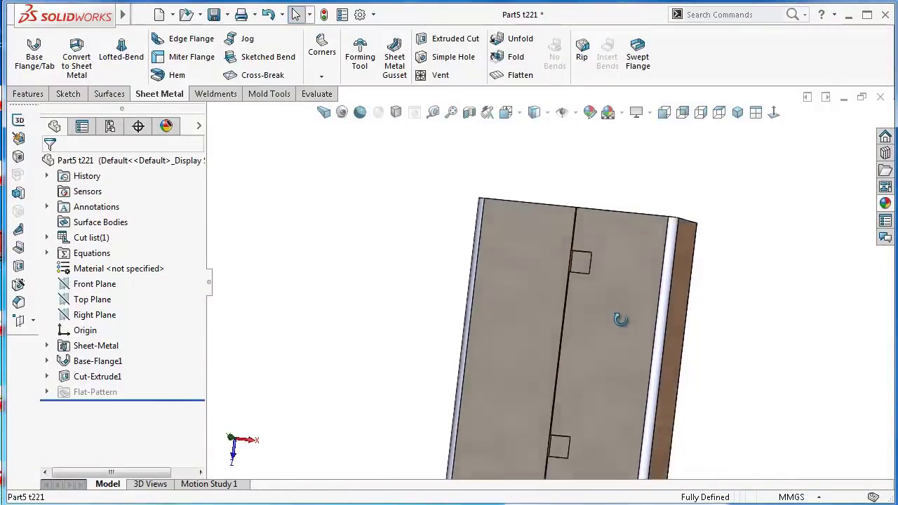
pyautogui.hotkey('ctrl', '7')
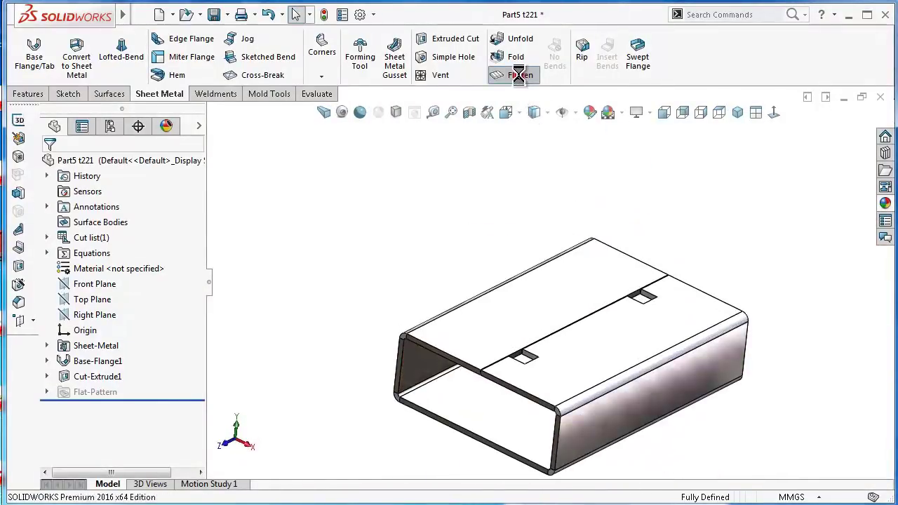
pyautogui.click(519, 76)
pyautogui.click(519, 75)
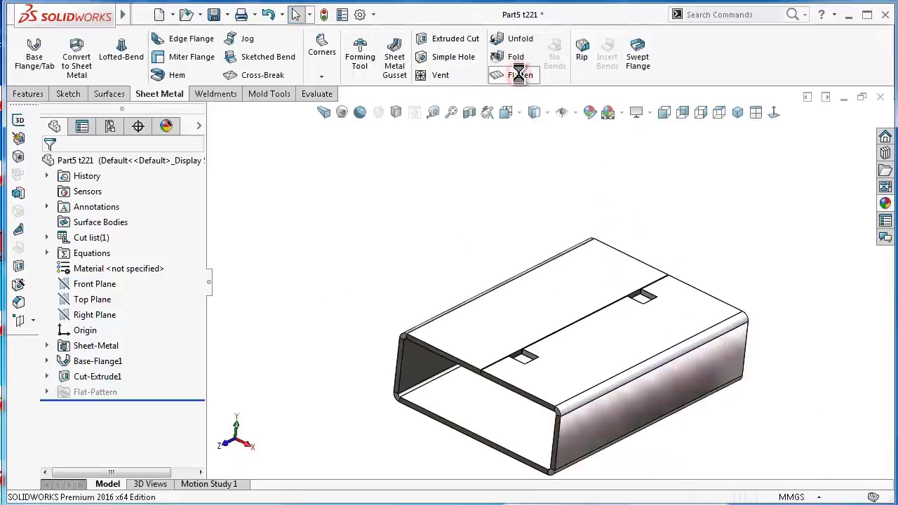
pyautogui.scroll(-4, 572, 341)
pyautogui.scroll(2, 526, 376)
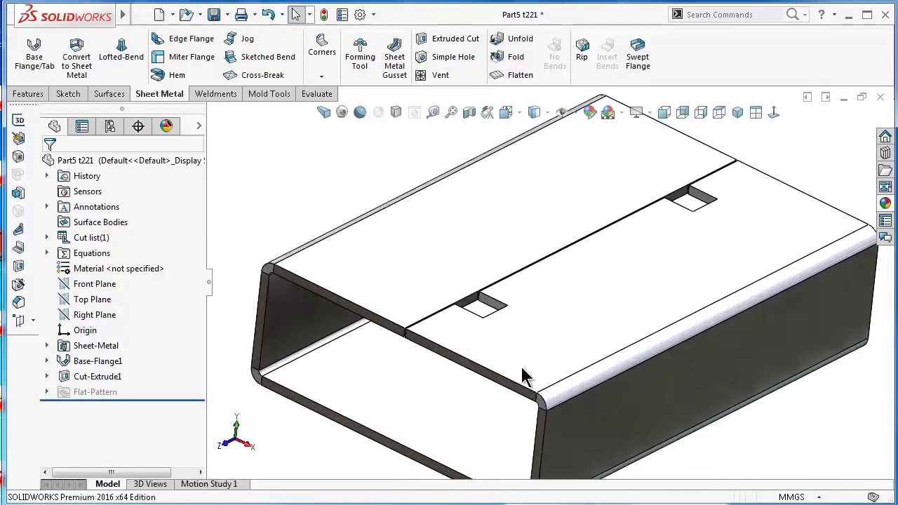
# Edit Sketch6 under Cut-Extrude1 and view it normal to the sketch plane.
pyautogui.click(47, 376)
pyautogui.click(98, 392)
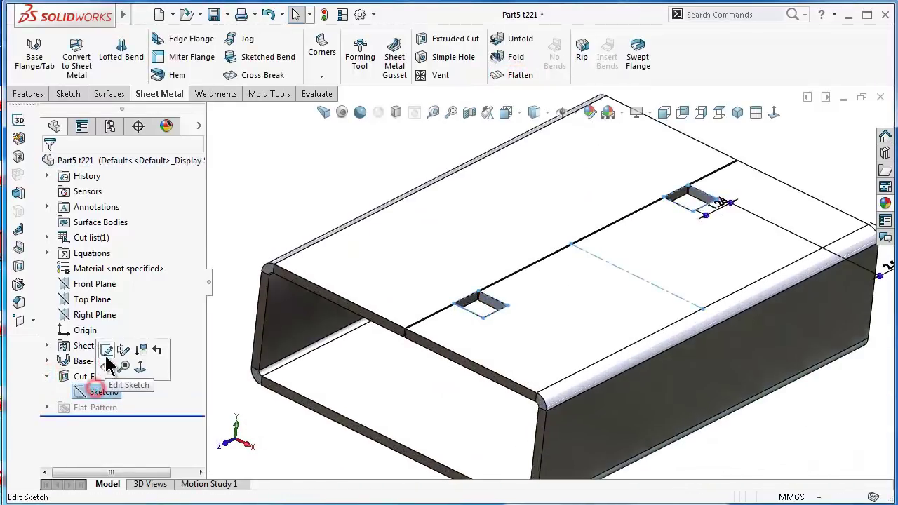
pyautogui.click(106, 354)
pyautogui.click(774, 113)
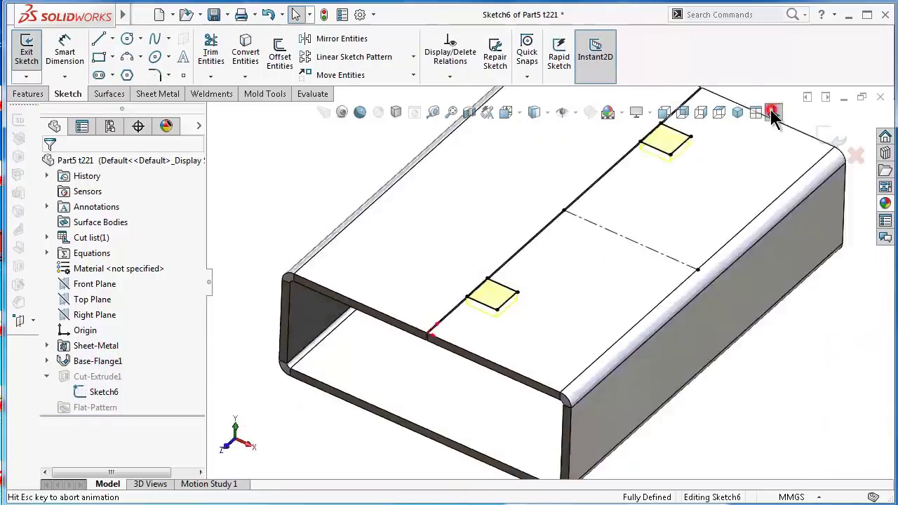
pyautogui.scroll(-5, 605, 161)
pyautogui.scroll(-4, 596, 165)
pyautogui.scroll(2, 595, 162)
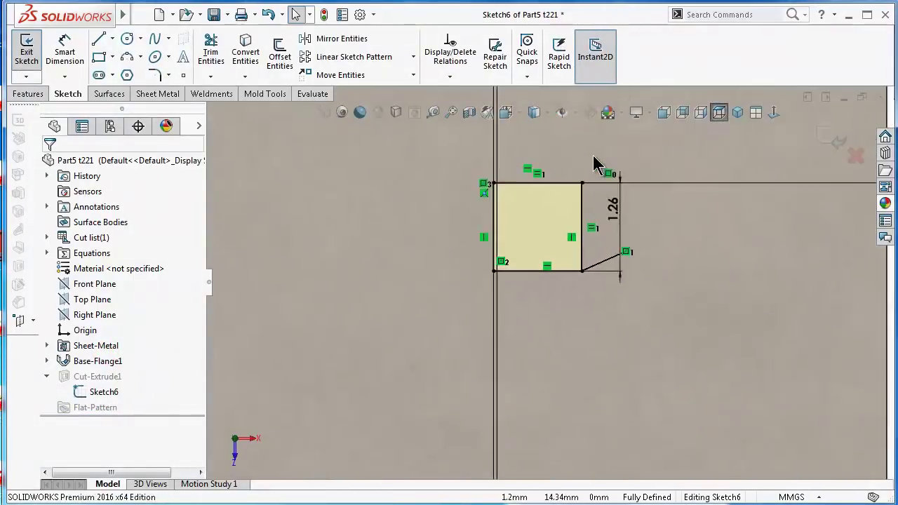
pyautogui.scroll(-3, 595, 167)
pyautogui.scroll(-2, 554, 266)
pyautogui.scroll(1, 600, 433)
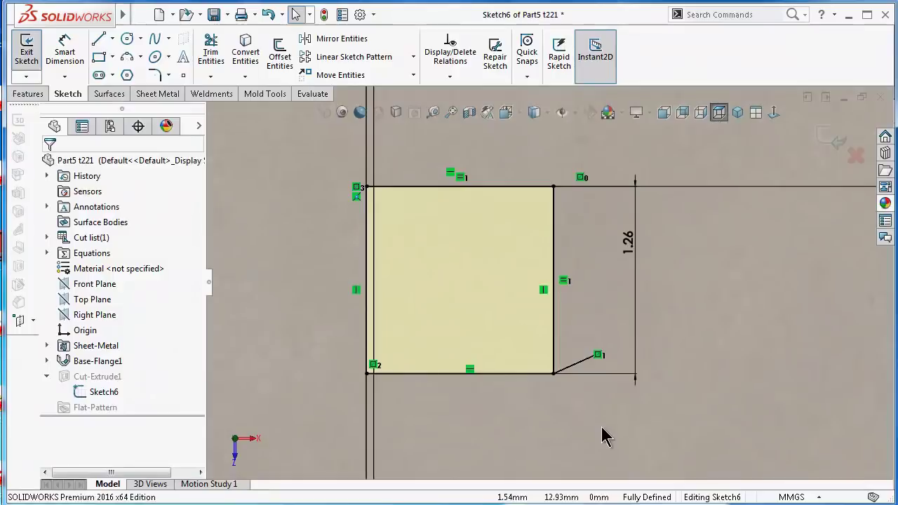
# Add 0.10 mm sketch fillets to the right corners of both slot rectangles.
pyautogui.click(168, 75)
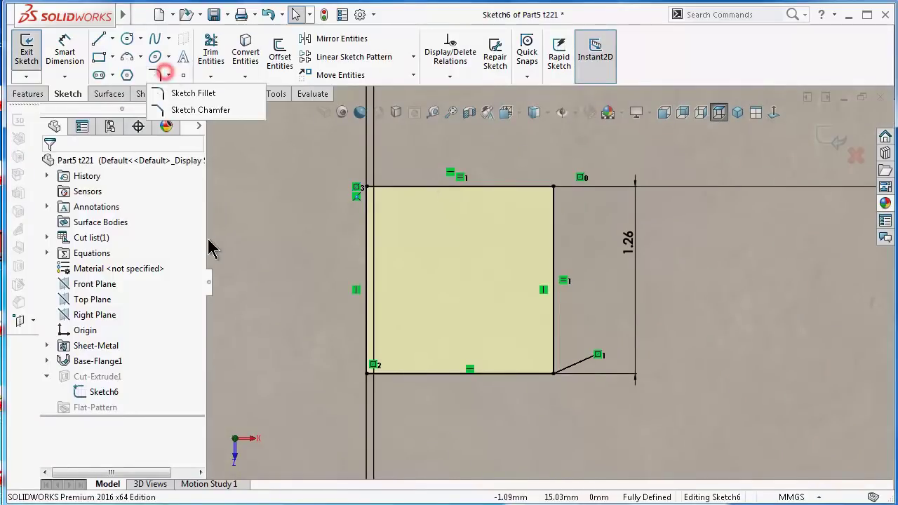
pyautogui.click(181, 92)
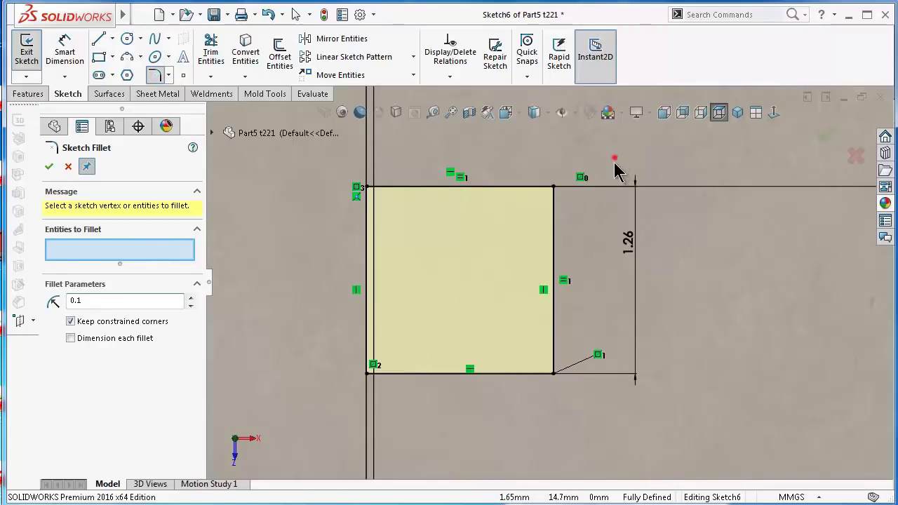
pyautogui.moveTo(615, 162); pyautogui.dragTo(532, 400)
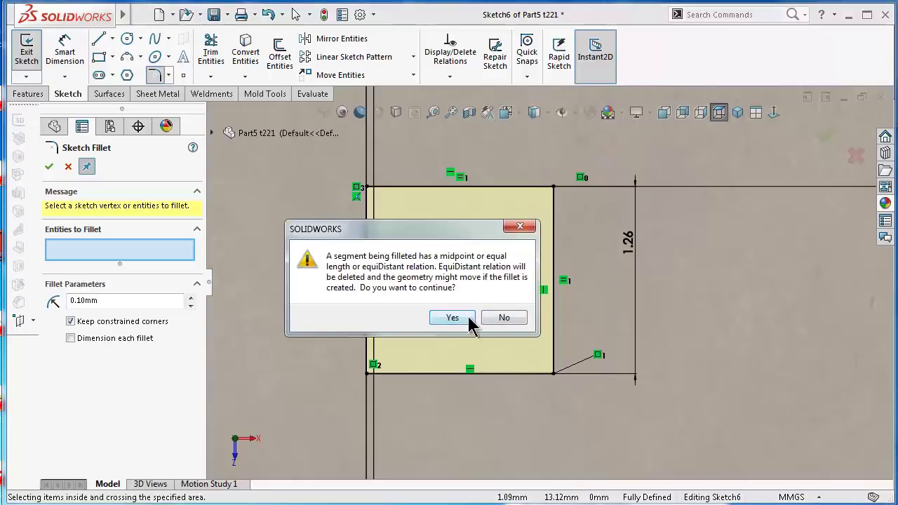
pyautogui.click(468, 318)
pyautogui.click(468, 318)
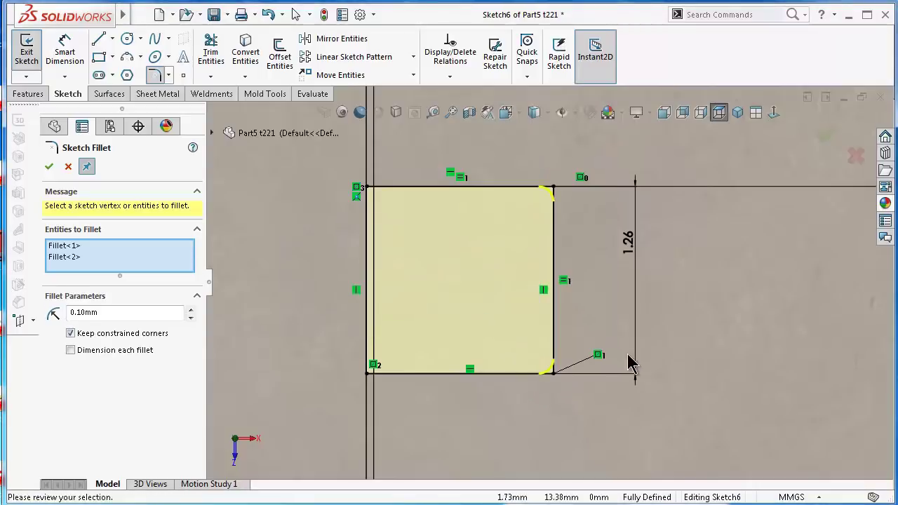
pyautogui.scroll(3, 627, 363)
pyautogui.scroll(3, 600, 391)
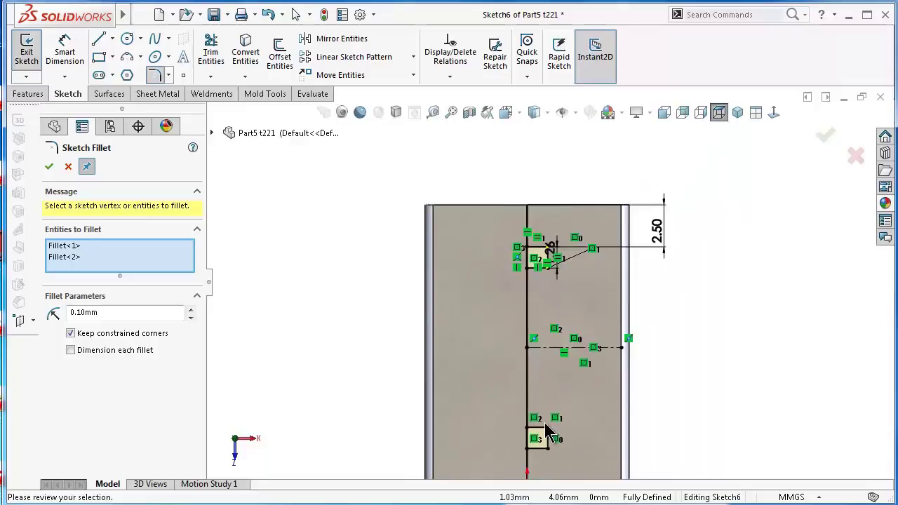
pyautogui.scroll(-5, 555, 417)
pyautogui.moveTo(606, 307); pyautogui.dragTo(537, 459)
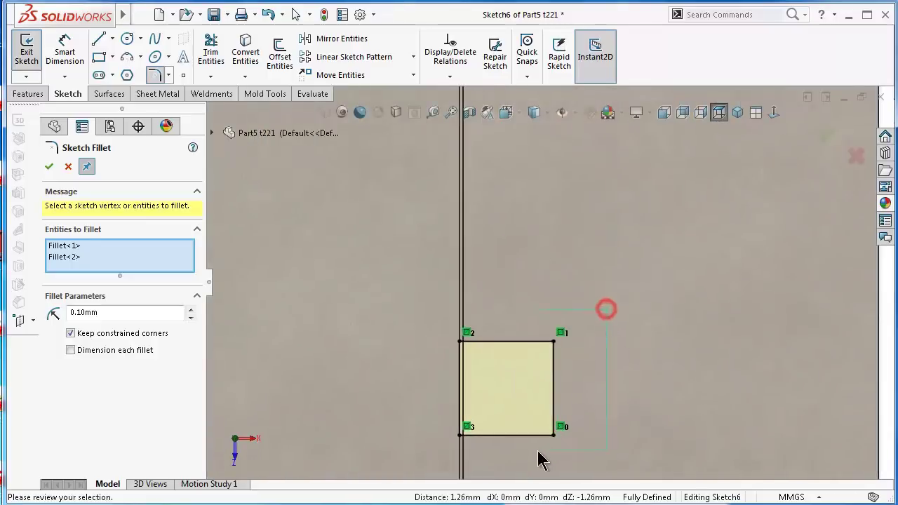
pyautogui.click(826, 144)
pyautogui.click(826, 144)
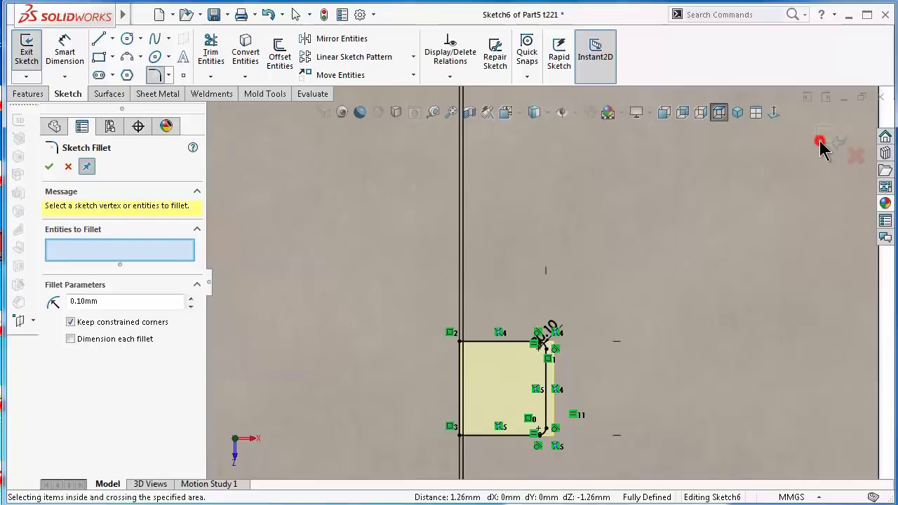
# Exit Sketch6 to rebuild the cut and inspect the rounded slot corners.
pyautogui.click(826, 144)
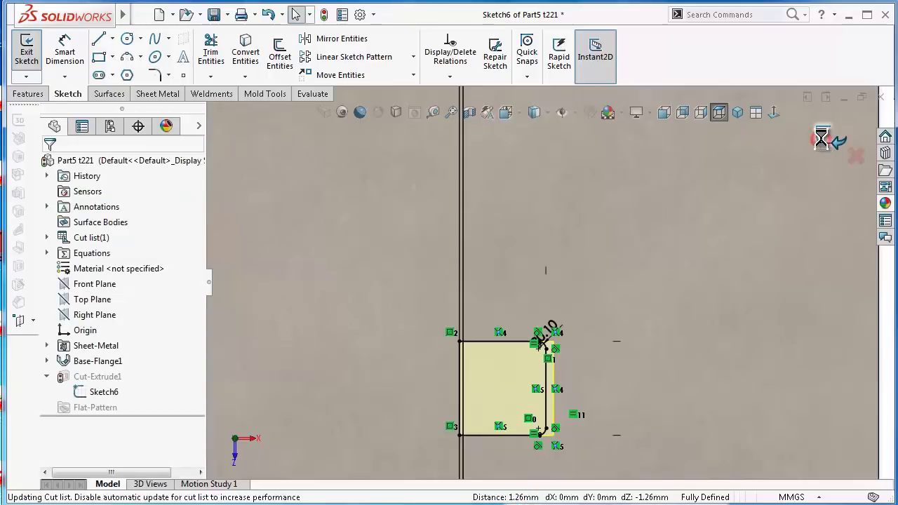
pyautogui.scroll(2, 611, 257)
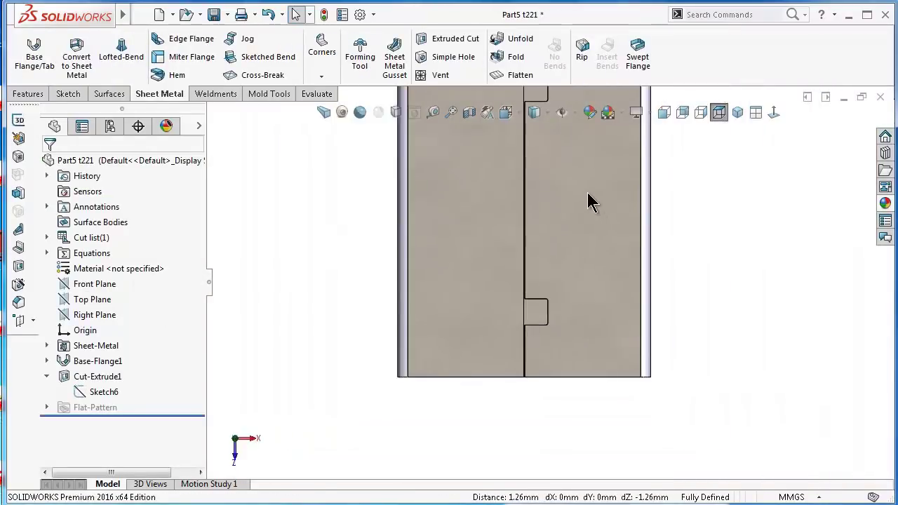
pyautogui.scroll(-2, 578, 185)
pyautogui.scroll(-2, 520, 196)
pyautogui.moveTo(486, 219); pyautogui.dragTo(484, 245, button='middle')
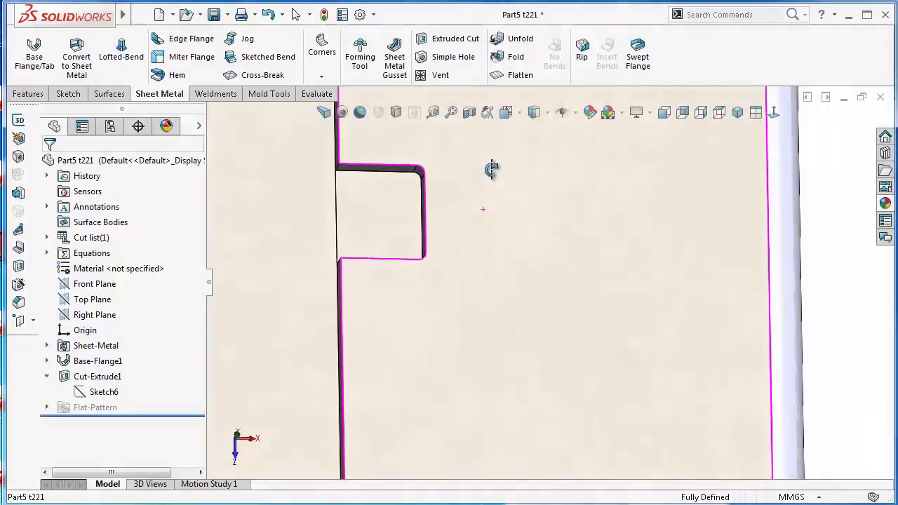
pyautogui.scroll(2, 484, 245)
pyautogui.scroll(3, 463, 393)
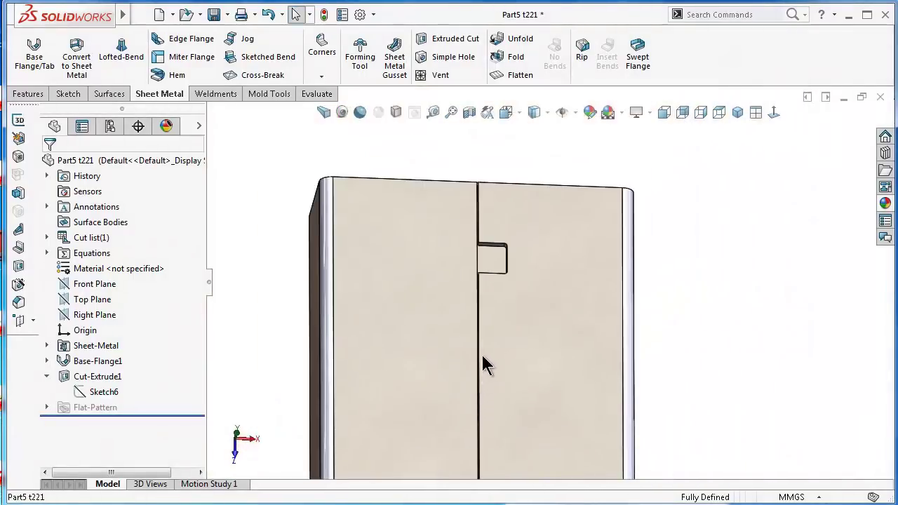
# Show Sketch6 on the model and select the base flange's top face.
pyautogui.click(101, 390)
pyautogui.click(109, 368)
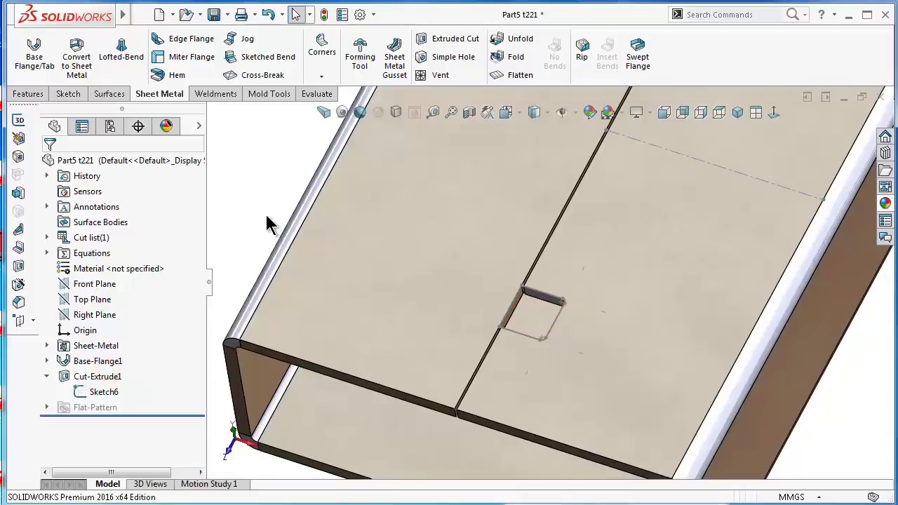
pyautogui.click(432, 258)
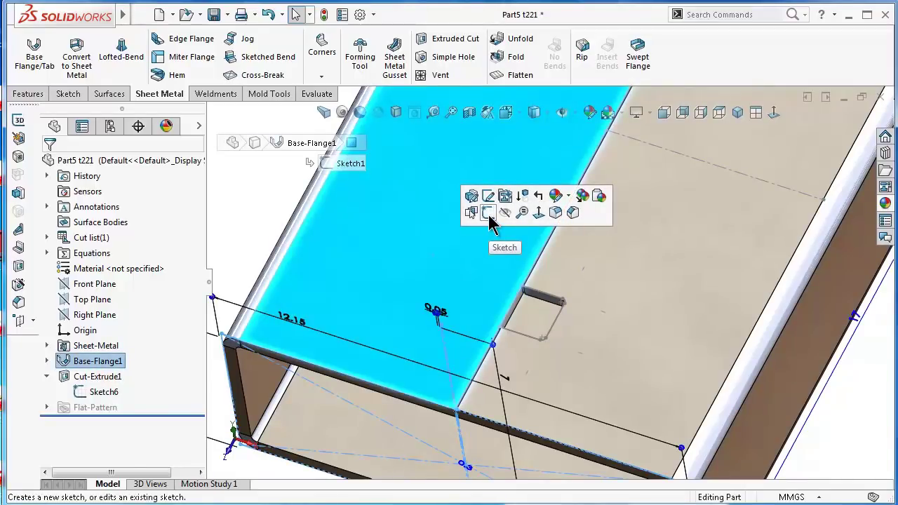
# Start a new sketch on the top face, view it normal, and select the Sketch6 slot outline.
pyautogui.click(488, 212)
pyautogui.click(777, 114)
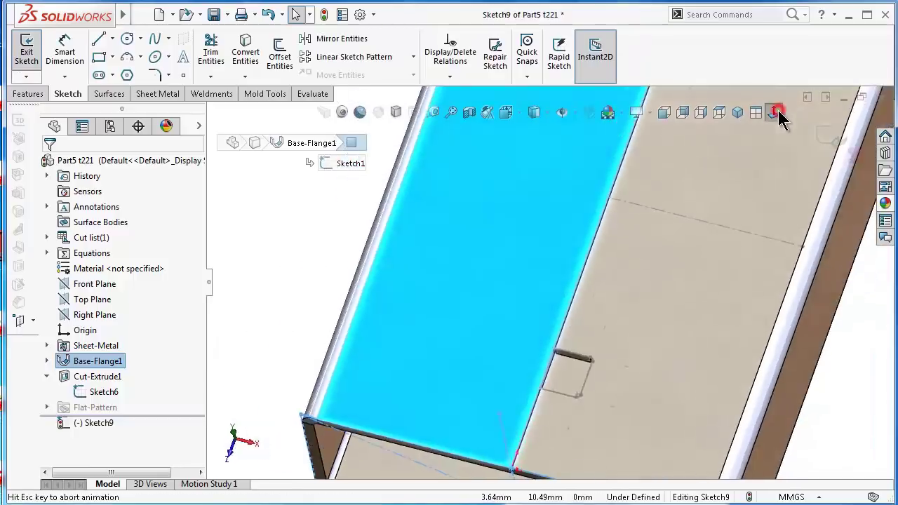
pyautogui.scroll(-5, 598, 315)
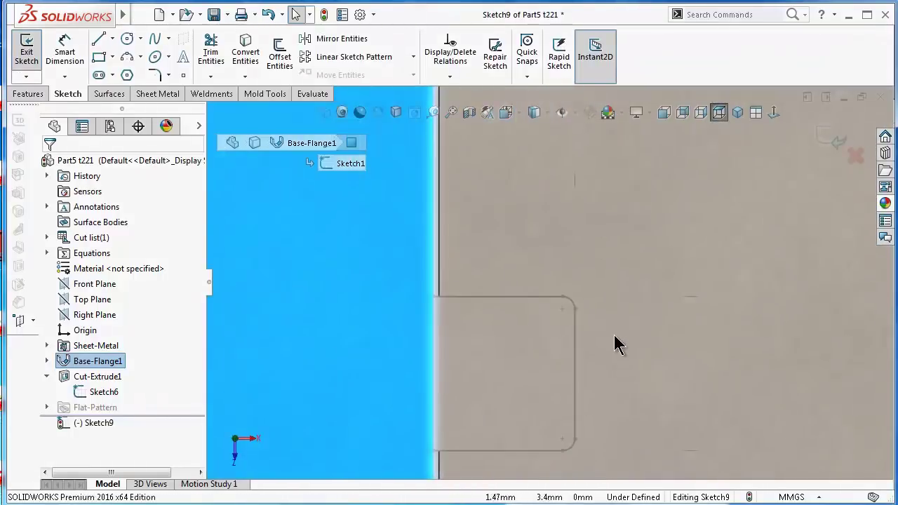
pyautogui.click(101, 395)
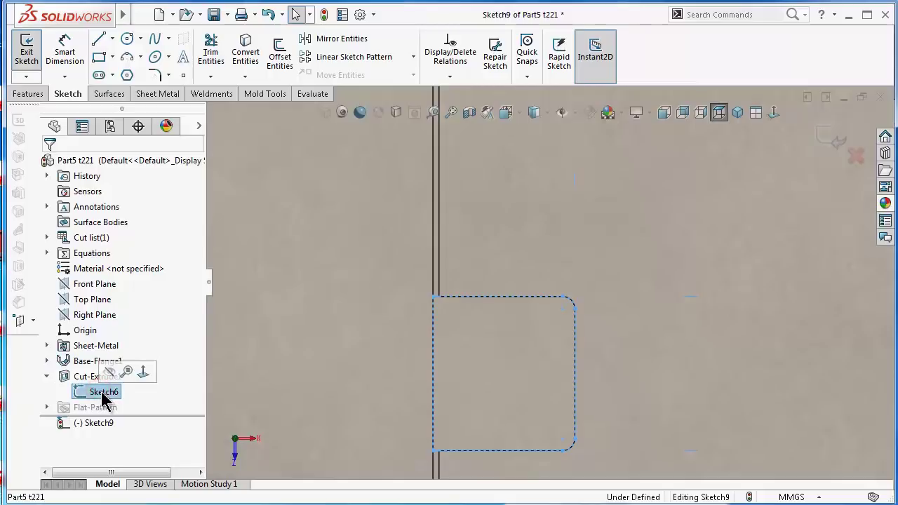
# Offset the whole connected slot outline 0.02 mm toward the inside.
pyautogui.click(280, 56)
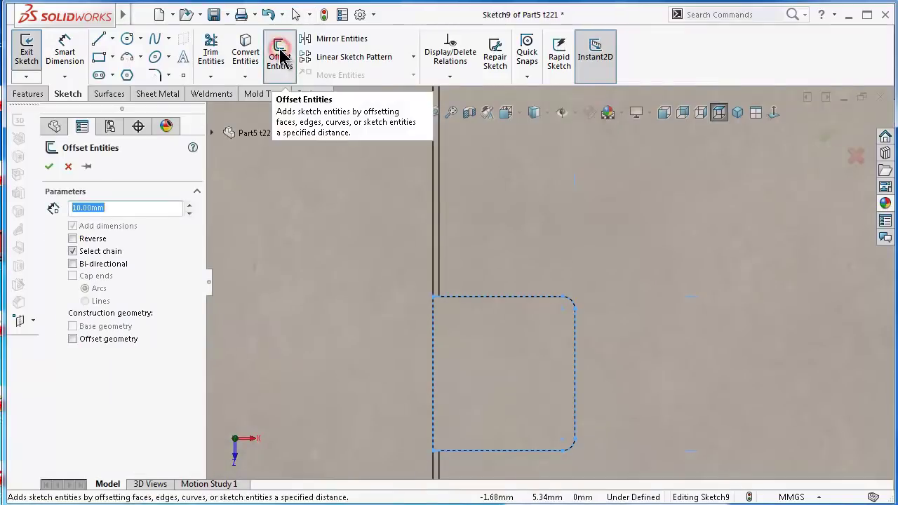
pyautogui.moveTo(65, 211); pyautogui.dragTo(50, 210)
pyautogui.write('0.05')
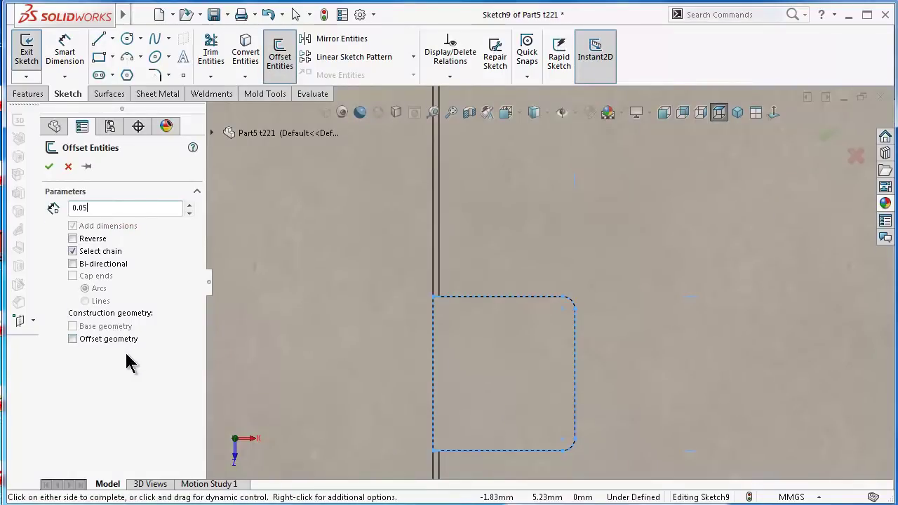
pyautogui.click(496, 298)
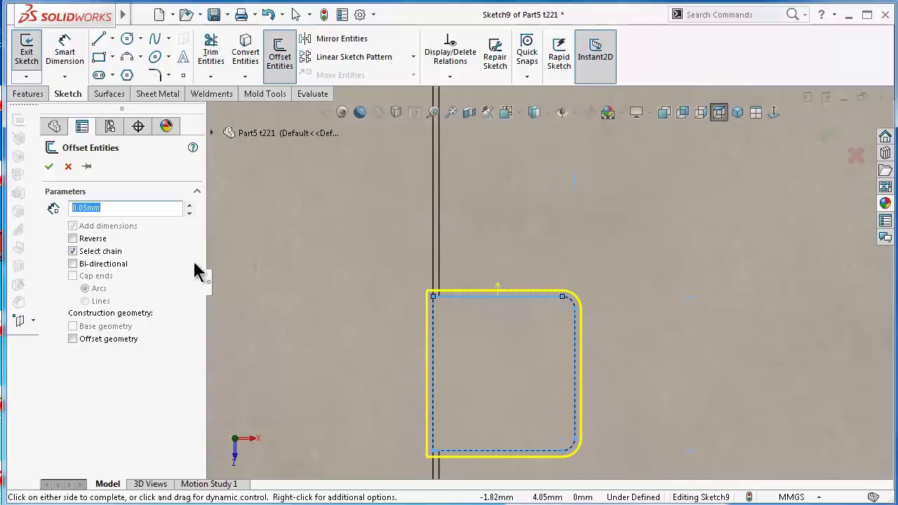
pyautogui.click(96, 240)
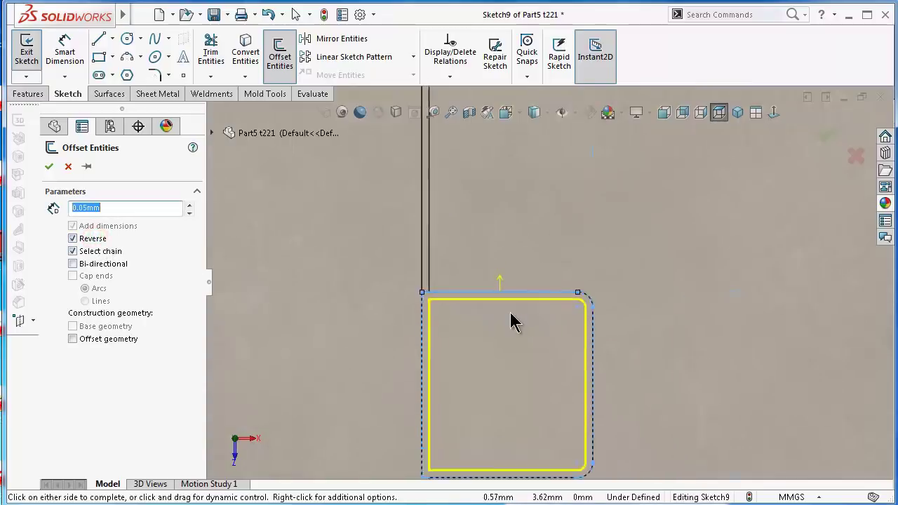
pyautogui.scroll(-3, 511, 318)
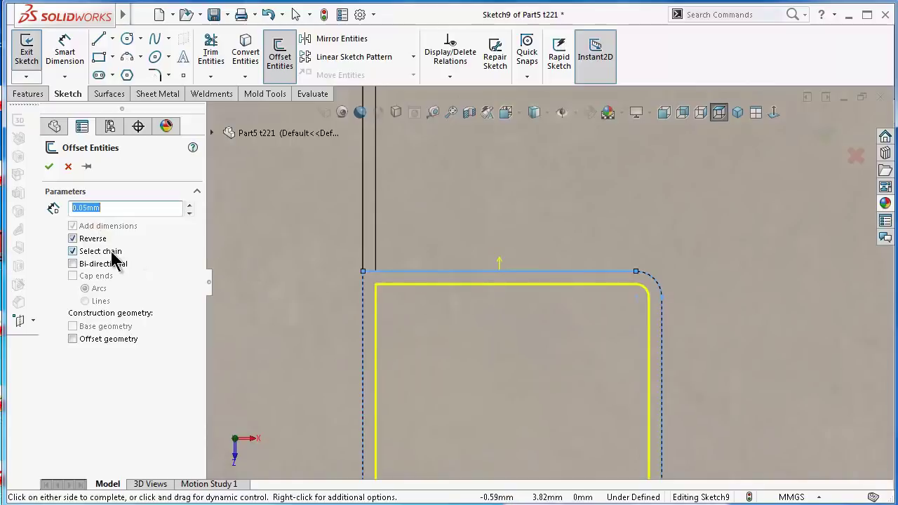
pyautogui.click(73, 252)
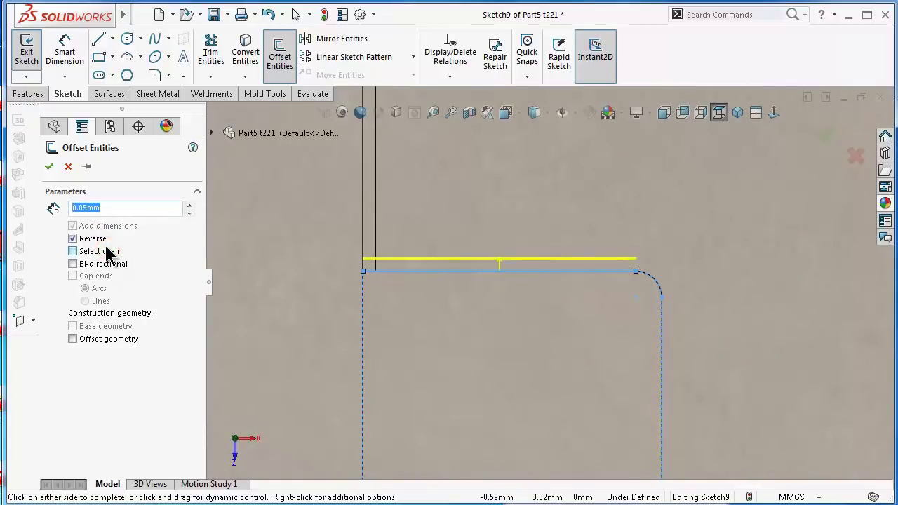
pyautogui.click(104, 255)
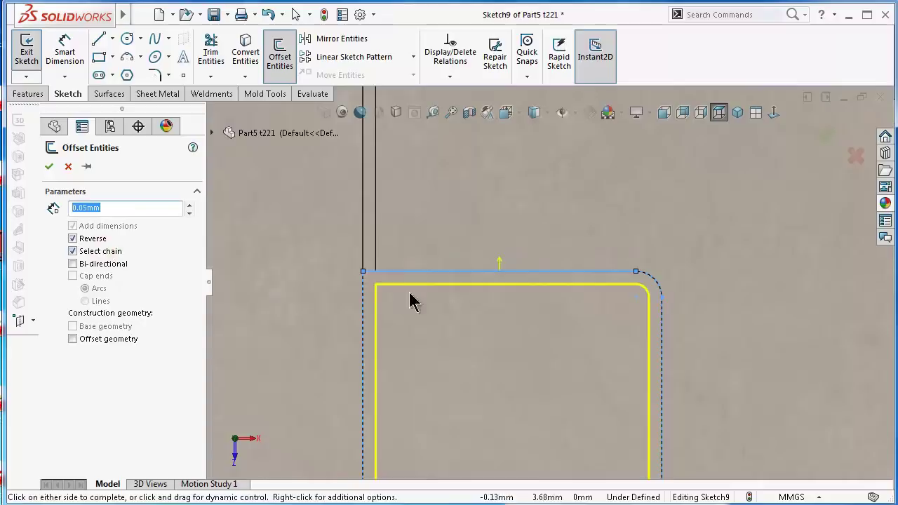
pyautogui.scroll(2, 551, 342)
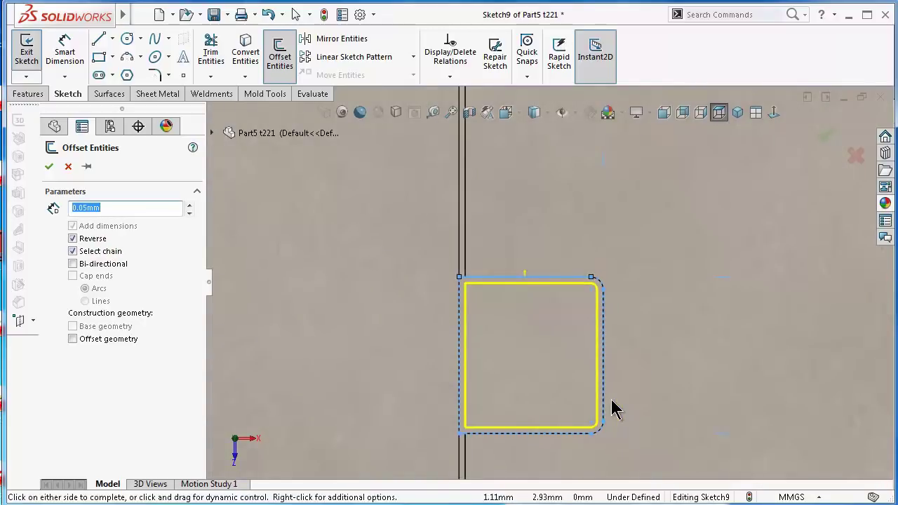
pyautogui.scroll(1, 611, 411)
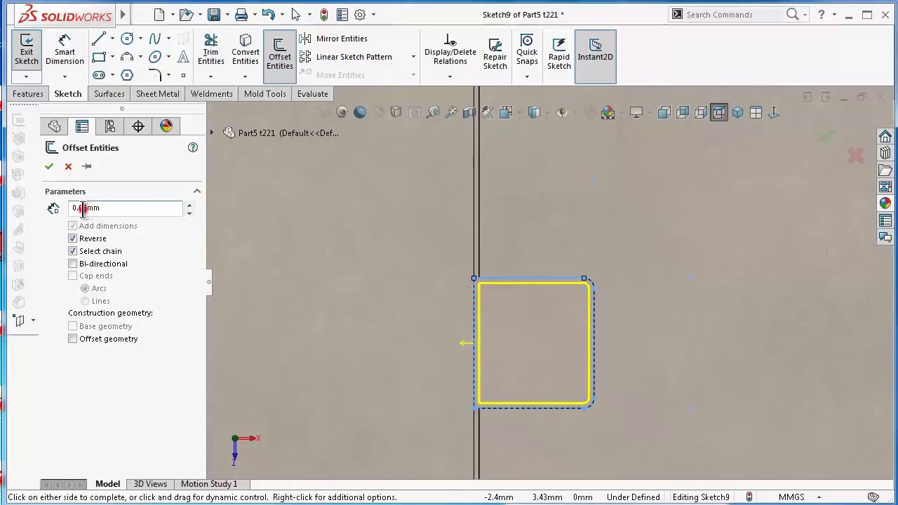
pyautogui.moveTo(82, 208); pyautogui.dragTo(117, 209)
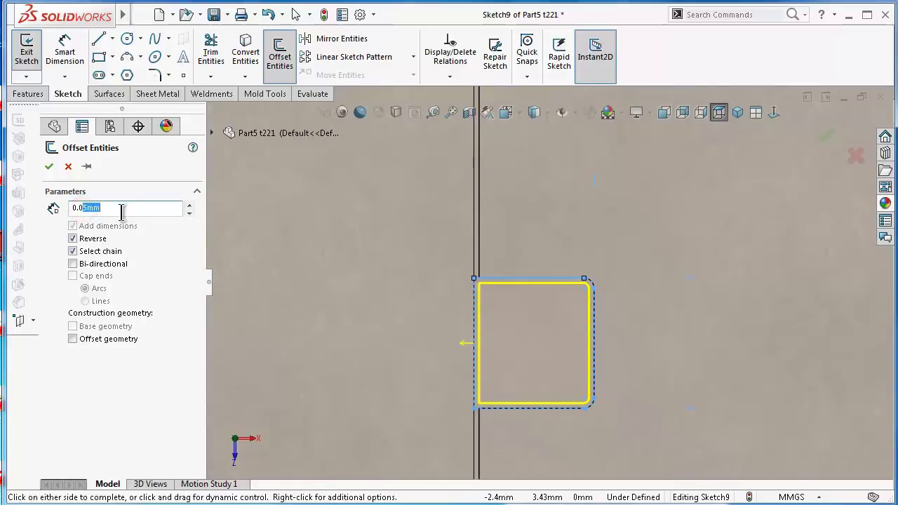
pyautogui.write('2')
pyautogui.press('Return')
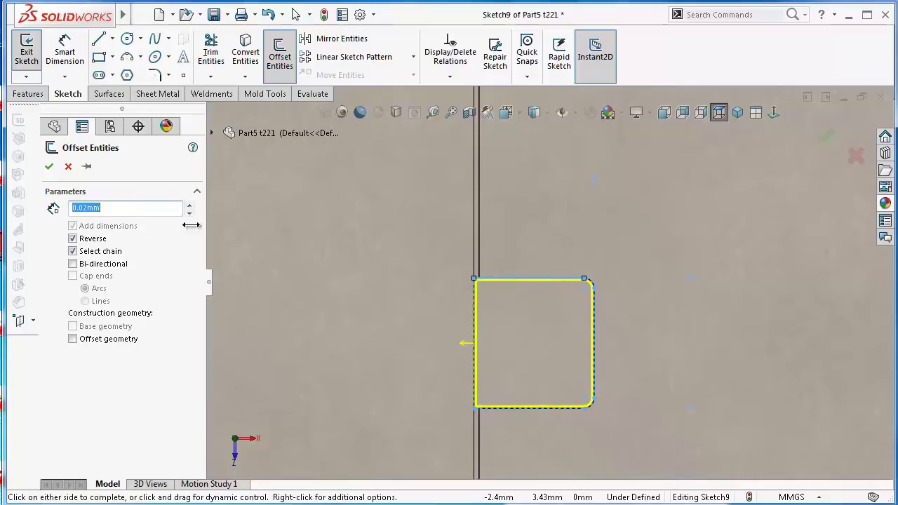
pyautogui.scroll(3, 457, 231)
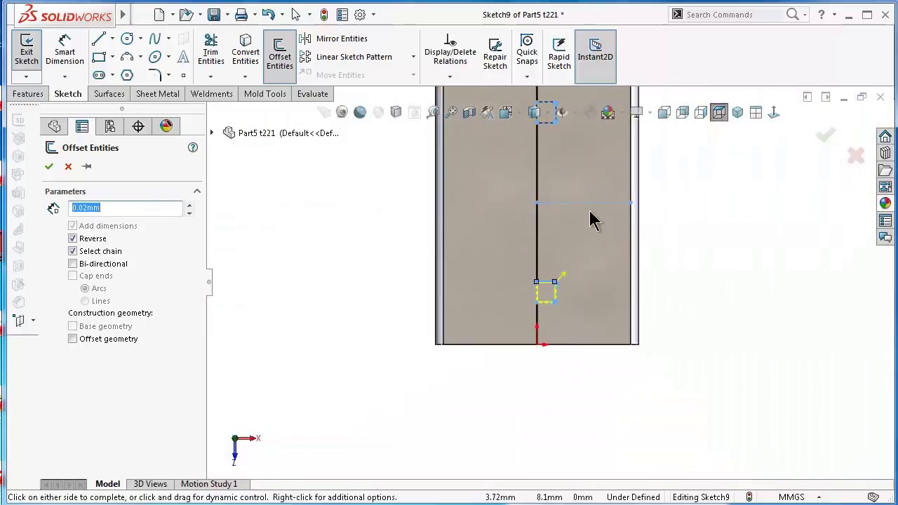
pyautogui.click(48, 168)
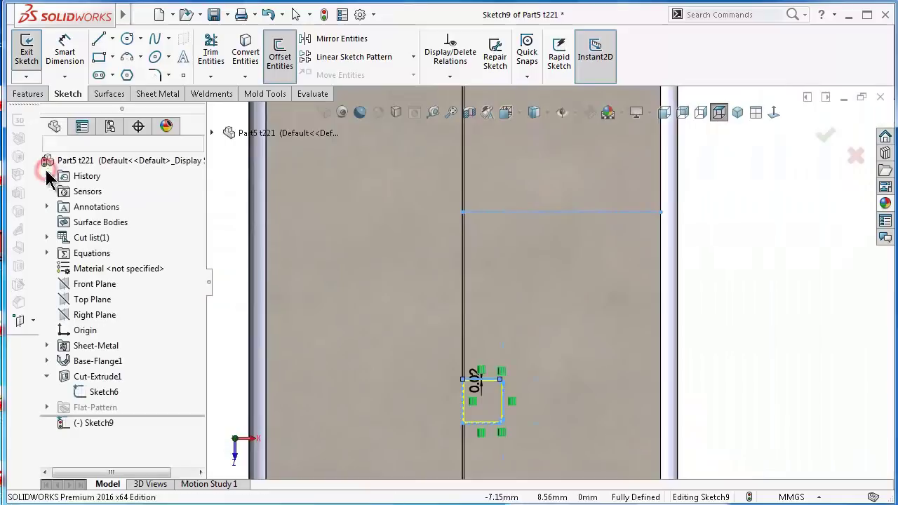
pyautogui.scroll(-2, 511, 185)
pyautogui.scroll(-2, 617, 211)
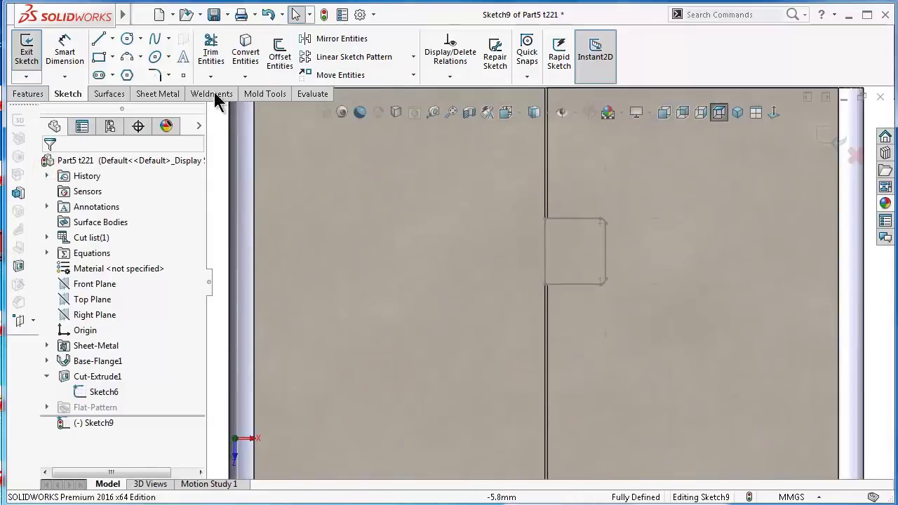
# Offset the square outline inward by 0.02 mm again and make the left vertical line construction.
pyautogui.click(280, 64)
pyautogui.scroll(-3, 614, 221)
pyautogui.scroll(-2, 569, 242)
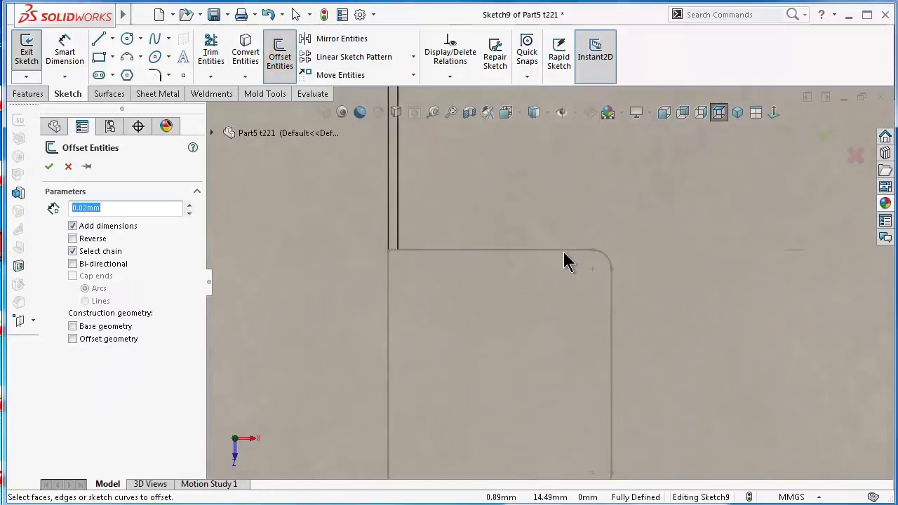
pyautogui.click(565, 251)
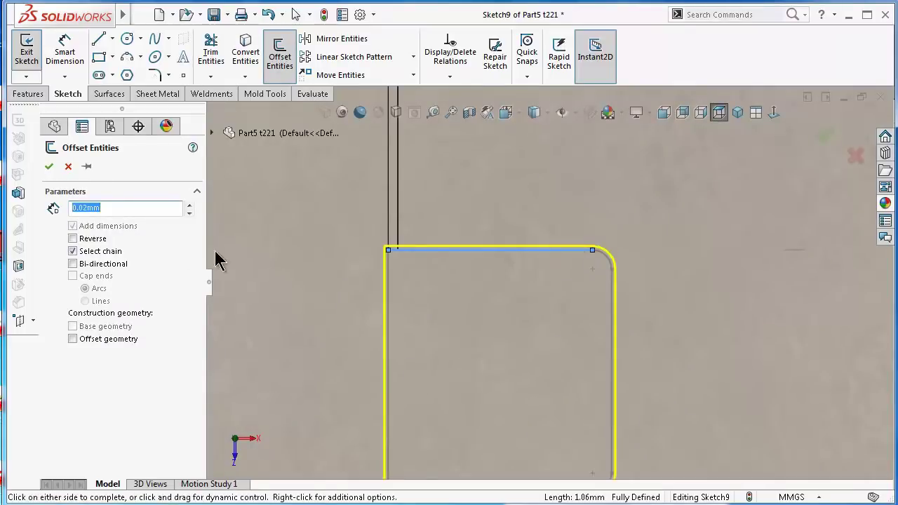
pyautogui.click(72, 239)
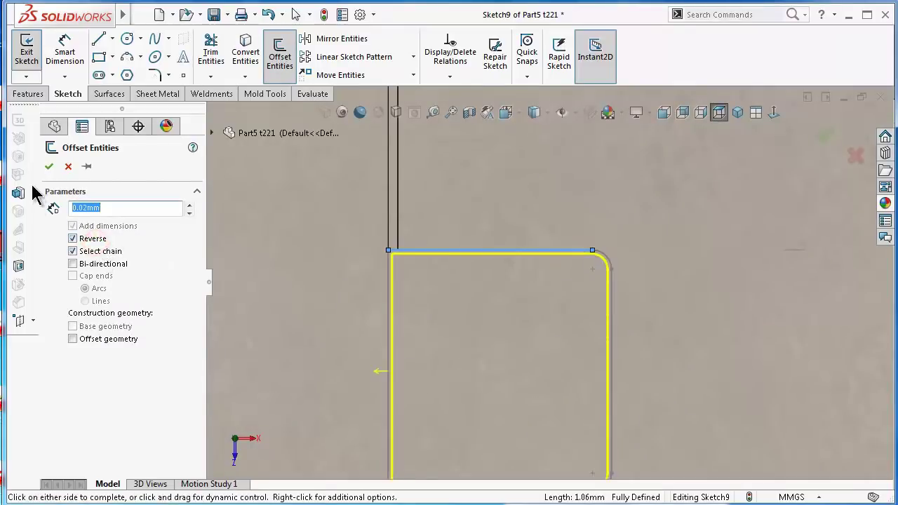
pyautogui.click(50, 166)
pyautogui.scroll(-2, 443, 295)
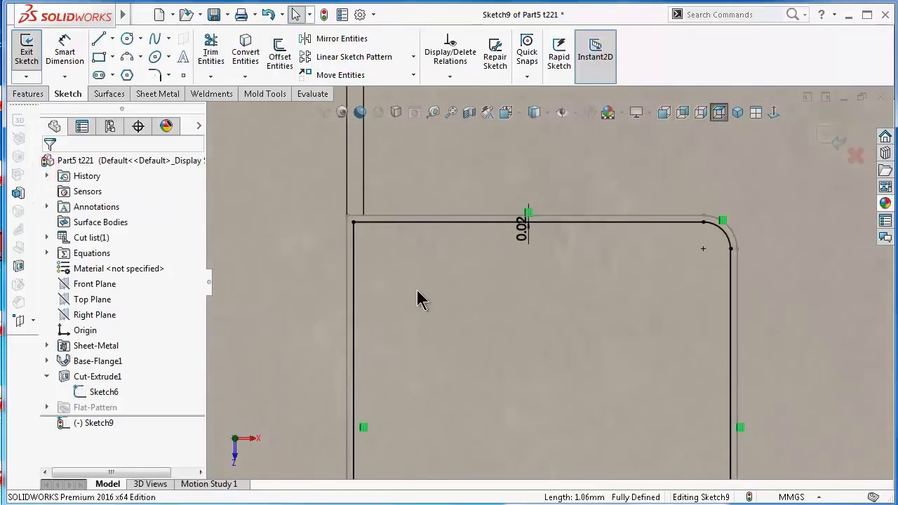
pyautogui.click(355, 245)
pyautogui.click(411, 200)
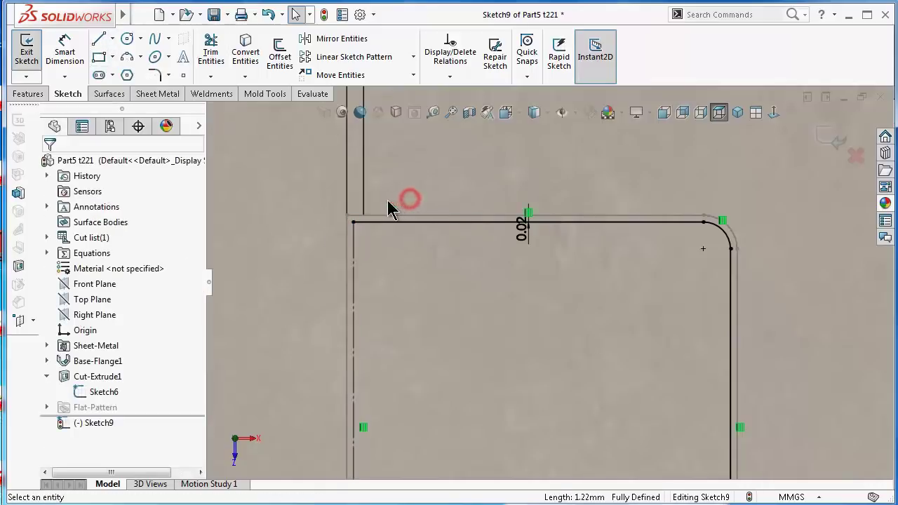
# Draw a thin vertical rectangle anchored at the part corner.
pyautogui.click(100, 58)
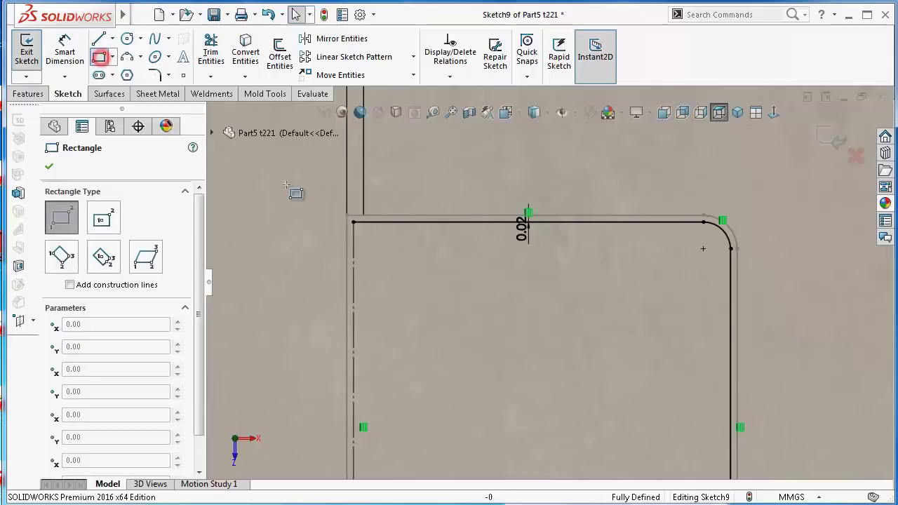
pyautogui.click(354, 223)
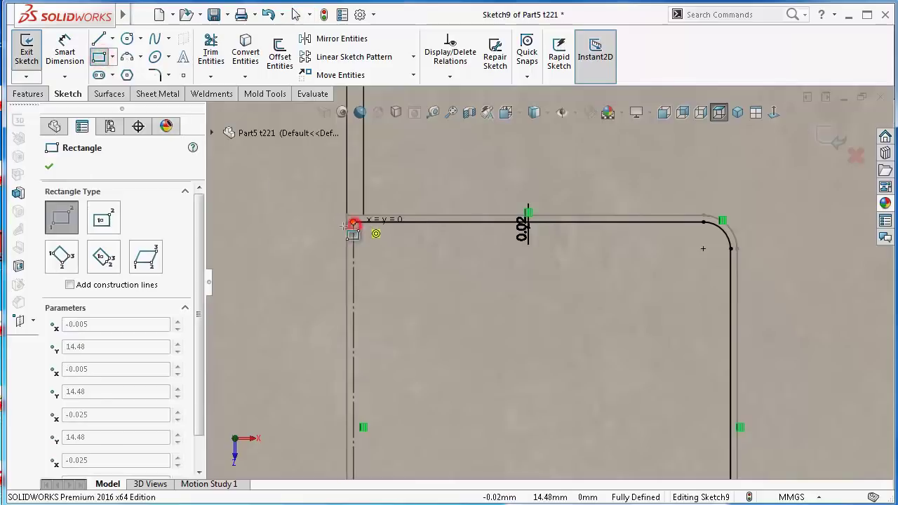
pyautogui.scroll(-3, 549, 231)
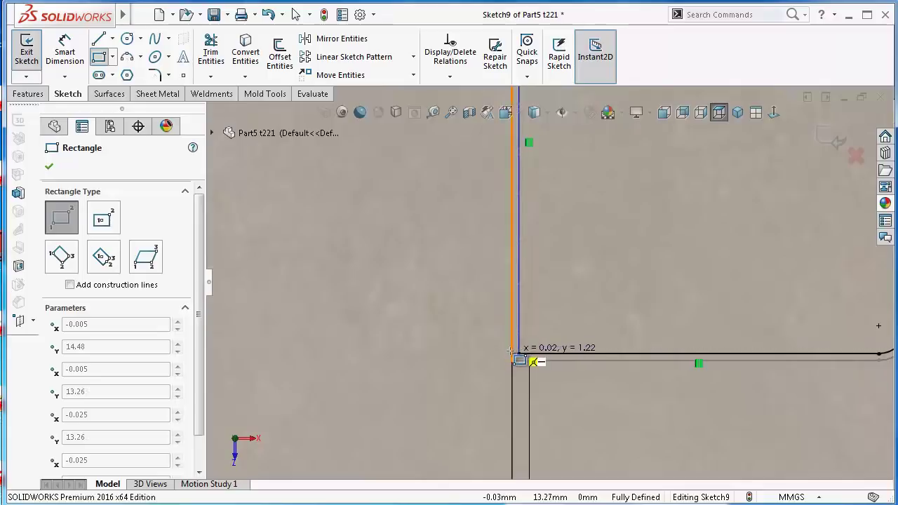
pyautogui.click(511, 350)
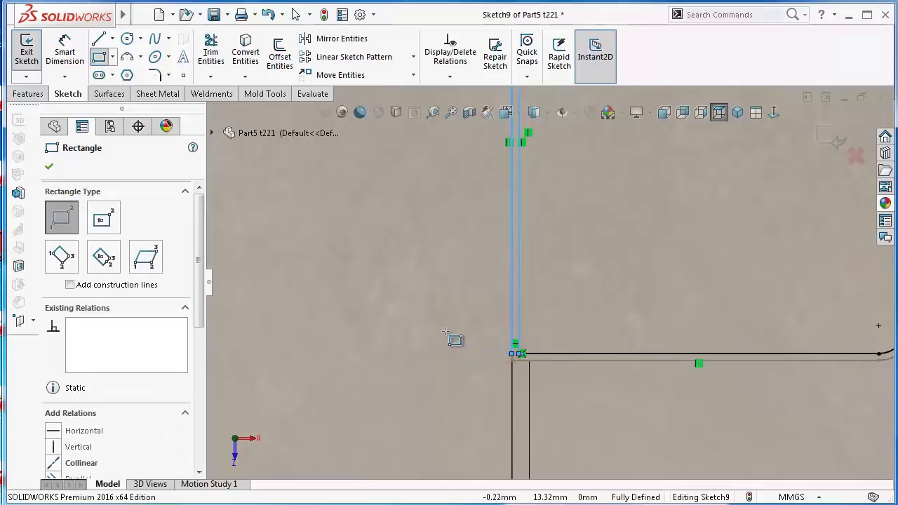
pyautogui.press('Escape')
# Convert the rectangle's vertical sketch lines to construction geometry.
pyautogui.scroll(-1, 470, 319)
pyautogui.click(552, 325)
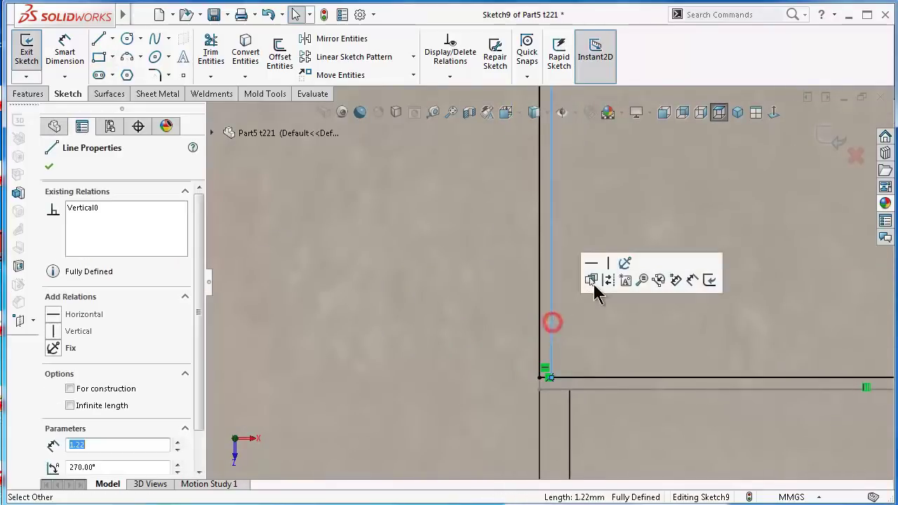
pyautogui.click(605, 283)
pyautogui.scroll(1, 594, 347)
pyautogui.scroll(1, 582, 347)
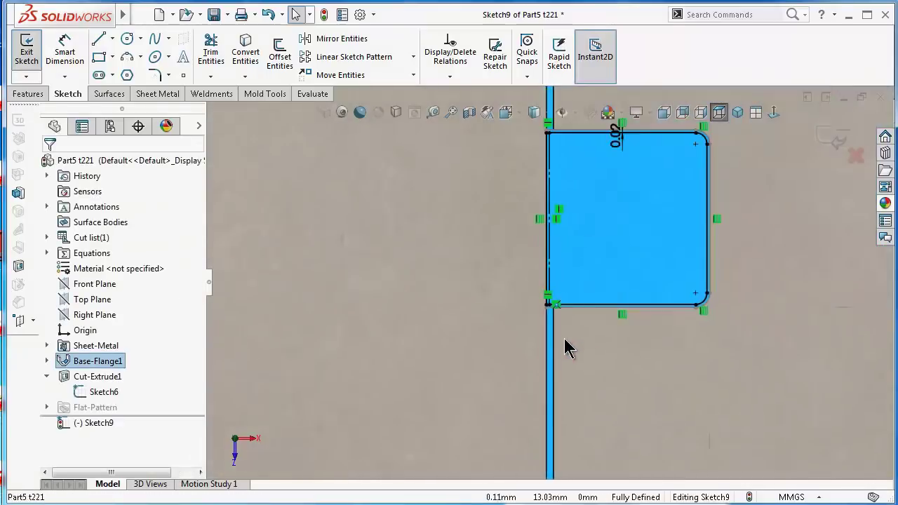
pyautogui.scroll(1, 561, 393)
pyautogui.scroll(1, 562, 424)
pyautogui.scroll(-2, 543, 276)
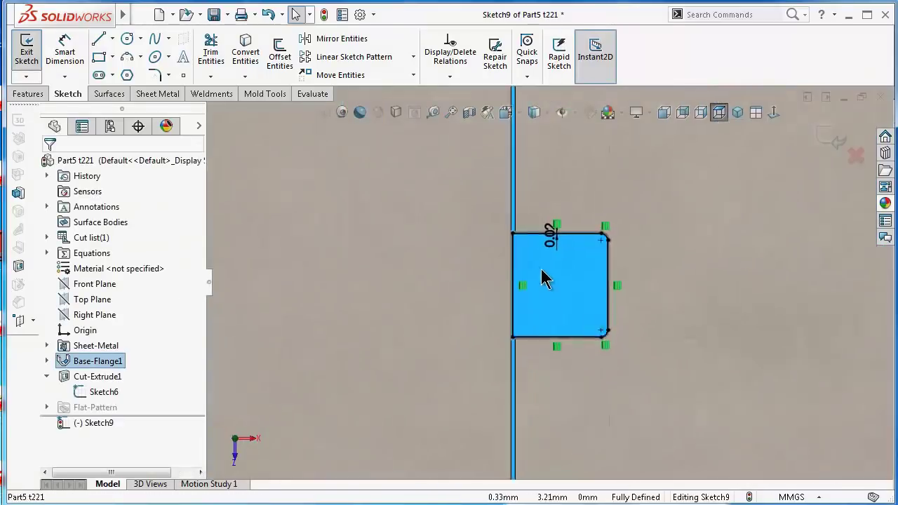
pyautogui.scroll(-2, 519, 201)
pyautogui.scroll(-1, 477, 281)
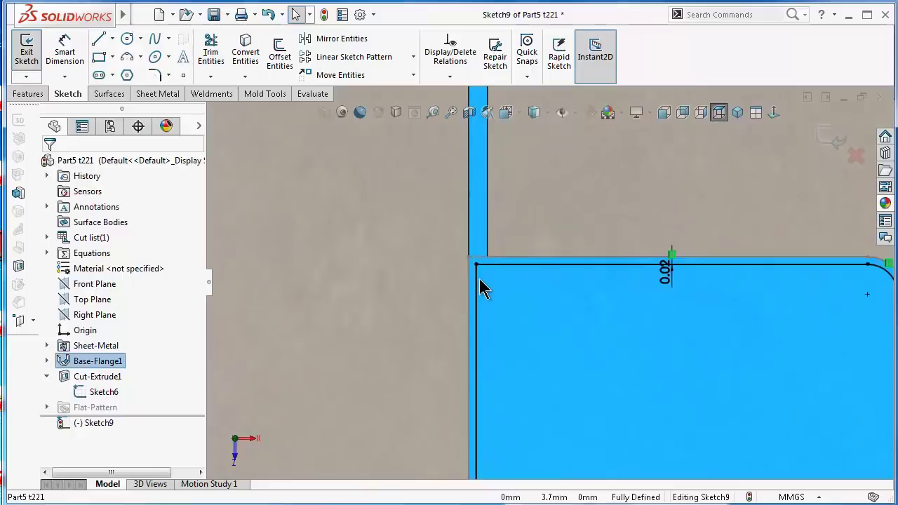
pyautogui.click(478, 278)
pyautogui.click(534, 242)
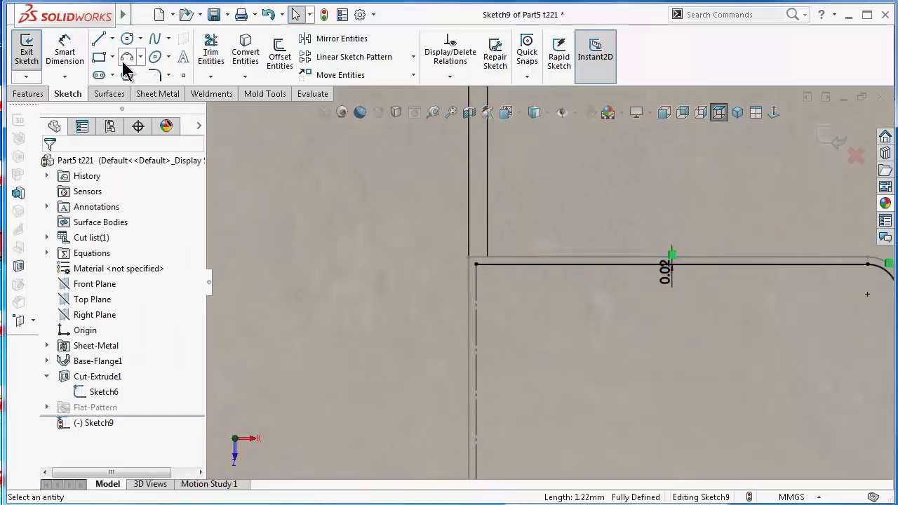
# Draw a second thin rectangle from the line corner, check the vertical line's relations, and view it at an angle.
pyautogui.click(98, 62)
pyautogui.click(476, 264)
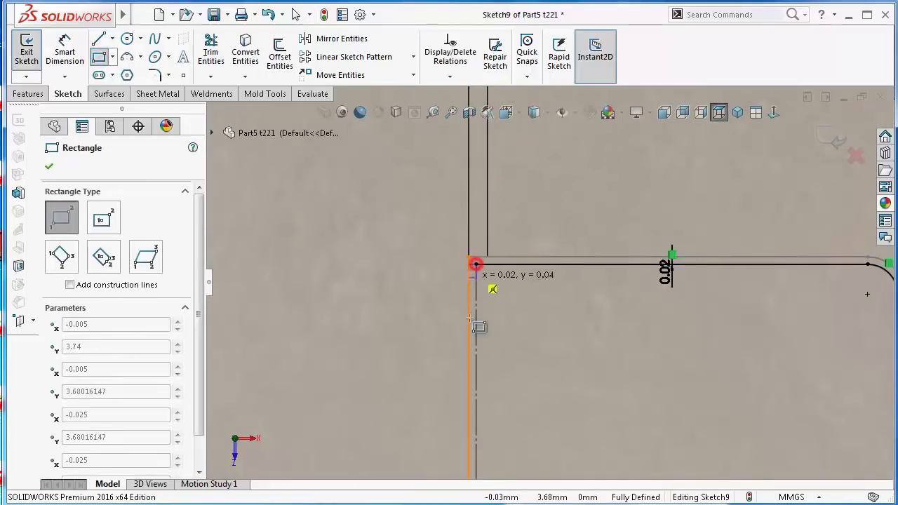
pyautogui.scroll(2, 551, 284)
pyautogui.scroll(-2, 519, 393)
pyautogui.scroll(-1, 492, 337)
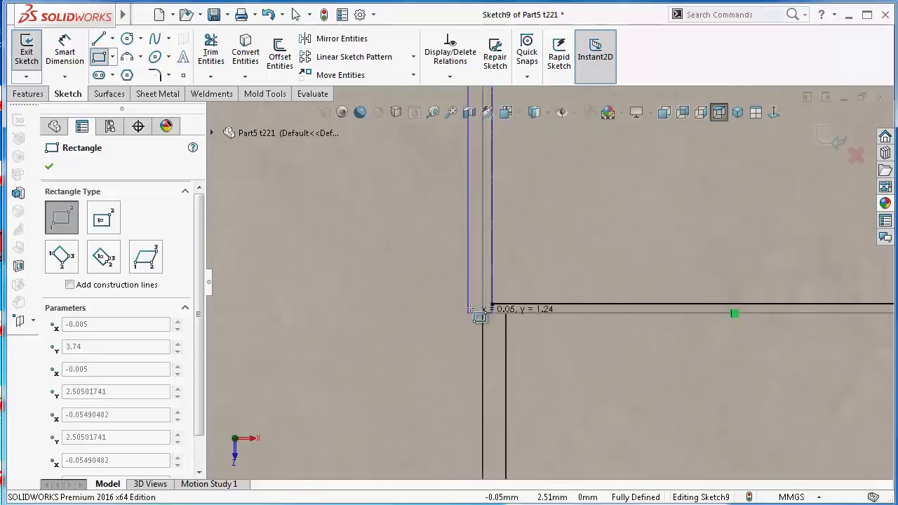
pyautogui.click(483, 307)
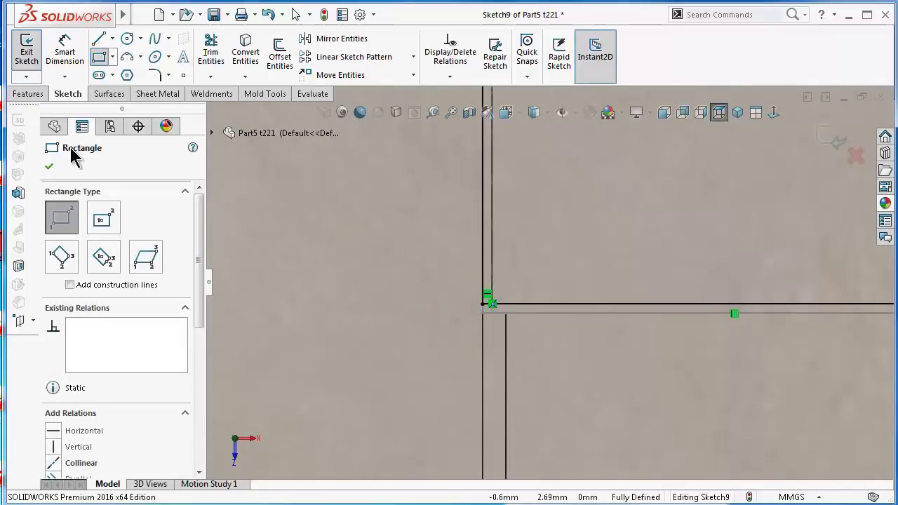
pyautogui.click(50, 165)
pyautogui.click(492, 249)
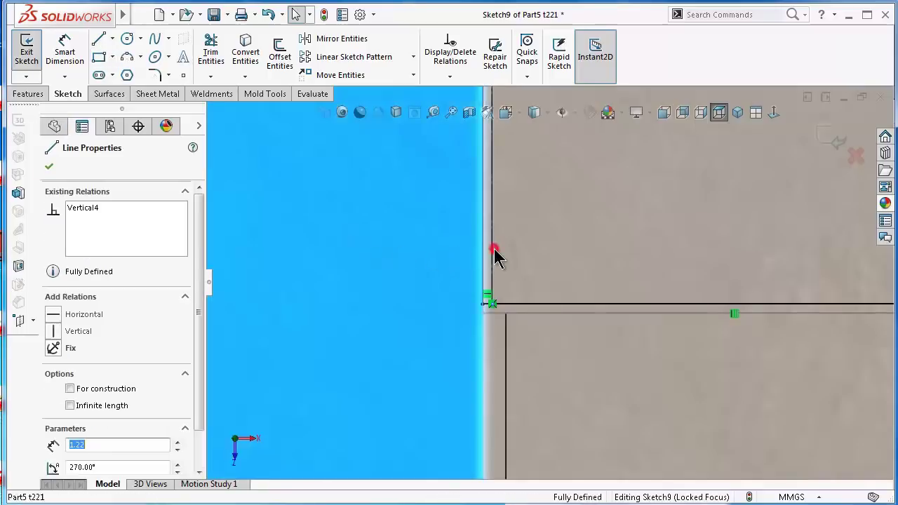
pyautogui.click(545, 215)
pyautogui.scroll(-2, 545, 239)
pyautogui.scroll(-2, 632, 278)
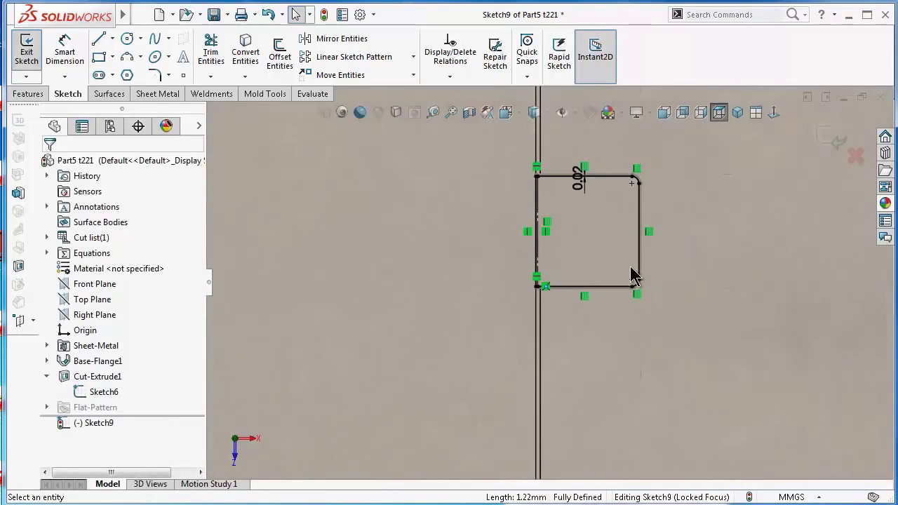
pyautogui.scroll(-2, 653, 245)
pyautogui.moveTo(663, 222); pyautogui.dragTo(641, 170, button='middle')
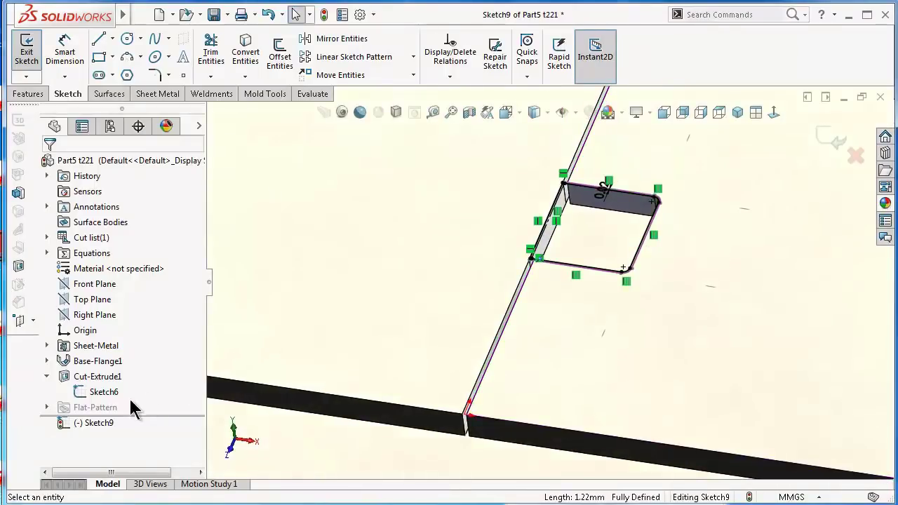
# Create a 0.33 mm Base Flange/Tab from Sketch9.
pyautogui.click(99, 424)
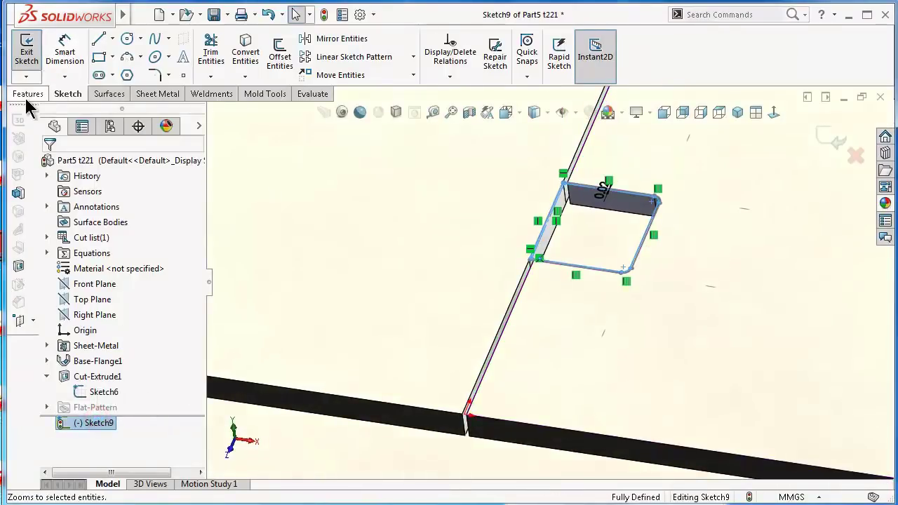
pyautogui.click(164, 95)
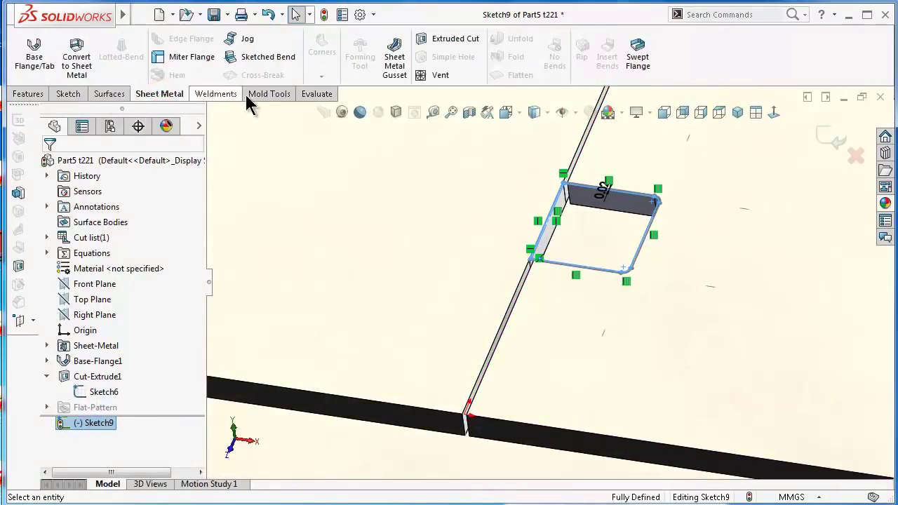
pyautogui.click(50, 62)
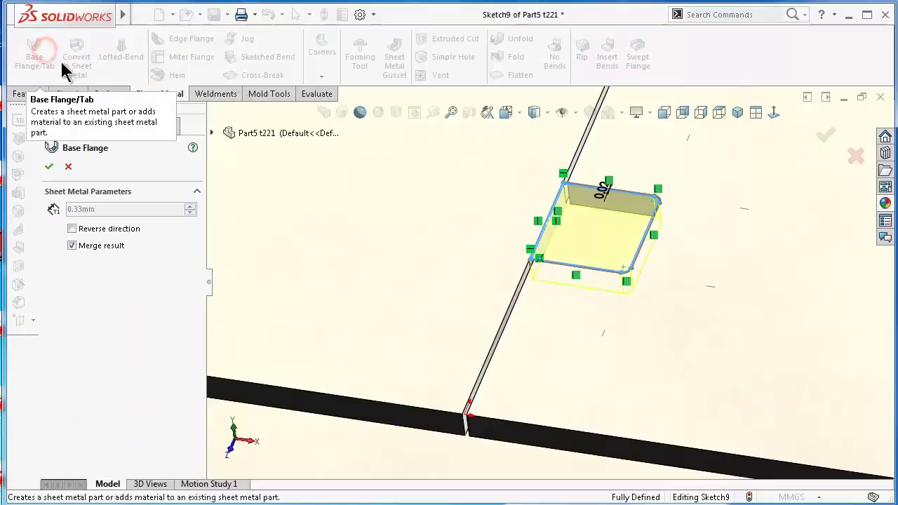
pyautogui.click(48, 166)
# Inspect the new Tab2 along the top seam and hide the old Sketch6 cut sketch.
pyautogui.scroll(3, 551, 284)
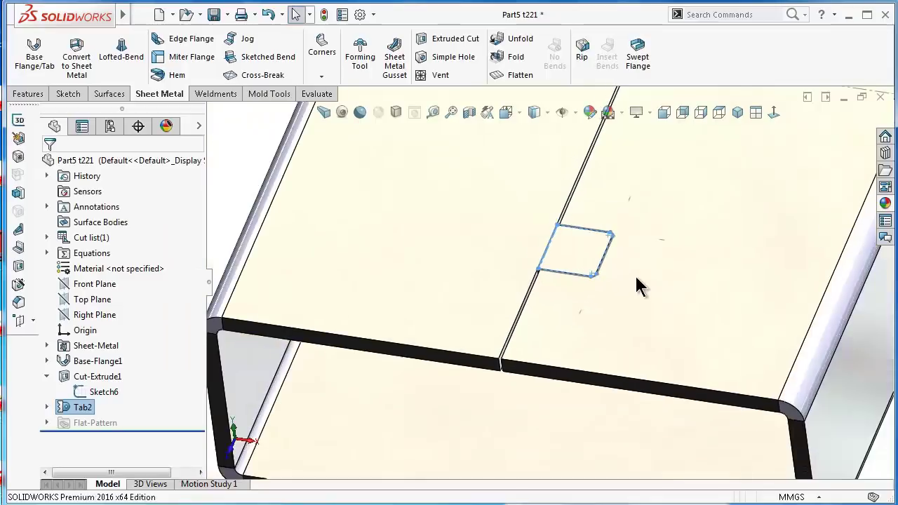
pyautogui.click(526, 404)
pyautogui.click(277, 240)
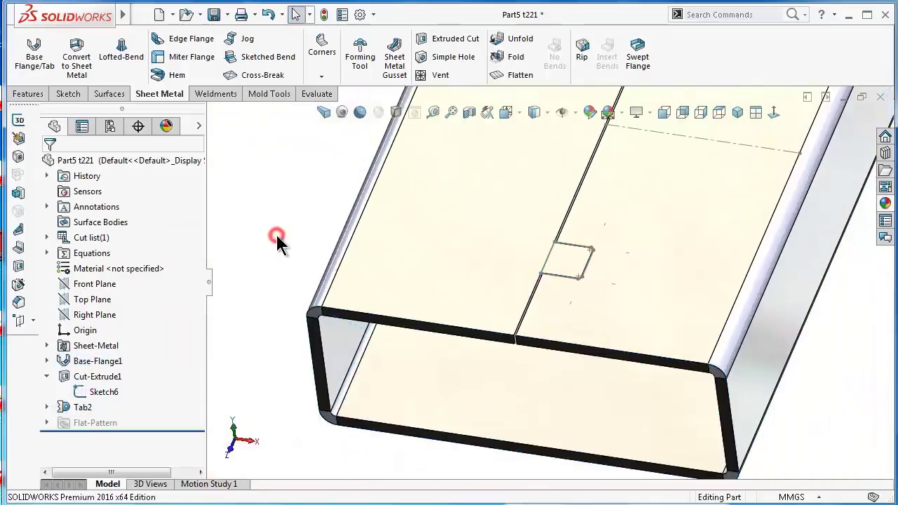
pyautogui.click(82, 408)
pyautogui.click(294, 222)
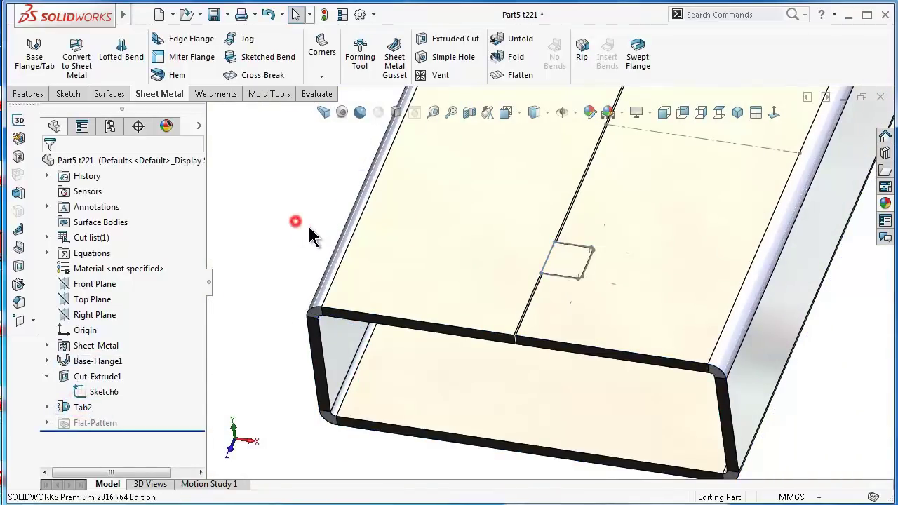
pyautogui.moveTo(295, 221); pyautogui.dragTo(579, 223, button='middle')
pyautogui.scroll(3, 604, 211)
pyautogui.scroll(-2, 611, 252)
pyautogui.scroll(-3, 583, 277)
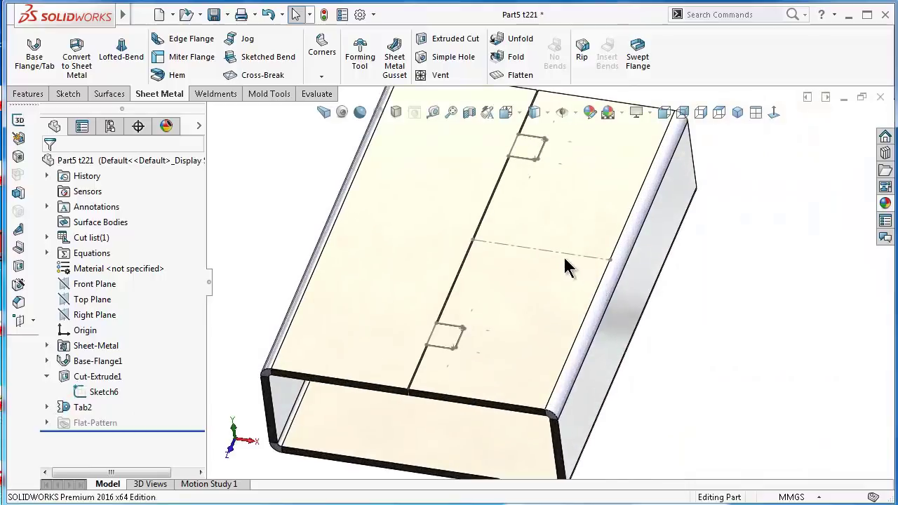
pyautogui.click(570, 256)
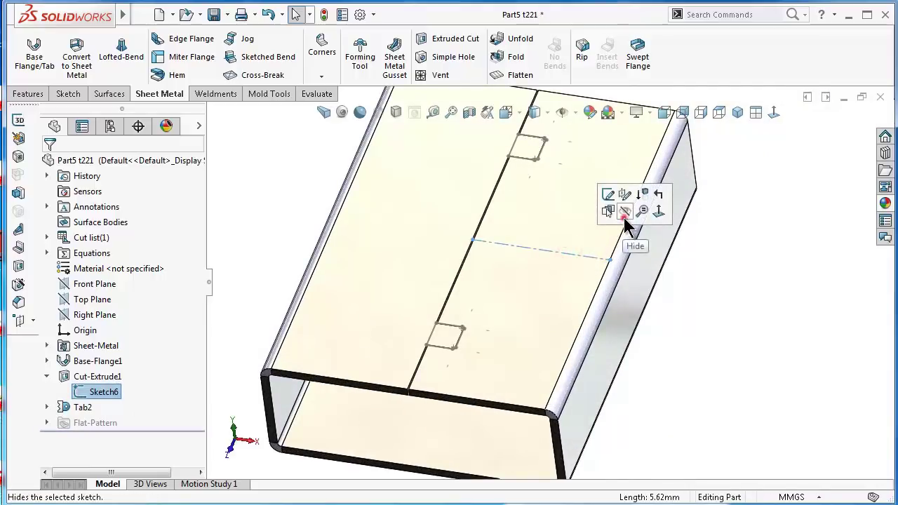
pyautogui.click(624, 217)
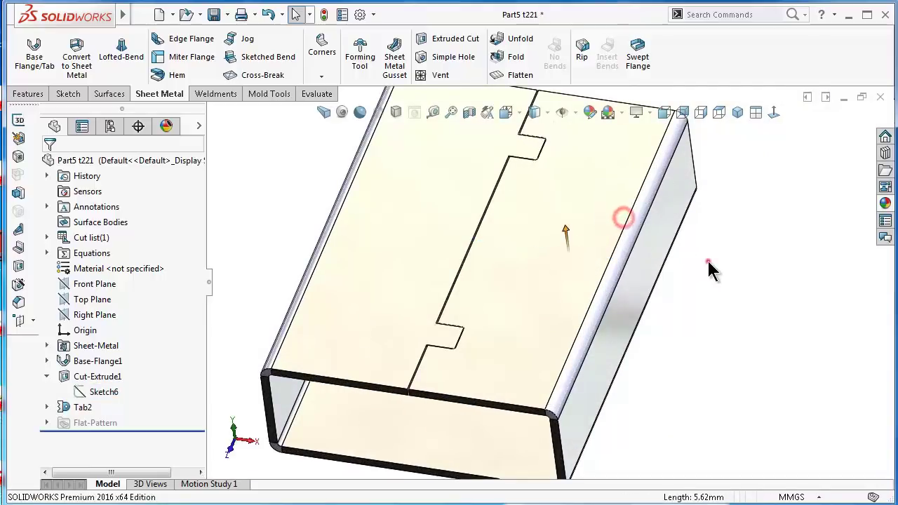
# Flatten the shell and rotate the flat pattern to inspect the seam tabs.
pyautogui.click(520, 75)
pyautogui.scroll(2, 583, 239)
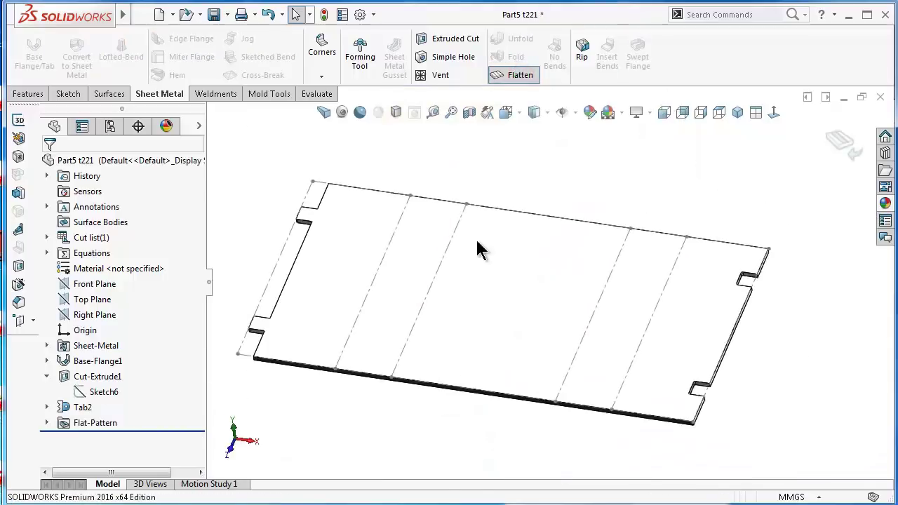
pyautogui.scroll(-1, 435, 246)
pyautogui.scroll(-2, 399, 254)
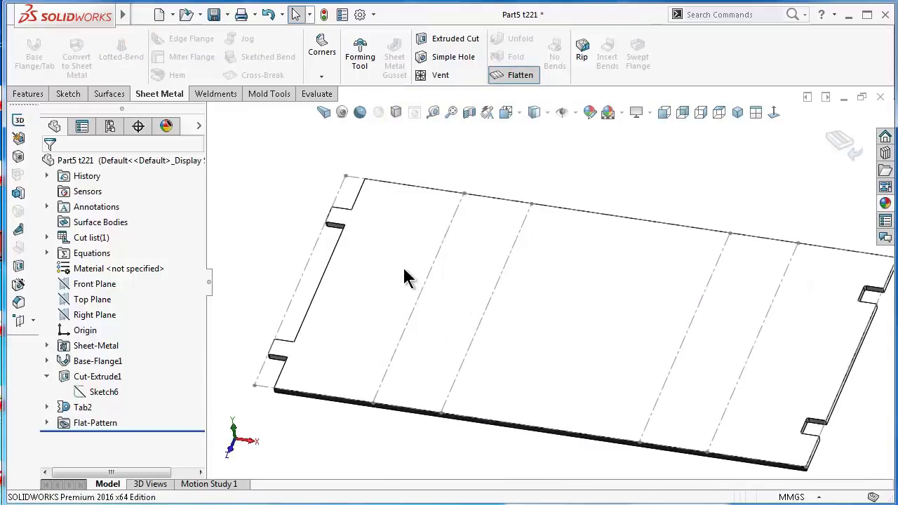
pyautogui.press('Up')
pyautogui.press('Up')
pyautogui.press('Up')
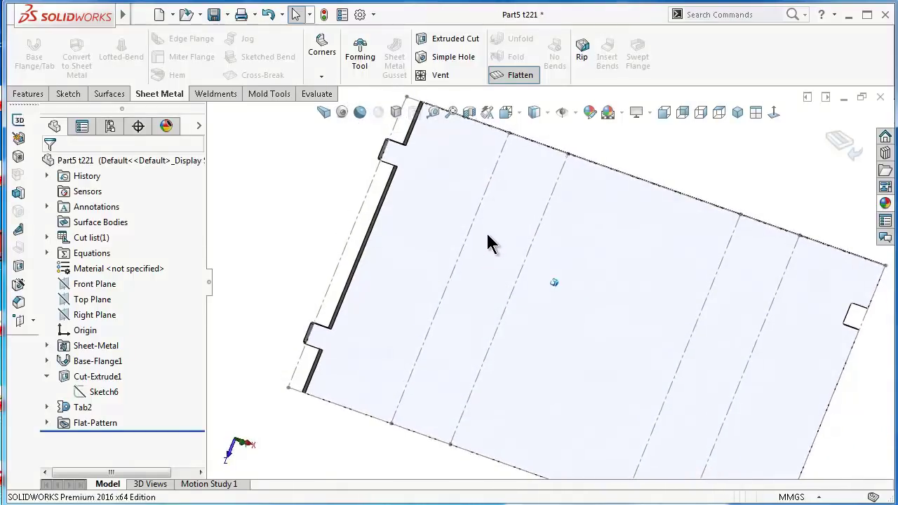
pyautogui.press('Down')
pyautogui.press('Down')
pyautogui.press('Down')
pyautogui.press('Down')
pyautogui.press('Up')
pyautogui.press('Up')
pyautogui.press('Left')
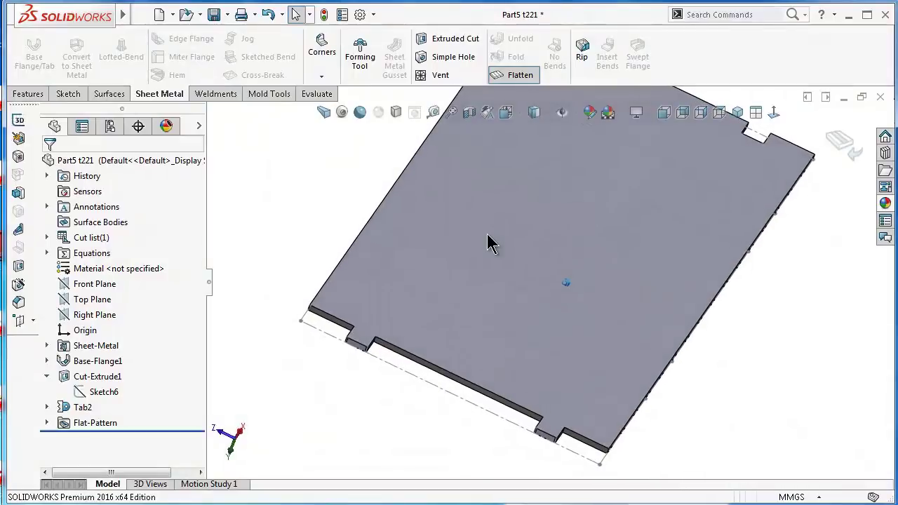
pyautogui.press('Down')
pyautogui.press('Down')
pyautogui.press('Down')
pyautogui.press('Up')
pyautogui.press('Up')
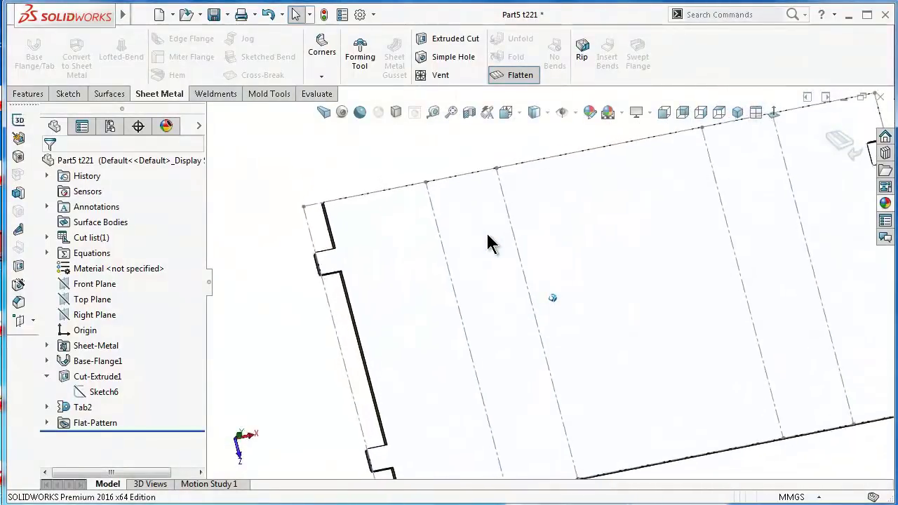
# Fold the shell back and start a new sketch on its top face, viewed normal to it.
pyautogui.click(520, 75)
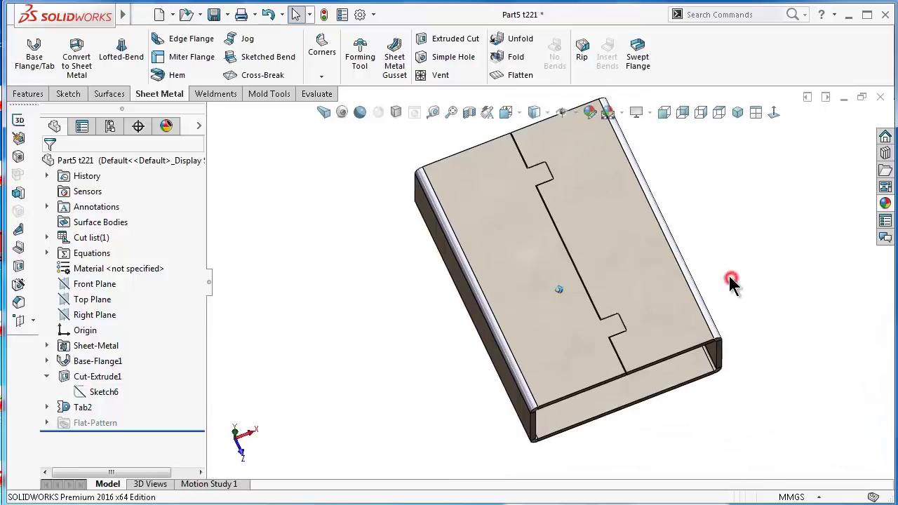
pyautogui.press('Down')
pyautogui.press('Down')
pyautogui.press('Down')
pyautogui.press('Down')
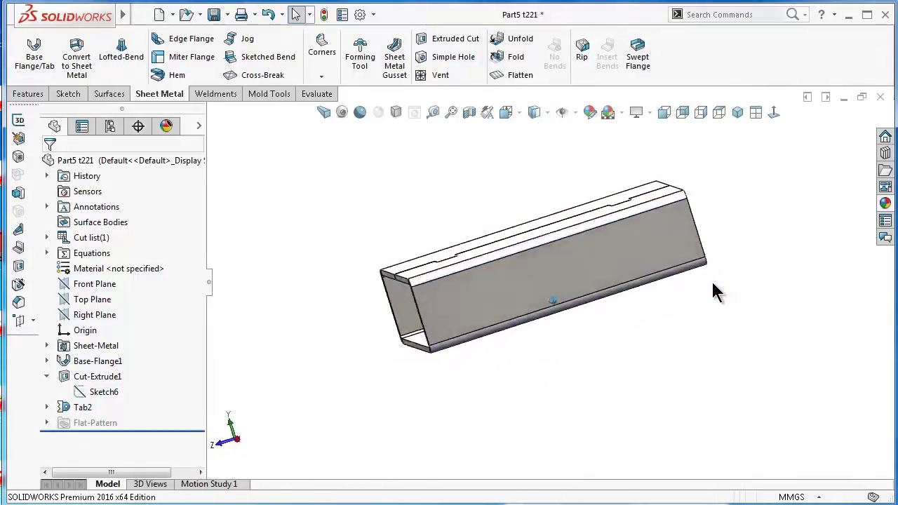
pyautogui.press('Up')
pyautogui.press('Up')
pyautogui.press('Up')
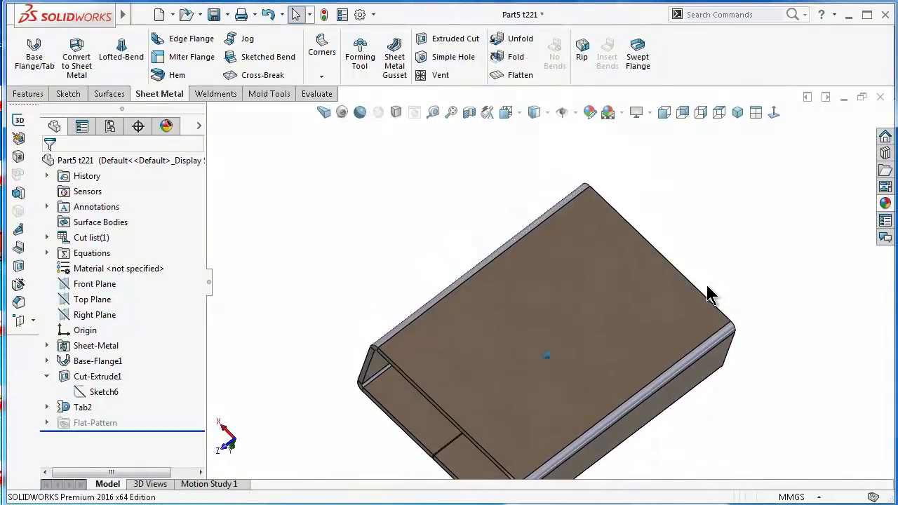
pyautogui.press('Up')
pyautogui.press('Up')
pyautogui.press('Up')
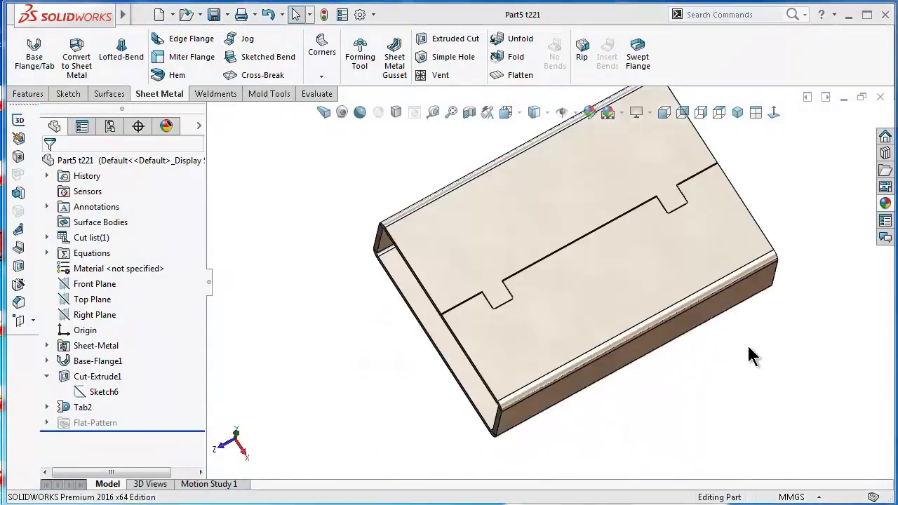
pyautogui.click(670, 258)
pyautogui.click(727, 217)
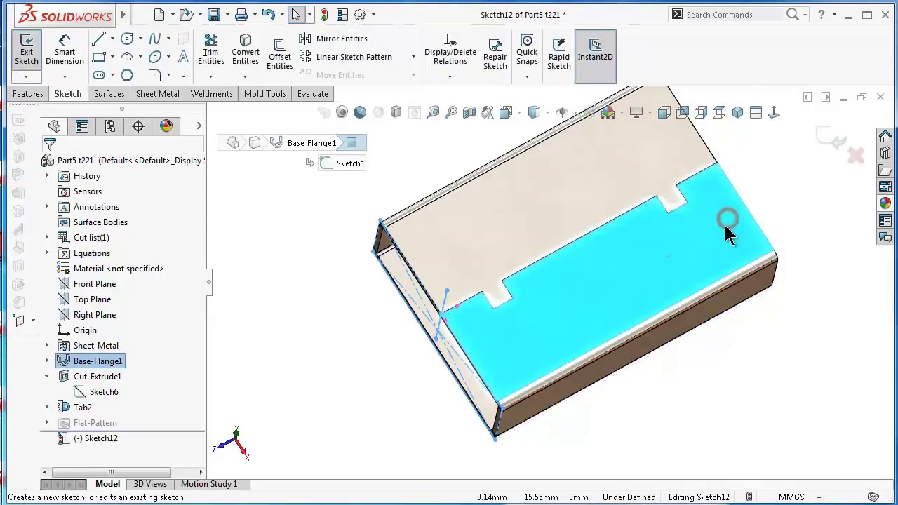
pyautogui.click(774, 113)
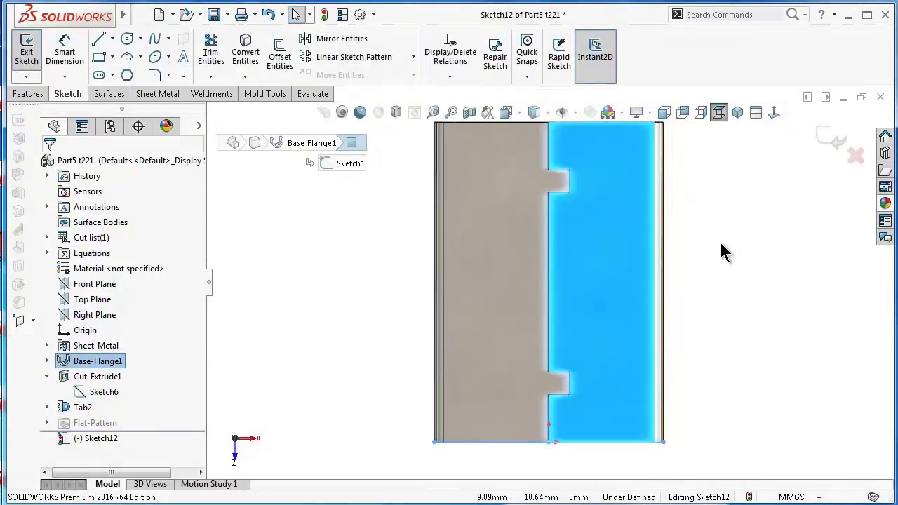
# Draw a small rectangle on the top face and place it 5.25 mm below the part's top edge.
pyautogui.click(102, 57)
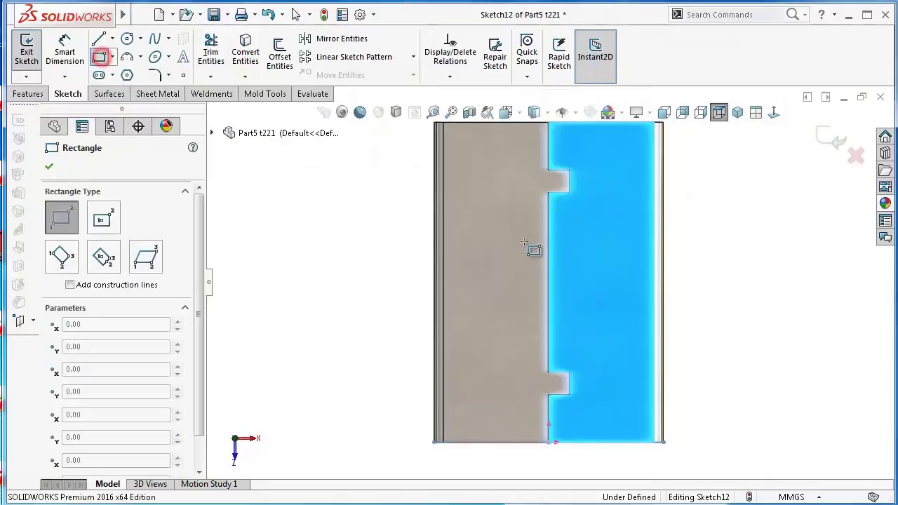
pyautogui.click(592, 235)
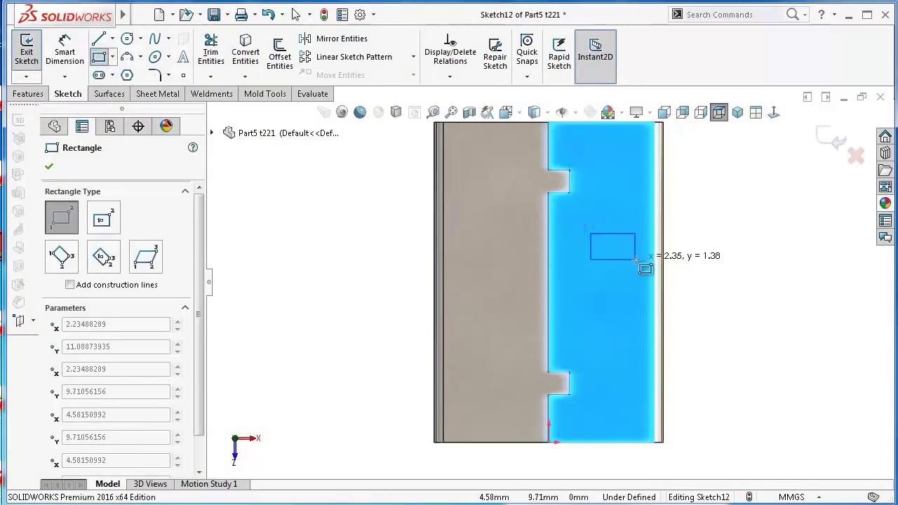
pyautogui.click(638, 259)
pyautogui.moveTo(749, 290); pyautogui.dragTo(746, 188, button='right')
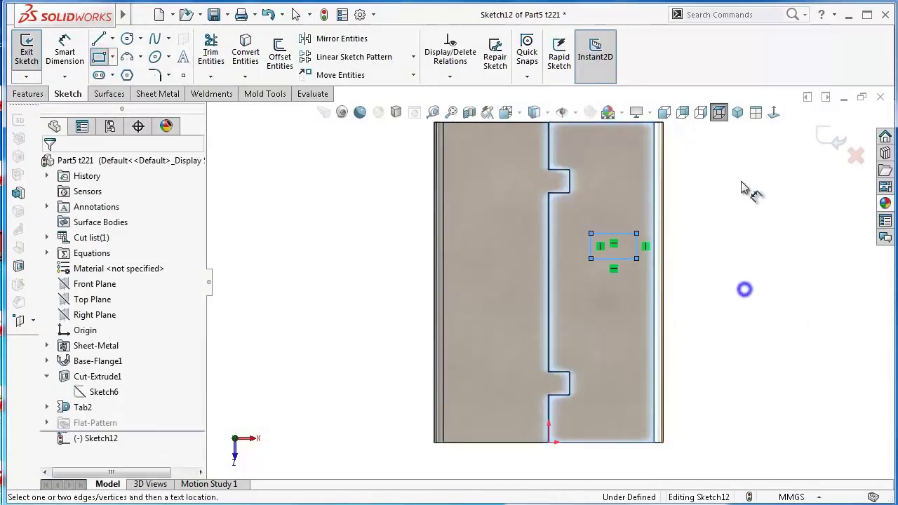
pyautogui.click(625, 235)
pyautogui.click(646, 124)
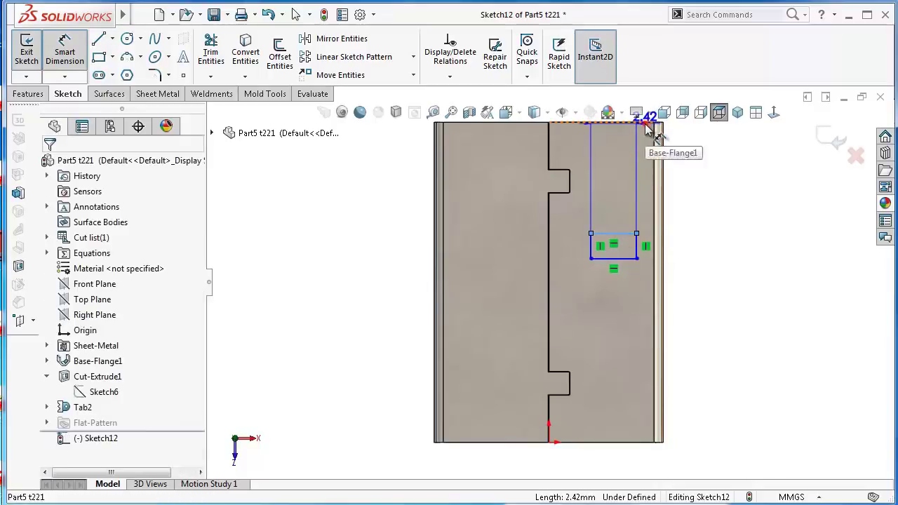
pyautogui.click(723, 179)
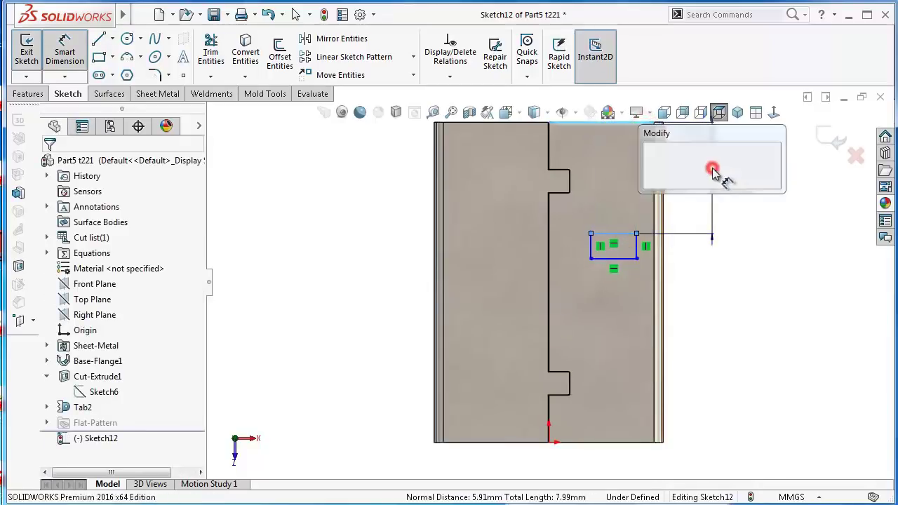
pyautogui.write('5')
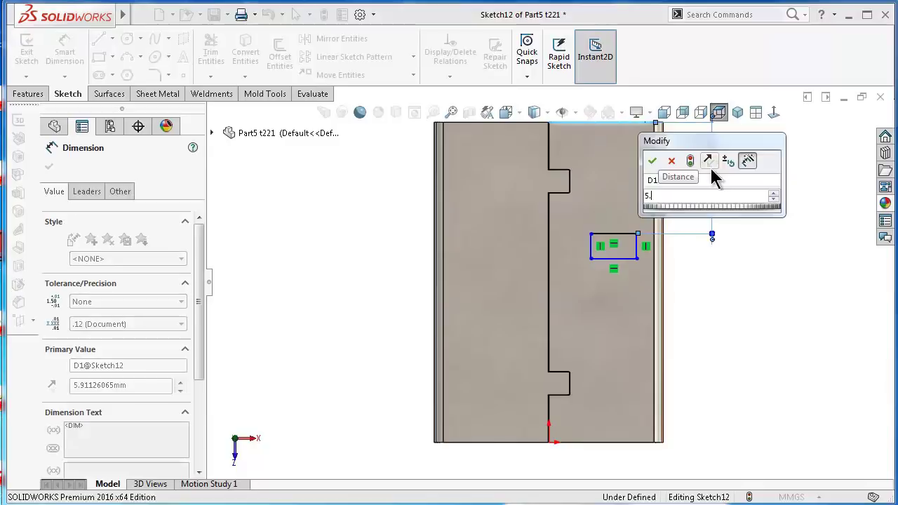
pyautogui.write('.5')
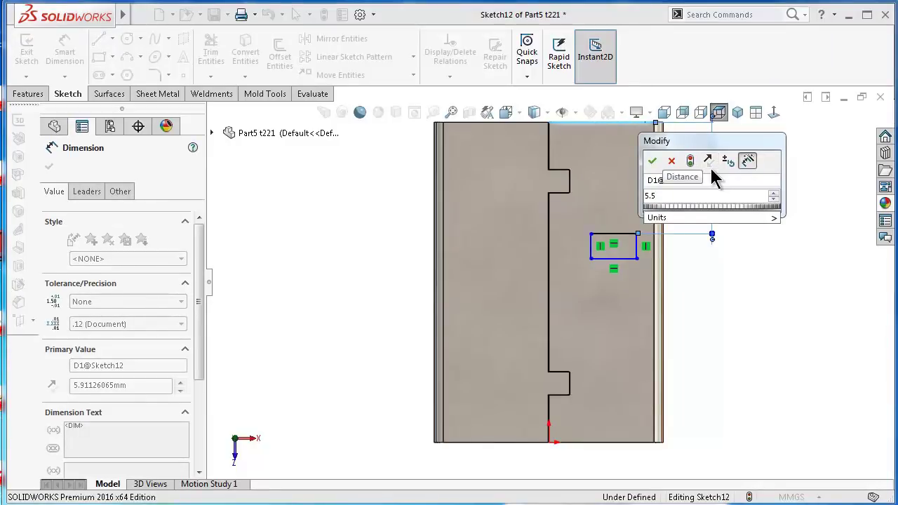
pyautogui.press('BackSpace')
pyautogui.write('25')
pyautogui.press('Return')
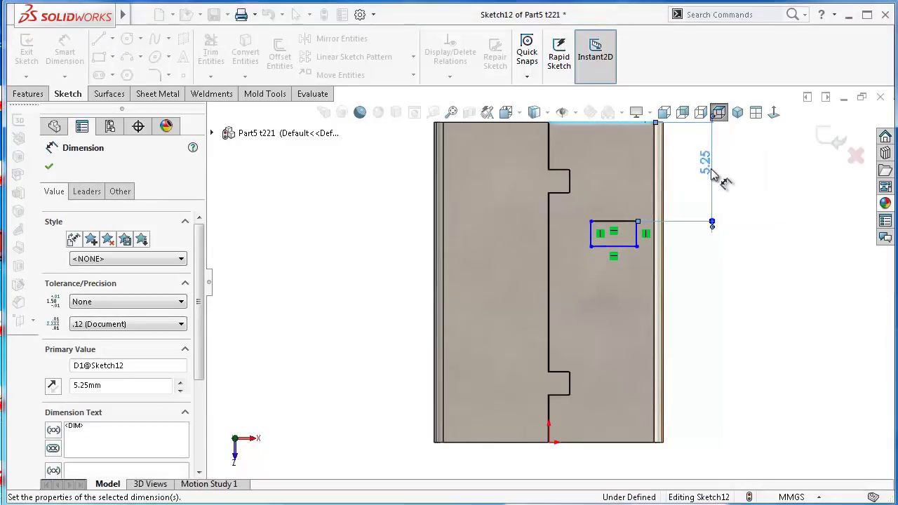
# Dimension the rectangle 1.95 mm tall and 2.42 mm wide.
pyautogui.scroll(-1, 635, 239)
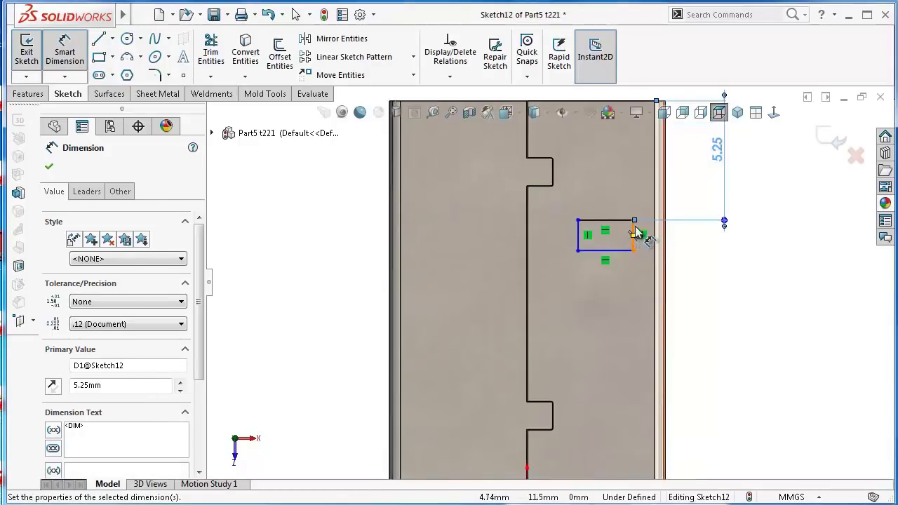
pyautogui.click(633, 232)
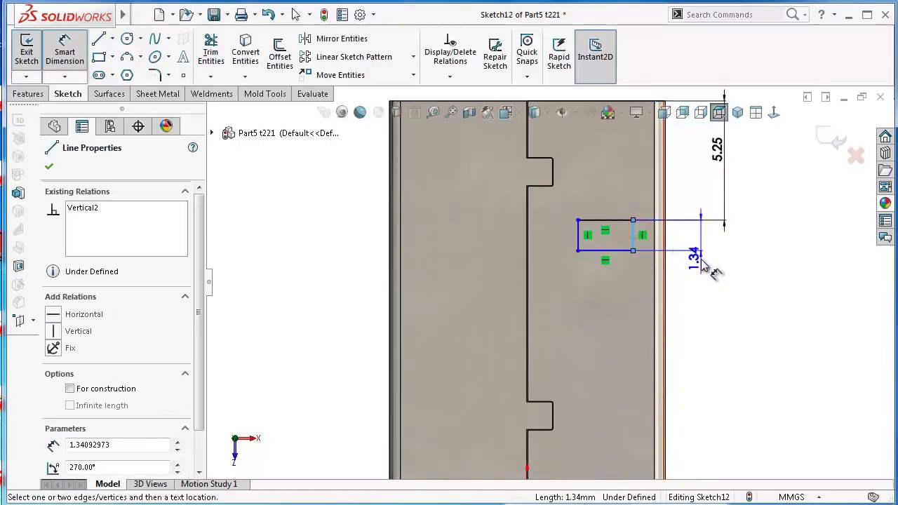
pyautogui.click(702, 261)
pyautogui.write('1.')
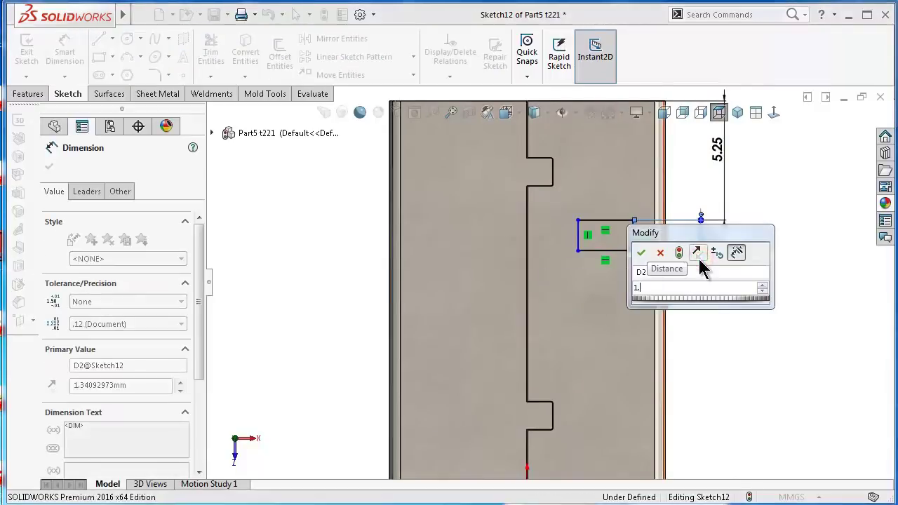
pyautogui.write('9')
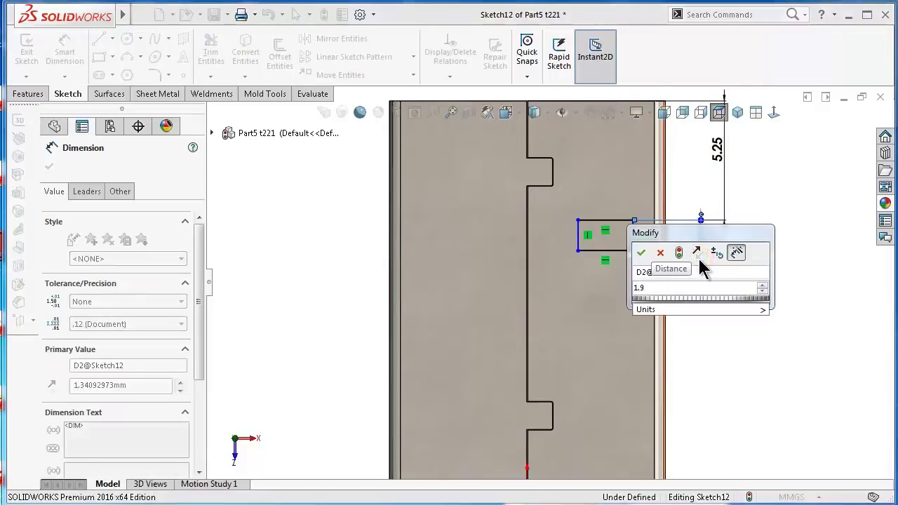
pyautogui.write('5')
pyautogui.press('Return')
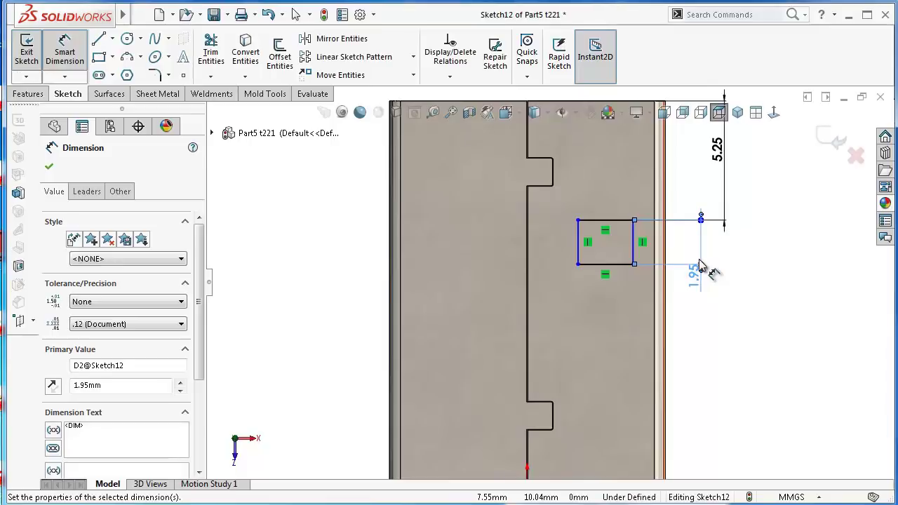
pyautogui.click(626, 265)
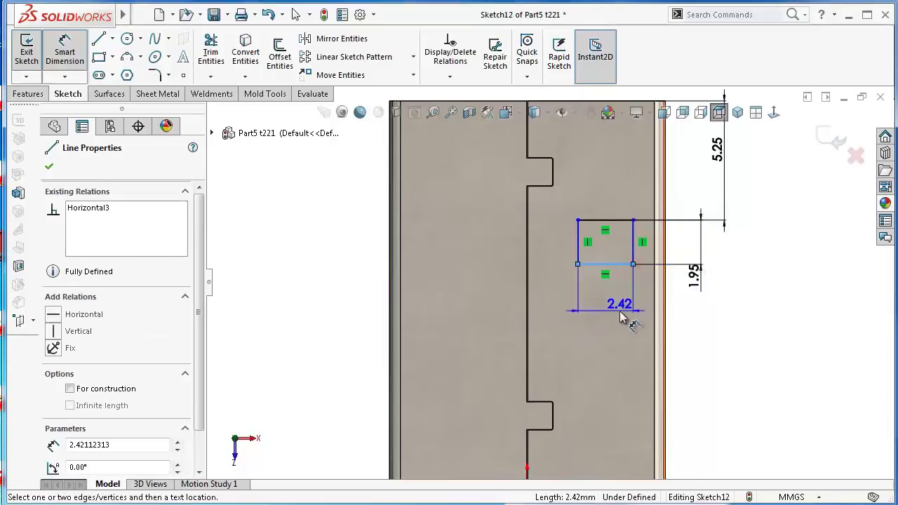
pyautogui.click(620, 312)
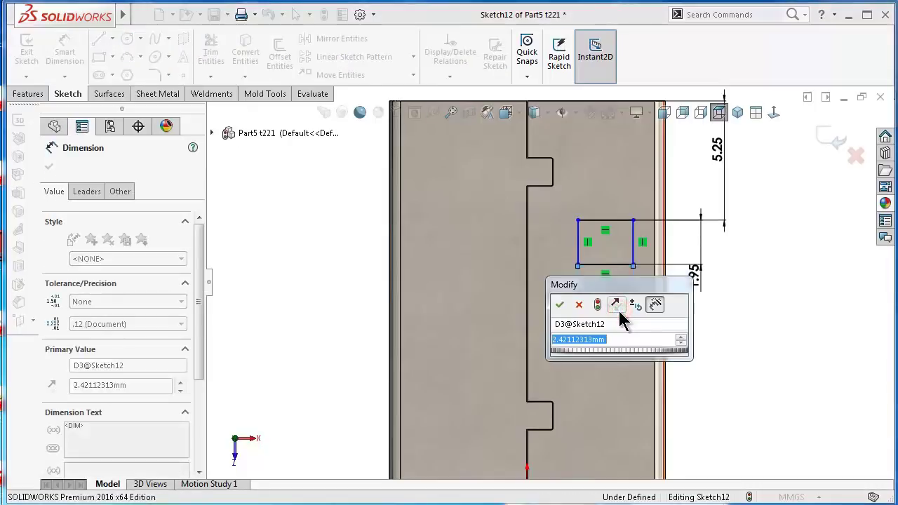
pyautogui.write('2.42')
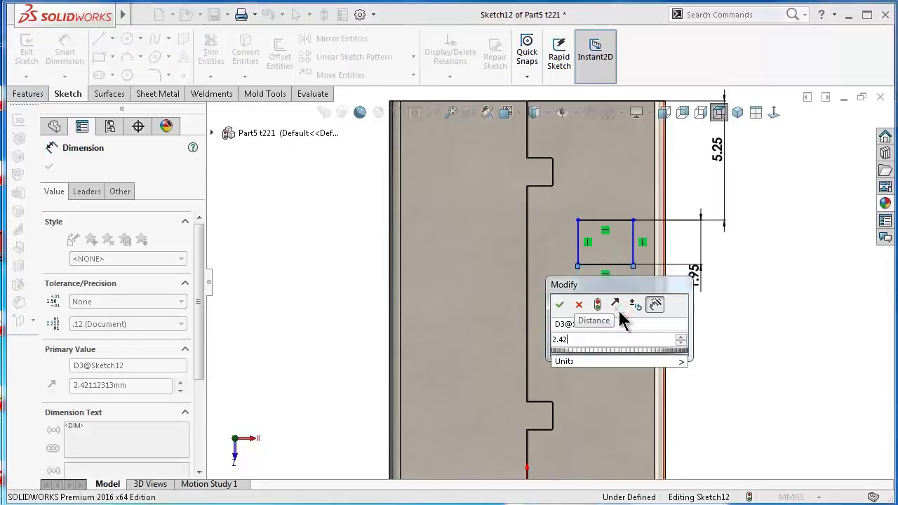
pyautogui.press('Return')
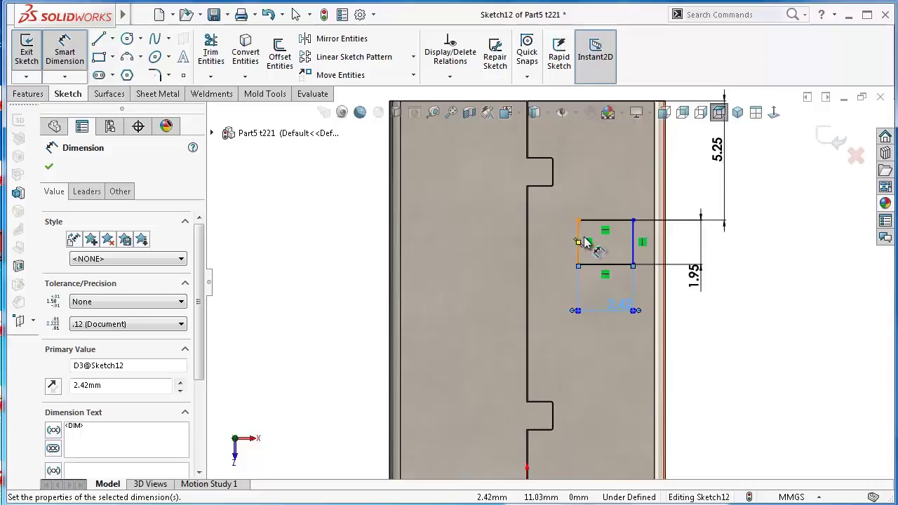
# Dimension the rectangle's left edge 1.85 mm horizontally from the sketch origin.
pyautogui.click(579, 239)
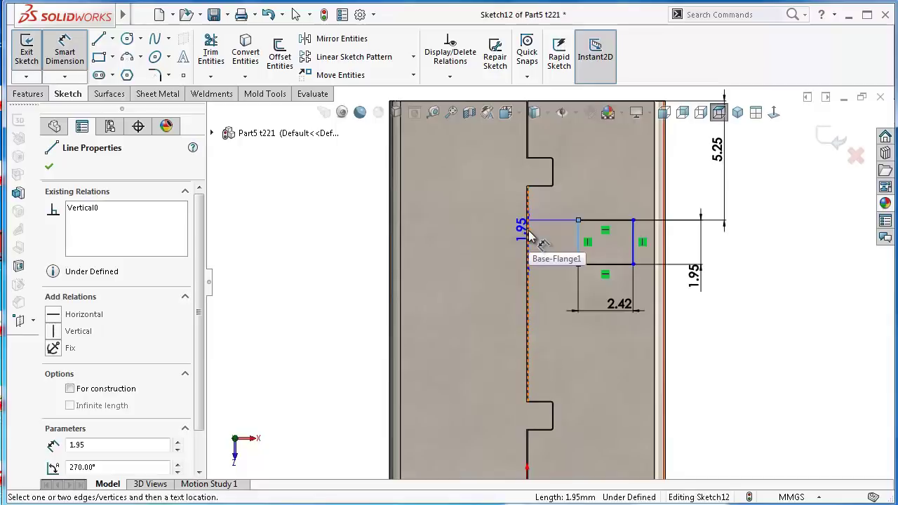
pyautogui.scroll(-2, 563, 309)
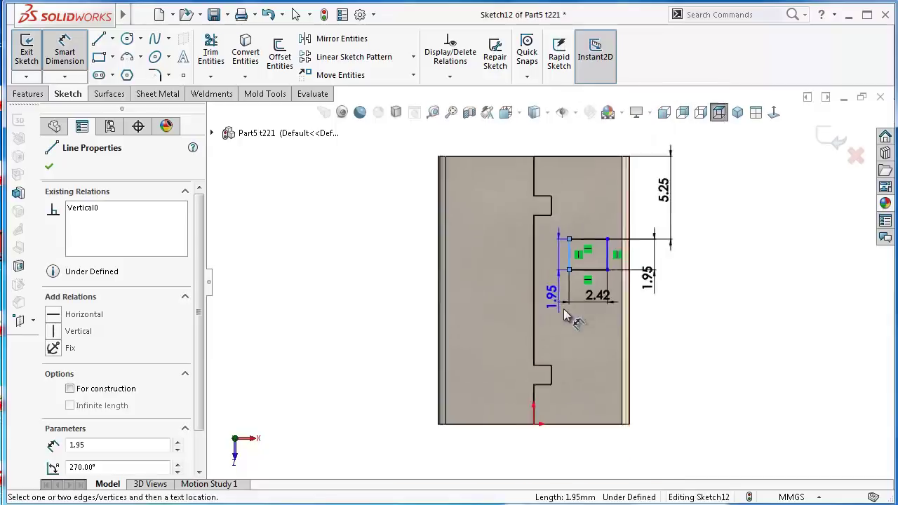
pyautogui.scroll(4, 463, 351)
pyautogui.scroll(2, 463, 347)
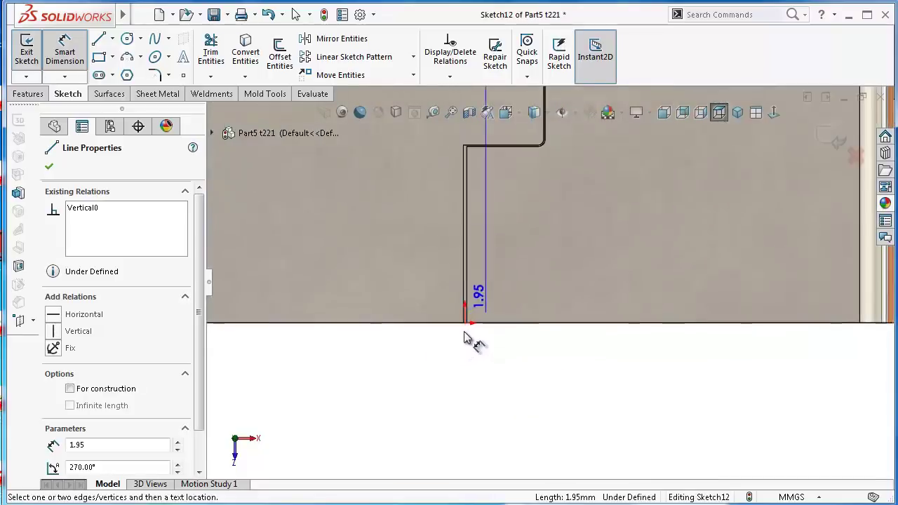
pyautogui.scroll(1, 466, 335)
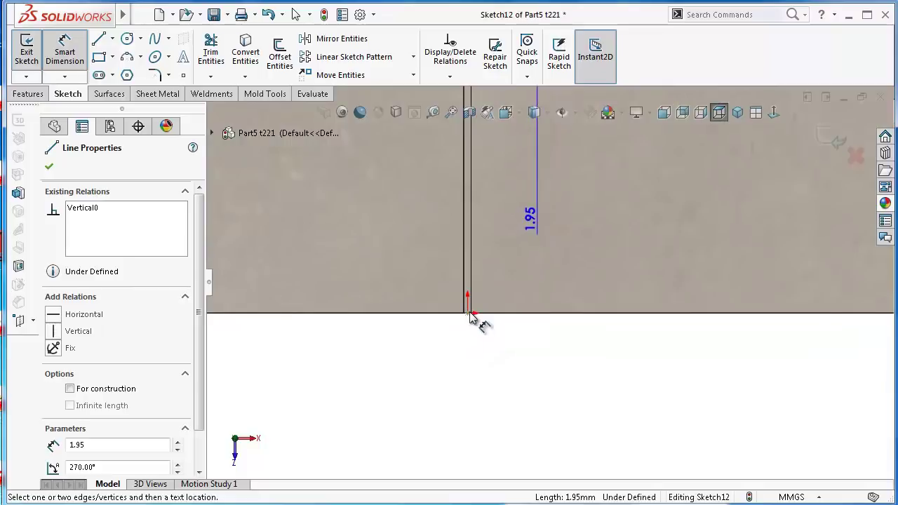
pyautogui.click(469, 314)
pyautogui.scroll(-2, 596, 273)
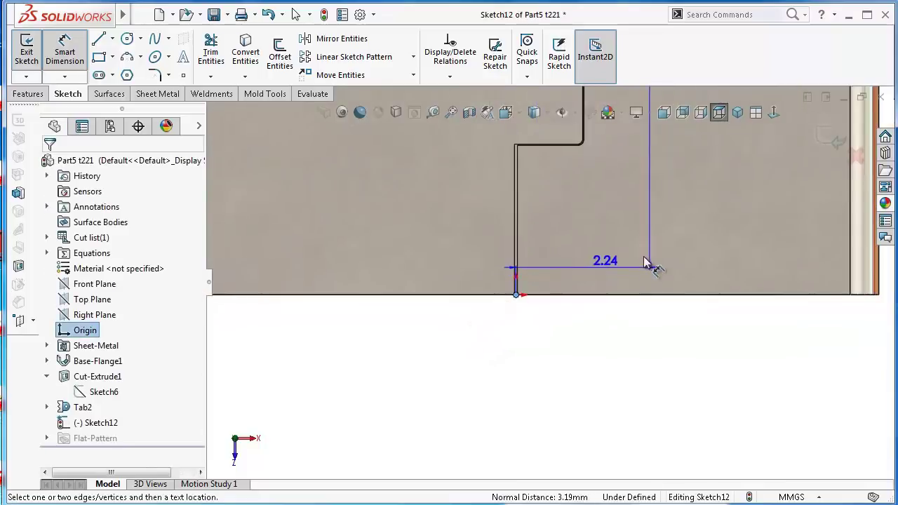
pyautogui.click(605, 245)
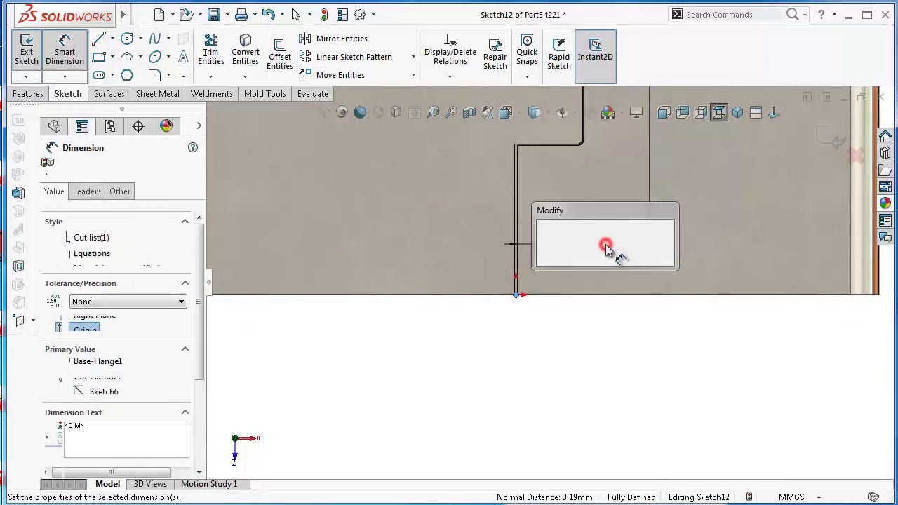
pyautogui.write('1')
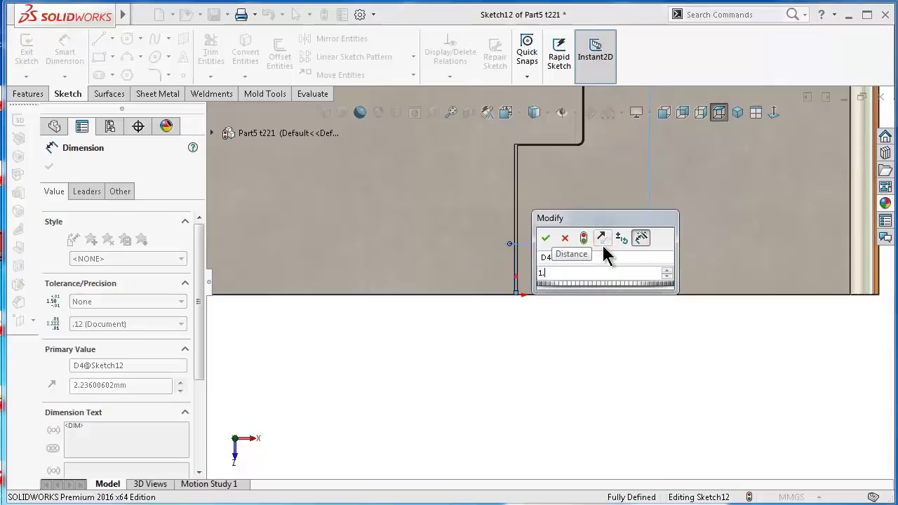
pyautogui.write('.85')
pyautogui.press('Return')
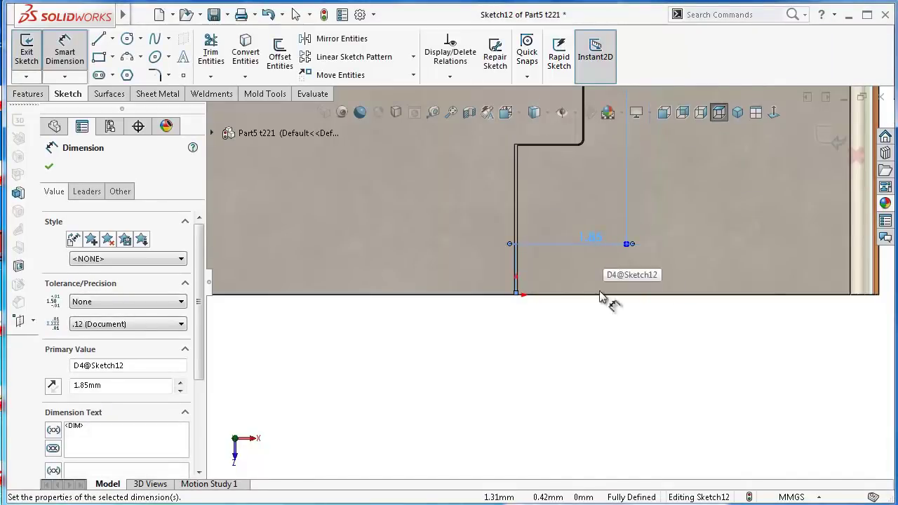
pyautogui.scroll(2, 610, 308)
pyautogui.scroll(2, 602, 234)
pyautogui.scroll(2, 598, 234)
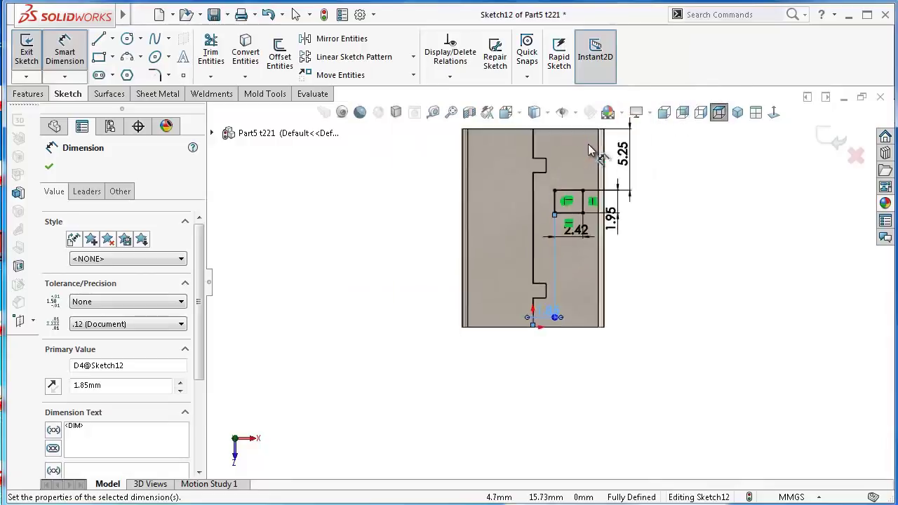
pyautogui.scroll(-3, 588, 144)
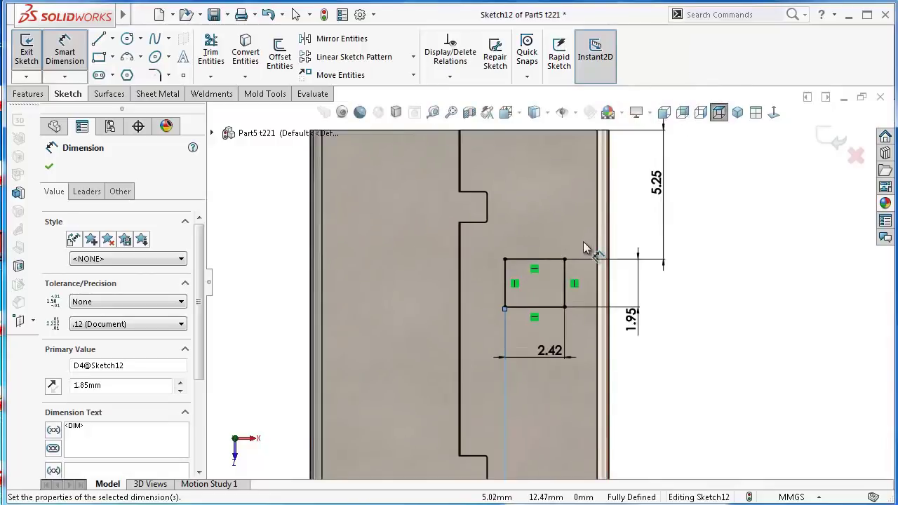
pyautogui.scroll(-1, 583, 242)
pyautogui.scroll(-1, 583, 243)
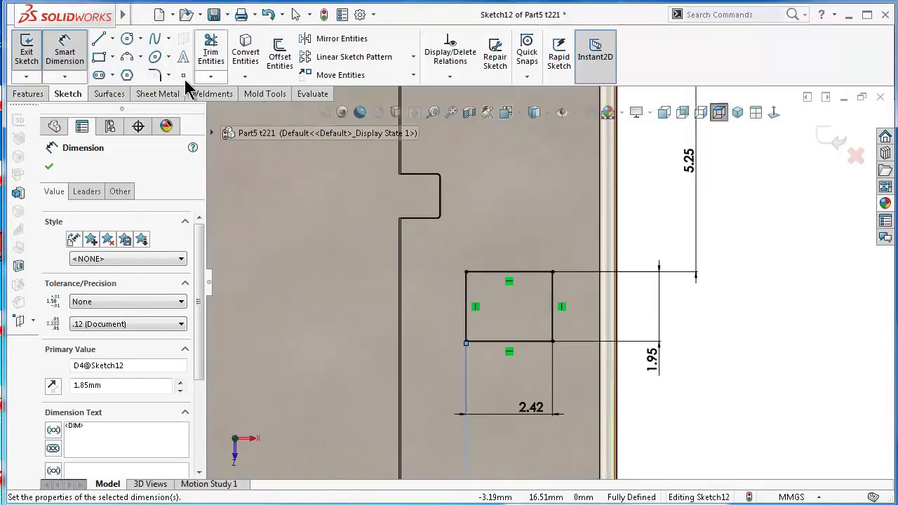
# Apply 0.1 mm sketch fillets to all four corners of the Sketch12 slot rectangle.
pyautogui.click(155, 75)
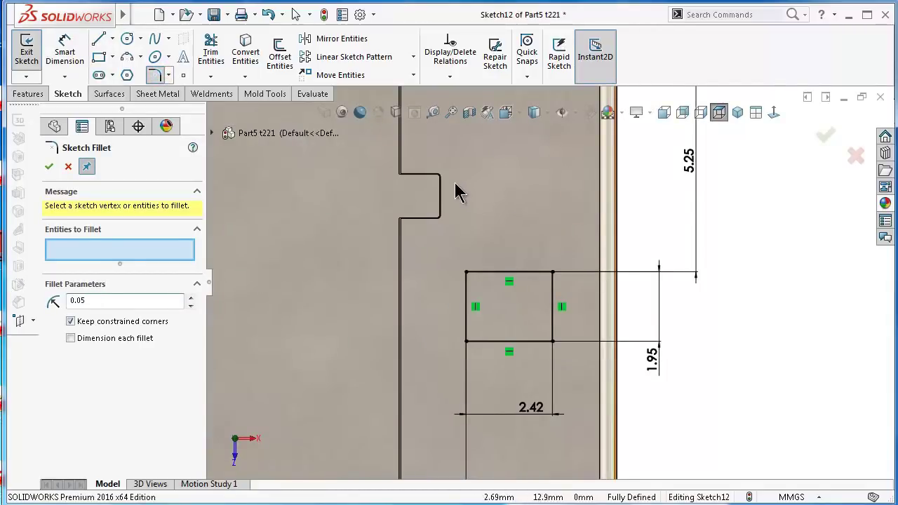
pyautogui.moveTo(437, 257); pyautogui.dragTo(585, 378)
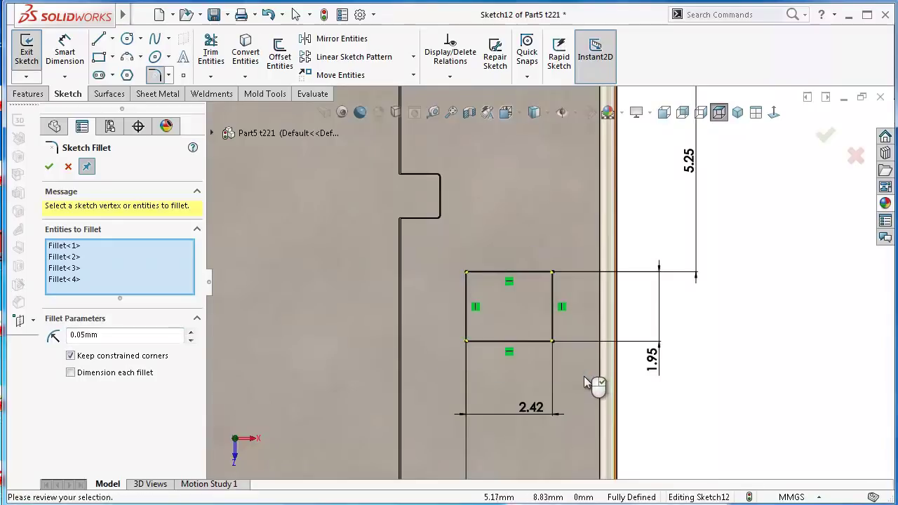
pyautogui.doubleClick(114, 335)
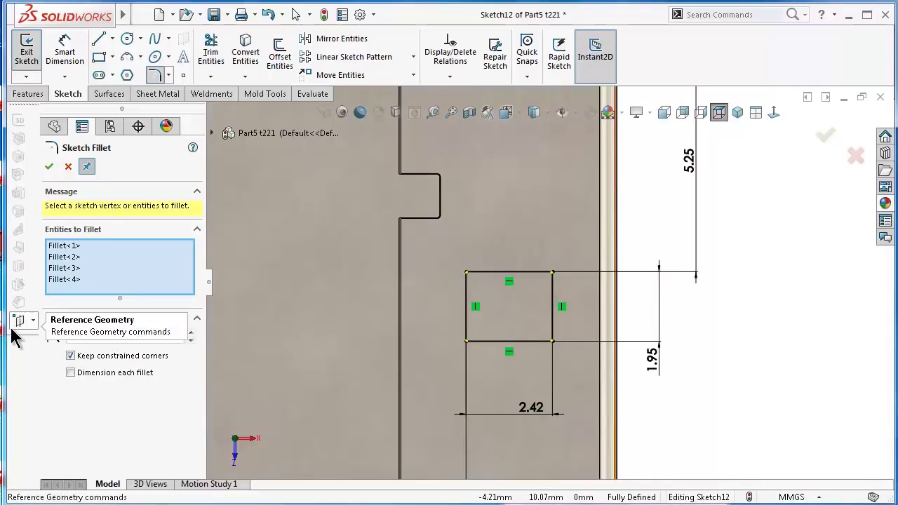
pyautogui.write('0.1')
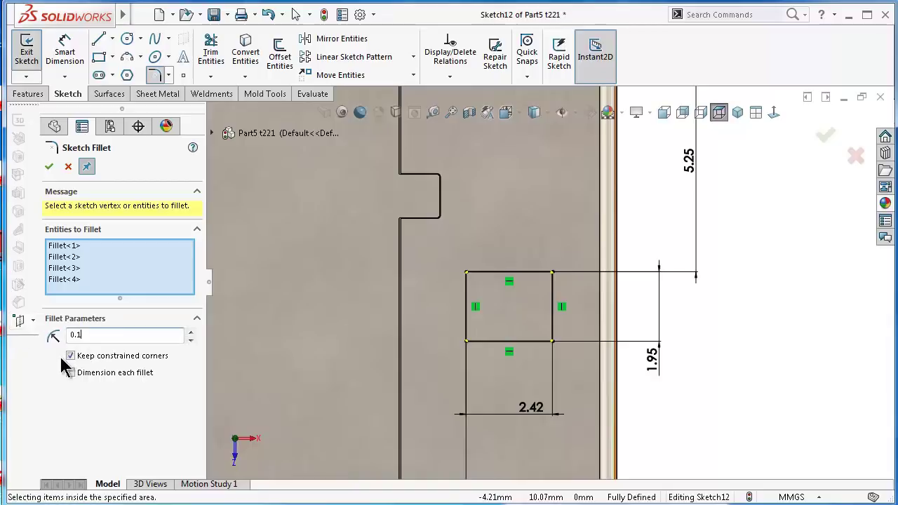
pyautogui.click(49, 166)
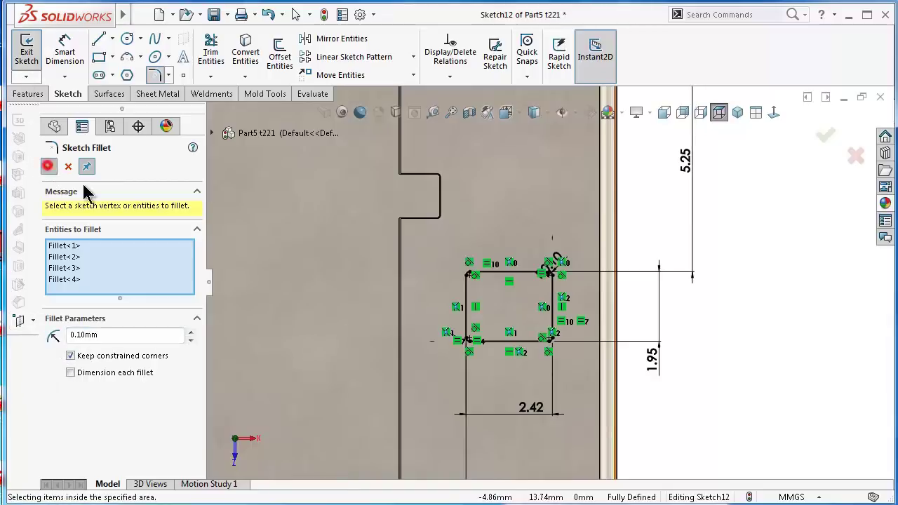
pyautogui.scroll(2, 544, 282)
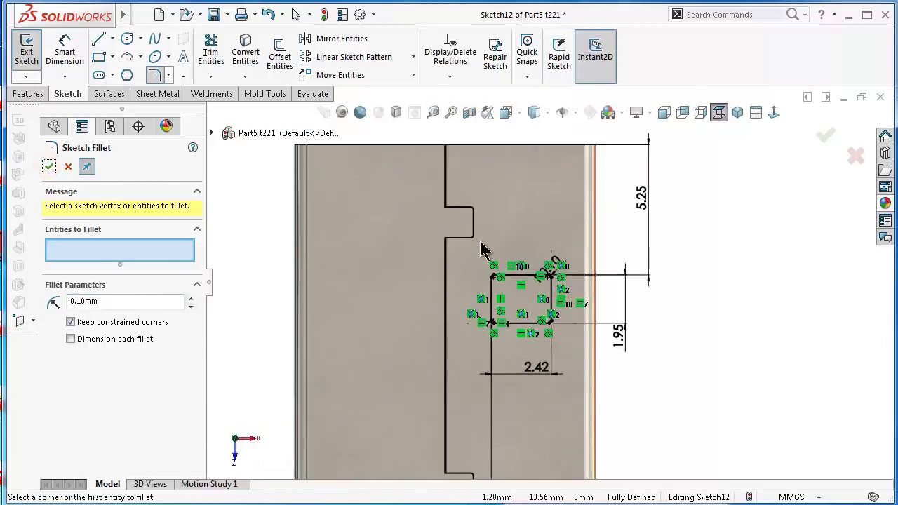
pyautogui.click(113, 38)
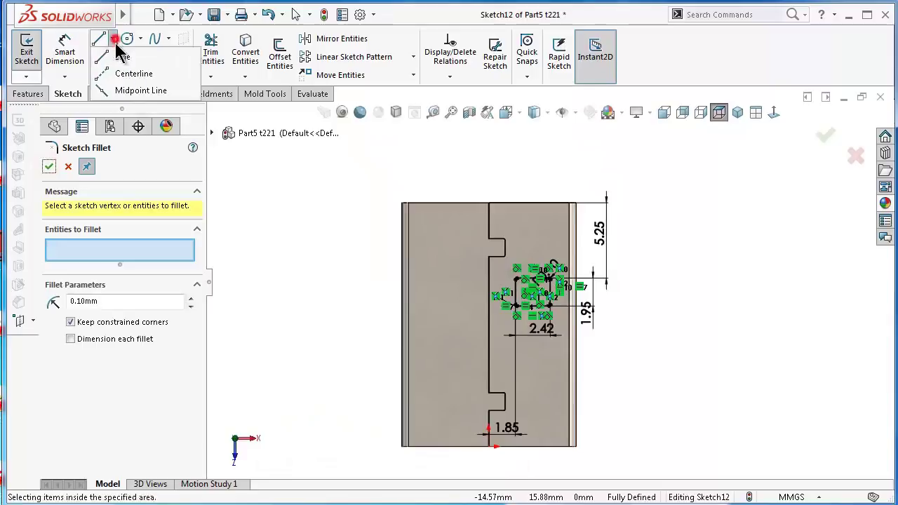
# Draw a vertical construction centerline down from the seam's bottom corner.
pyautogui.click(134, 74)
pyautogui.scroll(-3, 495, 447)
pyautogui.scroll(-3, 519, 414)
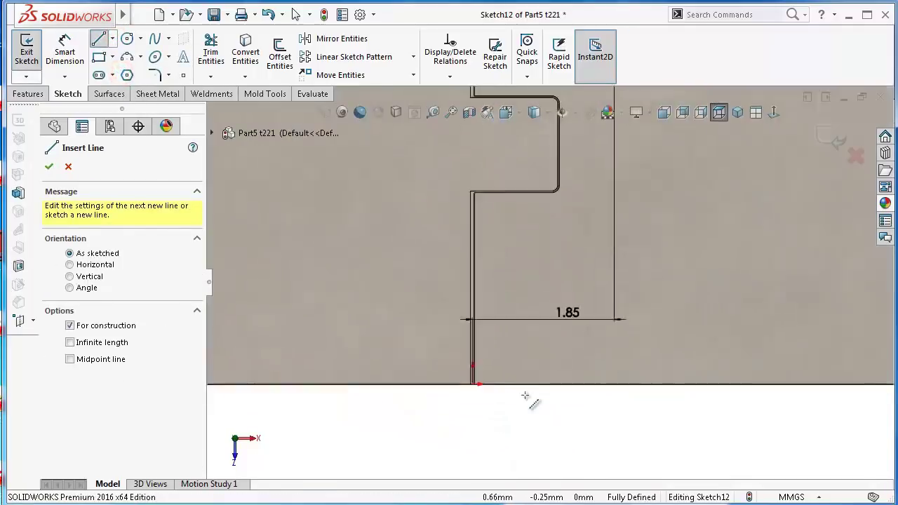
pyautogui.scroll(-2, 527, 397)
pyautogui.click(423, 322)
pyautogui.scroll(2, 423, 322)
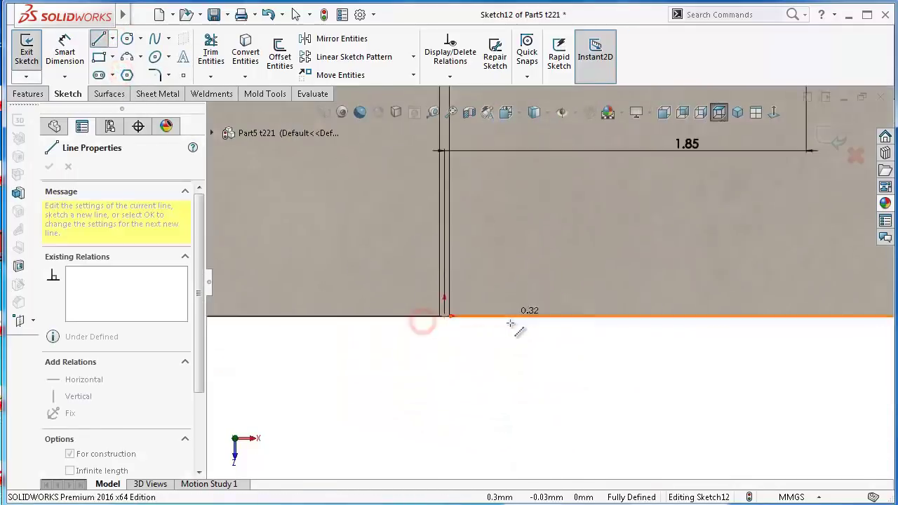
pyautogui.scroll(2, 533, 294)
pyautogui.scroll(2, 582, 184)
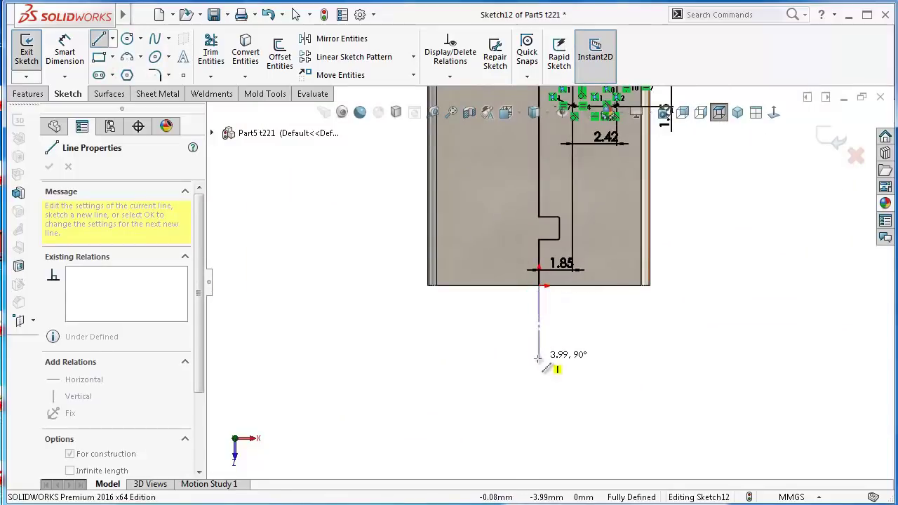
pyautogui.doubleClick(537, 359)
pyautogui.scroll(3, 498, 369)
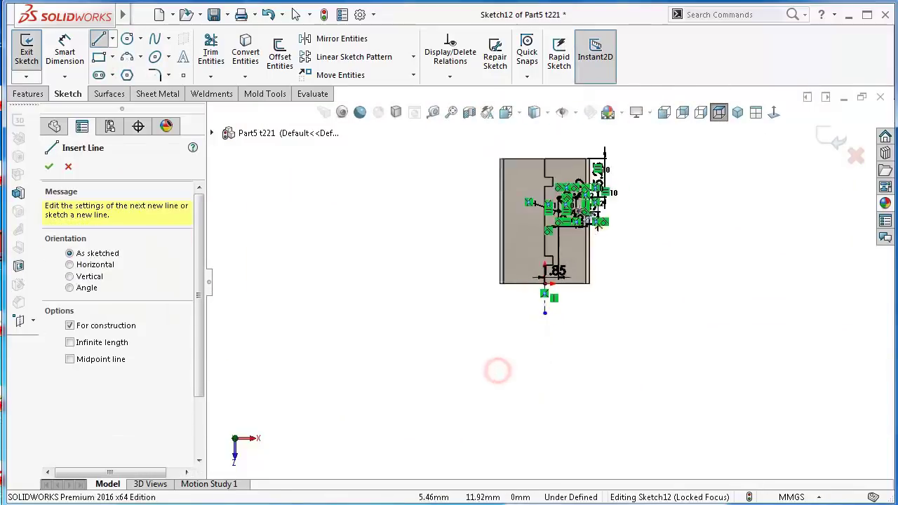
pyautogui.scroll(-5, 544, 317)
pyautogui.scroll(-3, 545, 317)
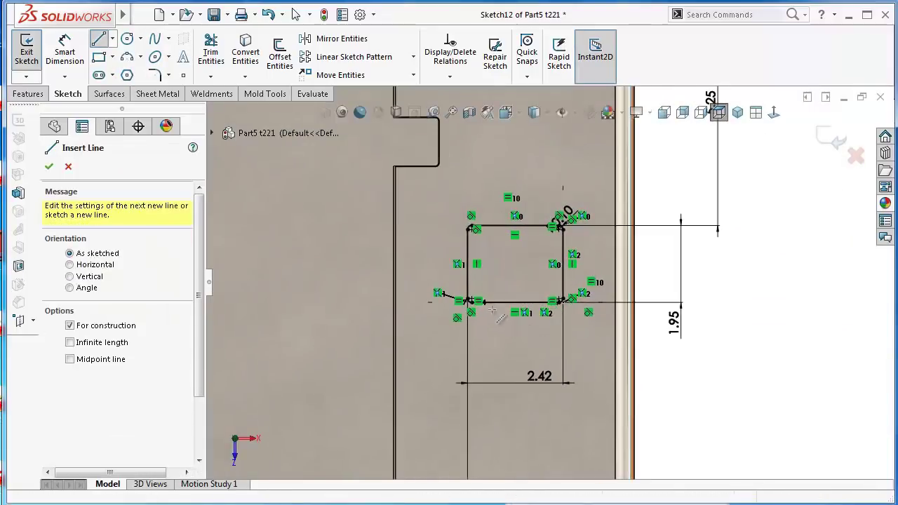
# Mirror the square slot sketch across the vertical centerline onto the other half.
pyautogui.click(311, 38)
pyautogui.moveTo(450, 196); pyautogui.dragTo(594, 346)
pyautogui.scroll(3, 594, 345)
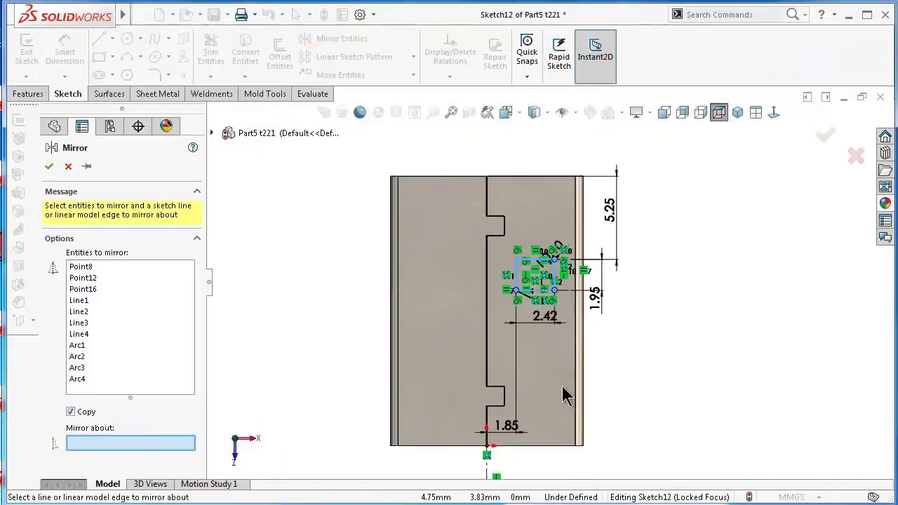
pyautogui.scroll(-2, 532, 421)
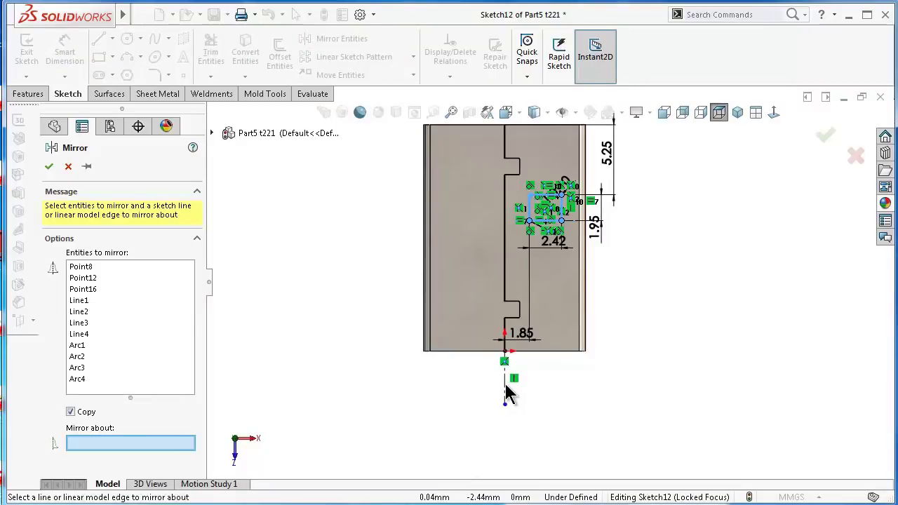
pyautogui.click(506, 386)
pyautogui.rightClick(506, 389)
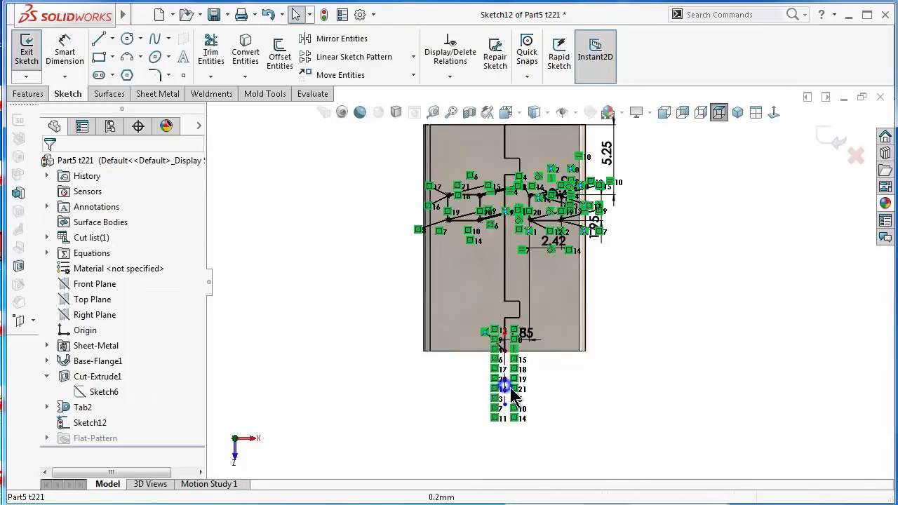
# Orbit the part into a tilted view and bring up the Sheet Metal tools.
pyautogui.click(385, 393)
pyautogui.moveTo(441, 380)
pyautogui.mouseDown(button='middle')
pyautogui.moveTo(580, 230)
pyautogui.moveTo(547, 236)
pyautogui.moveTo(572, 214)
pyautogui.mouseUp(button='middle')
pyautogui.scroll(-3, 547, 235)
pyautogui.scroll(-3, 546, 231)
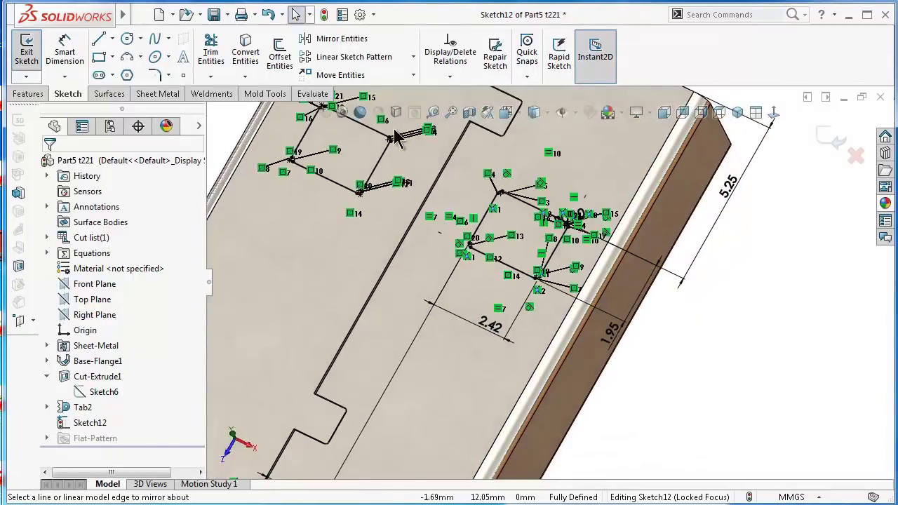
pyautogui.click(29, 94)
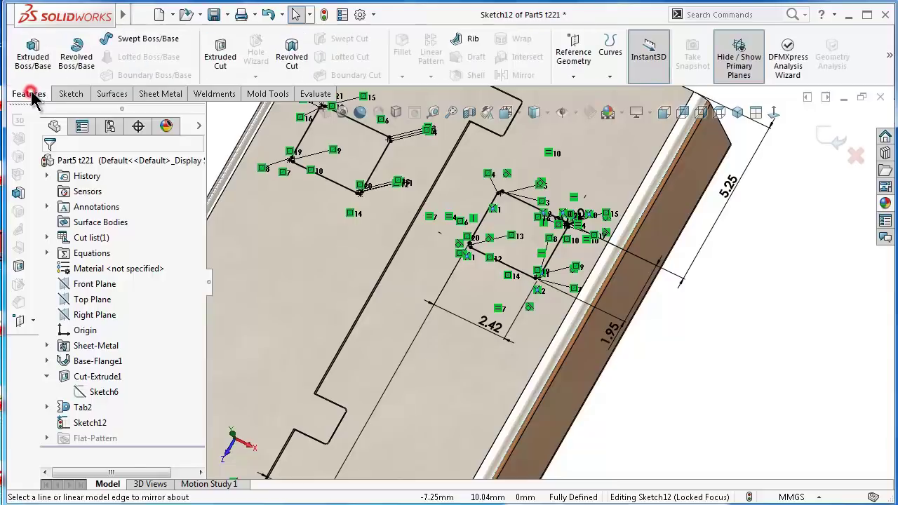
pyautogui.click(165, 94)
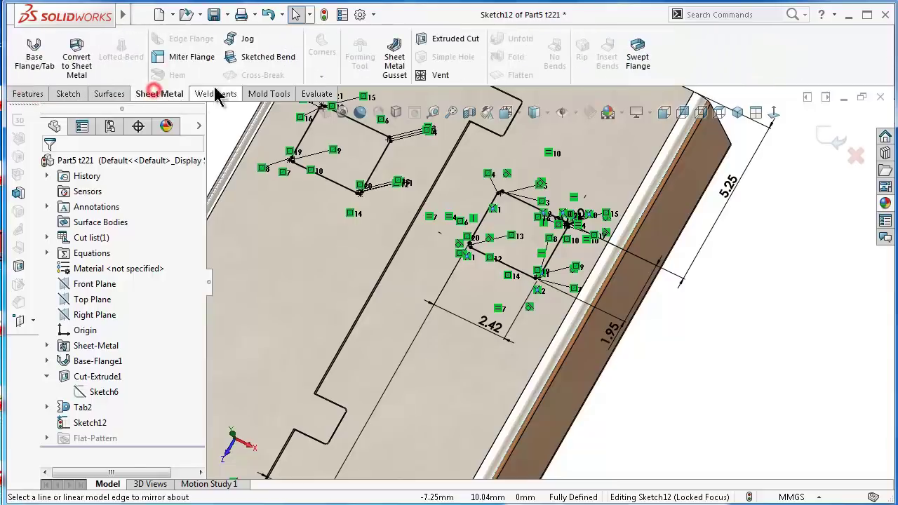
# Extruded-cut both square slots Through All into the shell's top.
pyautogui.click(427, 37)
pyautogui.click(105, 251)
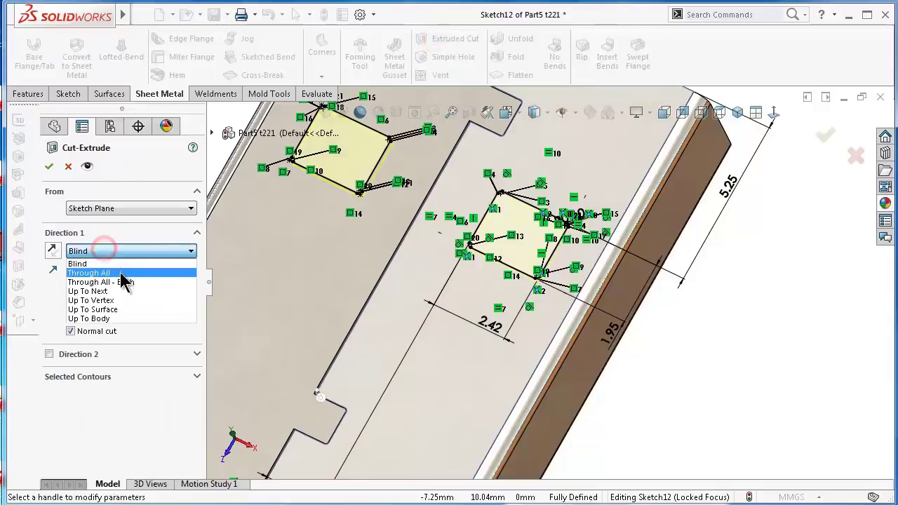
pyautogui.click(120, 273)
pyautogui.click(49, 167)
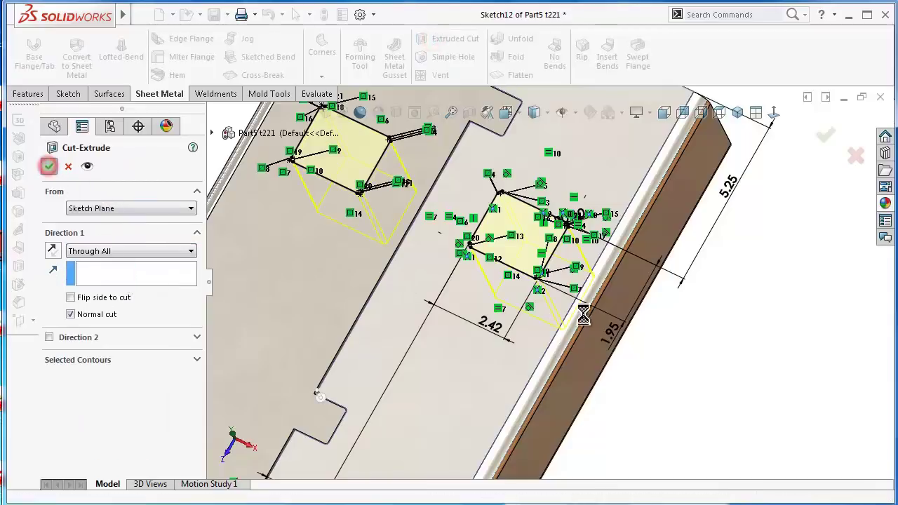
# Fit the part and inspect the cut slots in isometric and top views.
pyautogui.press('f')
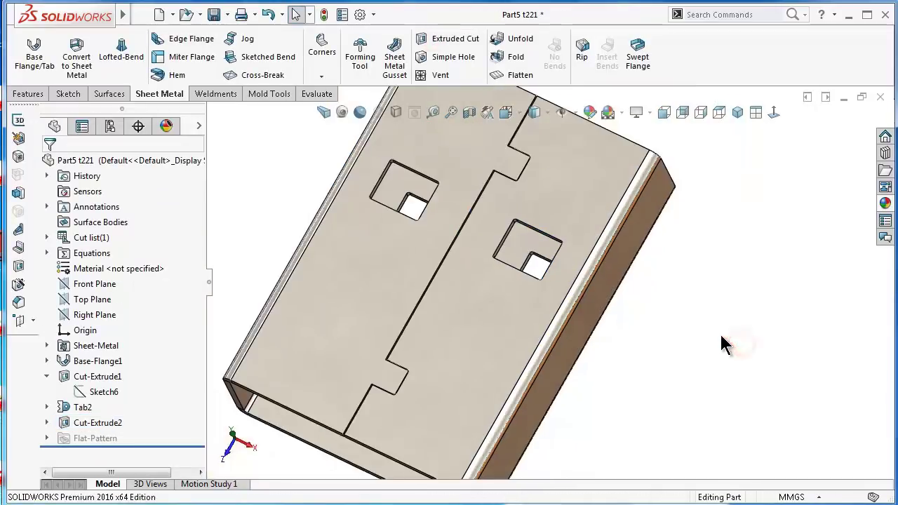
pyautogui.moveTo(719, 332)
pyautogui.mouseDown(button='middle')
pyautogui.moveTo(714, 375)
pyautogui.moveTo(605, 407)
pyautogui.moveTo(548, 410)
pyautogui.moveTo(656, 420)
pyautogui.moveTo(732, 386)
pyautogui.moveTo(748, 372)
pyautogui.moveTo(718, 358)
pyautogui.moveTo(687, 293)
pyautogui.moveTo(690, 300)
pyautogui.mouseUp(button='middle')
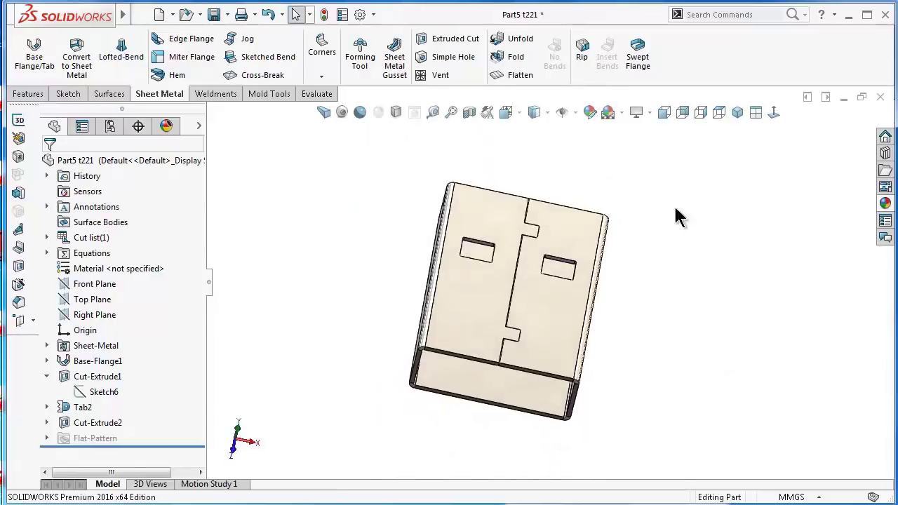
pyautogui.hotkey('ctrl', '7')
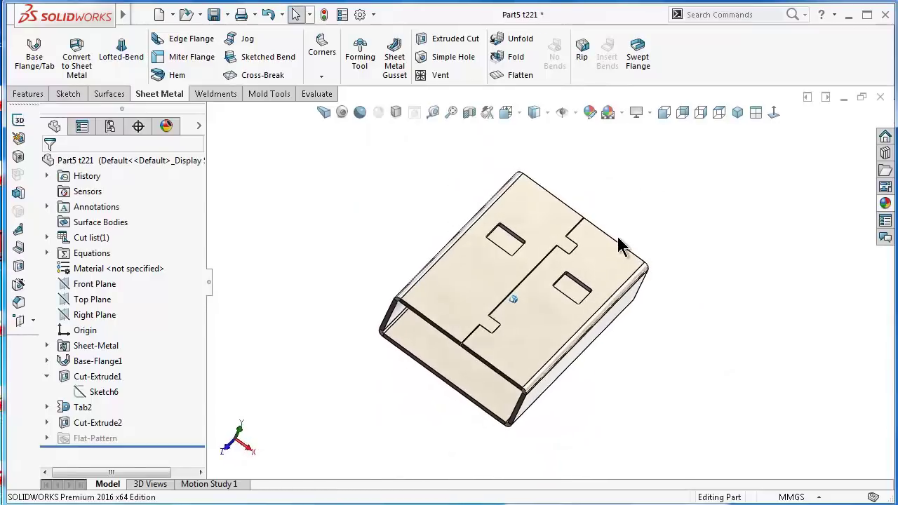
pyautogui.hotkey('ctrl', '8')
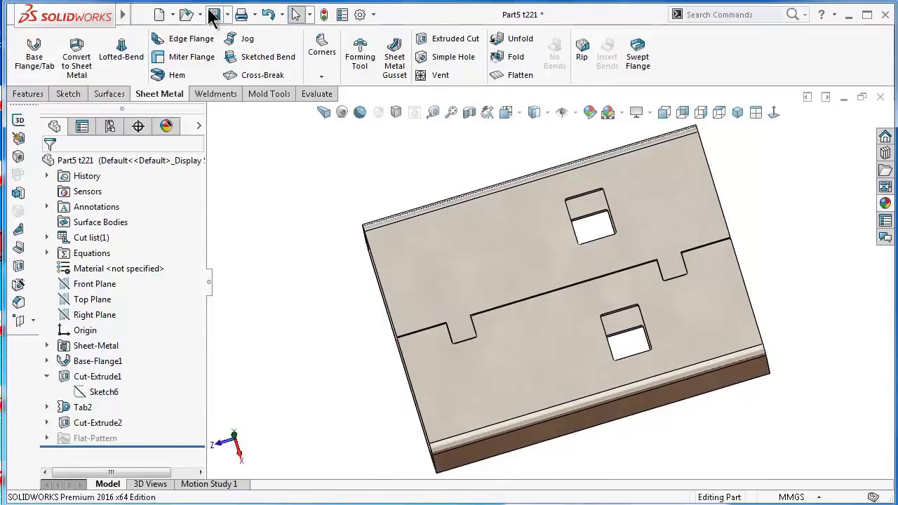
pyautogui.hotkey('ctrl', '7')
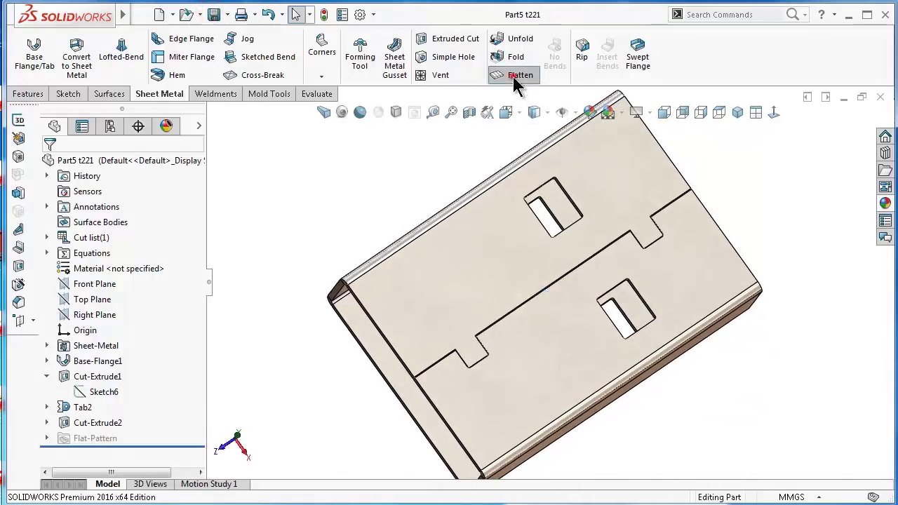
# Flatten the shell to check its four-slot flat pattern, save, and refold it.
pyautogui.click(514, 76)
pyautogui.click(737, 113)
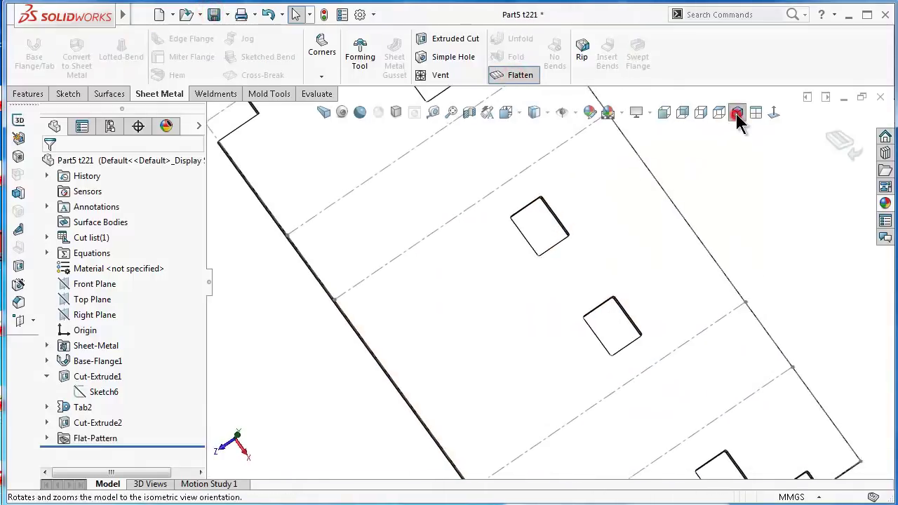
pyautogui.click(737, 114)
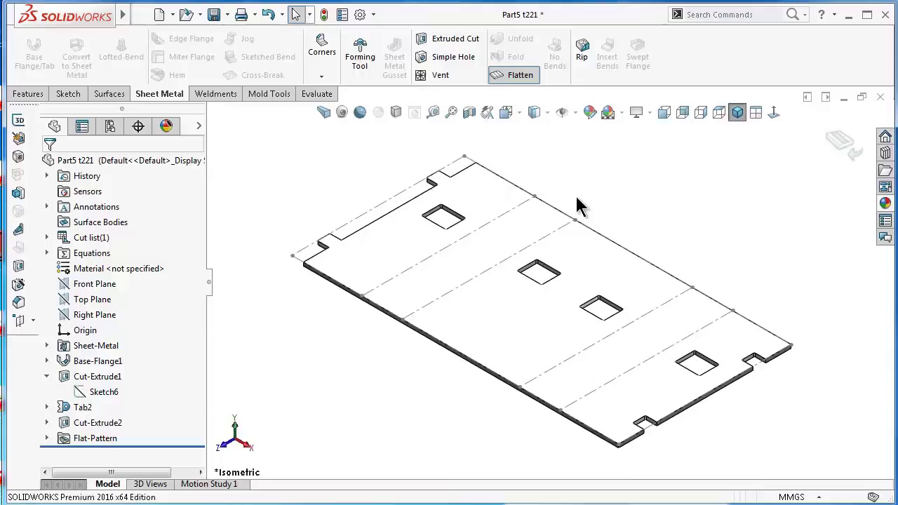
pyautogui.hotkey('ctrl', 's')
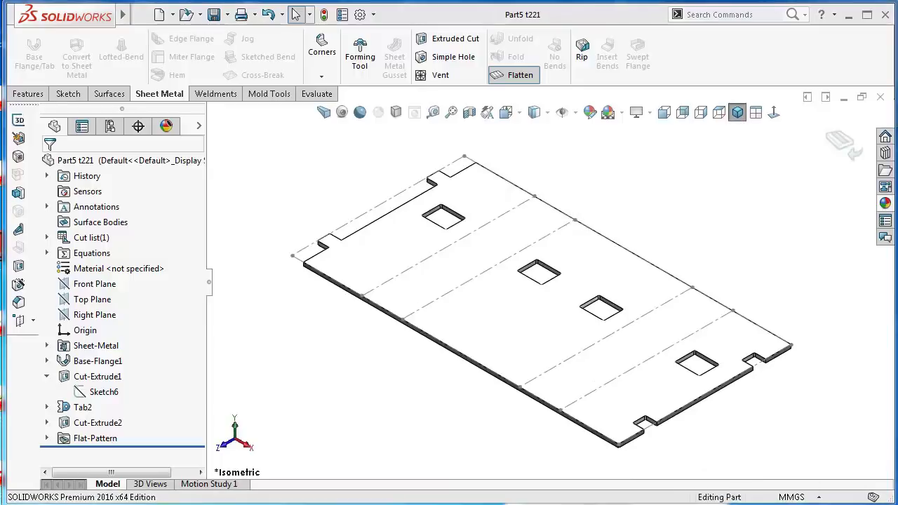
pyautogui.click(841, 148)
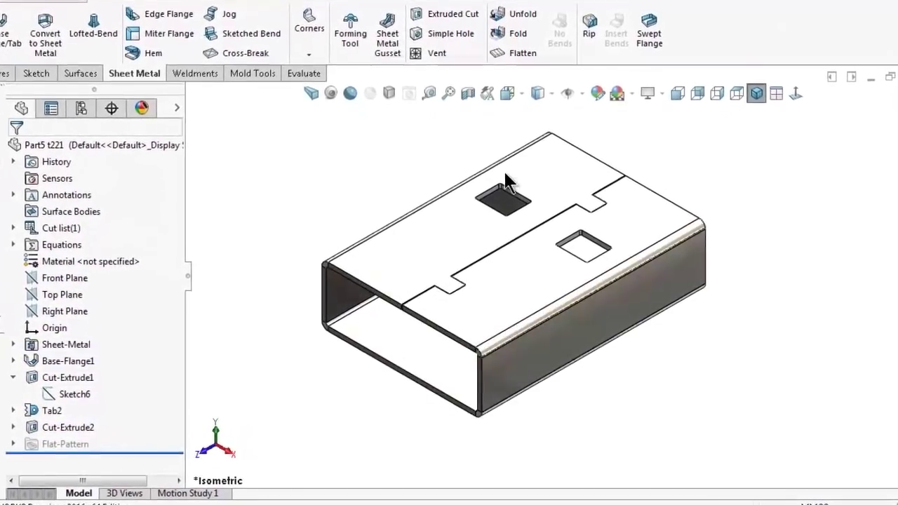
# Enable perspective, shadows and ambient occlusion with Shaded display, then switch to Part3 t221.
pyautogui.click(306, 82)
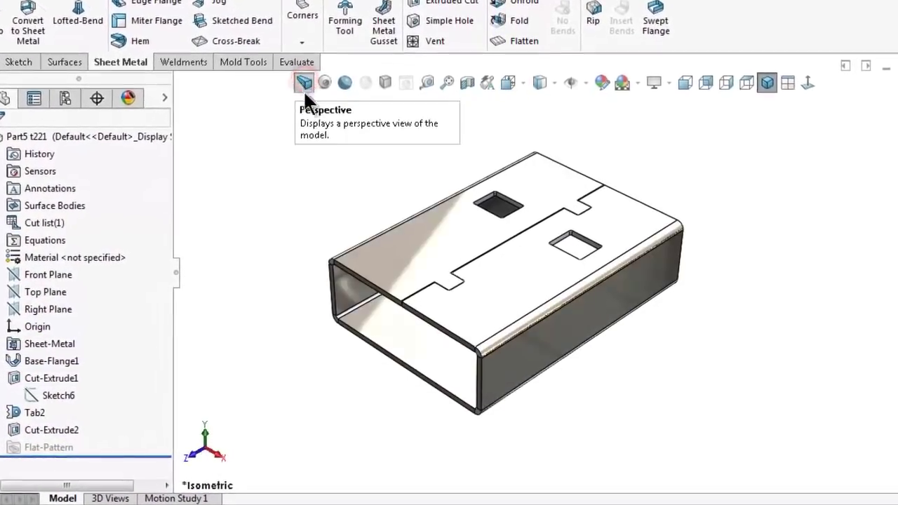
pyautogui.click(324, 82)
pyautogui.click(345, 83)
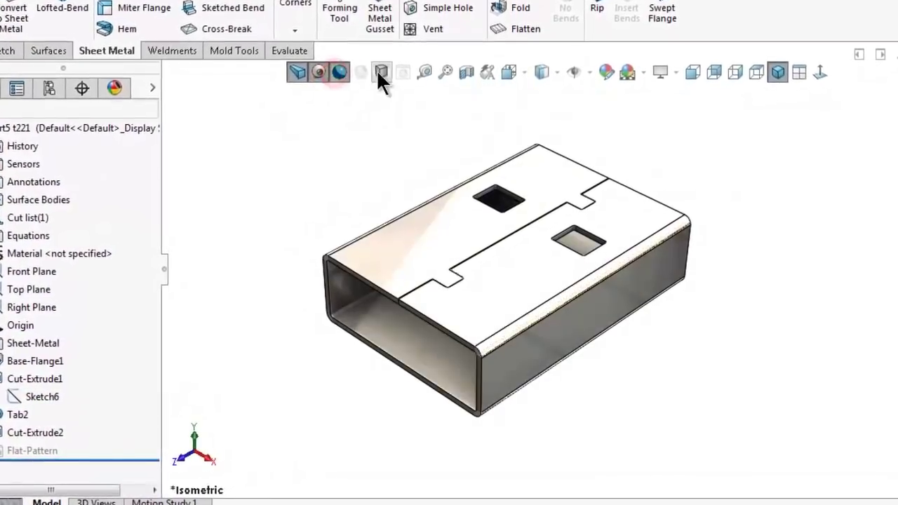
pyautogui.click(380, 73)
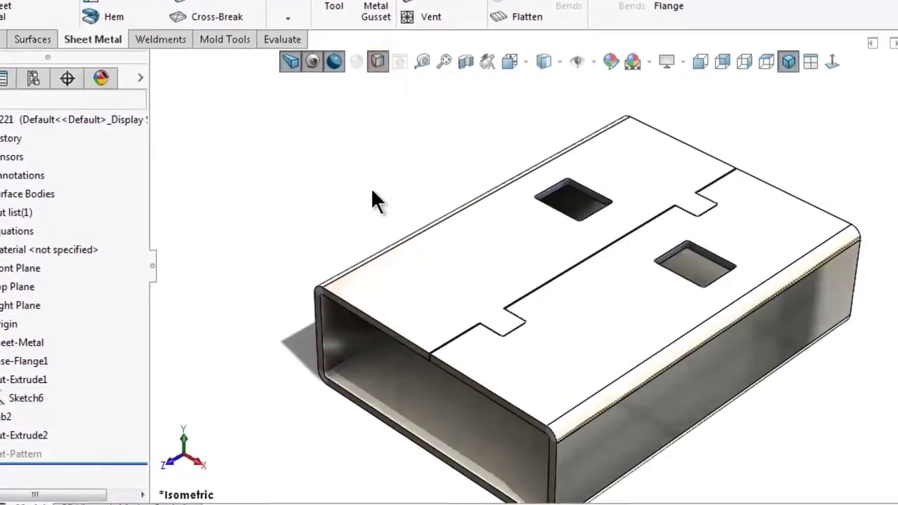
pyautogui.click(545, 61)
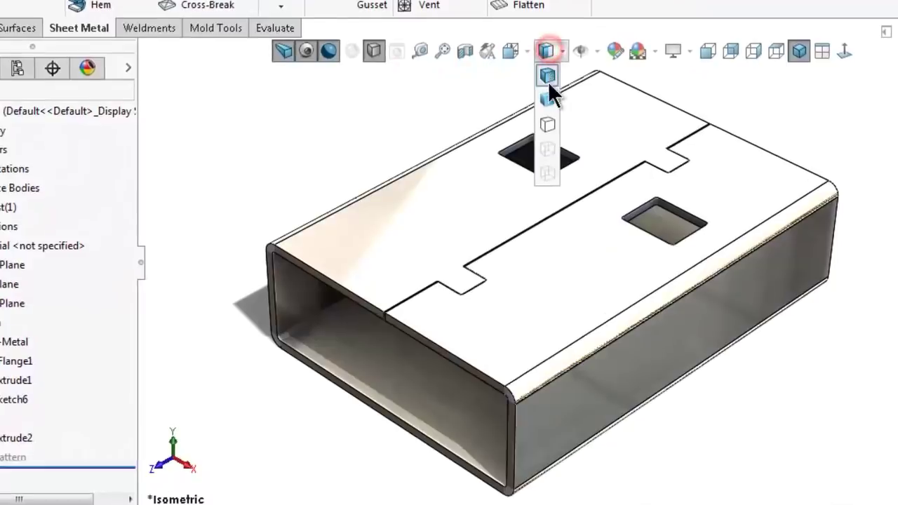
pyautogui.click(548, 97)
pyautogui.click(330, 47)
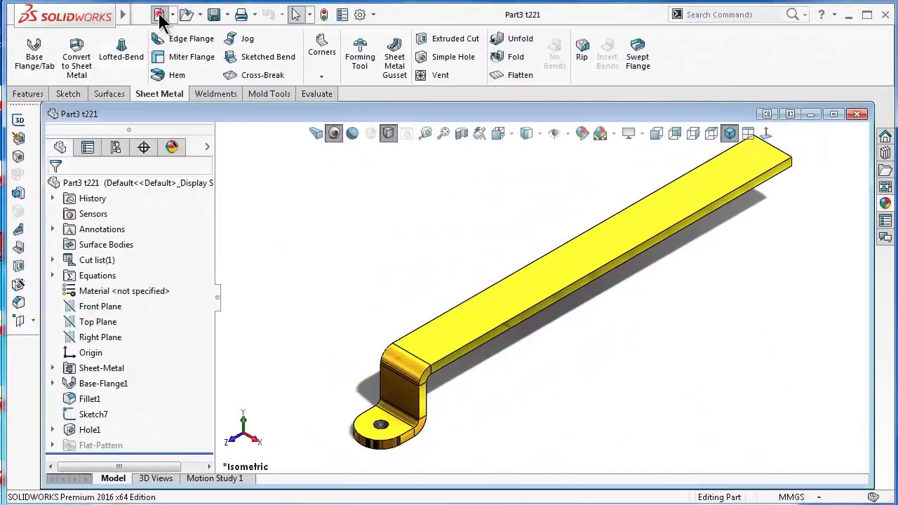
# Create a new assembly and place Part1 t221 at the origin.
pyautogui.click(159, 14)
pyautogui.click(476, 230)
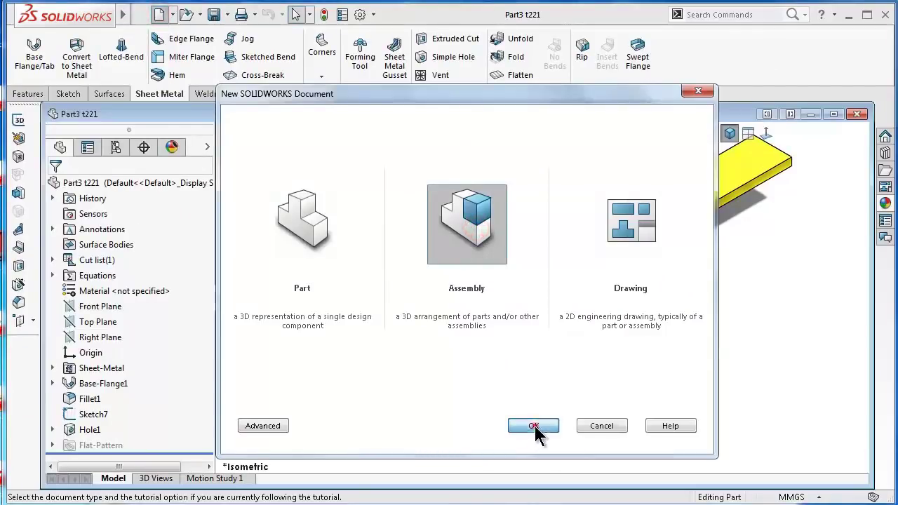
pyautogui.click(534, 427)
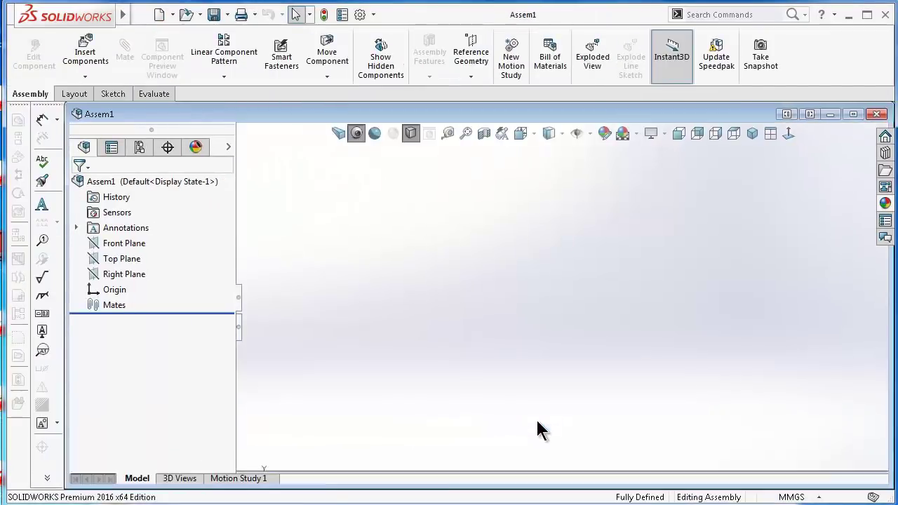
pyautogui.click(853, 115)
pyautogui.click(587, 98)
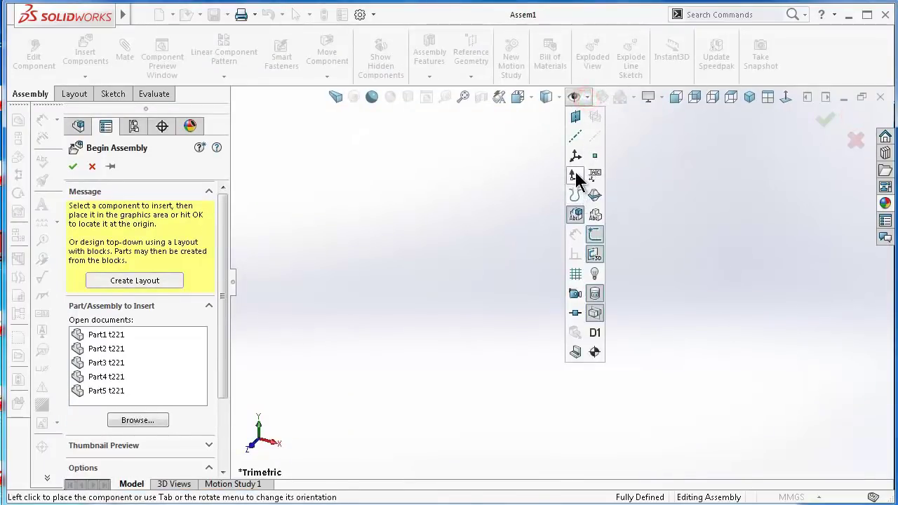
pyautogui.click(438, 241)
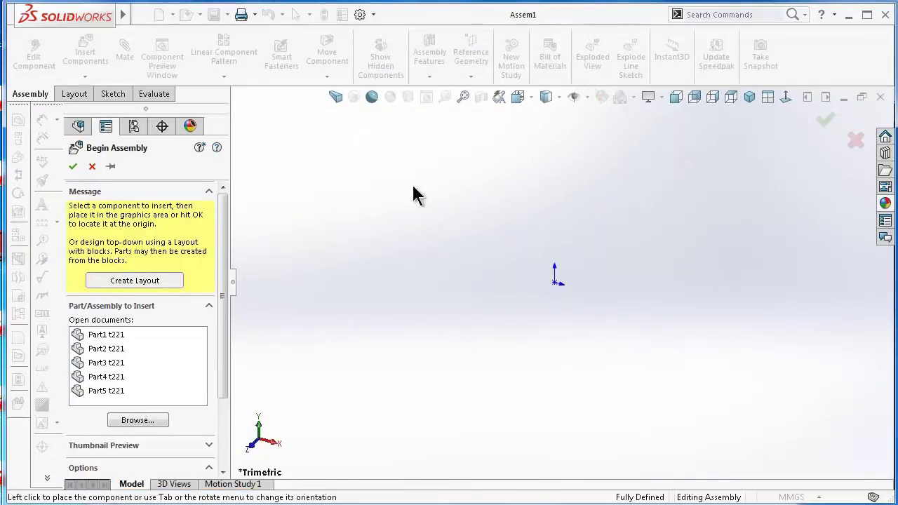
pyautogui.click(102, 337)
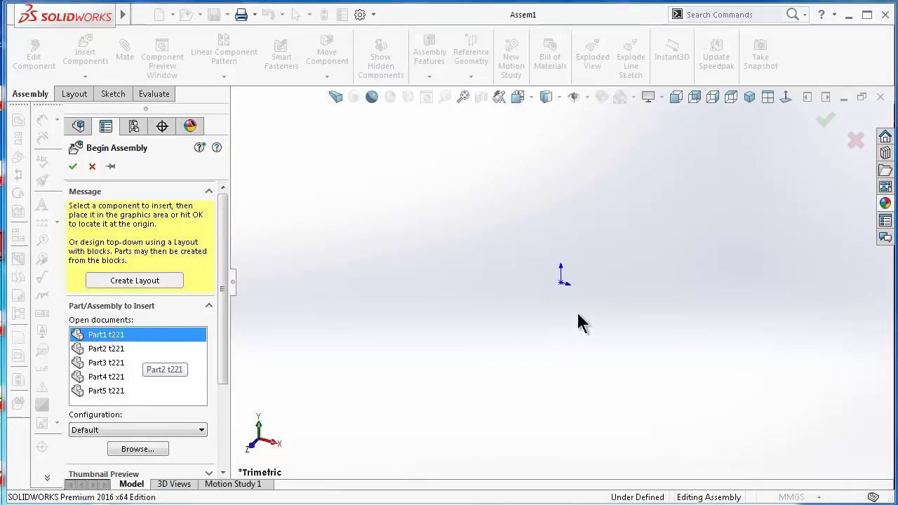
pyautogui.click(571, 296)
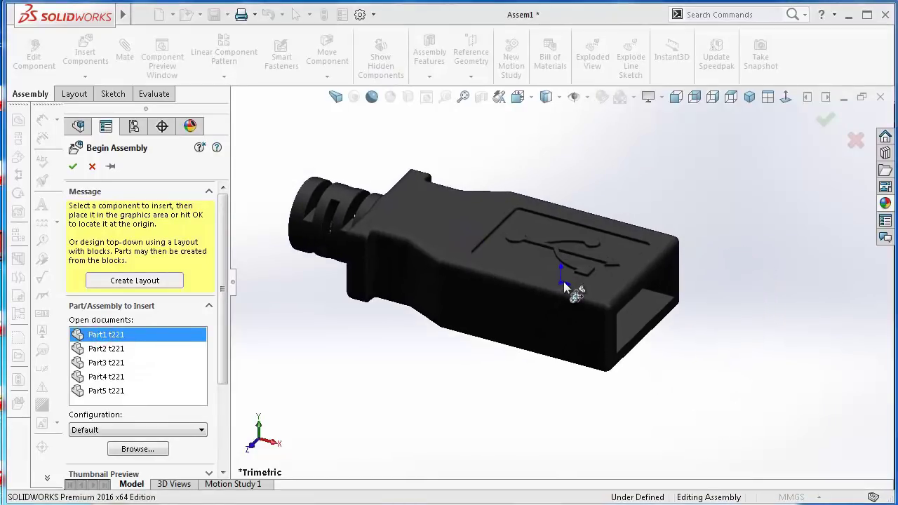
pyautogui.click(563, 282)
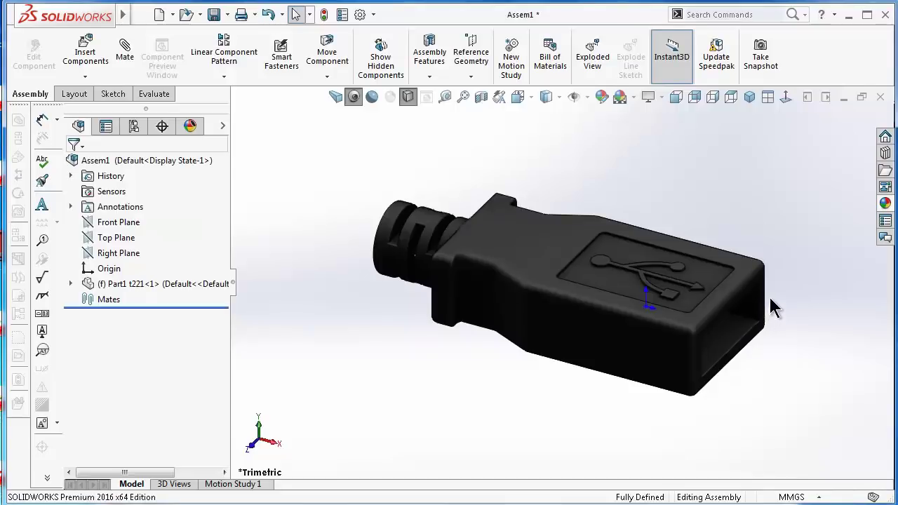
# Rotate the view toward the plug's open end and turn on shadowed shading.
pyautogui.press('Left')
pyautogui.press('Left')
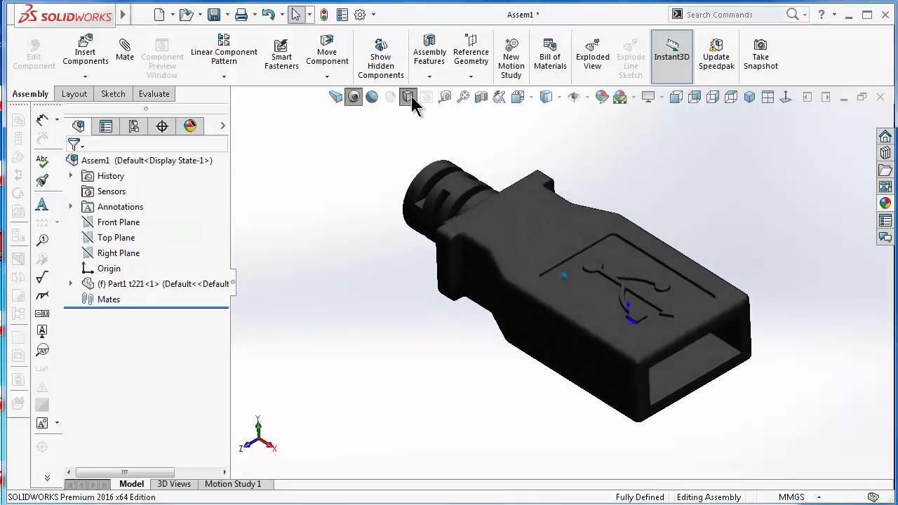
pyautogui.click(409, 96)
pyautogui.click(583, 99)
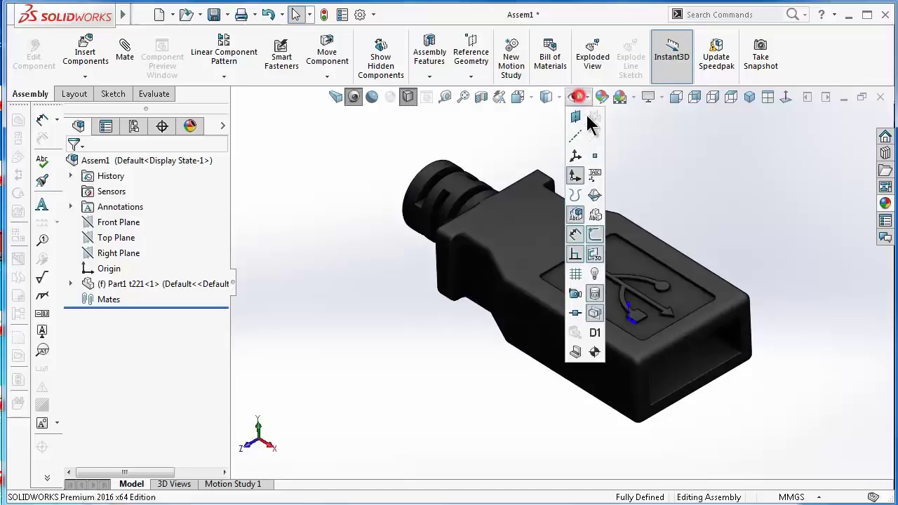
pyautogui.click(425, 295)
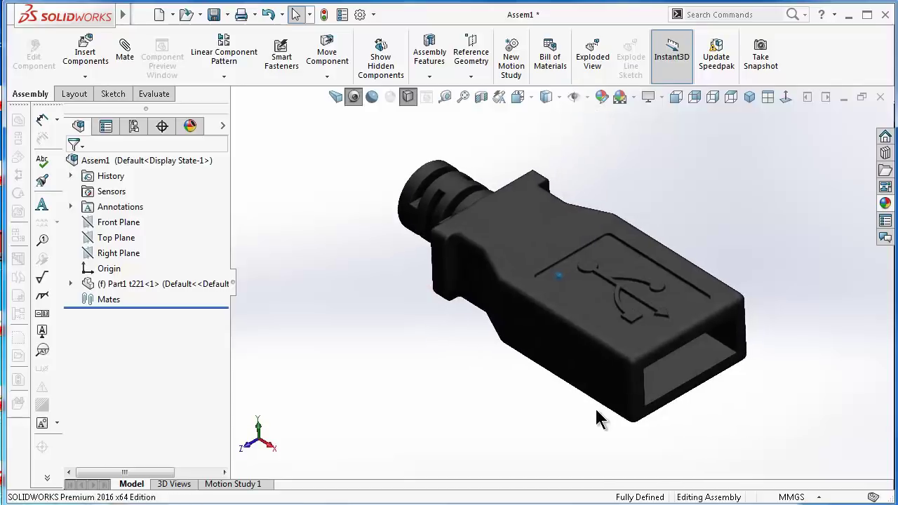
pyautogui.press('Left')
pyautogui.press('Left')
pyautogui.press('Down')
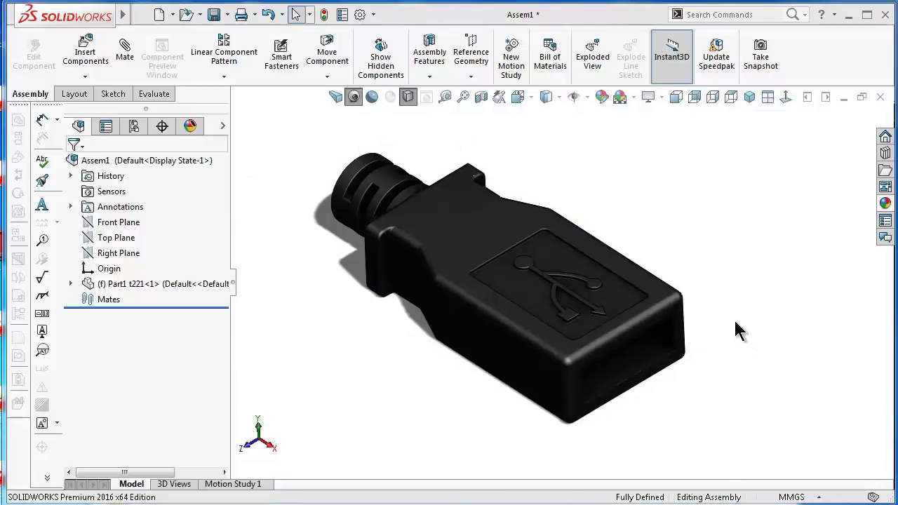
# Insert Part2 t221 beside the plug housing.
pyautogui.click(102, 56)
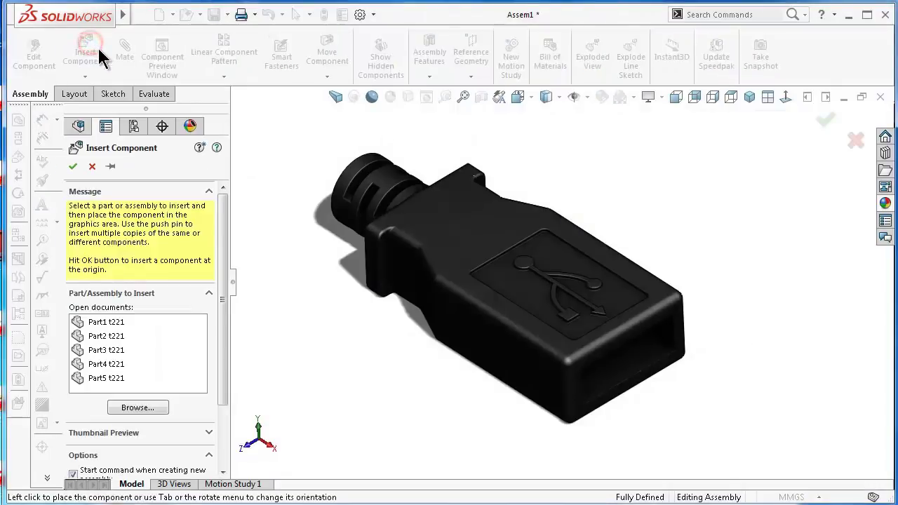
pyautogui.click(115, 336)
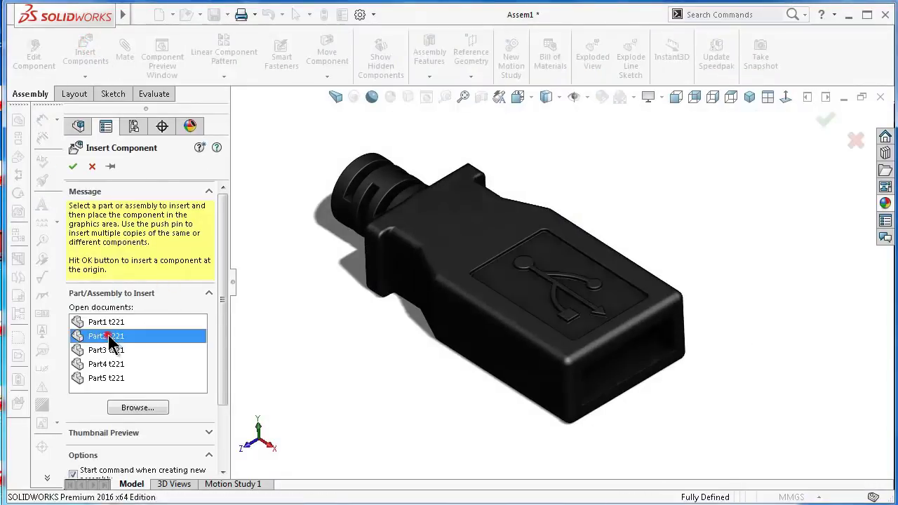
pyautogui.click(424, 410)
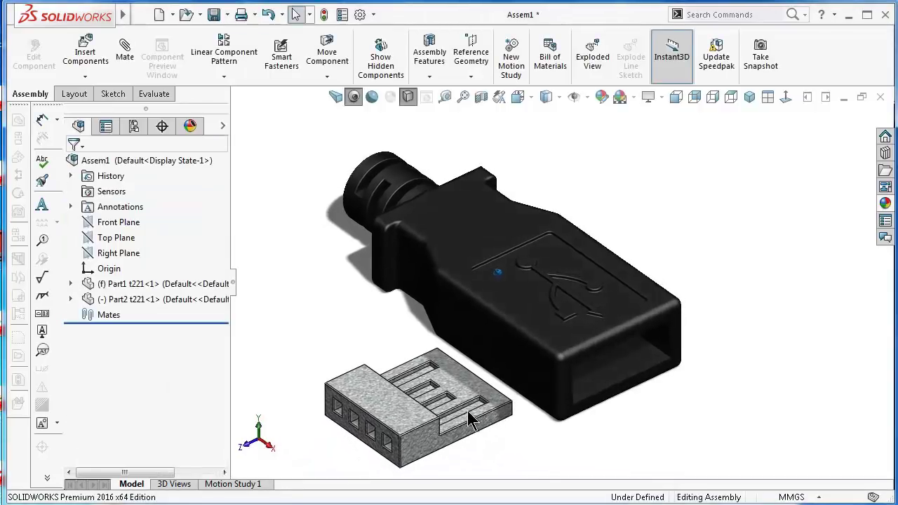
pyautogui.click(423, 449)
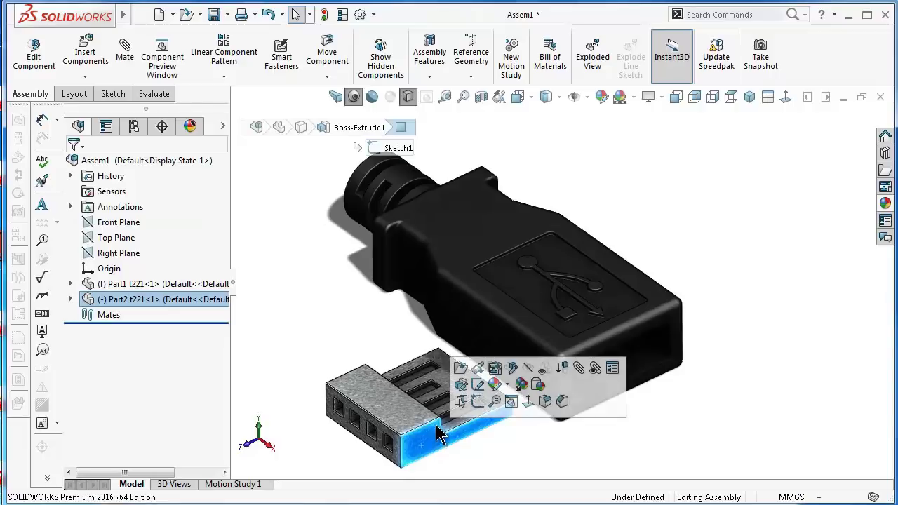
pyautogui.click(306, 265)
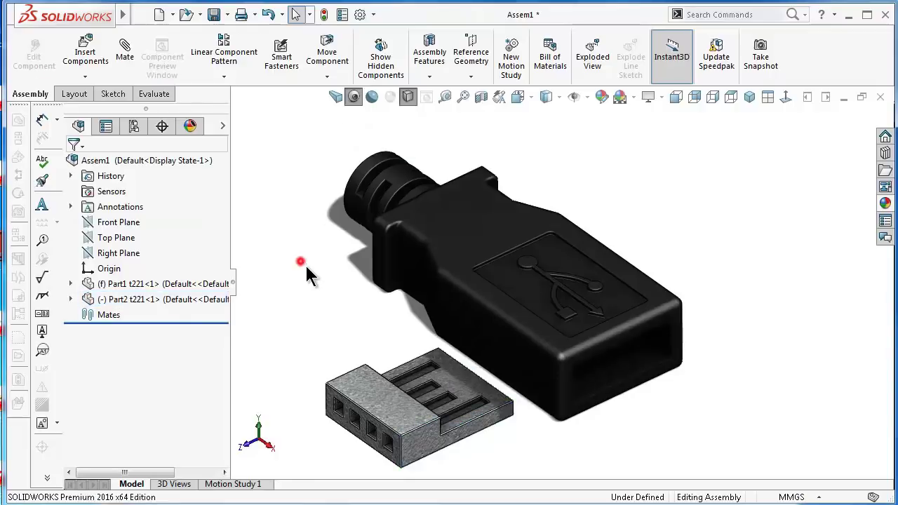
# Rotate the connector insert so its contact slots face up.
pyautogui.click(327, 75)
pyautogui.click(334, 110)
pyautogui.moveTo(383, 414)
pyautogui.mouseDown()
pyautogui.moveTo(421, 417)
pyautogui.moveTo(680, 317)
pyautogui.mouseUp()
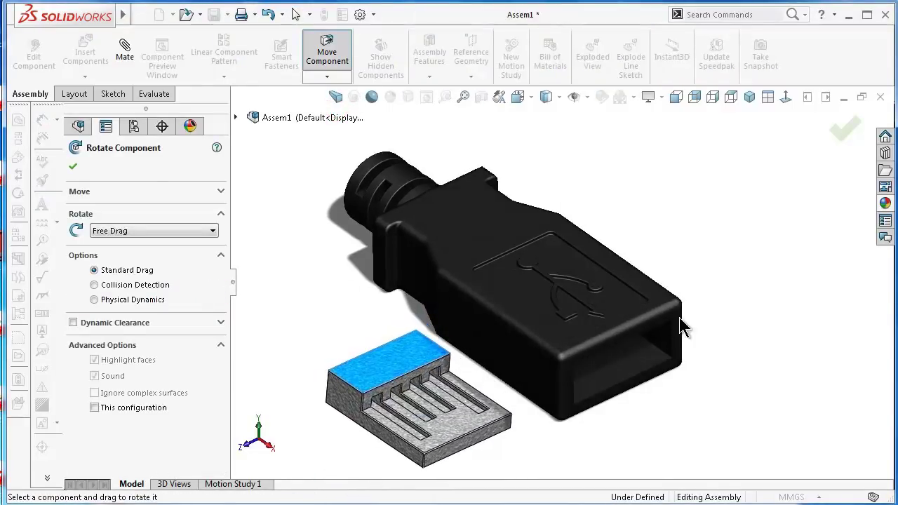
pyautogui.click(846, 131)
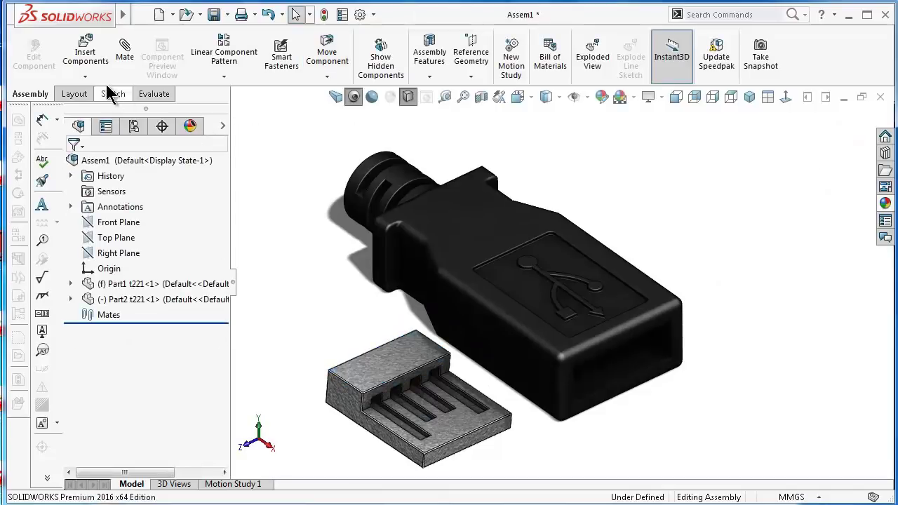
# Start a mate and choose the Width advanced mate type.
pyautogui.click(123, 48)
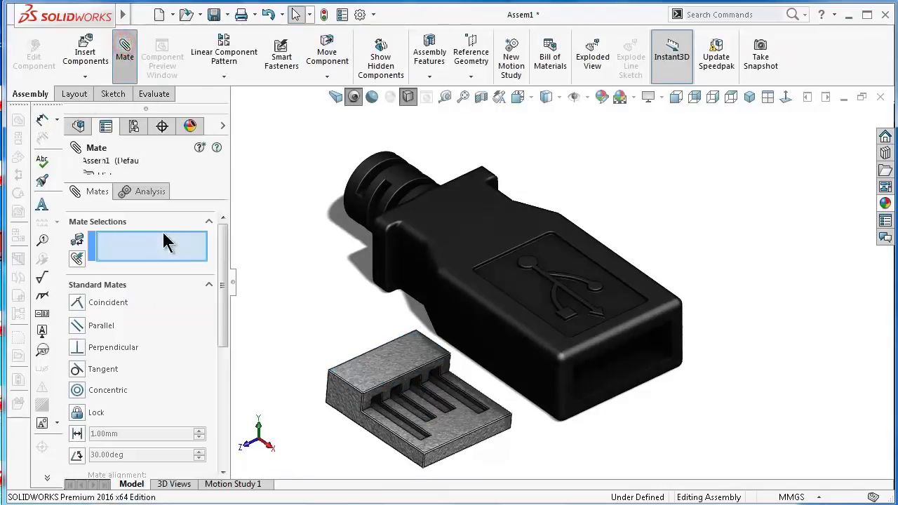
pyautogui.moveTo(225, 293); pyautogui.dragTo(229, 381)
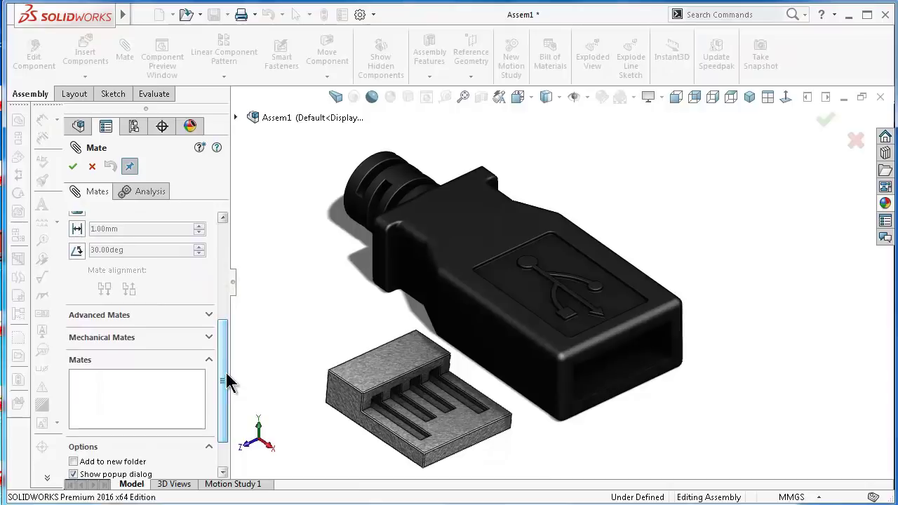
pyautogui.click(209, 315)
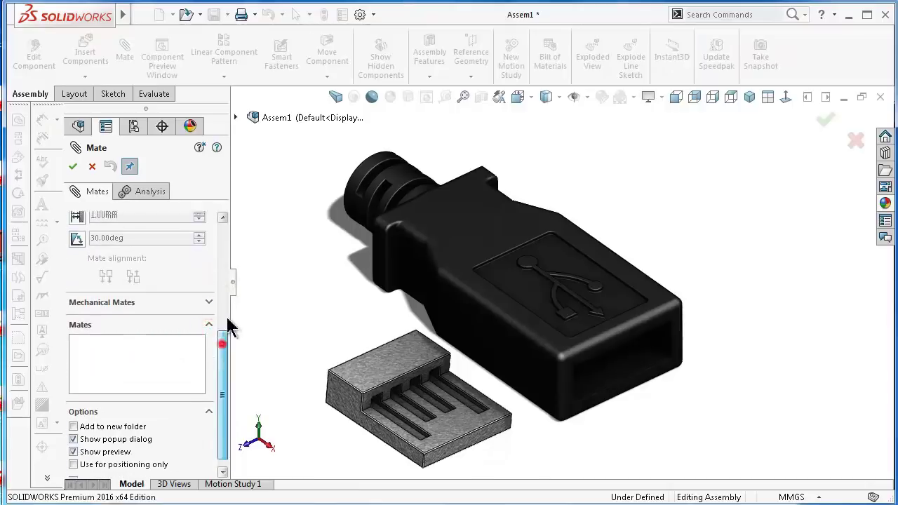
pyautogui.moveTo(225, 320); pyautogui.dragTo(226, 280)
pyautogui.click(79, 297)
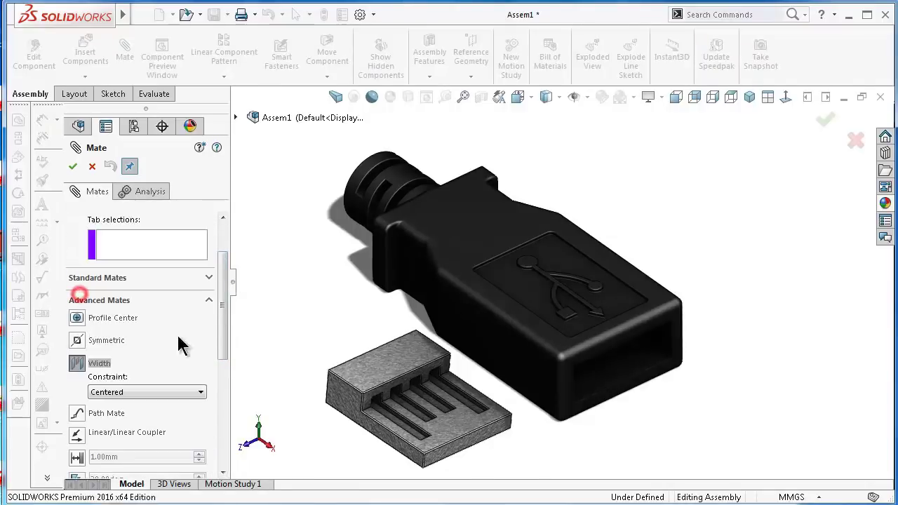
pyautogui.scroll(2, 226, 314)
# Select the insert's two side faces as width references and the housing's inner face as tab.
pyautogui.click(147, 255)
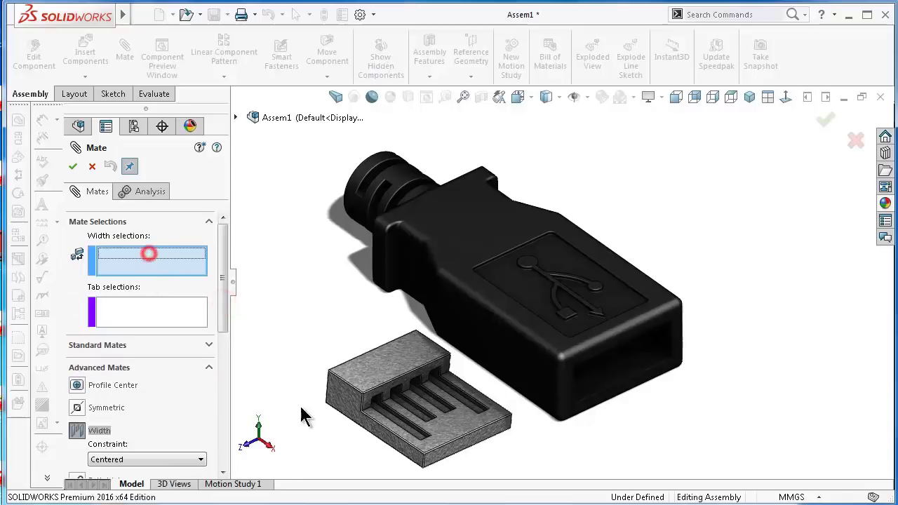
pyautogui.click(337, 400)
pyautogui.moveTo(460, 444); pyautogui.dragTo(465, 394, button='middle')
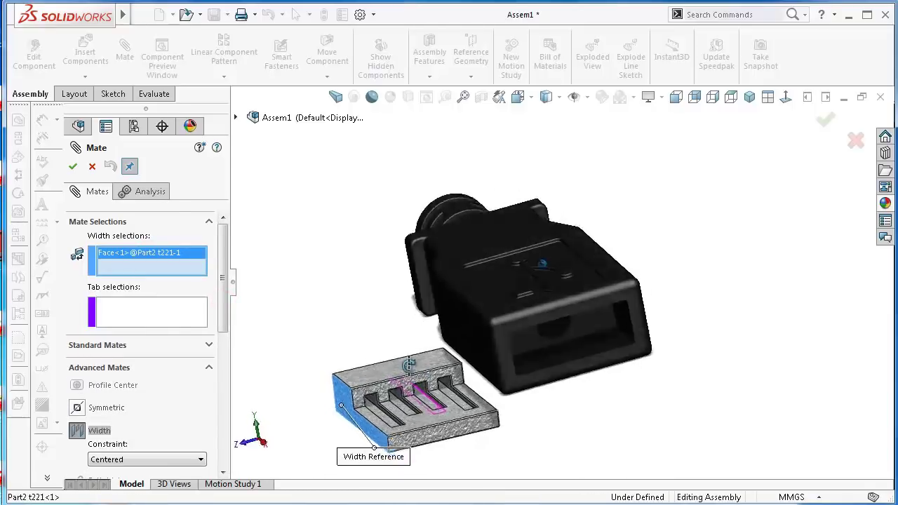
pyautogui.moveTo(473, 427)
pyautogui.mouseDown(button='middle')
pyautogui.moveTo(367, 357)
pyautogui.moveTo(512, 411)
pyautogui.mouseUp(button='middle')
pyautogui.click(514, 405)
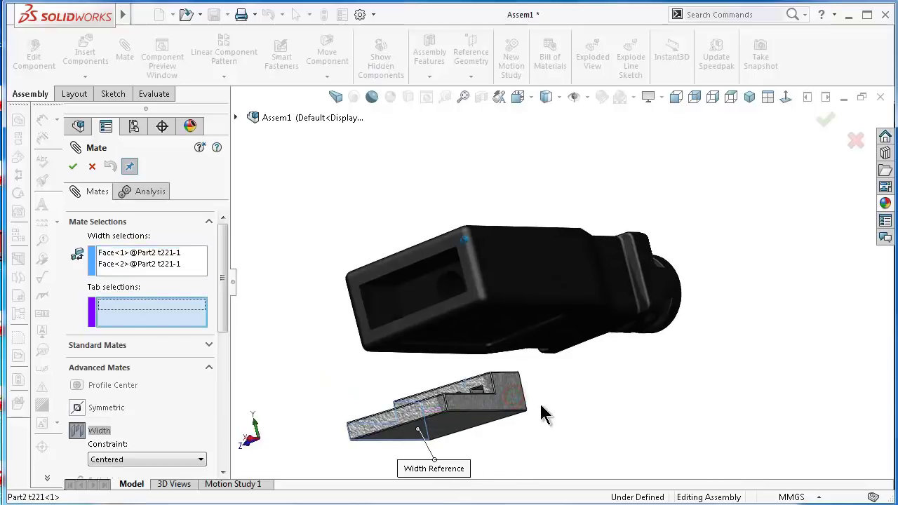
pyautogui.click(379, 309)
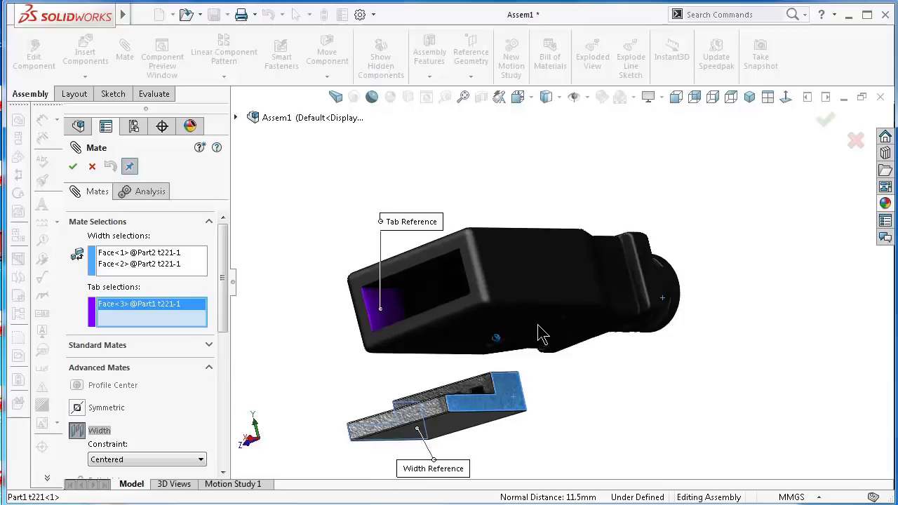
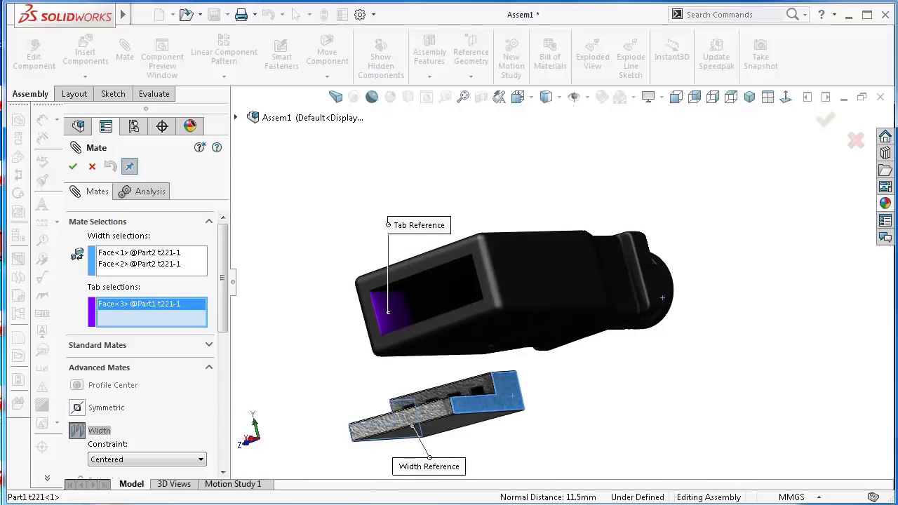
# Replace the wrong tab face with the opposite inner wall and apply the centred width mate.
pyautogui.hotkey('ctrl', '7')
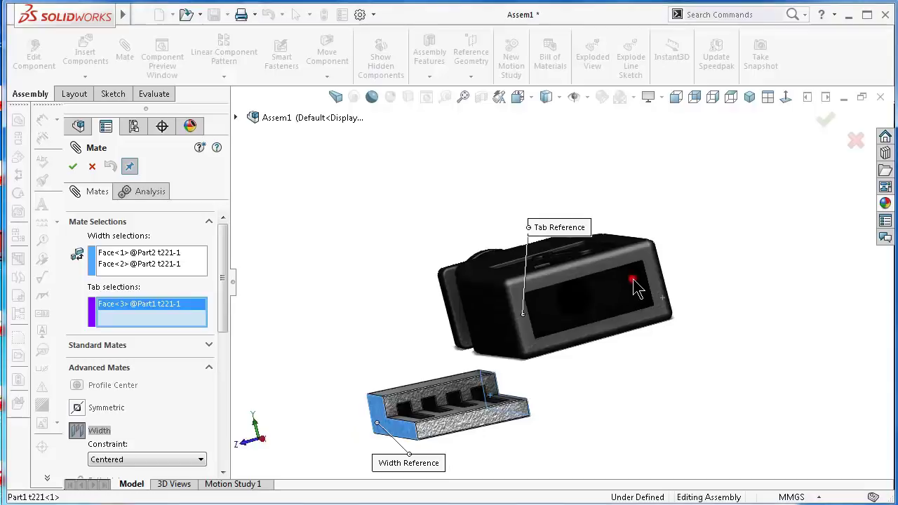
pyautogui.click(634, 286)
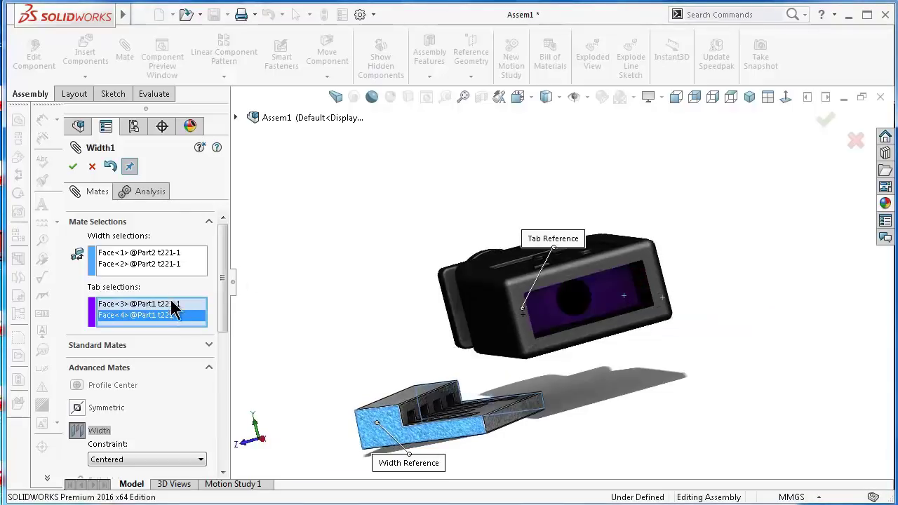
pyautogui.rightClick(174, 324)
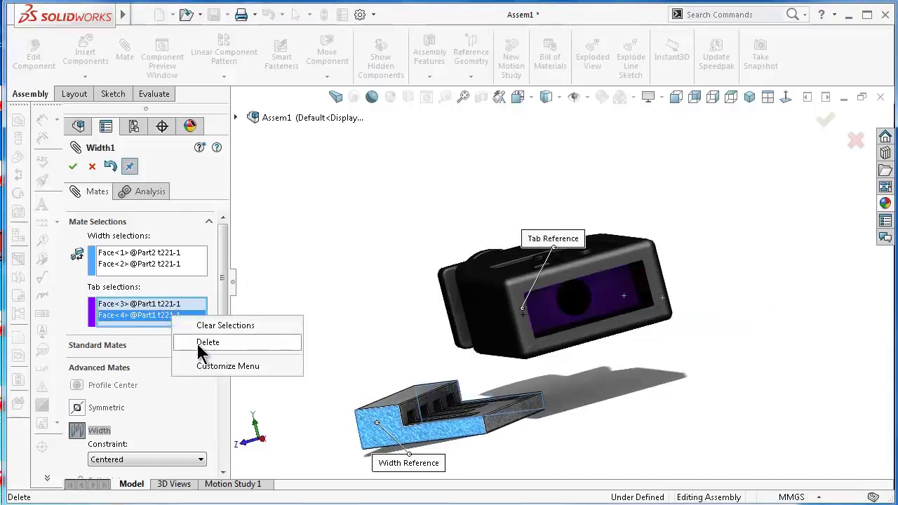
pyautogui.click(200, 344)
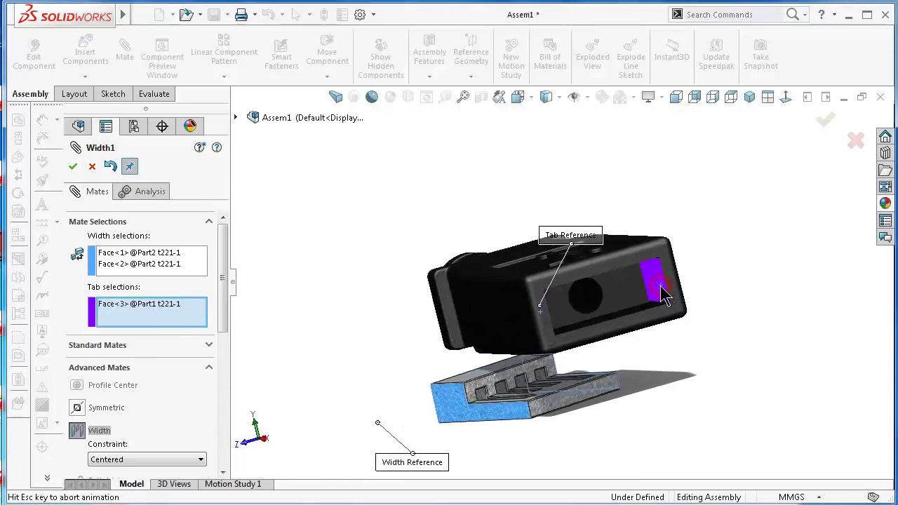
pyautogui.click(664, 294)
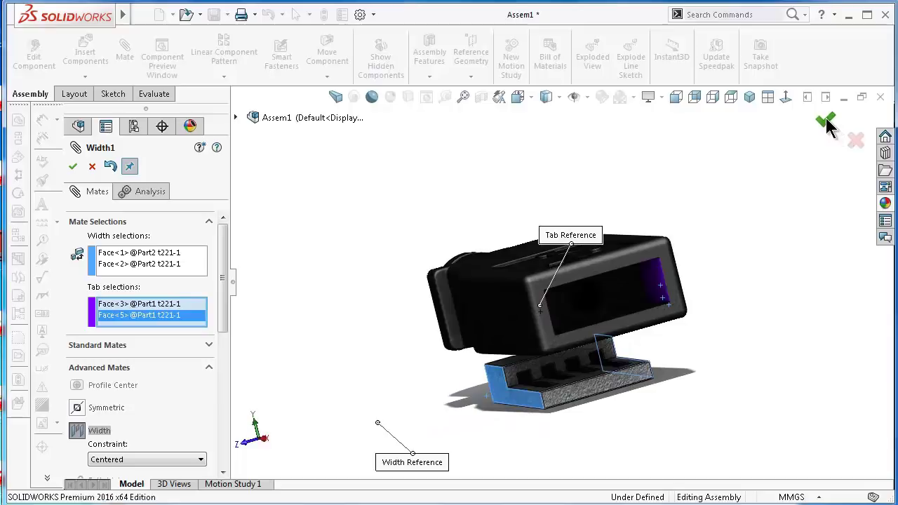
pyautogui.click(827, 125)
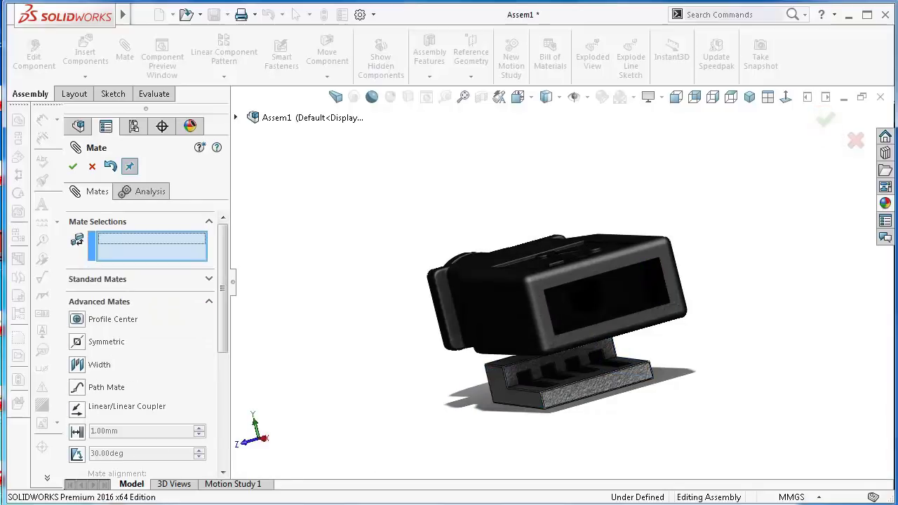
pyautogui.press('Escape')
# Start another Width mate, then cancel it and close the Mate tool.
pyautogui.click(125, 52)
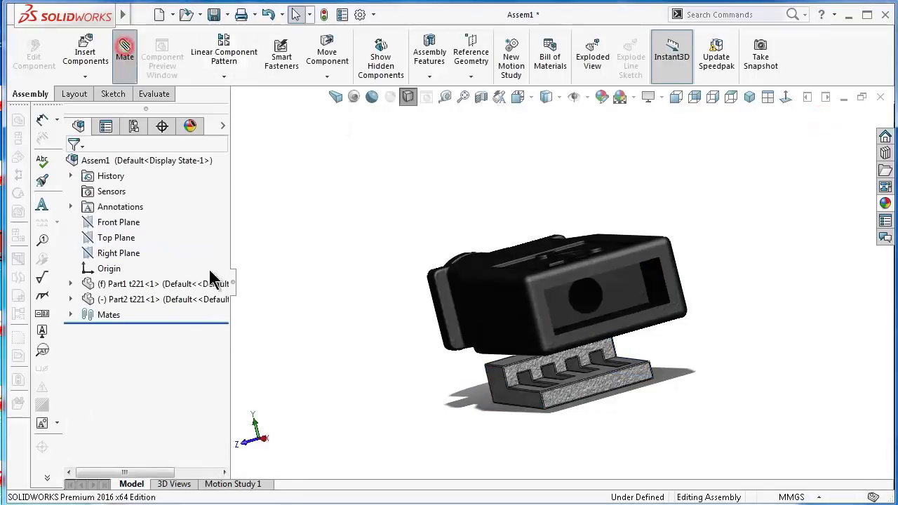
pyautogui.moveTo(222, 325)
pyautogui.mouseDown()
pyautogui.moveTo(227, 401)
pyautogui.moveTo(215, 386)
pyautogui.mouseUp()
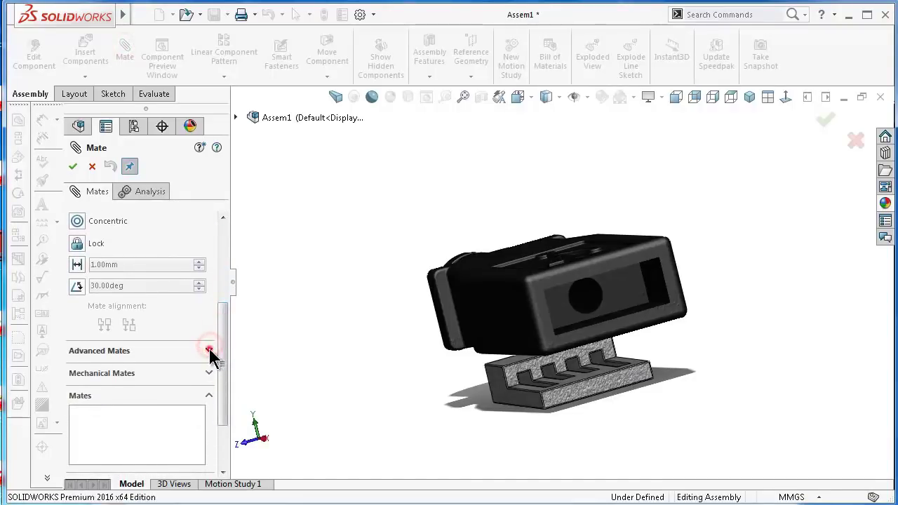
pyautogui.click(209, 350)
pyautogui.moveTo(222, 361); pyautogui.dragTo(174, 290)
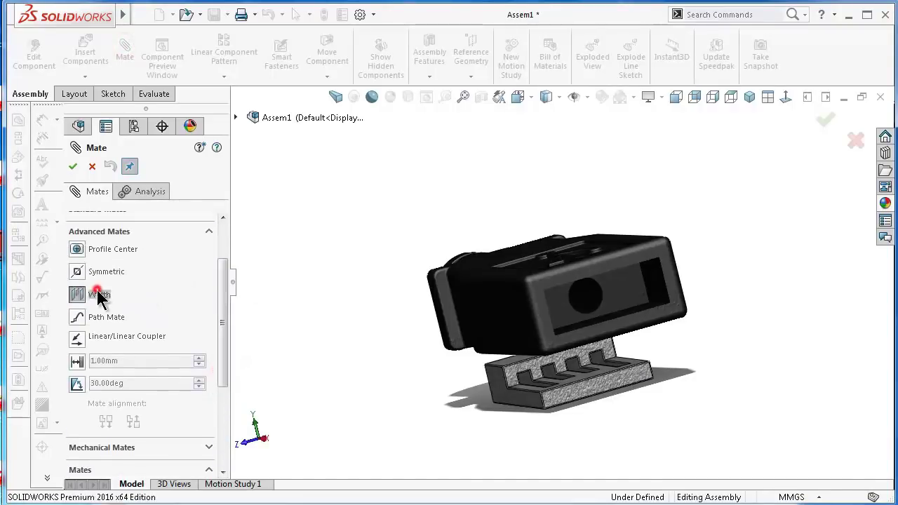
pyautogui.click(99, 296)
pyautogui.moveTo(538, 445); pyautogui.dragTo(355, 341, button='middle')
pyautogui.moveTo(224, 291)
pyautogui.mouseDown()
pyautogui.moveTo(233, 259)
pyautogui.moveTo(236, 266)
pyautogui.mouseUp()
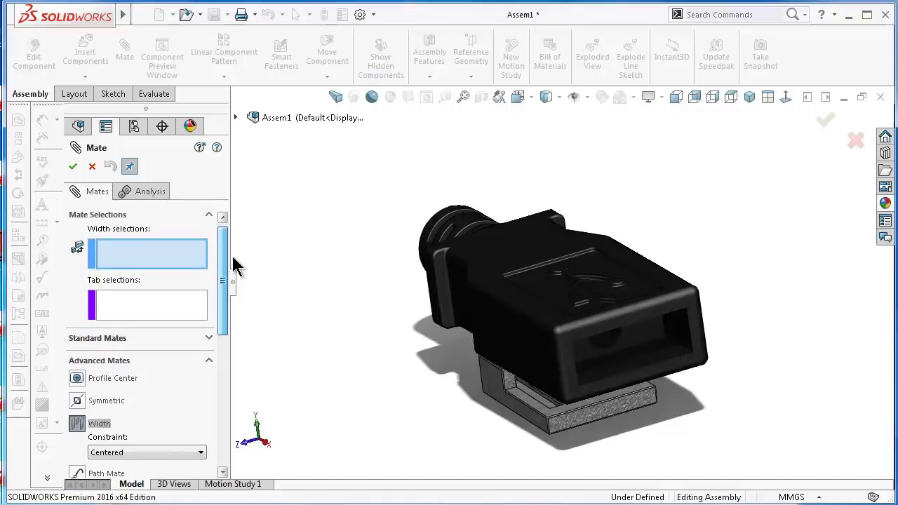
pyautogui.click(92, 166)
pyautogui.click(326, 317)
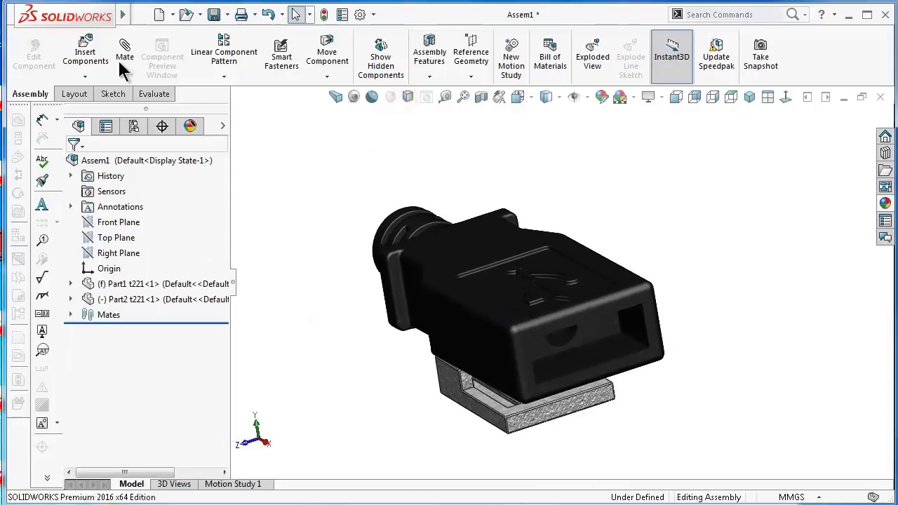
# Insert Part5 t221, the metal shell, beside the plug.
pyautogui.click(83, 50)
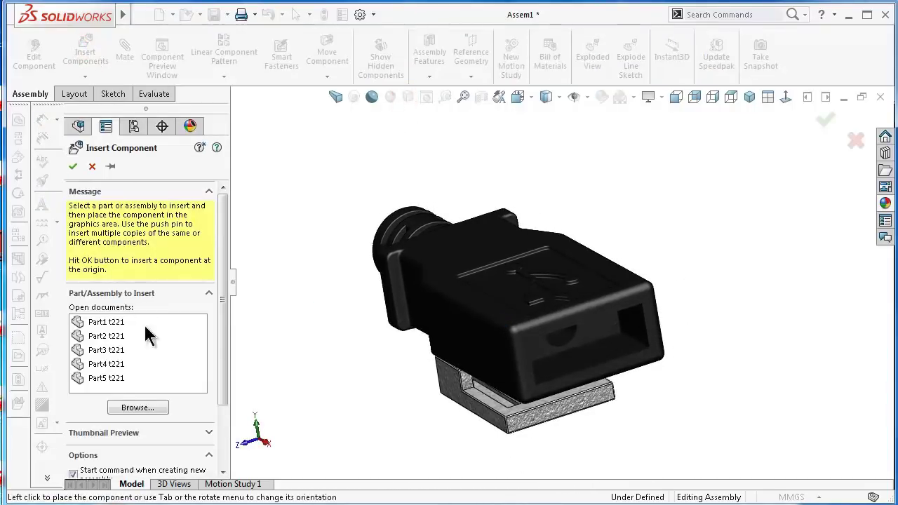
pyautogui.click(106, 378)
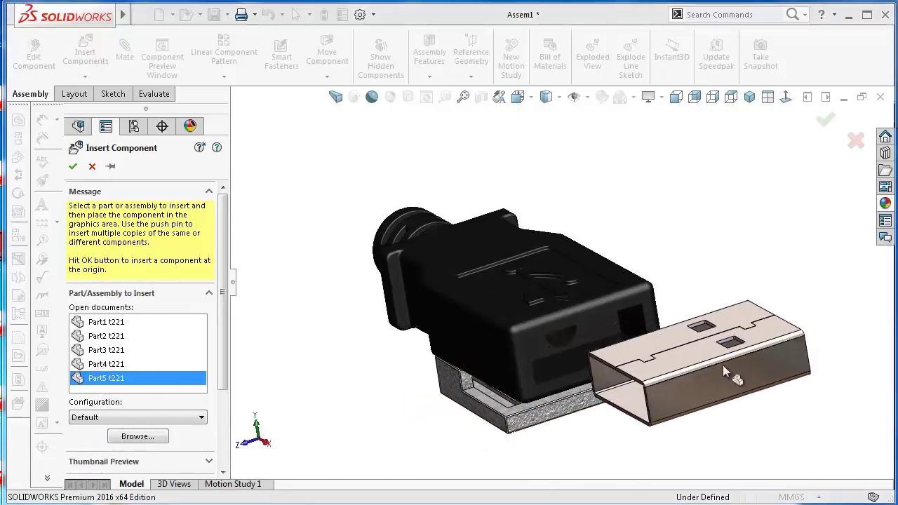
pyautogui.click(741, 382)
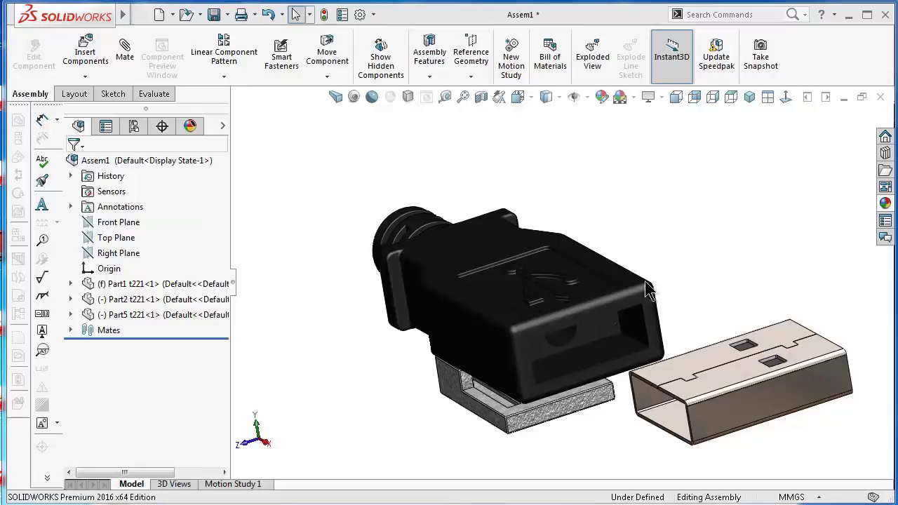
# Rotate the metal shell so it faces the plug's opening.
pyautogui.moveTo(722, 281); pyautogui.dragTo(694, 275, button='middle')
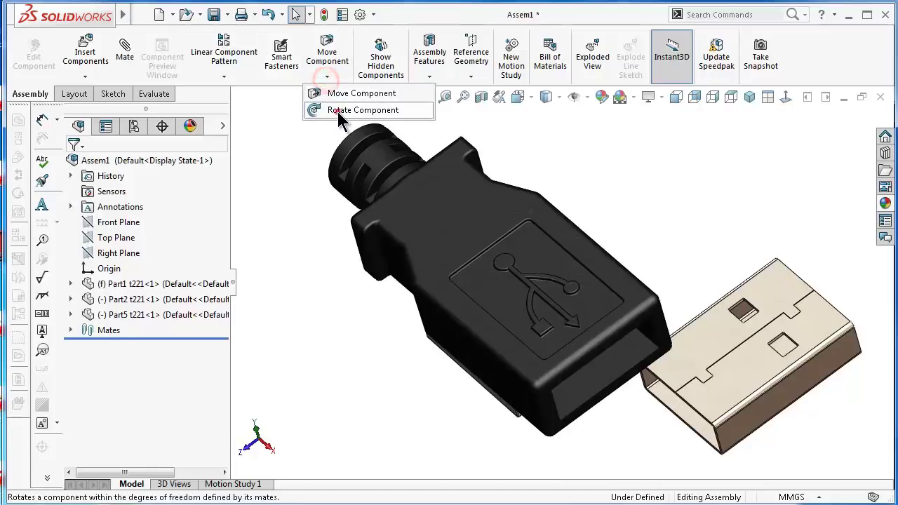
pyautogui.click(339, 110)
pyautogui.moveTo(742, 407)
pyautogui.mouseDown()
pyautogui.moveTo(775, 300)
pyautogui.moveTo(748, 227)
pyautogui.moveTo(762, 274)
pyautogui.mouseUp()
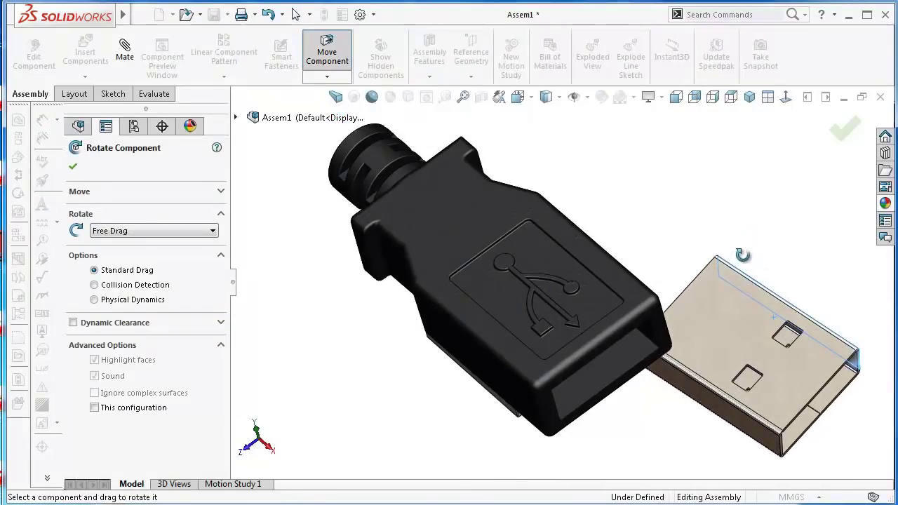
# Mate a side face of the shell coincident with the housing face.
pyautogui.click(848, 134)
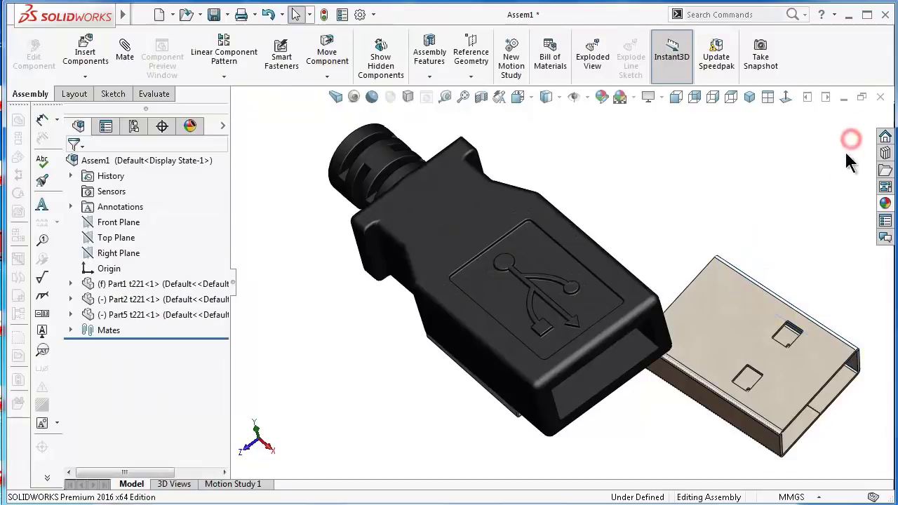
pyautogui.scroll(-2, 772, 393)
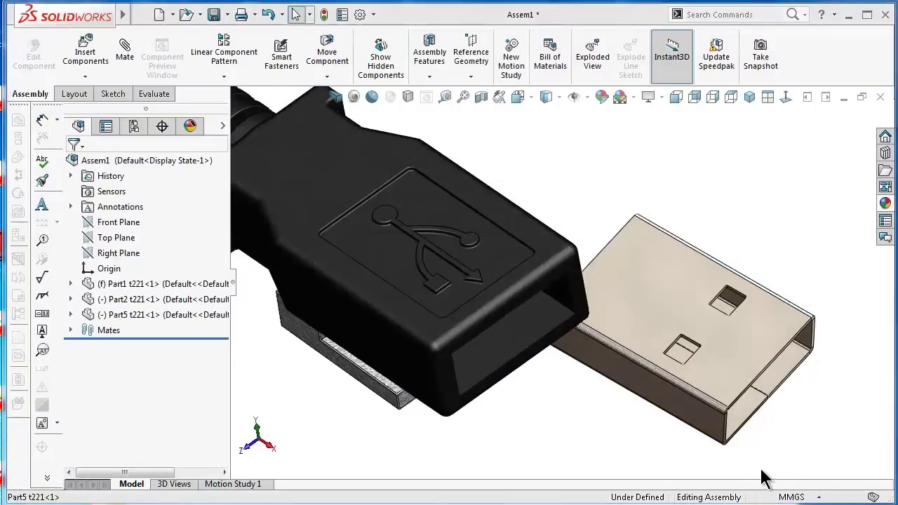
pyautogui.click(700, 427)
pyautogui.click(853, 340)
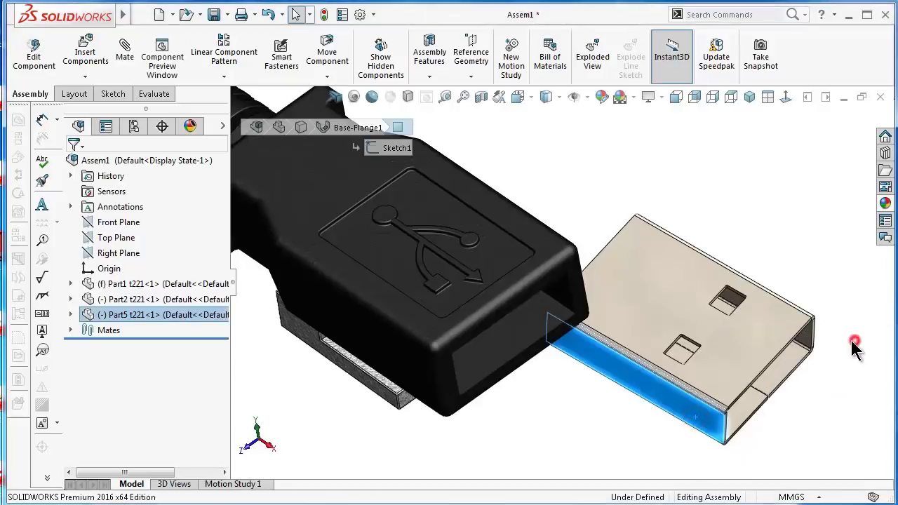
pyautogui.moveTo(522, 380)
pyautogui.mouseDown(button='middle')
pyautogui.moveTo(461, 367)
pyautogui.moveTo(455, 377)
pyautogui.mouseUp(button='middle')
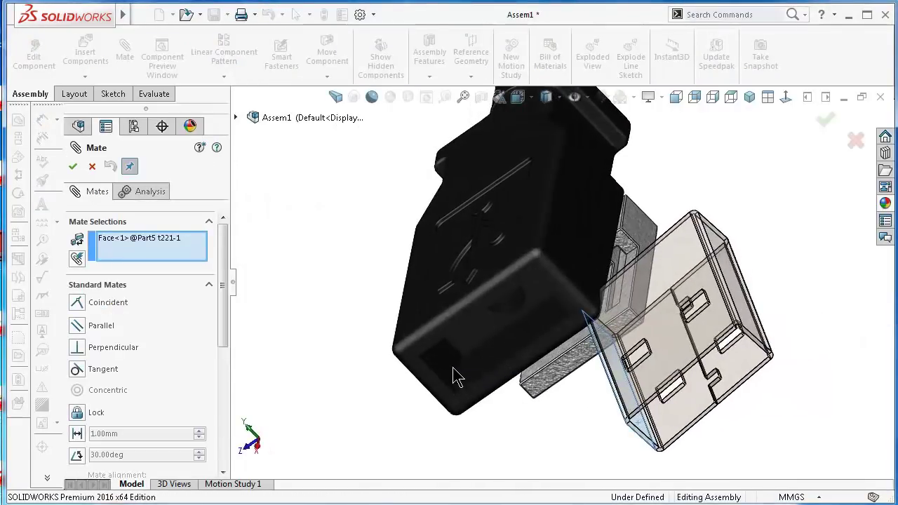
pyautogui.click(453, 374)
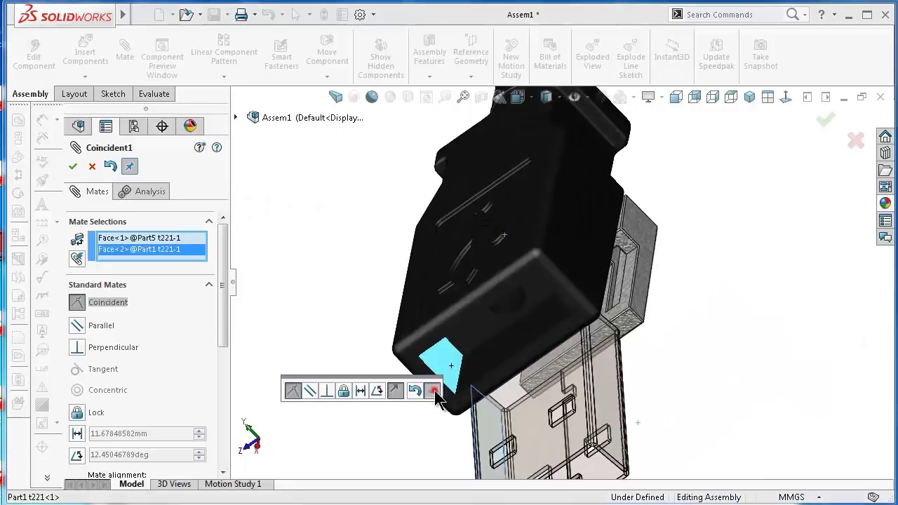
pyautogui.click(434, 392)
# Mate another shell face coincident with the housing's inner face.
pyautogui.click(511, 425)
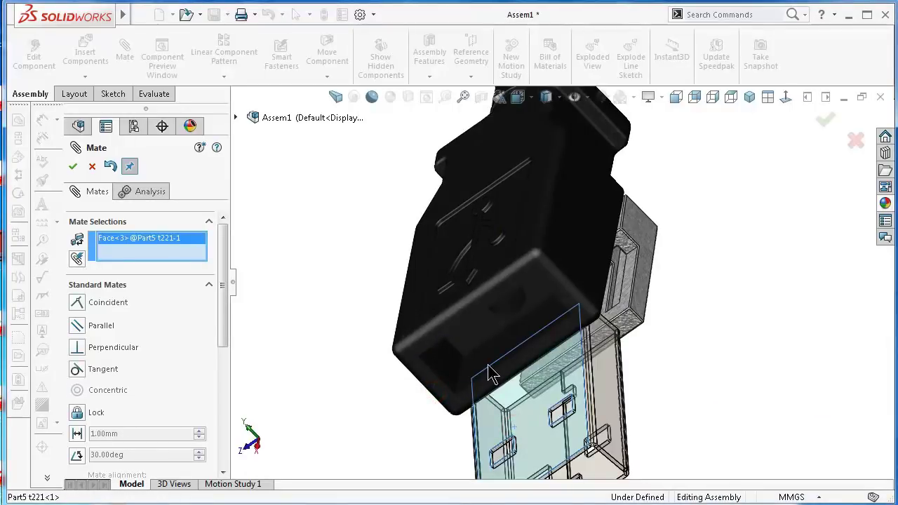
pyautogui.moveTo(491, 368)
pyautogui.mouseDown(button='middle')
pyautogui.moveTo(487, 353)
pyautogui.moveTo(493, 376)
pyautogui.moveTo(530, 405)
pyautogui.mouseUp(button='middle')
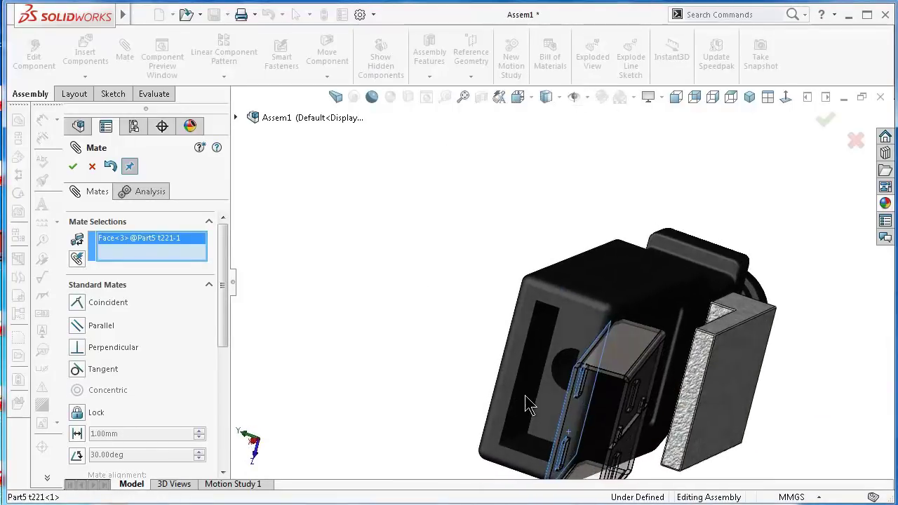
pyautogui.click(525, 398)
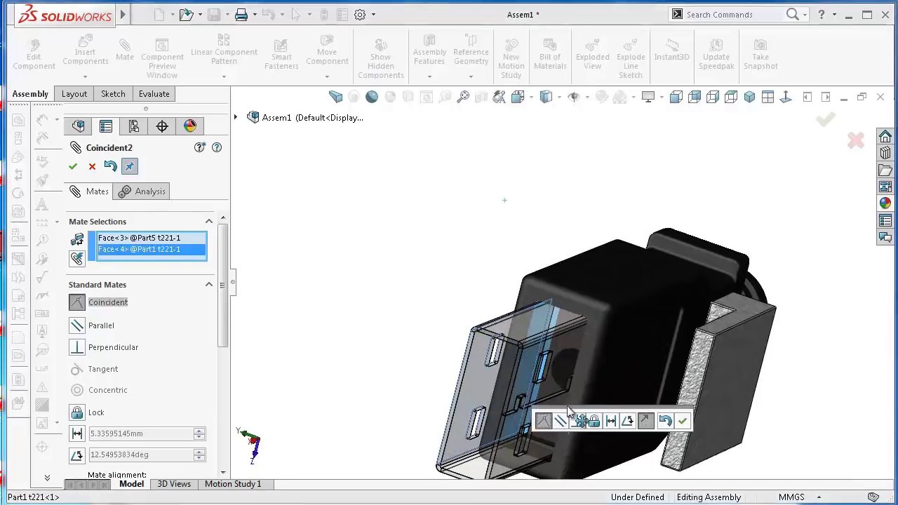
pyautogui.click(686, 423)
pyautogui.scroll(-3, 631, 397)
pyautogui.scroll(-5, 562, 364)
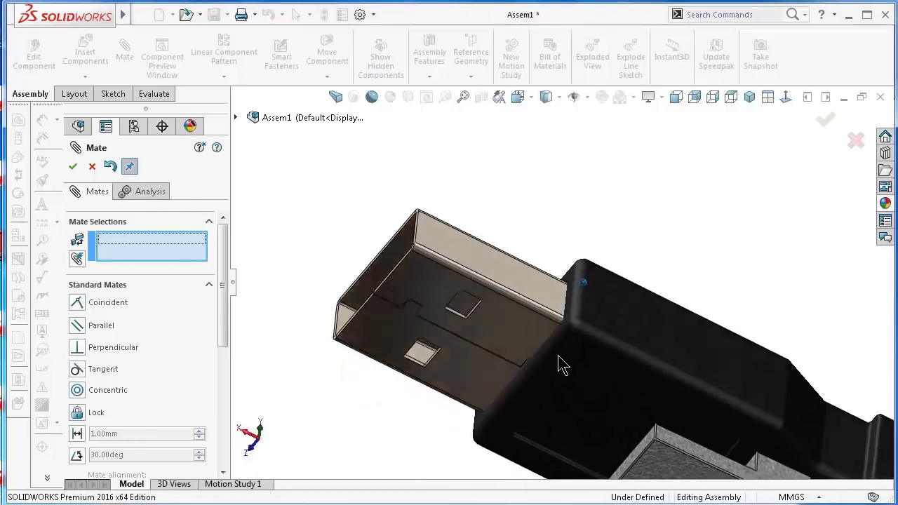
pyautogui.moveTo(537, 336)
pyautogui.mouseDown(button='middle')
pyautogui.moveTo(447, 236)
pyautogui.moveTo(476, 315)
pyautogui.moveTo(520, 344)
pyautogui.moveTo(508, 315)
pyautogui.mouseUp(button='middle')
pyautogui.scroll(-2, 508, 314)
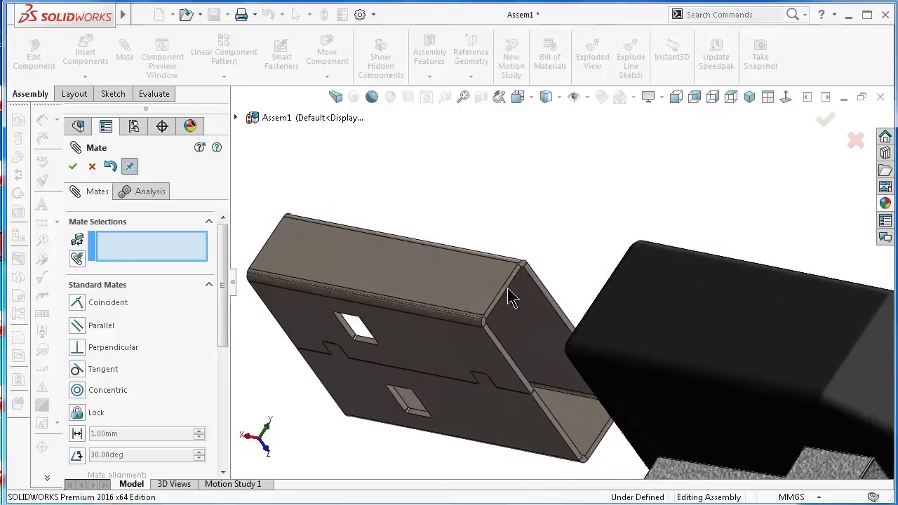
pyautogui.scroll(-2, 530, 293)
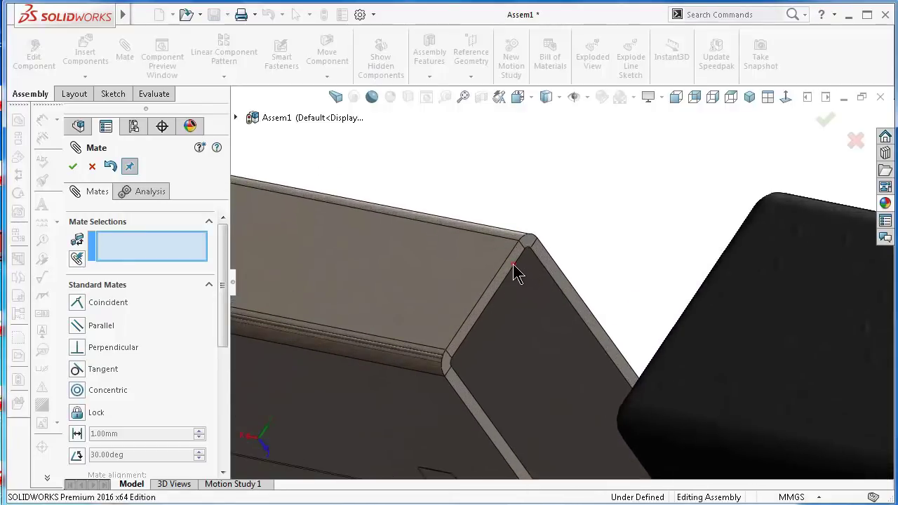
# Make the shell's end face coincident with the housing face so it sits flush.
pyautogui.click(514, 266)
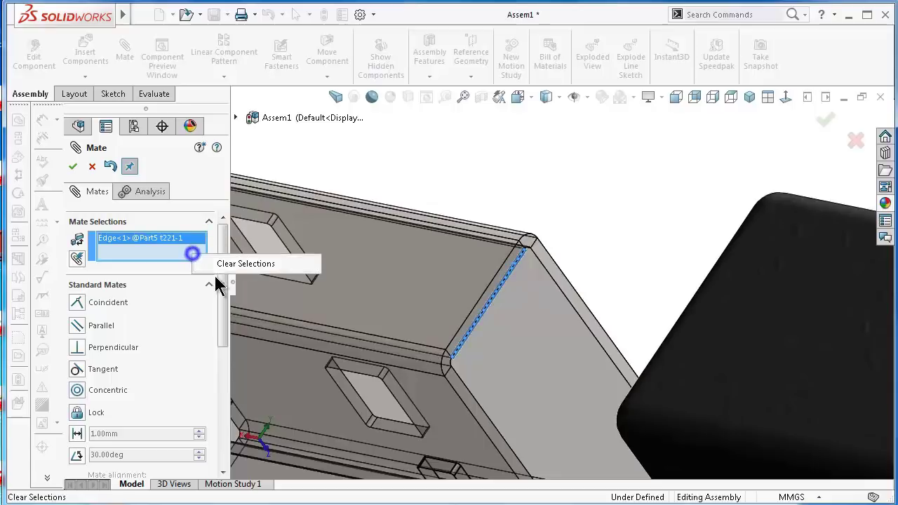
pyautogui.click(223, 267)
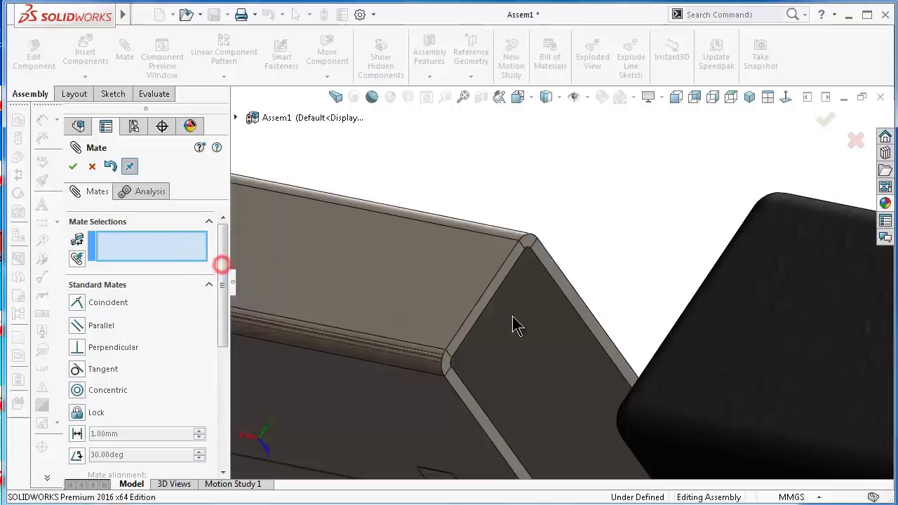
pyautogui.click(513, 263)
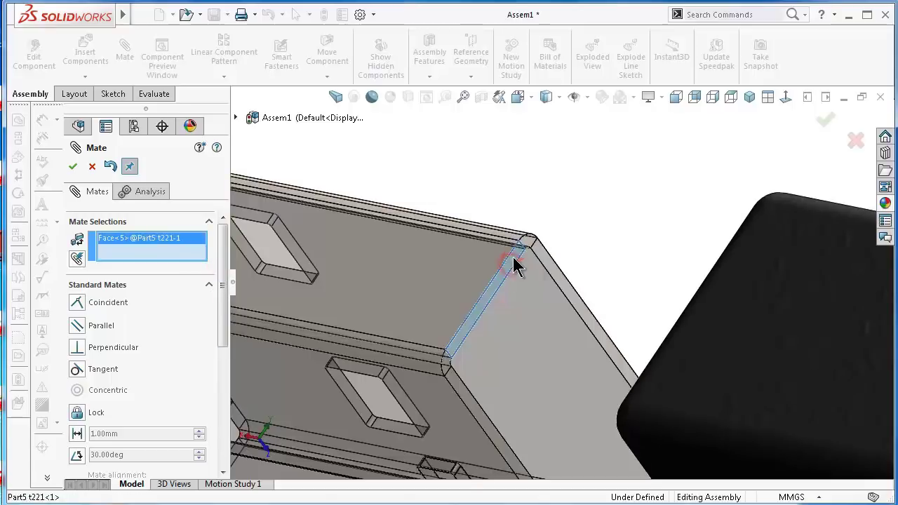
pyautogui.click(372, 98)
pyautogui.moveTo(471, 183); pyautogui.dragTo(687, 426, button='middle')
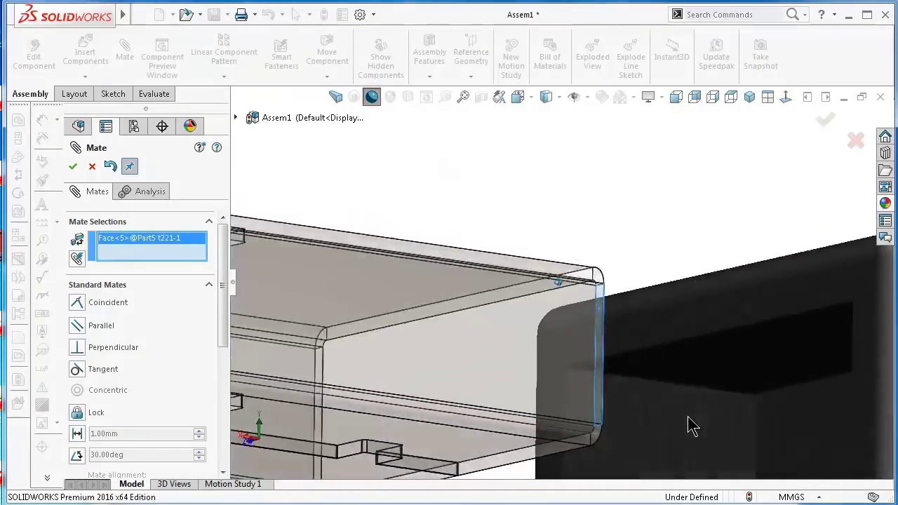
pyautogui.click(722, 394)
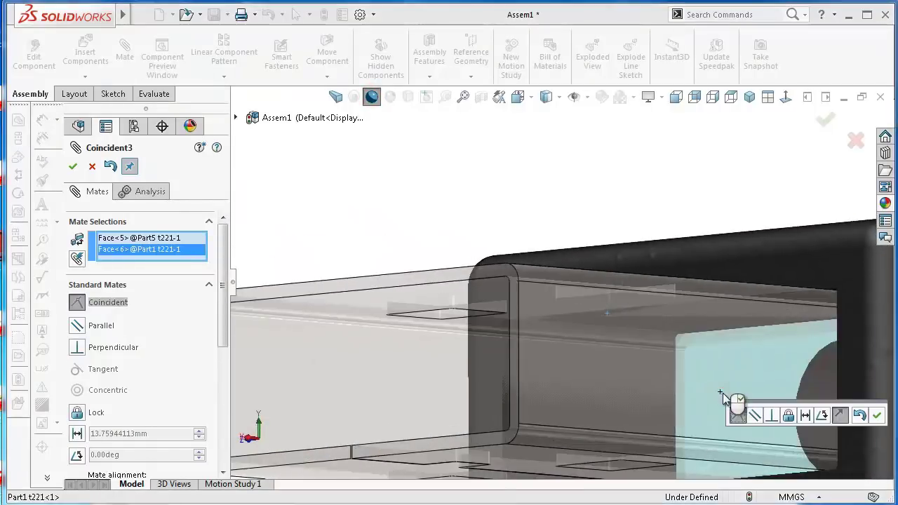
pyautogui.click(877, 416)
pyautogui.moveTo(876, 421); pyautogui.dragTo(776, 424, button='middle')
pyautogui.scroll(3, 765, 422)
pyautogui.scroll(2, 744, 421)
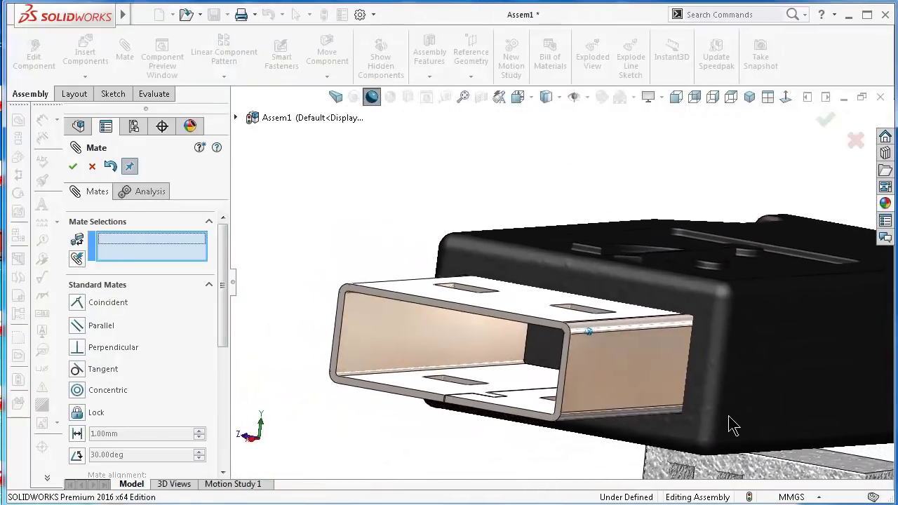
# Drag the textured insert Part2 into the metal shell and start a clean mate.
pyautogui.click(73, 167)
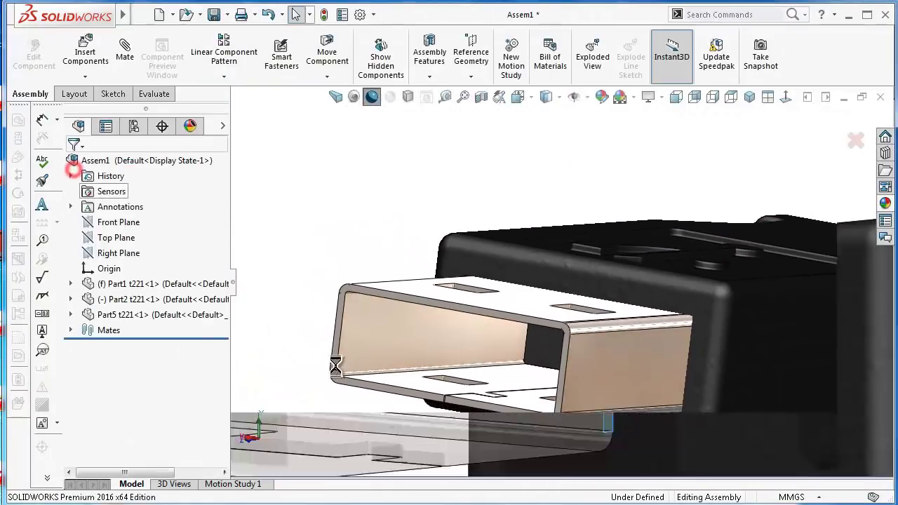
pyautogui.moveTo(793, 483)
pyautogui.mouseDown()
pyautogui.moveTo(518, 316)
pyautogui.moveTo(485, 311)
pyautogui.moveTo(502, 397)
pyautogui.moveTo(502, 365)
pyautogui.moveTo(498, 417)
pyautogui.moveTo(472, 445)
pyautogui.mouseUp()
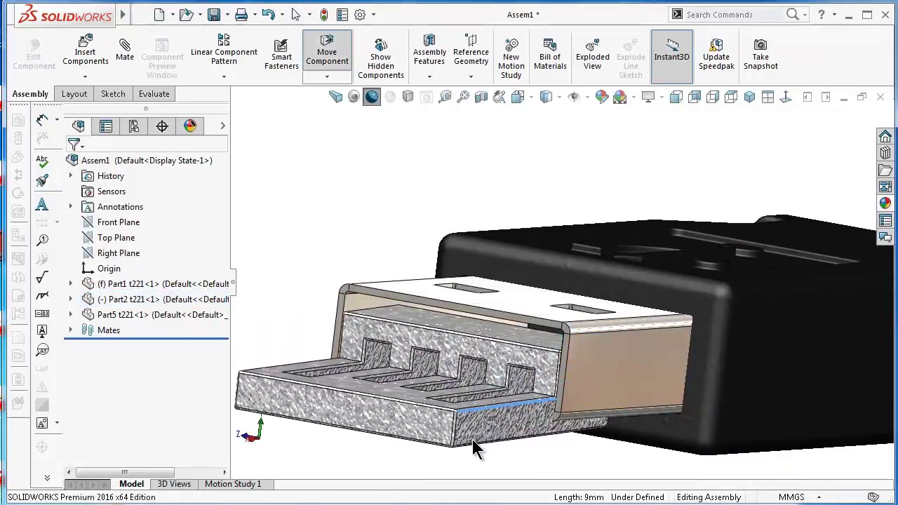
pyautogui.click(126, 55)
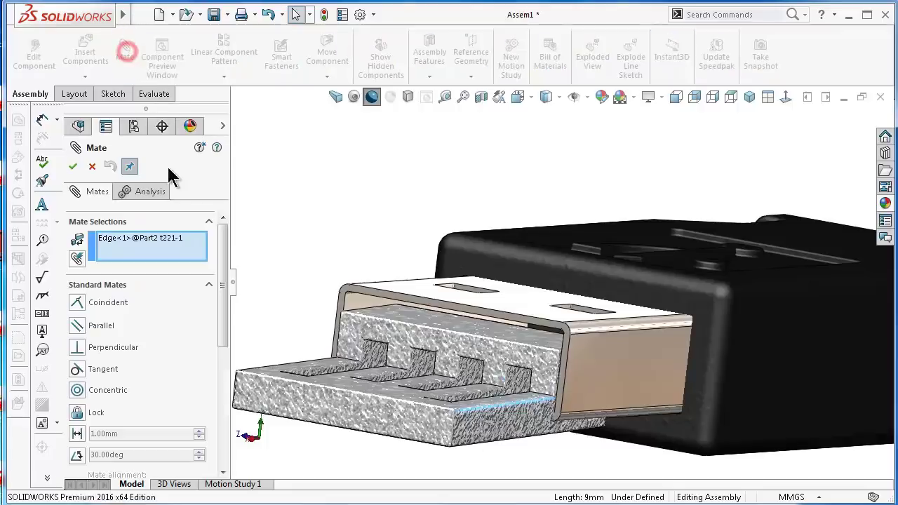
pyautogui.rightClick(181, 258)
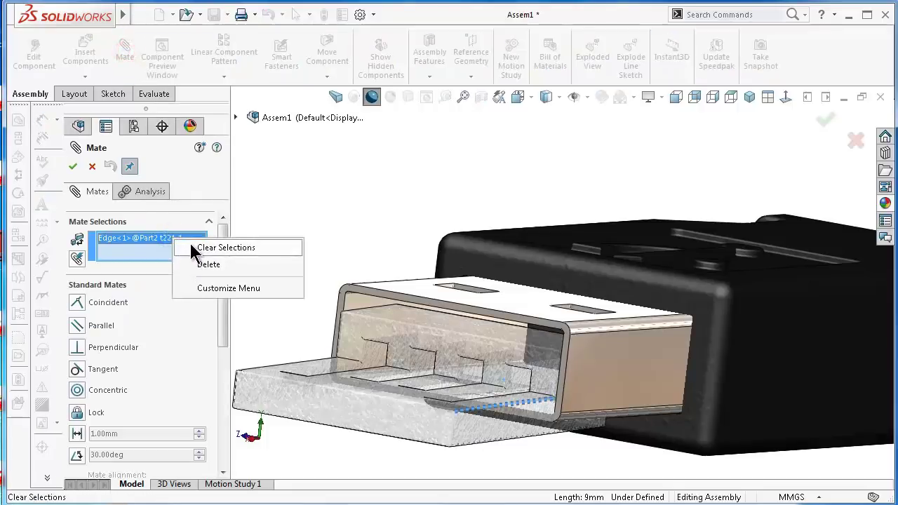
pyautogui.click(190, 247)
pyautogui.moveTo(222, 253)
pyautogui.mouseDown()
pyautogui.moveTo(228, 334)
pyautogui.moveTo(225, 290)
pyautogui.mouseUp()
# Width-mate the insert's top and bottom faces centred between the shell's top and bottom faces.
pyautogui.click(208, 355)
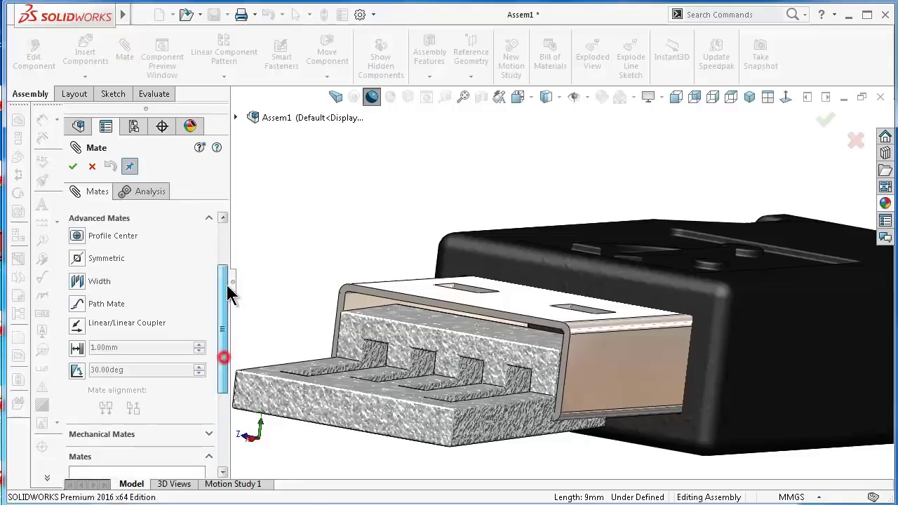
pyautogui.click(103, 280)
pyautogui.moveTo(223, 302); pyautogui.dragTo(226, 258)
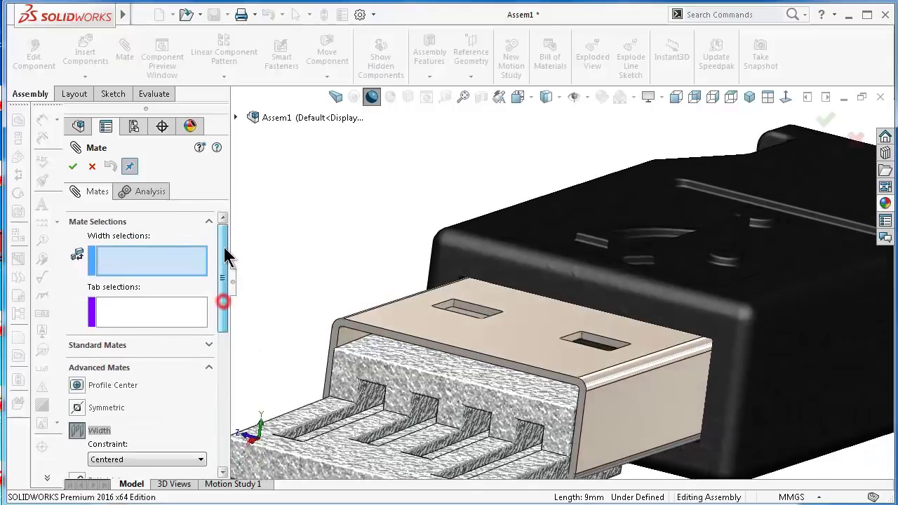
pyautogui.click(423, 372)
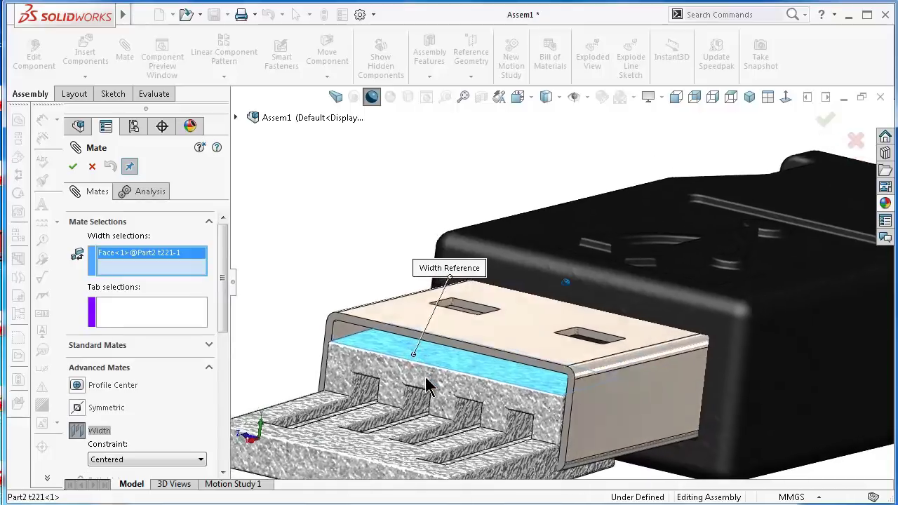
pyautogui.click(432, 388)
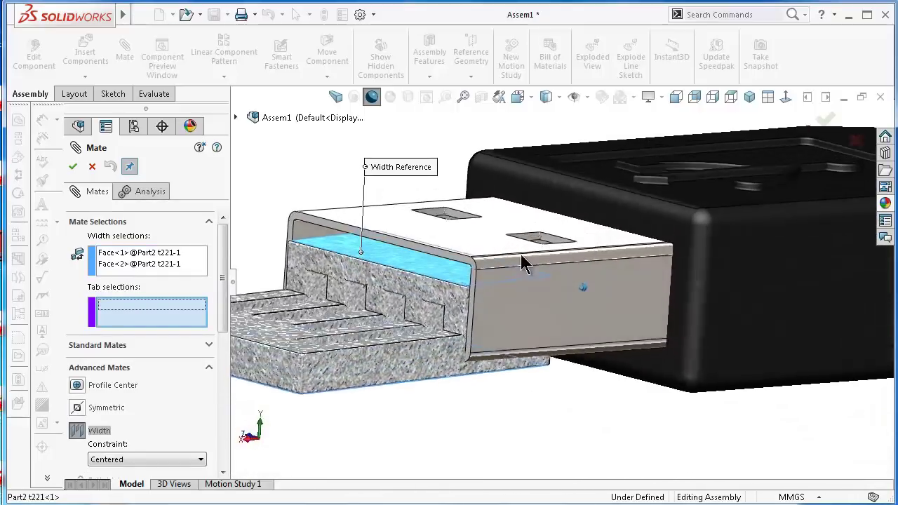
pyautogui.click(491, 233)
pyautogui.click(662, 401)
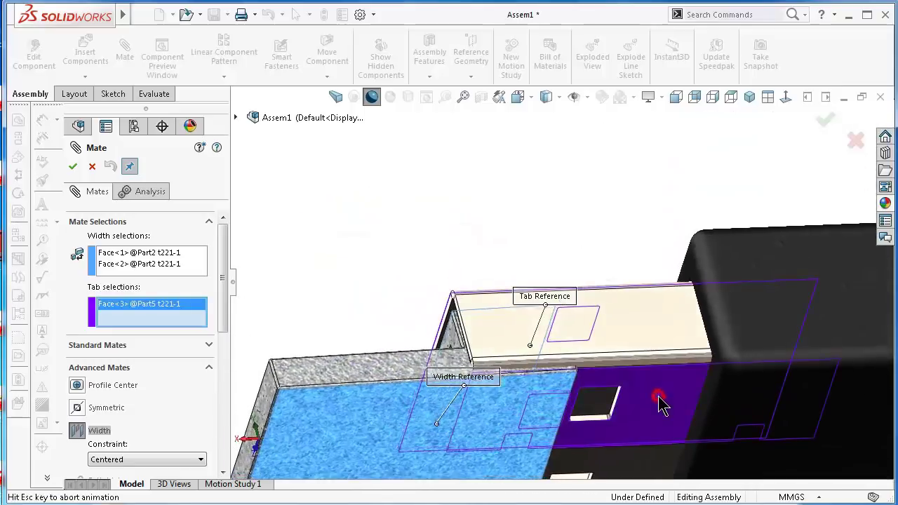
pyautogui.click(73, 166)
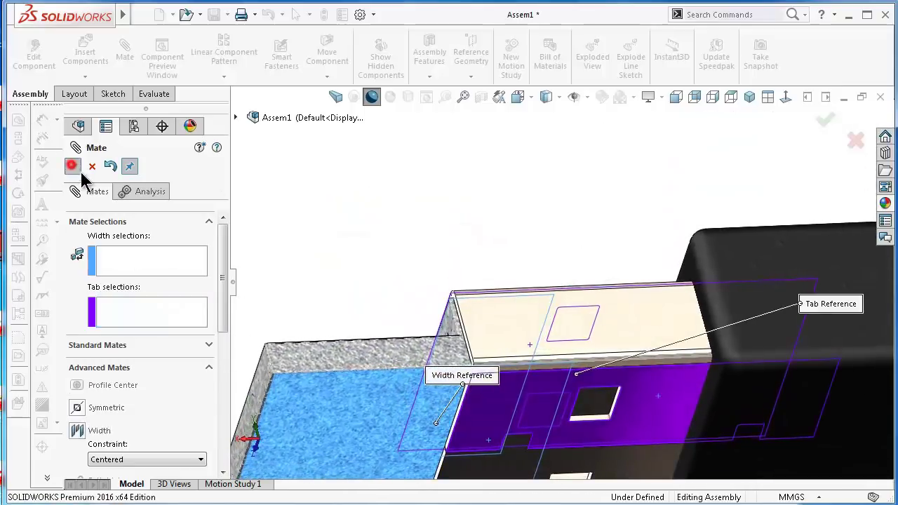
pyautogui.moveTo(391, 337)
pyautogui.mouseDown(button='middle')
pyautogui.moveTo(410, 370)
pyautogui.moveTo(391, 371)
pyautogui.mouseUp(button='middle')
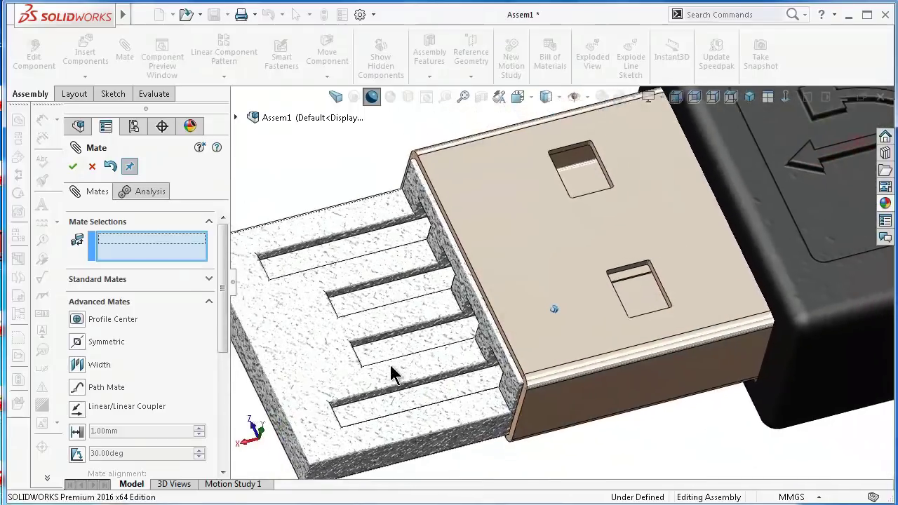
pyautogui.click(371, 97)
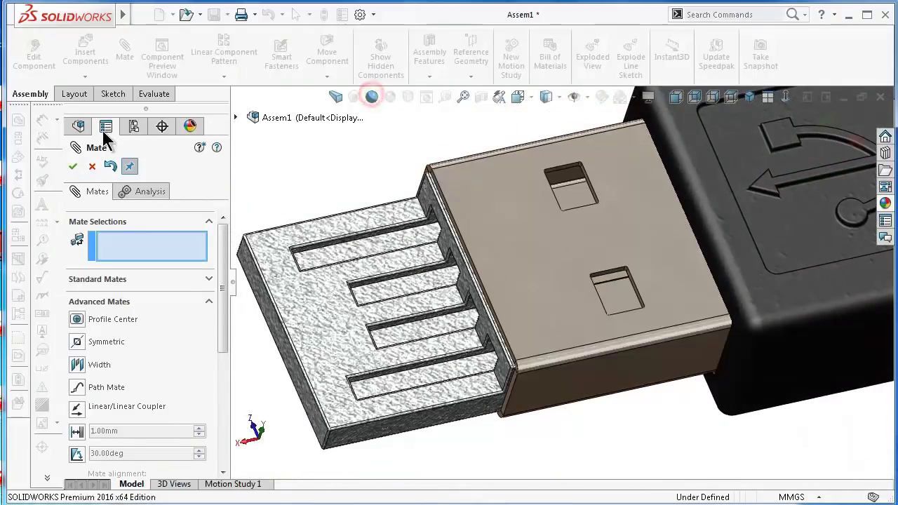
# Insert contact parts Part4 t221 and Part3 t221 onto the insert.
pyautogui.click(74, 167)
pyautogui.click(85, 58)
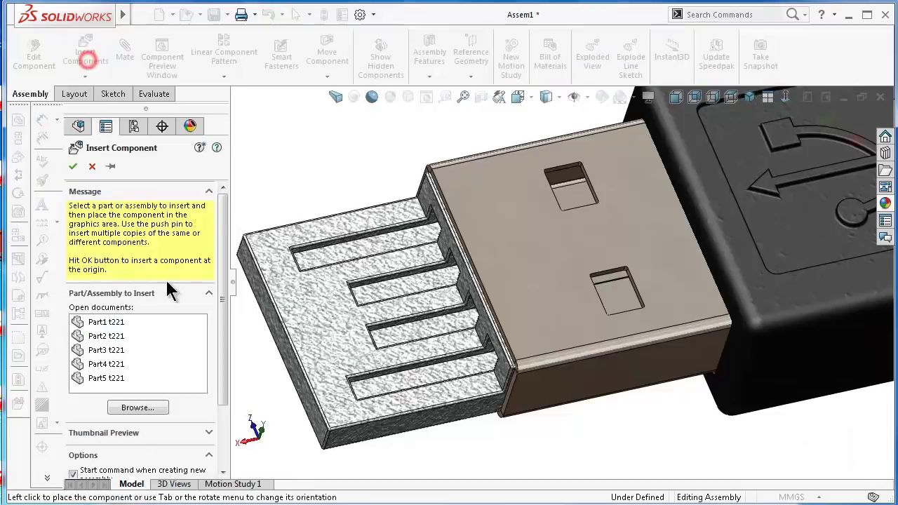
pyautogui.click(116, 365)
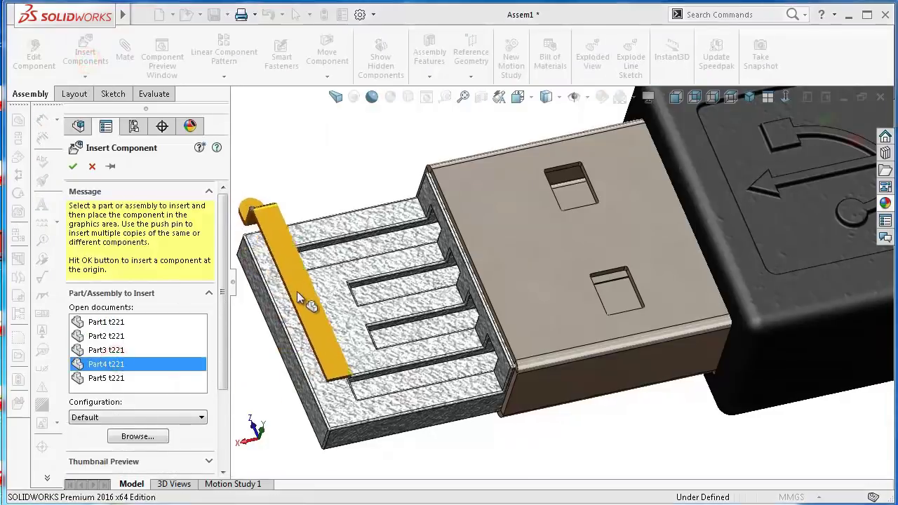
pyautogui.click(277, 276)
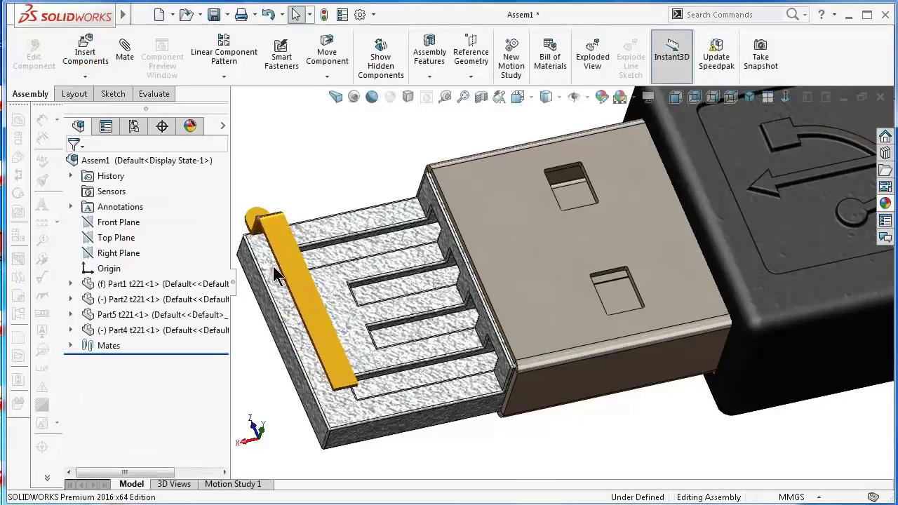
pyautogui.click(85, 56)
pyautogui.click(117, 348)
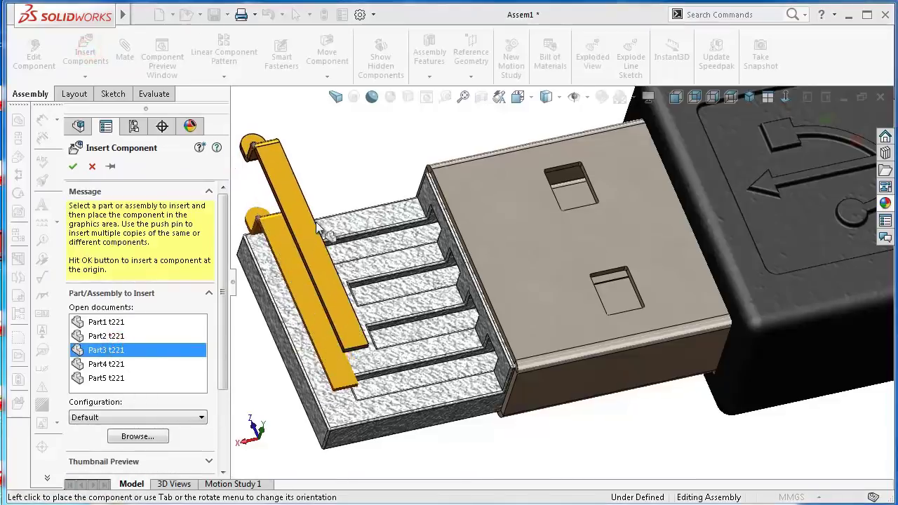
pyautogui.click(374, 289)
# Start a mate from the Part3 contact bar's end face.
pyautogui.scroll(-5, 424, 324)
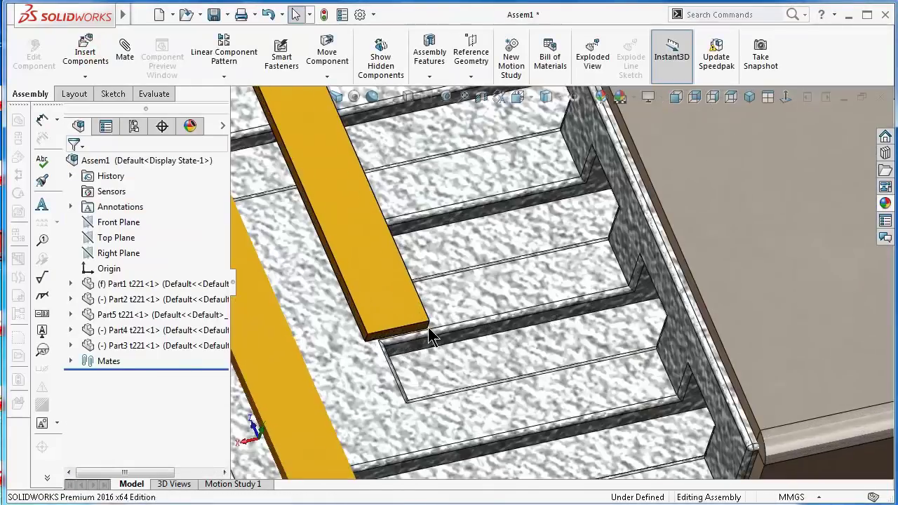
pyautogui.scroll(-3, 414, 336)
pyautogui.click(415, 320)
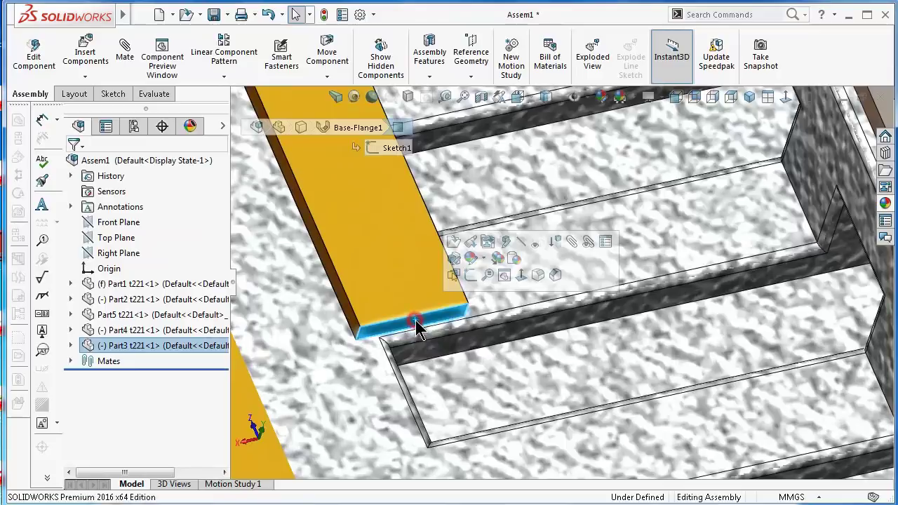
pyautogui.click(575, 250)
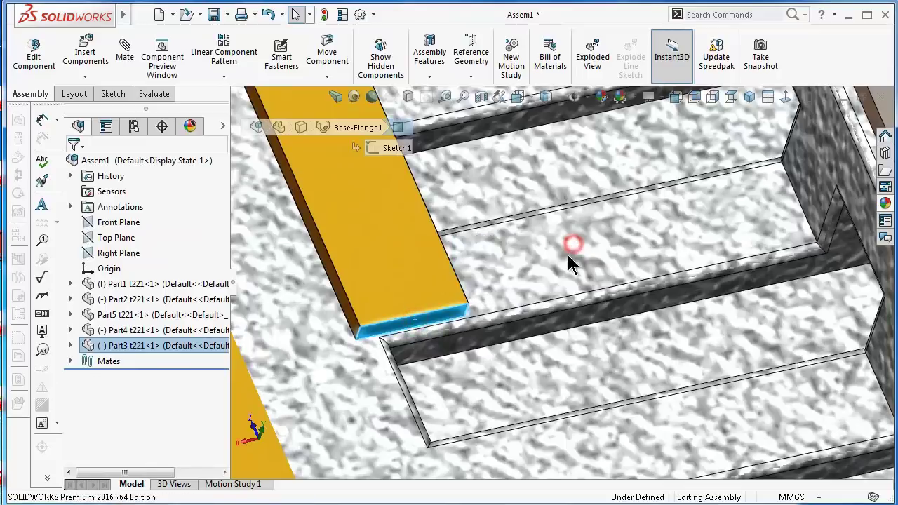
pyautogui.moveTo(568, 255); pyautogui.dragTo(516, 337, button='middle')
# Make the Part3 bar's faces coincident with two faces of its slot.
pyautogui.scroll(3, 516, 337)
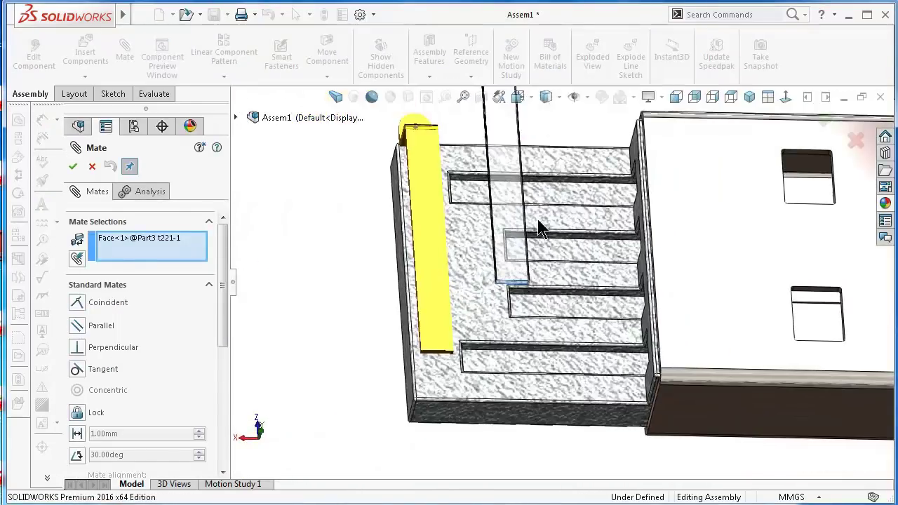
pyautogui.scroll(2, 537, 231)
pyautogui.scroll(-2, 538, 257)
pyautogui.scroll(-2, 517, 368)
pyautogui.moveTo(489, 372); pyautogui.dragTo(476, 362, button='middle')
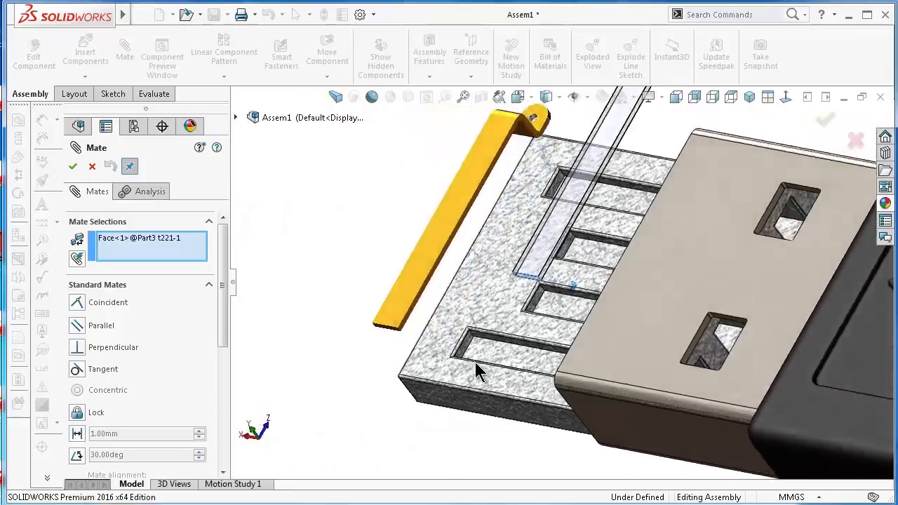
pyautogui.scroll(-3, 475, 362)
pyautogui.click(478, 321)
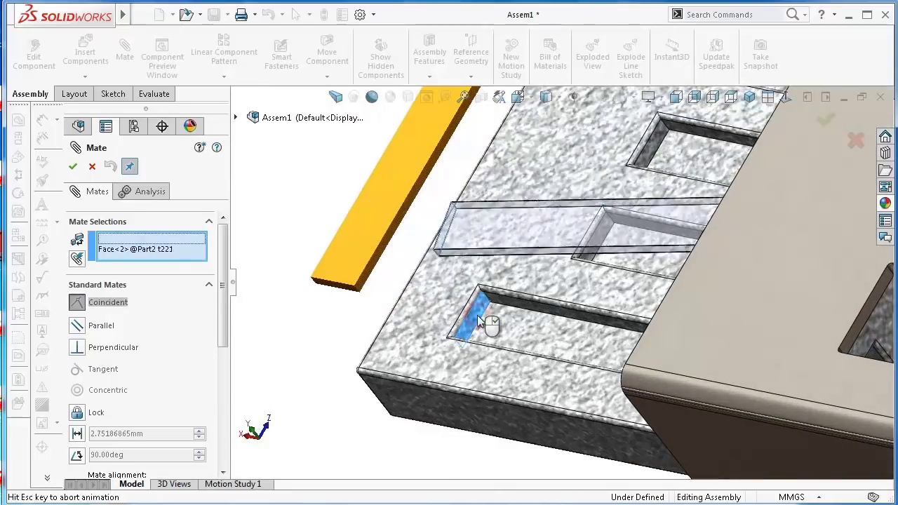
pyautogui.click(466, 340)
pyautogui.scroll(-1, 537, 266)
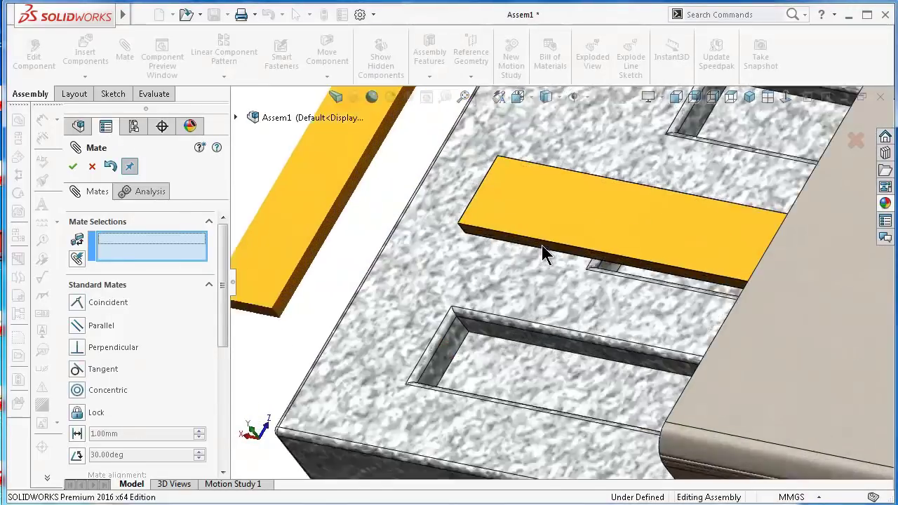
pyautogui.scroll(-1, 537, 253)
pyautogui.moveTo(534, 253)
pyautogui.mouseDown(button='middle')
pyautogui.moveTo(482, 347)
pyautogui.moveTo(448, 344)
pyautogui.moveTo(457, 351)
pyautogui.moveTo(572, 336)
pyautogui.moveTo(527, 320)
pyautogui.moveTo(555, 343)
pyautogui.moveTo(555, 358)
pyautogui.moveTo(361, 300)
pyautogui.mouseUp(button='middle')
pyautogui.click(445, 335)
pyautogui.click(432, 356)
# Mate the bar's side face coincident with the slot wall to seat it.
pyautogui.click(555, 351)
pyautogui.scroll(3, 362, 301)
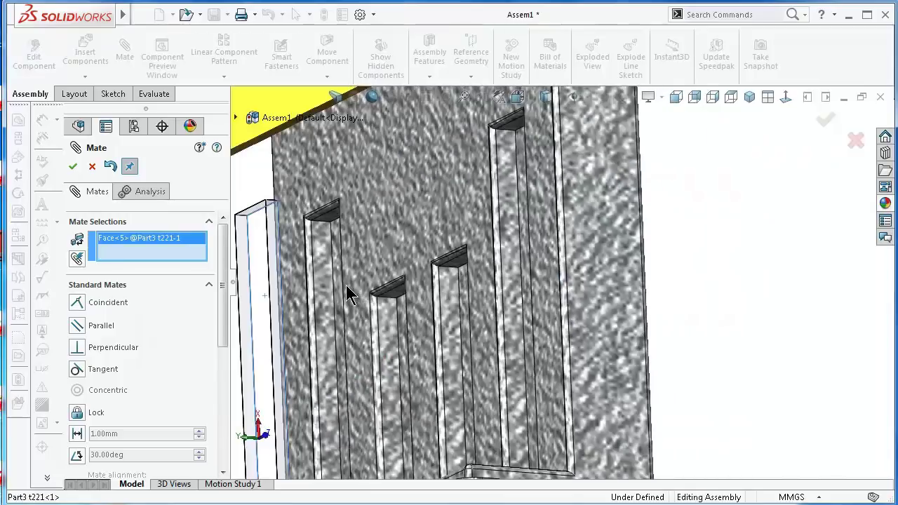
pyautogui.scroll(3, 346, 295)
pyautogui.scroll(3, 341, 297)
pyautogui.scroll(2, 330, 297)
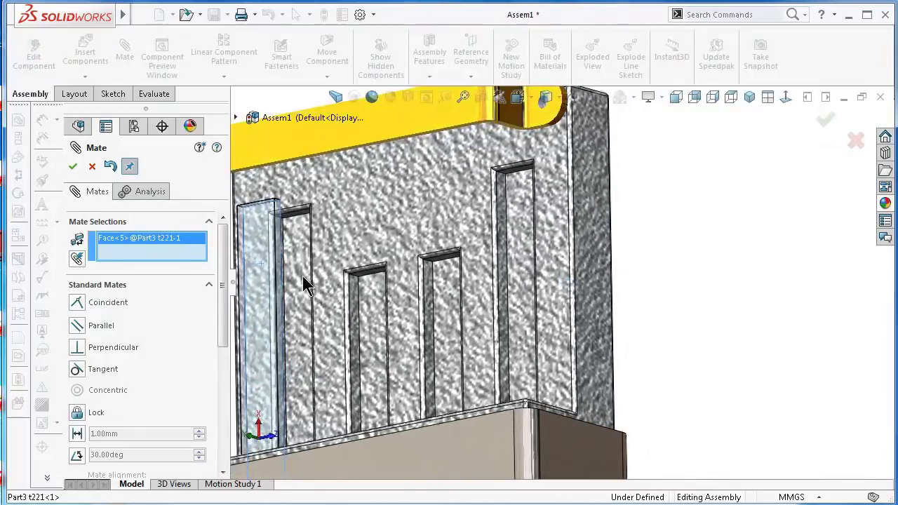
pyautogui.click(302, 281)
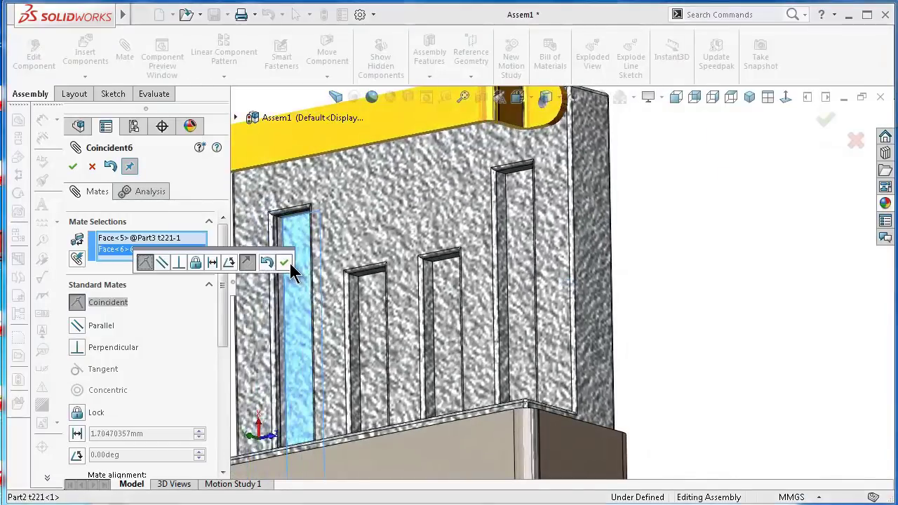
pyautogui.click(291, 266)
pyautogui.scroll(3, 408, 301)
pyautogui.moveTo(407, 301)
pyautogui.mouseDown(button='middle')
pyautogui.moveTo(411, 255)
pyautogui.moveTo(458, 267)
pyautogui.moveTo(445, 250)
pyautogui.moveTo(451, 245)
pyautogui.moveTo(357, 257)
pyautogui.moveTo(330, 273)
pyautogui.mouseUp(button='middle')
pyautogui.scroll(-3, 334, 272)
# Mate the Part4 contact bar's end face coincident with the slot end face.
pyautogui.click(332, 271)
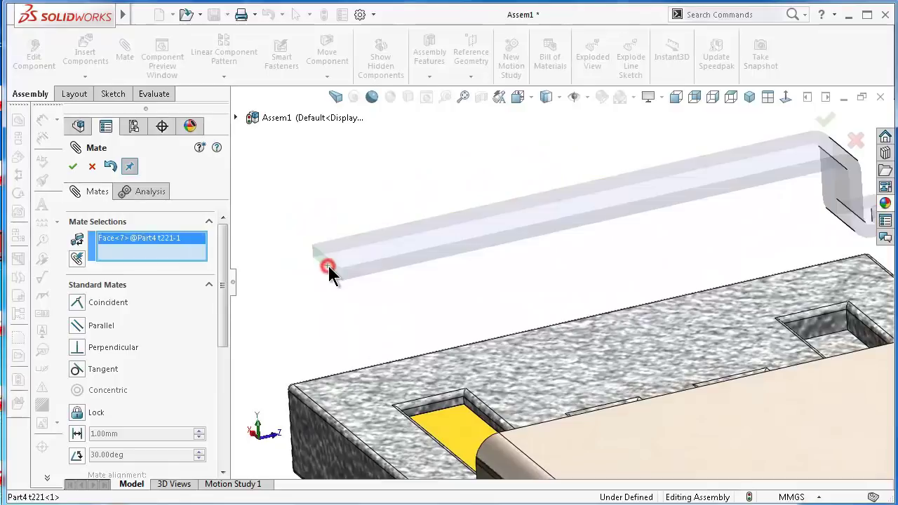
pyautogui.moveTo(425, 345); pyautogui.dragTo(567, 441, button='middle')
pyautogui.scroll(-2, 609, 429)
pyautogui.click(609, 429)
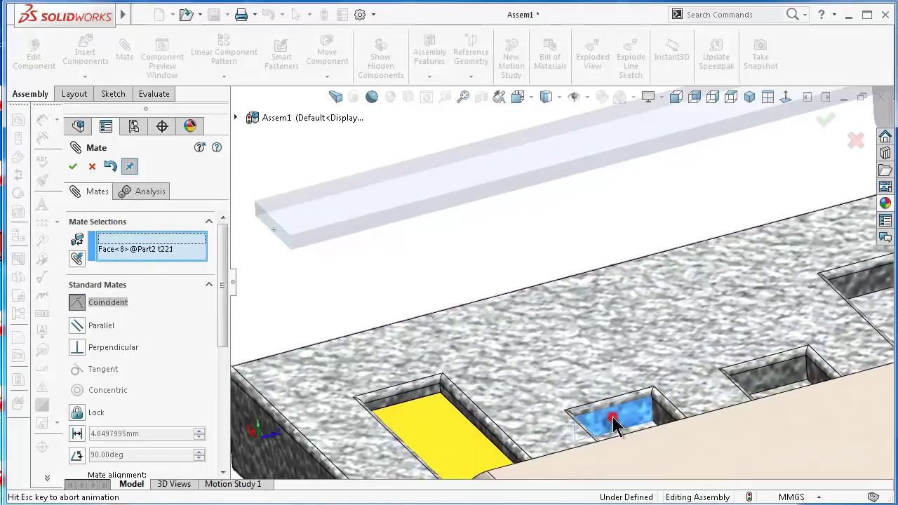
pyautogui.click(770, 440)
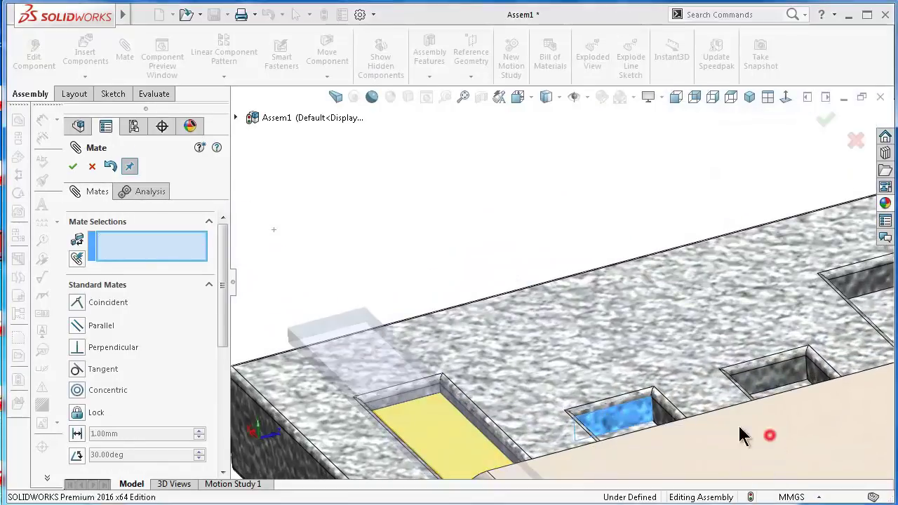
pyautogui.moveTo(405, 391); pyautogui.dragTo(627, 348)
pyautogui.moveTo(627, 347)
pyautogui.mouseDown(button='middle')
pyautogui.moveTo(516, 303)
pyautogui.moveTo(533, 344)
pyautogui.moveTo(782, 337)
pyautogui.mouseUp(button='middle')
# Mate two more Part4 faces to the slot walls (Coincident8, Coincident9) and close Mate.
pyautogui.click(517, 295)
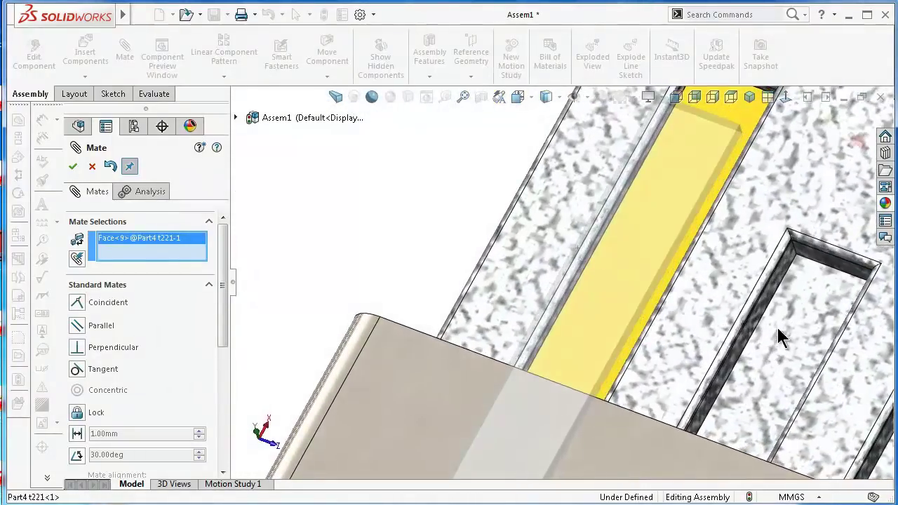
pyautogui.click(770, 304)
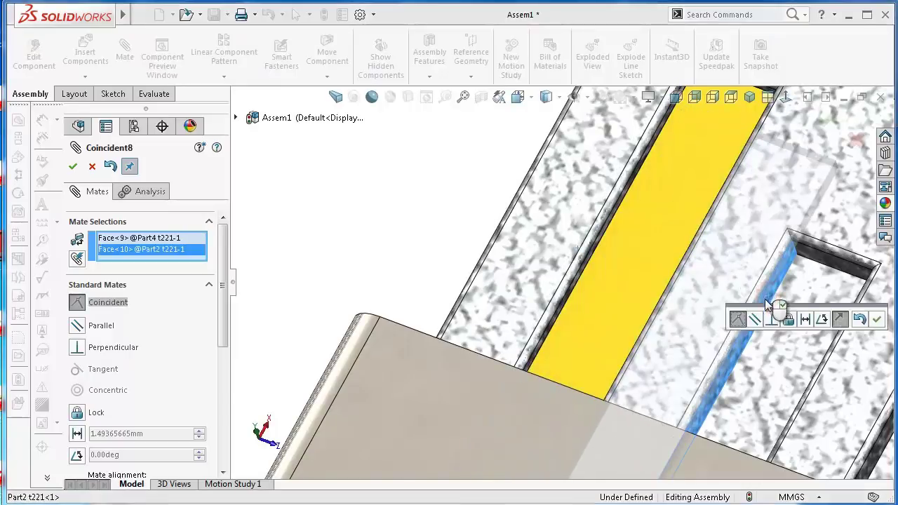
pyautogui.click(877, 319)
pyautogui.moveTo(877, 321)
pyautogui.mouseDown(button='middle')
pyautogui.moveTo(807, 323)
pyautogui.moveTo(666, 305)
pyautogui.moveTo(772, 329)
pyautogui.mouseUp(button='middle')
pyautogui.click(671, 300)
pyautogui.click(801, 327)
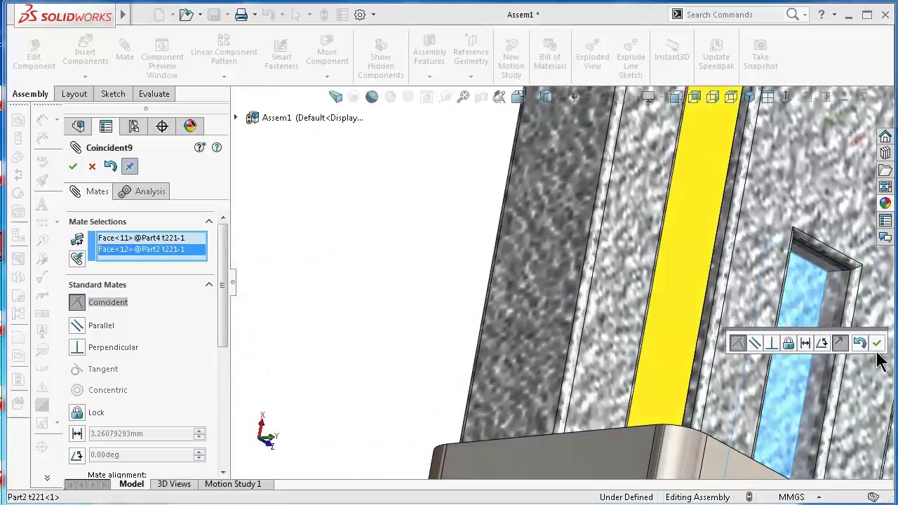
pyautogui.click(878, 343)
pyautogui.moveTo(878, 345)
pyautogui.mouseDown(button='middle')
pyautogui.moveTo(838, 360)
pyautogui.moveTo(736, 329)
pyautogui.mouseUp(button='middle')
pyautogui.click(78, 164)
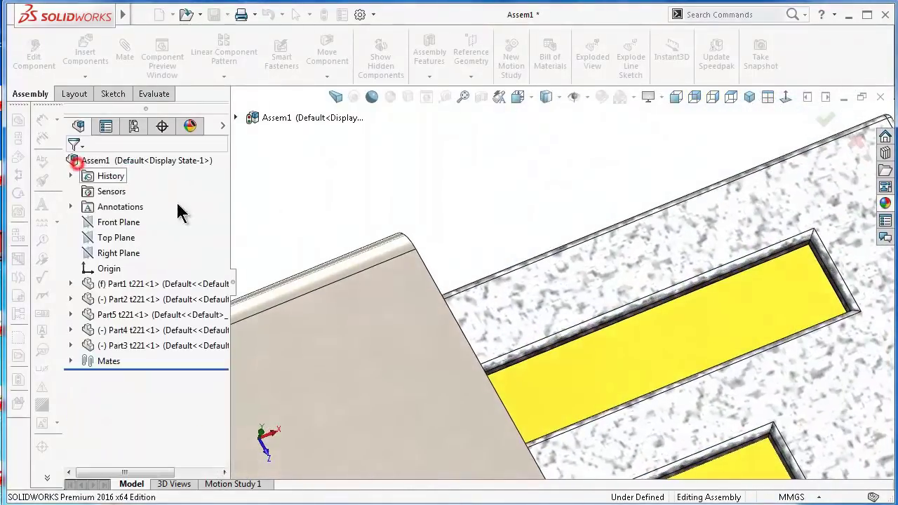
# Inspect both seated contacts and select Front Plane as the mirror reference.
pyautogui.scroll(3, 518, 315)
pyautogui.moveTo(517, 315)
pyautogui.mouseDown(button='middle')
pyautogui.moveTo(547, 351)
pyautogui.moveTo(567, 338)
pyautogui.moveTo(332, 359)
pyautogui.moveTo(356, 401)
pyautogui.moveTo(567, 393)
pyautogui.moveTo(565, 358)
pyautogui.mouseUp(button='middle')
pyautogui.click(553, 363)
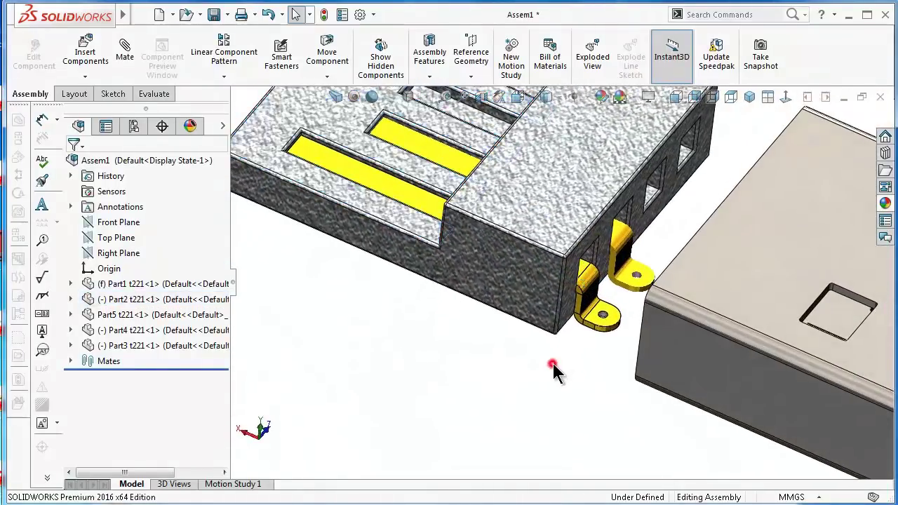
pyautogui.scroll(-3, 582, 353)
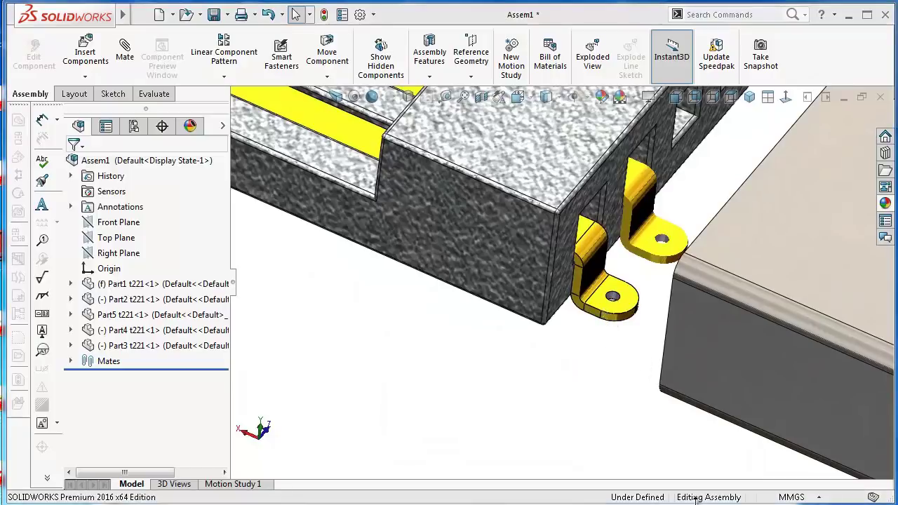
pyautogui.moveTo(604, 379); pyautogui.dragTo(638, 389, button='middle')
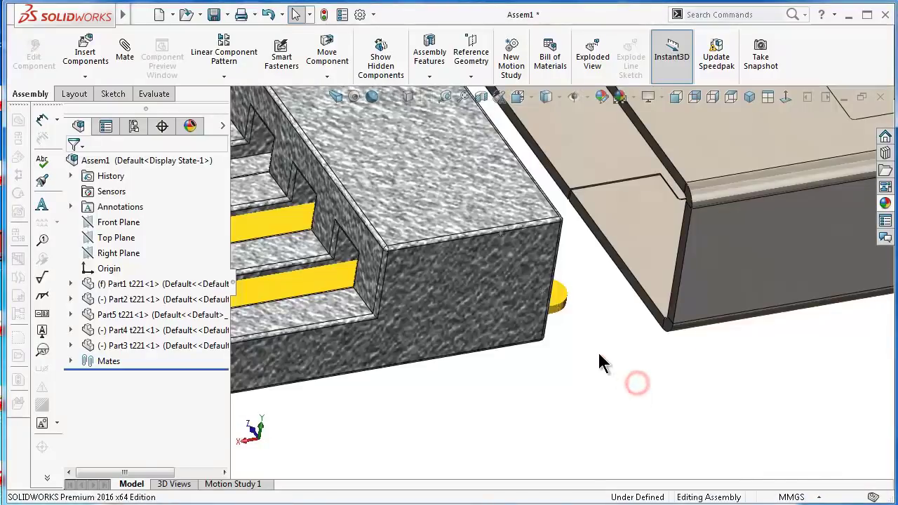
pyautogui.moveTo(599, 355); pyautogui.dragTo(597, 344, button='middle')
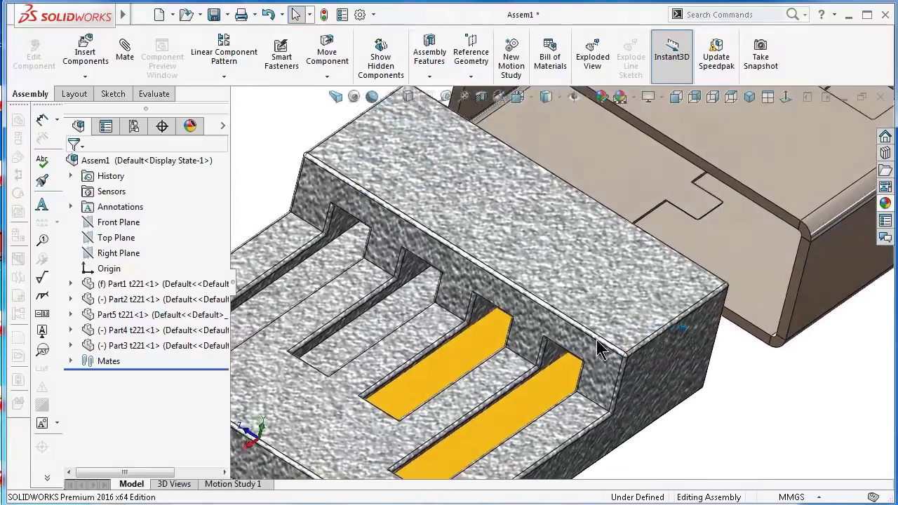
pyautogui.scroll(2, 599, 349)
pyautogui.scroll(2, 597, 348)
pyautogui.scroll(1, 597, 349)
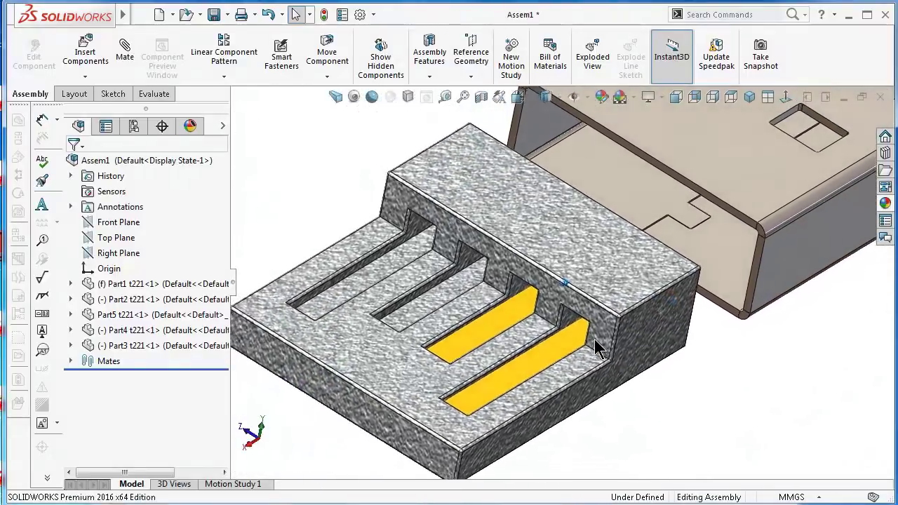
pyautogui.scroll(2, 594, 339)
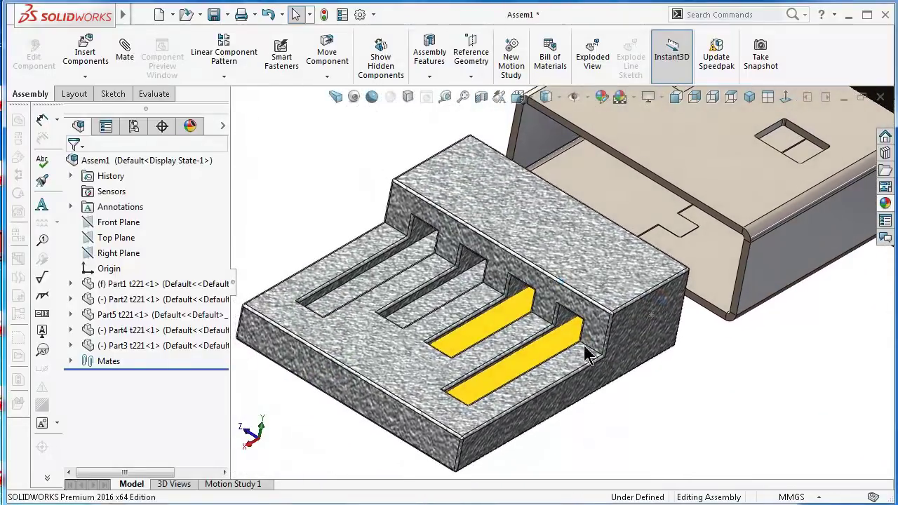
pyautogui.click(127, 223)
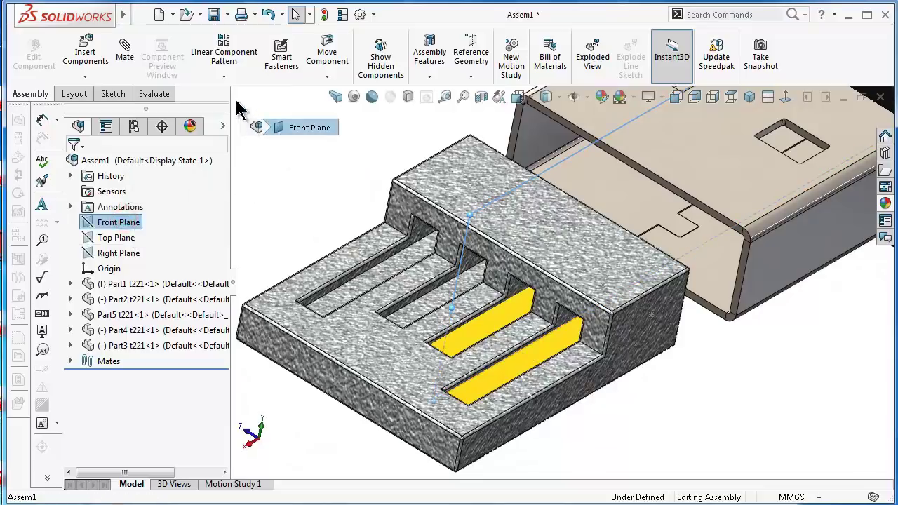
# Mirror contacts Part3 and Part4 across the Front Plane as MirrorComponent1.
pyautogui.click(227, 79)
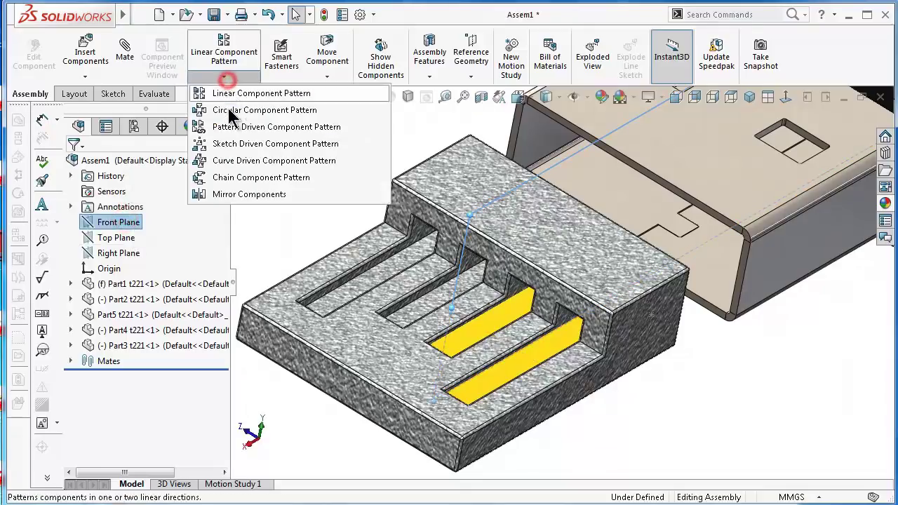
pyautogui.click(246, 195)
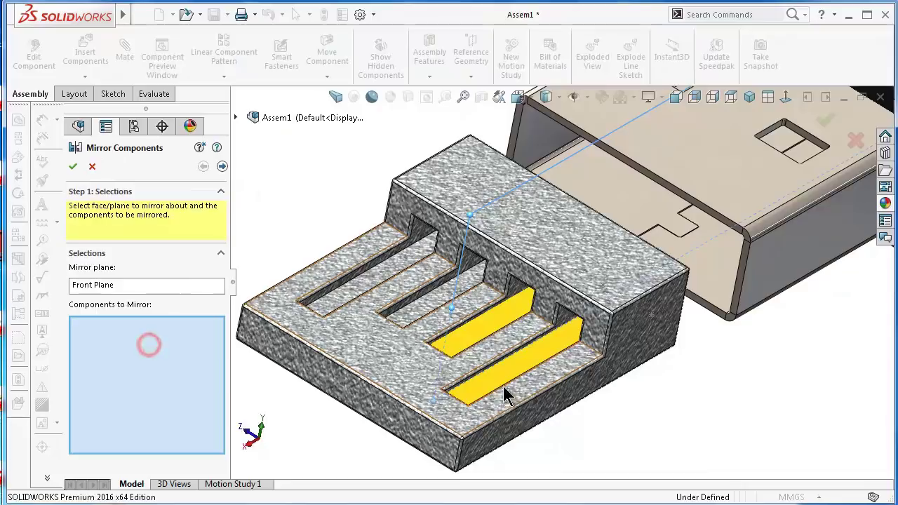
pyautogui.click(528, 362)
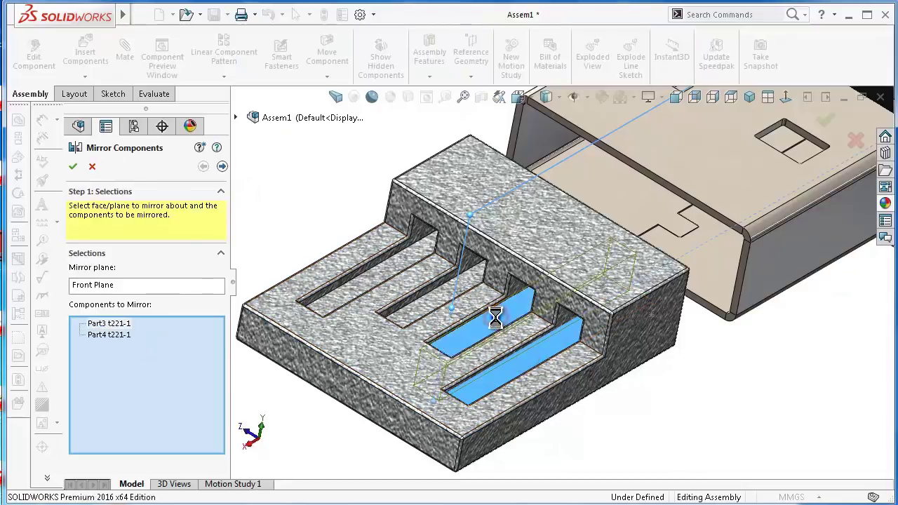
pyautogui.moveTo(533, 338)
pyautogui.mouseDown(button='middle')
pyautogui.moveTo(565, 369)
pyautogui.moveTo(765, 361)
pyautogui.mouseUp(button='middle')
pyautogui.scroll(-3, 776, 353)
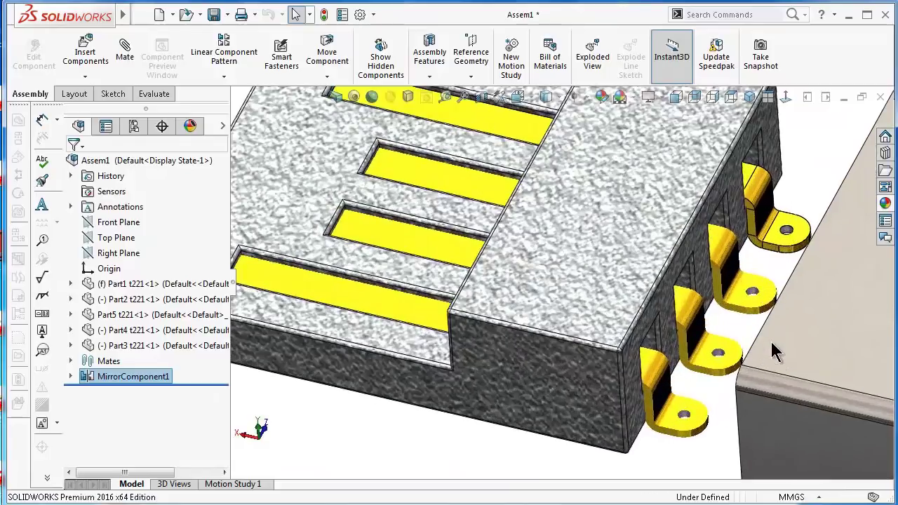
pyautogui.scroll(2, 772, 359)
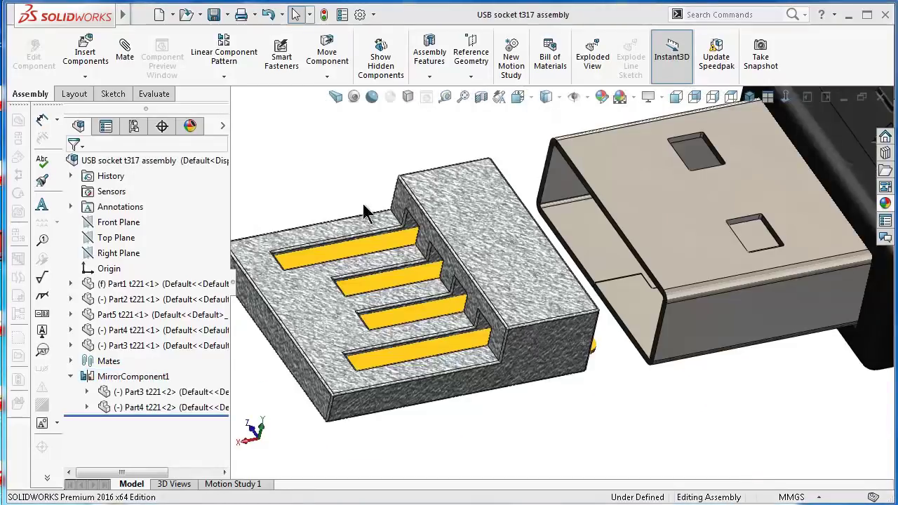
# Add a Coincident mate between the insert's end face and the matching housing face.
pyautogui.click(125, 49)
pyautogui.click(308, 377)
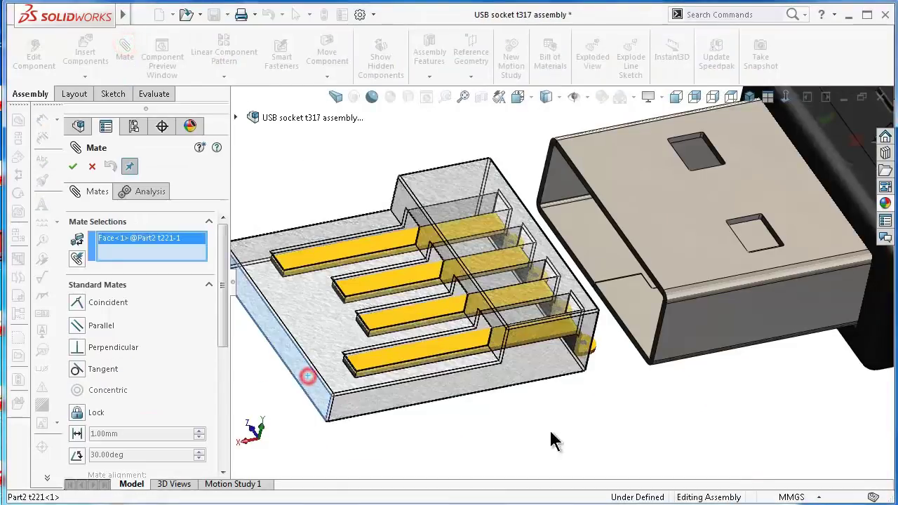
pyautogui.scroll(-3, 676, 359)
pyautogui.scroll(-2, 678, 361)
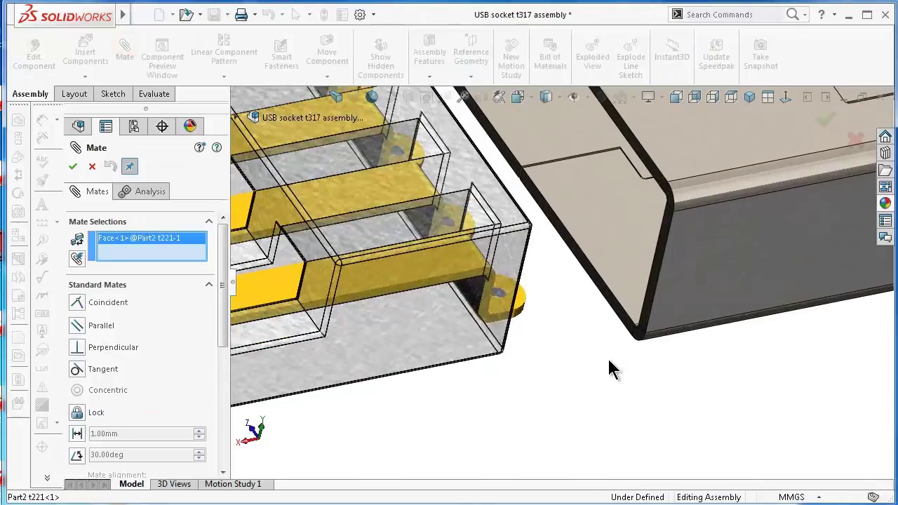
pyautogui.click(628, 325)
pyautogui.click(790, 350)
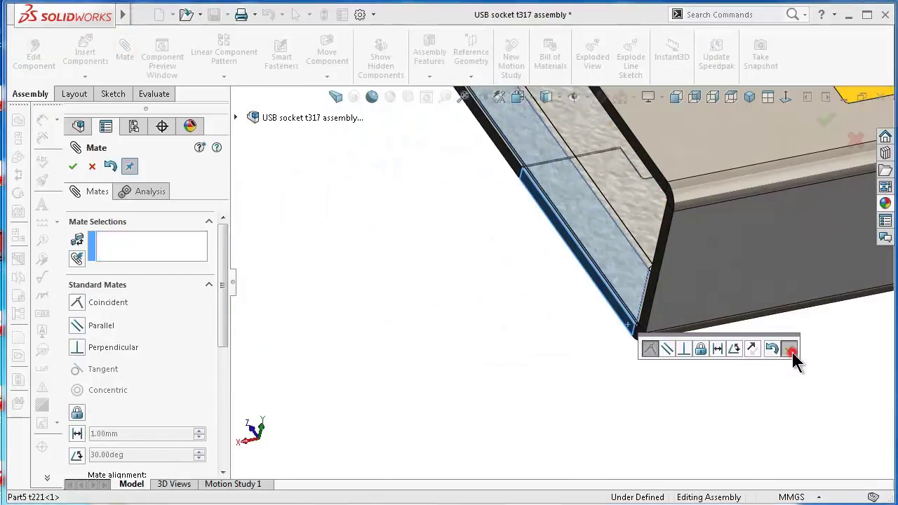
pyautogui.scroll(3, 772, 358)
pyautogui.scroll(2, 702, 337)
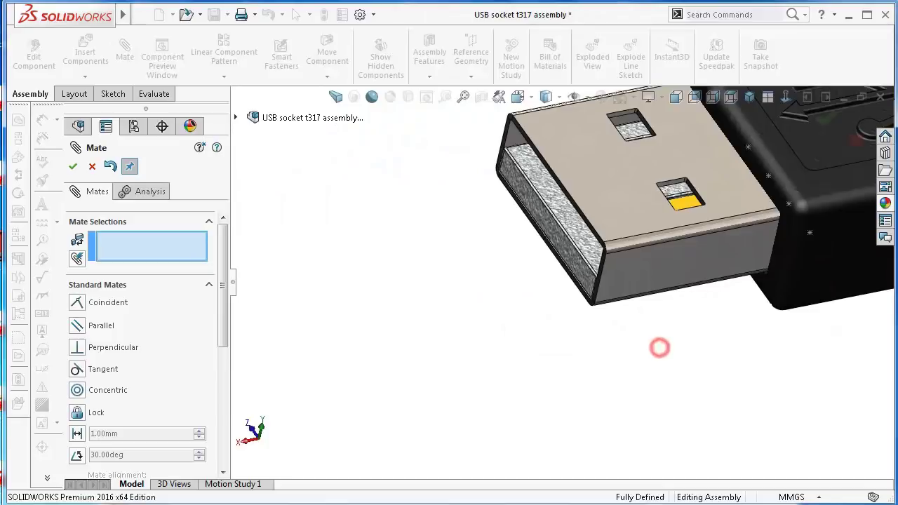
pyautogui.click(360, 303)
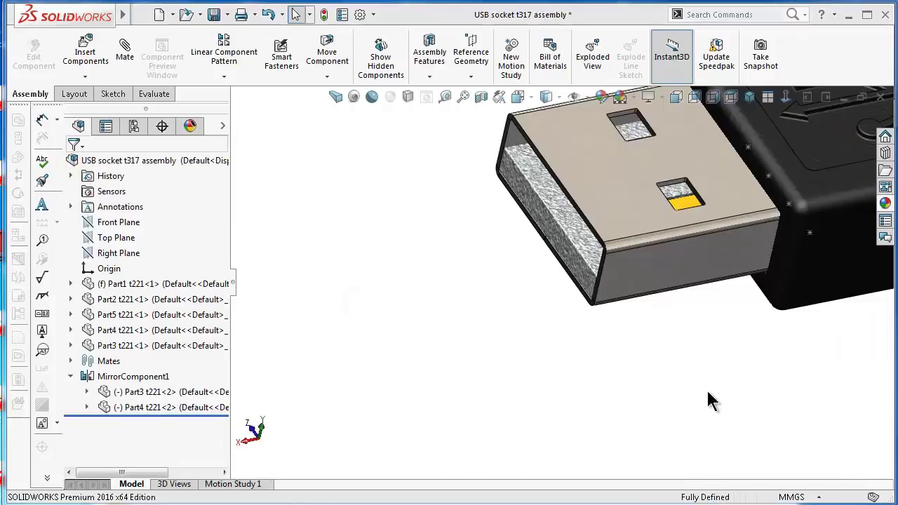
# Make the black housing transparent to inspect the plug's internals, then restore it to opaque.
pyautogui.moveTo(707, 389)
pyautogui.mouseDown(button='middle')
pyautogui.moveTo(702, 400)
pyautogui.moveTo(688, 367)
pyautogui.mouseUp(button='middle')
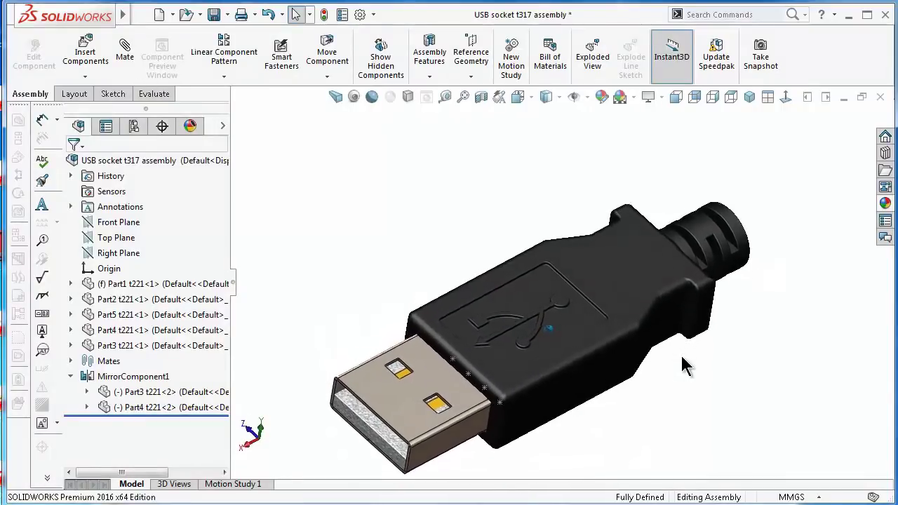
pyautogui.click(633, 278)
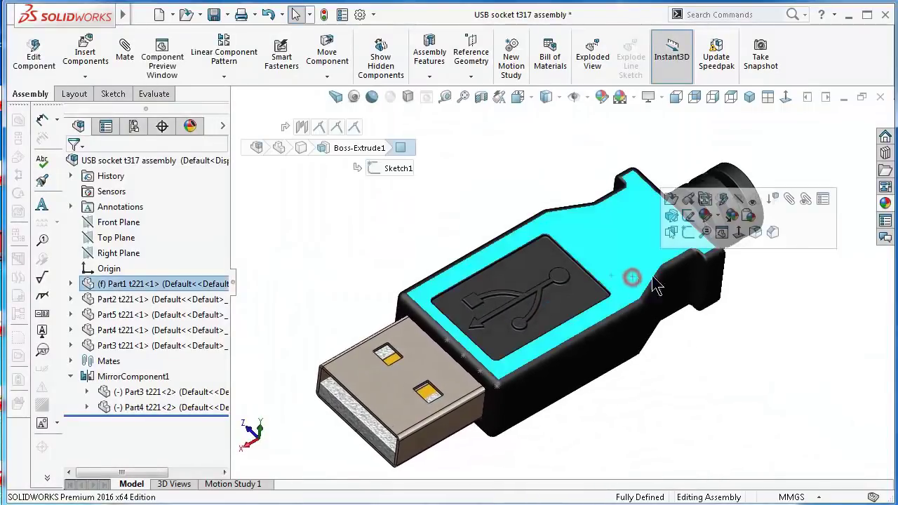
pyautogui.click(757, 202)
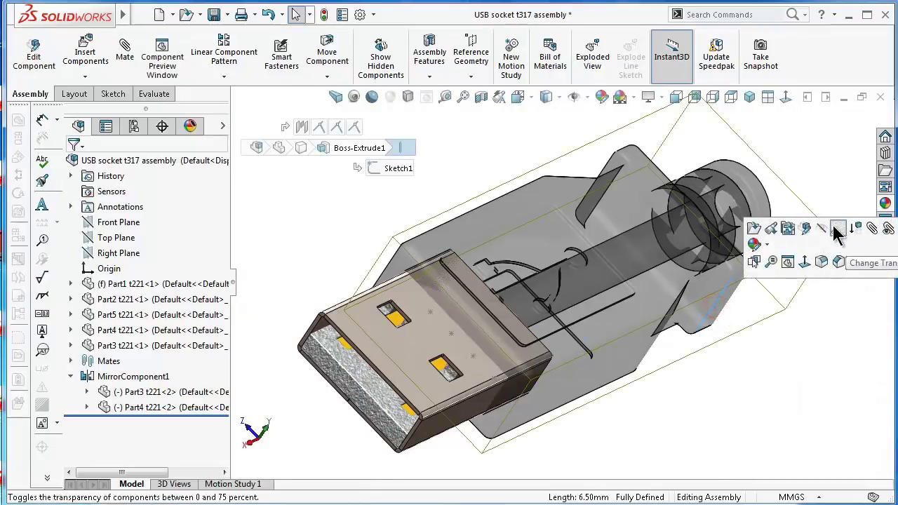
pyautogui.click(835, 228)
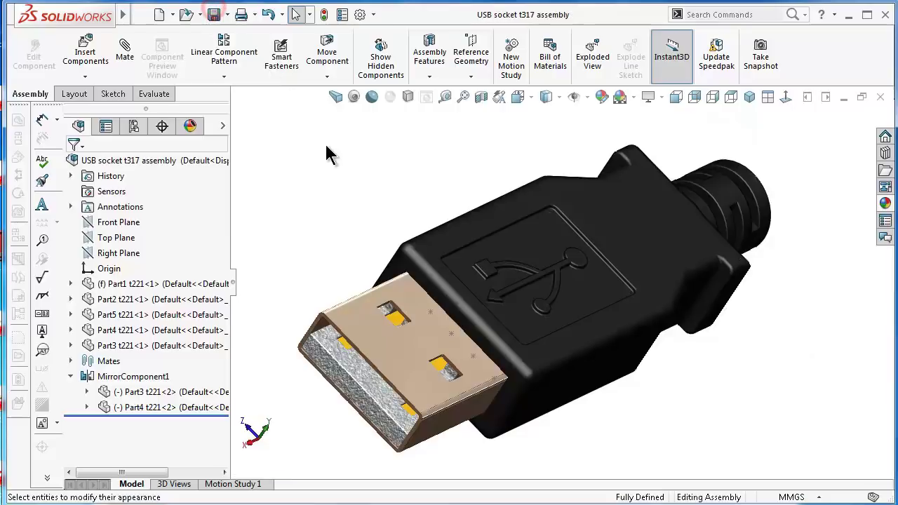
pyautogui.scroll(-2, 607, 450)
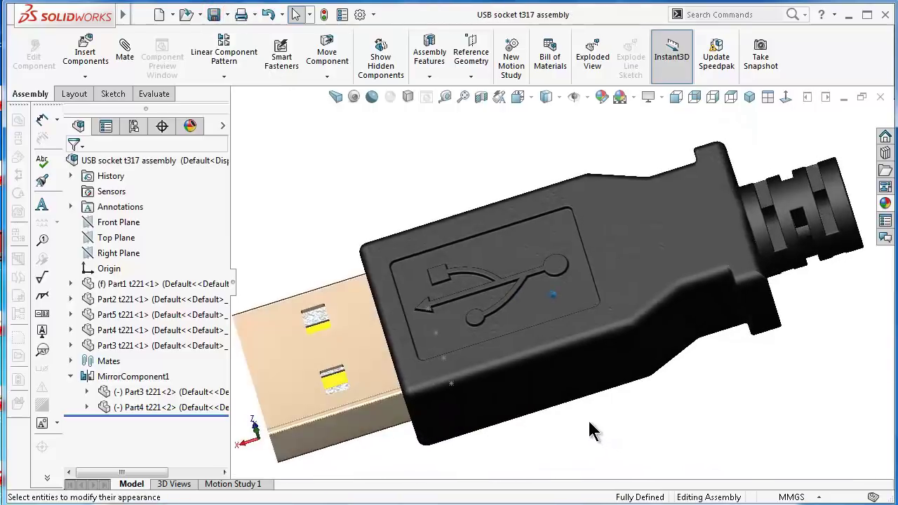
pyautogui.scroll(-1, 496, 367)
pyautogui.scroll(-3, 458, 396)
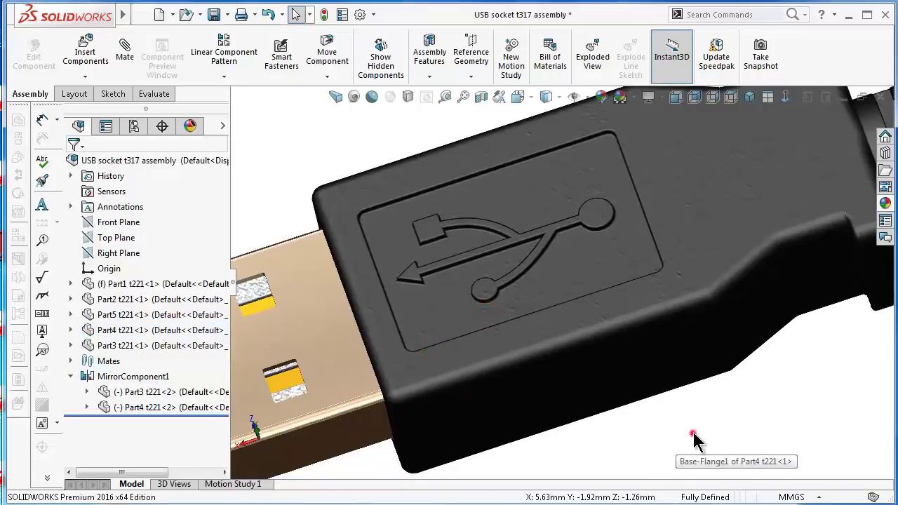
pyautogui.moveTo(695, 440)
pyautogui.mouseDown(button='middle')
pyautogui.moveTo(678, 397)
pyautogui.moveTo(421, 365)
pyautogui.mouseUp(button='middle')
pyautogui.press('f')
pyautogui.press('Down')
pyautogui.press('Down')
pyautogui.scroll(-2, 381, 344)
pyautogui.scroll(-2, 368, 399)
pyautogui.scroll(-2, 371, 391)
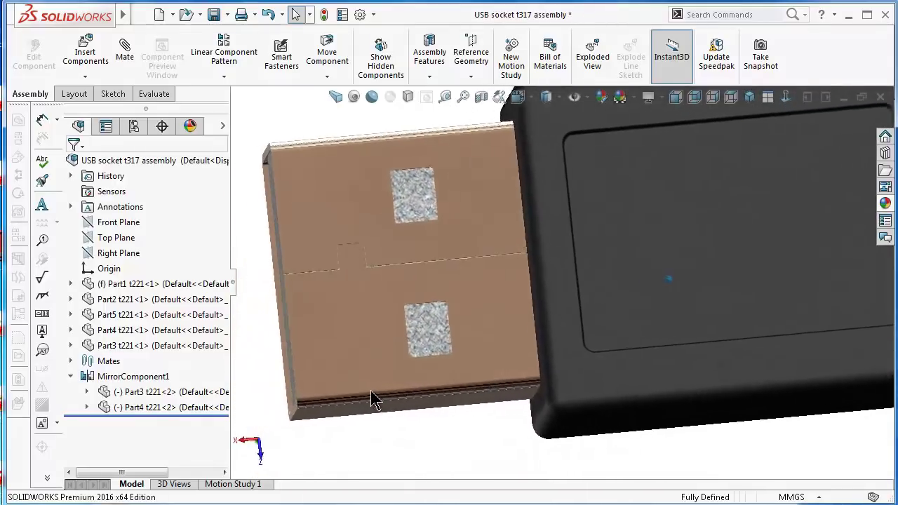
pyautogui.press('Right')
pyautogui.press('Right')
pyautogui.press('Right')
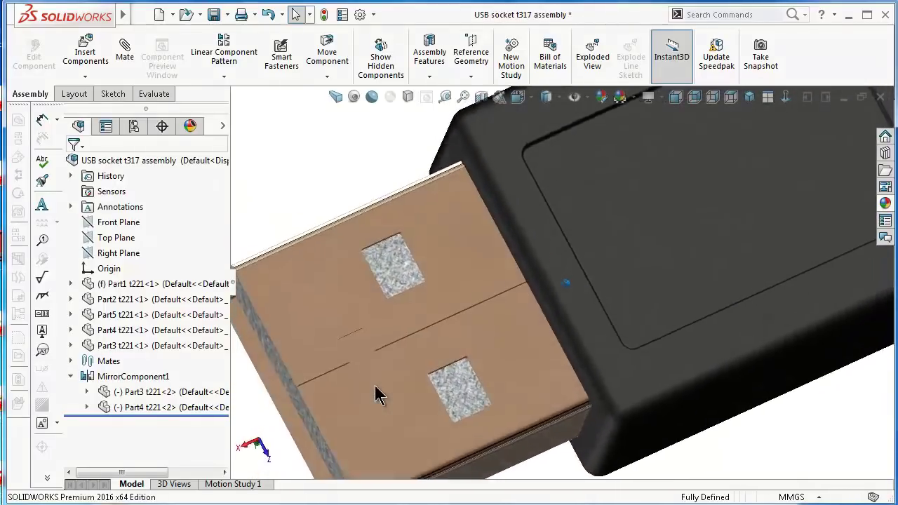
pyautogui.press('Right')
pyautogui.press('Right')
pyautogui.press('Right')
pyautogui.press('Right')
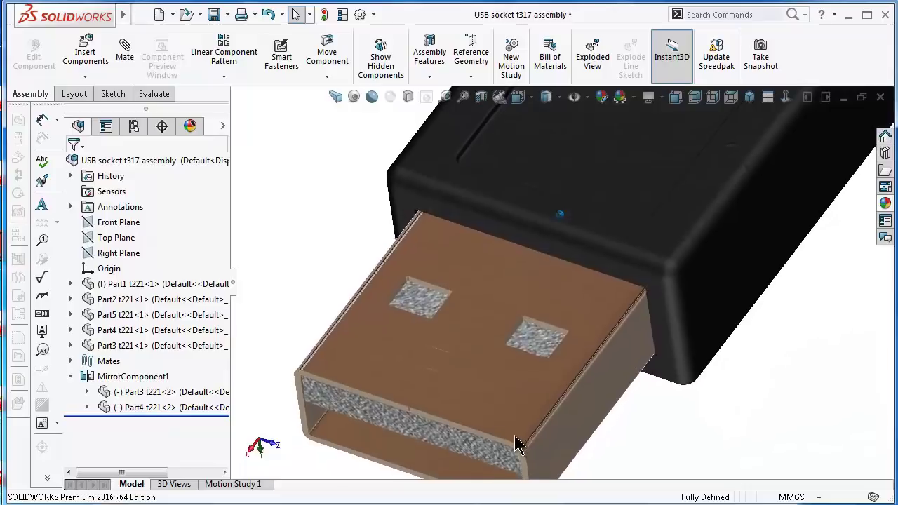
pyautogui.press('Up')
pyautogui.press('Up')
pyautogui.press('Up')
pyautogui.press('Up')
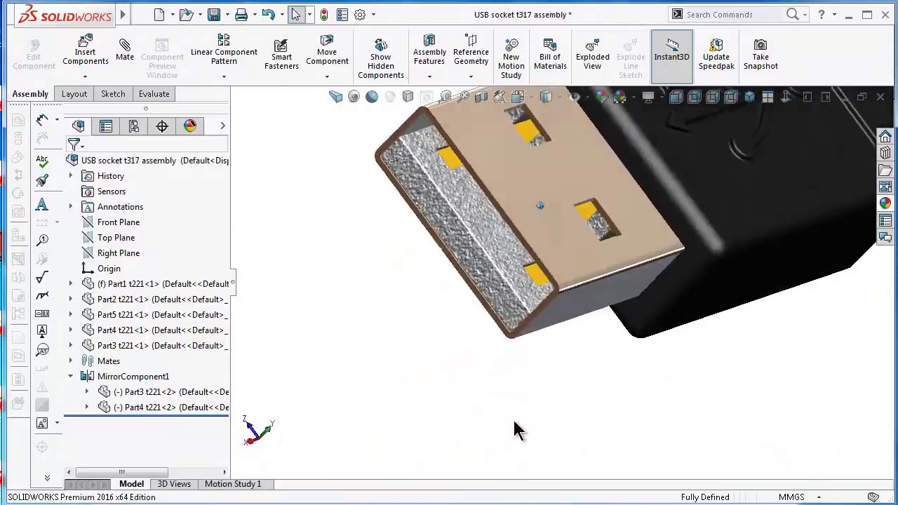
pyautogui.press('Left')
pyautogui.press('Left')
pyautogui.press('Left')
pyautogui.press('Left')
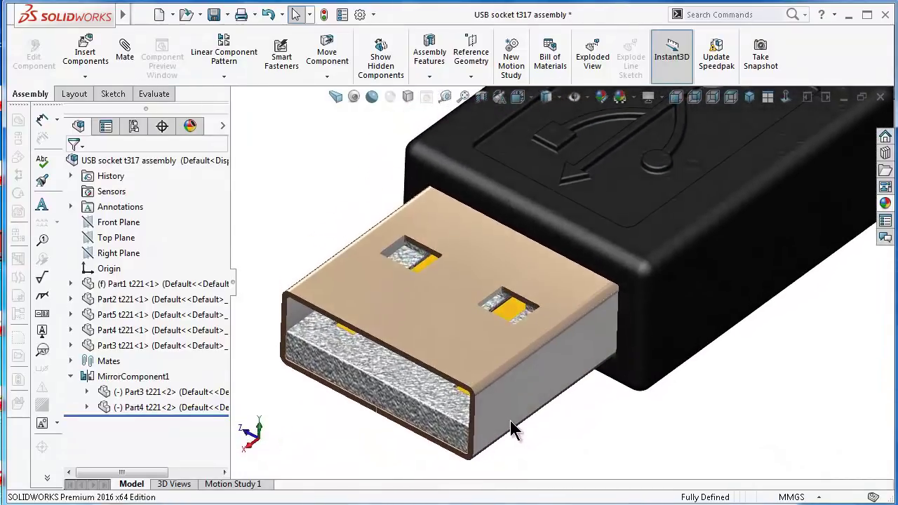
pyautogui.press('Down')
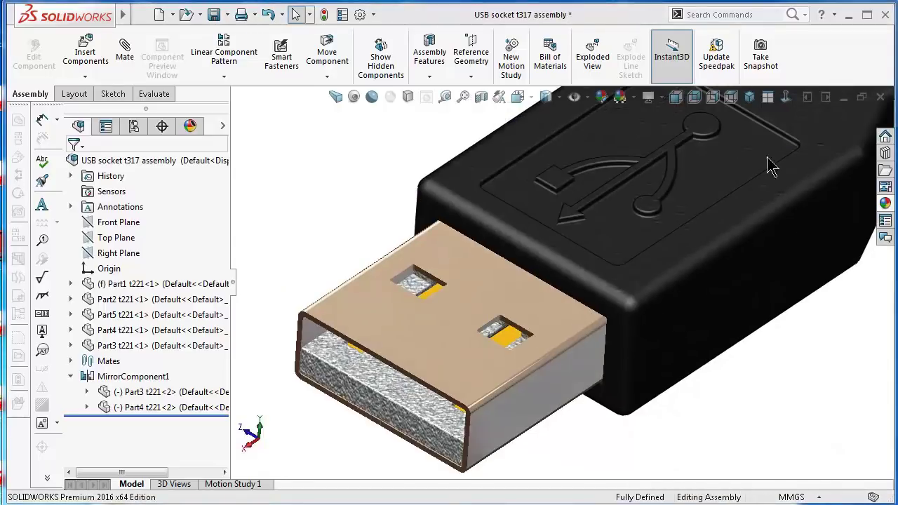
pyautogui.click(749, 97)
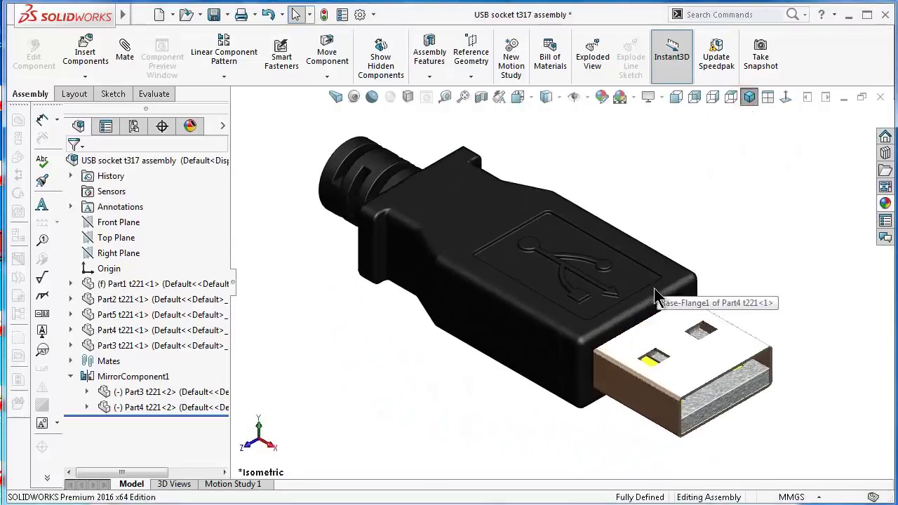
# Collapse the FeatureManager tree and turn on Ambient Occlusion and Shadows In Shaded Mode.
pyautogui.click(233, 285)
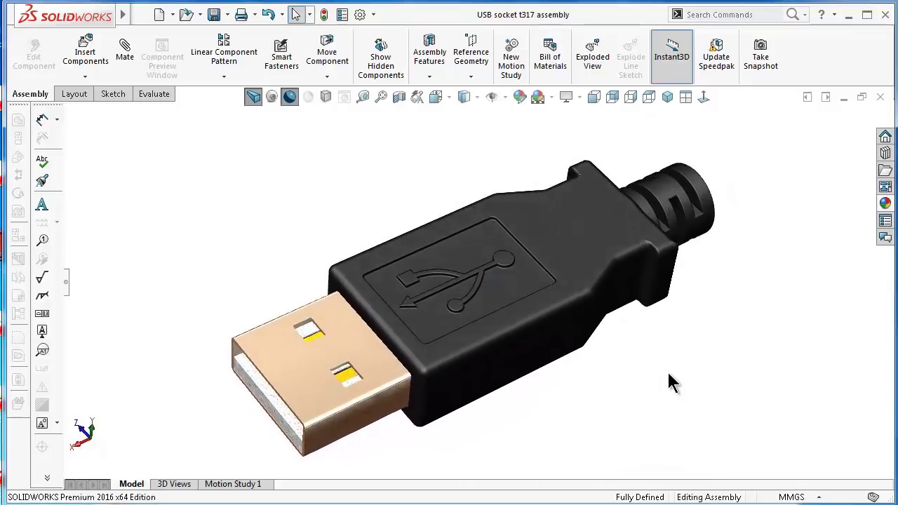
pyautogui.click(272, 97)
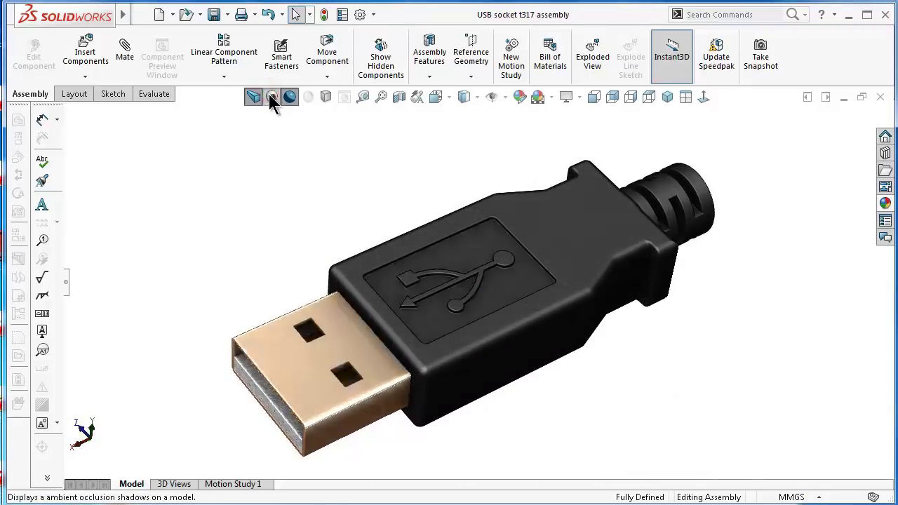
pyautogui.click(326, 98)
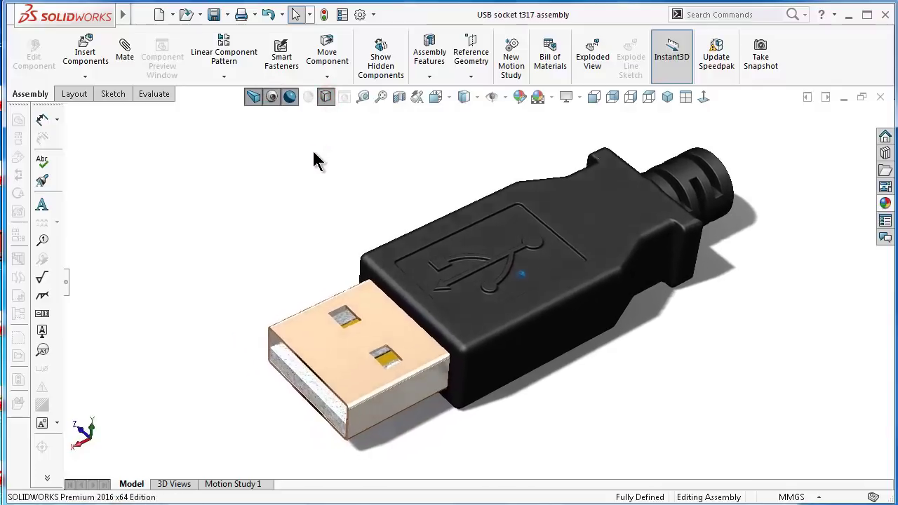